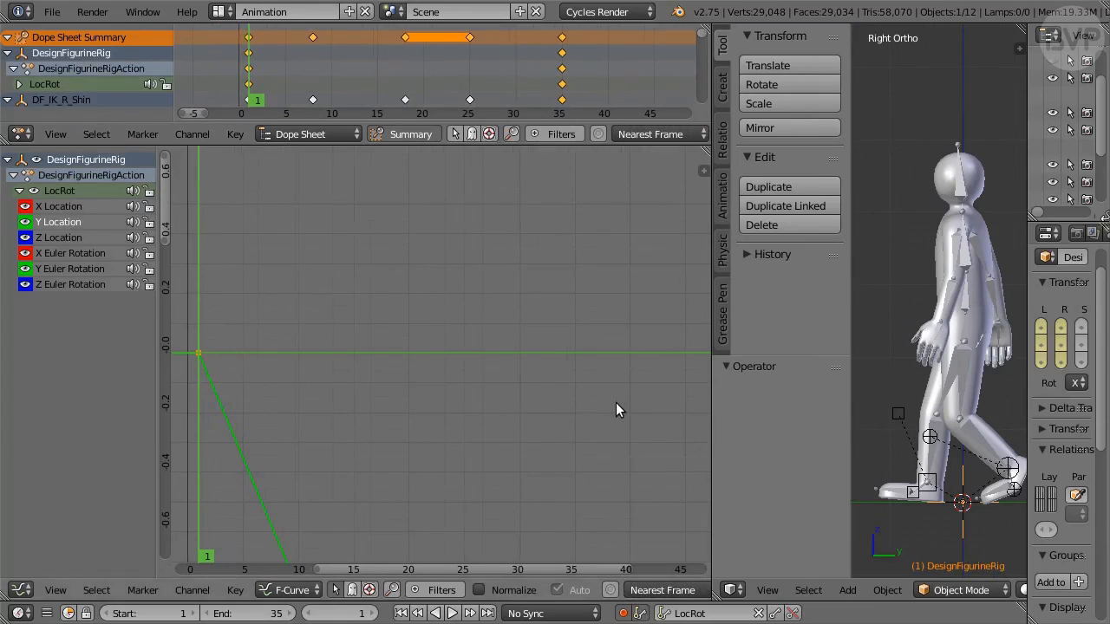
# Add a Cycles modifier to the DesignFigurineRig's Y Location F-curve
pyautogui.press('n')
pyautogui.press('Home')
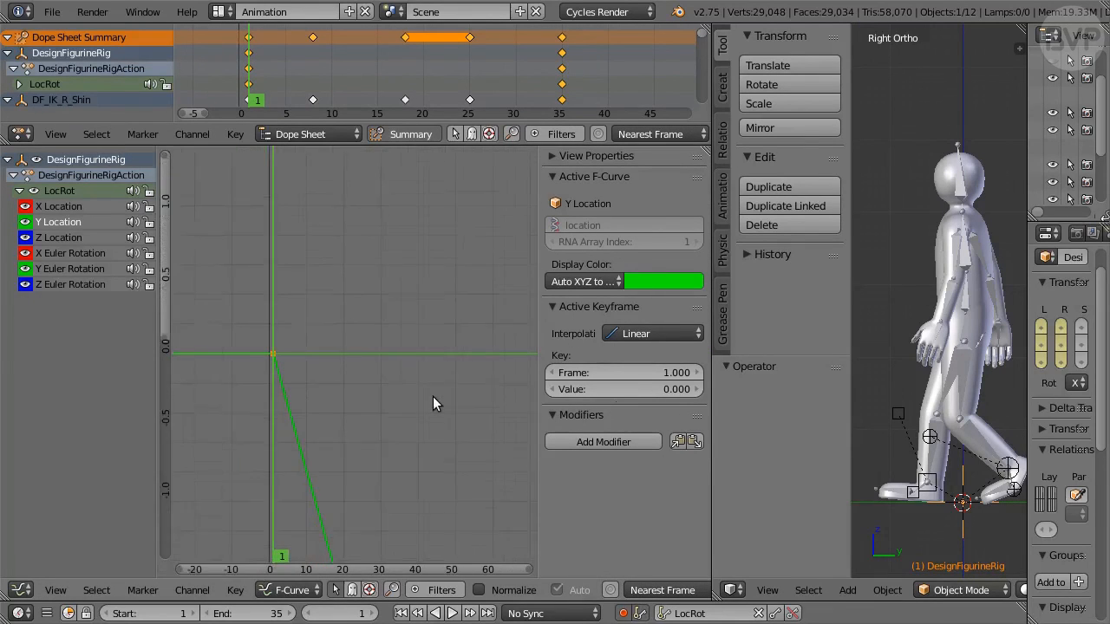
pyautogui.moveTo(441, 451); pyautogui.dragTo(427, 292, button='middle')
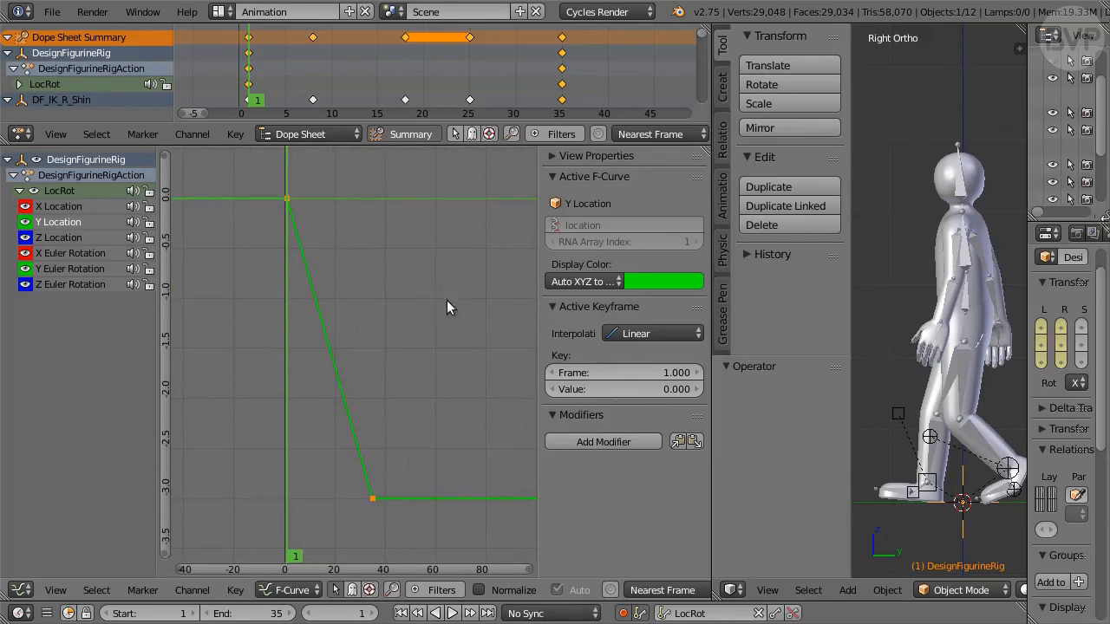
pyautogui.click(617, 444)
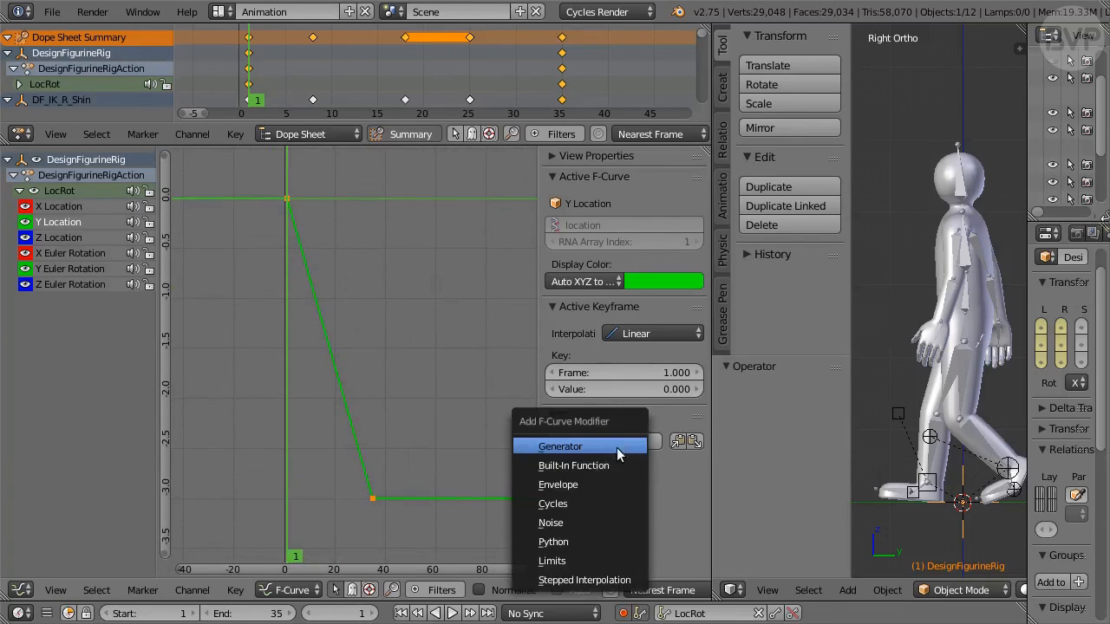
pyautogui.click(585, 505)
pyautogui.scroll(-2, 440, 446)
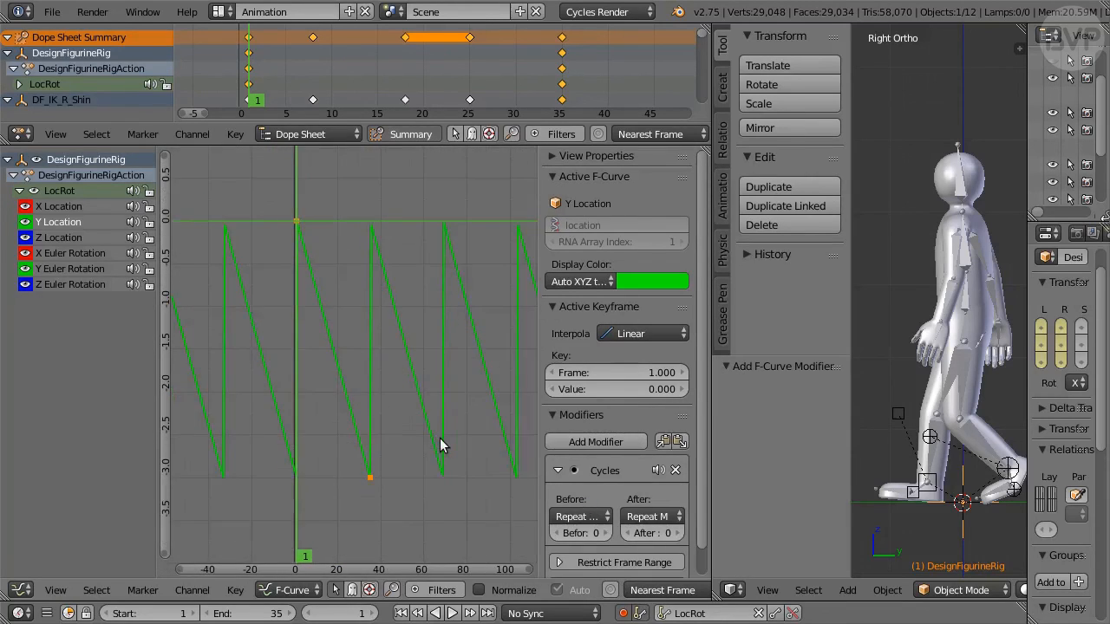
# Set the Cycles modifier's After mode to Repeat with Offset and examine the extended Y Location curve
pyautogui.click(674, 518)
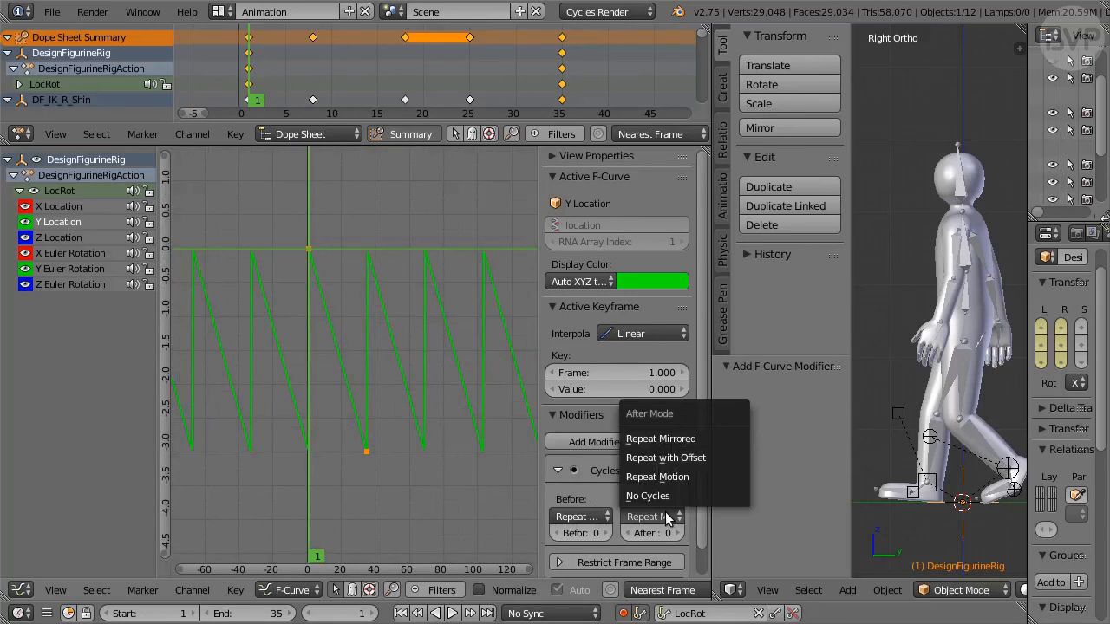
pyautogui.click(680, 466)
pyautogui.scroll(-6, 420, 396)
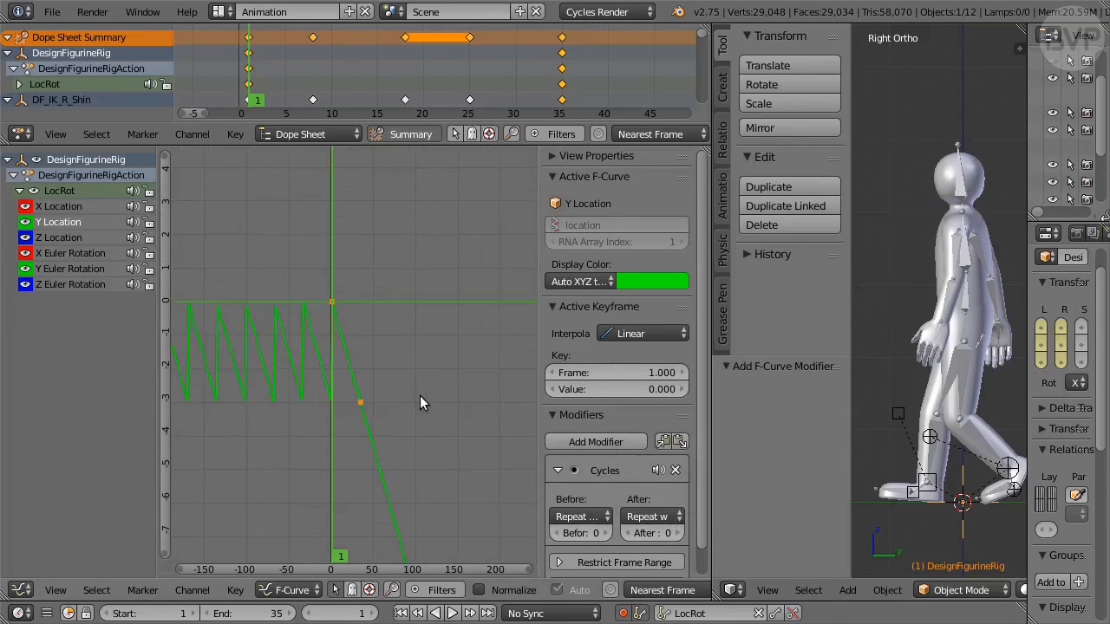
pyautogui.scroll(-6, 420, 403)
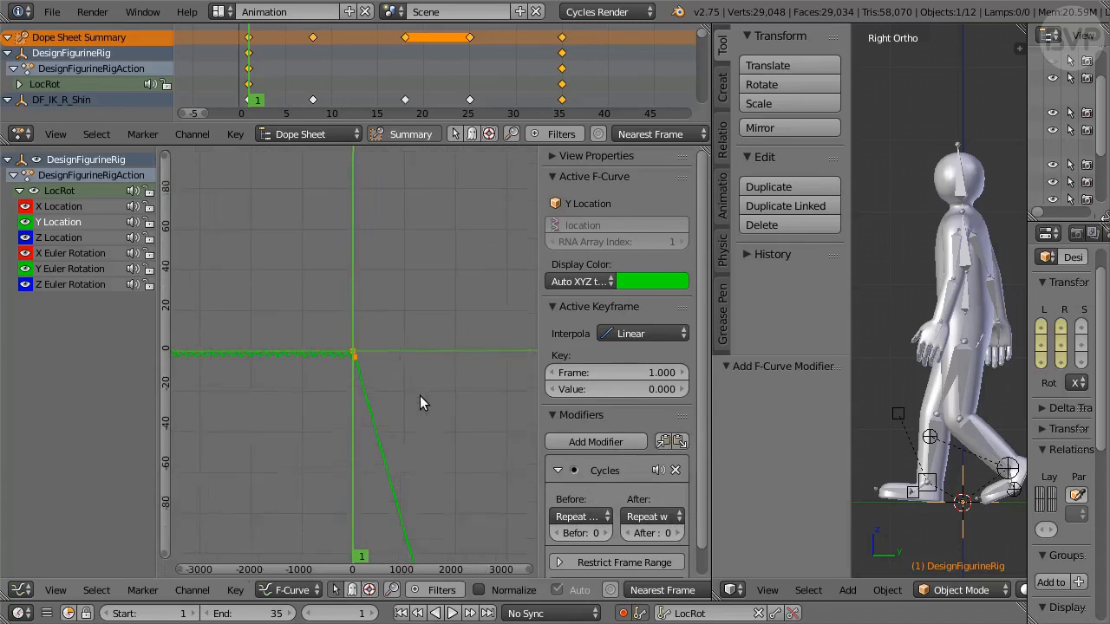
pyautogui.scroll(10, 419, 396)
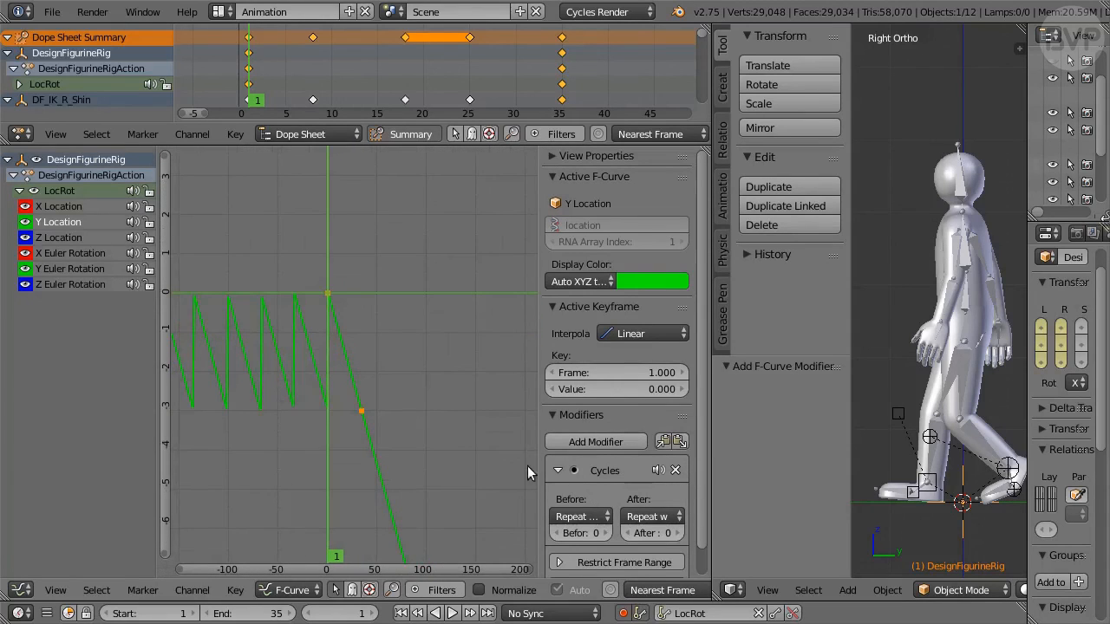
# Limit the Cycles modifier on the Y Location curve to 3 repeats after the last keyframe
pyautogui.click(663, 541)
pyautogui.write('3')
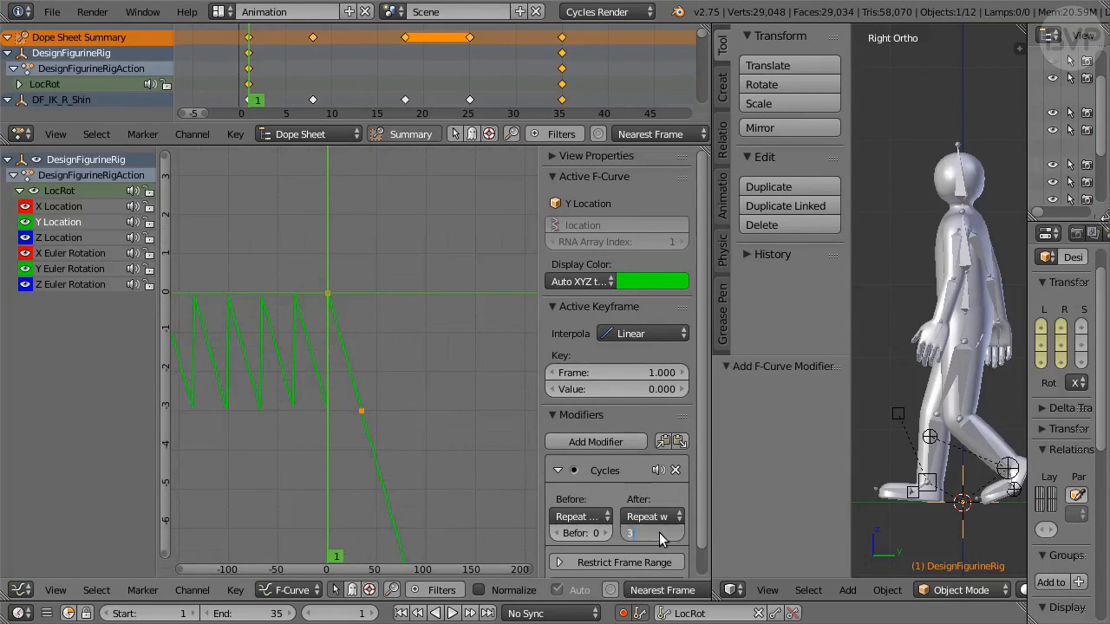
pyautogui.press('Return')
pyautogui.scroll(-7, 479, 445)
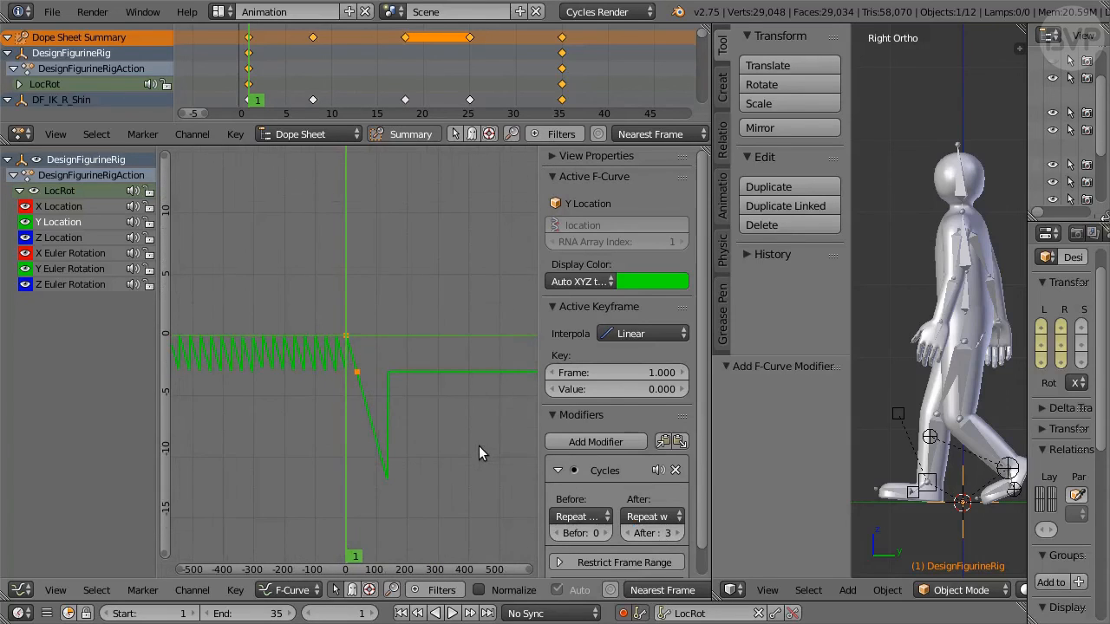
pyautogui.moveTo(482, 440); pyautogui.dragTo(424, 435, button='middle')
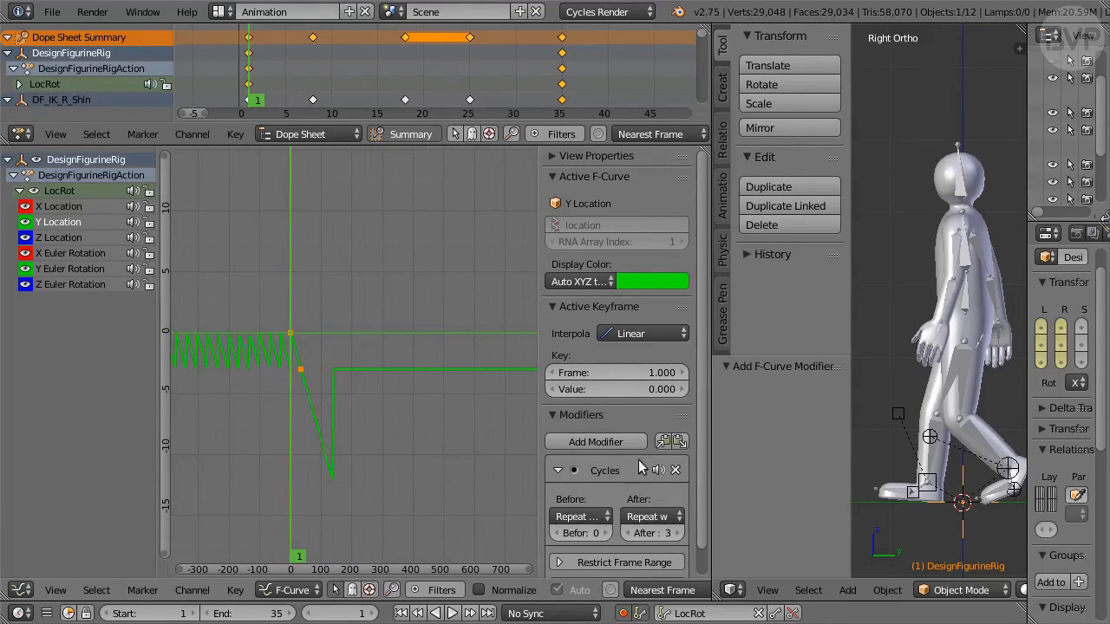
# Remove the Cycles modifier from the Y Location curve and hide the F-curve properties
pyautogui.click(676, 470)
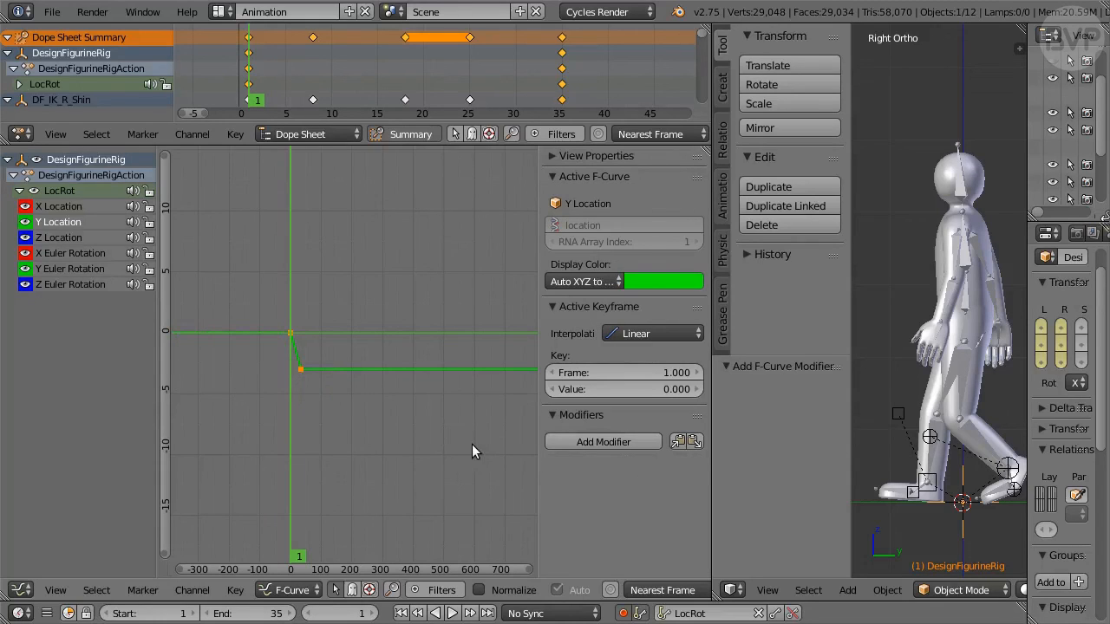
pyautogui.press('n')
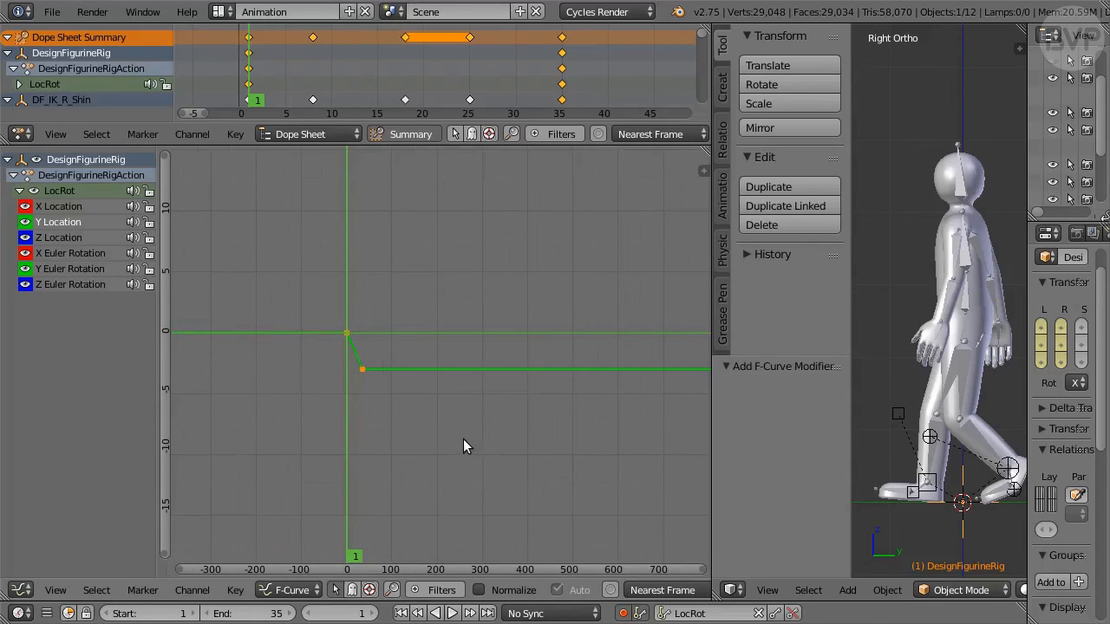
# Resize the editor areas to give the 3D view more width and the Dope Sheet more height
pyautogui.moveTo(709, 449); pyautogui.dragTo(511, 455)
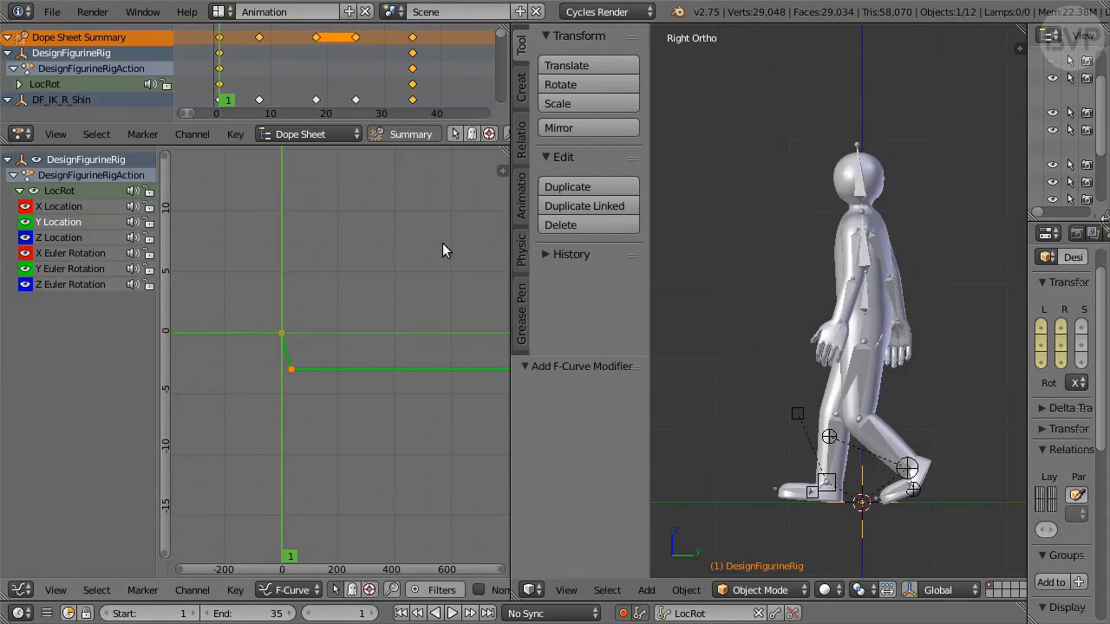
pyautogui.moveTo(451, 144); pyautogui.dragTo(453, 389)
pyautogui.moveTo(511, 351); pyautogui.dragTo(571, 356)
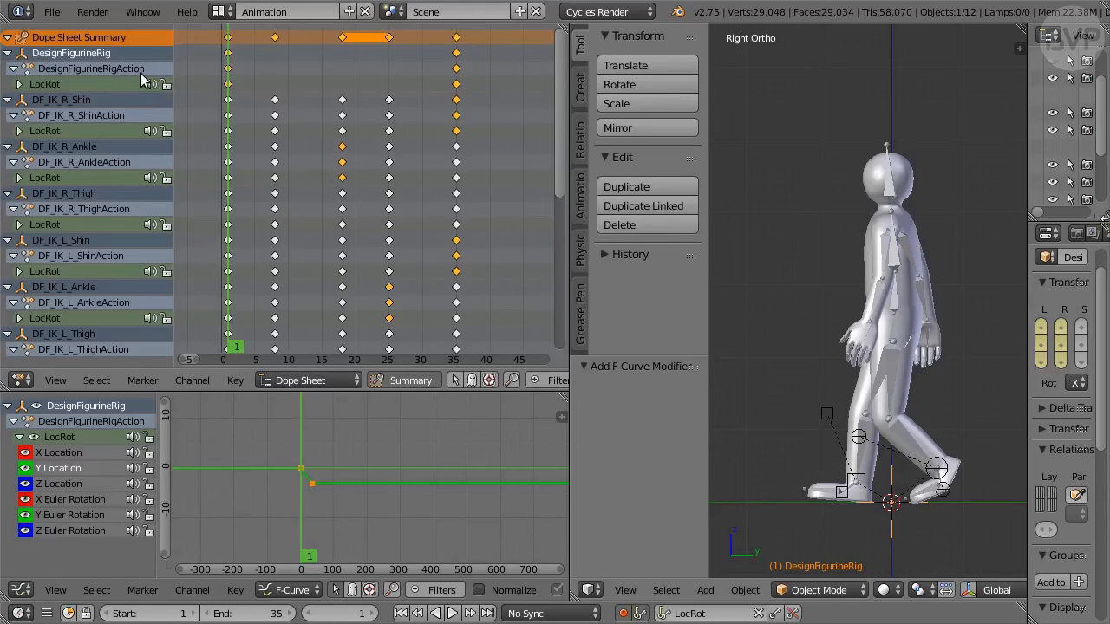
# Delete the DesignFigurineRigAction keyframe at frame 35
pyautogui.click(457, 75)
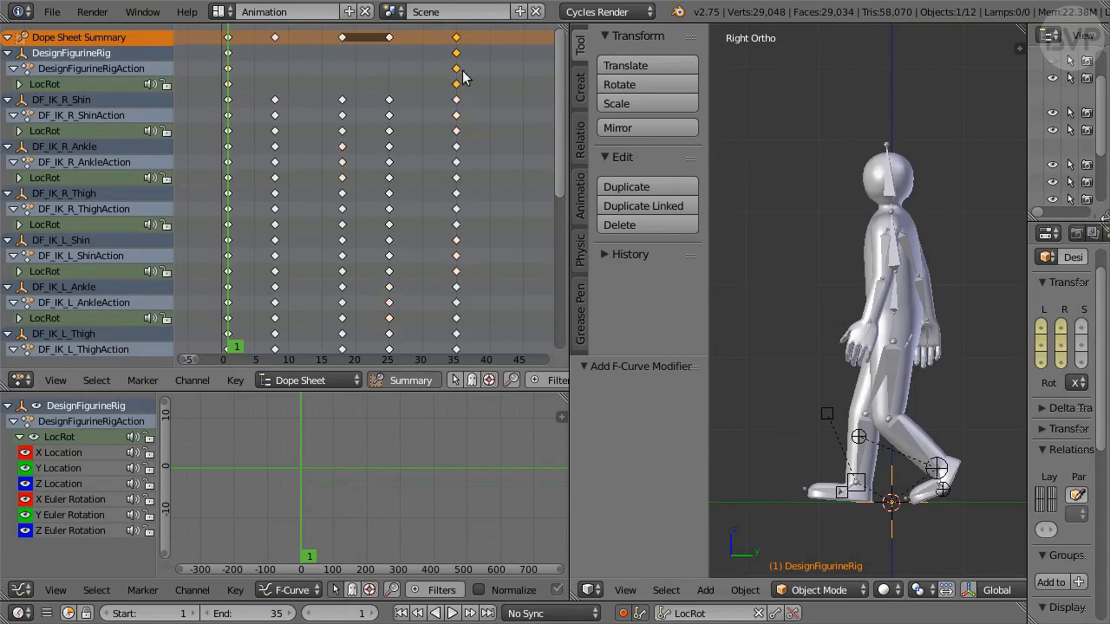
pyautogui.press('x')
pyautogui.click(498, 90)
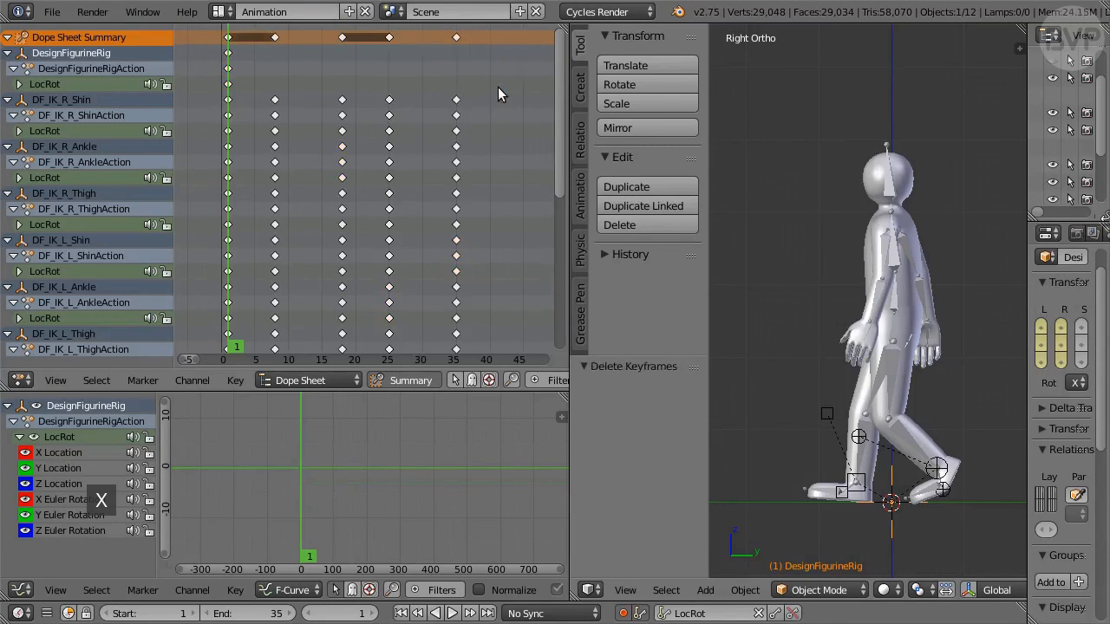
# At frame 103, set the DesignFigurineRig's Y location to -9 with automatic keyframing on
pyautogui.click(350, 614)
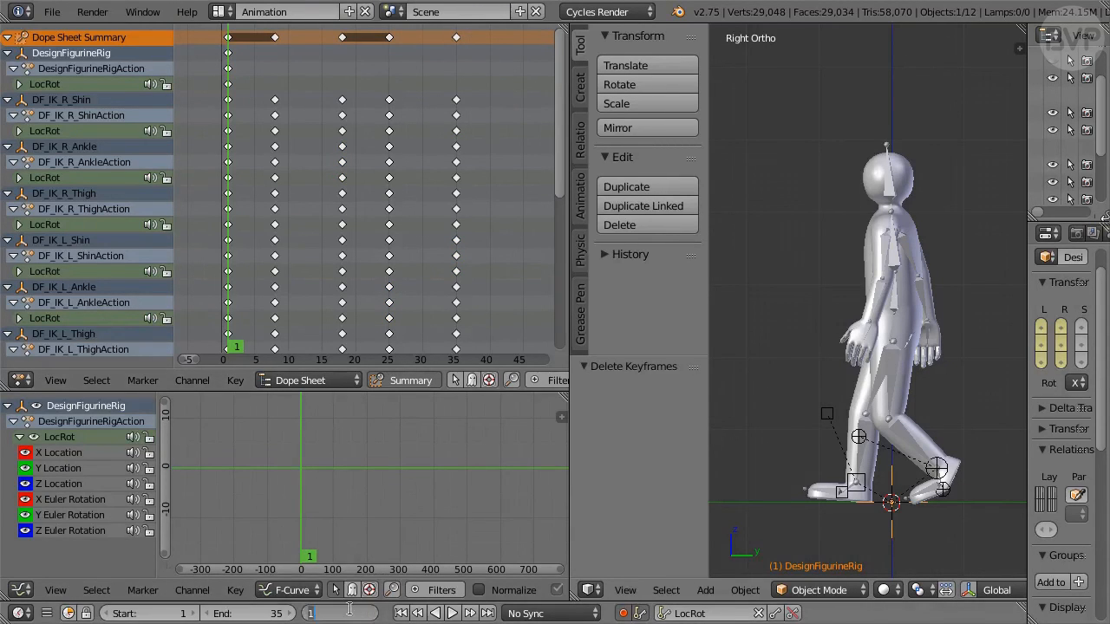
pyautogui.write('103')
pyautogui.press('Return')
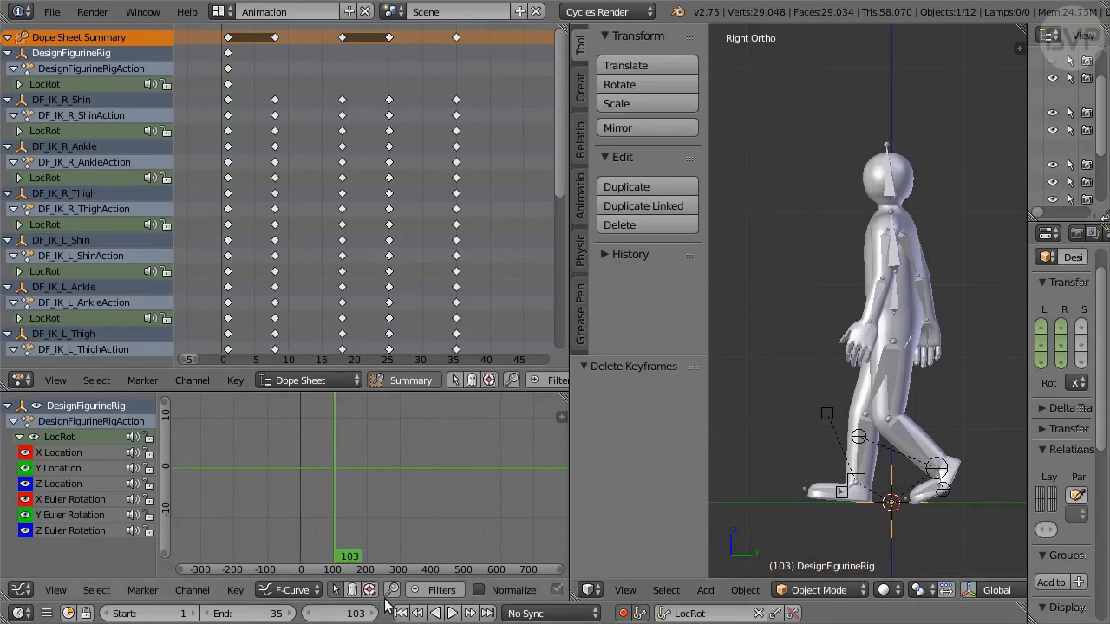
pyautogui.scroll(-5, 392, 312)
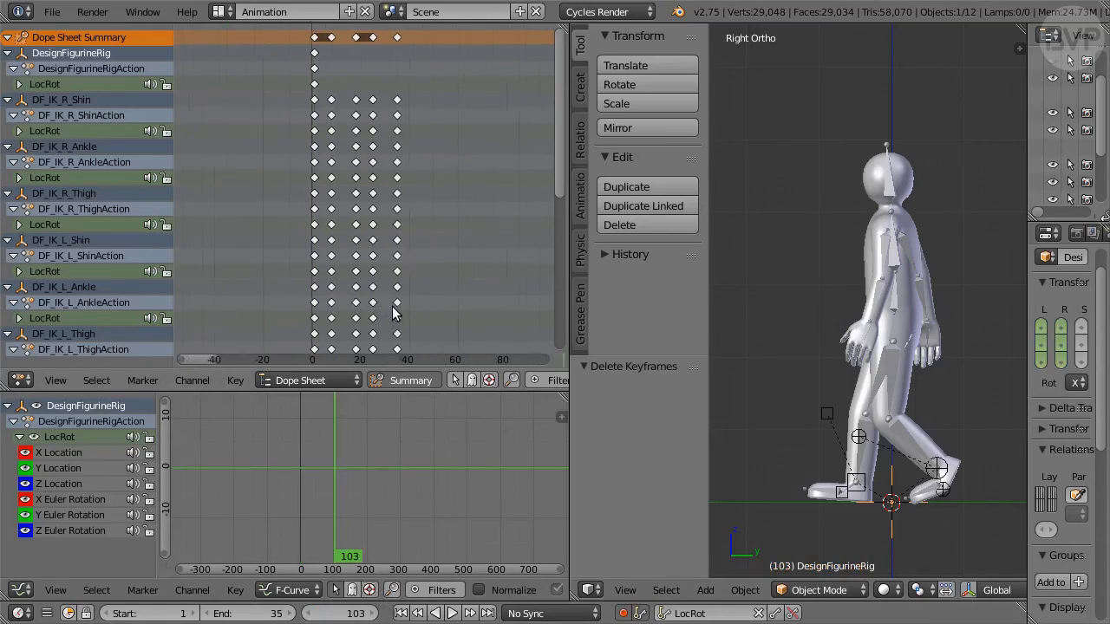
pyautogui.scroll(-2, 392, 312)
pyautogui.moveTo(200, 358); pyautogui.dragTo(229, 355)
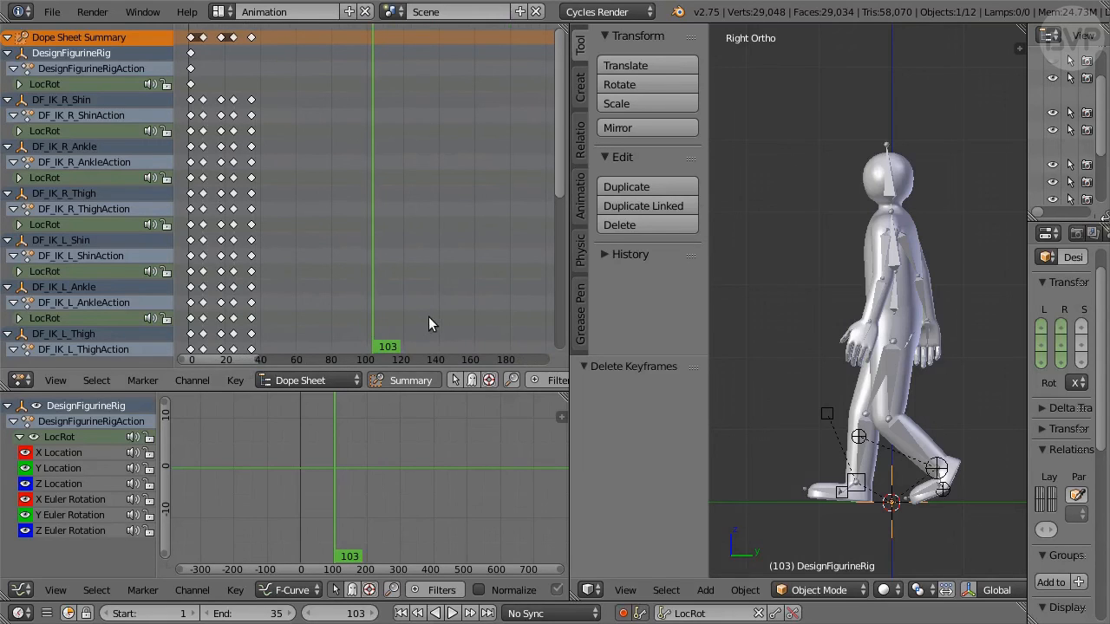
pyautogui.moveTo(1029, 387); pyautogui.dragTo(825, 397)
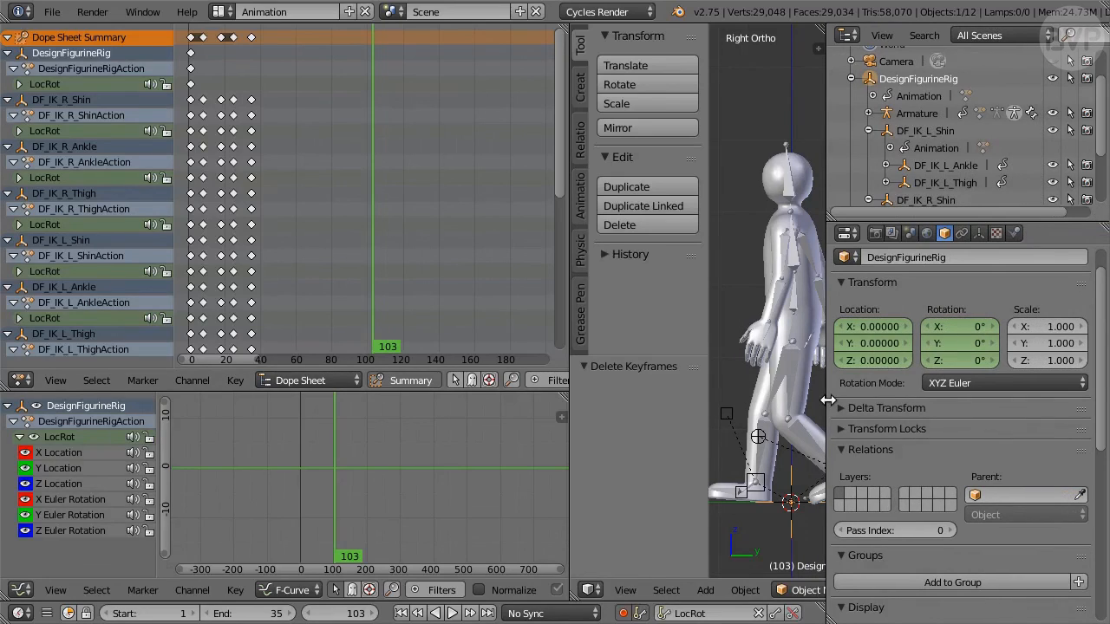
pyautogui.click(881, 342)
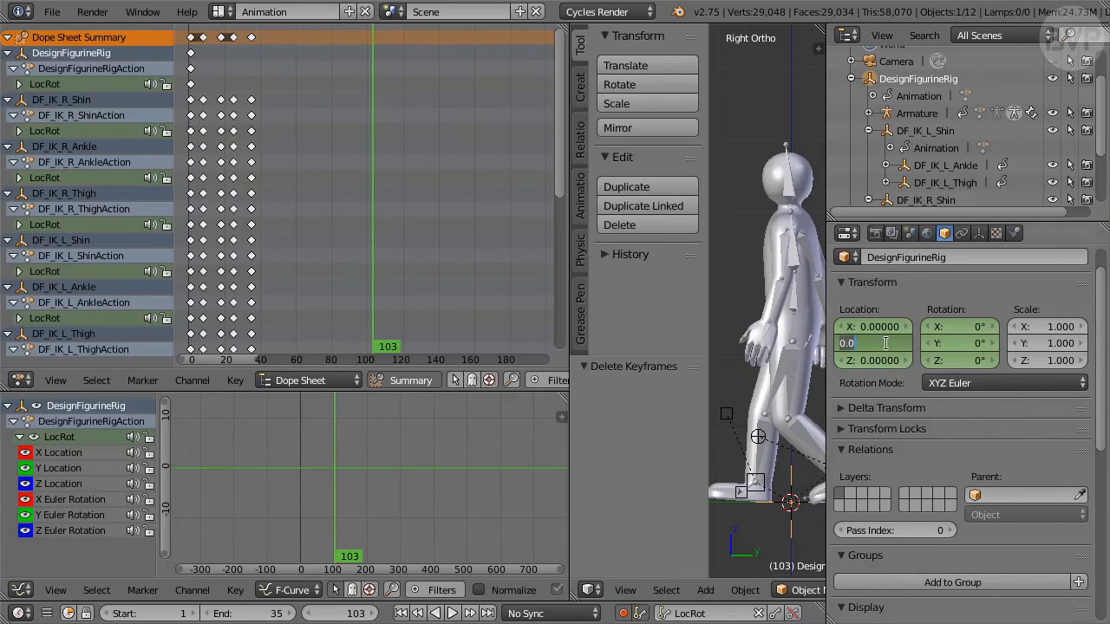
pyautogui.press('BackSpace')
pyautogui.press('Return')
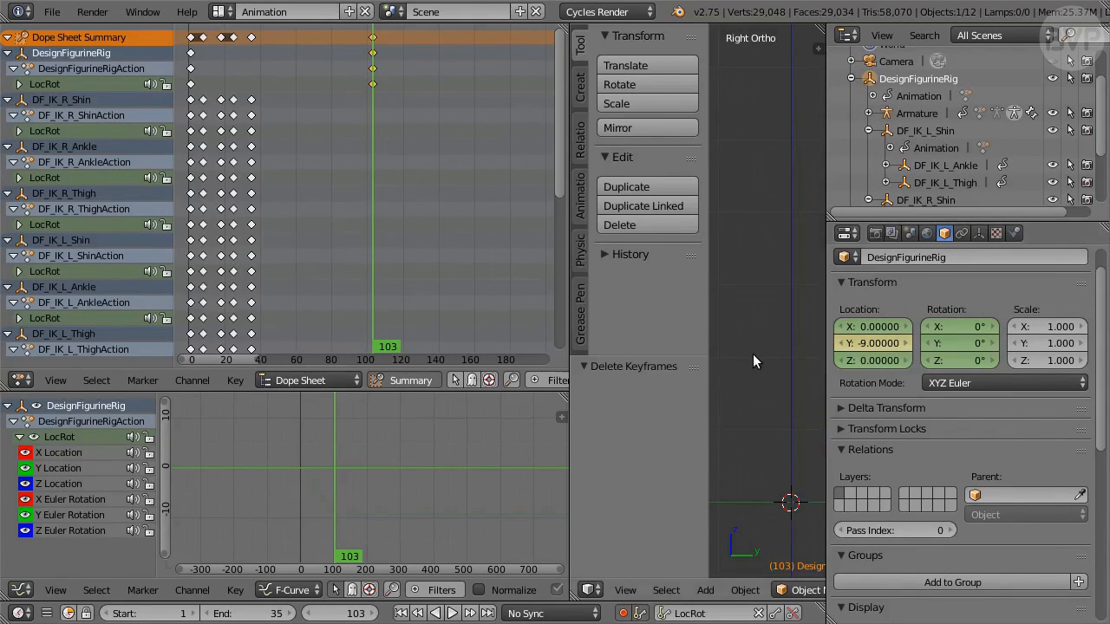
# Set the animation's end frame to 150 and turn off automatic keyframing
pyautogui.click(270, 613)
pyautogui.write('150')
pyautogui.press('Return')
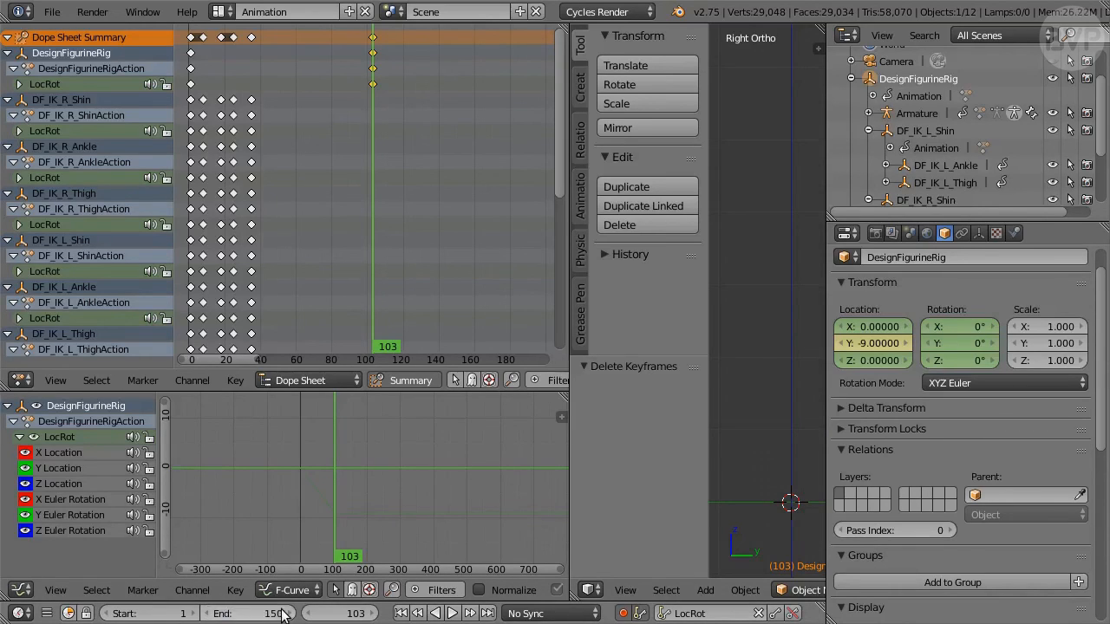
pyautogui.click(624, 613)
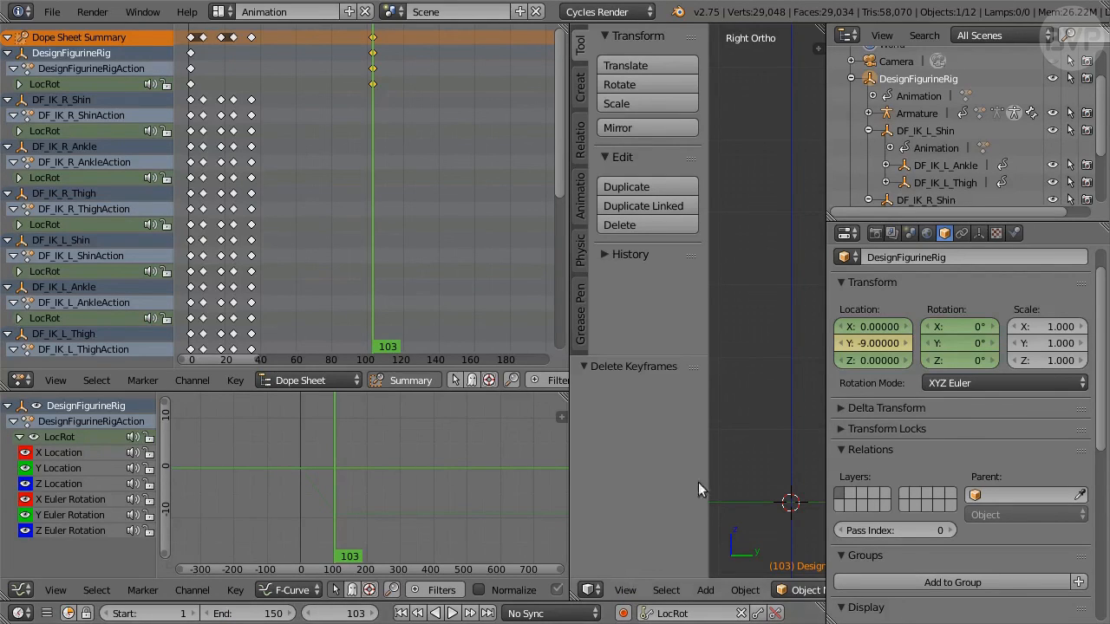
# Play the walk animation in a maximized 3D view to check the figure's forward movement
pyautogui.moveTo(824, 440); pyautogui.dragTo(951, 432)
pyautogui.hotkey('ctrl', 'Up')
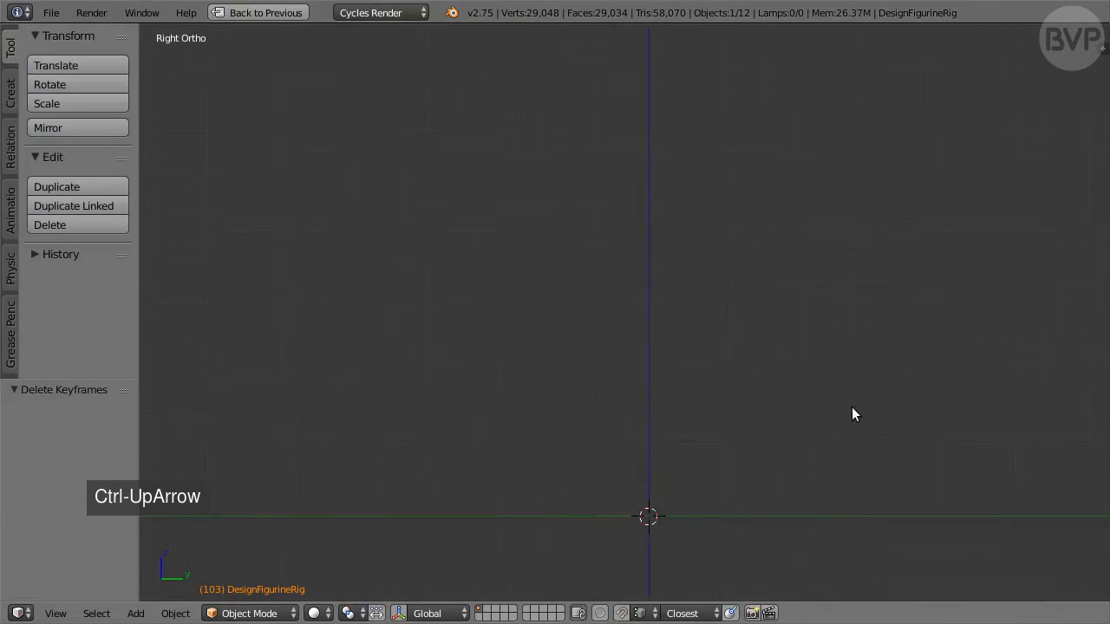
pyautogui.keyDown('shift'); pyautogui.moveTo(251, 488); pyautogui.dragTo(374, 489, button='middle'); pyautogui.keyUp('shift')
pyautogui.hotkey('alt', 'a')
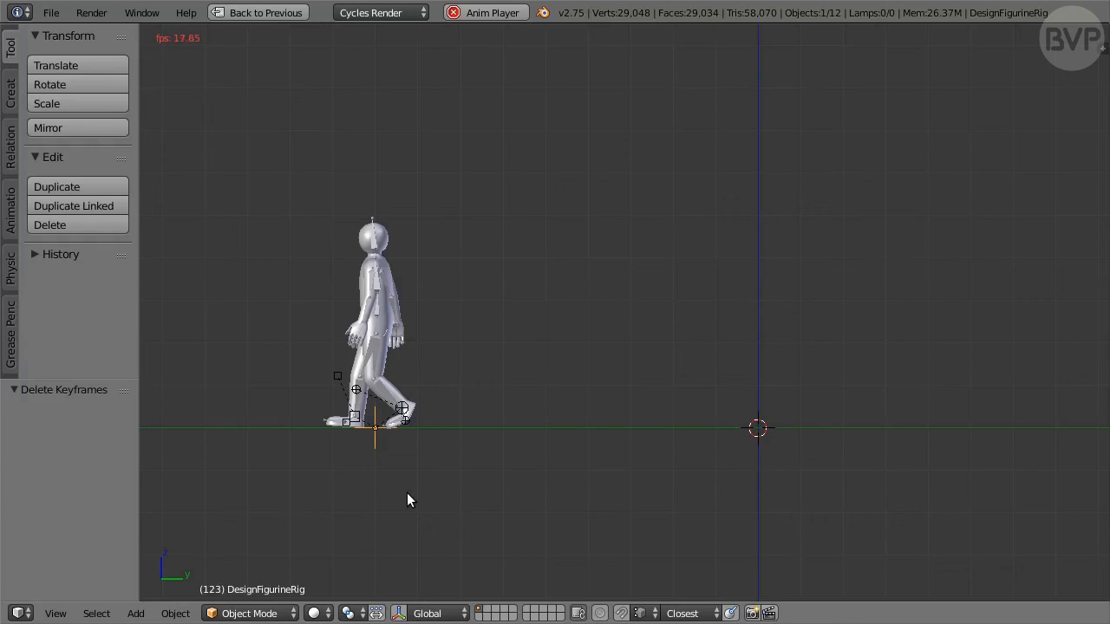
pyautogui.press('Escape')
pyautogui.press('Escape')
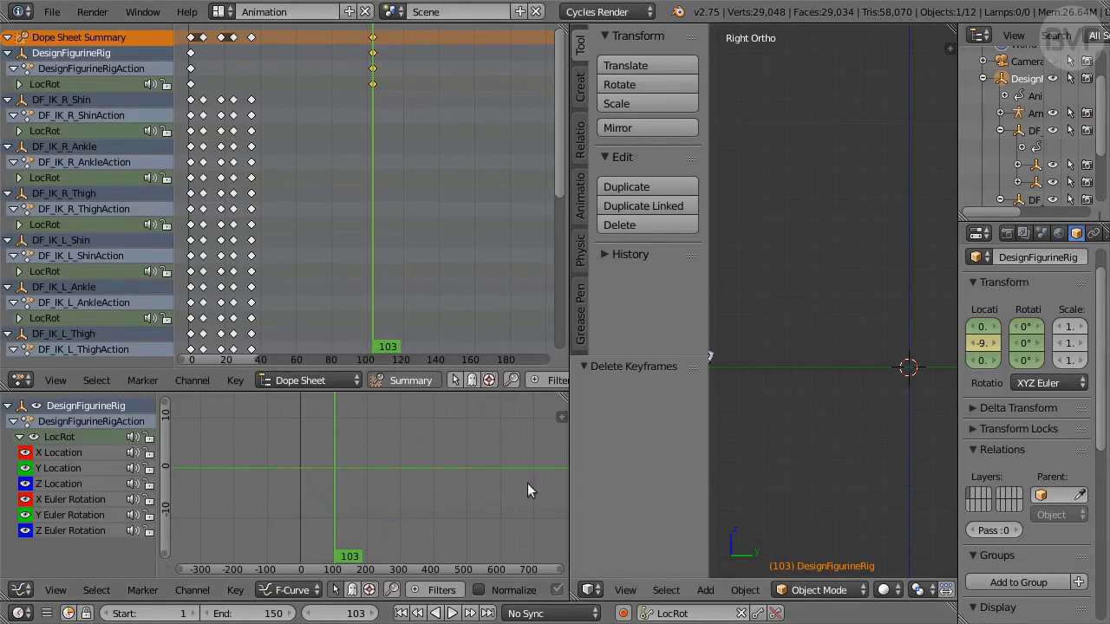
# Return to frame 1 and change the Graph Editor area to the NLA Editor
pyautogui.click(399, 614)
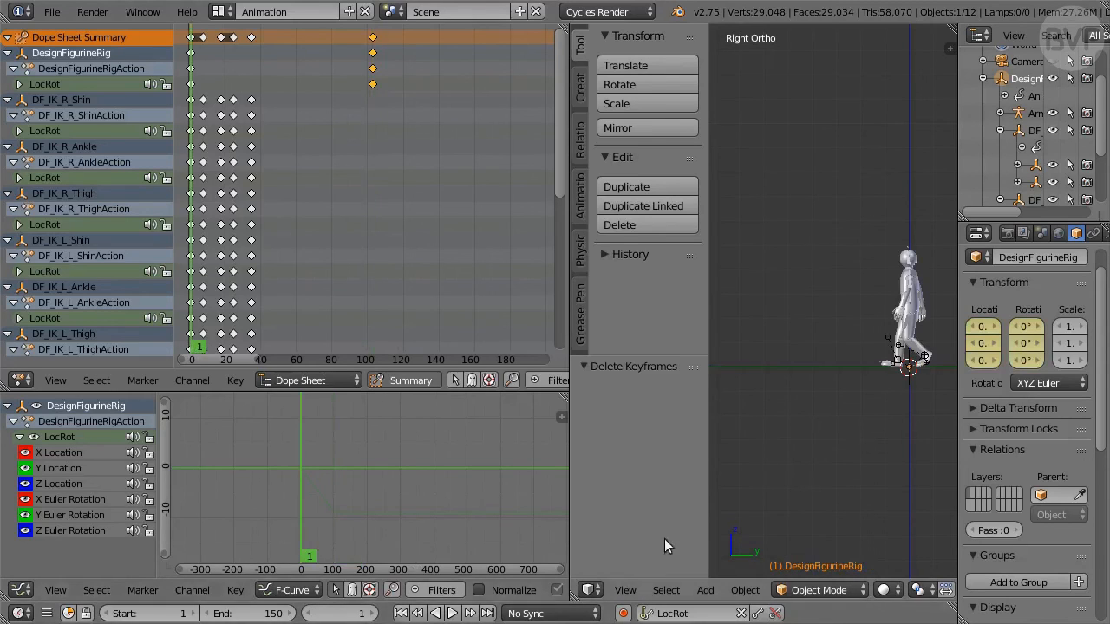
pyautogui.click(21, 590)
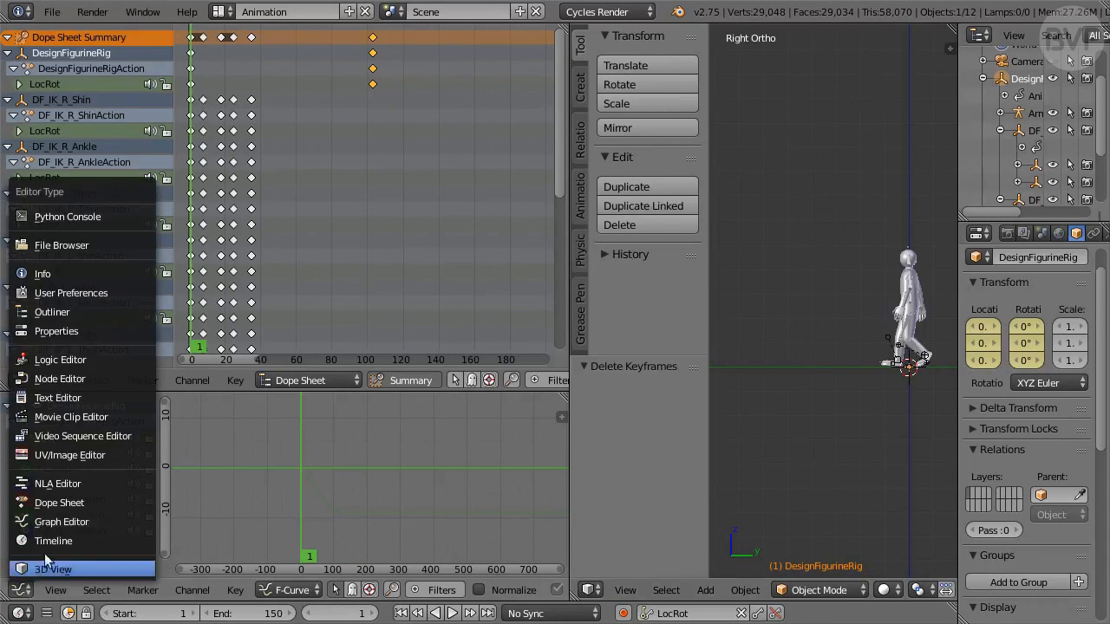
pyautogui.click(96, 486)
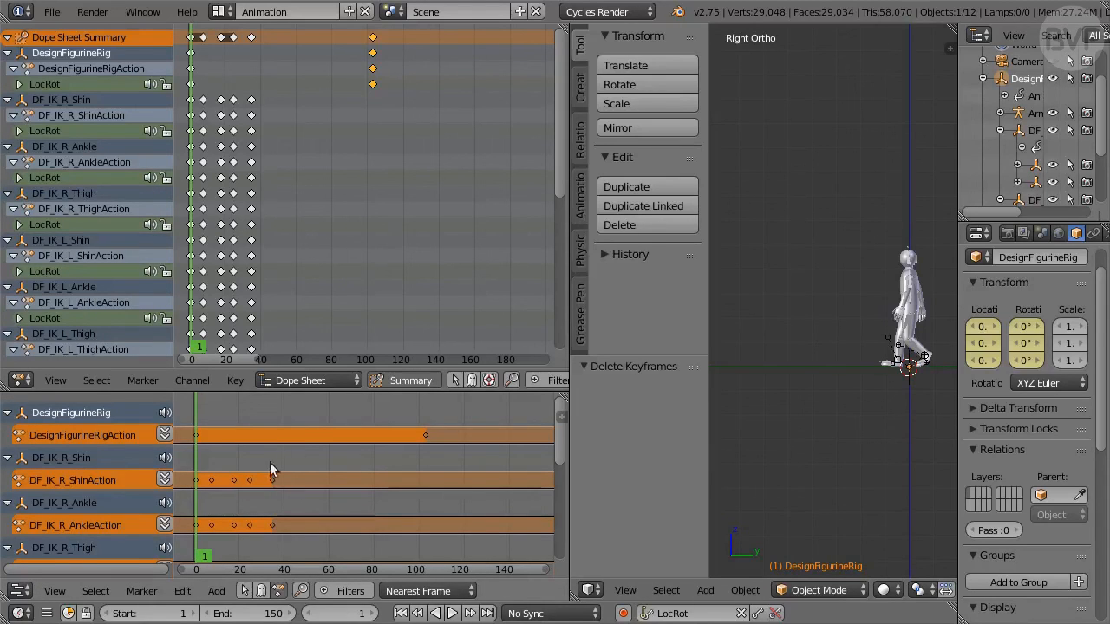
# Enlarge the Dope Sheet area and collapse the ArmatureAction channels
pyautogui.moveTo(317, 390); pyautogui.dragTo(318, 528)
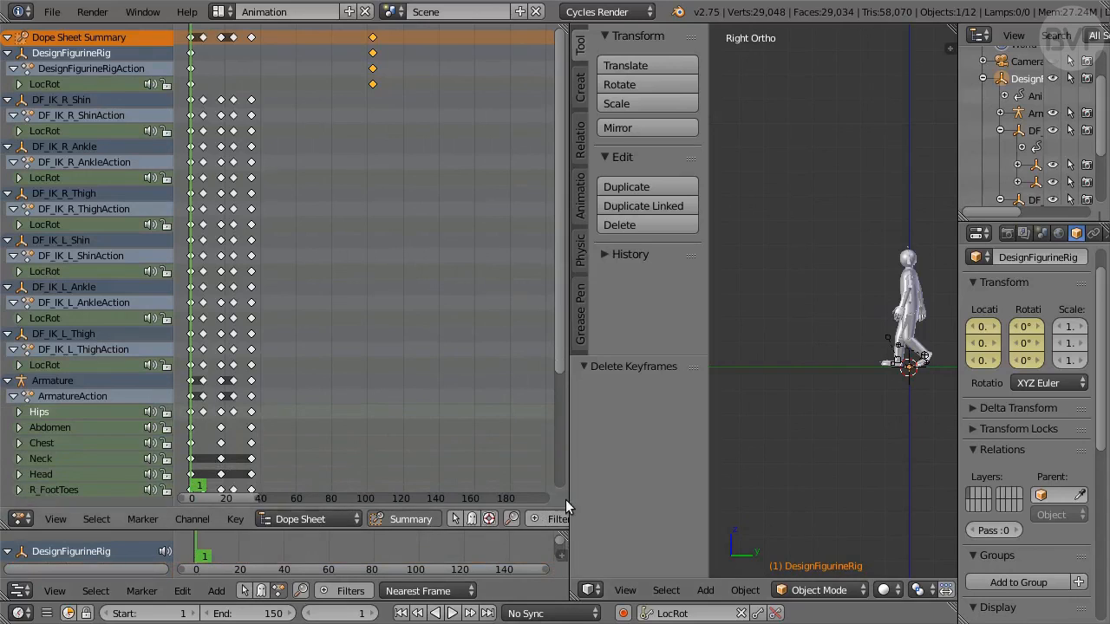
pyautogui.moveTo(569, 503); pyautogui.dragTo(664, 572)
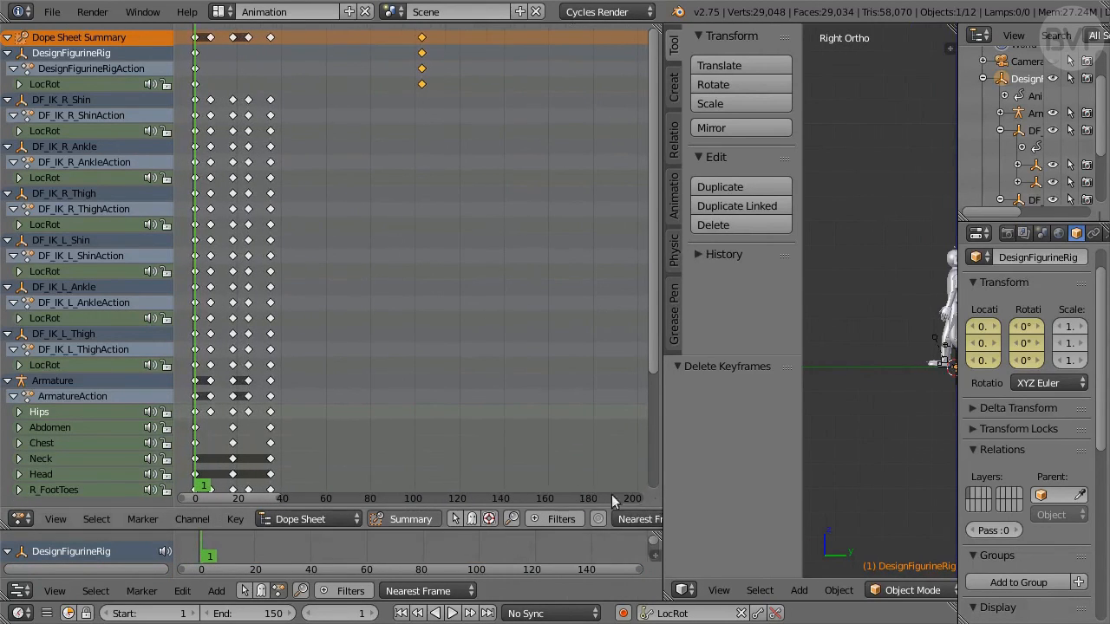
pyautogui.click(14, 396)
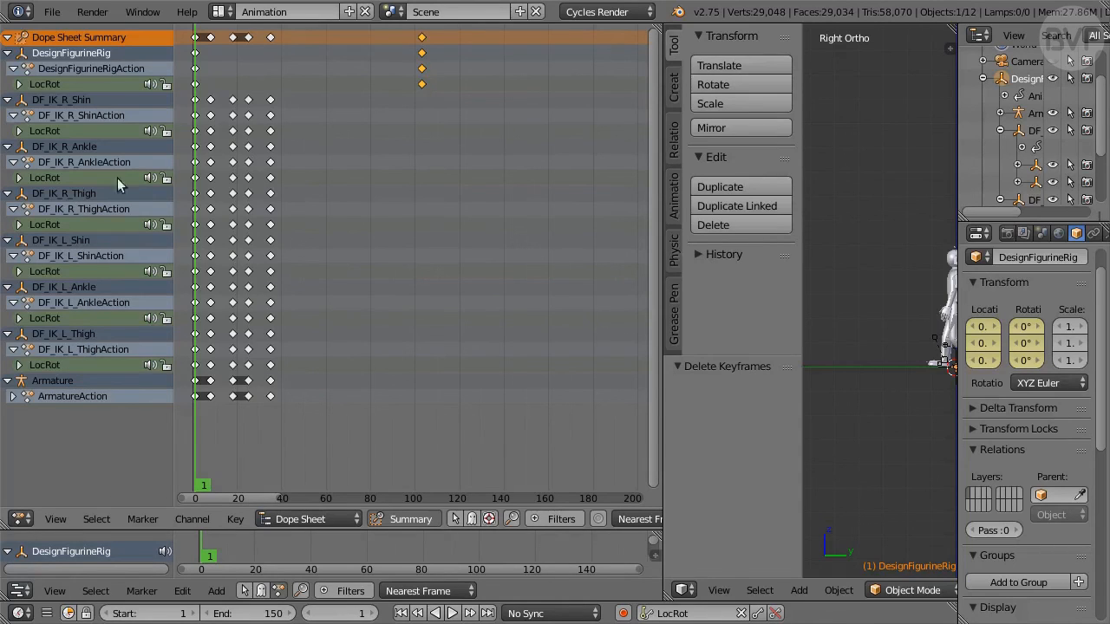
# Rename the figurine rig's action to DesignFigurineRig_Walk in the Dope Sheet
pyautogui.doubleClick(115, 68)
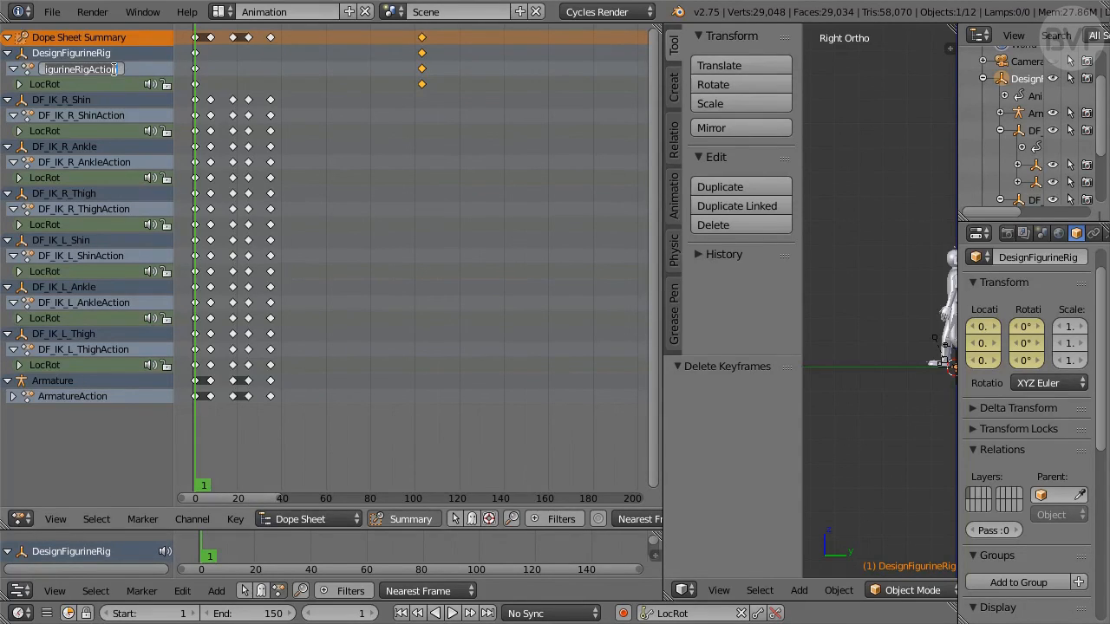
pyautogui.press('End')
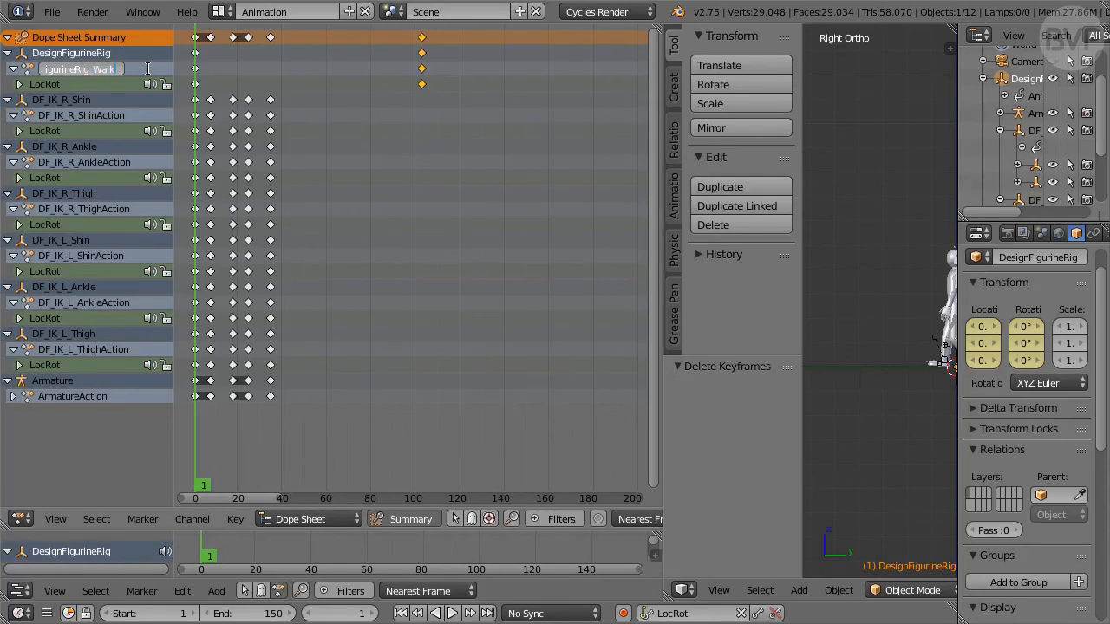
pyautogui.write('_Walk')
pyautogui.press('Return')
# Rename the right shin's action to DF_IK_R_Shin_Walk
pyautogui.doubleClick(109, 116)
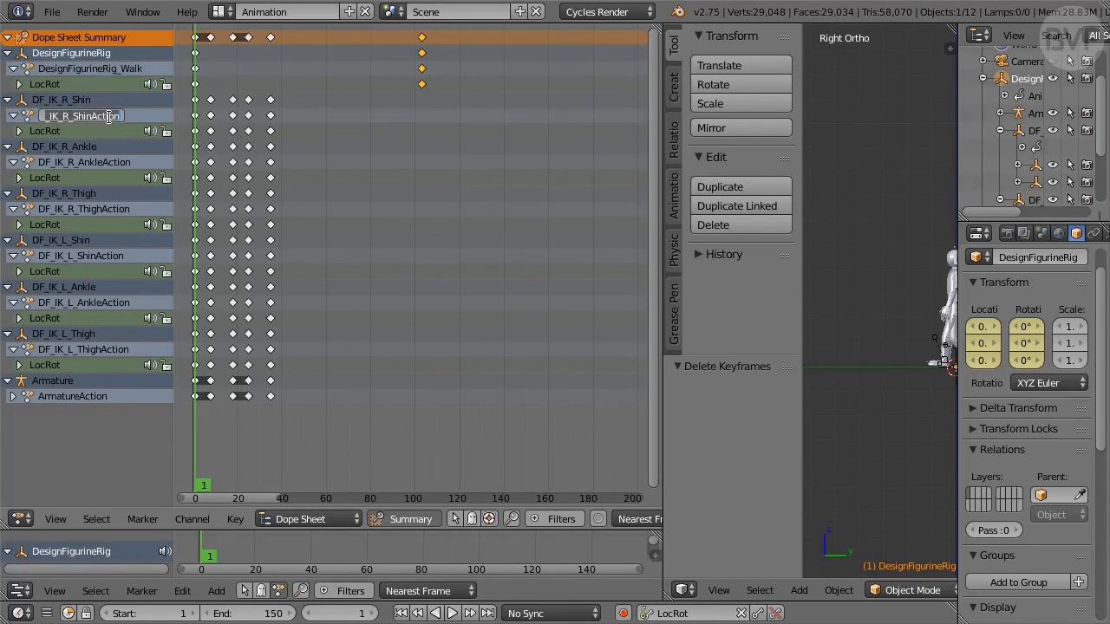
pyautogui.press('End')
pyautogui.press('BackSpace')
pyautogui.press('BackSpace')
pyautogui.press('BackSpace')
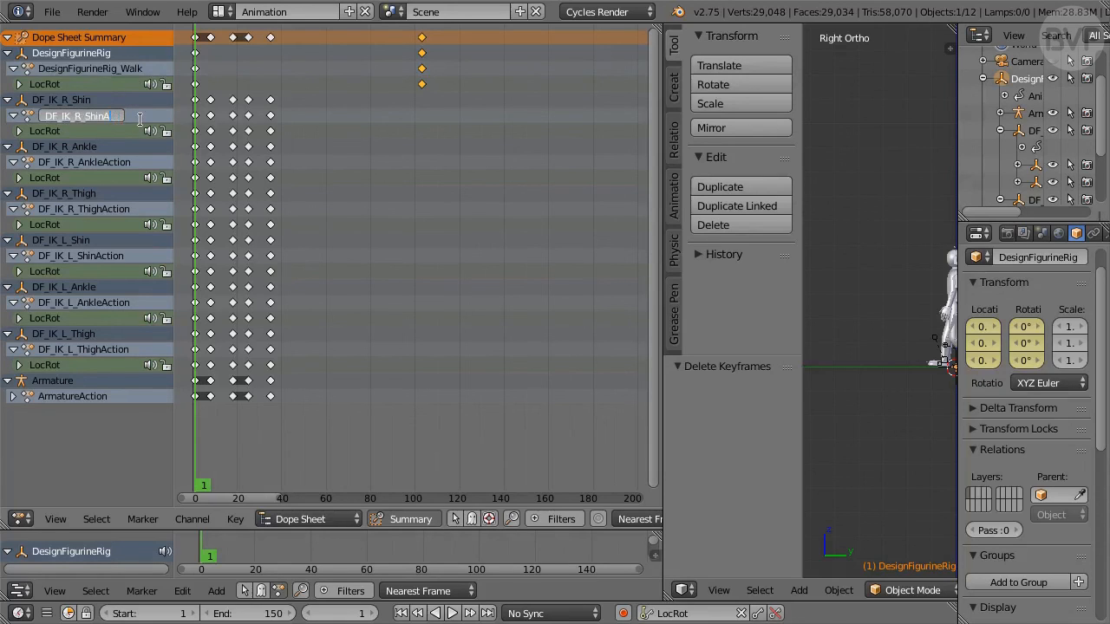
pyautogui.write('_Walk')
pyautogui.press('Return')
# Rename the right ankle's action to DF_IK_R_Ankle_Walk
pyautogui.doubleClick(123, 160)
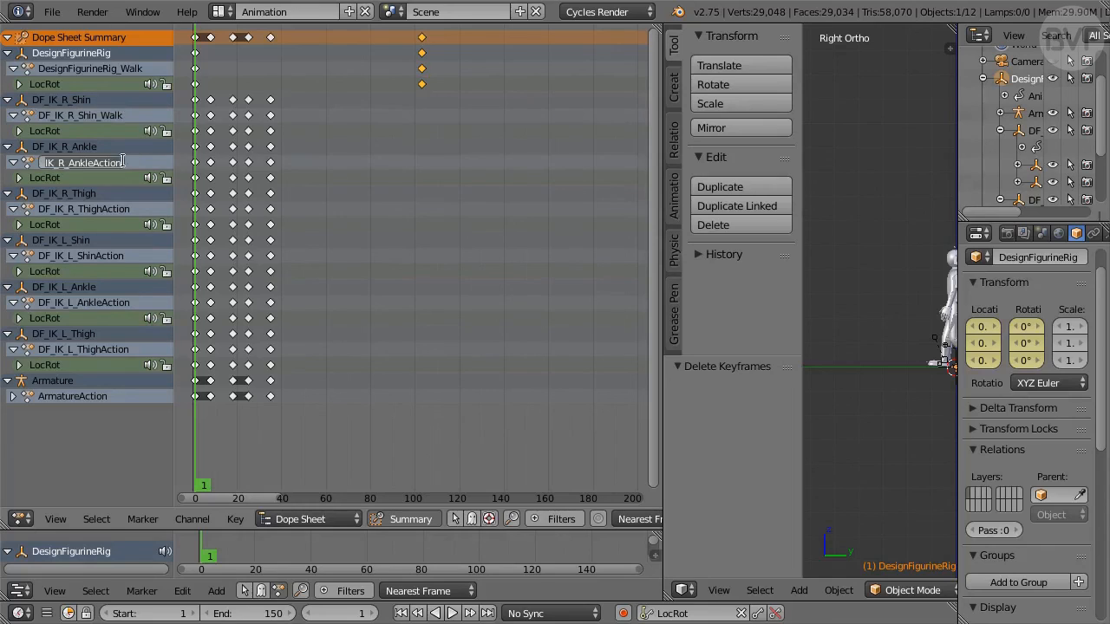
pyautogui.press('End')
pyautogui.press('BackSpace')
pyautogui.press('BackSpace')
pyautogui.press('BackSpace')
pyautogui.press('BackSpace')
pyautogui.press('BackSpace')
pyautogui.press('BackSpace')
pyautogui.write('_Walk')
pyautogui.press('Return')
# Rename the right thigh's action to DF_IK_R_Thigh_Walk
pyautogui.doubleClick(142, 209)
pyautogui.press('End')
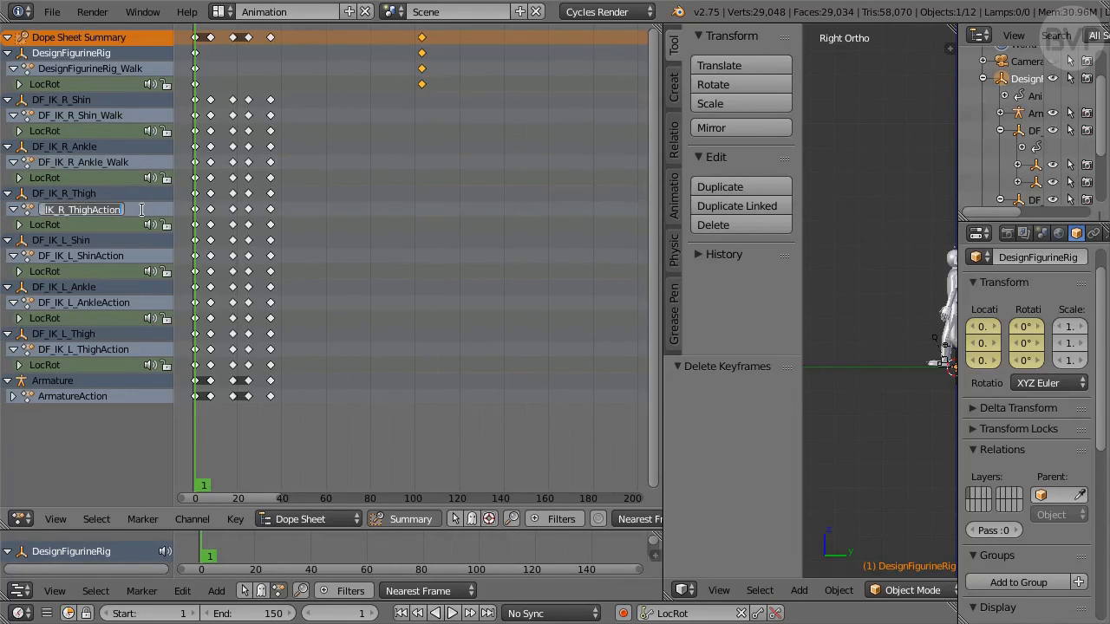
pyautogui.press('BackSpace')
pyautogui.press('BackSpace')
pyautogui.press('BackSpace')
pyautogui.press('BackSpace')
pyautogui.press('BackSpace')
pyautogui.press('BackSpace')
pyautogui.write('_Walk')
pyautogui.press('Return')
# Rename the left shin's action to DF_IK_L_Shin_Walk
pyautogui.doubleClick(110, 257)
pyautogui.press('End')
pyautogui.press('BackSpace')
pyautogui.press('BackSpace')
pyautogui.press('BackSpace')
pyautogui.press('BackSpace')
pyautogui.press('BackSpace')
pyautogui.press('BackSpace')
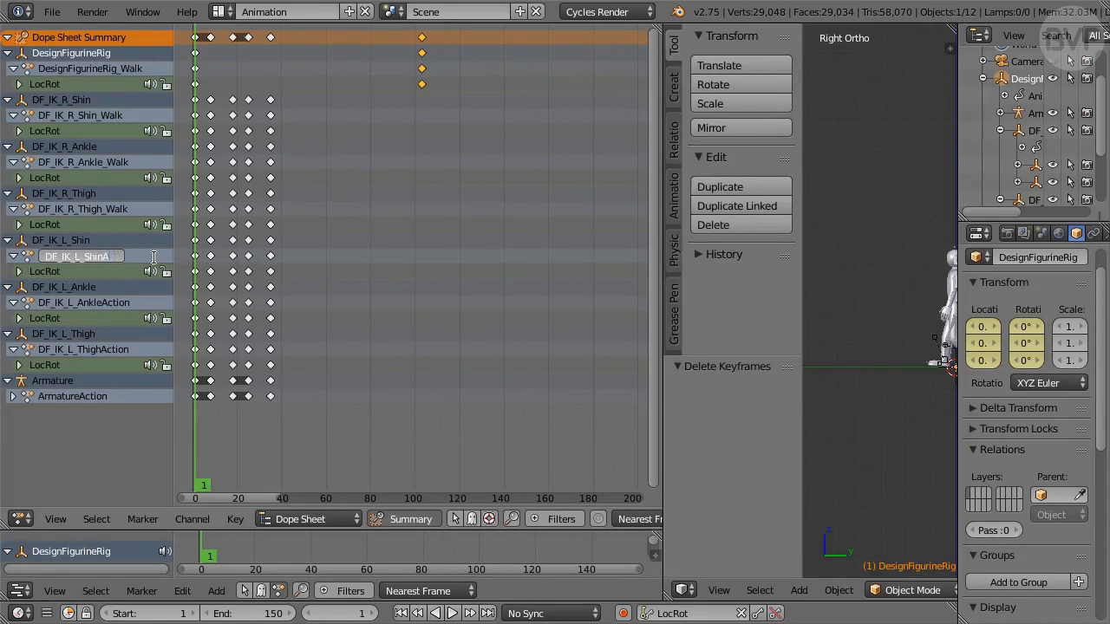
pyautogui.write('_Walk')
pyautogui.press('Return')
# Rename the left ankle's action to DF_IK_L_Ankle_Walk
pyautogui.doubleClick(111, 302)
pyautogui.press('End')
pyautogui.press('BackSpace')
pyautogui.press('BackSpace')
pyautogui.press('BackSpace')
pyautogui.press('BackSpace')
pyautogui.press('BackSpace')
pyautogui.press('BackSpace')
pyautogui.write('_Walk')
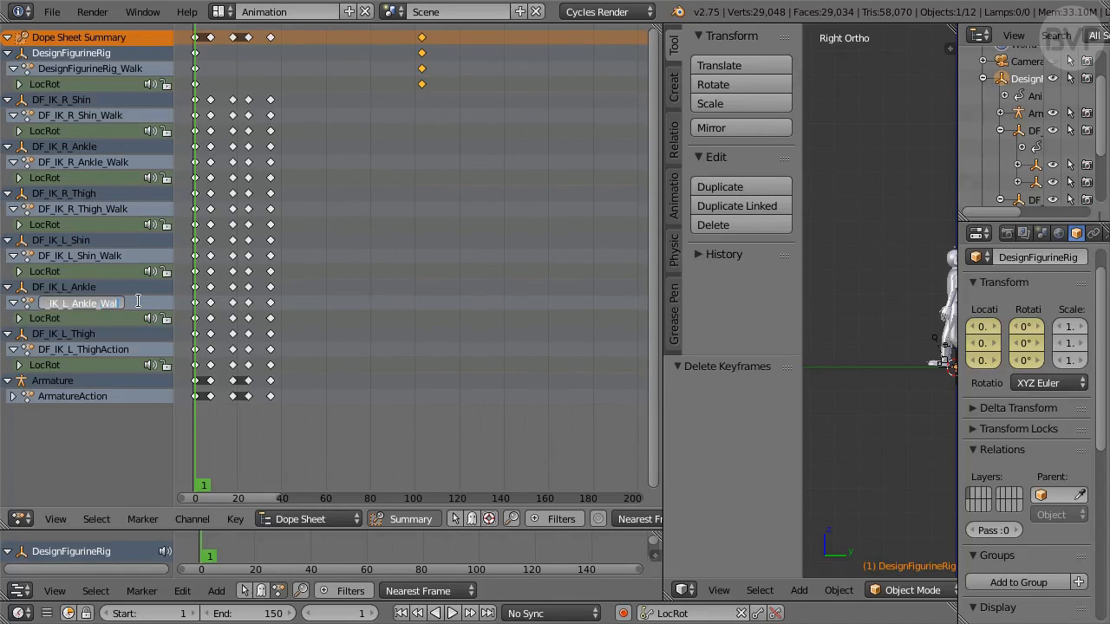
pyautogui.press('Return')
# Rename the left thigh's action to DF_IK_L_Thigh_Walk
pyautogui.doubleClick(139, 350)
pyautogui.press('End')
pyautogui.press('BackSpace')
pyautogui.press('BackSpace')
pyautogui.press('BackSpace')
pyautogui.press('BackSpace')
pyautogui.press('BackSpace')
pyautogui.press('BackSpace')
pyautogui.write('_Walk')
pyautogui.press('Return')
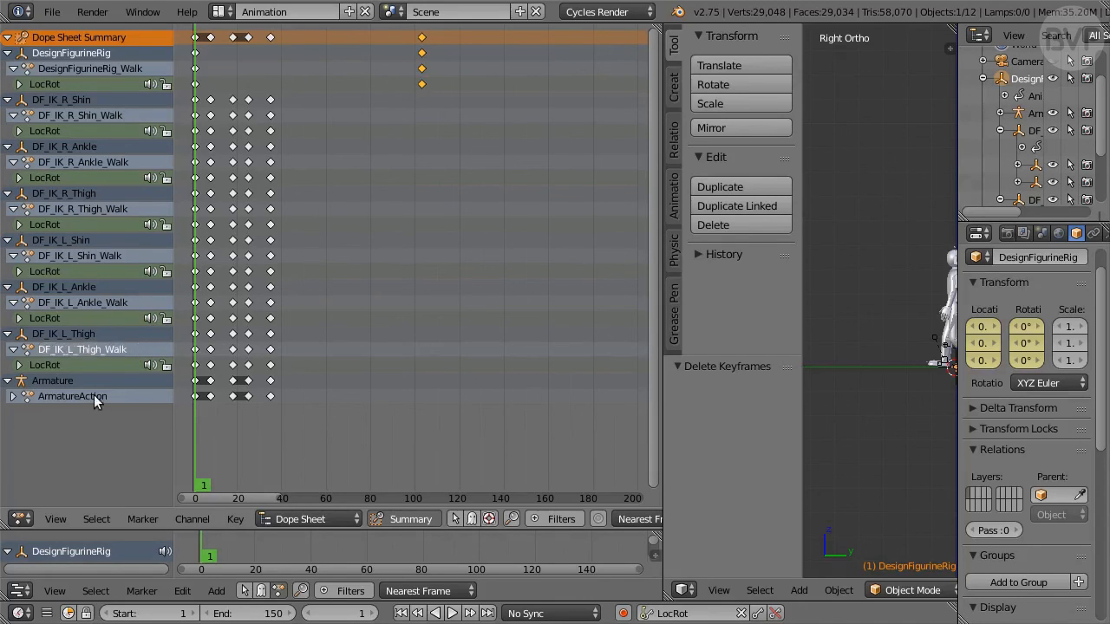
# Rename the armature's action to Armature_Walk
pyautogui.doubleClick(99, 397)
pyautogui.press('End')
pyautogui.press('BackSpace')
pyautogui.press('BackSpace')
pyautogui.press('BackSpace')
pyautogui.press('BackSpace')
pyautogui.press('BackSpace')
pyautogui.press('BackSpace')
pyautogui.write('_Walk')
pyautogui.press('Return')
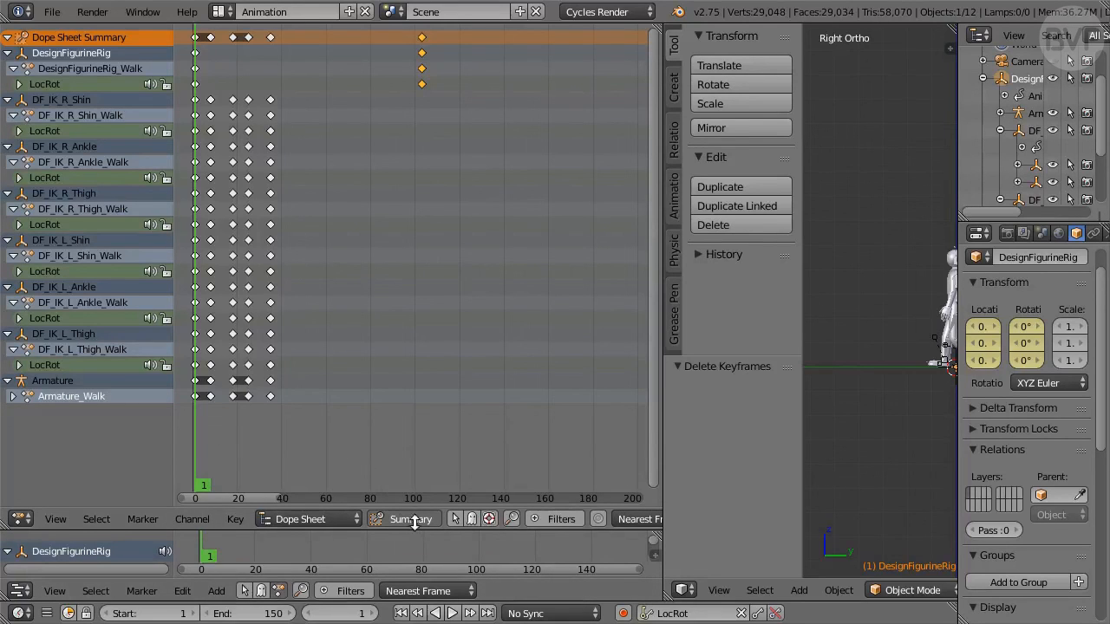
# Enlarge the NLA Editor and push down the walk actions of the figurine rig and the right shin, ankle and thigh into strips
pyautogui.moveTo(413, 532); pyautogui.dragTo(438, 161)
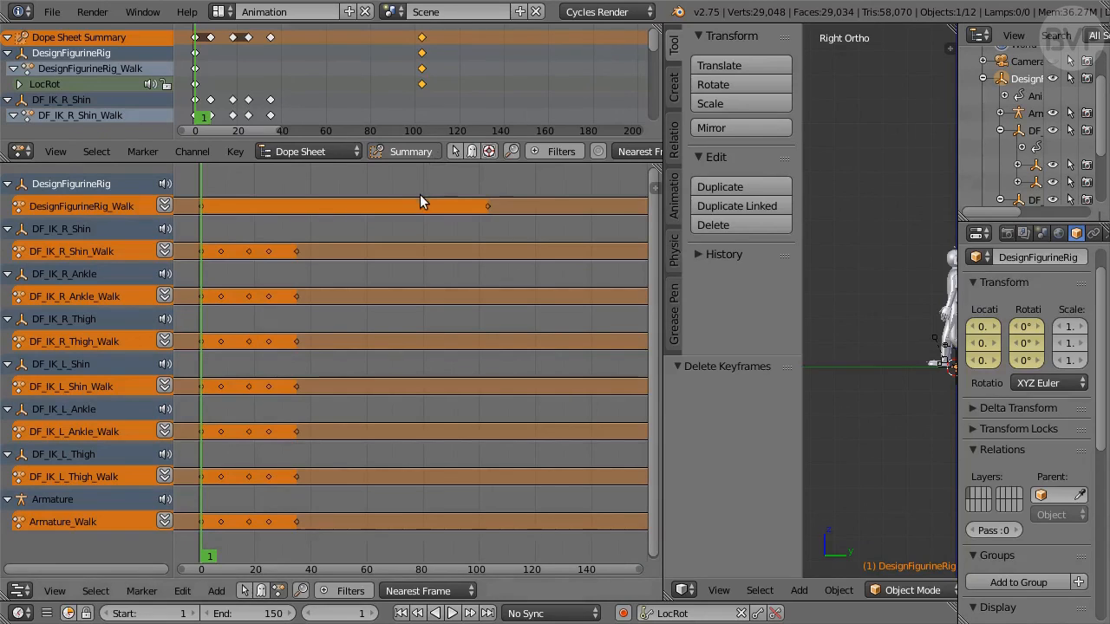
pyautogui.click(164, 205)
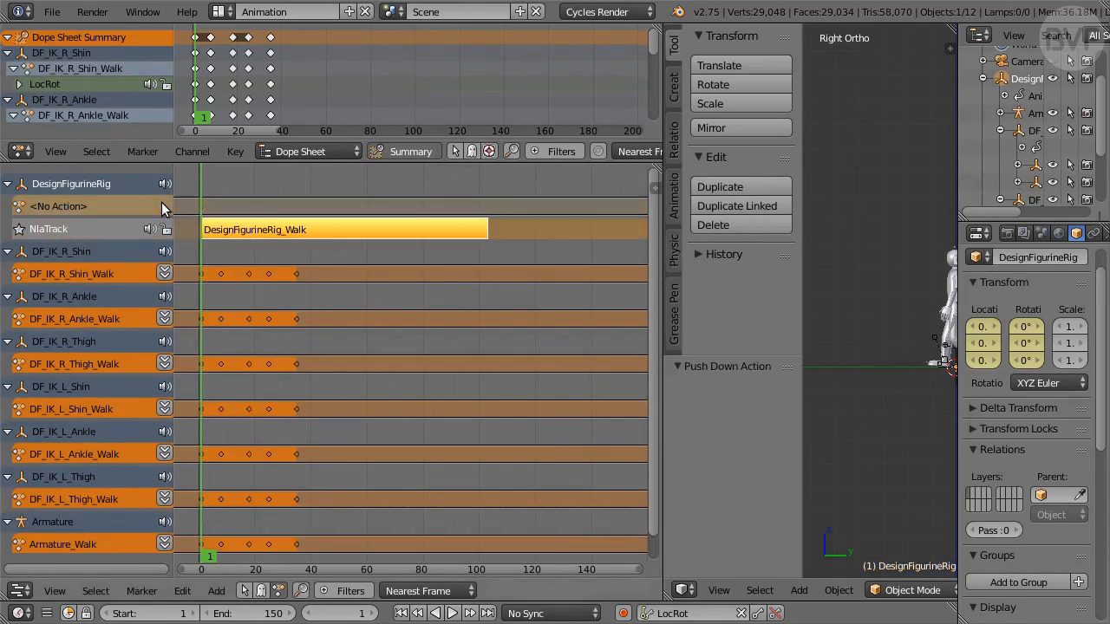
pyautogui.click(164, 273)
pyautogui.click(164, 341)
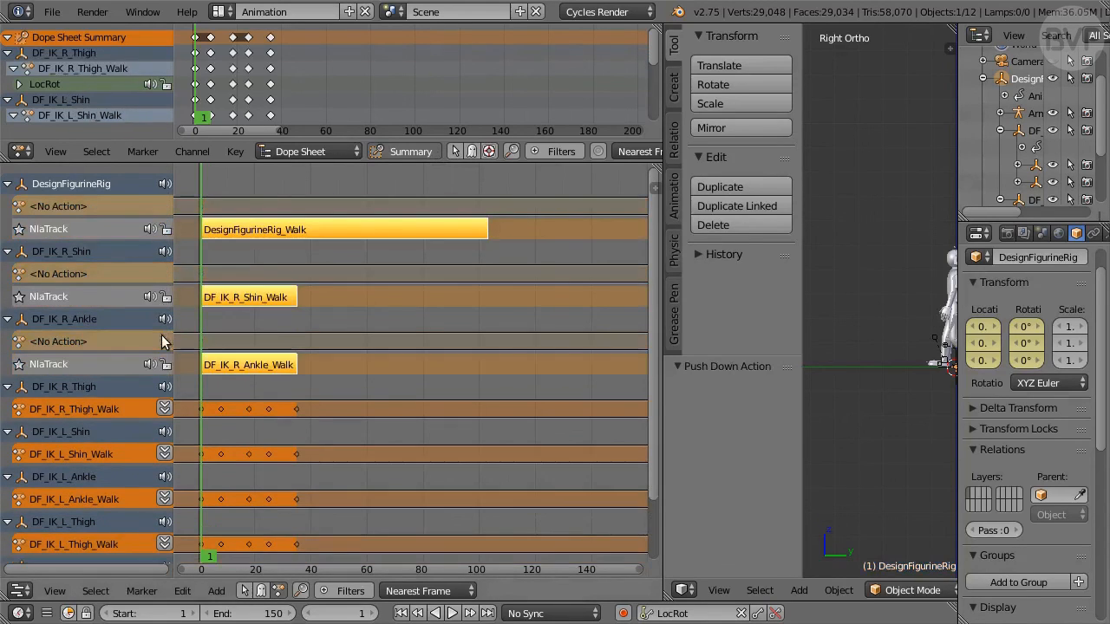
pyautogui.click(164, 409)
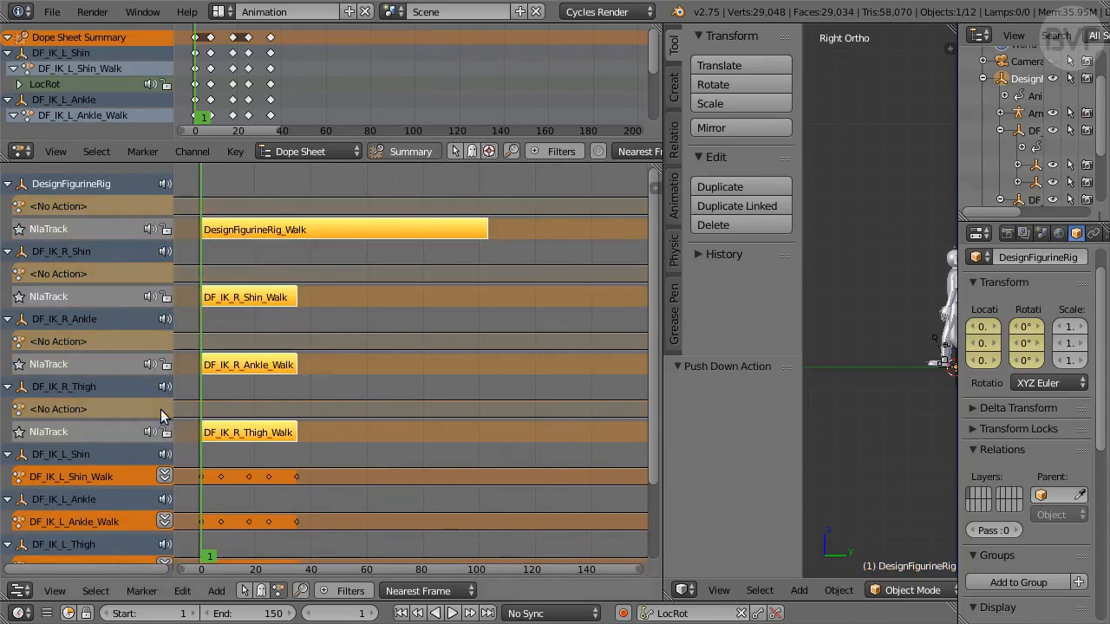
# Push down the walk actions of the left shin, ankle, thigh and armature into strips, and hide the empty action rows
pyautogui.click(164, 476)
pyautogui.scroll(-5, 146, 462)
pyautogui.scroll(-1, 144, 465)
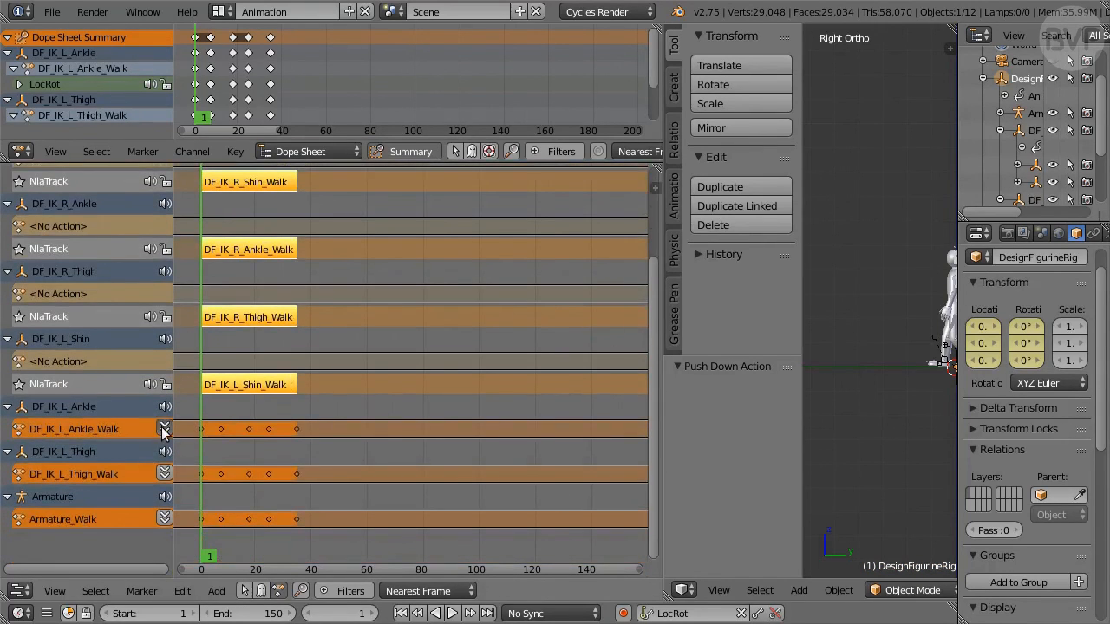
pyautogui.click(164, 429)
pyautogui.click(164, 501)
pyautogui.scroll(-2, 161, 514)
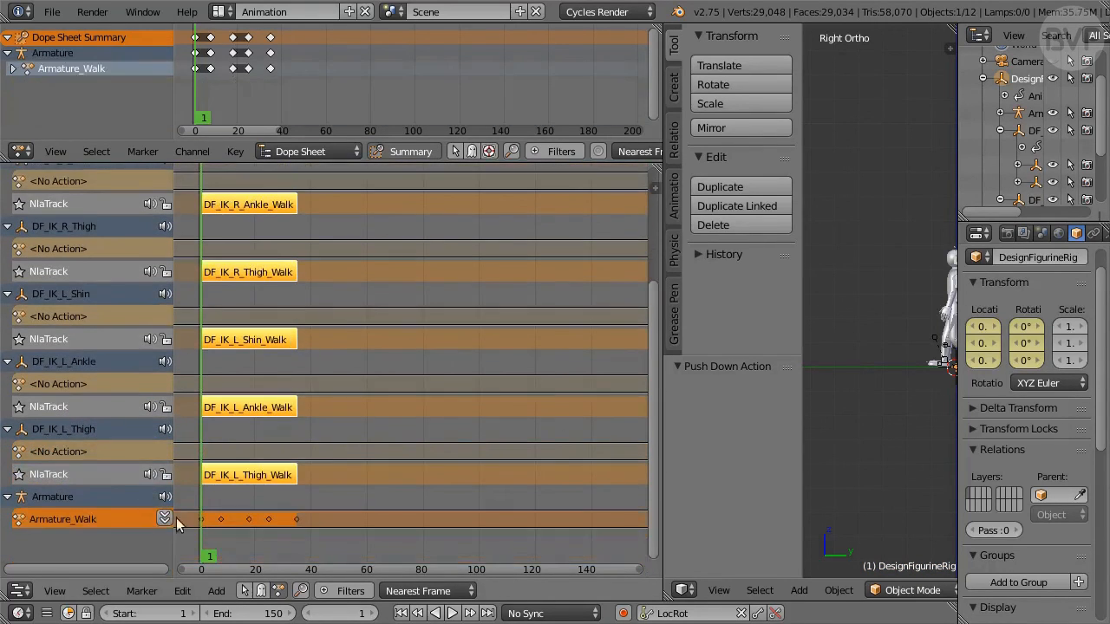
pyautogui.click(163, 519)
pyautogui.scroll(-1, 148, 516)
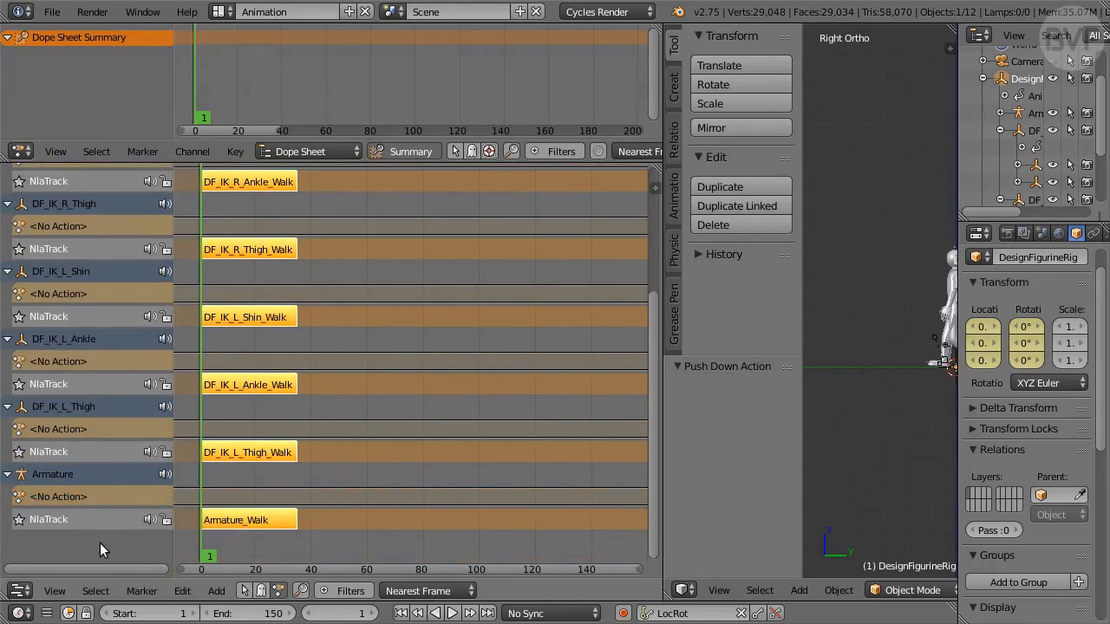
pyautogui.click(278, 590)
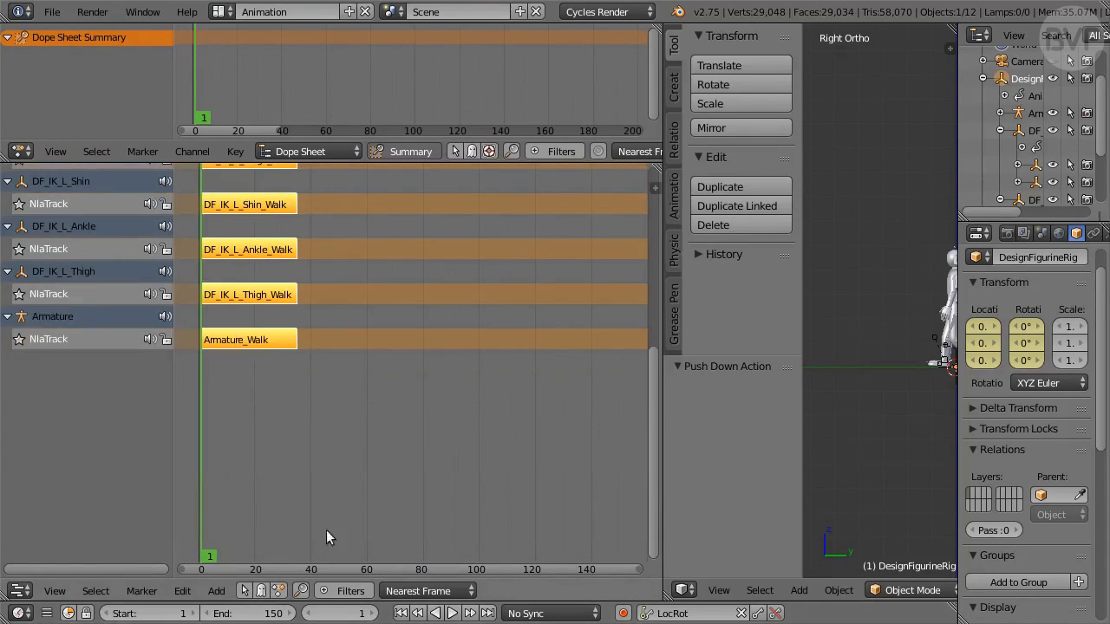
pyautogui.moveTo(655, 455); pyautogui.dragTo(667, 293)
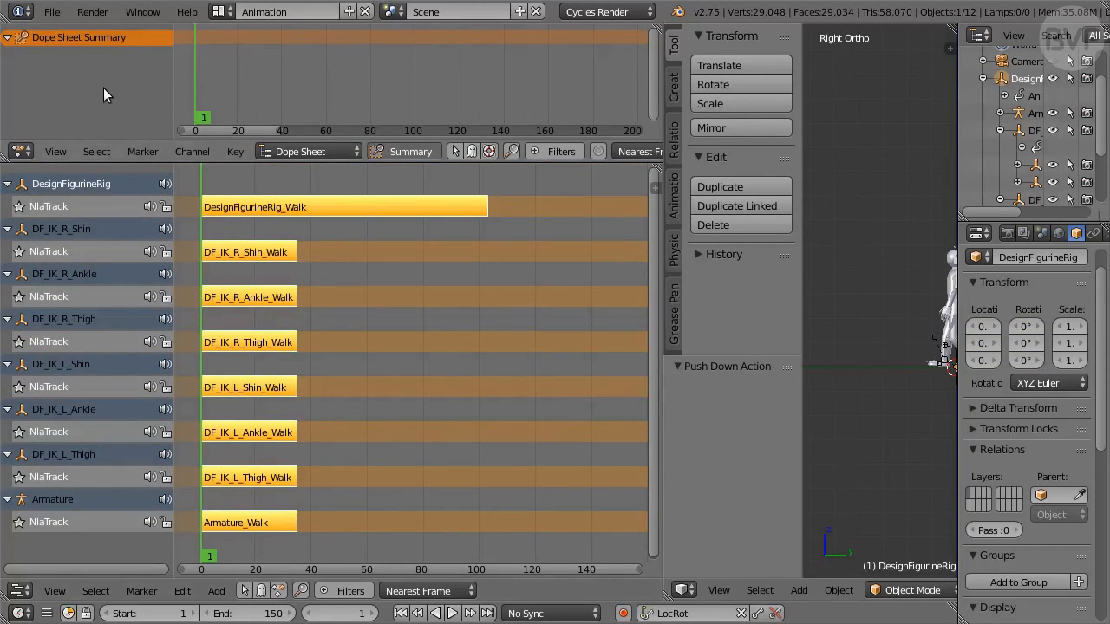
# Switch the Dope Sheet to Action Editor mode and assign the DF_IK_L_Shin_Walk action to the figurine rig
pyautogui.click(291, 150)
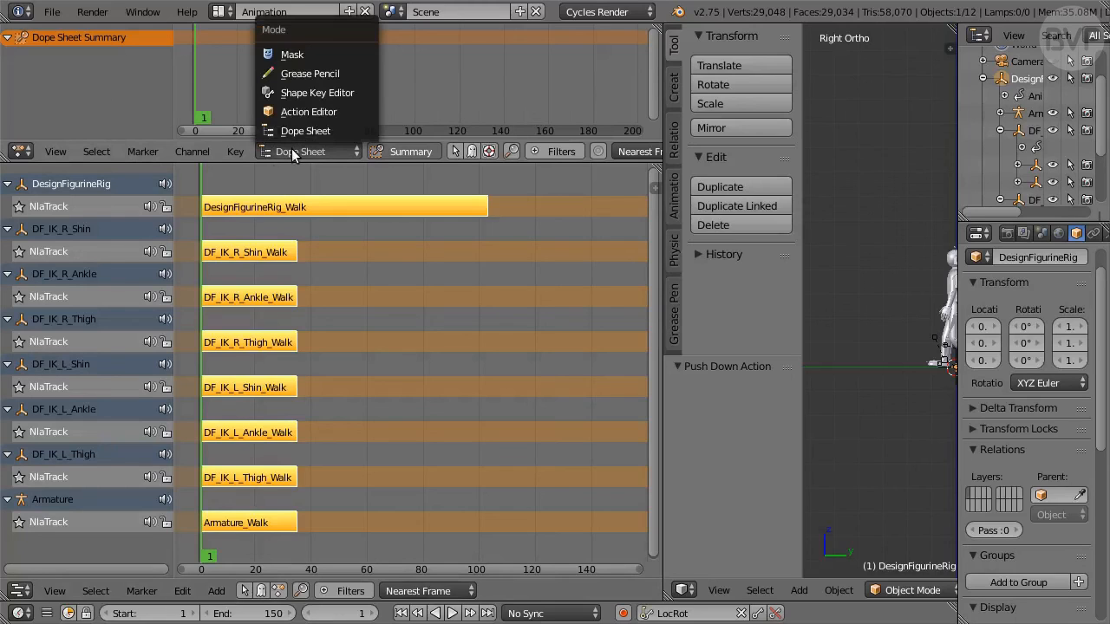
pyautogui.click(346, 111)
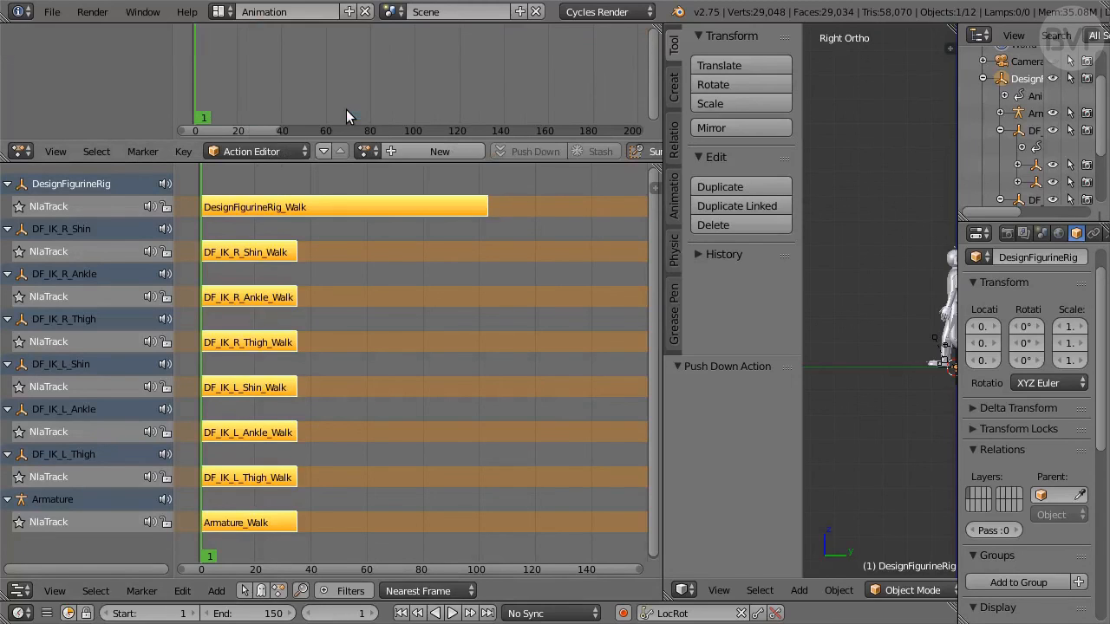
pyautogui.click(366, 151)
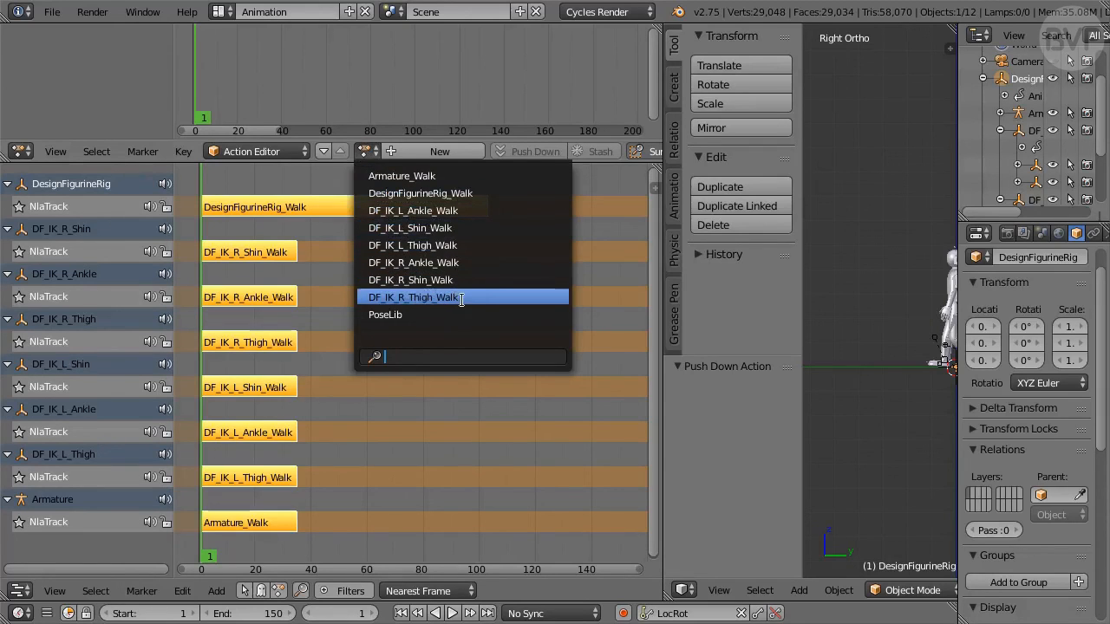
pyautogui.click(502, 225)
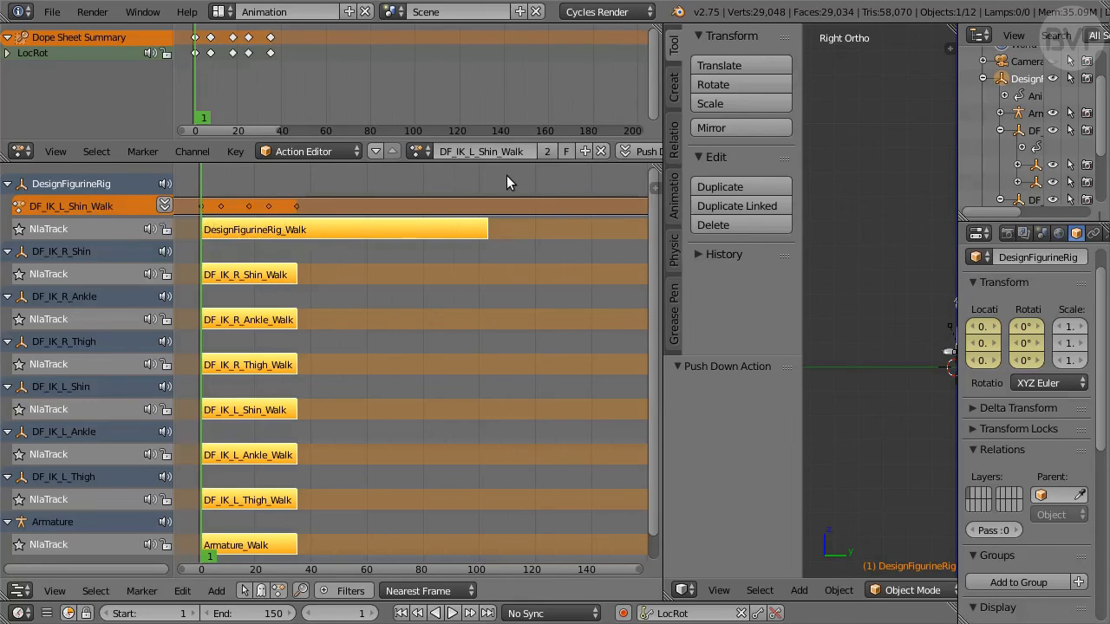
# Unlink the left shin action from the figurine rig and return the editor to Dope Sheet mode
pyautogui.click(601, 151)
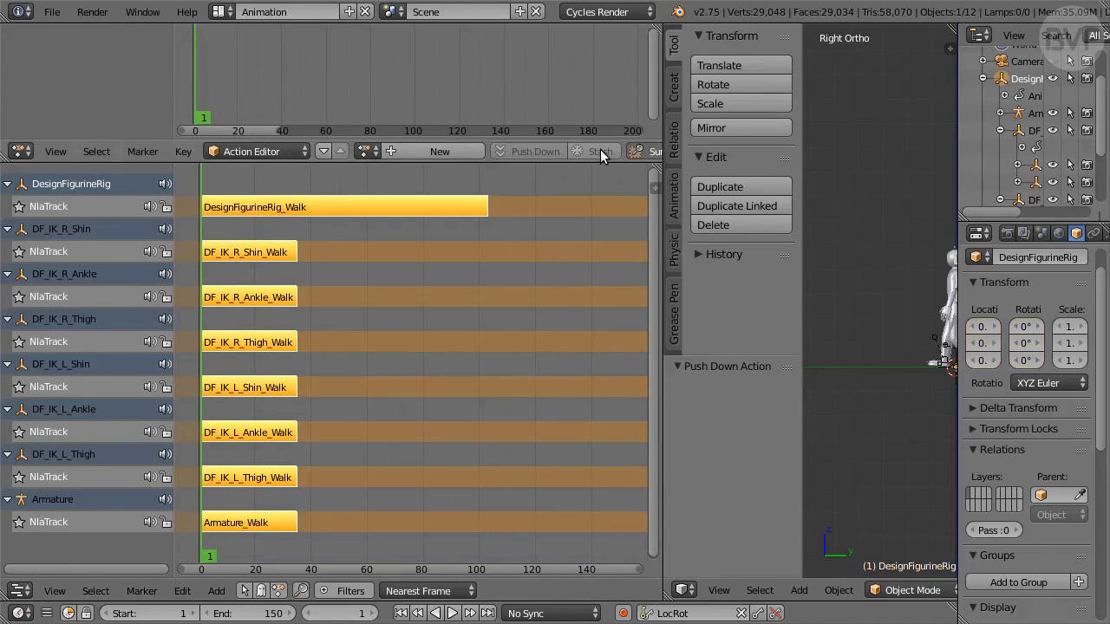
pyautogui.click(282, 151)
pyautogui.click(304, 131)
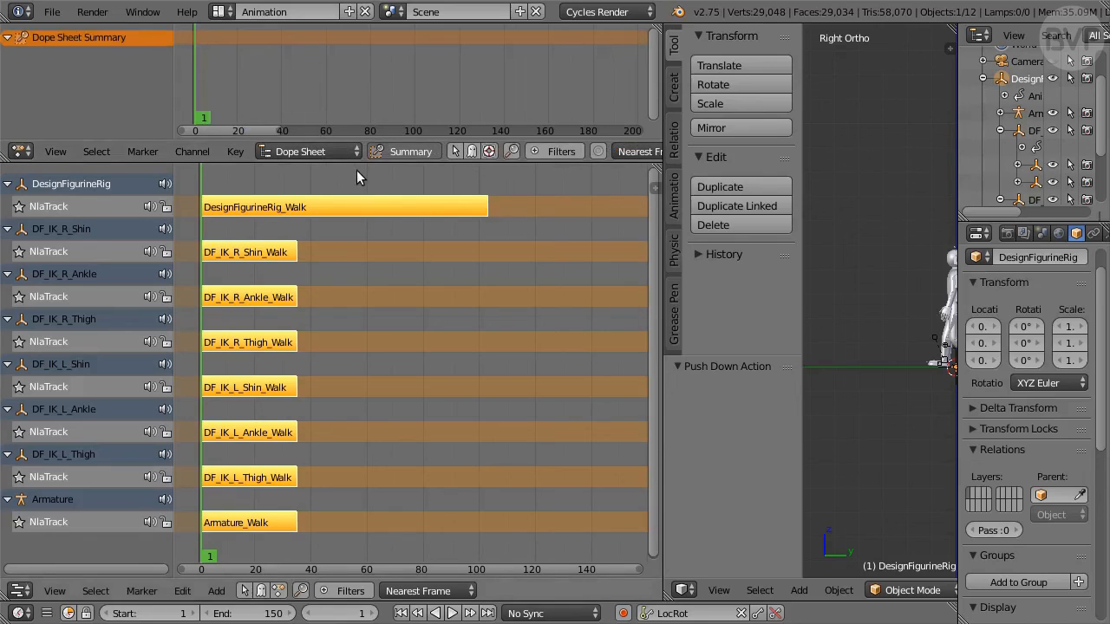
# Open the DesignFigurineRig_Walk strip in tweak mode to view its keyframes, and exit tweak mode
pyautogui.click(319, 207)
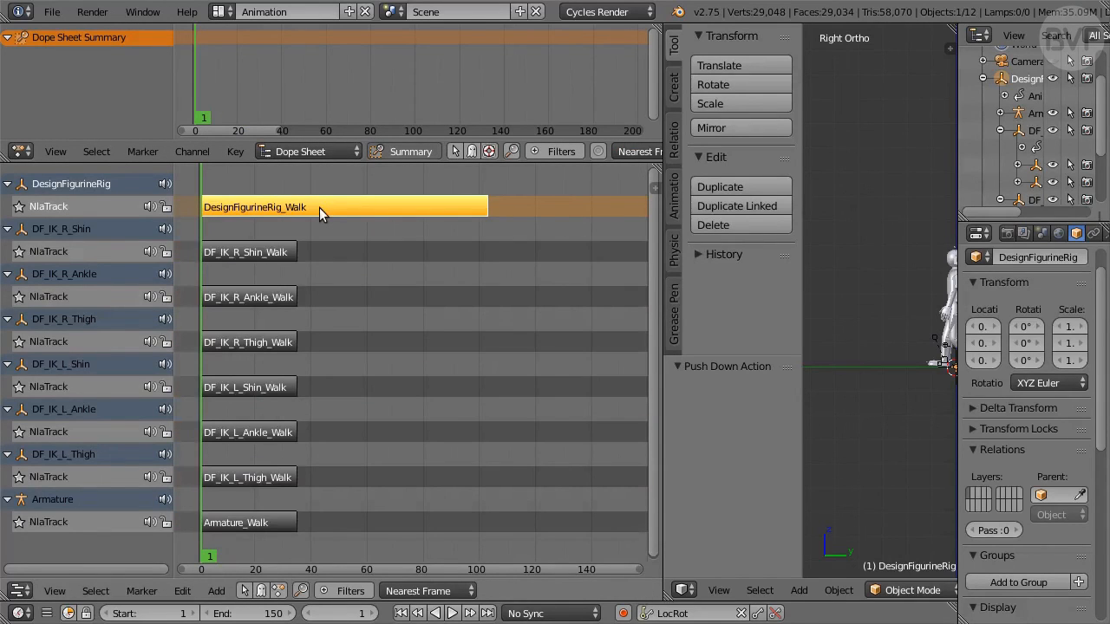
pyautogui.press('Tab')
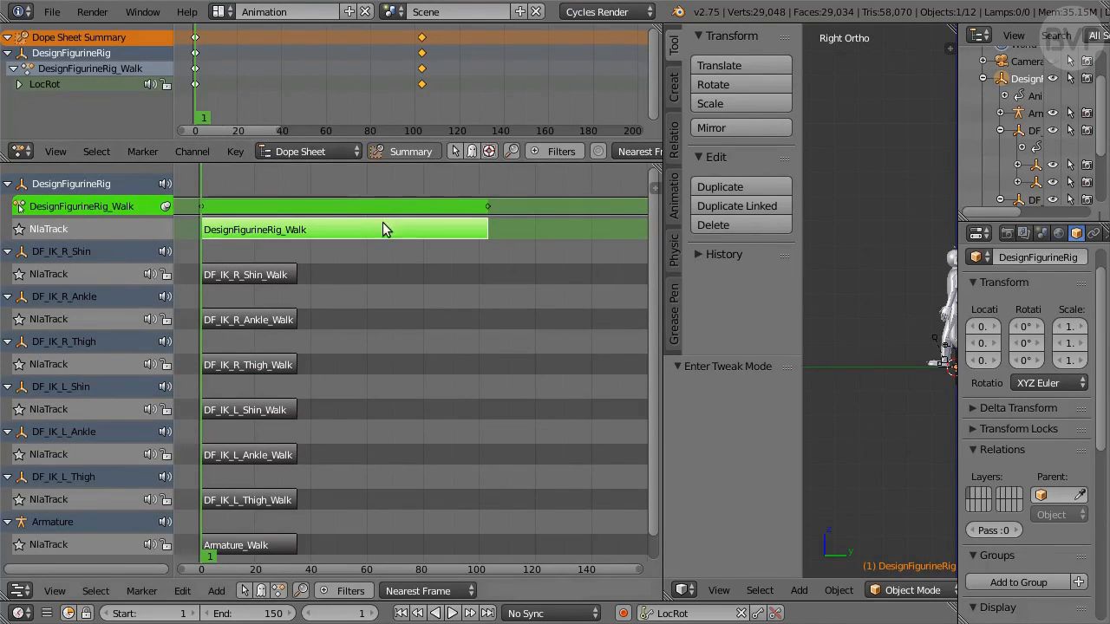
pyautogui.press('Tab')
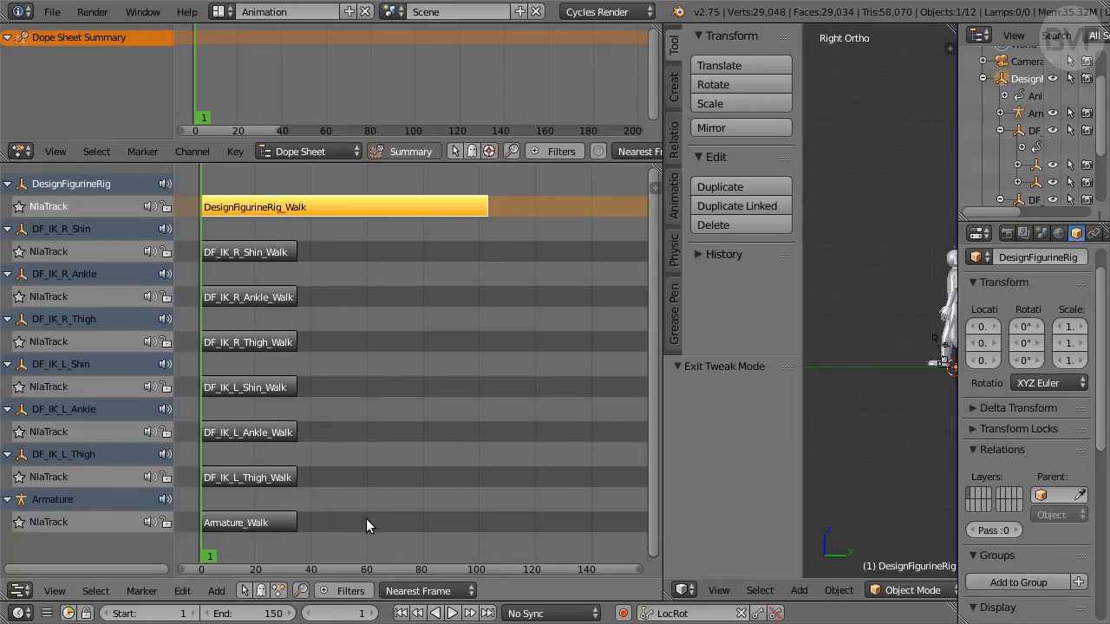
# Show the strip properties, widen the NLA Editor, and set the DF_IK_R_Shin_Walk strip's repeat to 3
pyautogui.click(274, 255)
pyautogui.press('n')
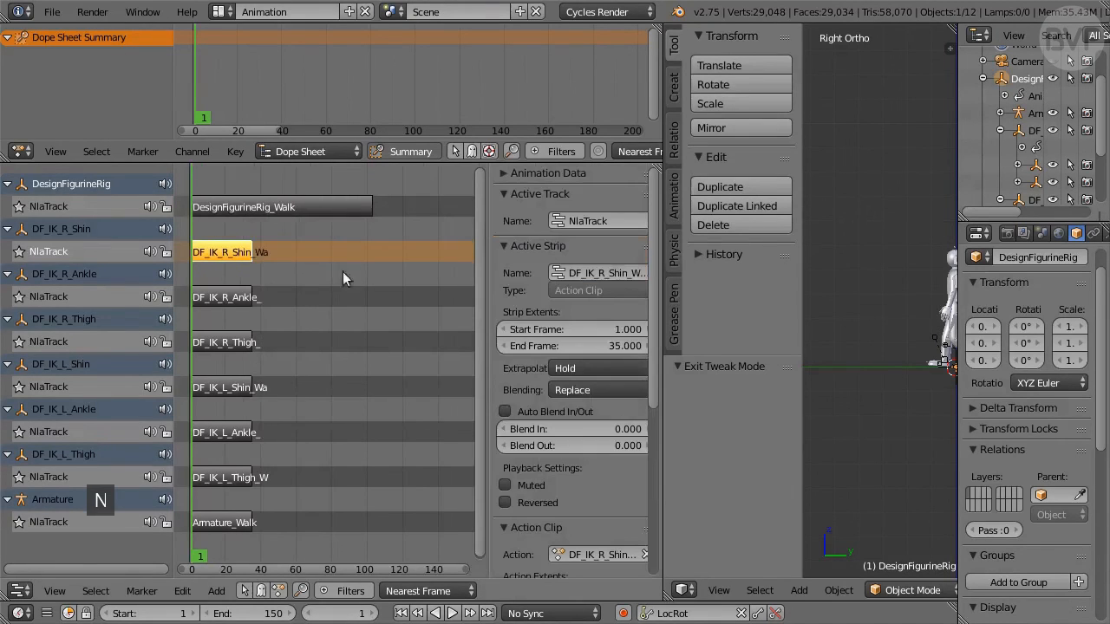
pyautogui.moveTo(662, 377); pyautogui.dragTo(677, 451)
pyautogui.scroll(-4, 660, 491)
pyautogui.scroll(-3, 660, 490)
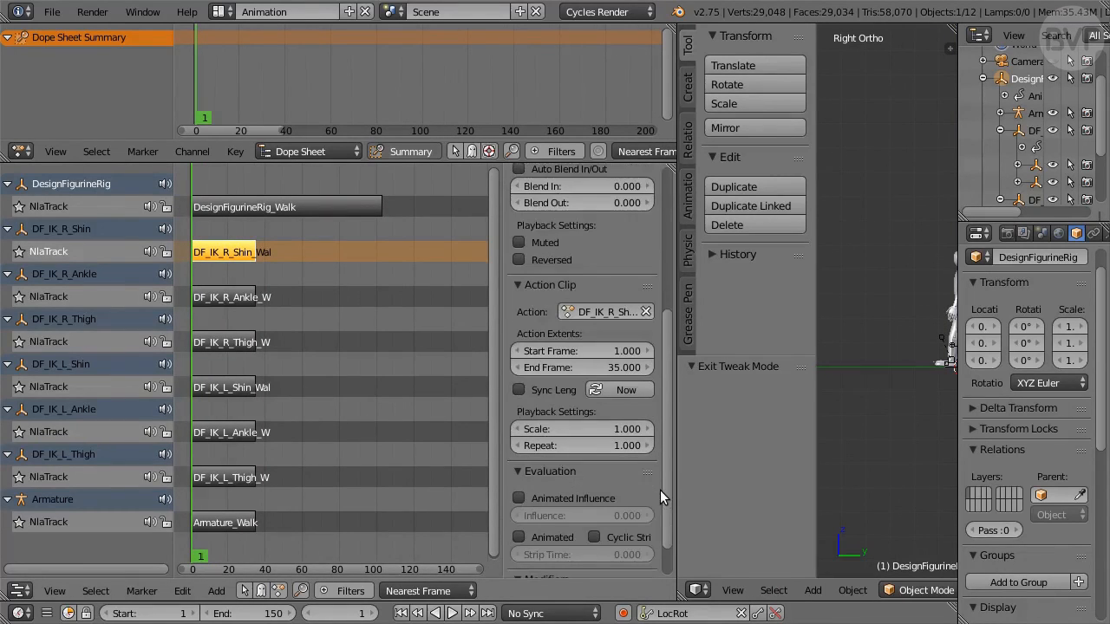
pyautogui.click(616, 446)
pyautogui.write('3')
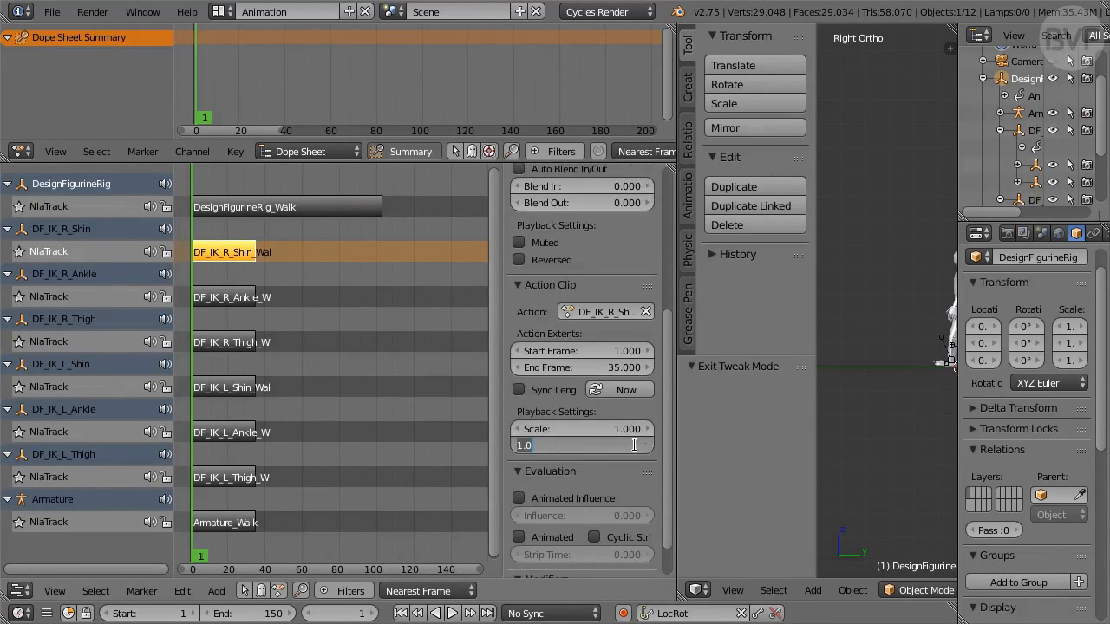
pyautogui.press('Return')
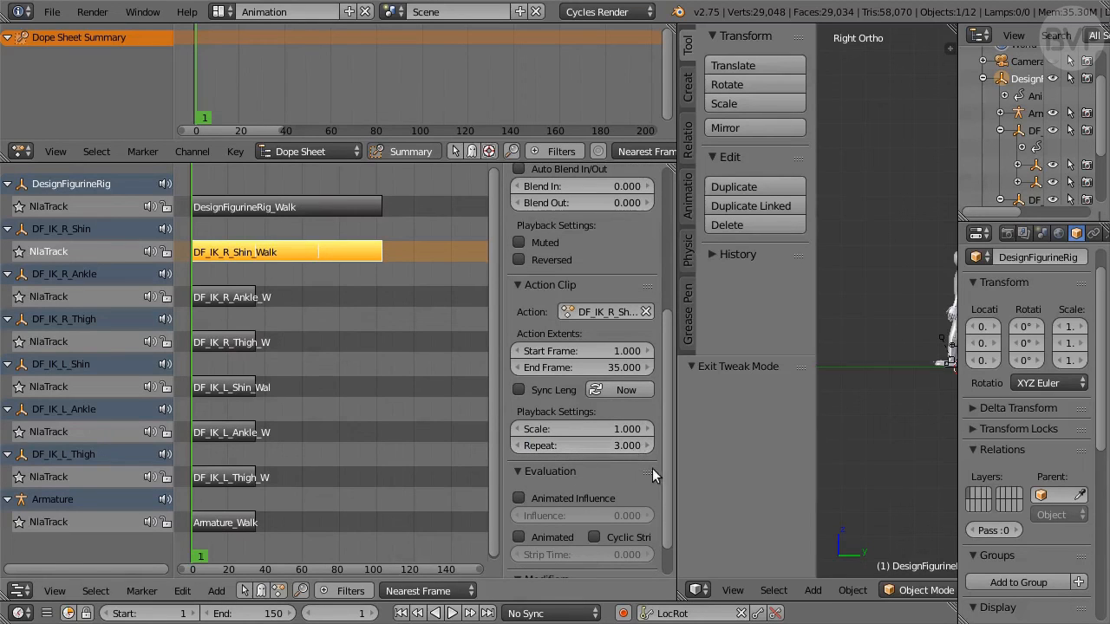
pyautogui.scroll(5, 668, 464)
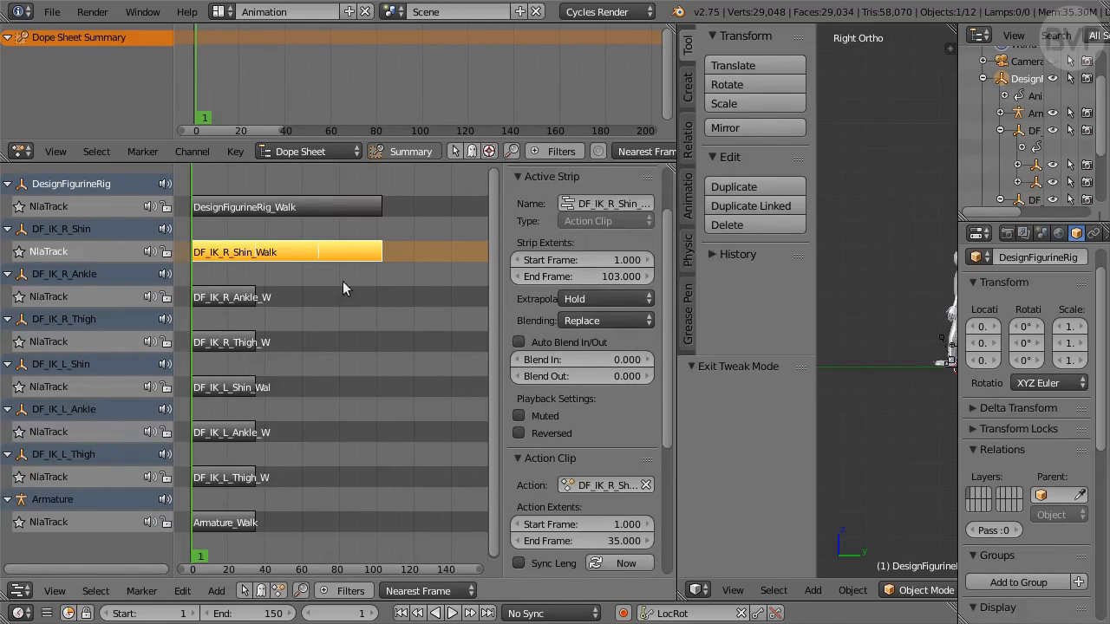
# Set the repeat of the DF_IK_R_Ankle_Walk and DF_IK_R_Thigh_Walk strips to 3
pyautogui.click(240, 296)
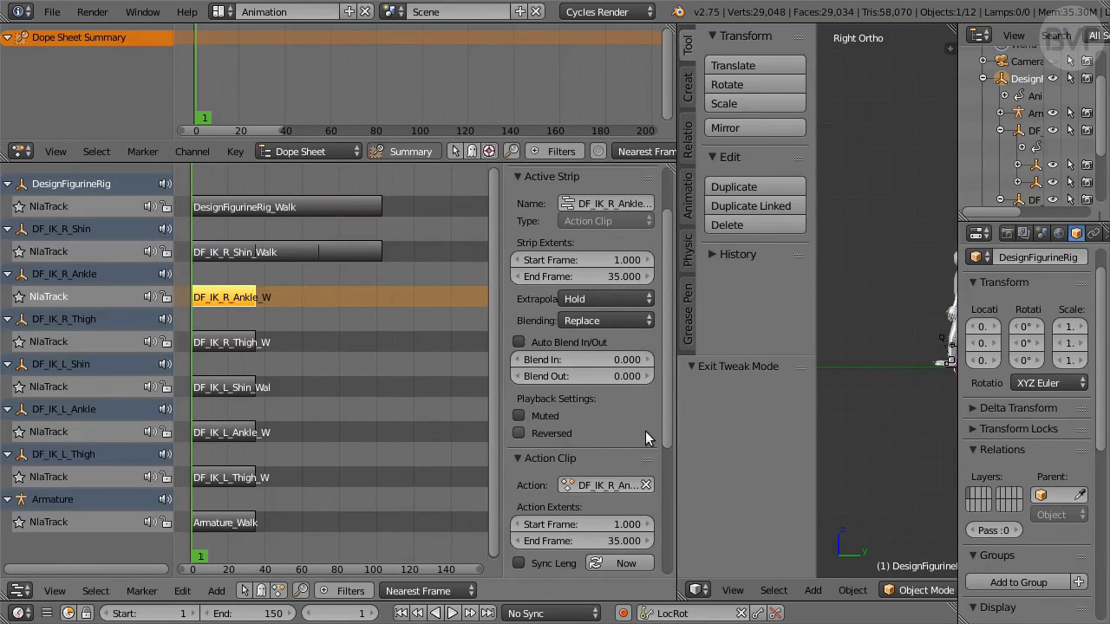
pyautogui.scroll(-6, 649, 429)
pyautogui.click(591, 410)
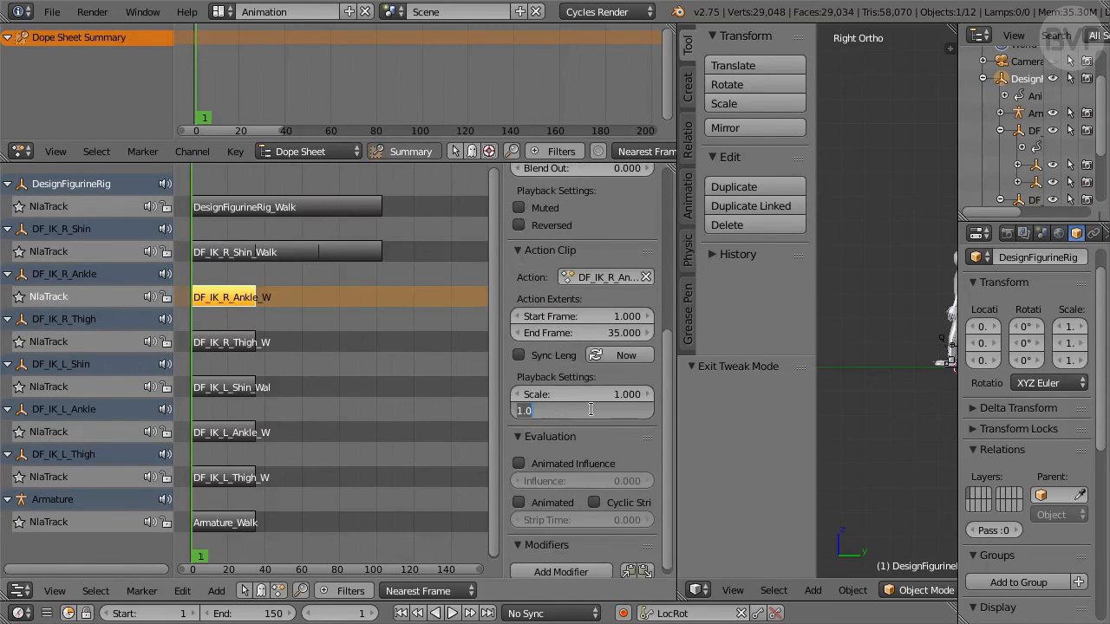
pyautogui.write('3')
pyautogui.press('Return')
pyautogui.click(223, 343)
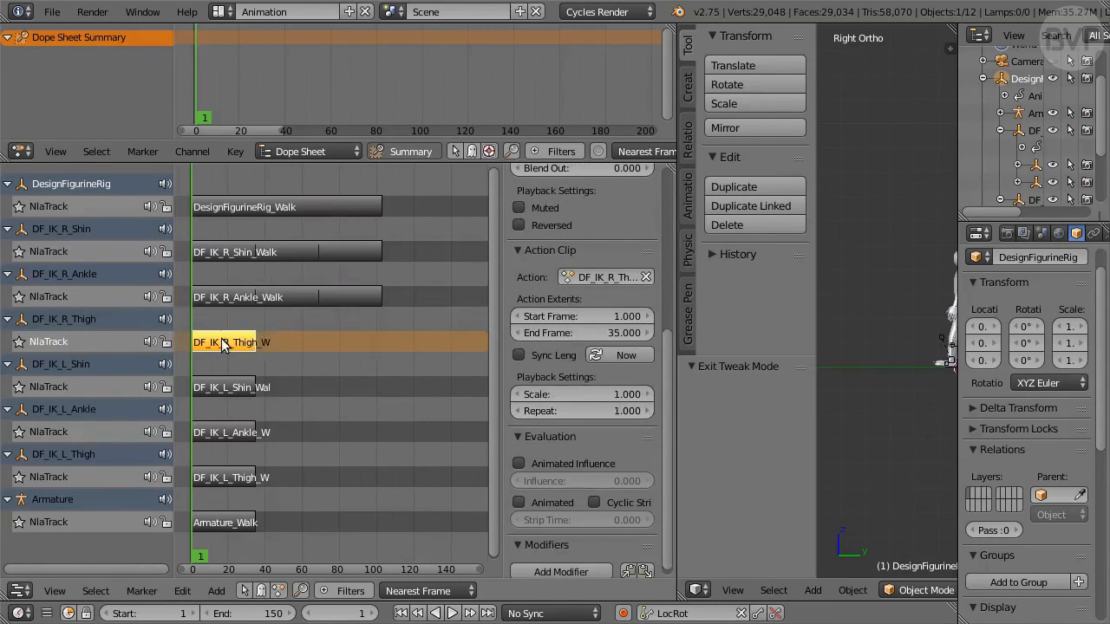
pyautogui.click(568, 411)
pyautogui.write('3')
pyautogui.press('Return')
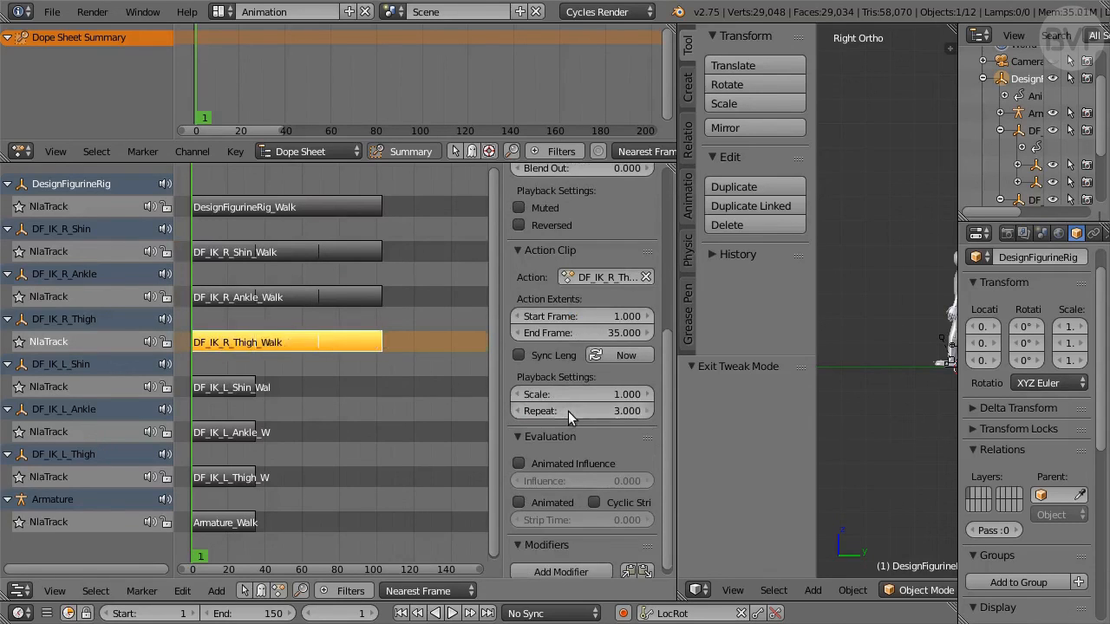
# Set the repeat of the DF_IK_L_Shin_Walk and DF_IK_L_Ankle_Walk strips to 3
pyautogui.click(249, 387)
pyautogui.click(572, 411)
pyautogui.write('3')
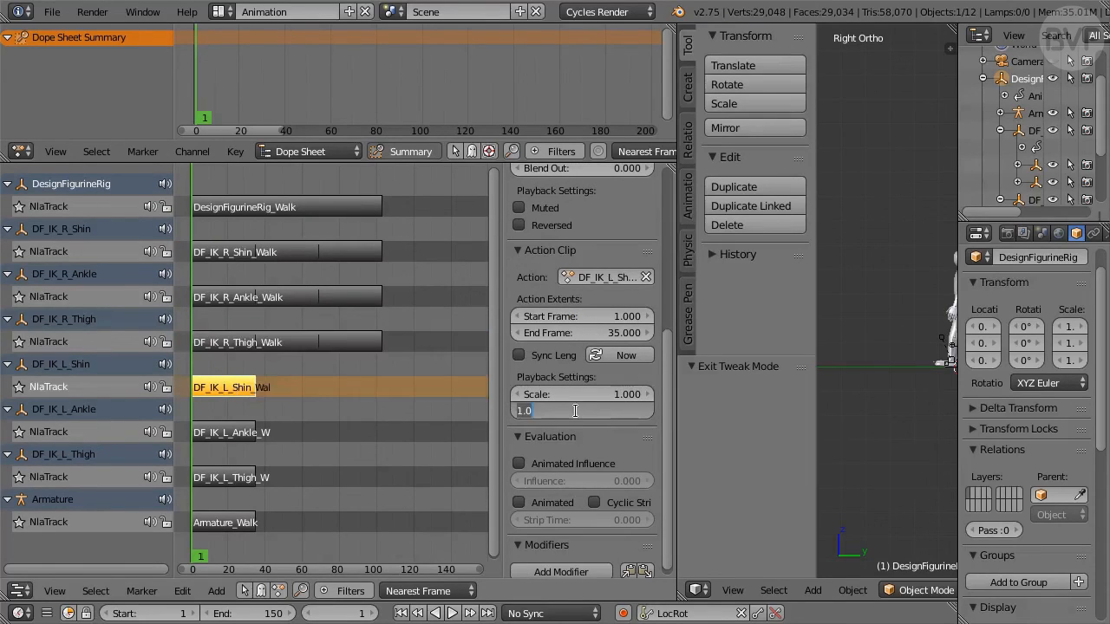
pyautogui.press('Return')
pyautogui.click(235, 432)
pyautogui.click(572, 411)
pyautogui.write('3')
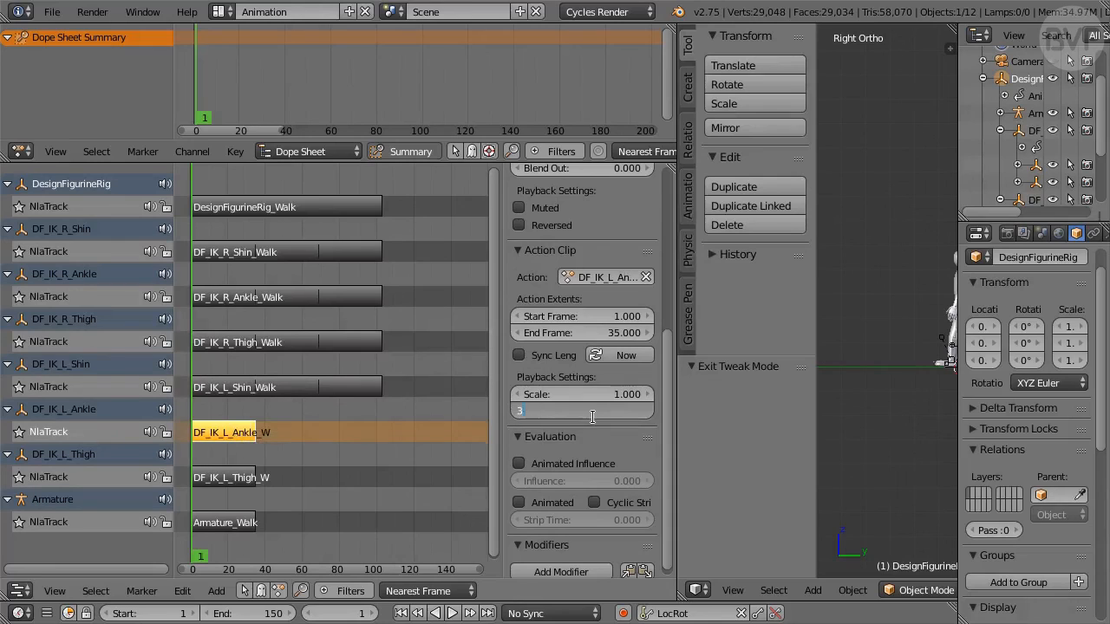
pyautogui.press('Return')
# Set the repeat of the DF_IK_L_Thigh_Walk and Armature_Walk strips to 3
pyautogui.click(295, 473)
pyautogui.click(572, 411)
pyautogui.write('3')
pyautogui.press('Return')
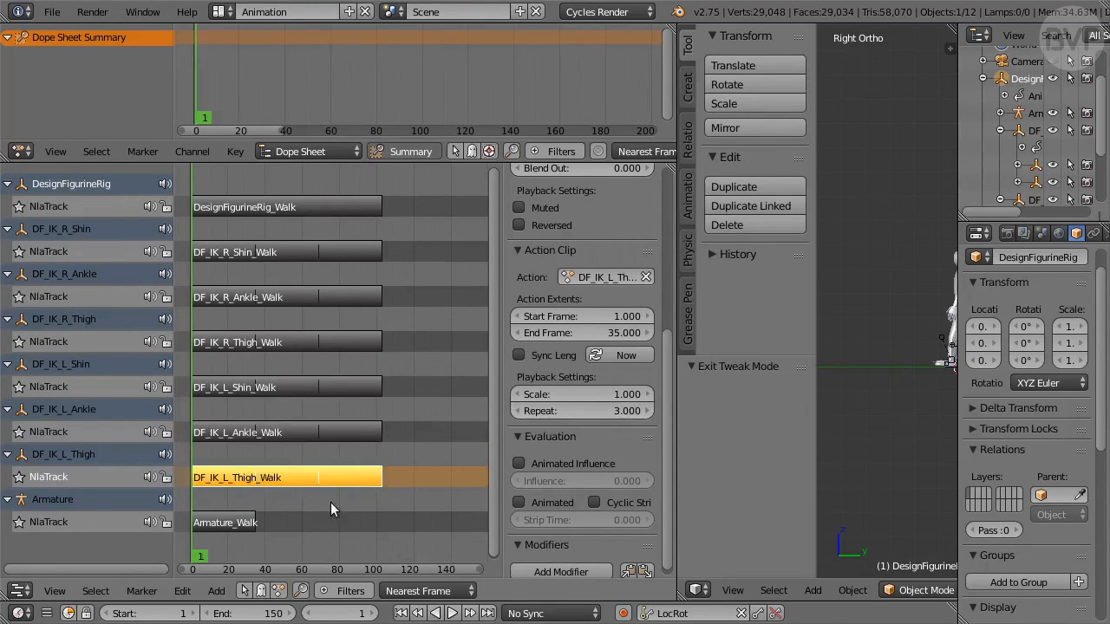
pyautogui.click(314, 503)
pyautogui.click(597, 410)
pyautogui.write('3')
pyautogui.press('Return')
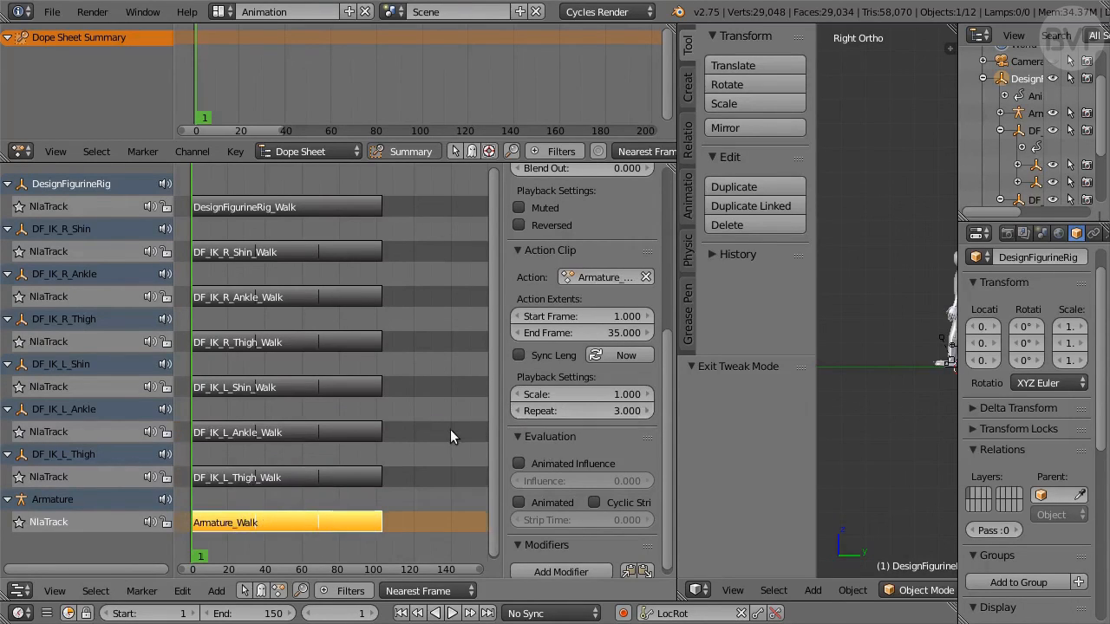
# Play the figurine's extended walk in a maximized 3D view, and stop playback
pyautogui.moveTo(173, 395); pyautogui.dragTo(131, 394)
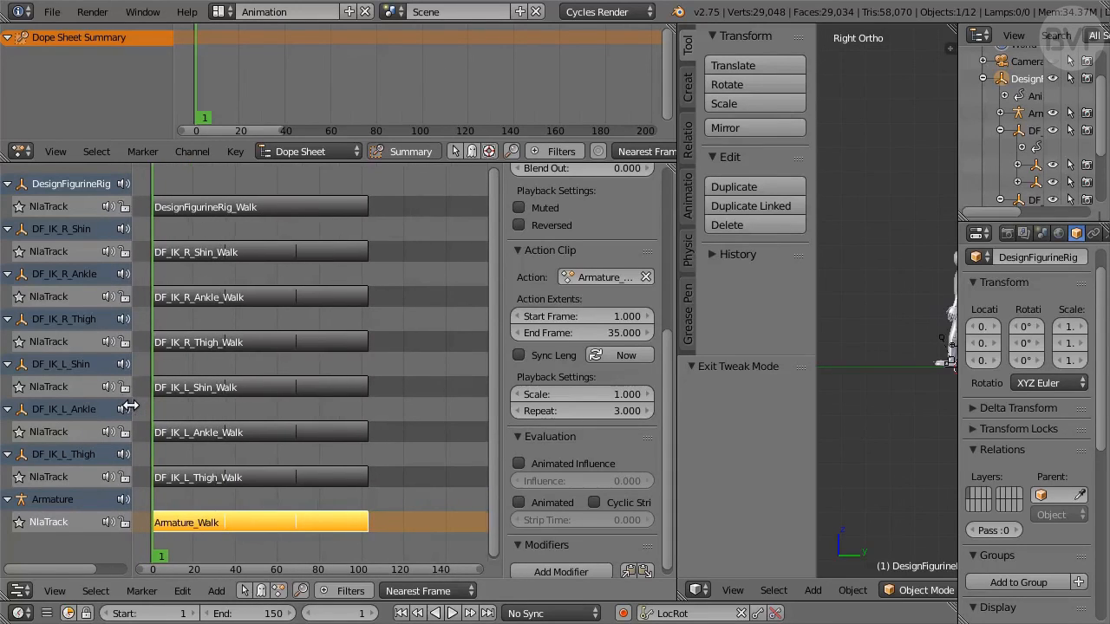
pyautogui.moveTo(676, 377); pyautogui.dragTo(427, 396)
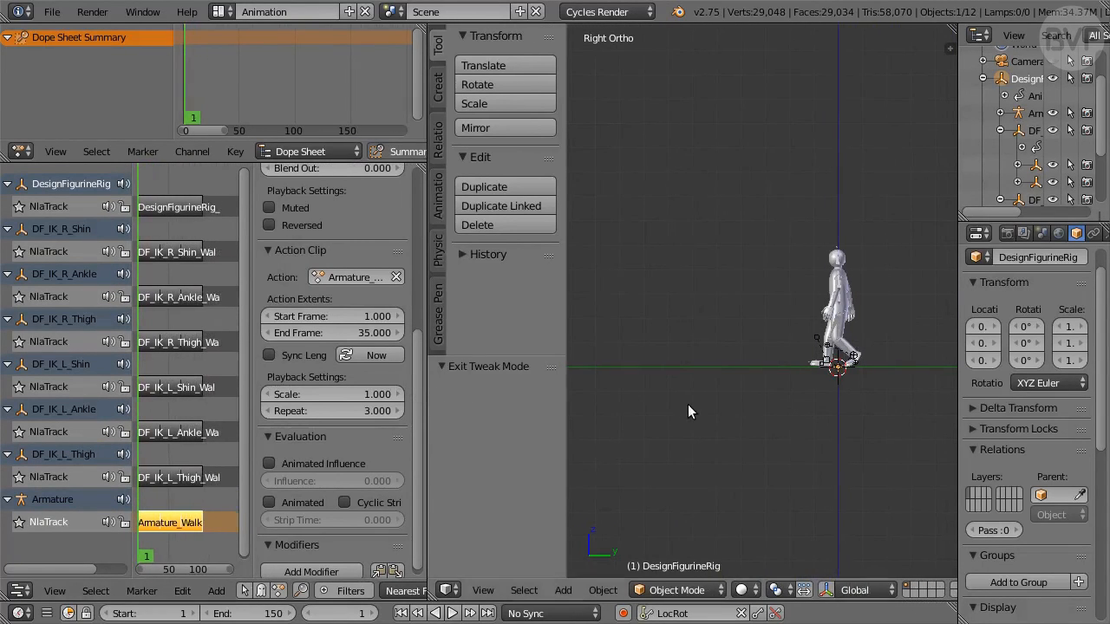
pyautogui.hotkey('ctrl', 'Up')
pyautogui.hotkey('alt', 'a')
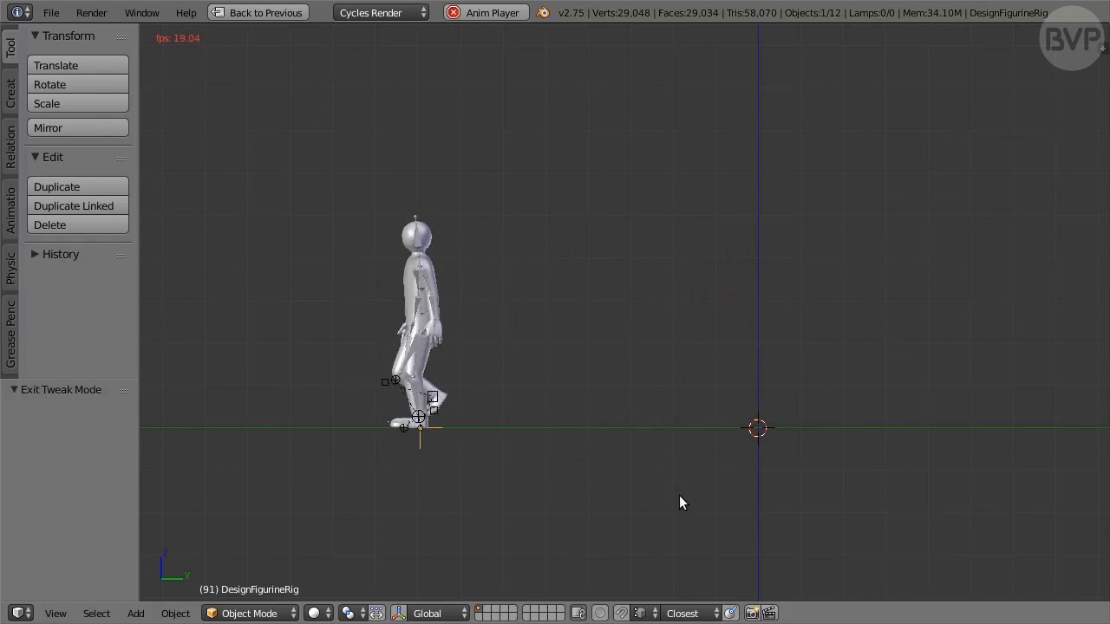
pyautogui.press('Escape')
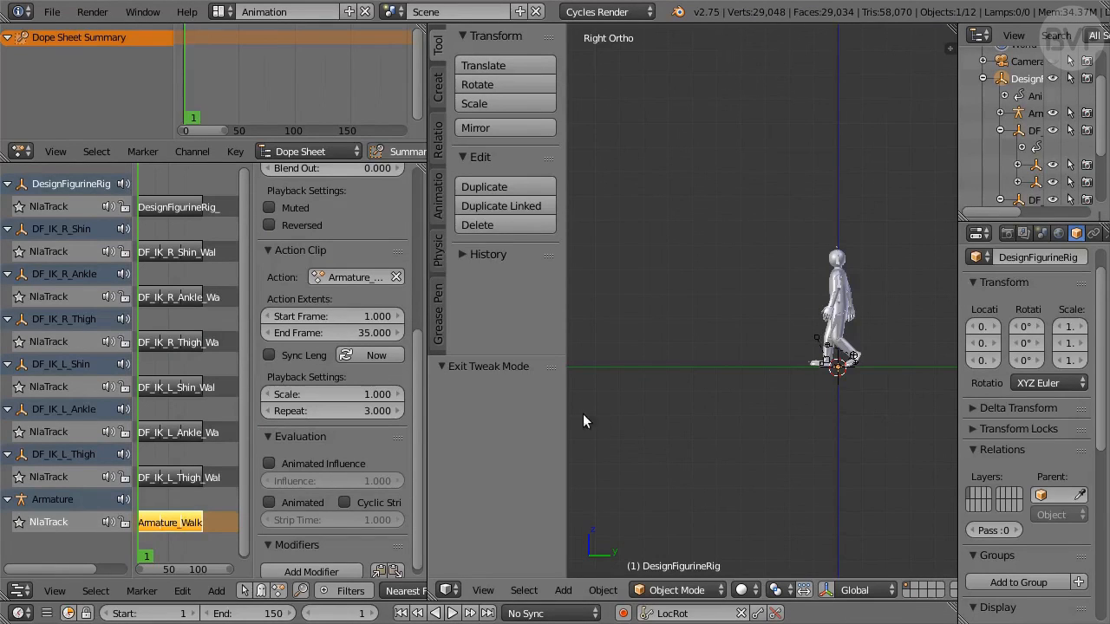
# Widen the NLA Editor, select all strips, and move them about 132 frames later
pyautogui.moveTo(428, 422); pyautogui.dragTo(696, 433)
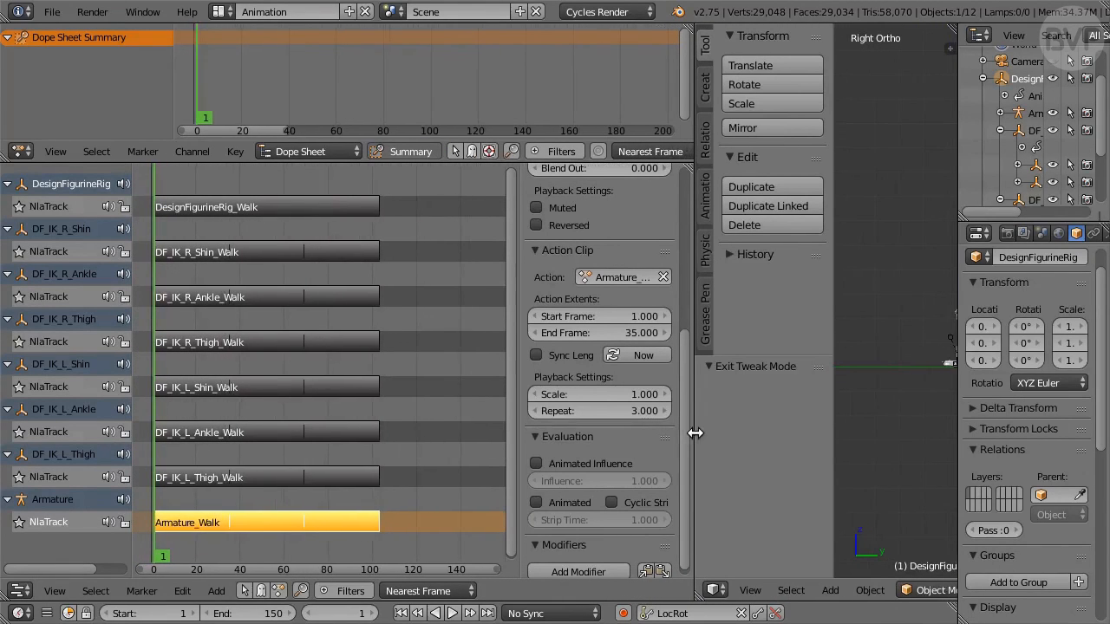
pyautogui.scroll(-2, 339, 393)
pyautogui.scroll(-4, 339, 393)
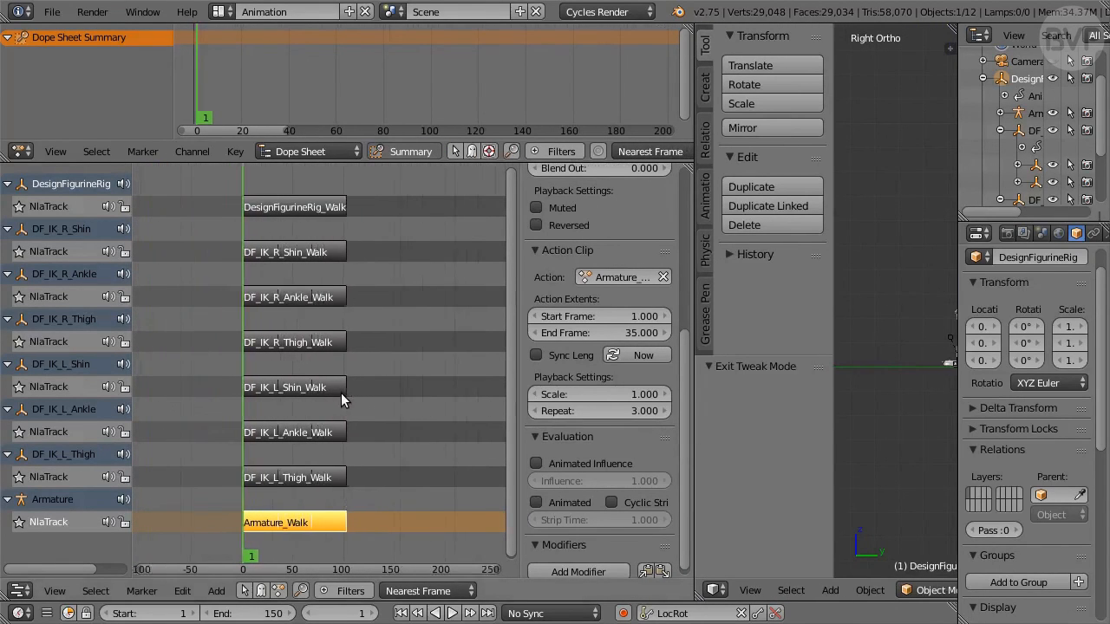
pyautogui.moveTo(259, 568); pyautogui.dragTo(328, 558)
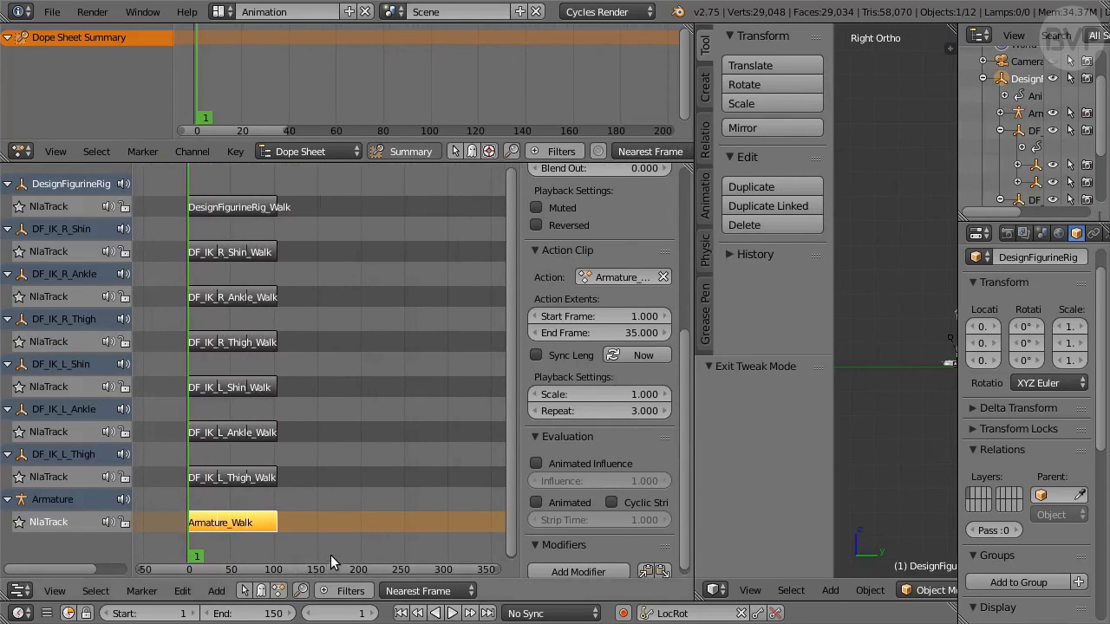
pyautogui.press('a')
pyautogui.press('a')
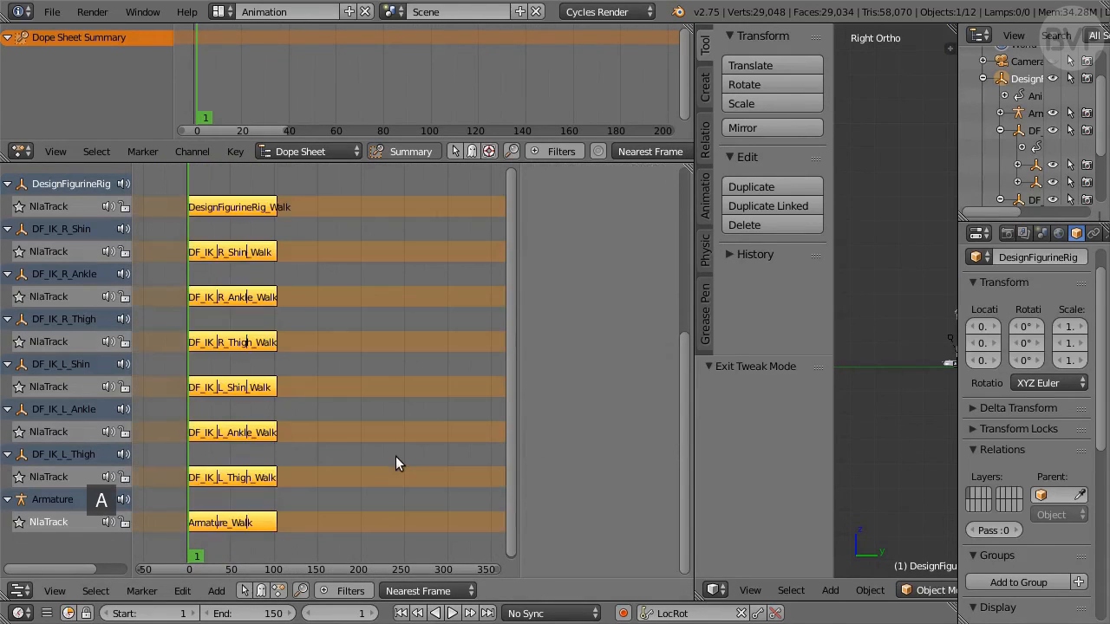
pyautogui.press('g')
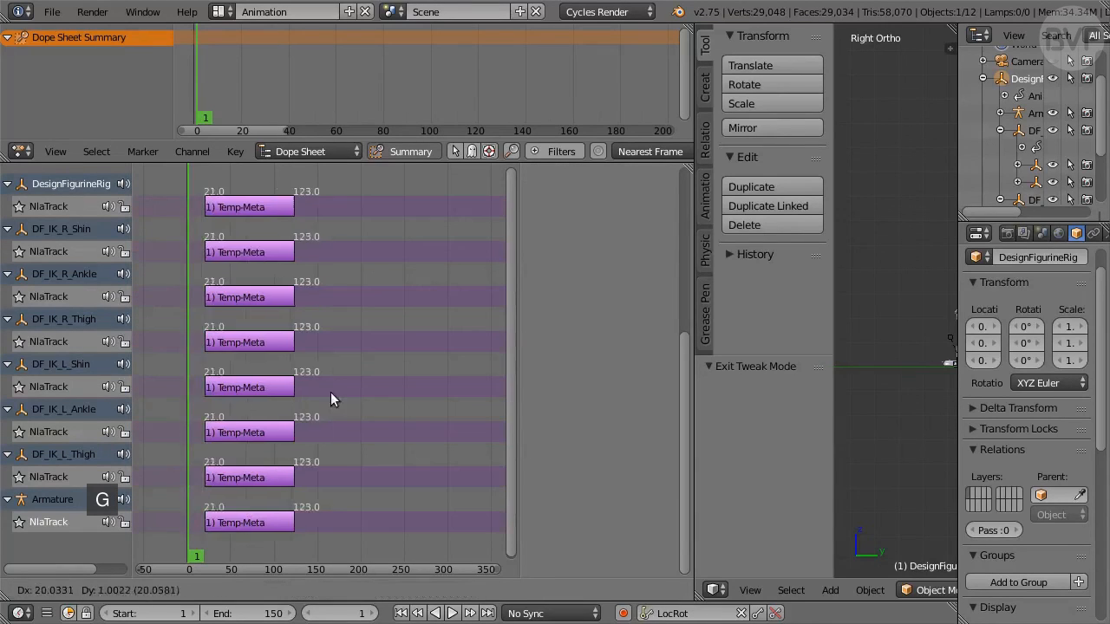
pyautogui.click(420, 410)
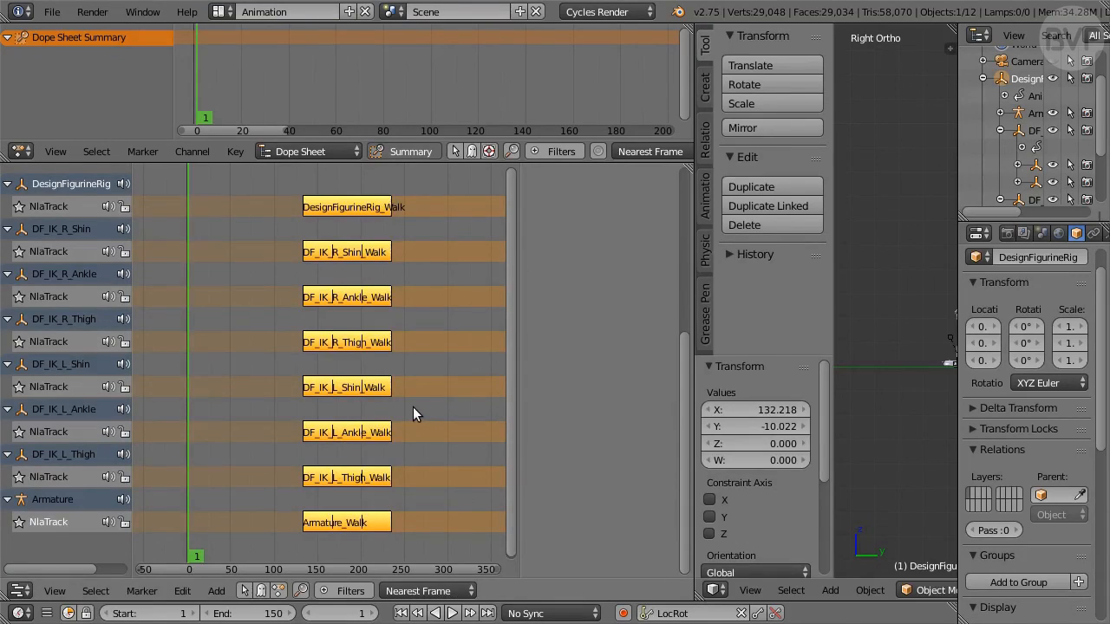
# Duplicate all the walk strips in front of the originals and snap the copies to the current frame, frame 1
pyautogui.hotkey('shift', 'd')
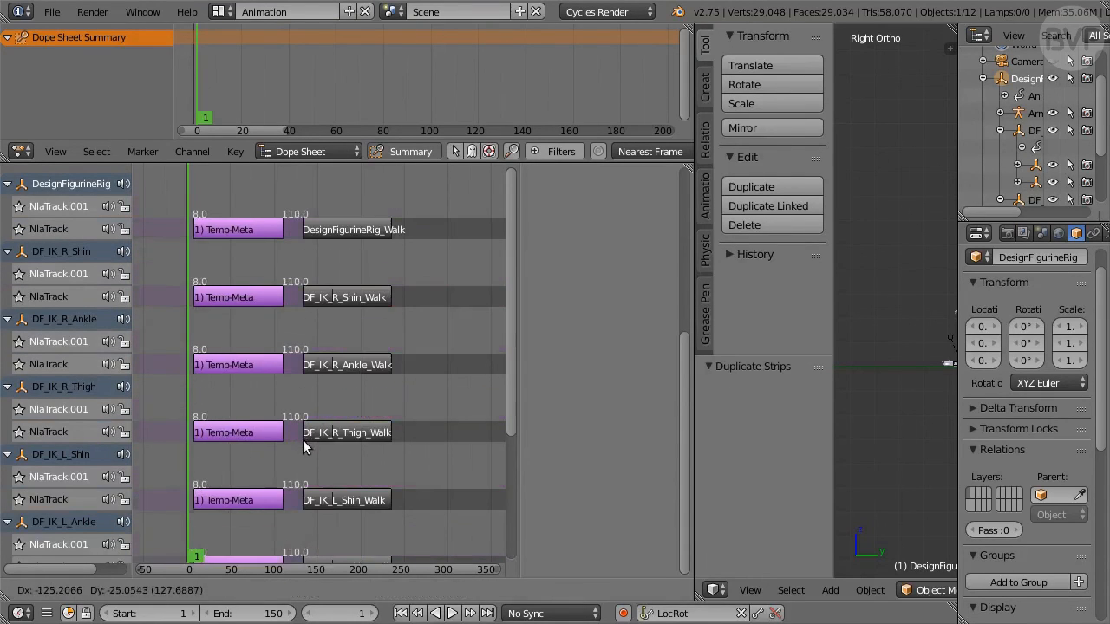
pyautogui.click(309, 445)
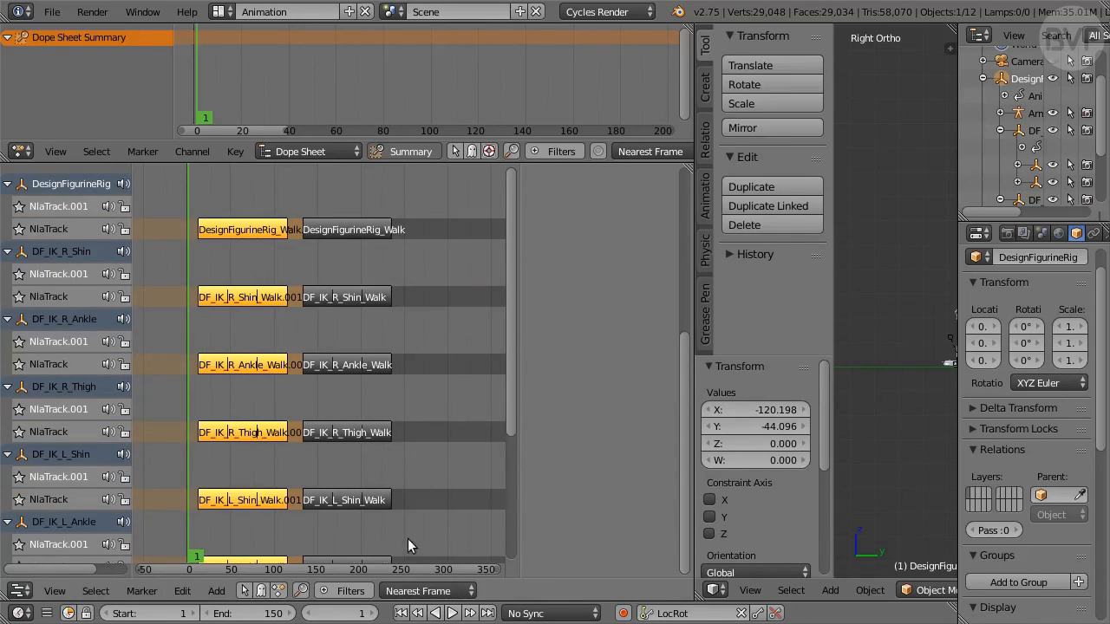
pyautogui.hotkey('shift', 'Left')
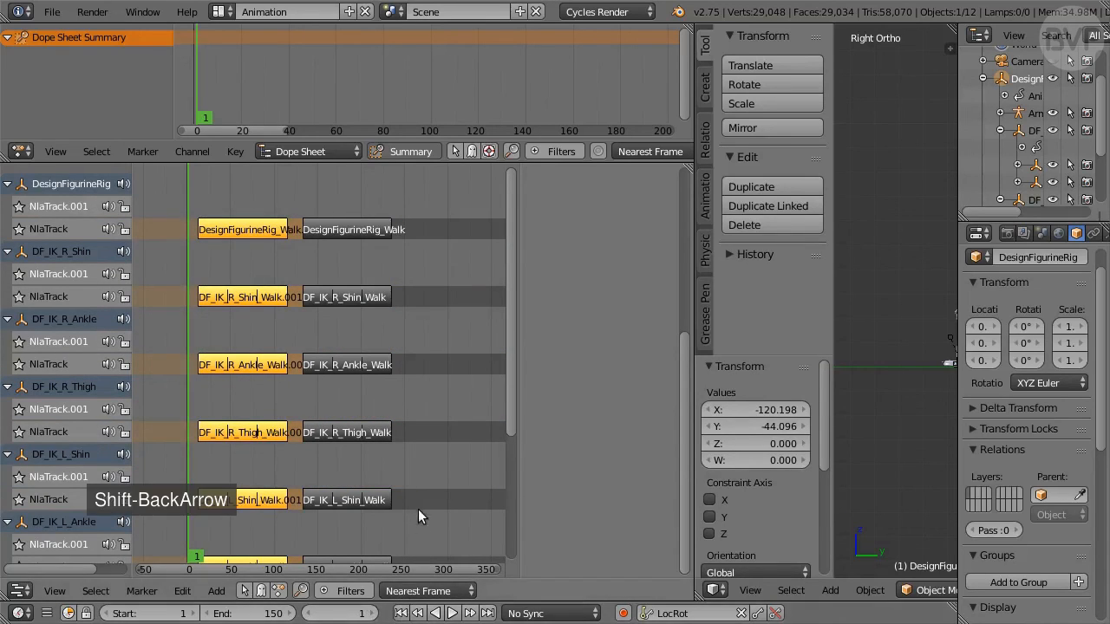
pyautogui.hotkey('shift', 's')
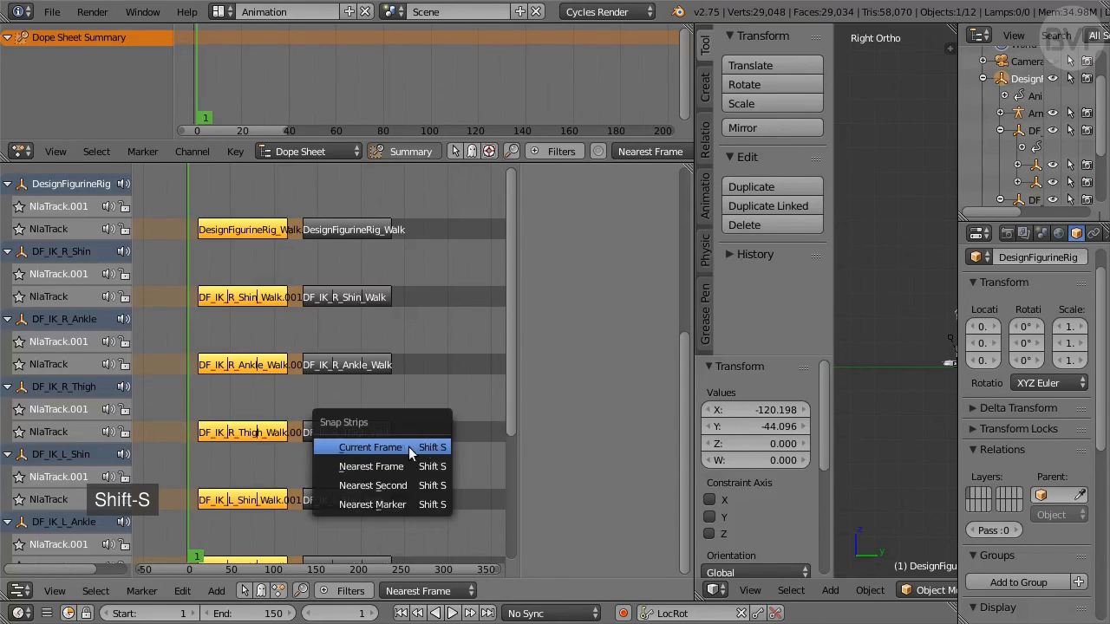
pyautogui.click(409, 446)
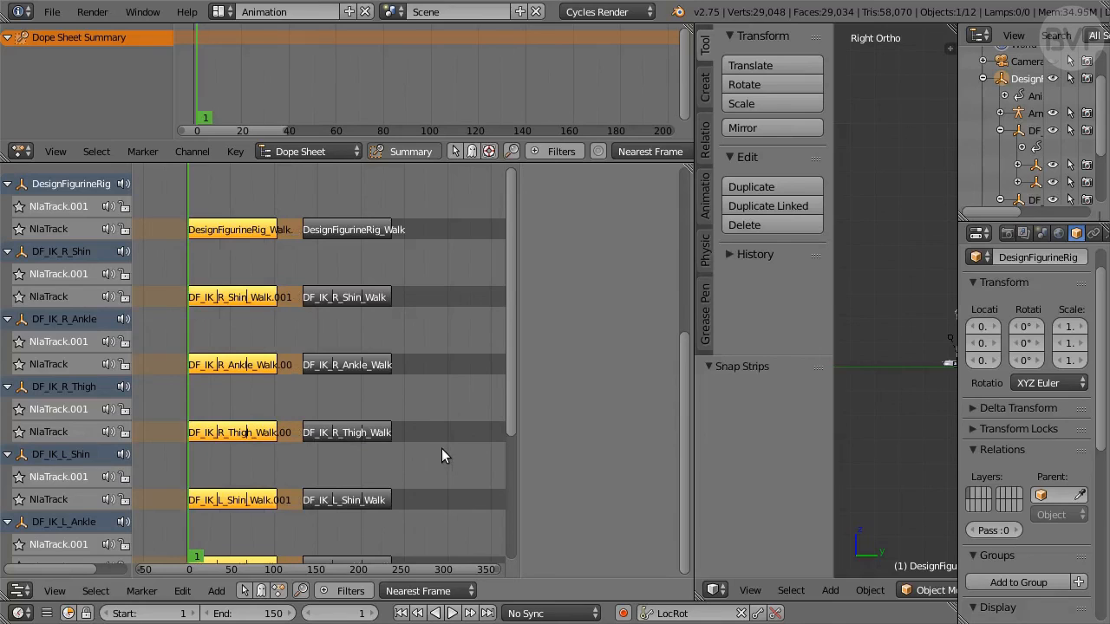
# Show the strip properties and set the action end frame of the duplicated DesignFigurineRig_Walk strip to 12
pyautogui.press('n')
pyautogui.click(232, 231)
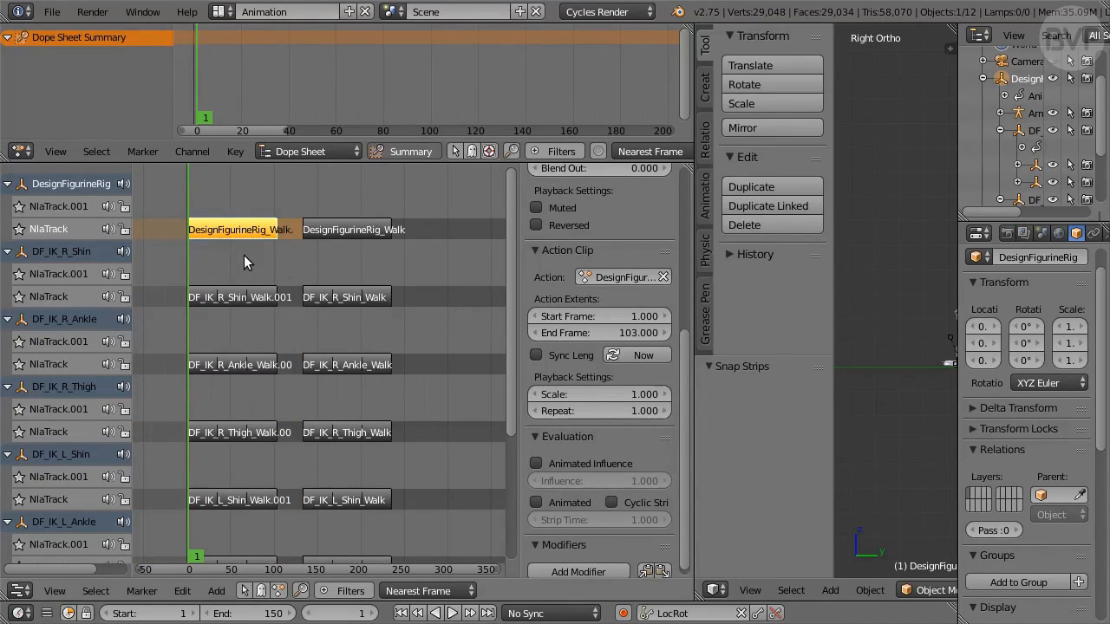
pyautogui.click(603, 335)
pyautogui.write('12')
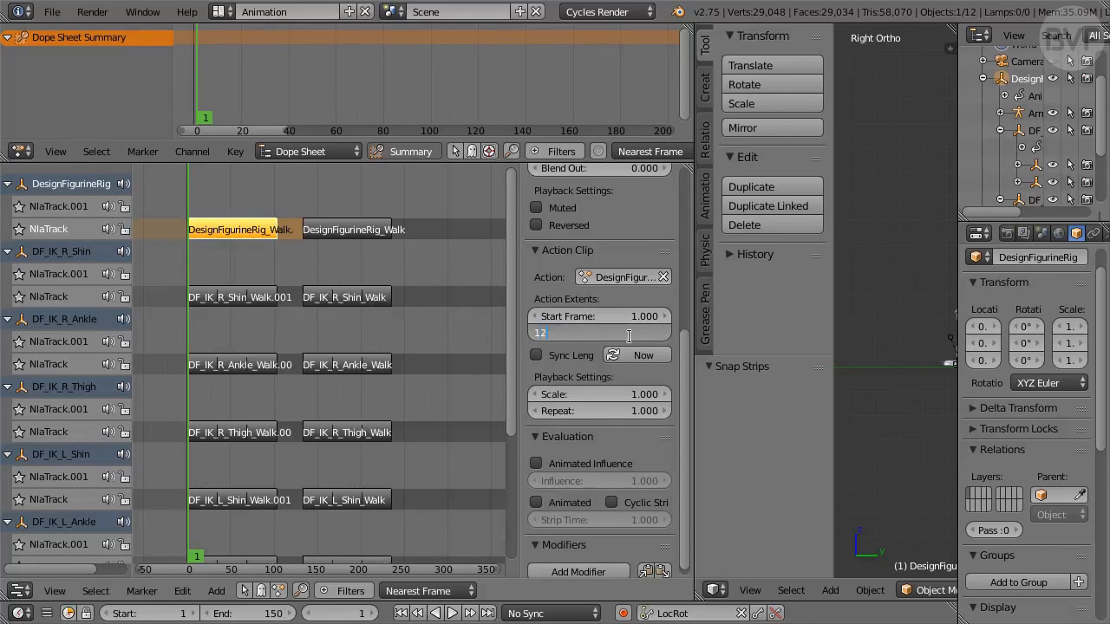
pyautogui.press('Return')
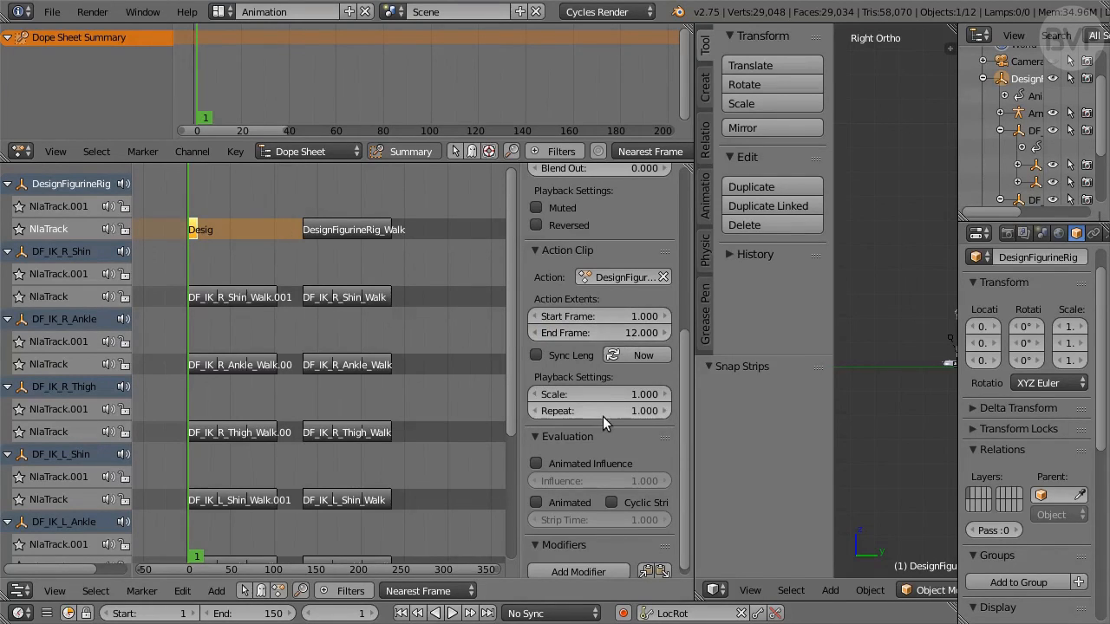
# Set the duplicated right shin and right ankle walk strips to action end frame 12 and repeat 1
pyautogui.click(248, 296)
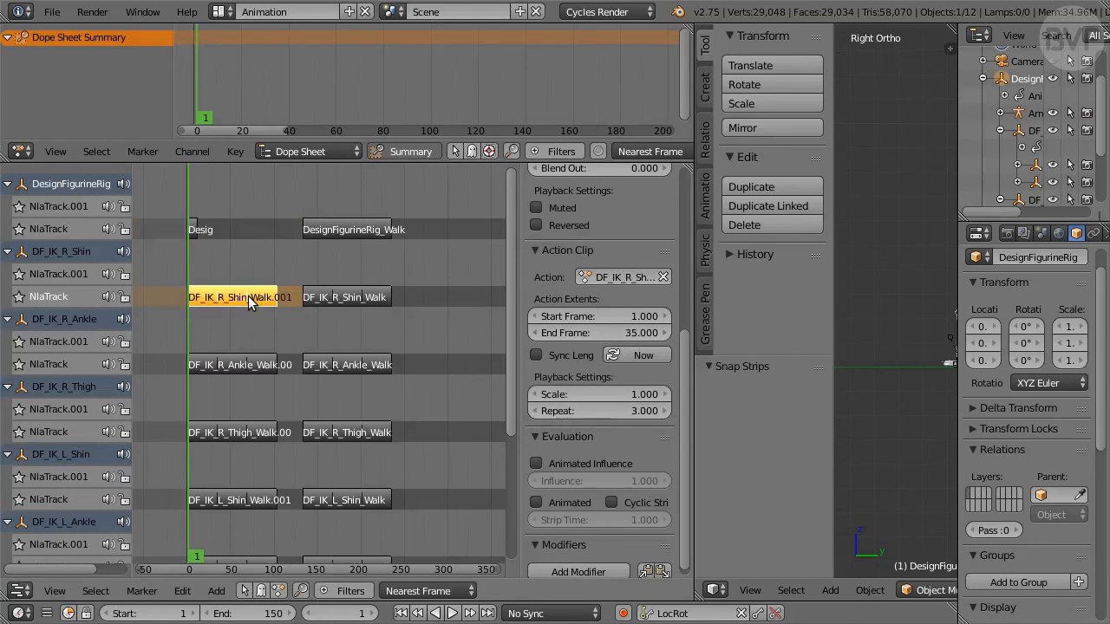
pyautogui.click(602, 334)
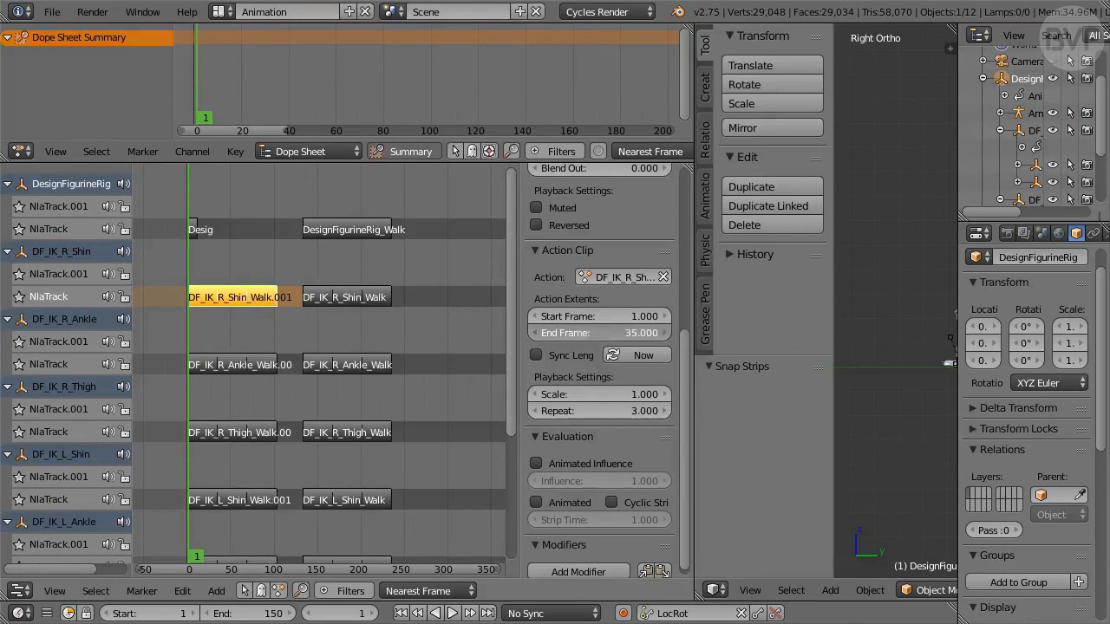
pyautogui.write('12')
pyautogui.press('Return')
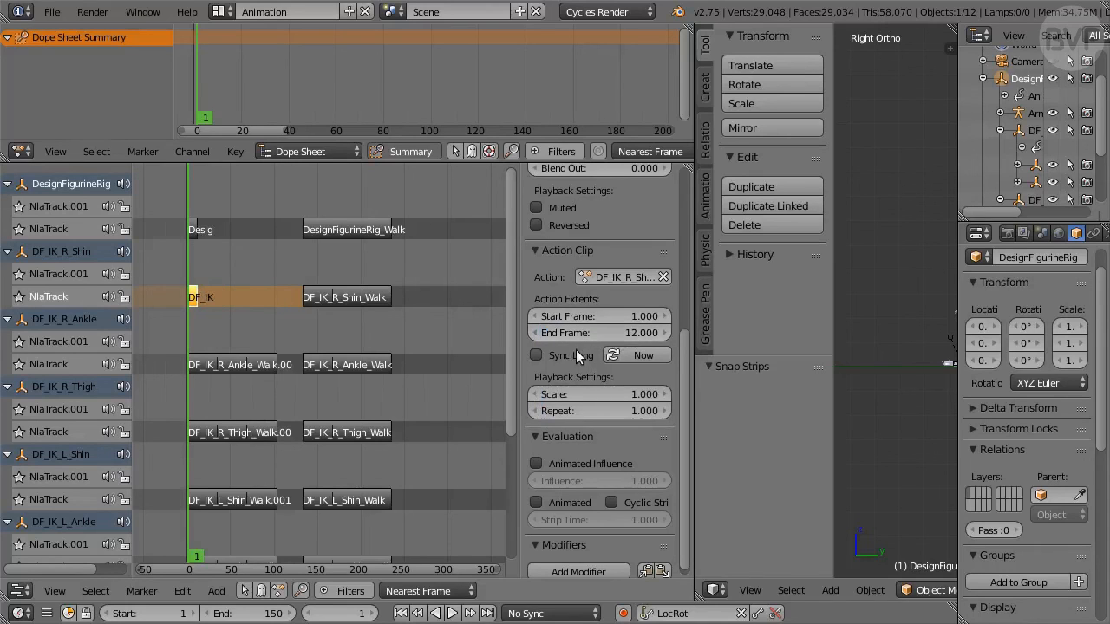
pyautogui.click(244, 367)
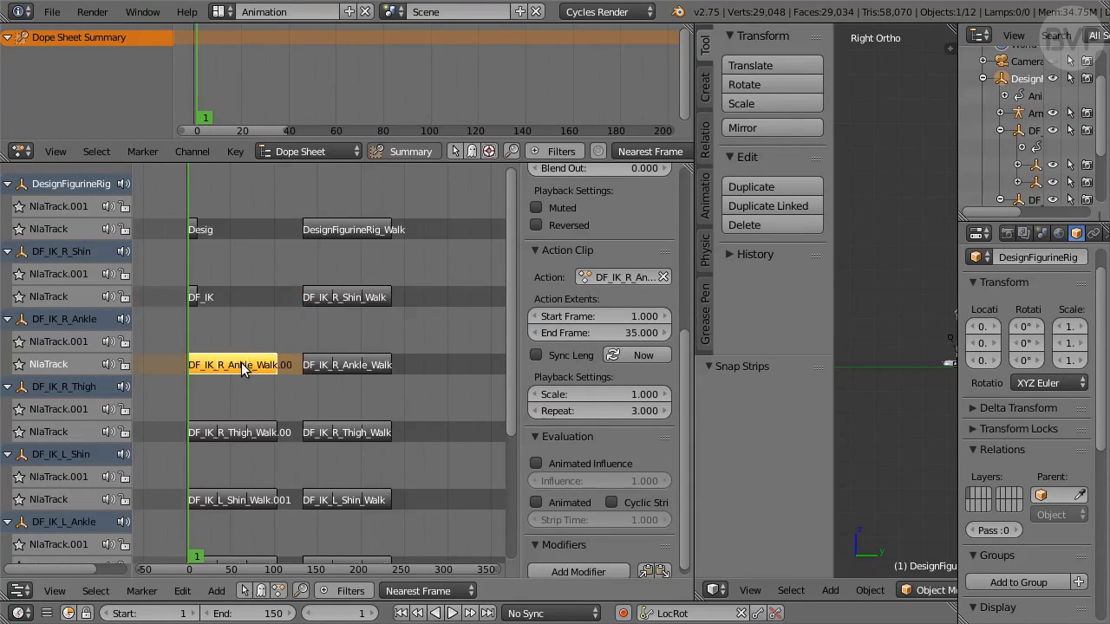
pyautogui.click(607, 334)
pyautogui.write('12')
pyautogui.press('Return')
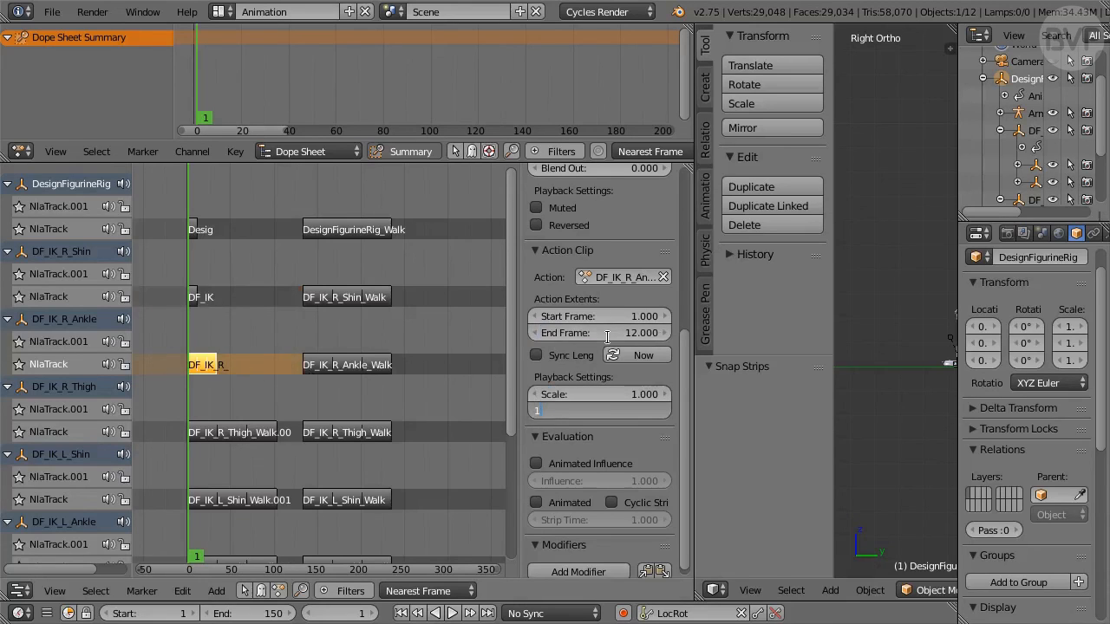
# Set the duplicated right thigh and left shin walk strips to action end frame 12 and repeat 1
pyautogui.click(241, 433)
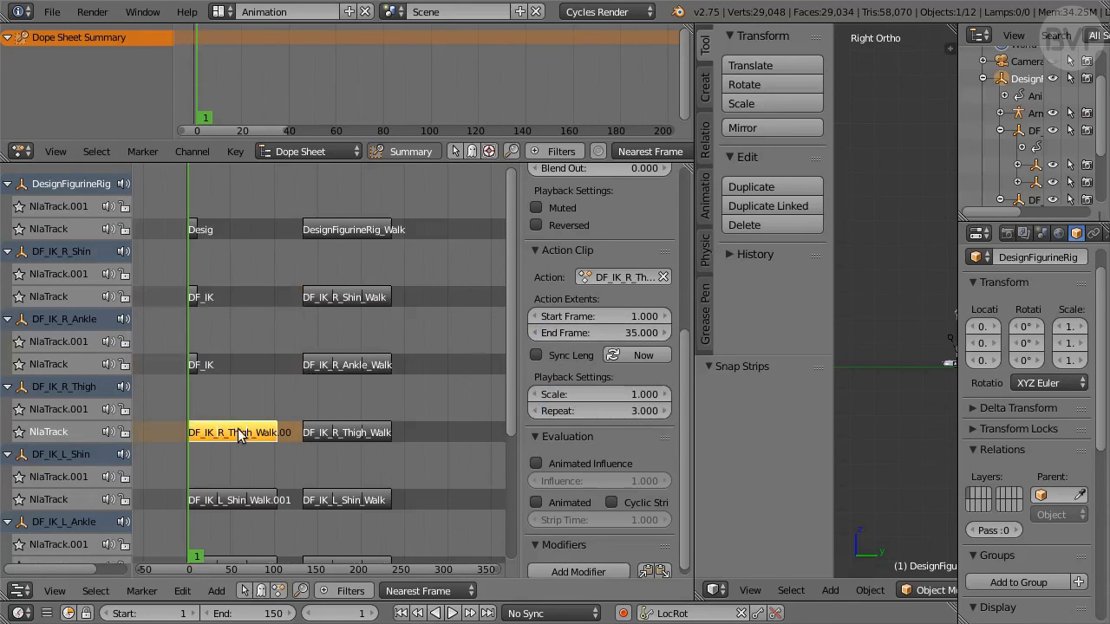
pyautogui.click(610, 333)
pyautogui.write('12')
pyautogui.press('Return')
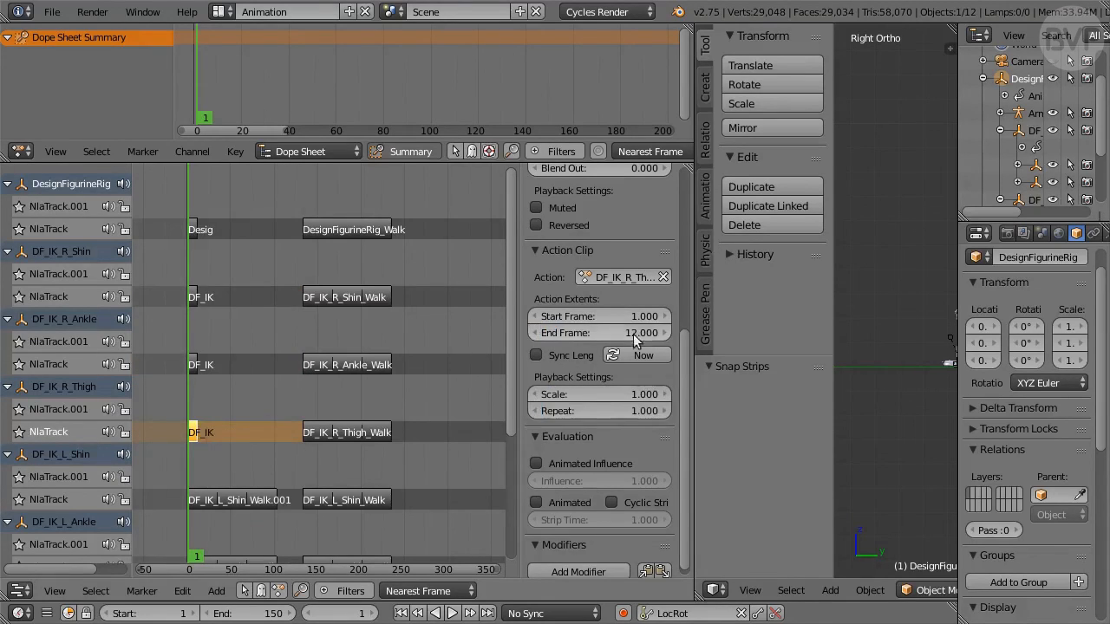
pyautogui.click(245, 501)
pyautogui.click(574, 333)
pyautogui.write('12')
pyautogui.press('Return')
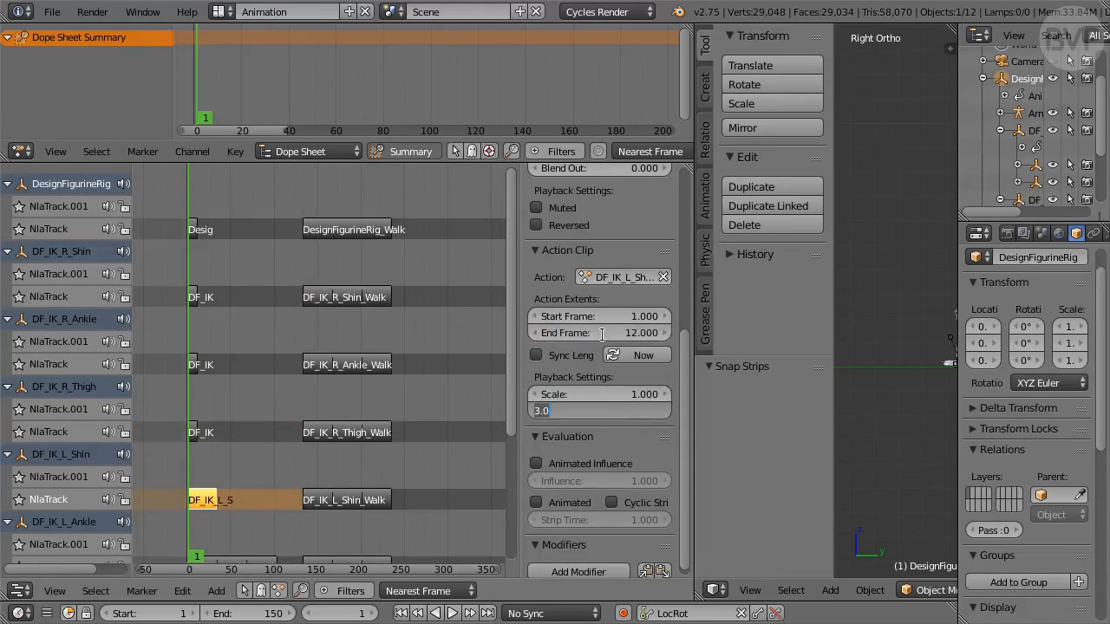
pyautogui.scroll(-5, 503, 368)
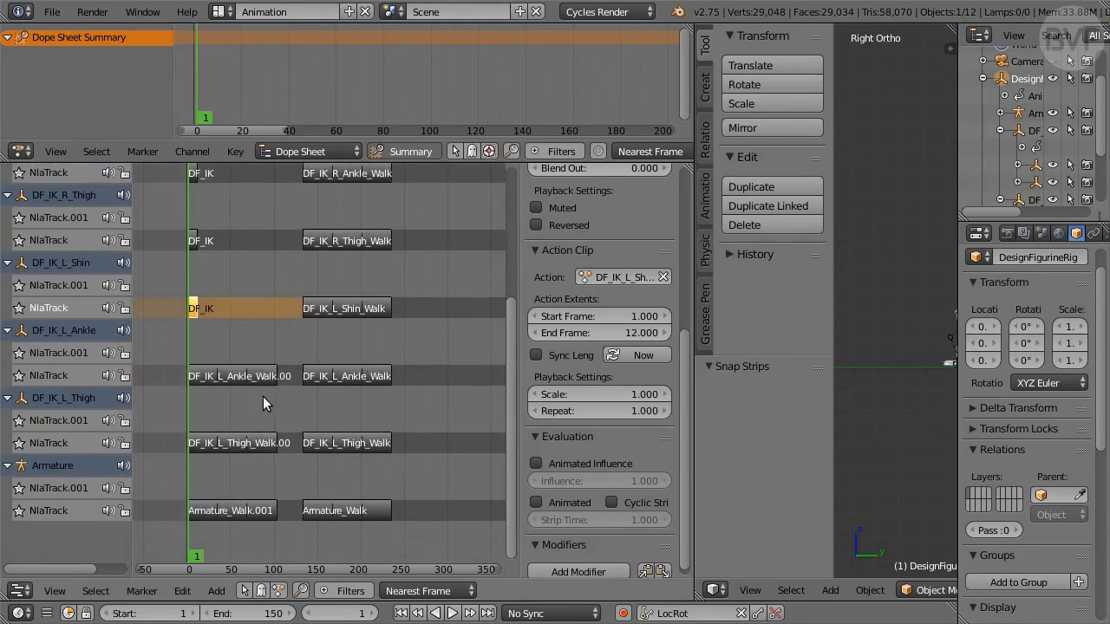
# Set the duplicated left ankle and left thigh walk strips to action end frame 12 and repeat 1
pyautogui.click(232, 376)
pyautogui.click(589, 333)
pyautogui.write('12')
pyautogui.press('Return')
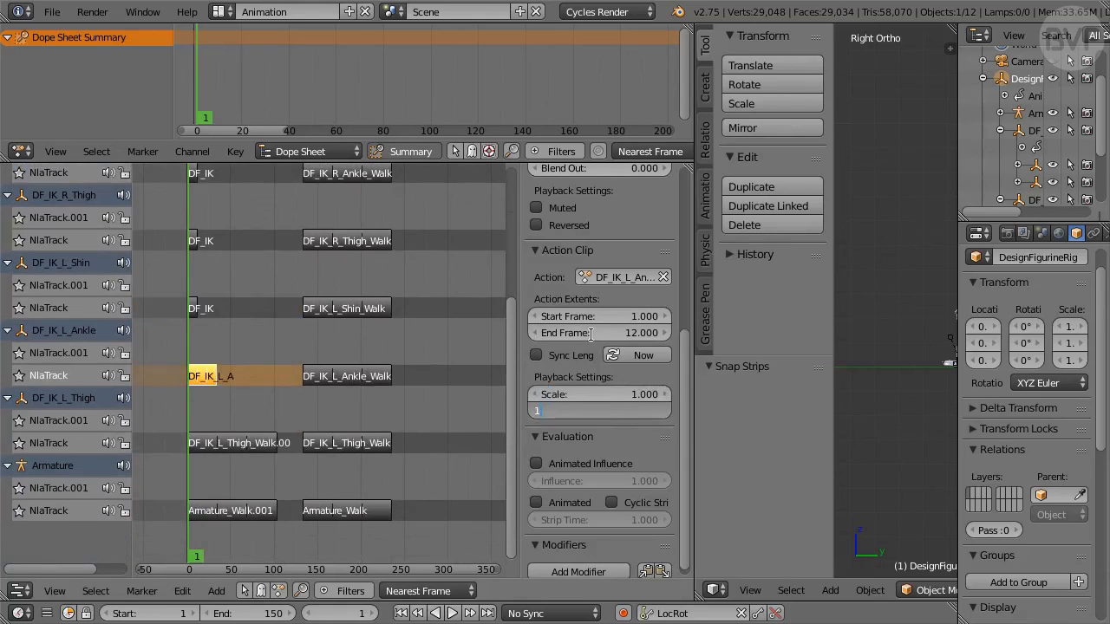
pyautogui.click(257, 445)
pyautogui.click(589, 335)
pyautogui.write('12')
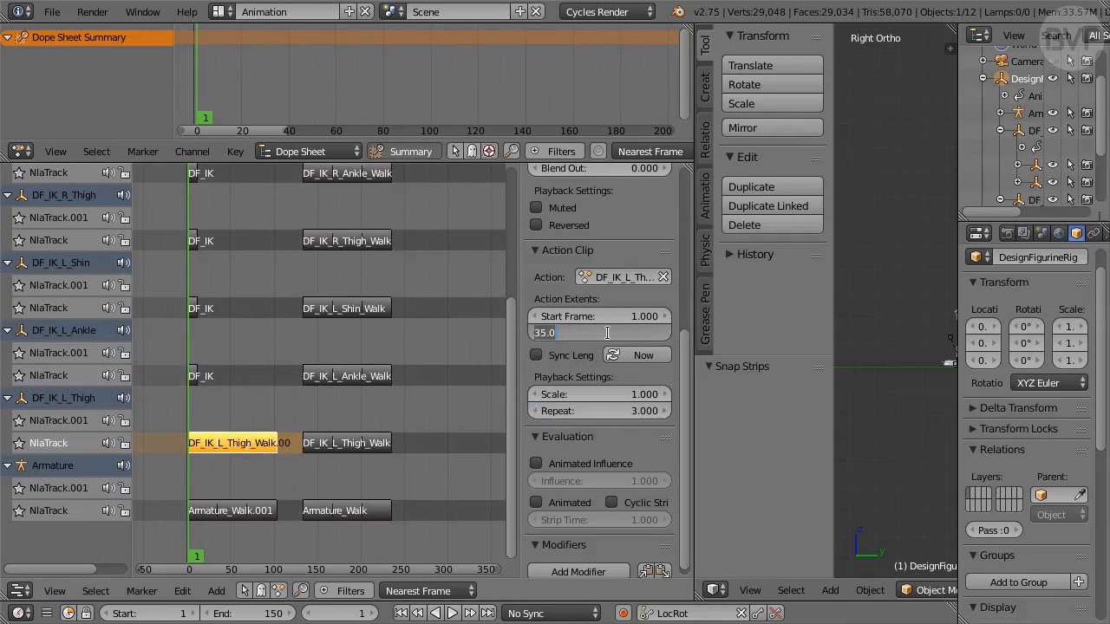
pyautogui.press('Return')
# Set the duplicated Armature_Walk strip to action end frame 12 and repeat 1
pyautogui.click(233, 512)
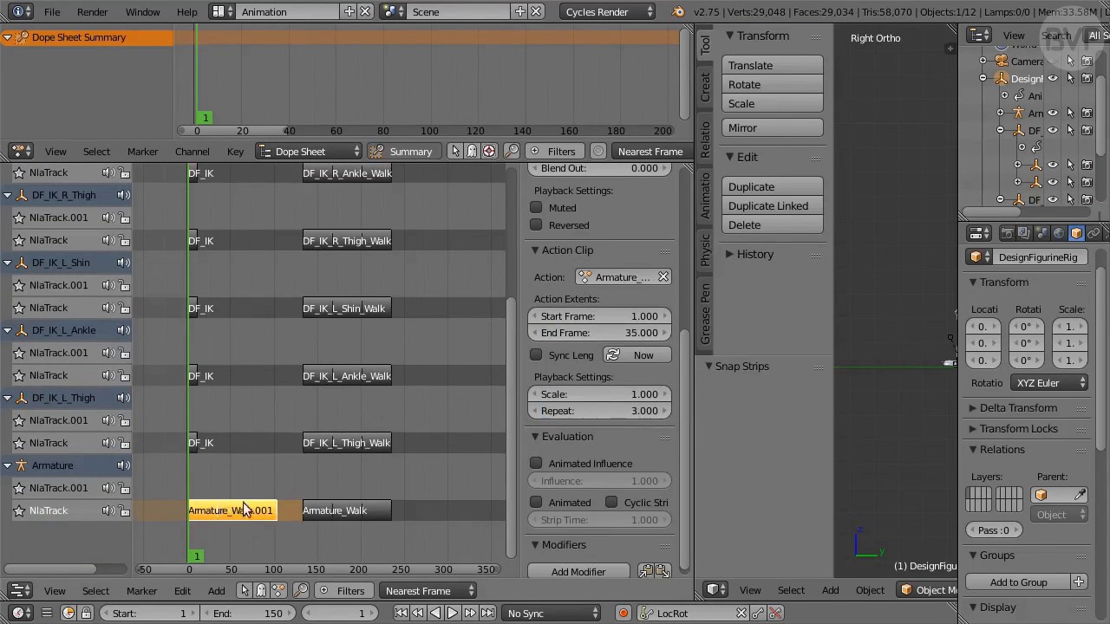
pyautogui.click(618, 334)
pyautogui.write('12')
pyautogui.press('Return')
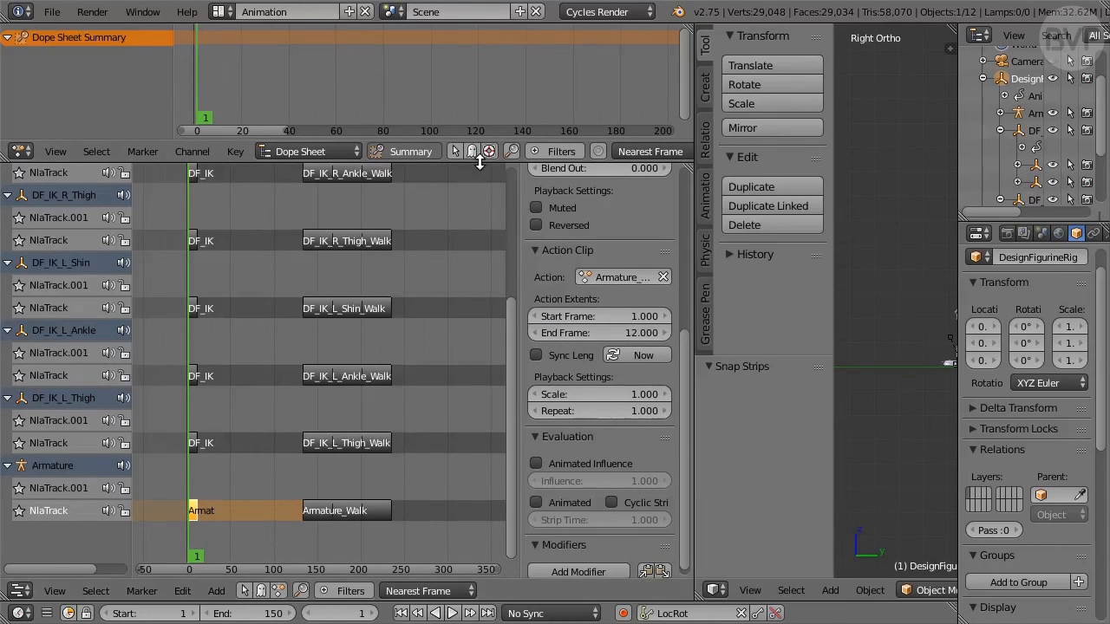
# Enlarge the NLA Editor and move all the original walk strips back to start at frame 12, directly behind the shortened duplicates
pyautogui.moveTo(486, 140); pyautogui.dragTo(486, 57)
pyautogui.scroll(3, 512, 165)
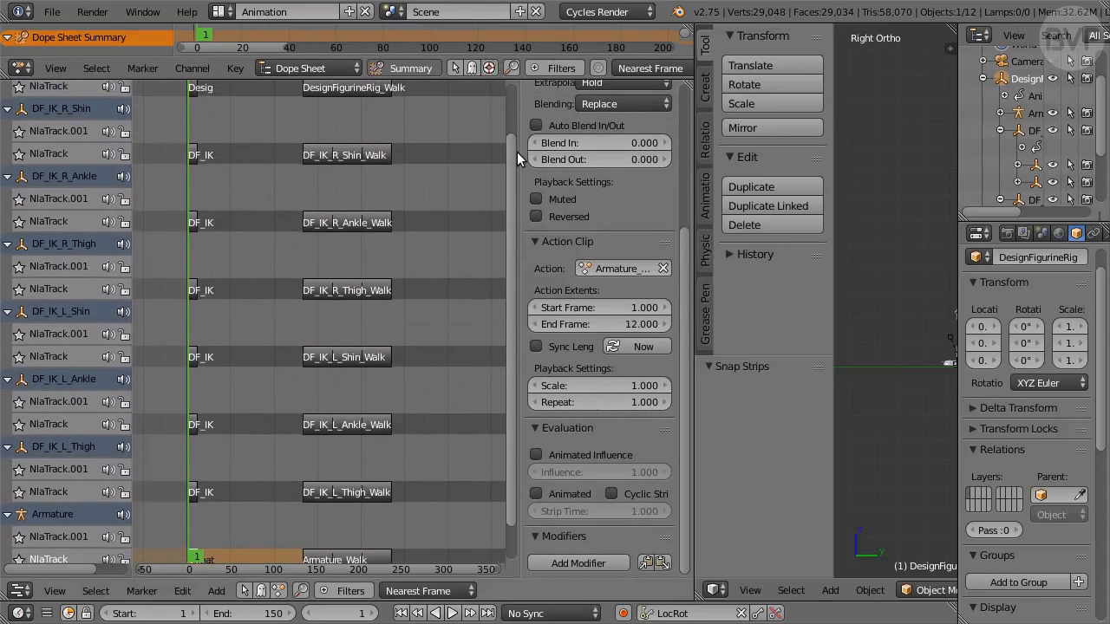
pyautogui.press('a')
pyautogui.moveTo(432, 87); pyautogui.dragTo(295, 565)
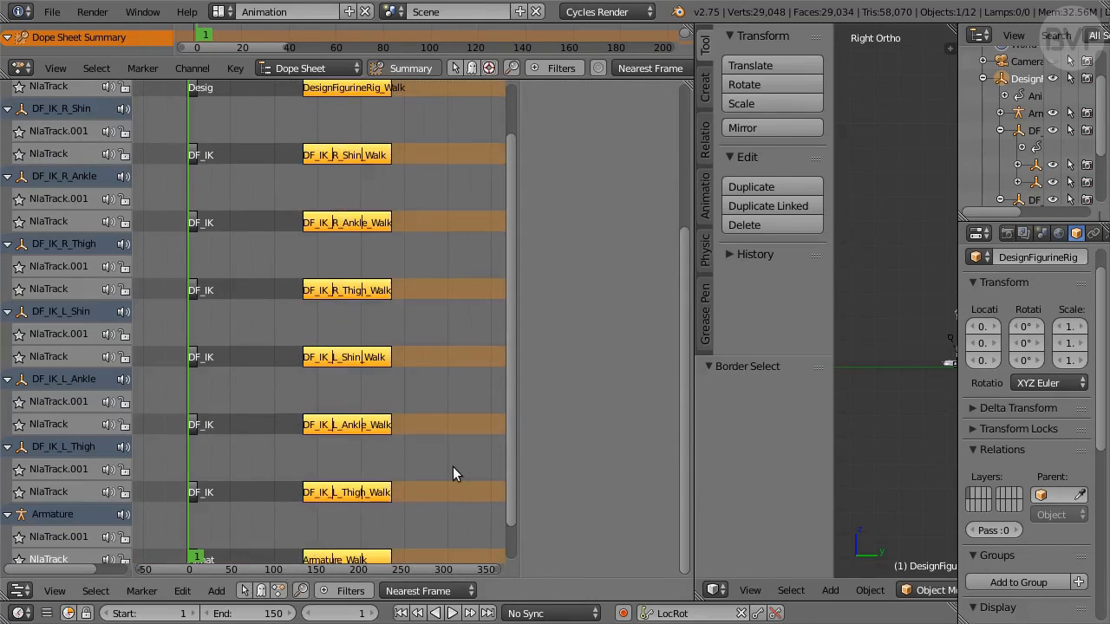
pyautogui.press('g')
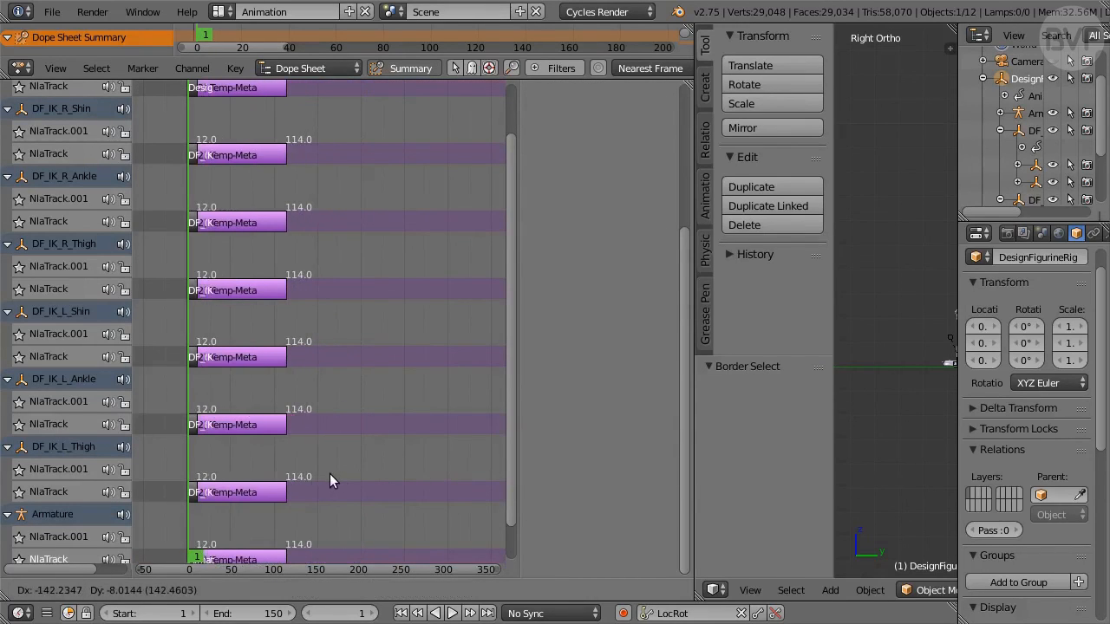
pyautogui.click(329, 473)
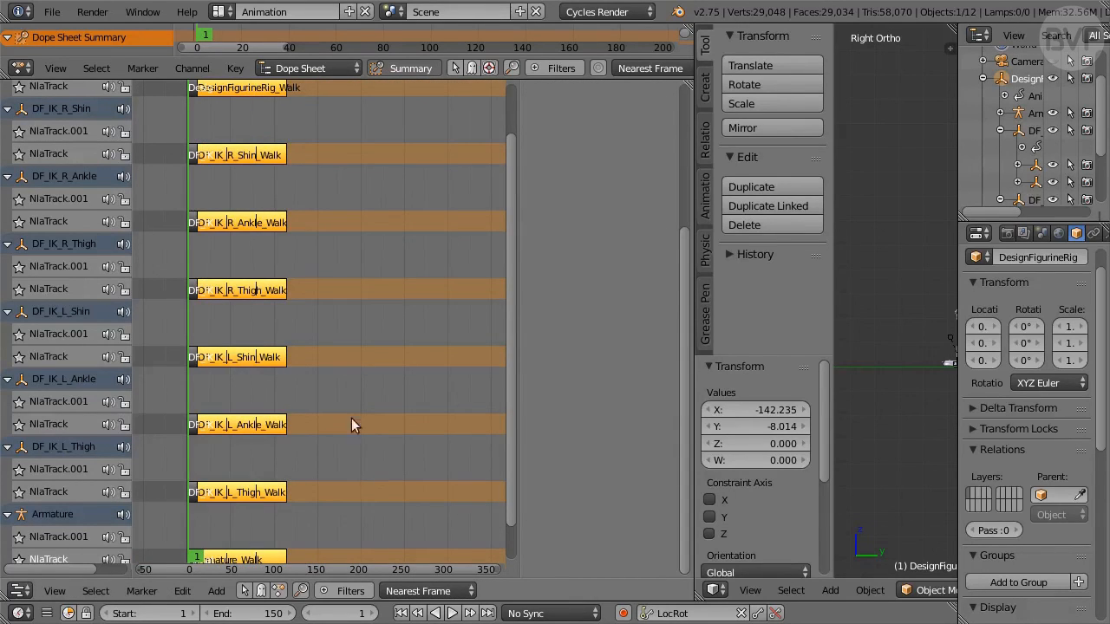
# Delete the empty NlaTrack.001 tracks of DesignFigurineRig and of the right shin, right ankle and right thigh
pyautogui.scroll(3, 86, 327)
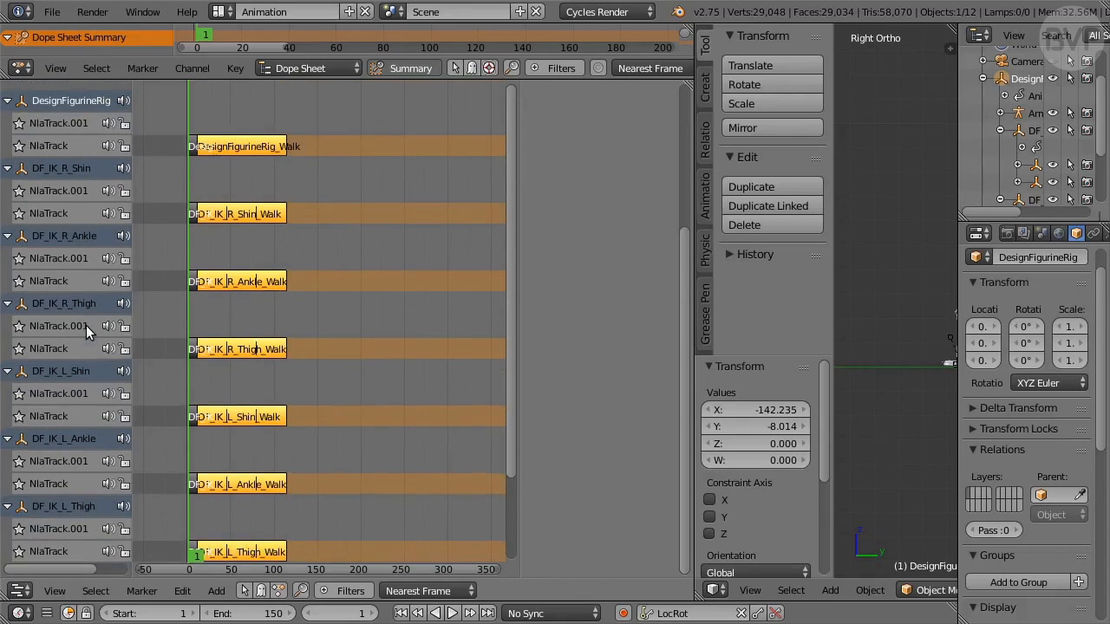
pyautogui.click(80, 122)
pyautogui.press('x')
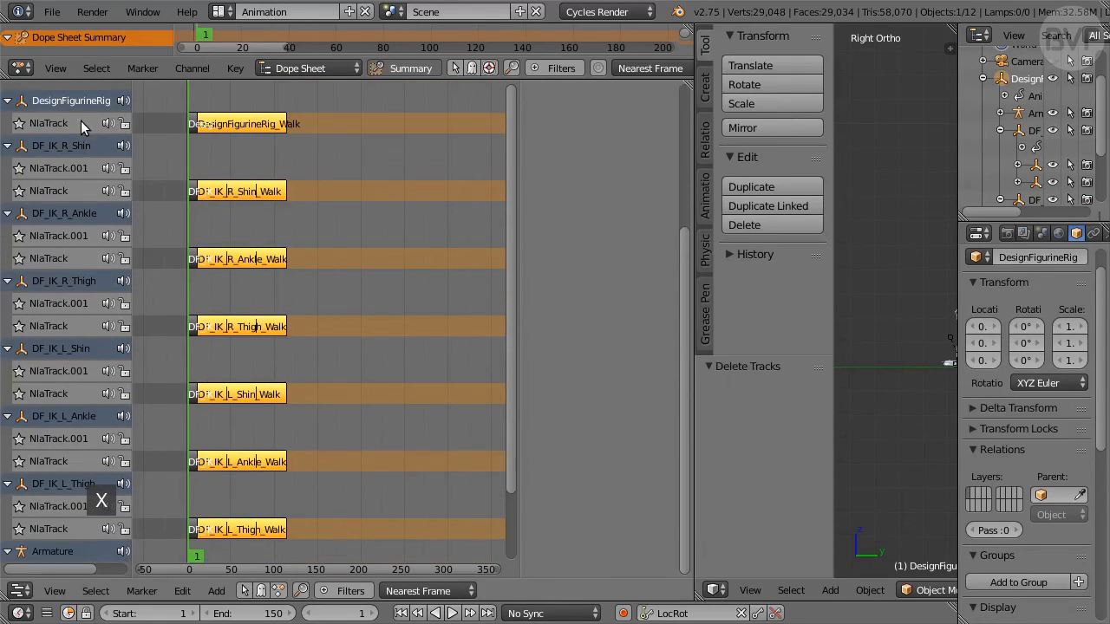
pyautogui.click(61, 166)
pyautogui.press('x')
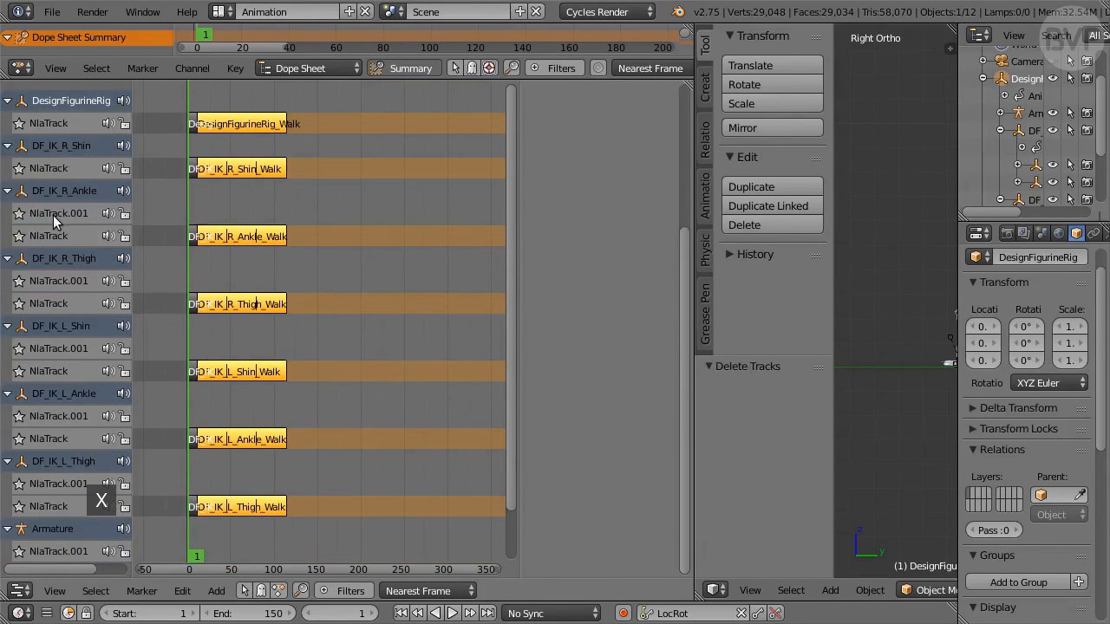
pyautogui.click(53, 215)
pyautogui.press('x')
pyautogui.click(53, 254)
pyautogui.press('x')
# Delete the empty NlaTrack.001 tracks of the left shin, left ankle, left thigh and Armature
pyautogui.click(49, 297)
pyautogui.press('x')
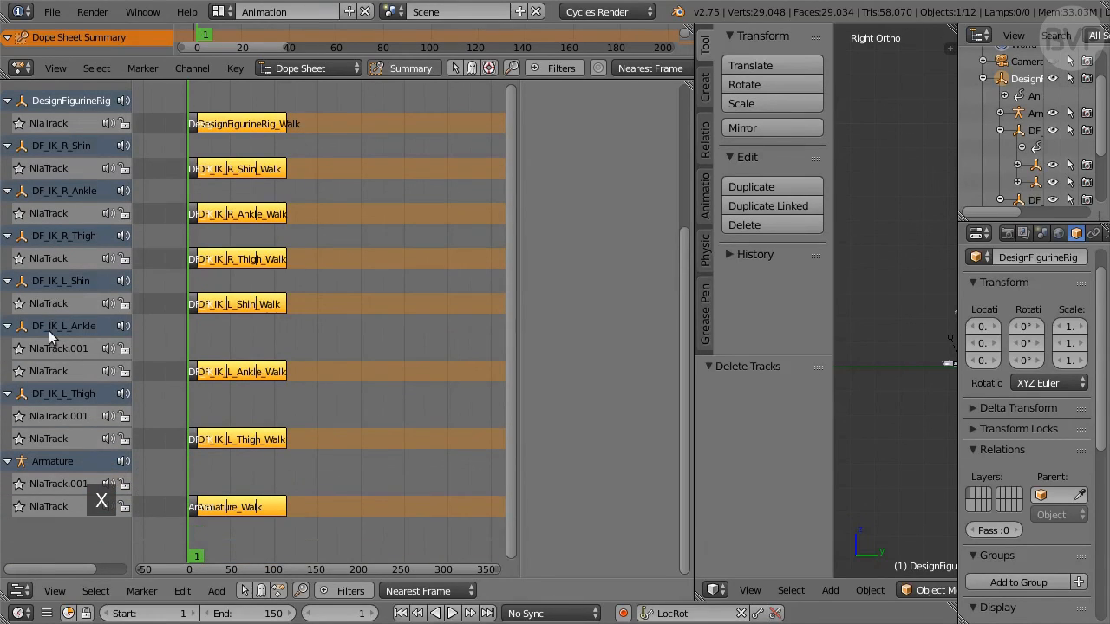
pyautogui.click(50, 347)
pyautogui.press('x')
pyautogui.click(54, 395)
pyautogui.press('x')
pyautogui.click(48, 438)
pyautogui.press('x')
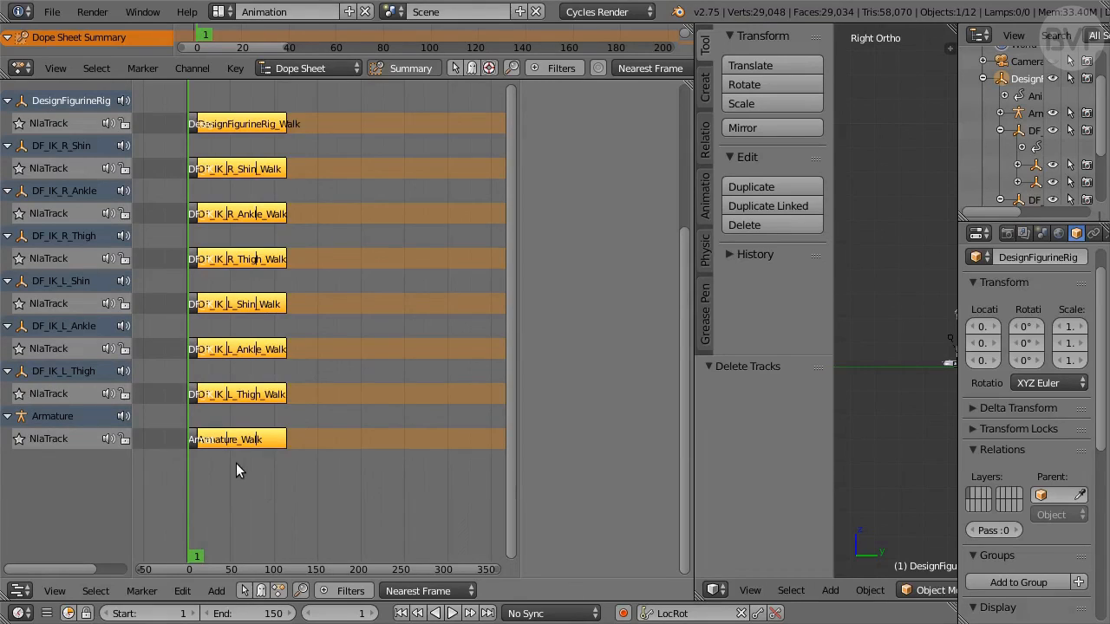
# Turn on automatic keyframing and enter tweak mode on the shortened DesignFigurineRig_Walk.001 strip
pyautogui.scroll(8, 236, 463)
pyautogui.moveTo(232, 463); pyautogui.dragTo(537, 459, button='middle')
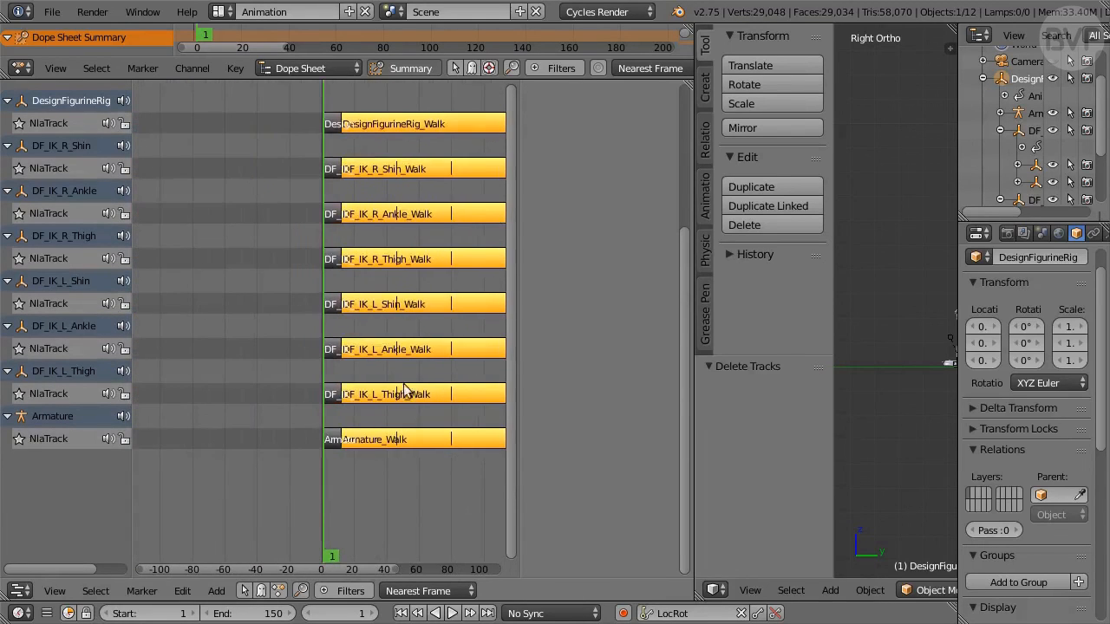
pyautogui.scroll(8, 307, 240)
pyautogui.scroll(4, 306, 241)
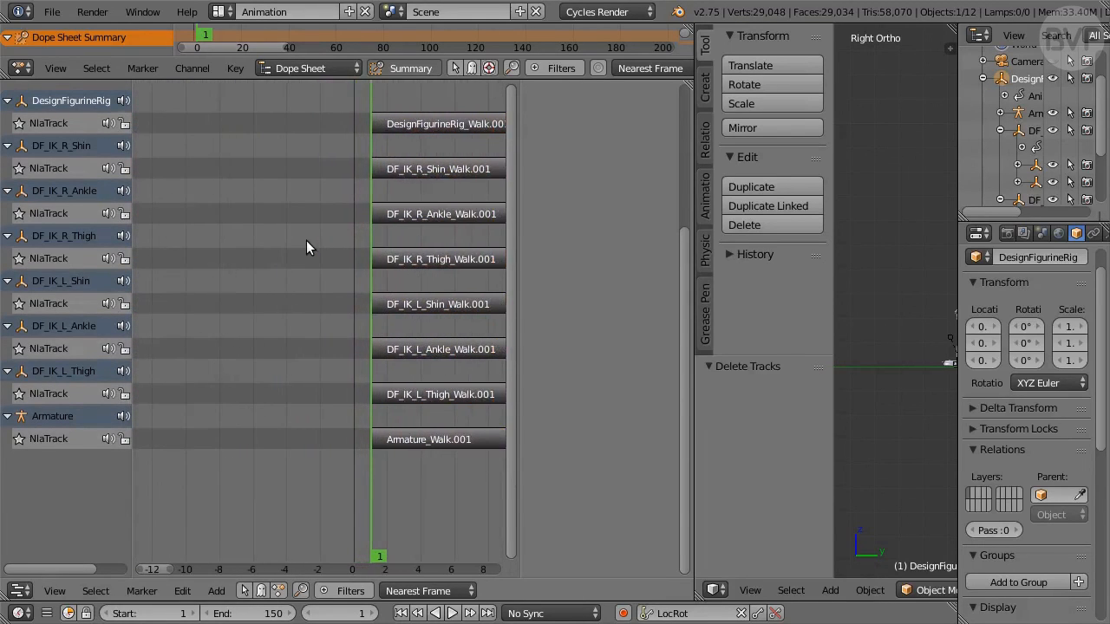
pyautogui.moveTo(403, 189); pyautogui.dragTo(253, 205, button='middle')
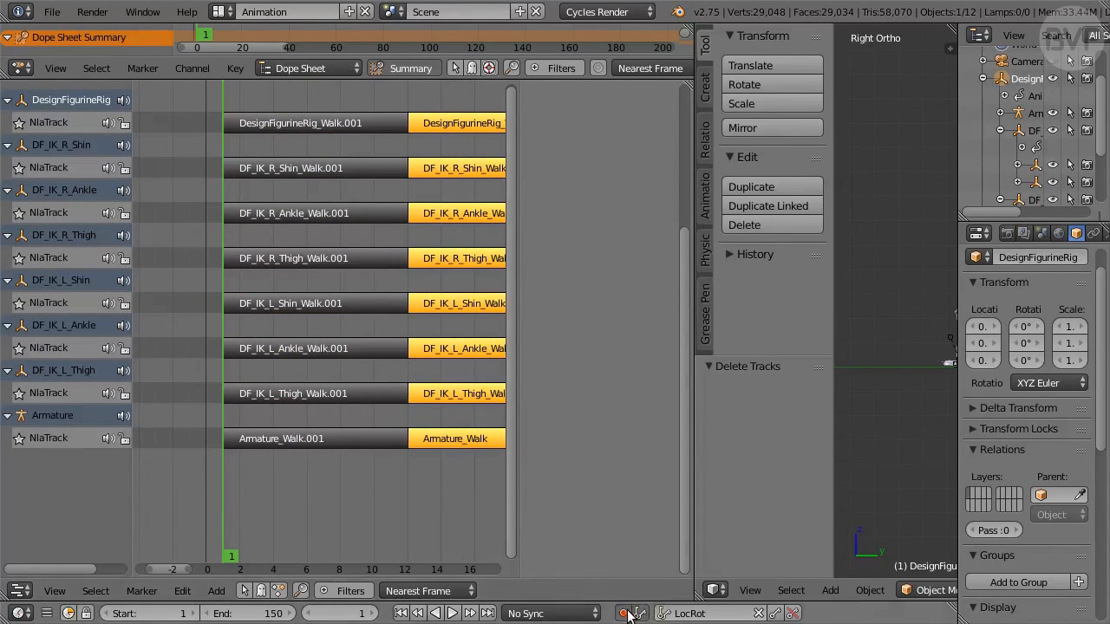
pyautogui.click(314, 122)
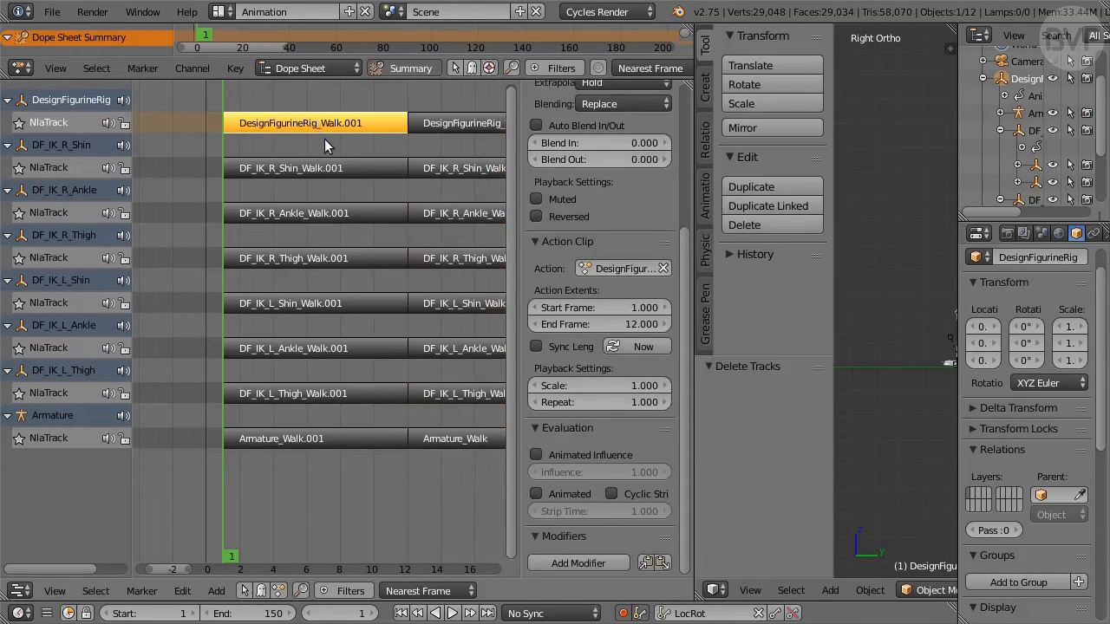
pyautogui.press('Tab')
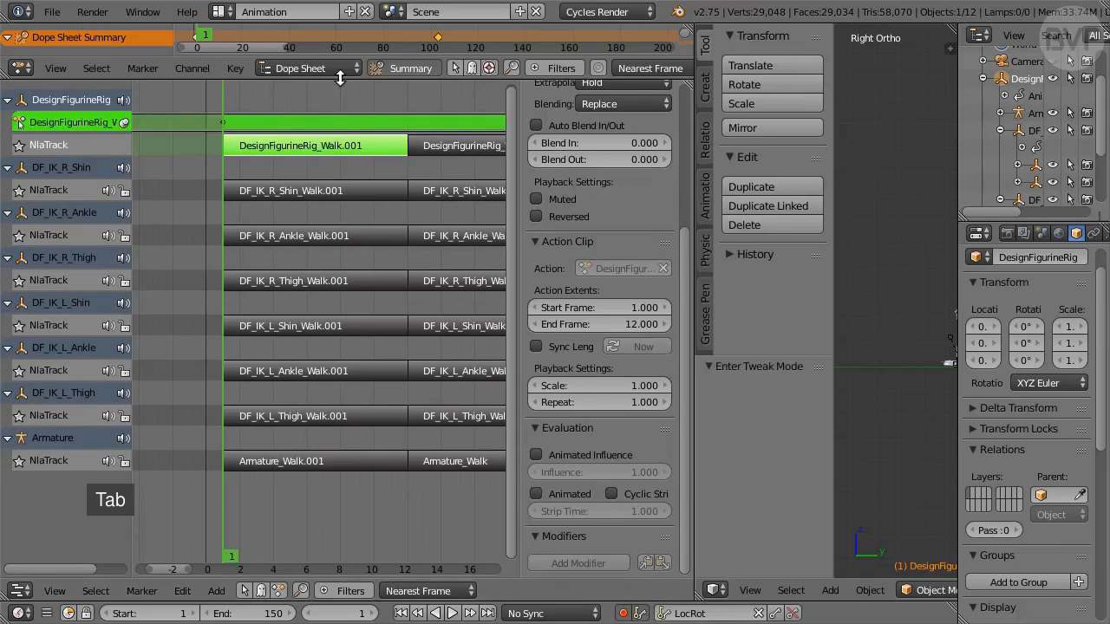
# Enlarge the Dope Sheet, 3D view and Properties areas, and key the rig's Y location at 0.6 on frame 1
pyautogui.moveTo(337, 58); pyautogui.dragTo(334, 170)
pyautogui.moveTo(694, 283); pyautogui.dragTo(603, 283)
pyautogui.press('t')
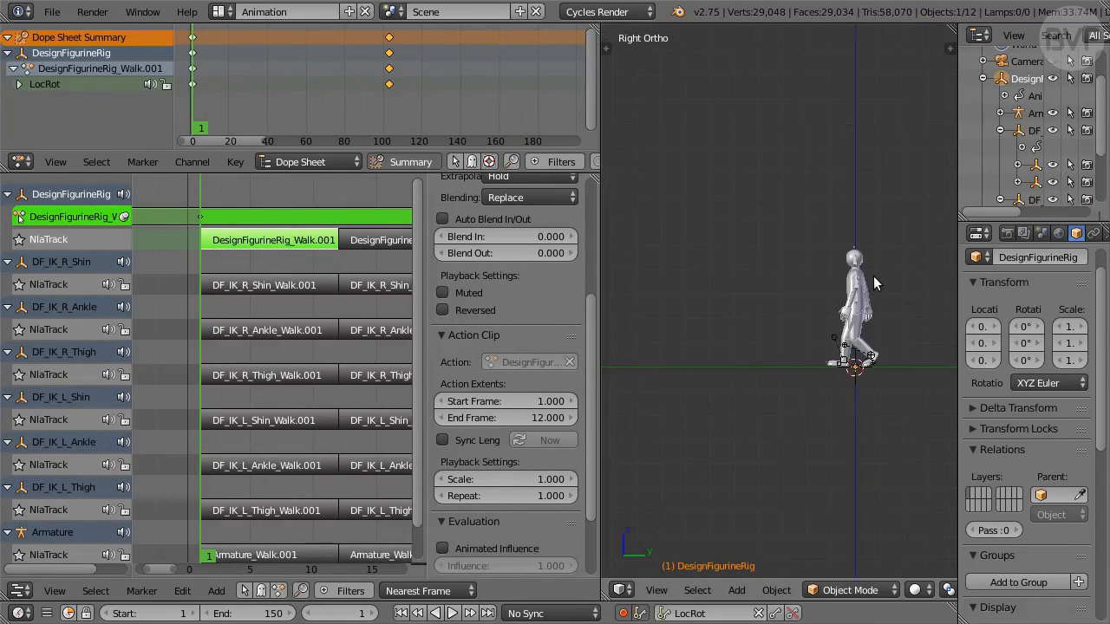
pyautogui.moveTo(959, 281); pyautogui.dragTo(823, 283)
pyautogui.click(895, 342)
pyautogui.write('0.6')
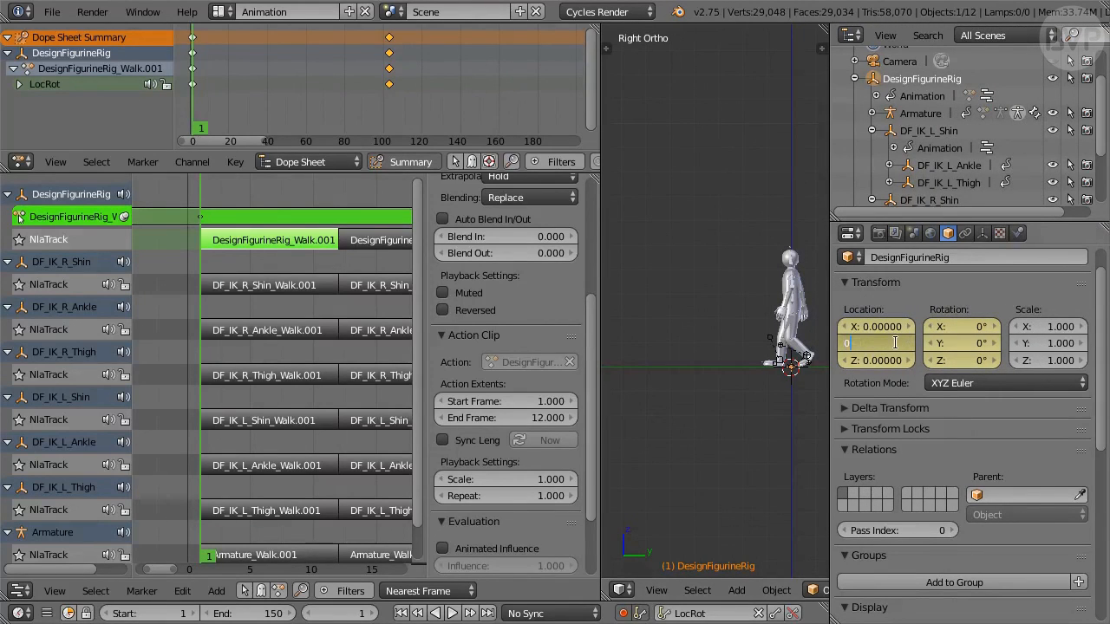
pyautogui.press('Return')
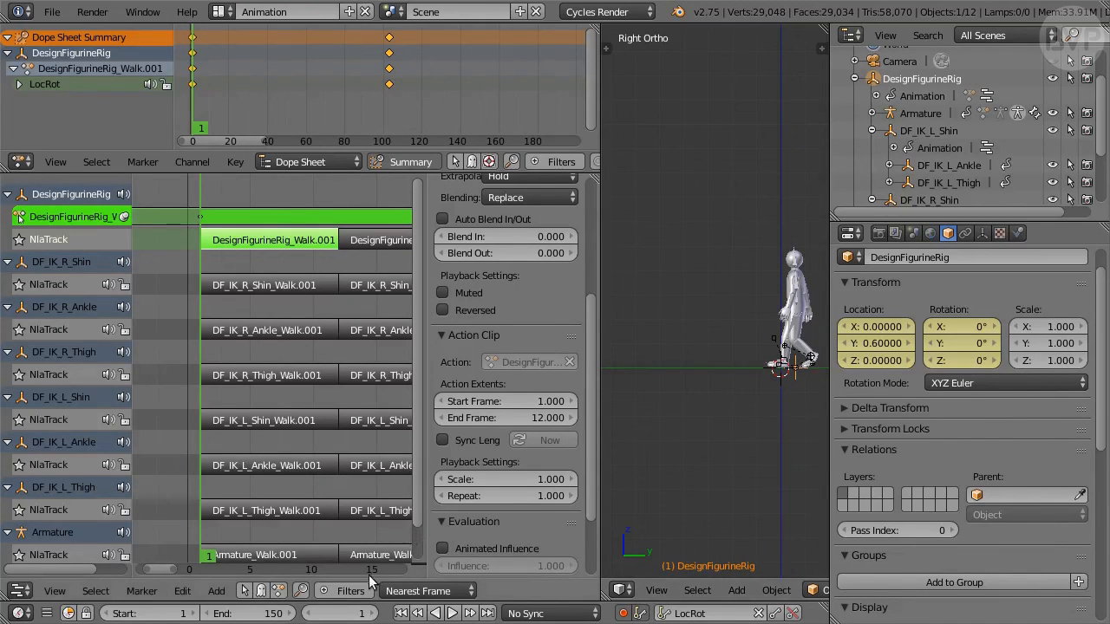
# Go to frame 12 and snap the rig action's last keyframe to the current frame
pyautogui.click(343, 614)
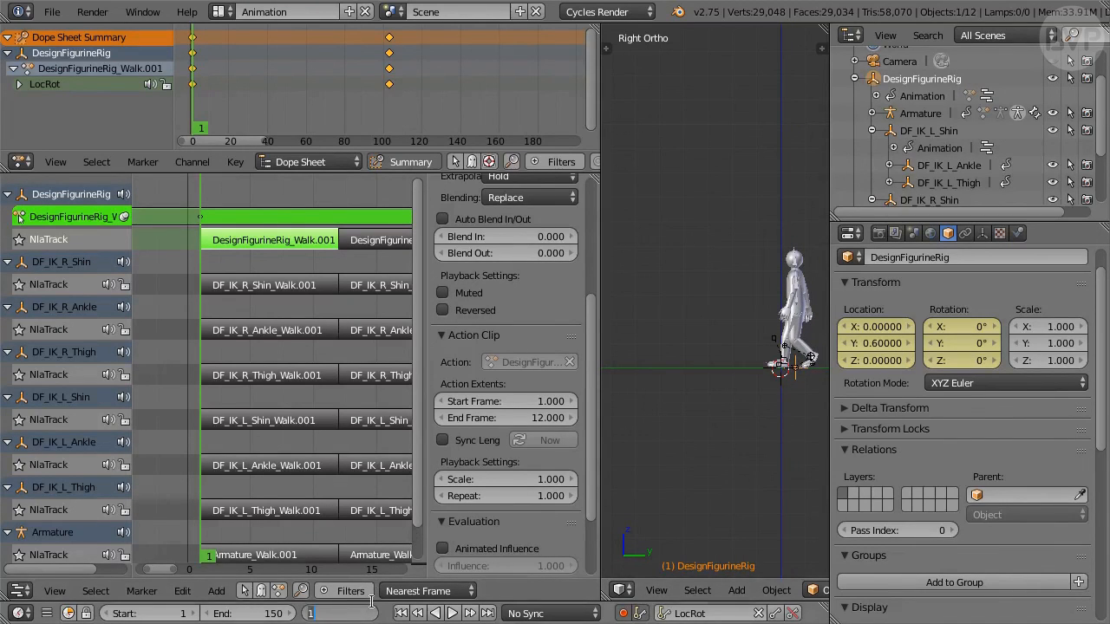
pyautogui.write('12')
pyautogui.press('Return')
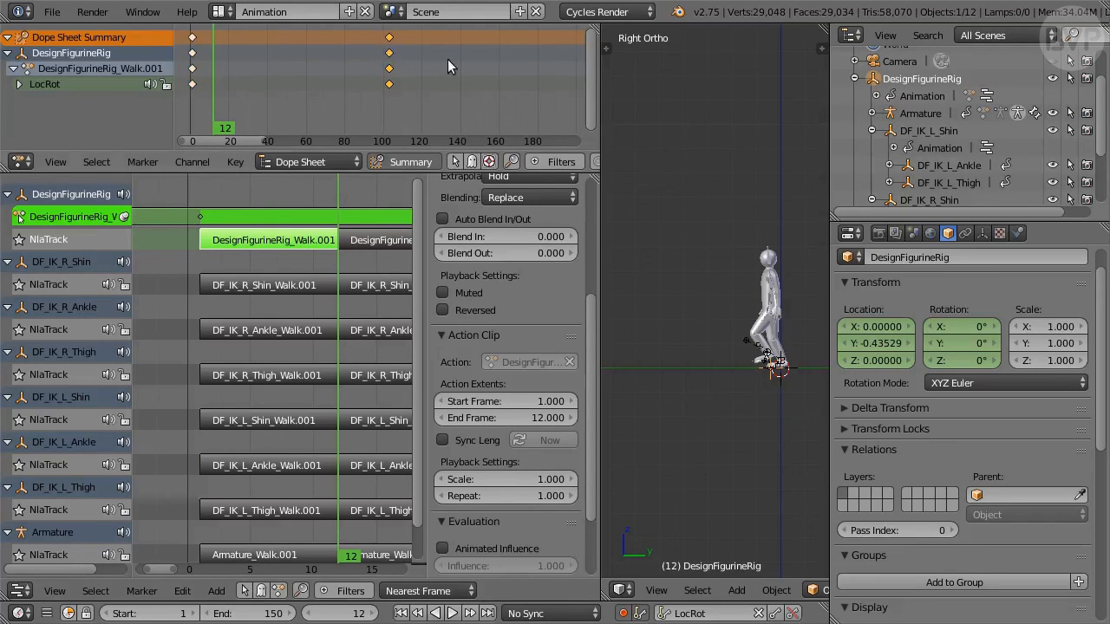
pyautogui.hotkey('shift', 's')
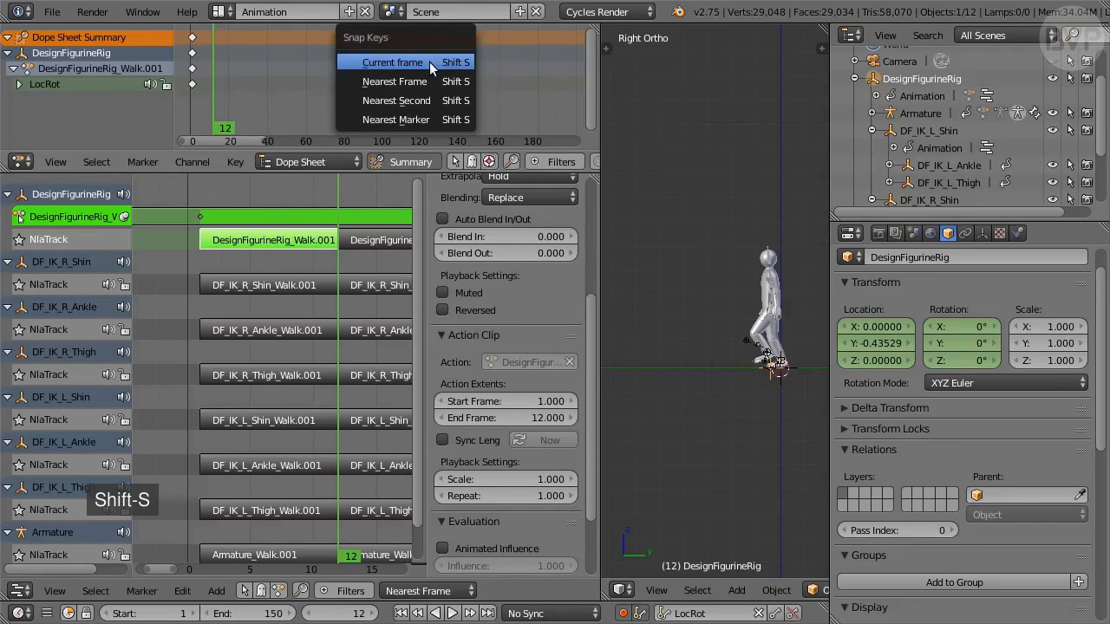
pyautogui.click(392, 63)
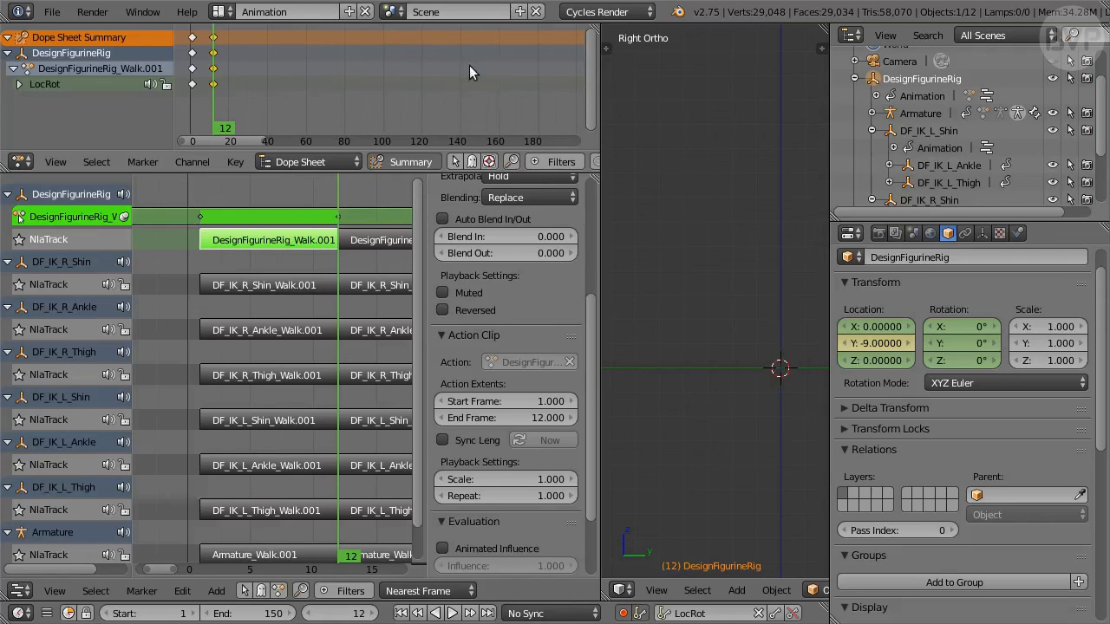
# Key the rig's Y location at 0 on frame 12 and leave tweak mode
pyautogui.click(902, 344)
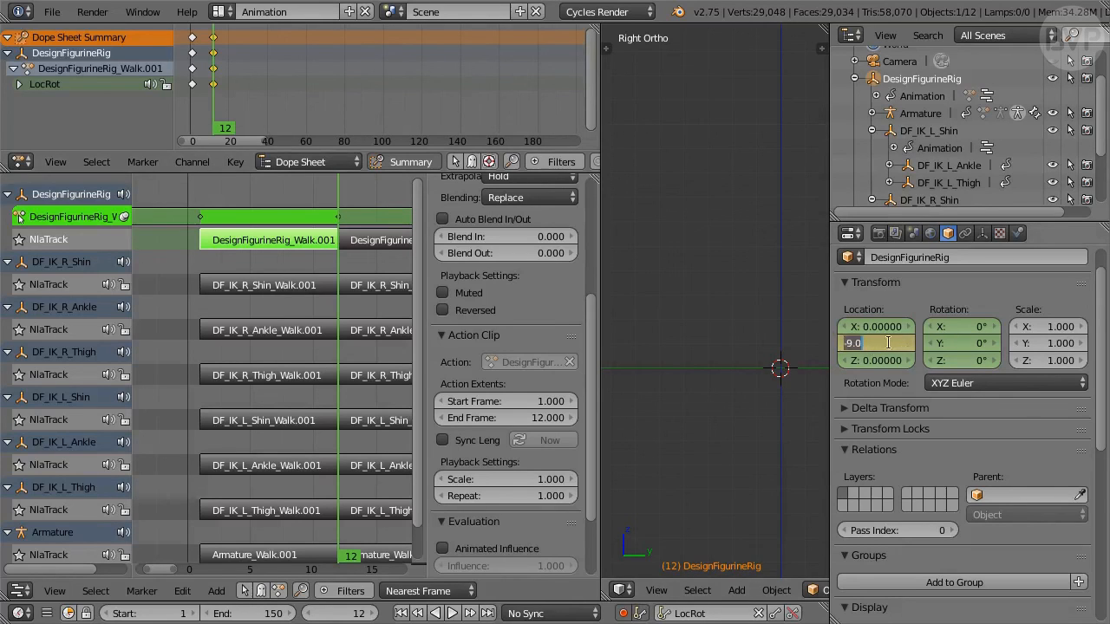
pyautogui.write('0')
pyautogui.press('Return')
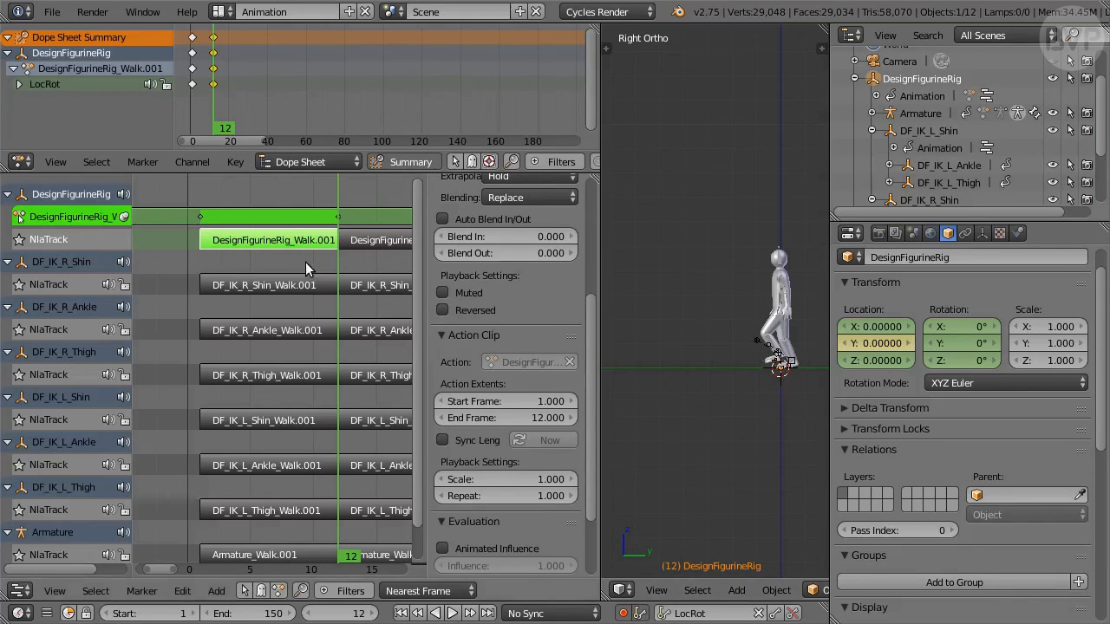
pyautogui.press('Tab')
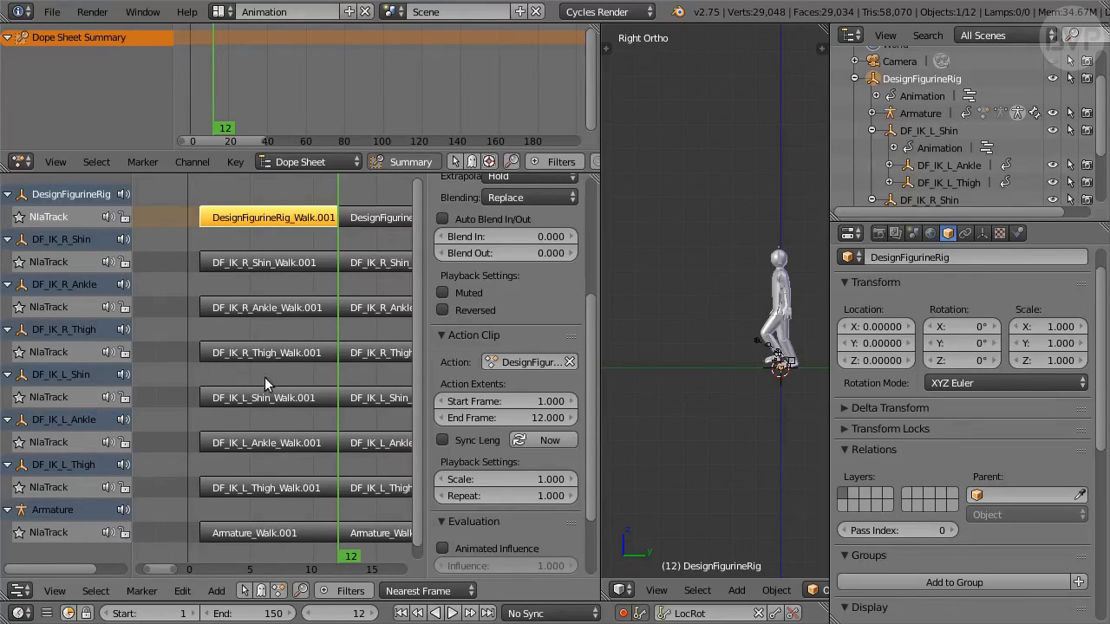
# Enter tweak mode on the DF_IK_L_Shin_Walk.001 strip and delete its first three keyframes
pyautogui.click(292, 396)
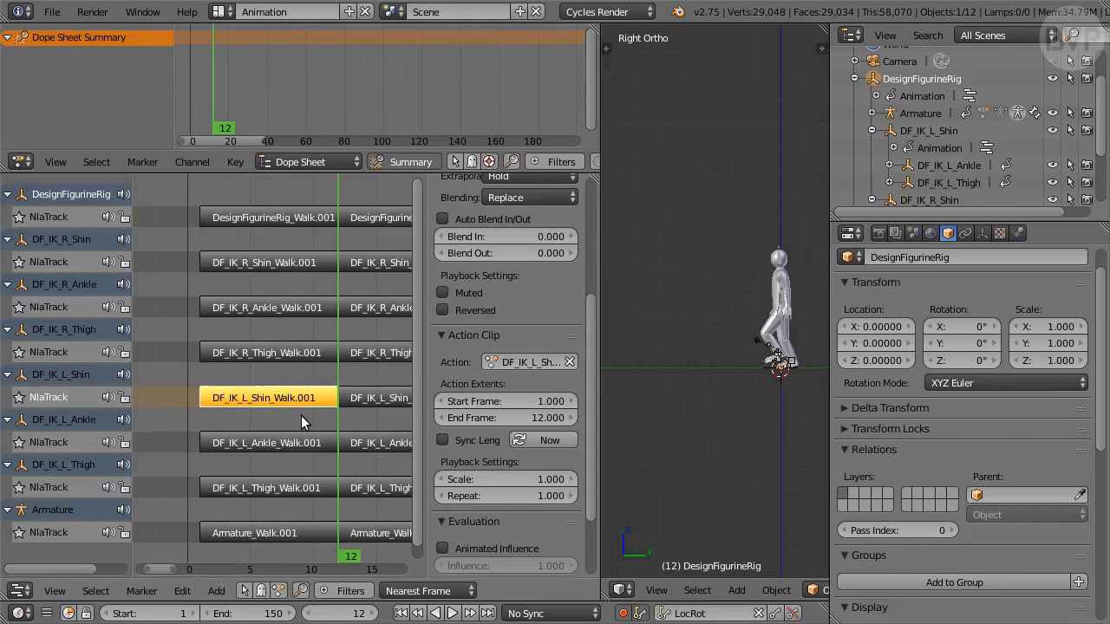
pyautogui.press('Tab')
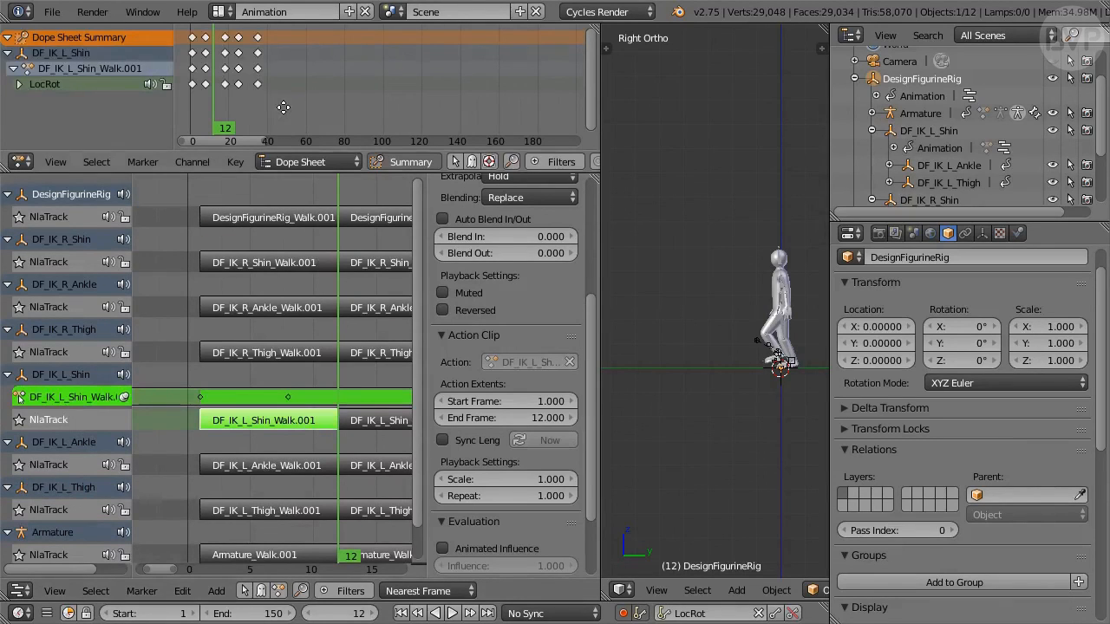
pyautogui.scroll(4, 392, 113)
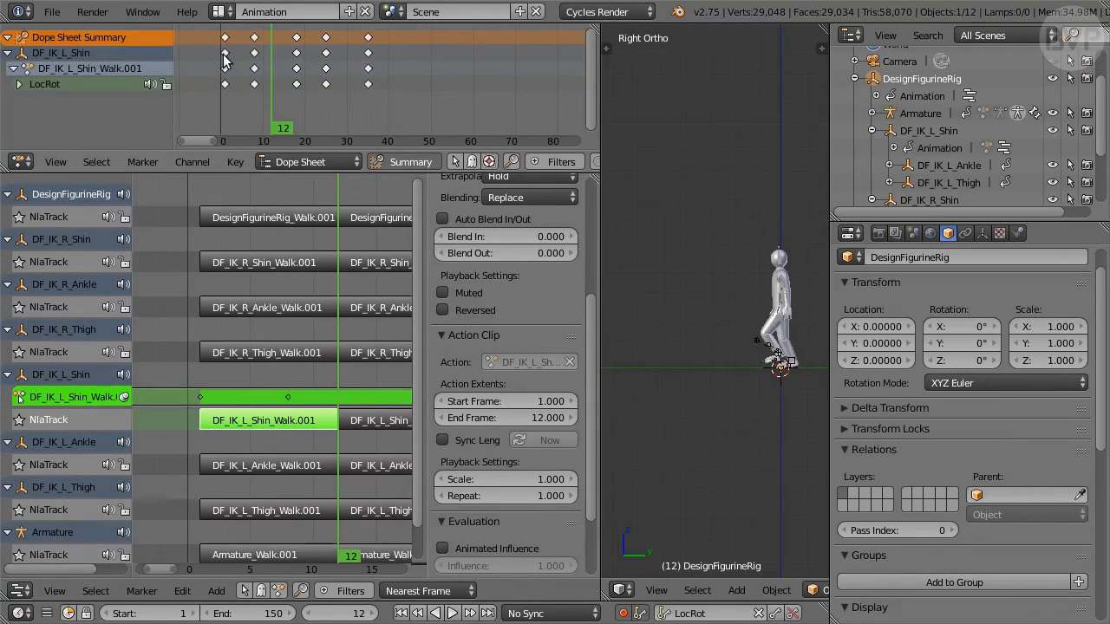
pyautogui.rightClick(224, 69)
pyautogui.keyDown('shift'); pyautogui.rightClick(255, 68); pyautogui.keyUp('shift')
pyautogui.press('x')
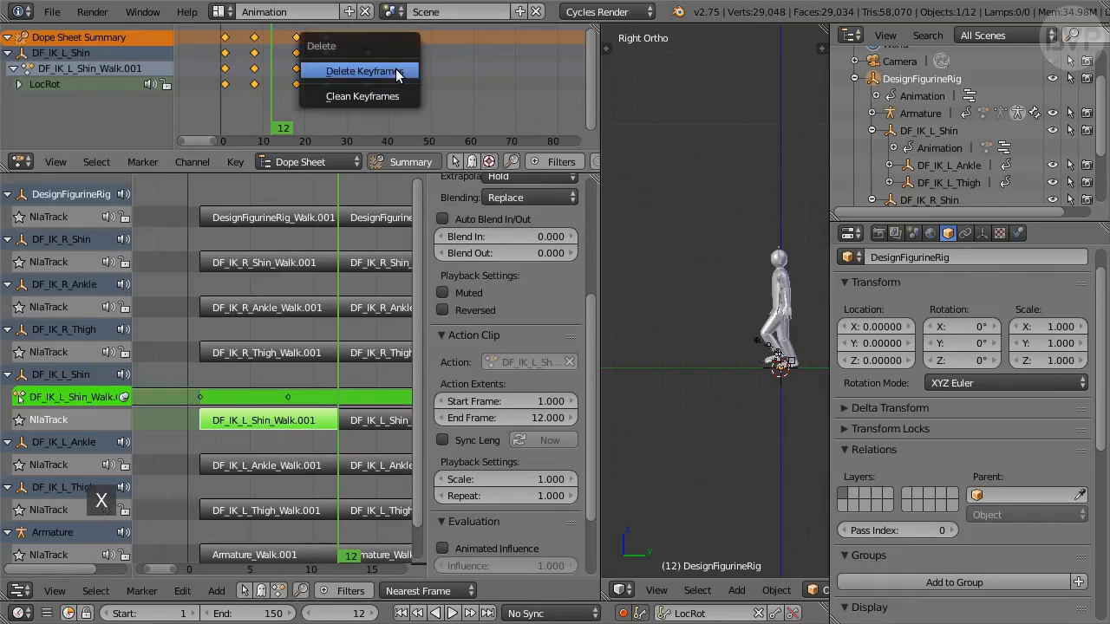
pyautogui.click(408, 68)
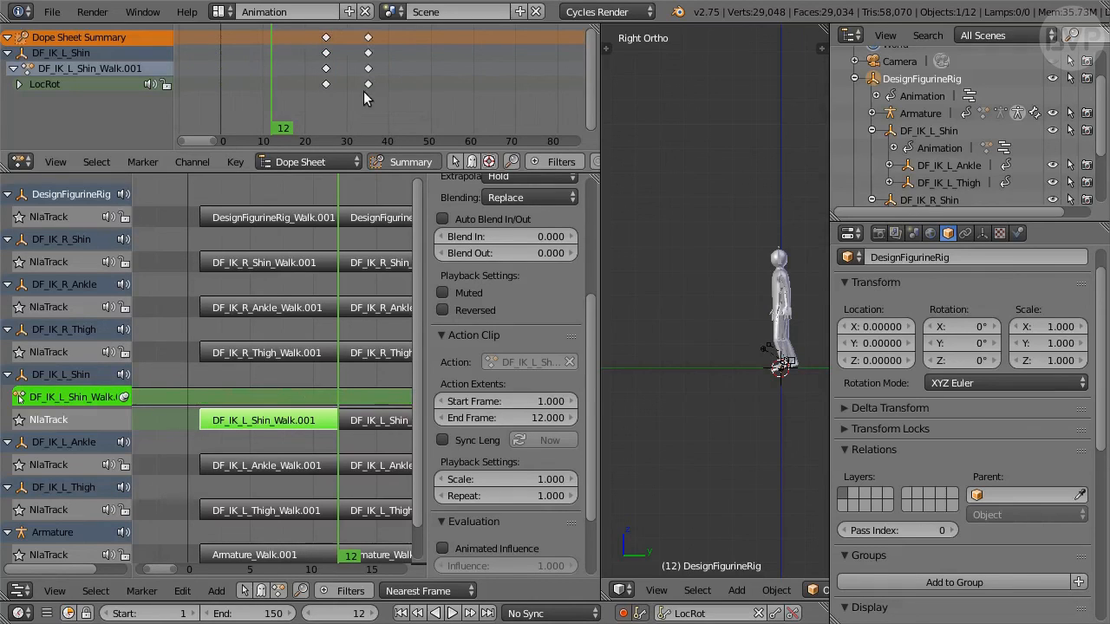
# Go to frame 1 and snap the left shin action's first remaining keyframe to the current frame
pyautogui.hotkey('shift', 'Left')
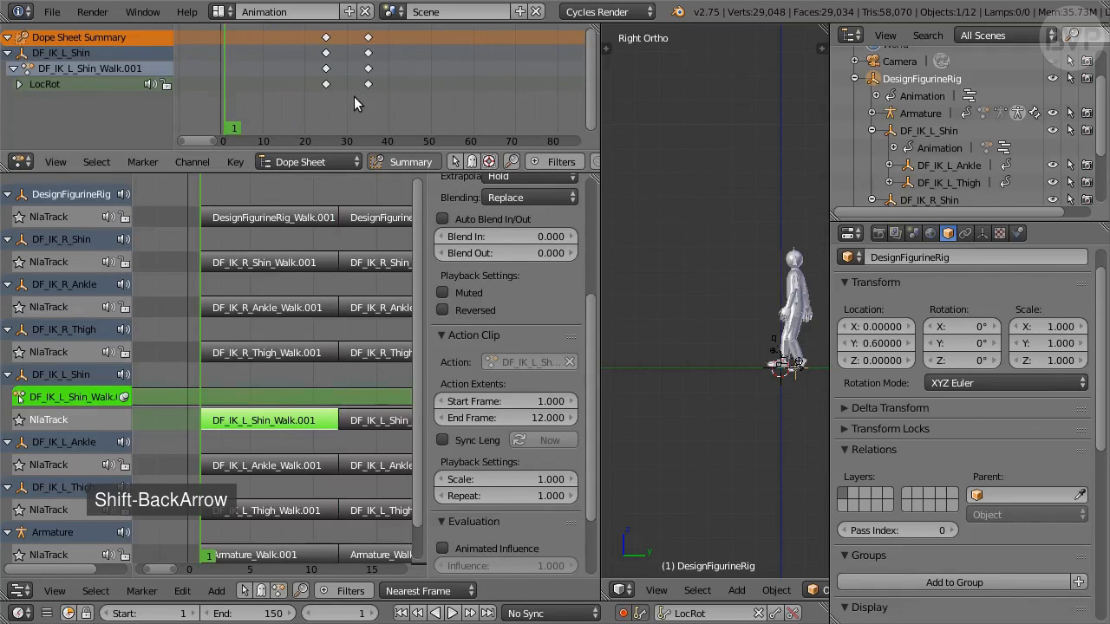
pyautogui.click(326, 53)
pyautogui.hotkey('shift', 's')
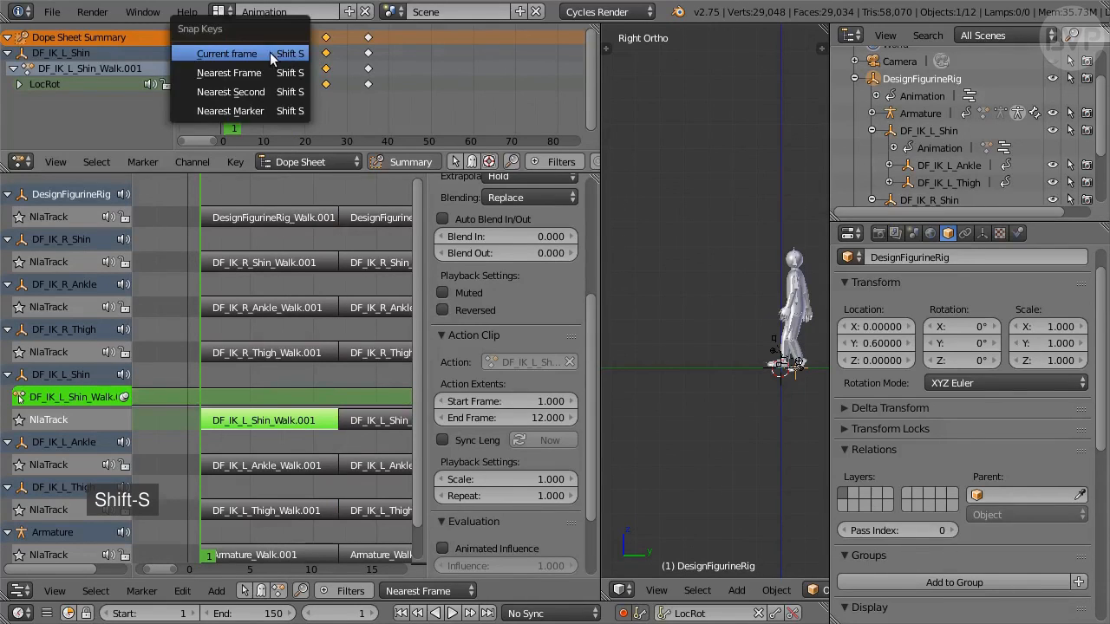
pyautogui.click(268, 53)
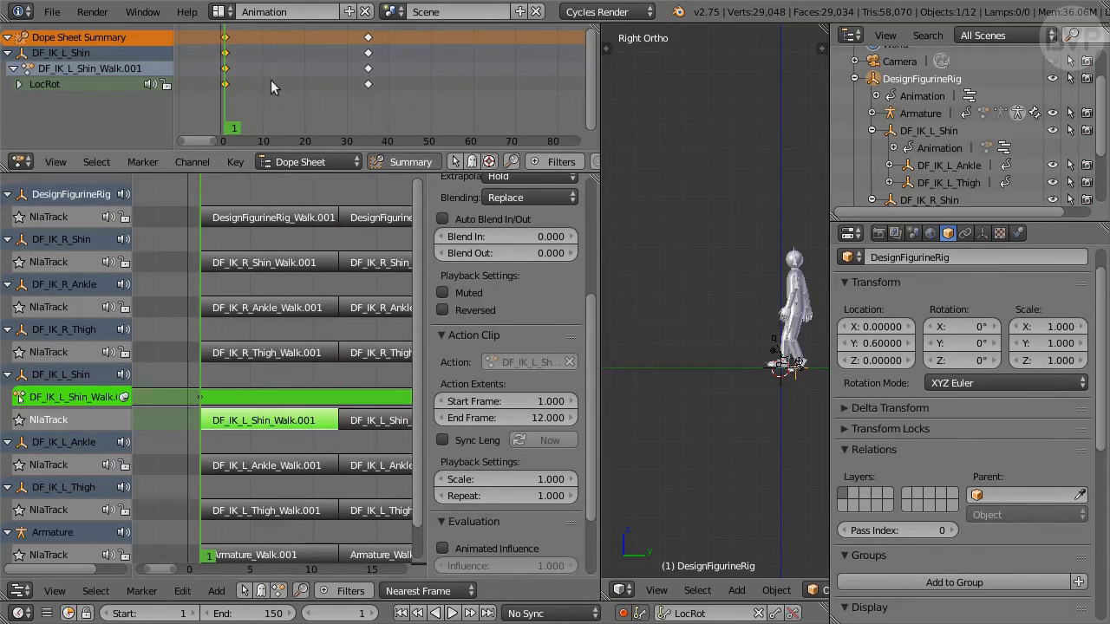
# Go to frame 12 and snap the left shin action's last keyframe to the current frame
pyautogui.click(355, 614)
pyautogui.write('12')
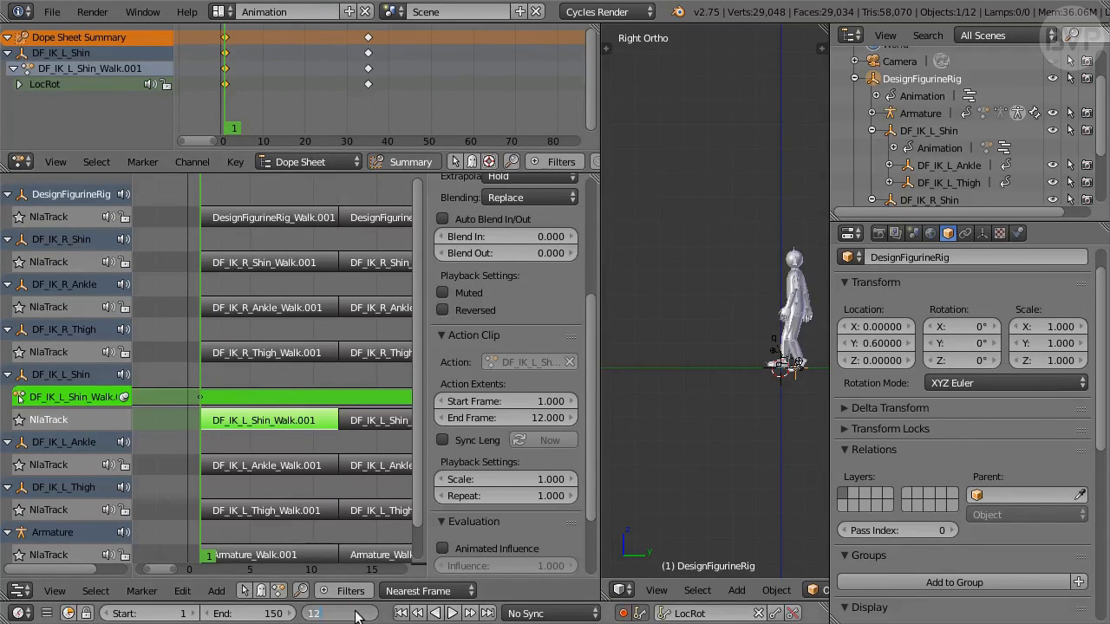
pyautogui.press('Return')
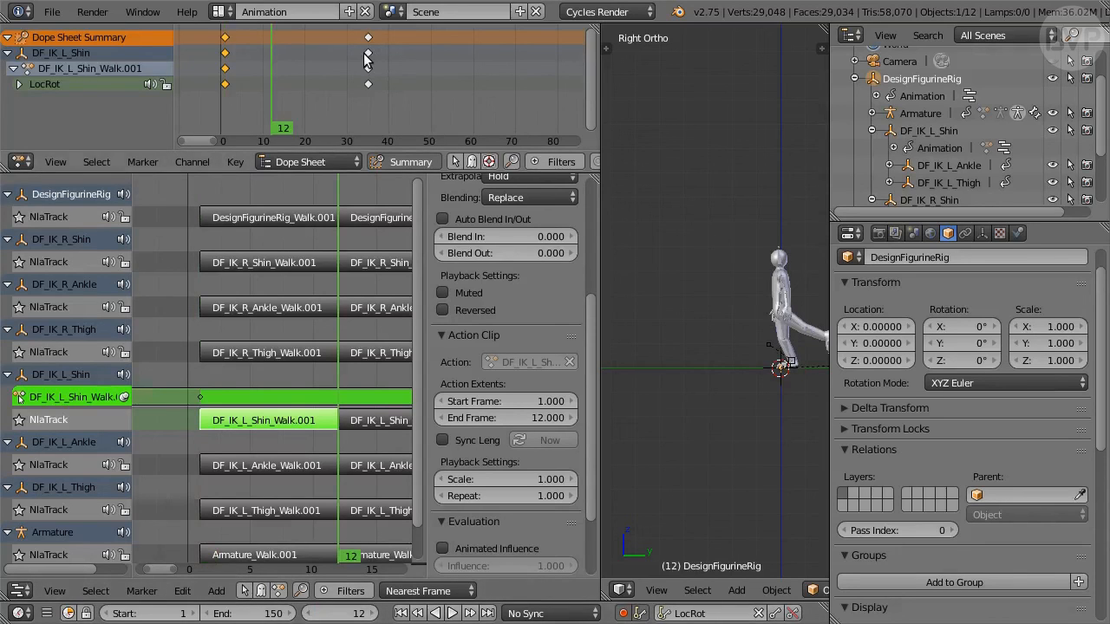
pyautogui.hotkey('shift', 's')
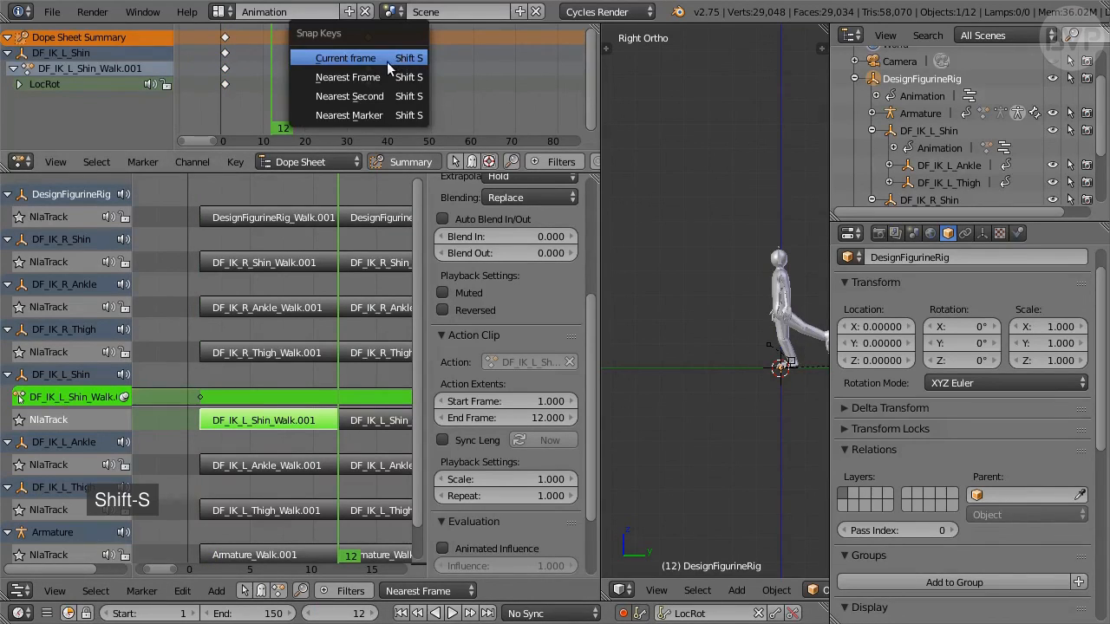
pyautogui.click(385, 61)
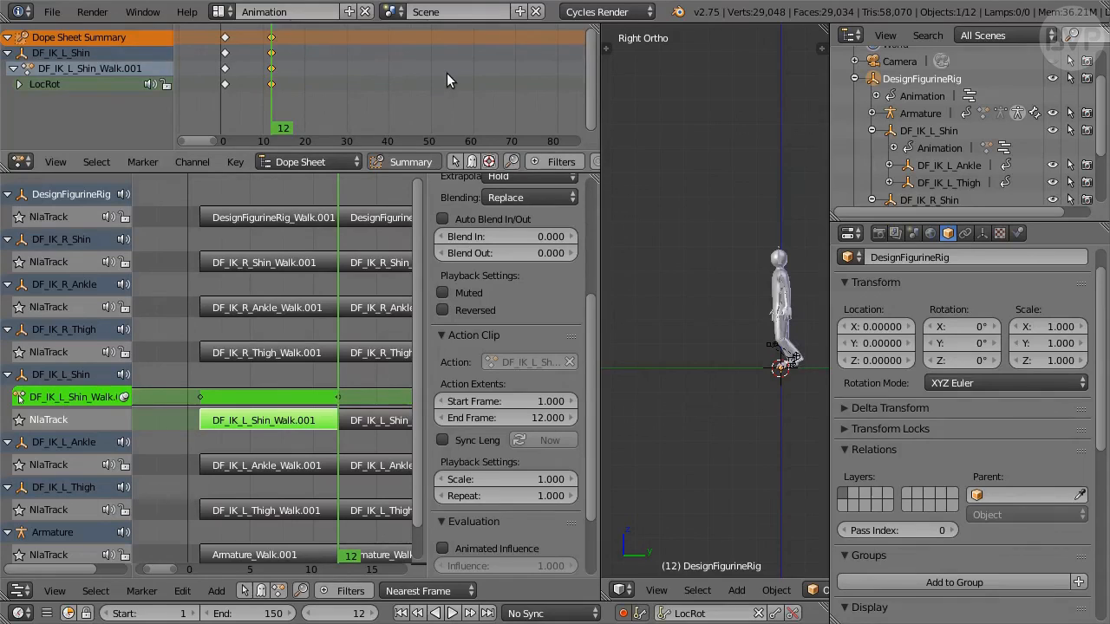
# Play and step through the starting step in a close side view to examine the left leg's motion, ending on frame 1
pyautogui.scroll(6, 735, 355)
pyautogui.keyDown('shift'); pyautogui.moveTo(798, 421); pyautogui.dragTo(625, 389, button='middle'); pyautogui.keyUp('shift')
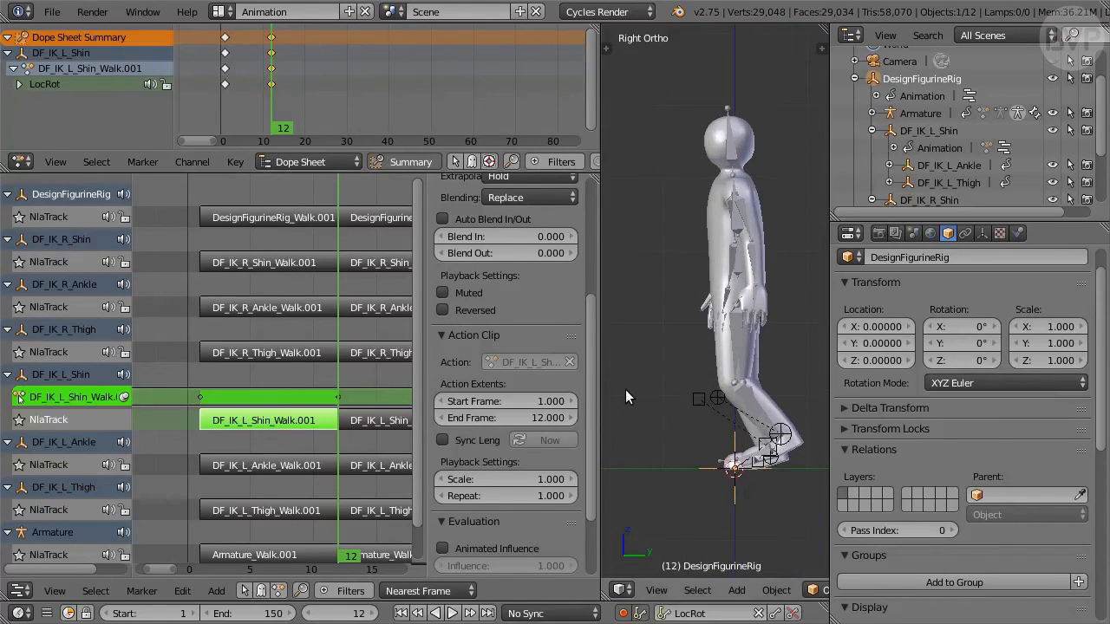
pyautogui.click(402, 614)
pyautogui.hotkey('alt', 'a')
pyautogui.press('Left')
pyautogui.press('Left')
pyautogui.press('Left')
pyautogui.press('Left')
pyautogui.press('Left')
pyautogui.press('Left')
pyautogui.hotkey('shift', 'Left')
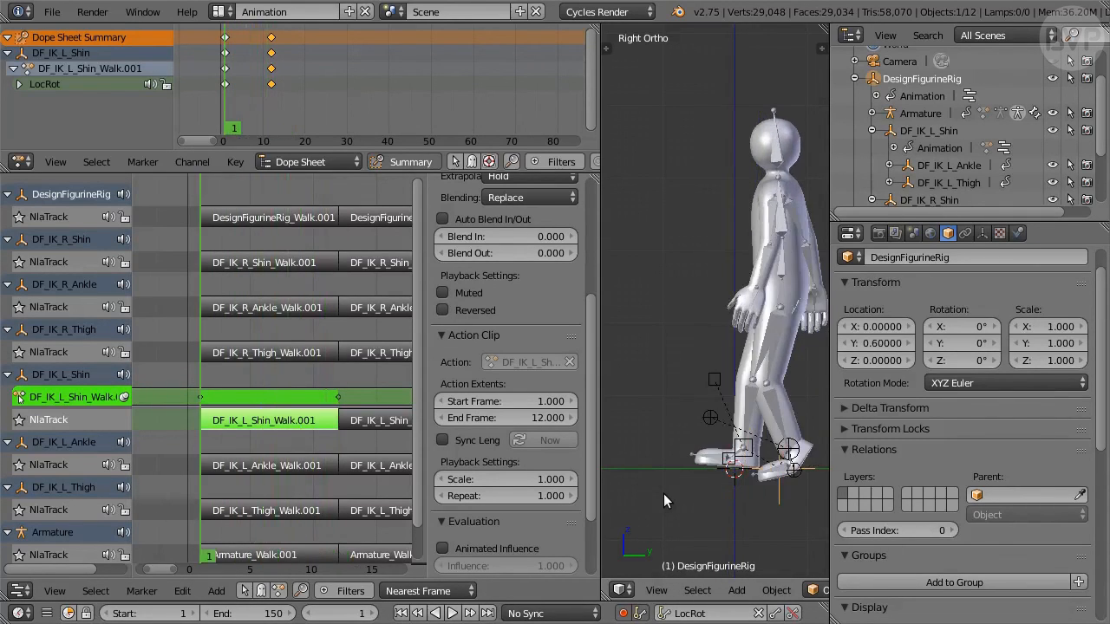
# Enlarge the Dope Sheet area, select the DF_IK_L_Shin channel and display its curves in the Graph Editor
pyautogui.click(21, 161)
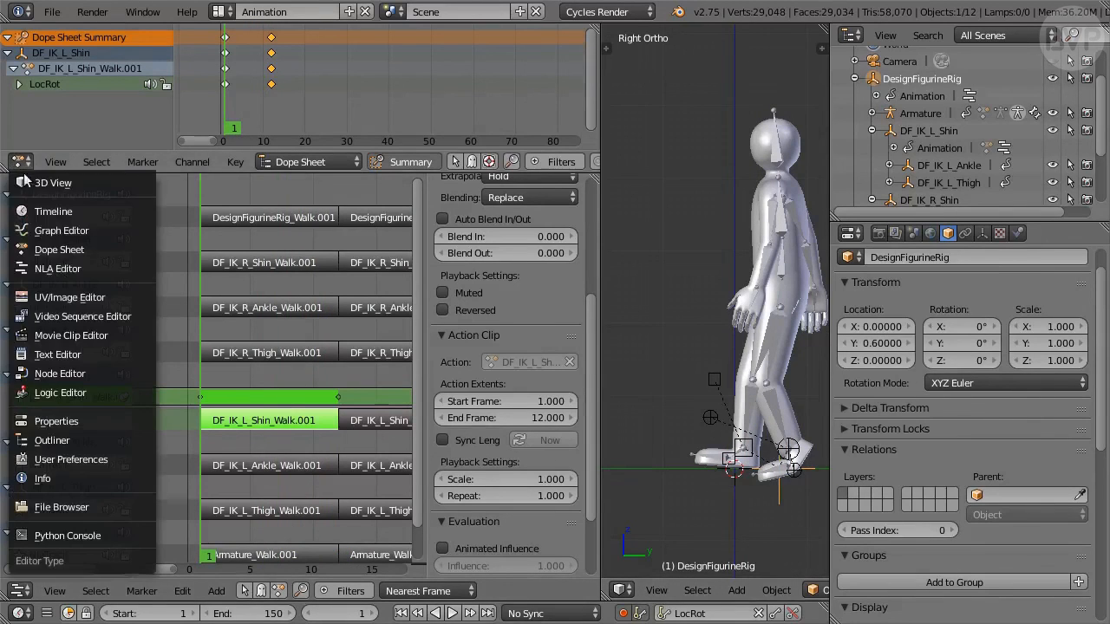
pyautogui.click(93, 232)
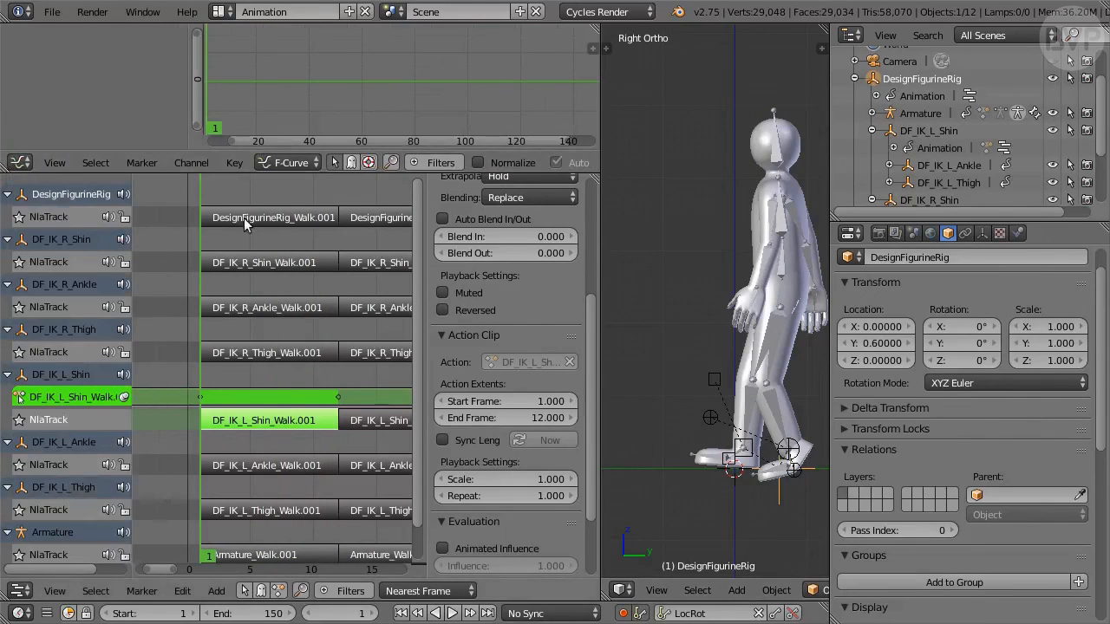
pyautogui.moveTo(273, 154); pyautogui.dragTo(273, 284)
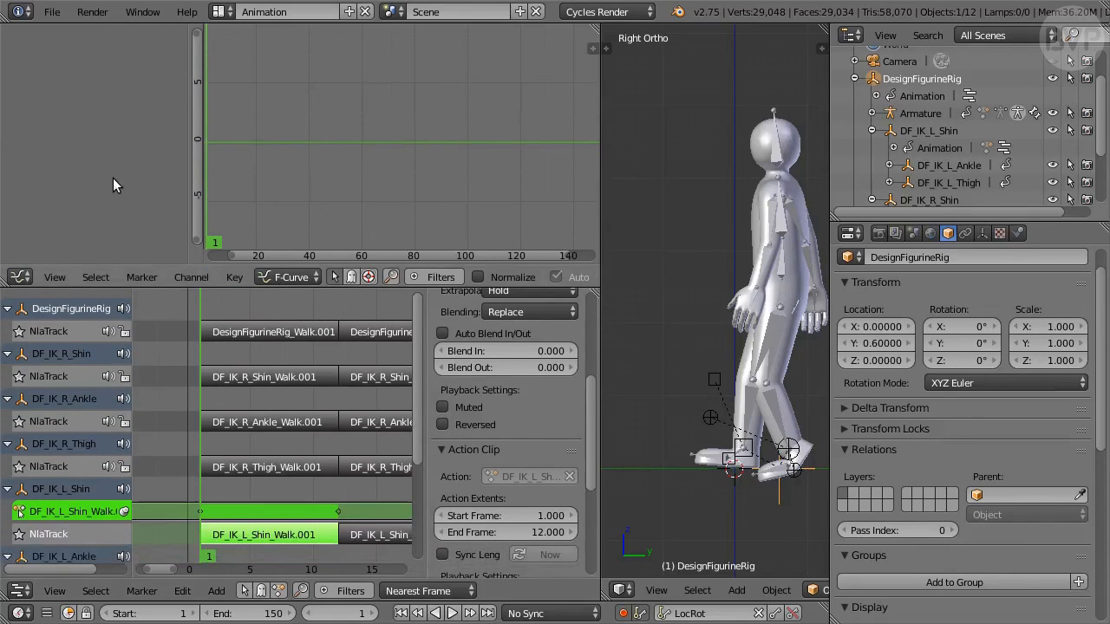
pyautogui.click(20, 276)
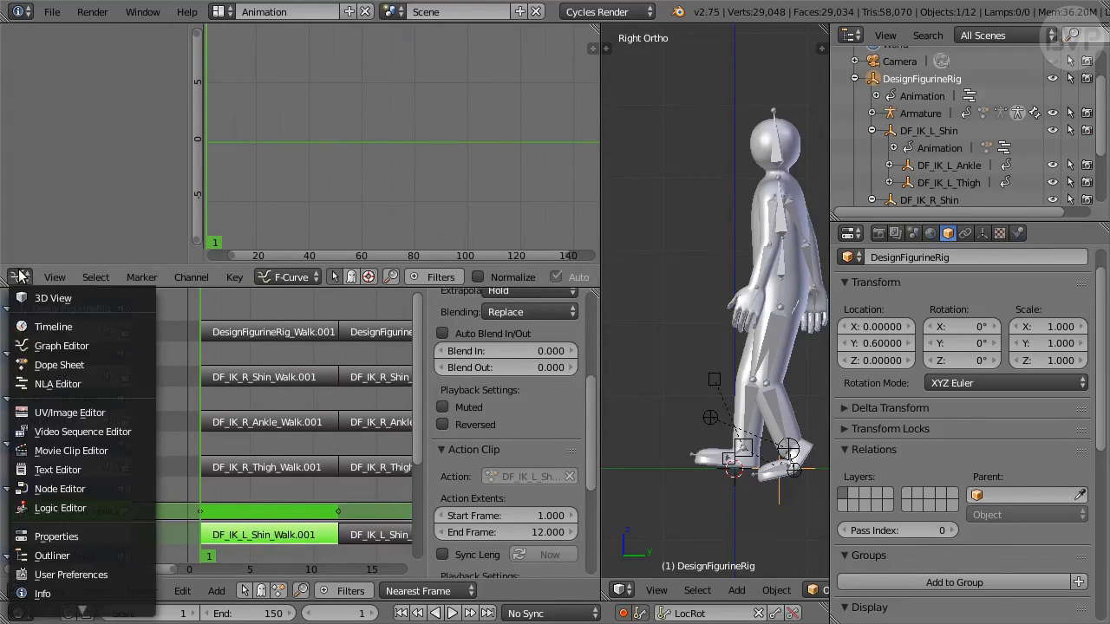
pyautogui.click(54, 365)
pyautogui.click(79, 54)
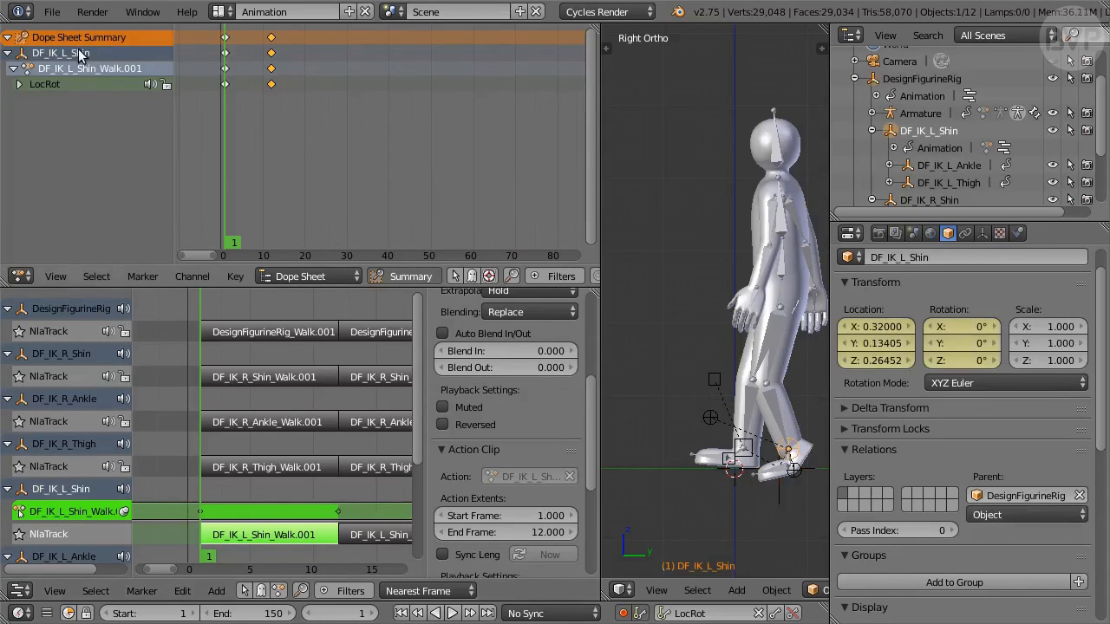
pyautogui.click(20, 276)
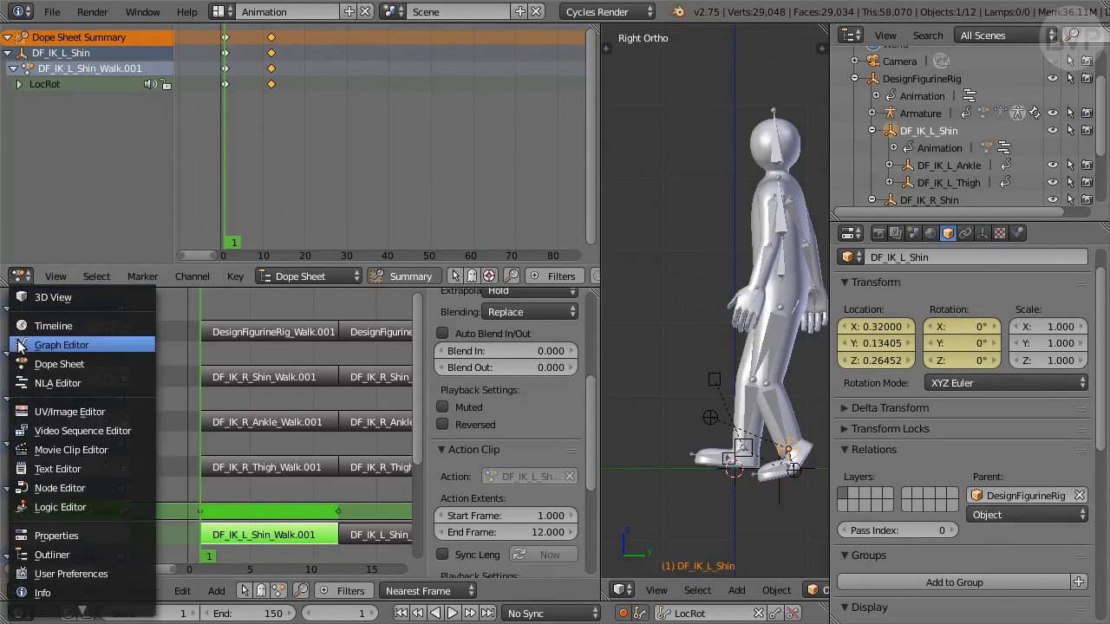
pyautogui.click(59, 345)
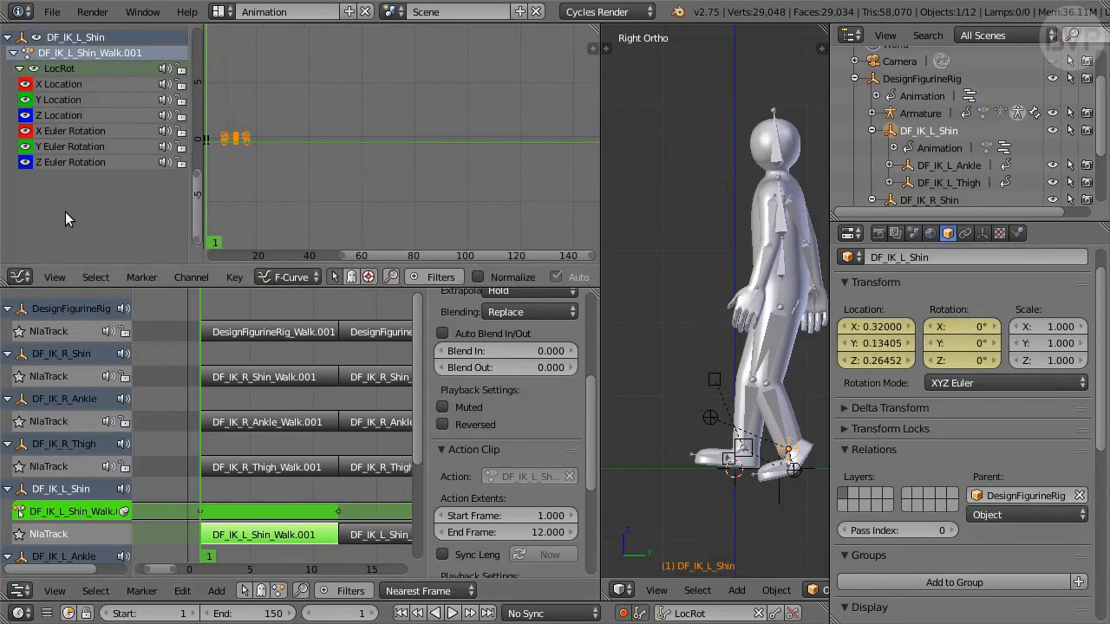
# Frame the shin's curves and show only selected curve keyframes, with the Y Location curve selected
pyautogui.click(68, 99)
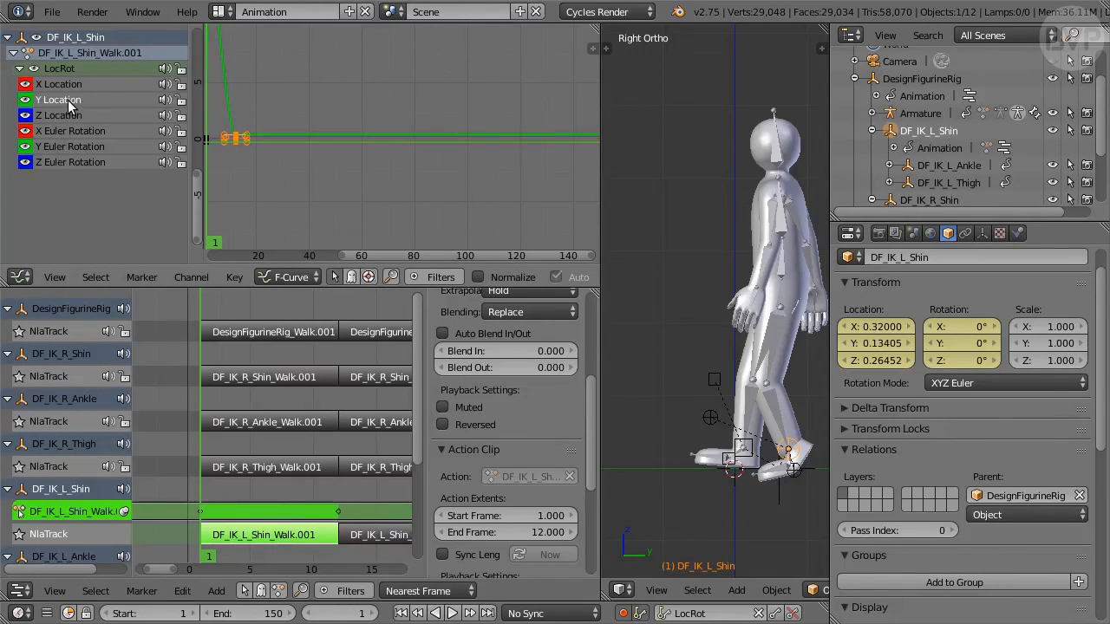
pyautogui.press('a')
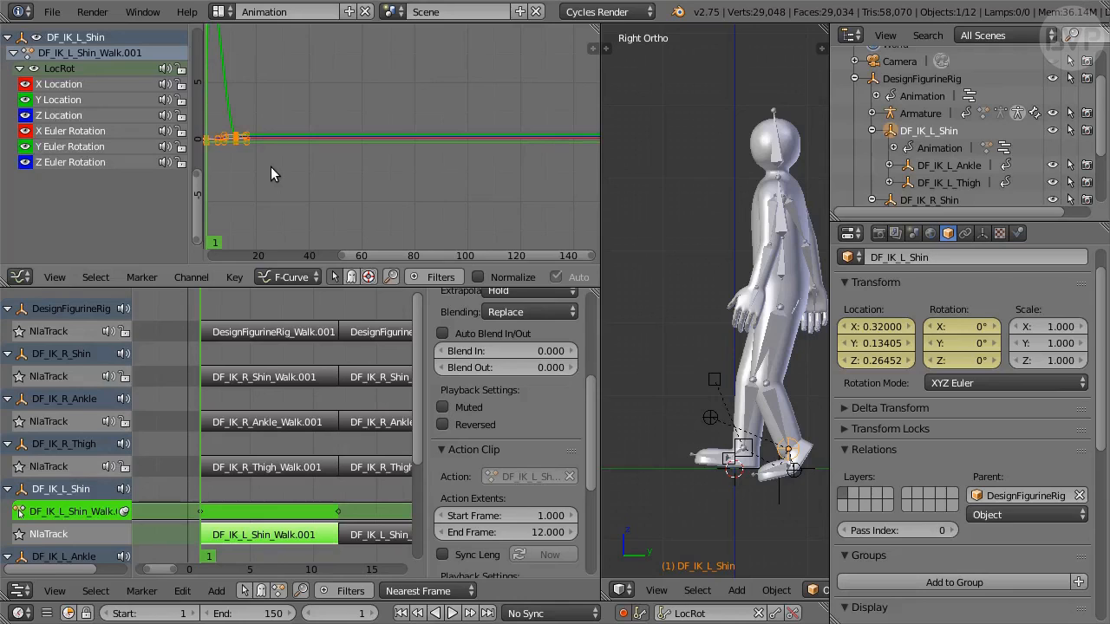
pyautogui.press('KP_Decimal')
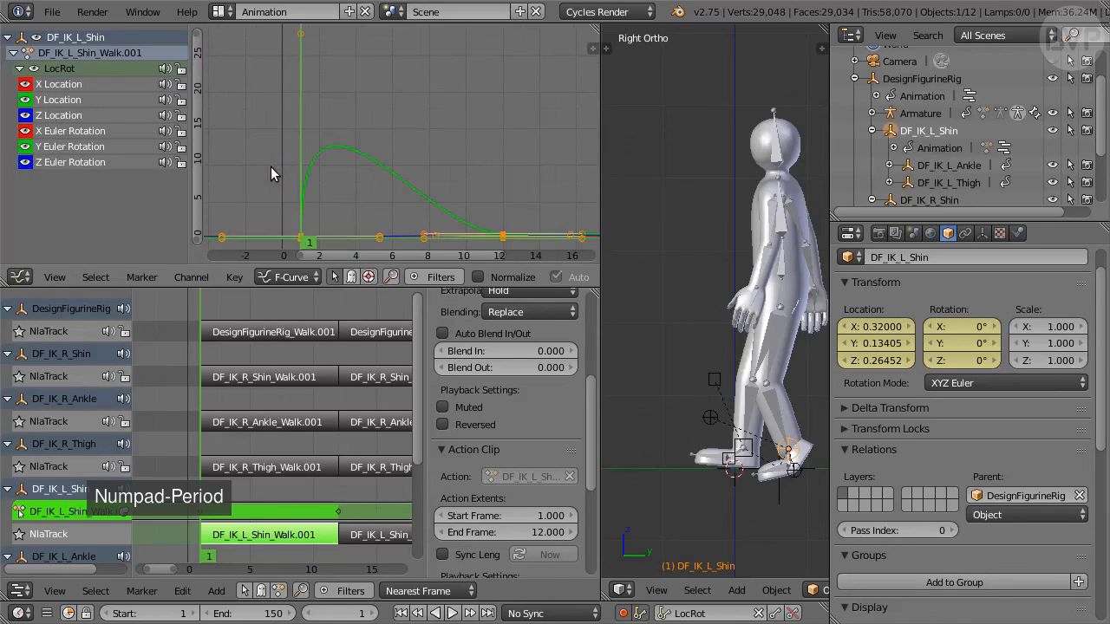
pyautogui.click(54, 276)
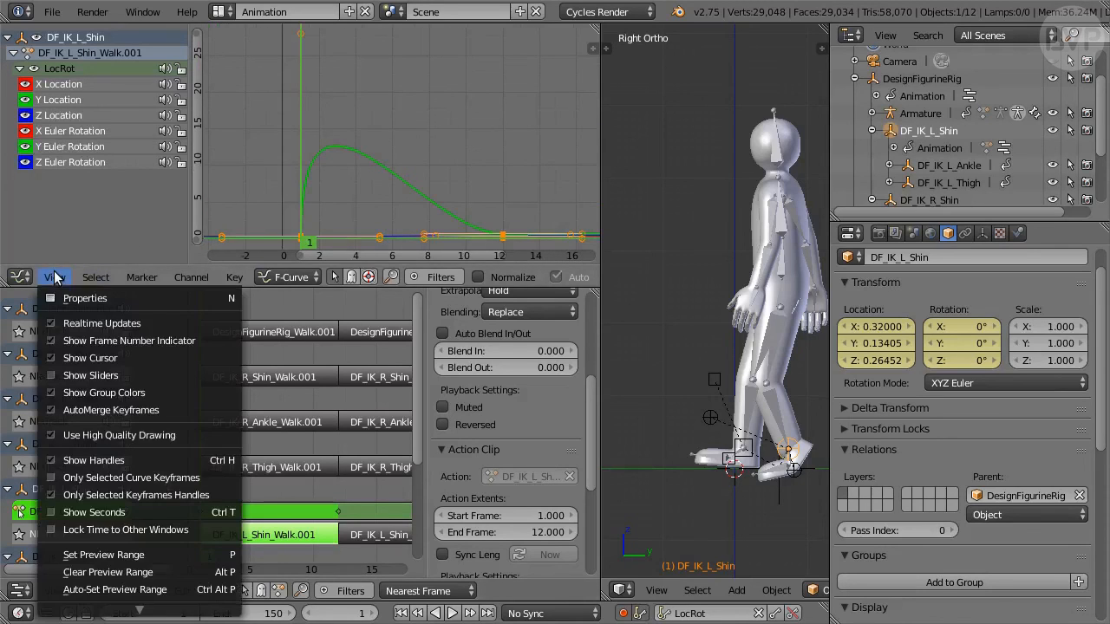
pyautogui.click(172, 482)
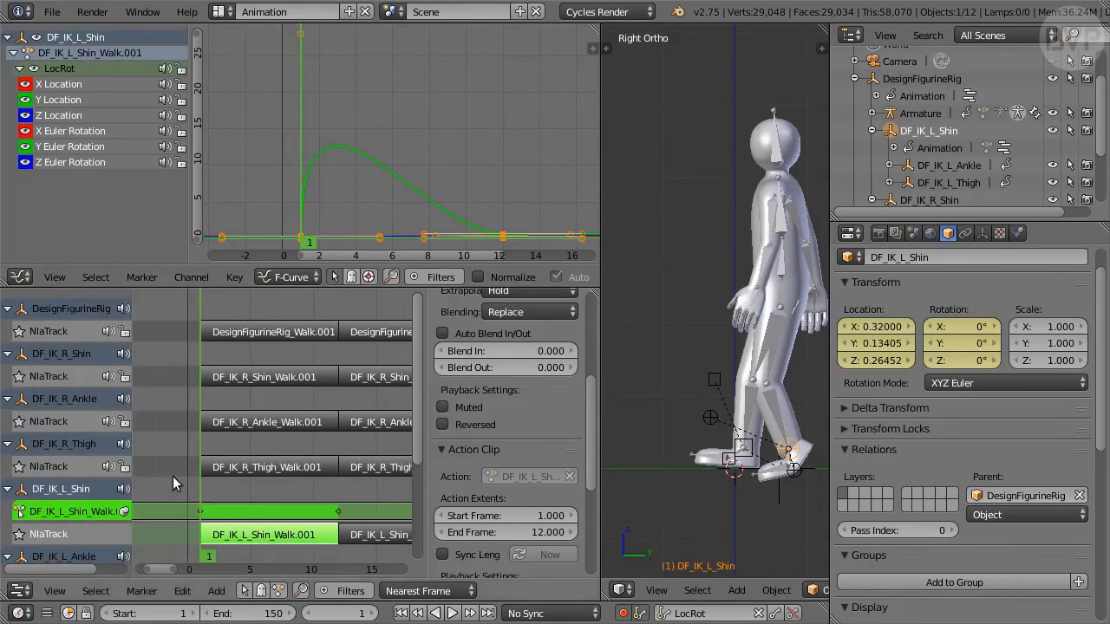
pyautogui.moveTo(393, 215); pyautogui.dragTo(392, 154, button='middle')
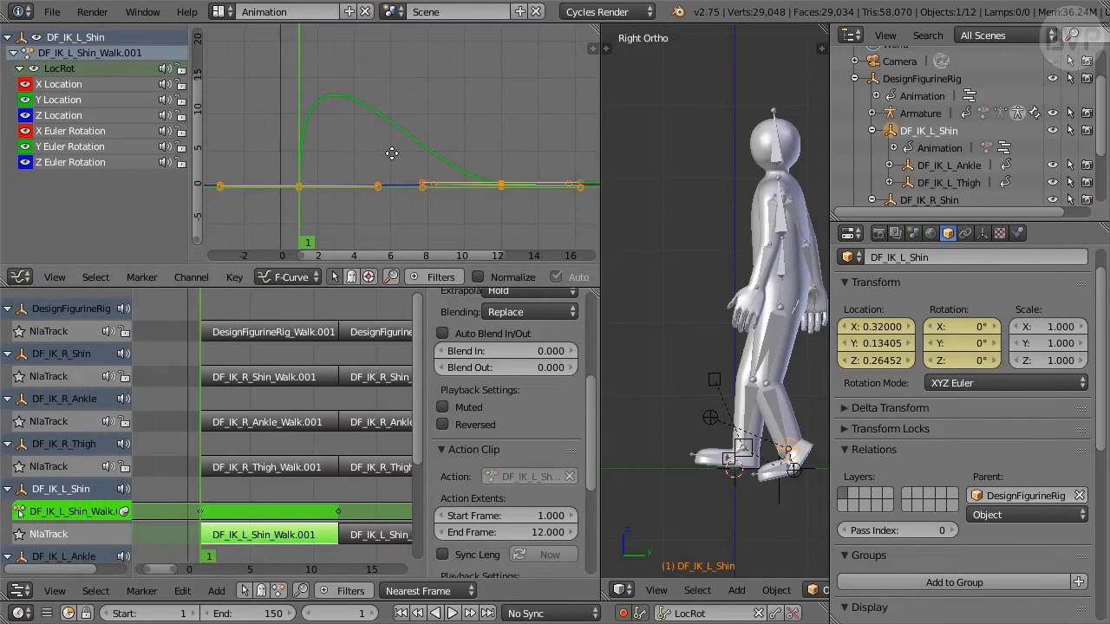
pyautogui.scroll(2, 352, 161)
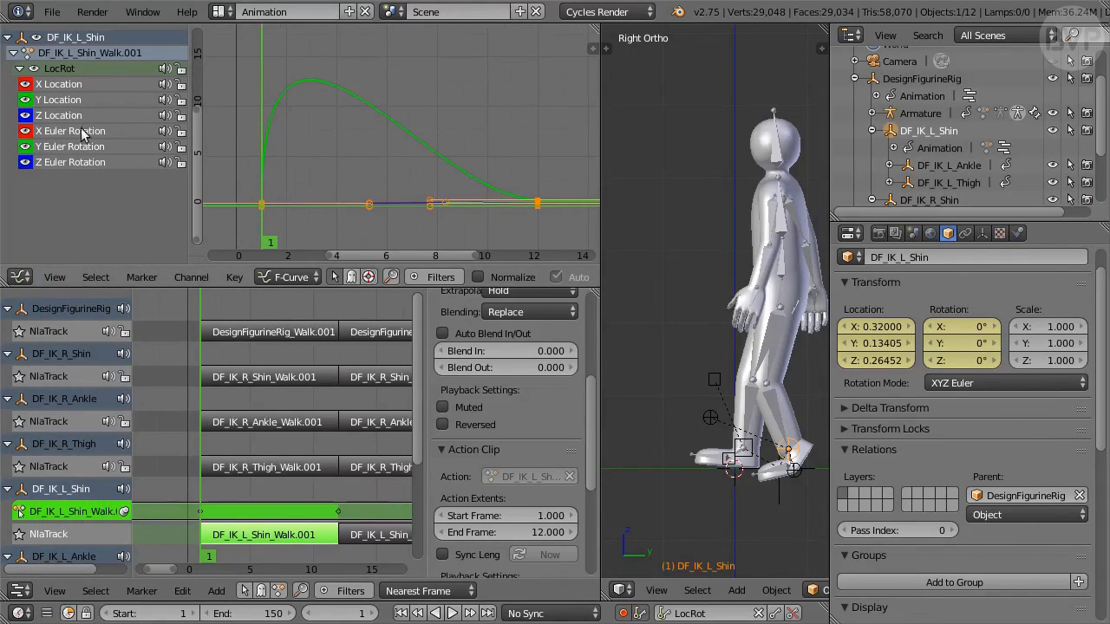
pyautogui.click(65, 103)
pyautogui.scroll(-6, 299, 153)
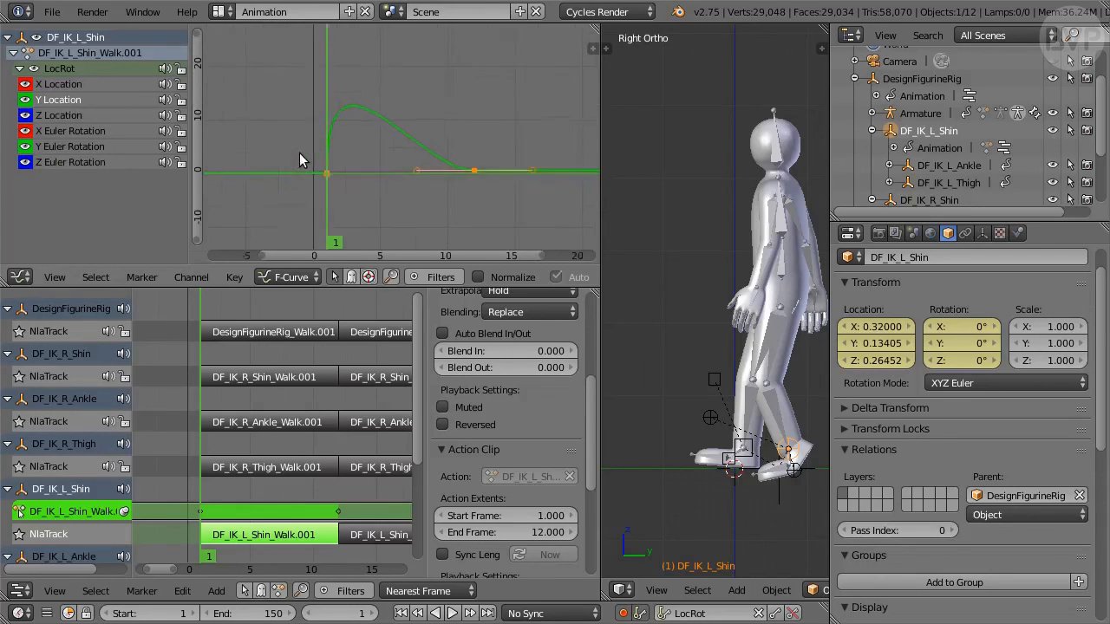
# Lower the outgoing handle of the Y Location curve's frame 1 key so the curve rises smoothly to frame 12, and play the animation
pyautogui.press('g')
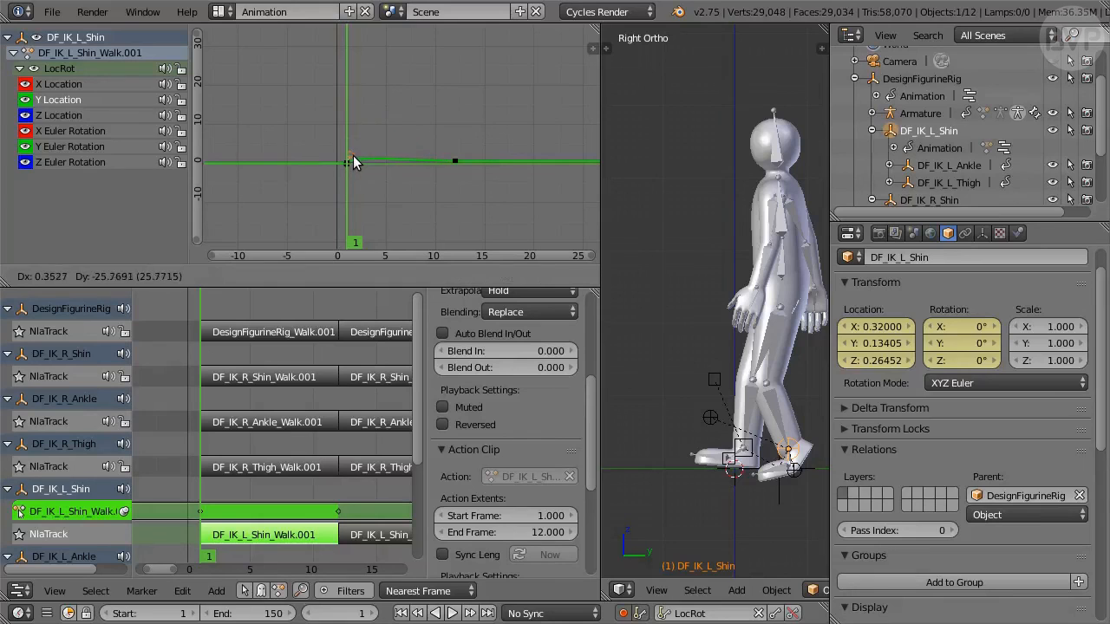
pyautogui.click(353, 156)
pyautogui.scroll(4, 372, 176)
pyautogui.moveTo(198, 34); pyautogui.dragTo(195, 185)
pyautogui.moveTo(199, 240); pyautogui.dragTo(200, 92)
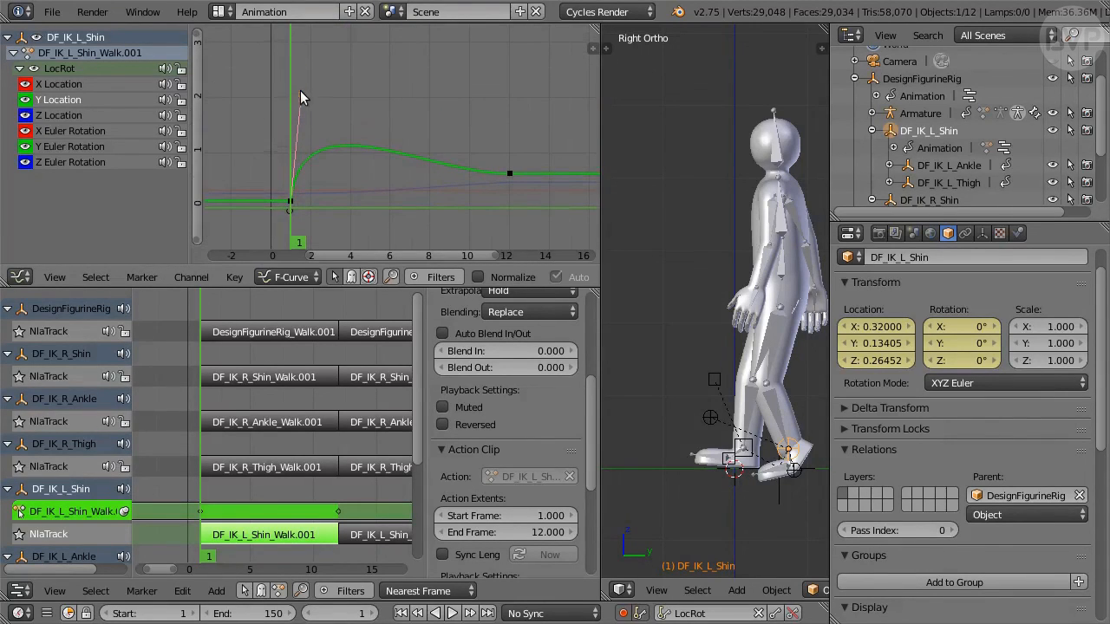
pyautogui.press('g')
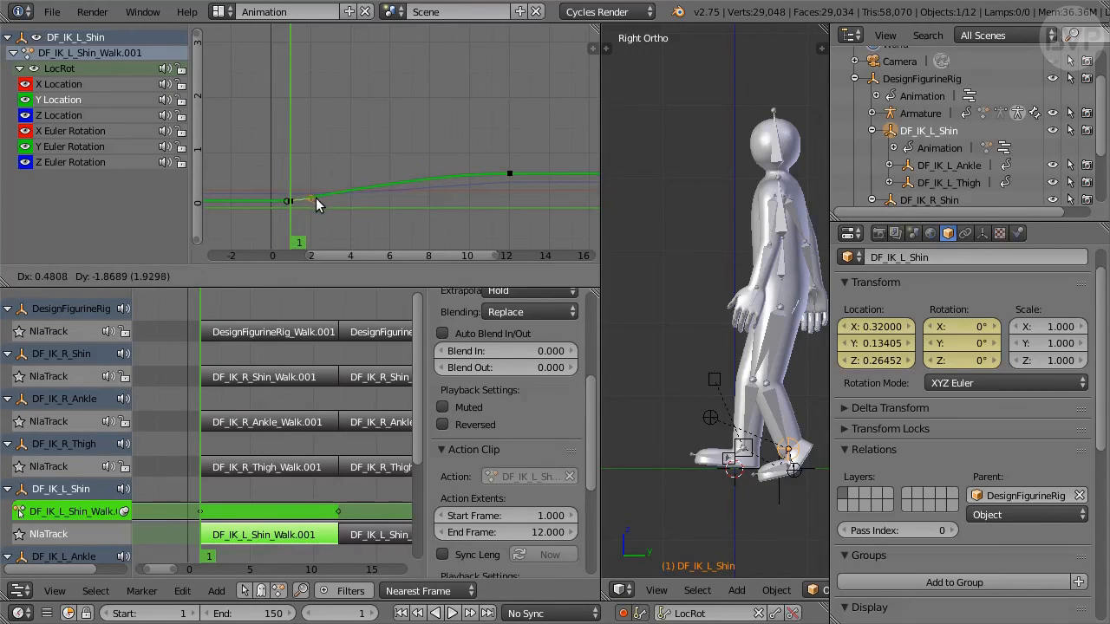
pyautogui.click(320, 192)
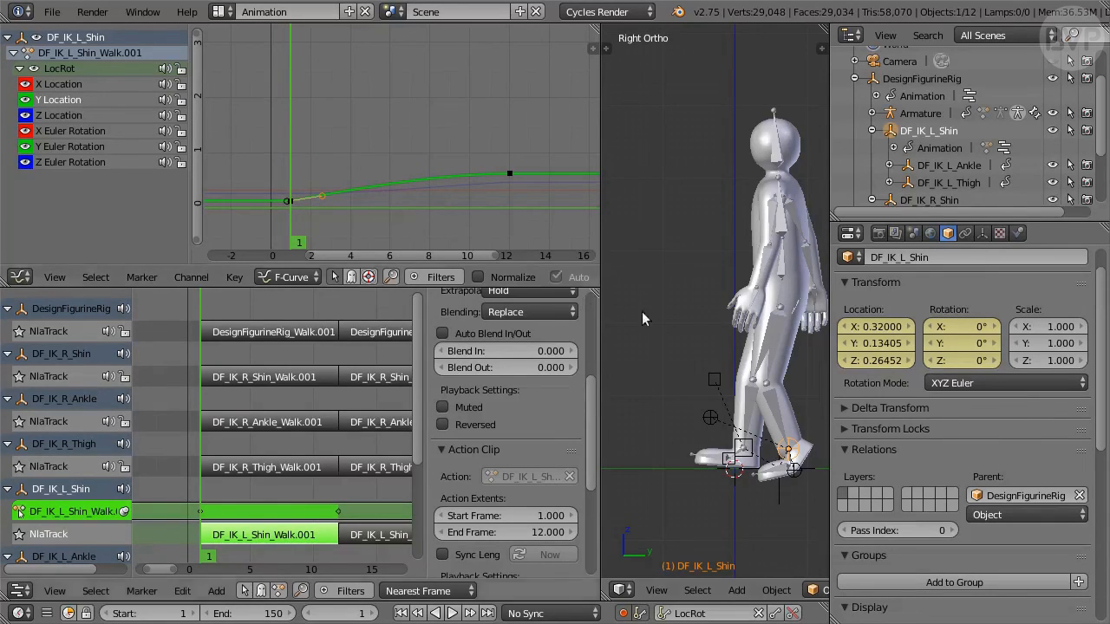
pyautogui.hotkey('alt', 'a')
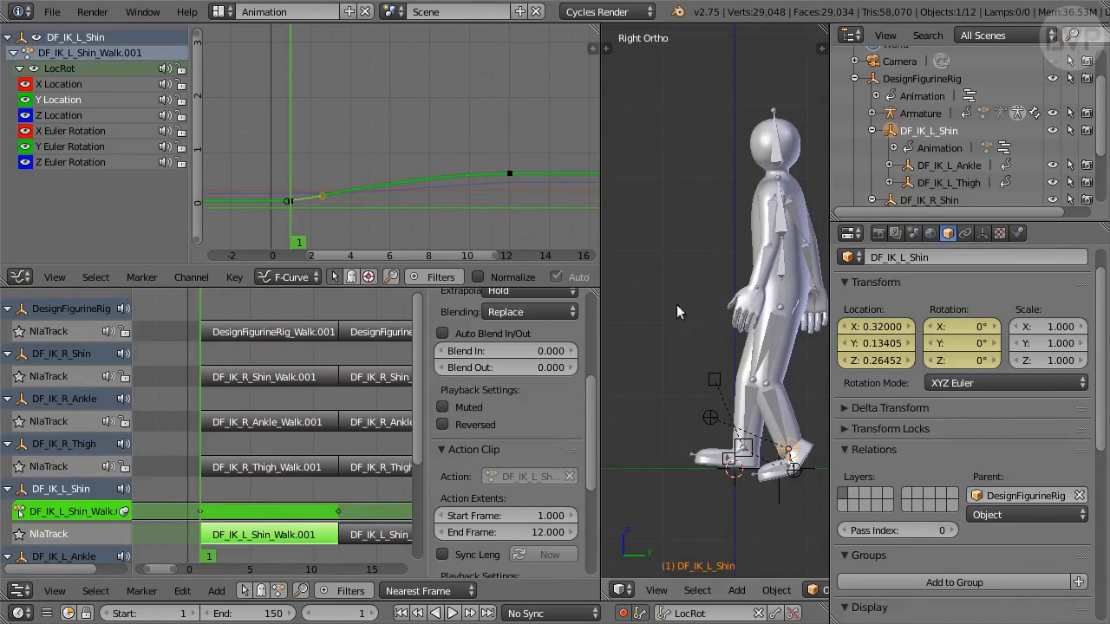
# Switch the Graph Editor area back to the Dope Sheet and enter tweak mode on the DF_IK_L_Ankle_Walk.001 strip
pyautogui.click(14, 276)
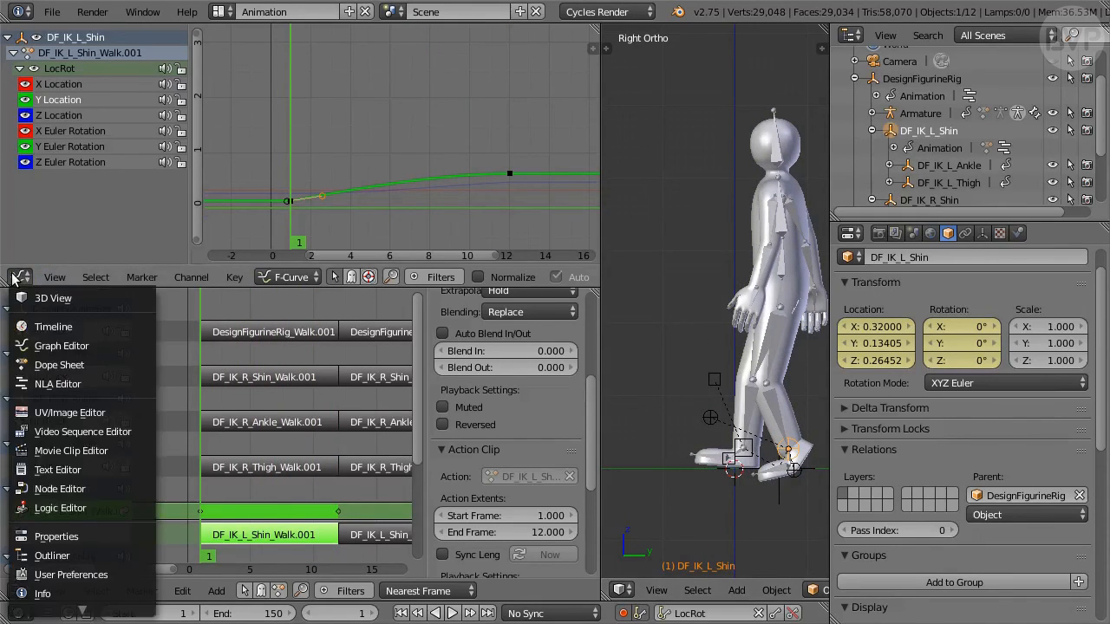
pyautogui.click(106, 370)
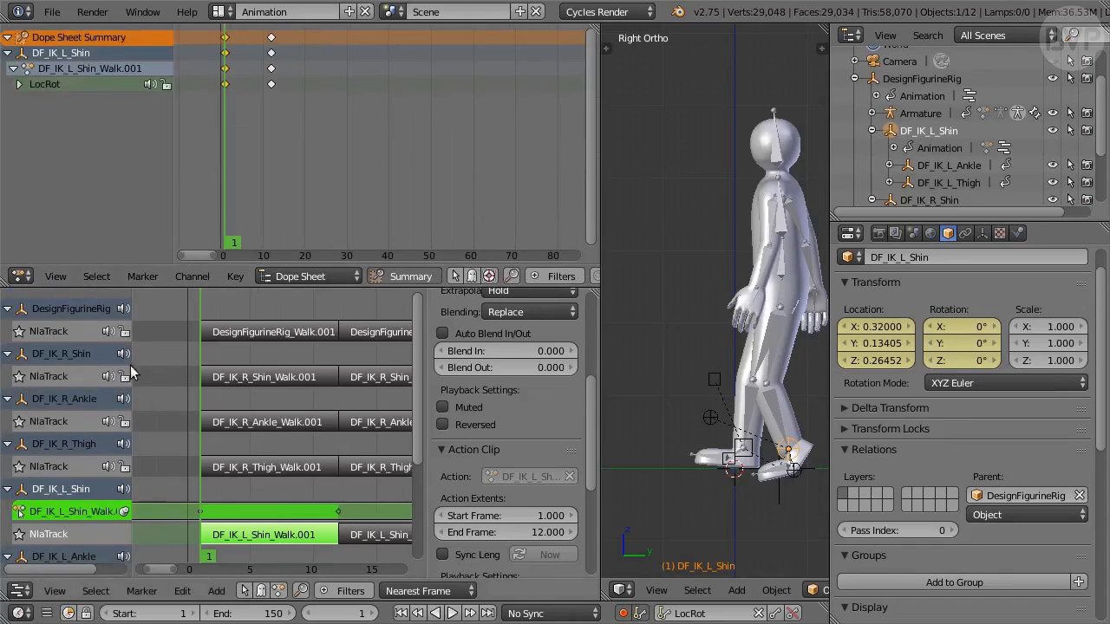
pyautogui.moveTo(415, 351); pyautogui.dragTo(415, 418)
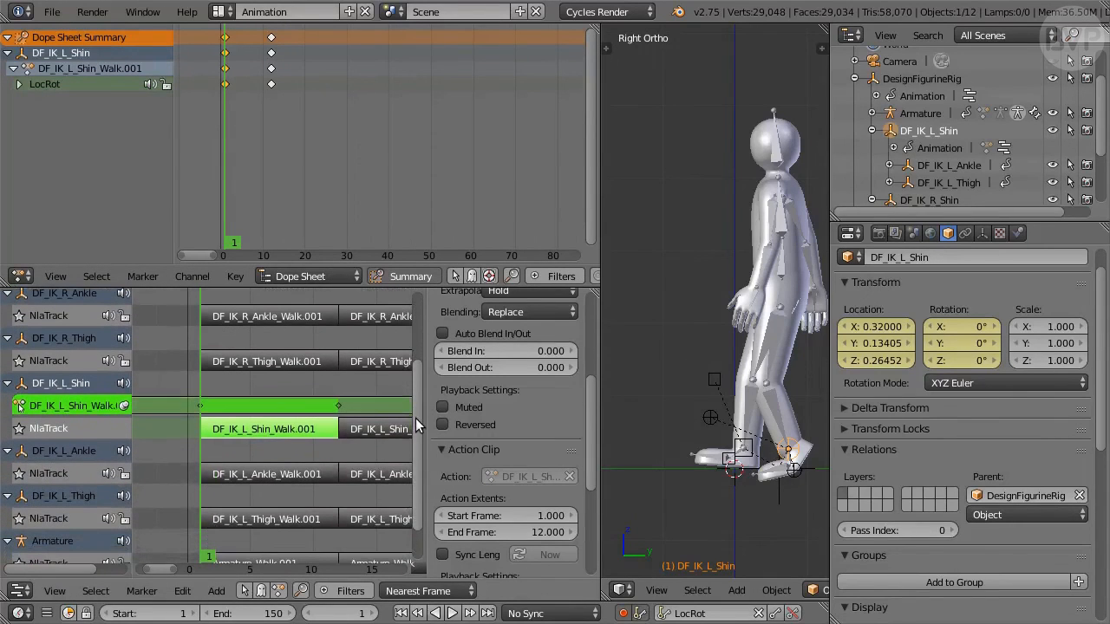
pyautogui.click(279, 471)
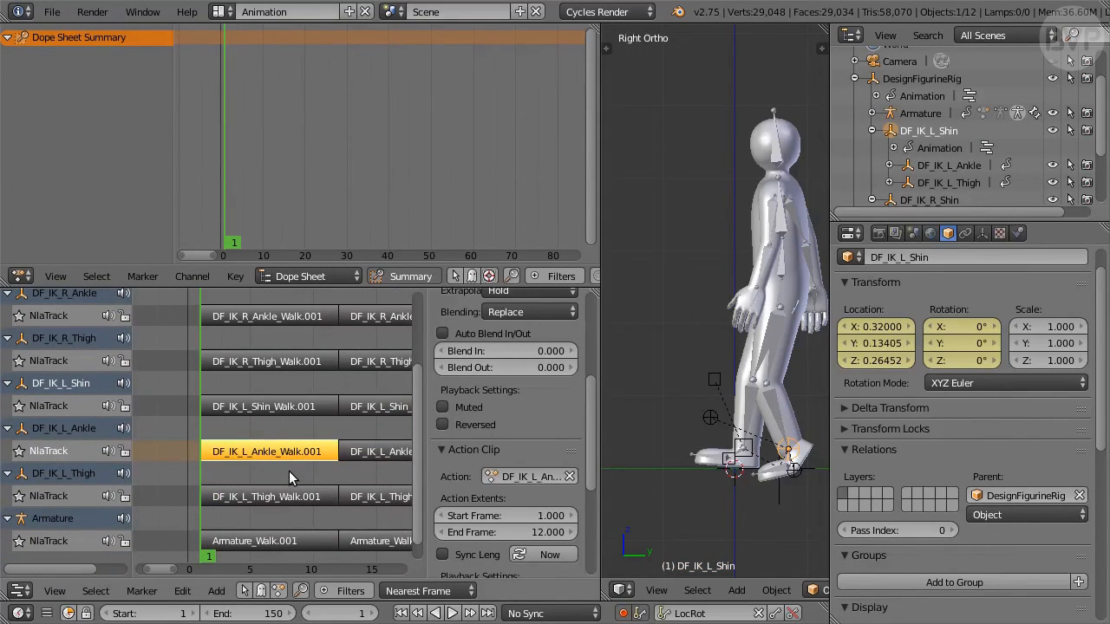
pyautogui.press('Tab')
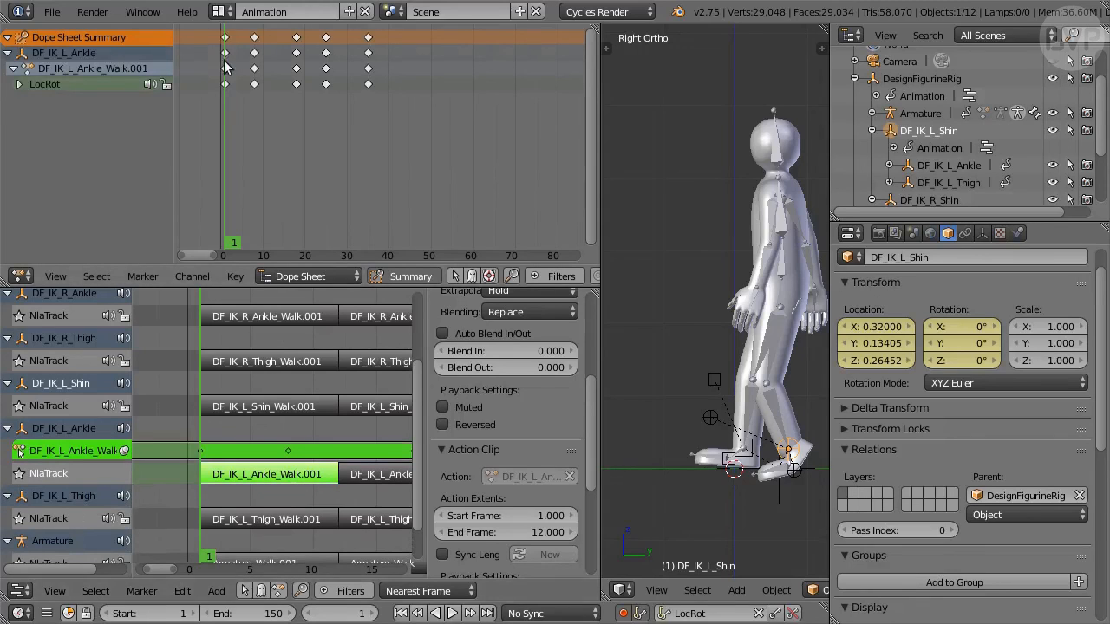
# Delete the first three keyframes of the left ankle action
pyautogui.keyDown('shift'); pyautogui.rightClick(253, 71); pyautogui.keyUp('shift')
pyautogui.press('x')
pyautogui.click(355, 126)
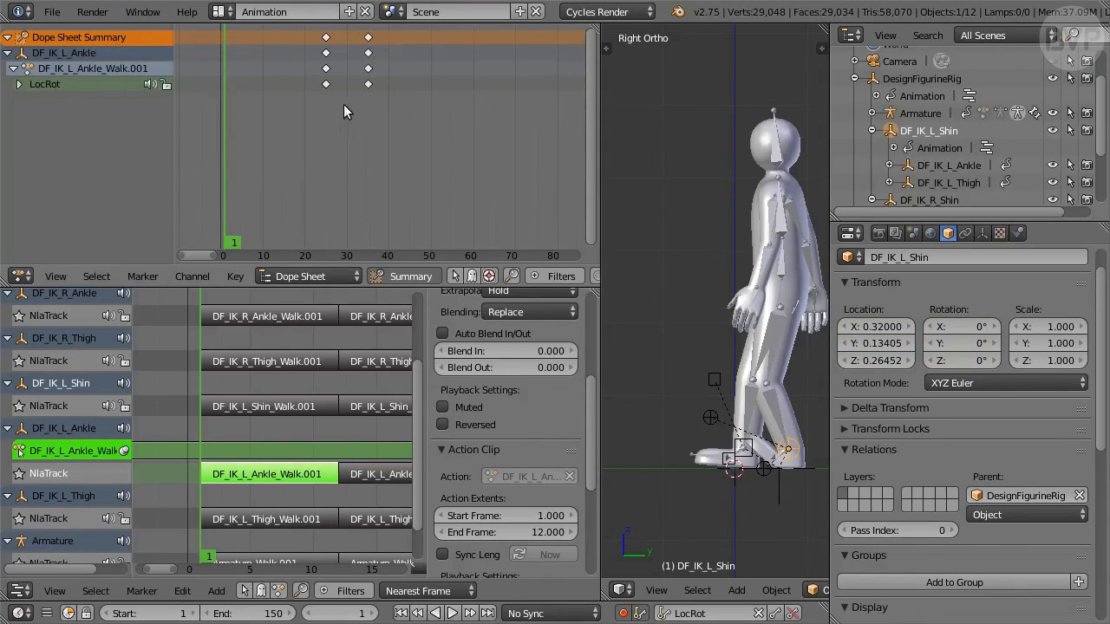
# Snap the left ankle action's two remaining keyframes to the current frame, placing the first at frame 1 and the last at frame 12
pyautogui.hotkey('shift', 's')
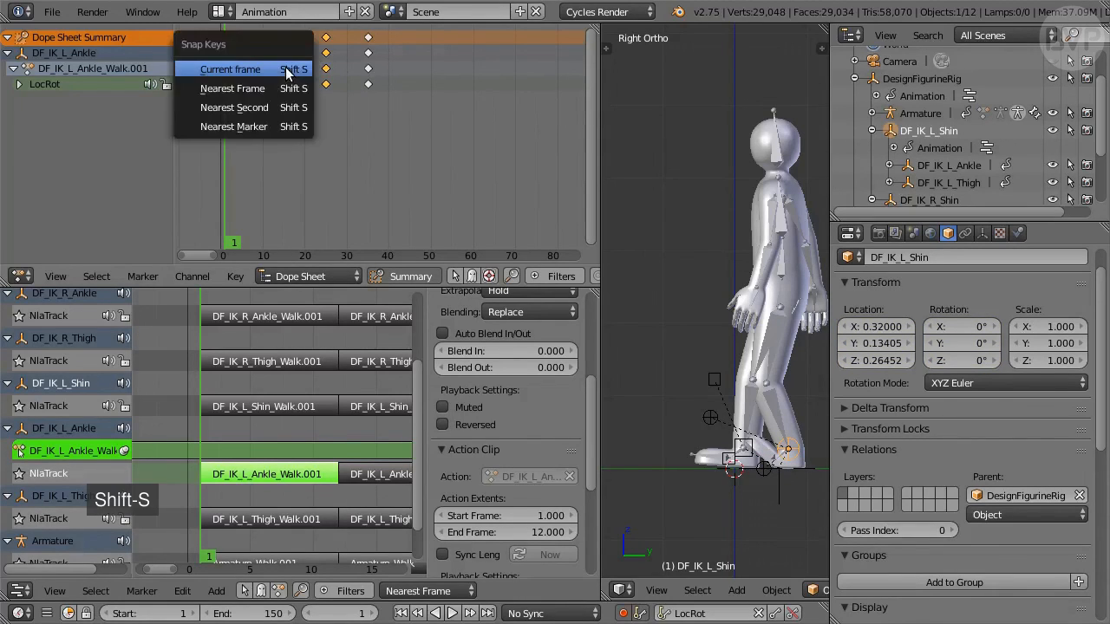
pyautogui.click(272, 72)
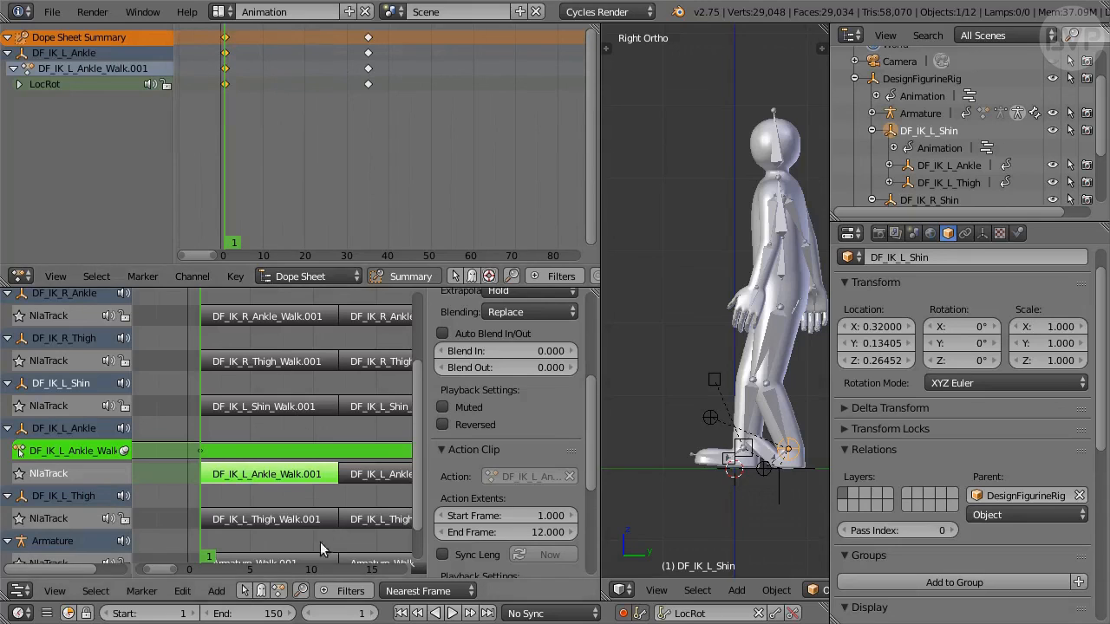
pyautogui.click(356, 614)
pyautogui.write('12')
pyautogui.press('Return')
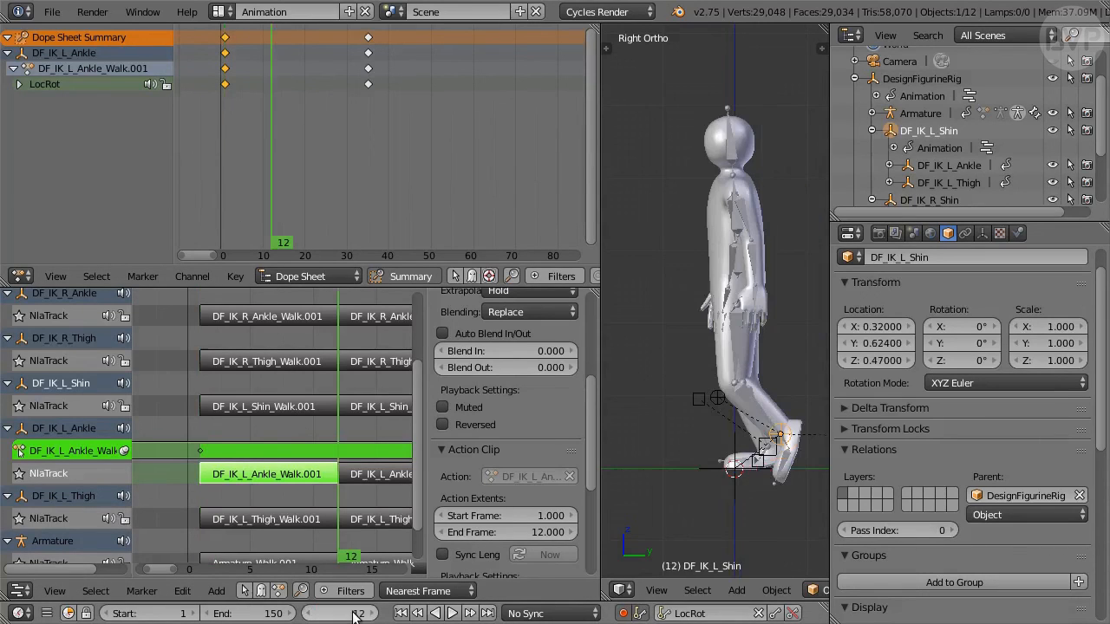
pyautogui.click(368, 68)
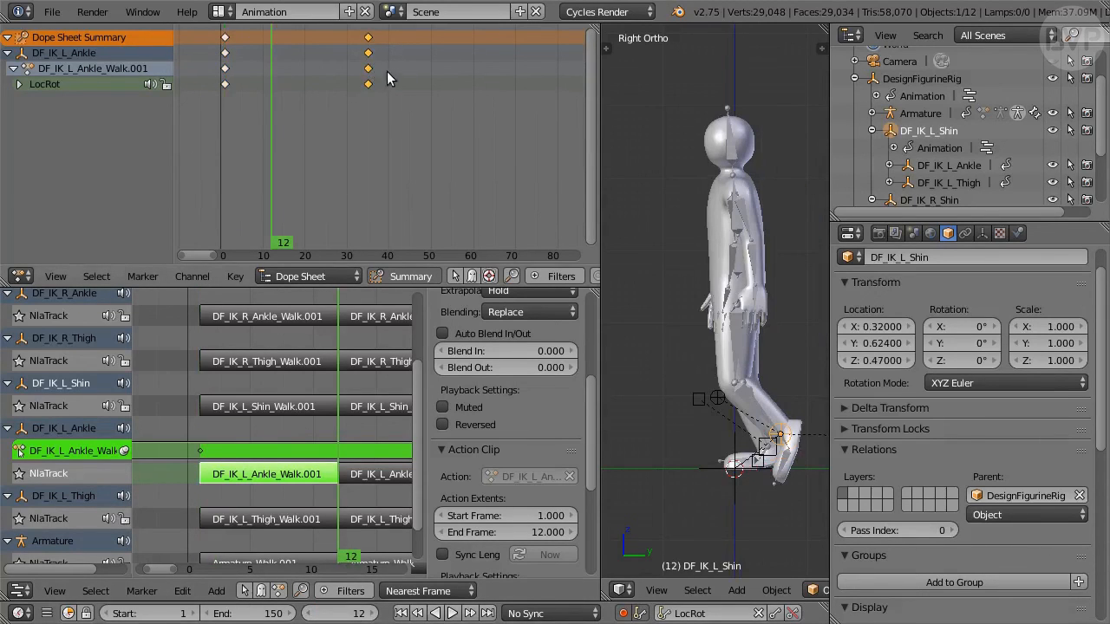
pyautogui.hotkey('shift', 's')
pyautogui.click(381, 77)
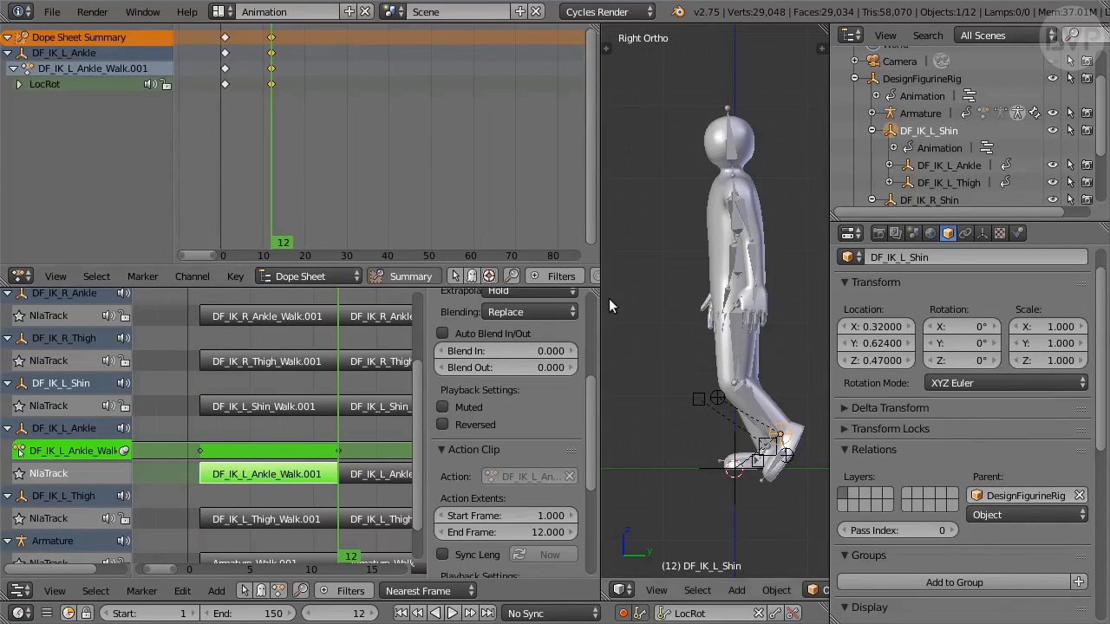
# Play the animation from frame 1 and step through the frames to check the left foot's motion
pyautogui.hotkey('shift', 'Left')
pyautogui.hotkey('alt', 'a')
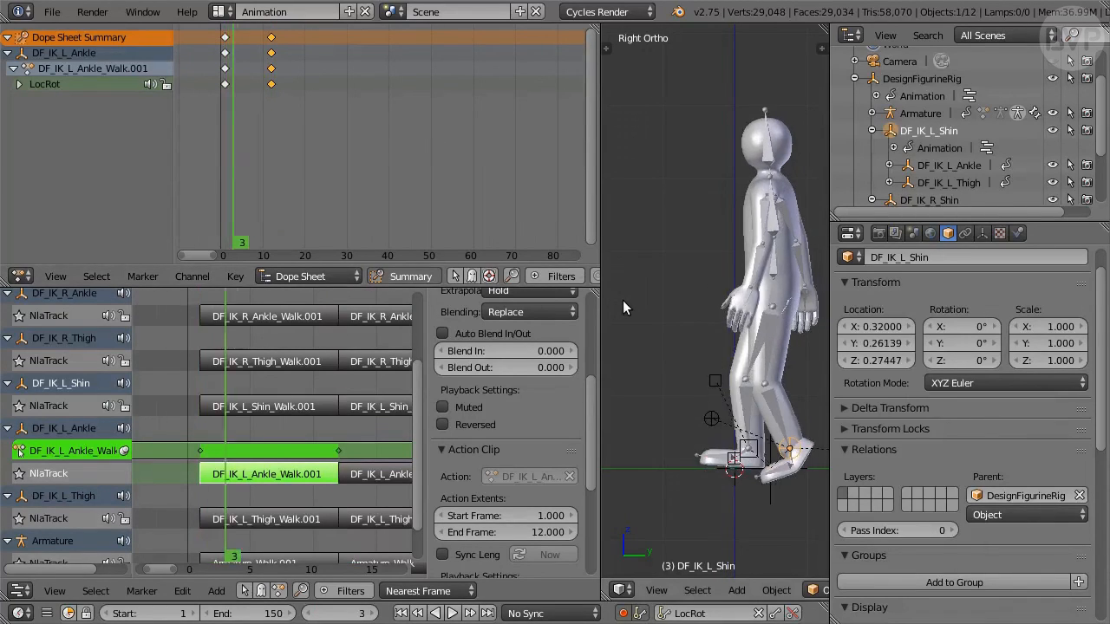
pyautogui.press('Left')
pyautogui.press('Left')
pyautogui.press('Left')
pyautogui.press('Left')
pyautogui.press('Left')
pyautogui.press('Left')
pyautogui.press('Left')
pyautogui.press('Left')
pyautogui.press('Left')
pyautogui.press('Left')
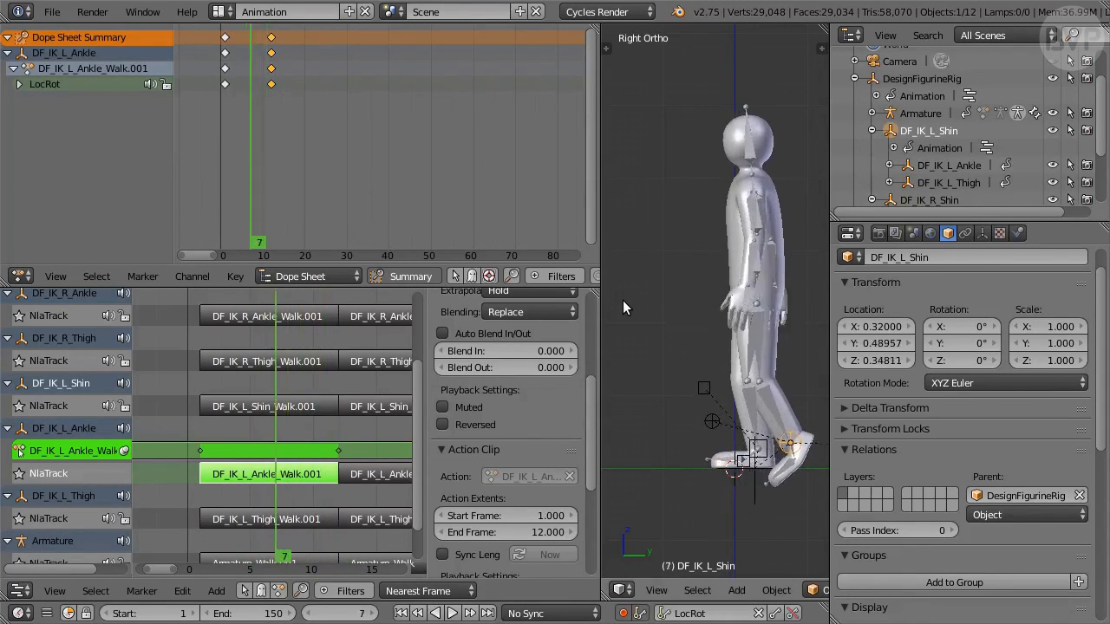
# Select DF_IK_L_Ankle, switch the Dope Sheet area to the Graph Editor and select the ankle's Y Location curve
pyautogui.click(77, 50)
pyautogui.click(21, 275)
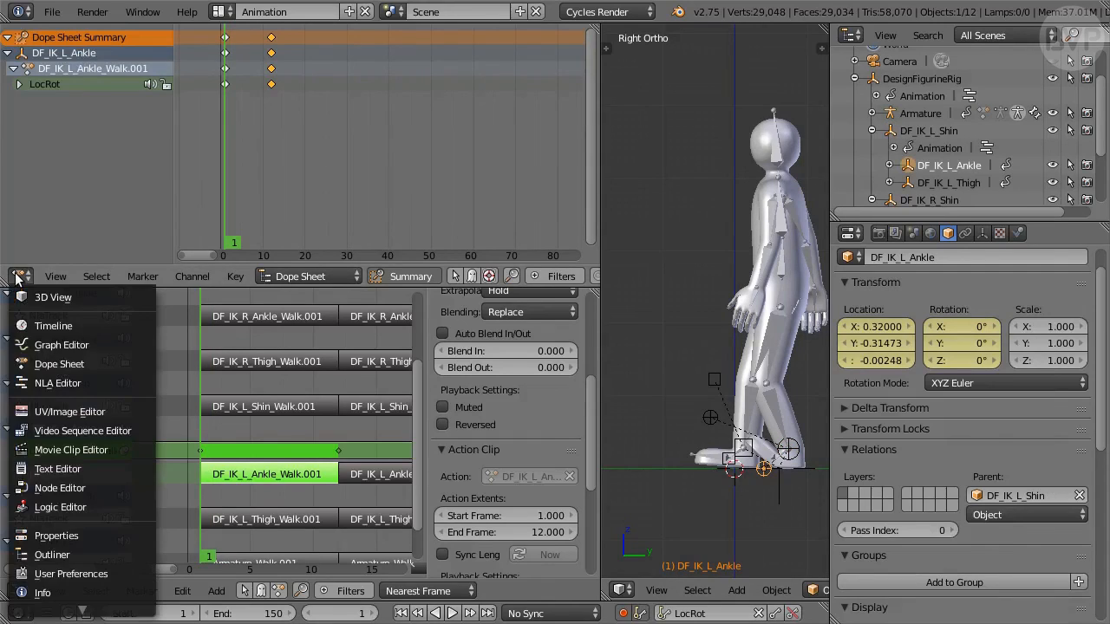
pyautogui.click(105, 343)
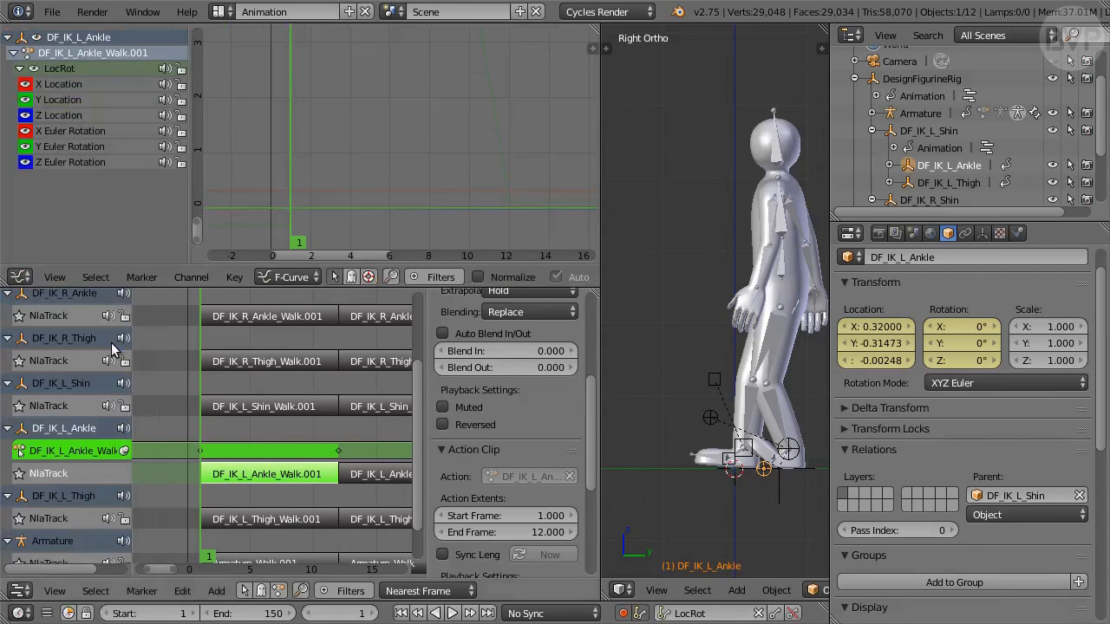
pyautogui.click(66, 101)
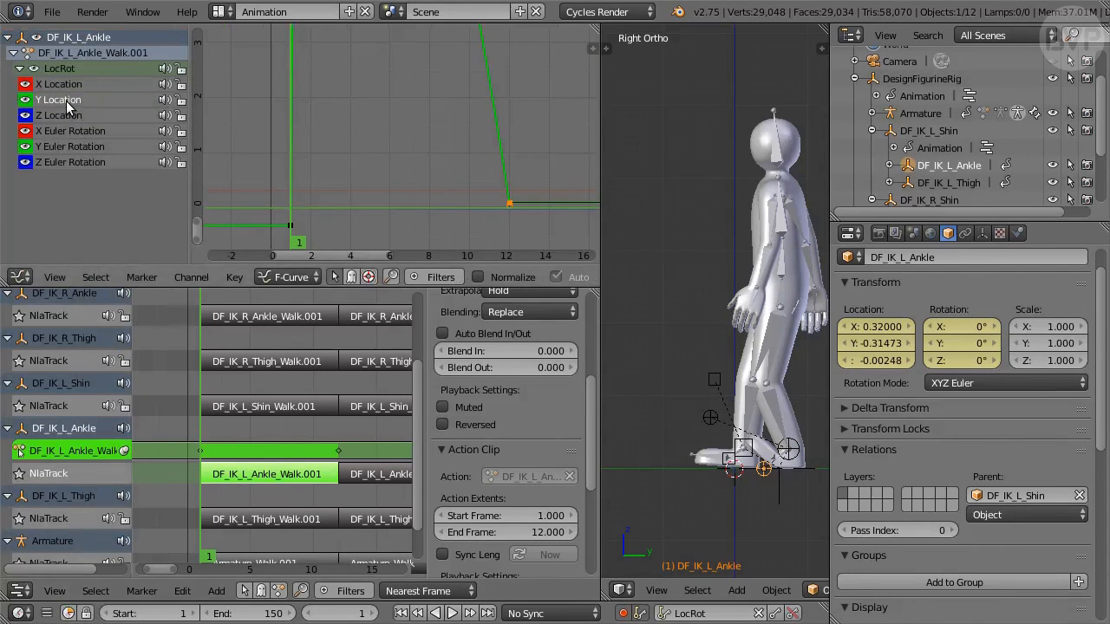
# Lower the outgoing handle of the ankle Y Location curve's frame 1 key so the curve rises gently to frame 12
pyautogui.scroll(-5, 346, 116)
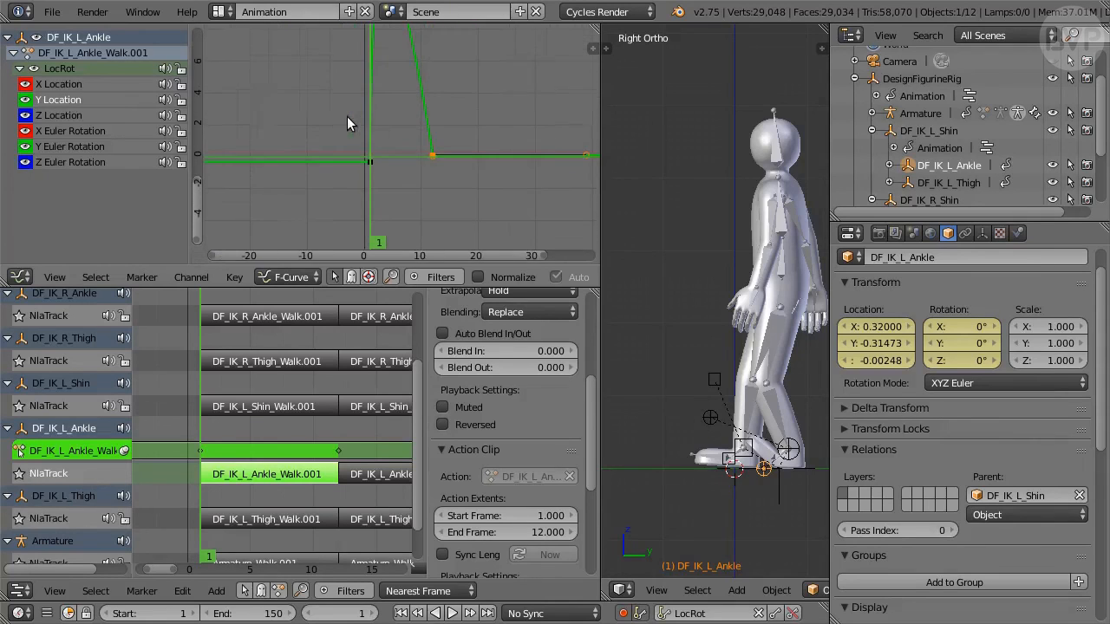
pyautogui.scroll(-4, 347, 116)
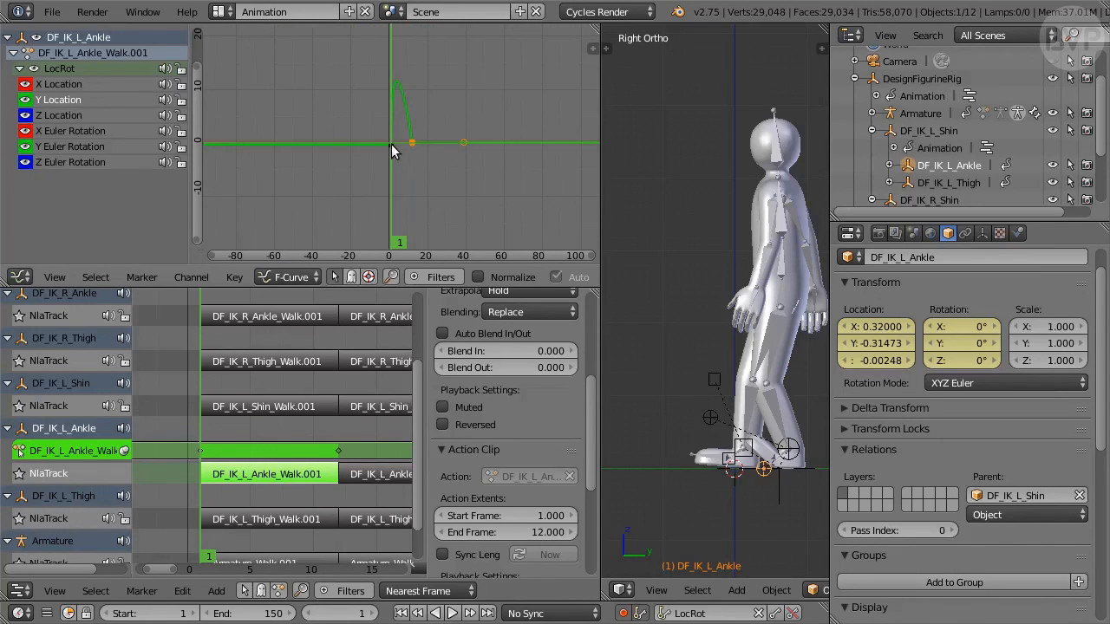
pyautogui.scroll(-3, 423, 95)
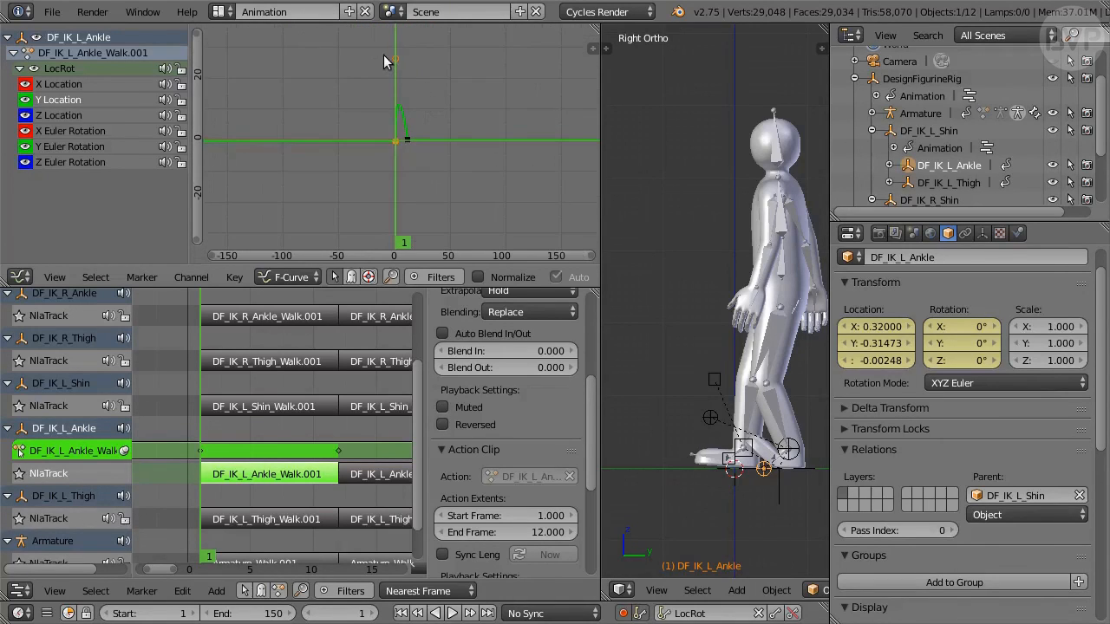
pyautogui.rightClick(397, 57)
pyautogui.press('g')
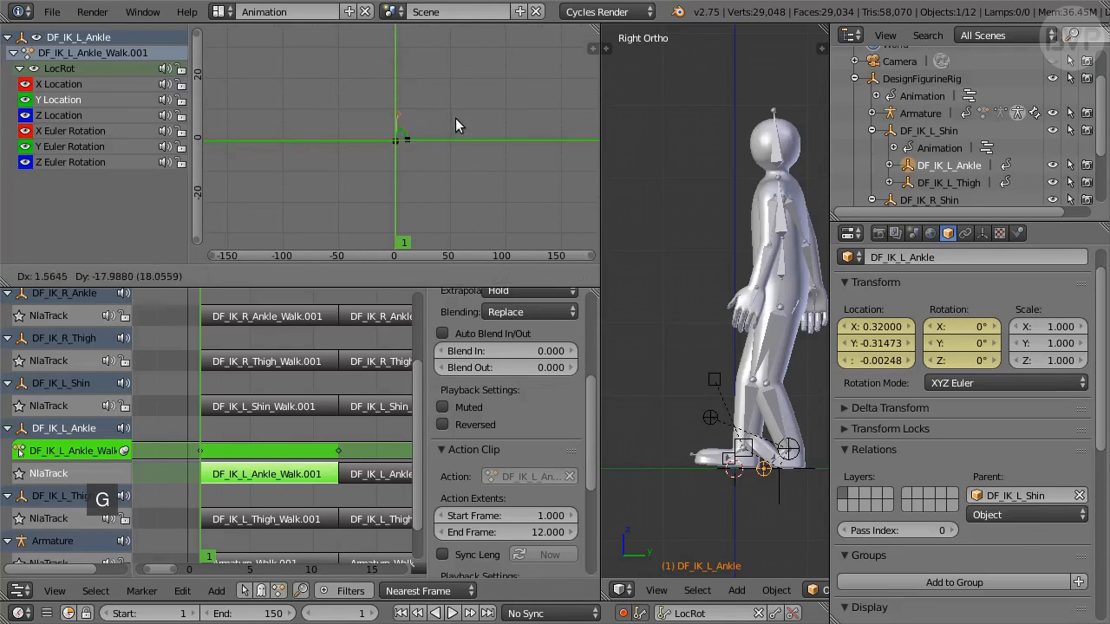
pyautogui.click(457, 136)
pyautogui.scroll(9, 449, 138)
pyautogui.scroll(4, 449, 138)
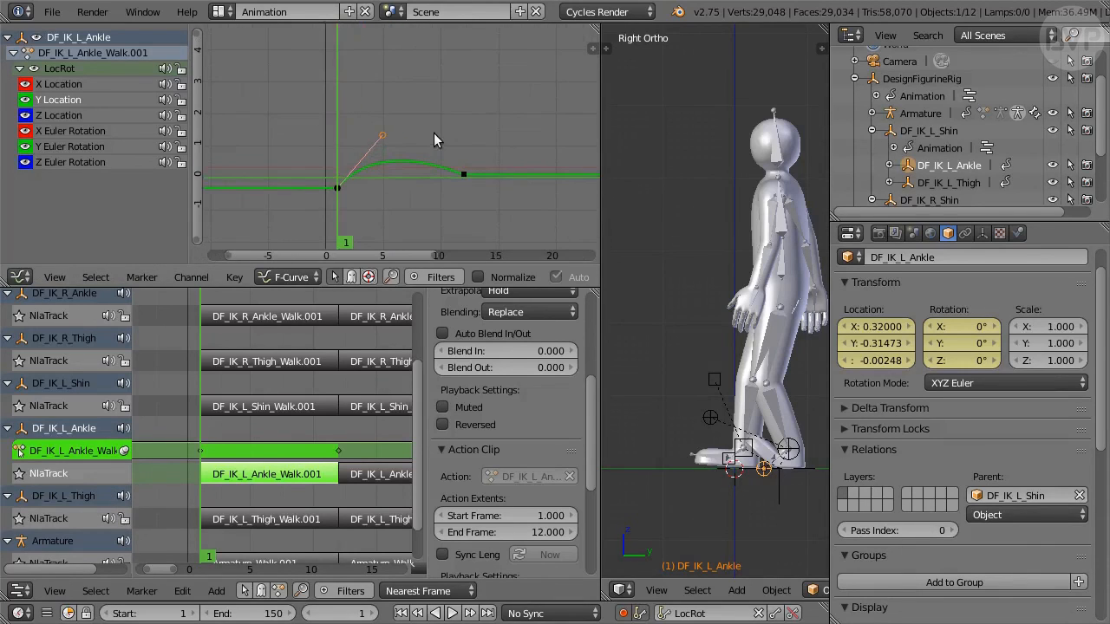
pyautogui.press('g')
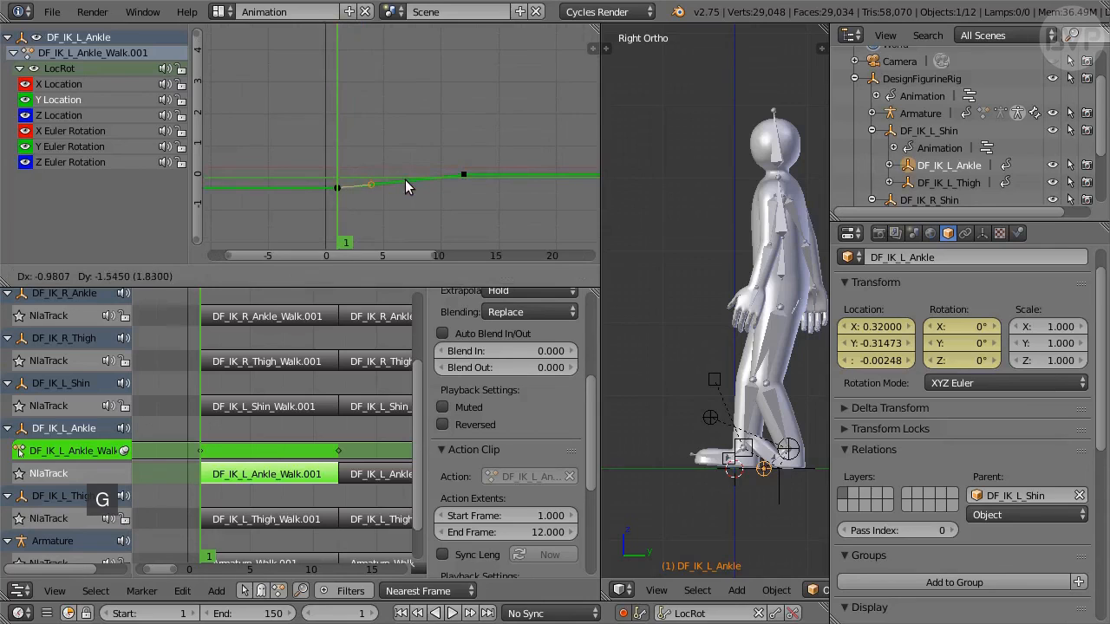
pyautogui.click(405, 180)
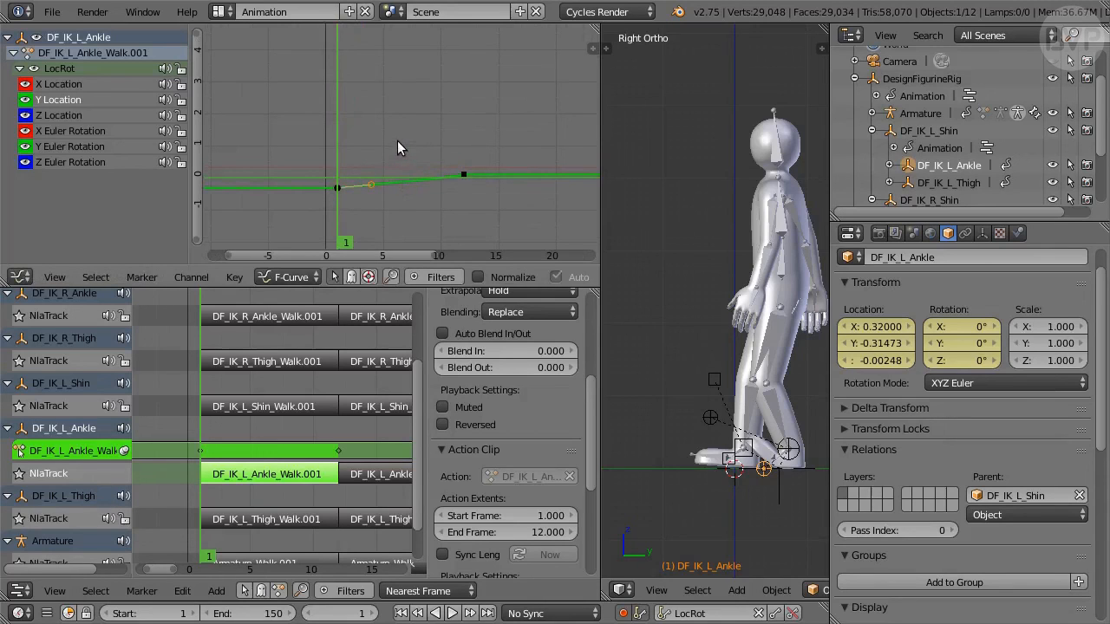
# Switch the Graph Editor area back to the Dope Sheet and play the animation to check the smoothed ankle motion
pyautogui.click(21, 277)
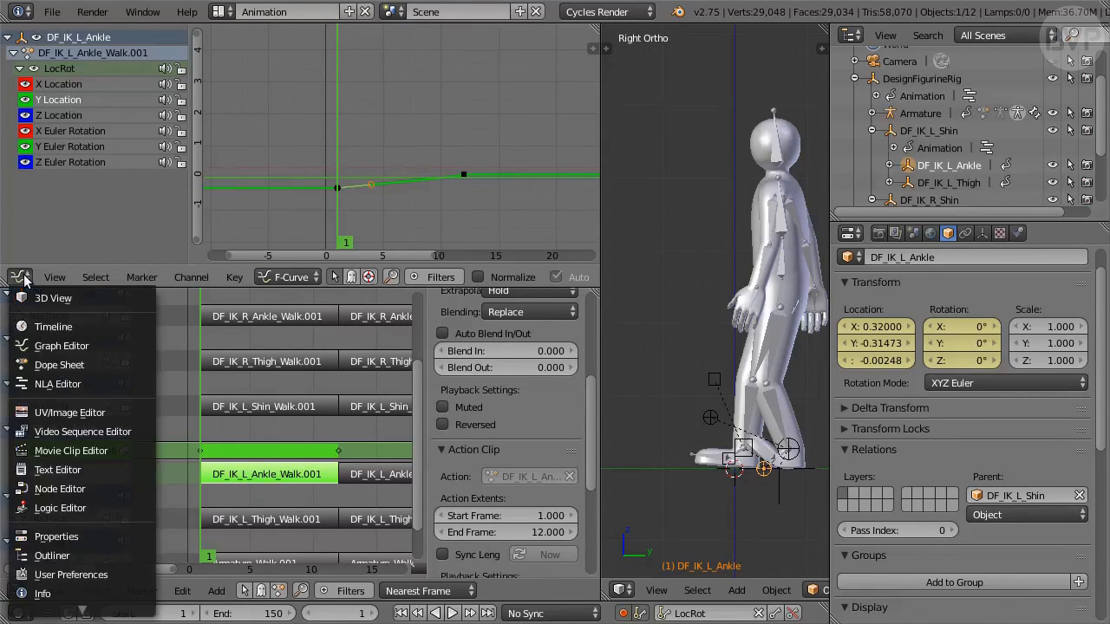
pyautogui.click(98, 365)
pyautogui.hotkey('alt', 'a')
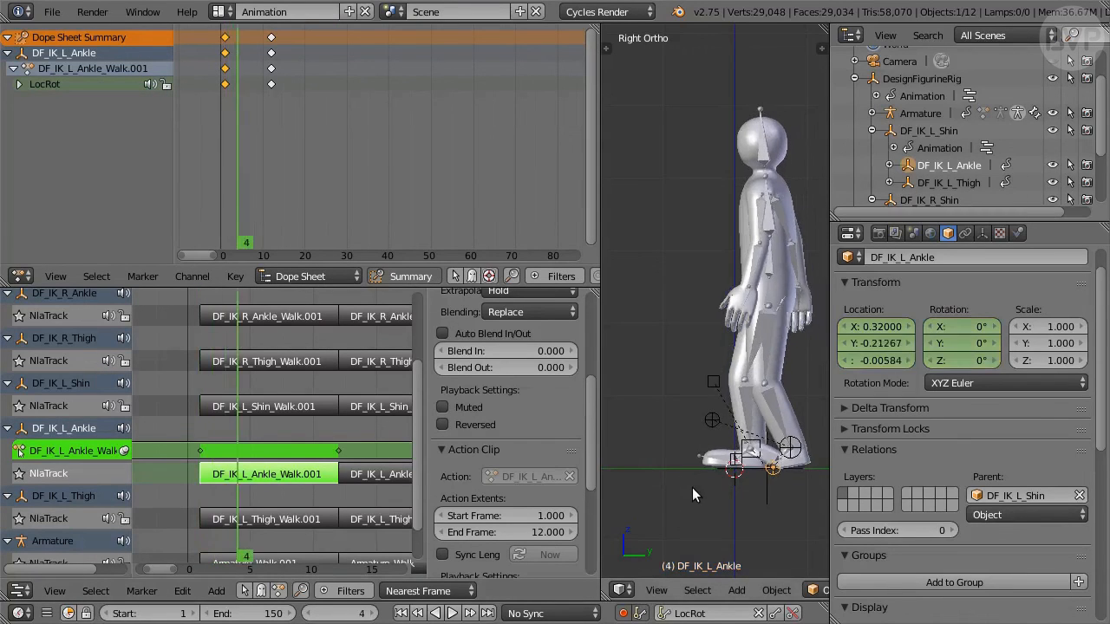
pyautogui.press('Left')
pyautogui.press('Left')
pyautogui.press('Left')
pyautogui.press('Left')
pyautogui.press('Left')
pyautogui.press('Left')
pyautogui.press('Left')
pyautogui.press('Left')
pyautogui.press('Left')
pyautogui.press('Left')
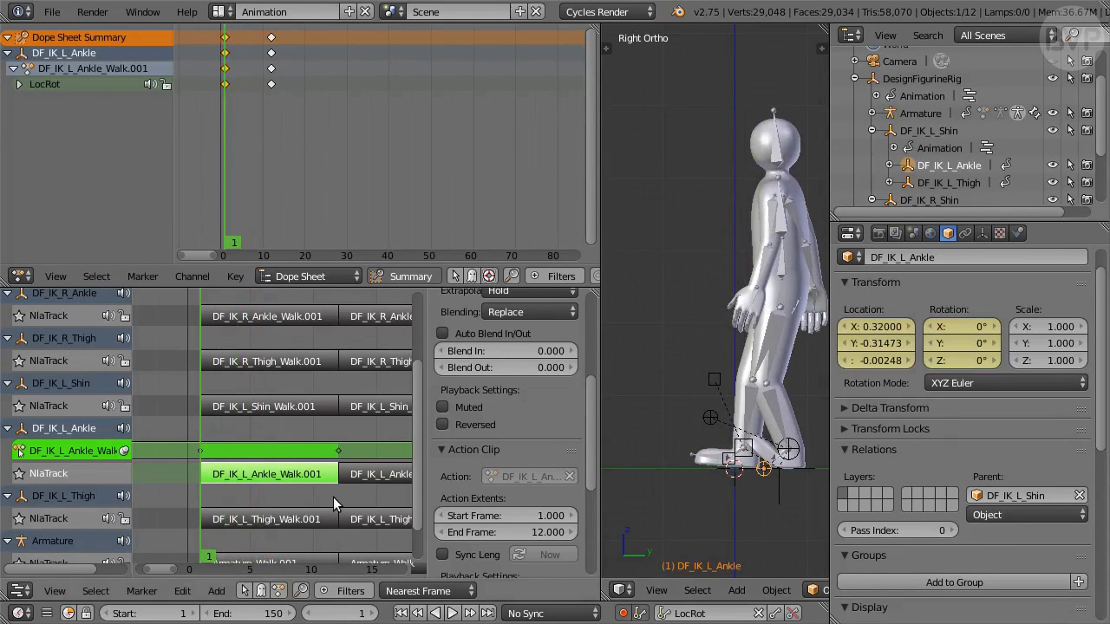
# Enter tweak mode on the DF_IK_L_Thigh_Walk.001 strip and delete its action's first three keyframes
pyautogui.rightClick(272, 520)
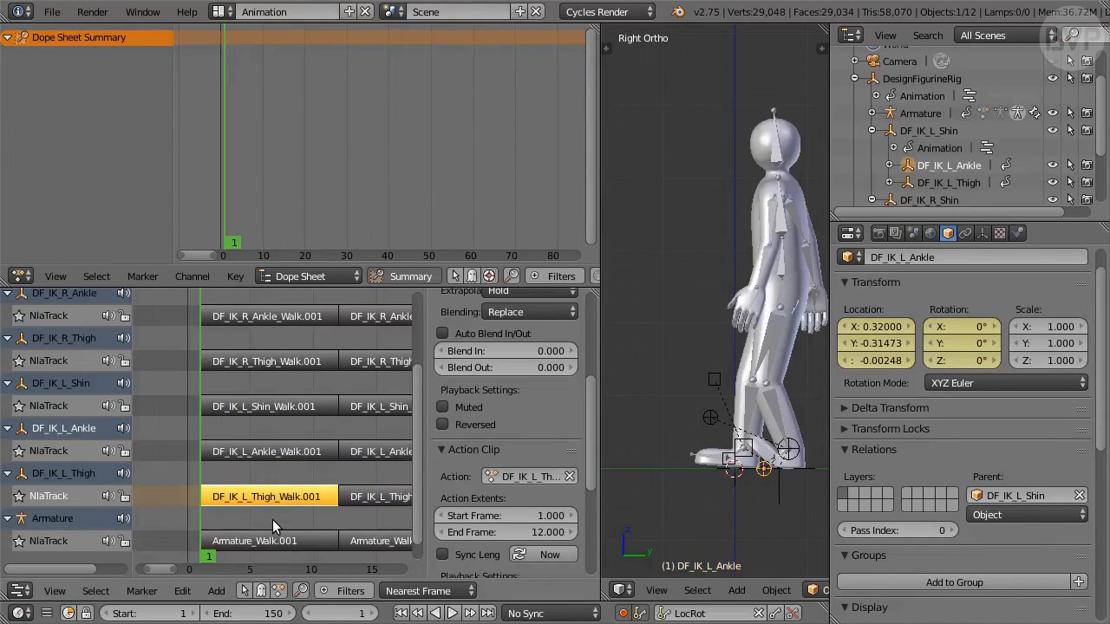
pyautogui.press('Tab')
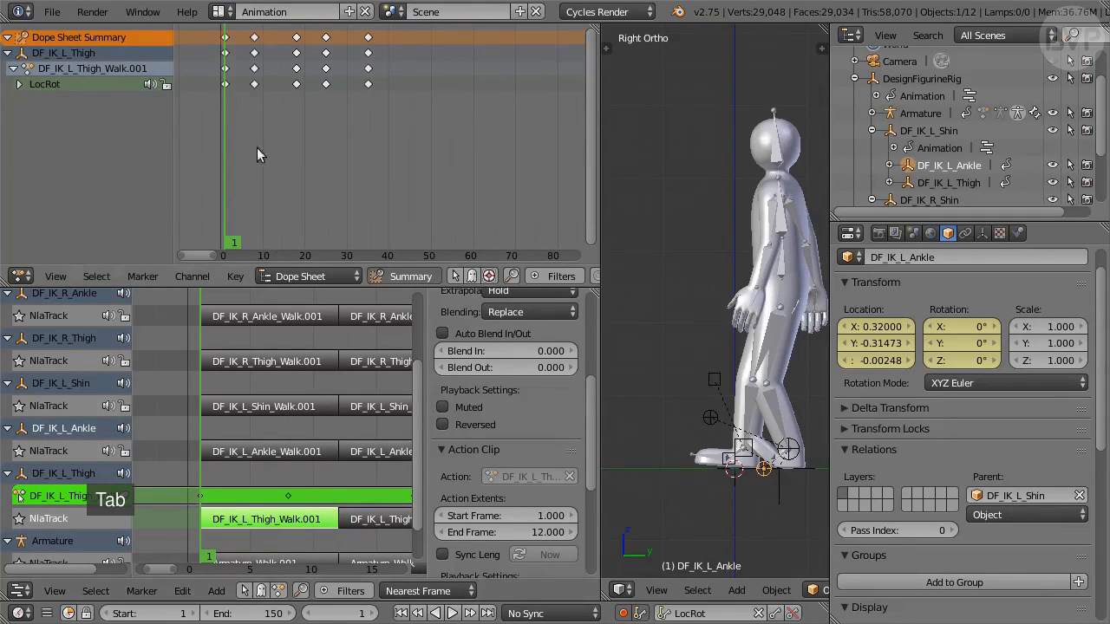
pyautogui.rightClick(224, 84)
pyautogui.keyDown('shift'); pyautogui.rightClick(254, 82); pyautogui.keyUp('shift')
pyautogui.keyDown('shift'); pyautogui.rightClick(297, 80); pyautogui.keyUp('shift')
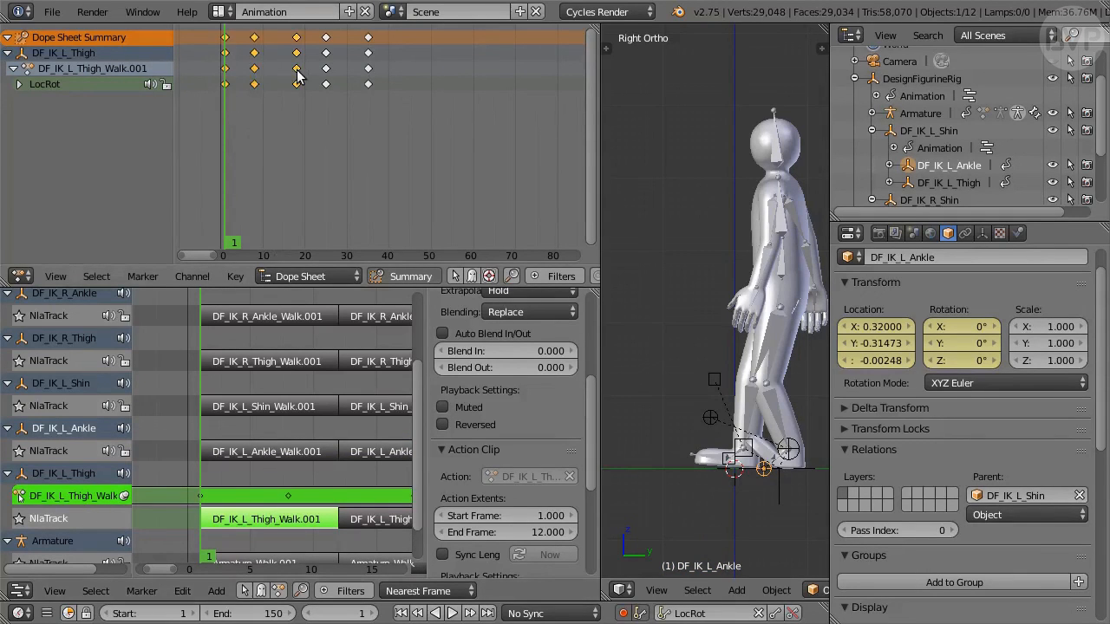
pyautogui.press('x')
pyautogui.click(351, 128)
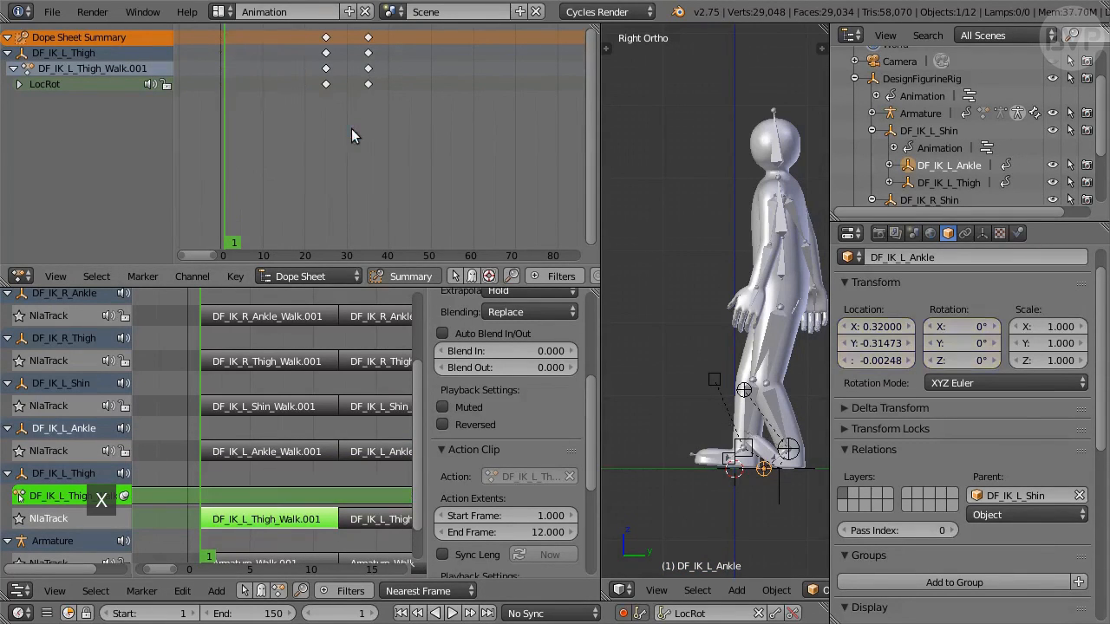
# Snap the left thigh action's two remaining keyframes to frames 1 and 12, and preview the animation from the start
pyautogui.rightClick(326, 83)
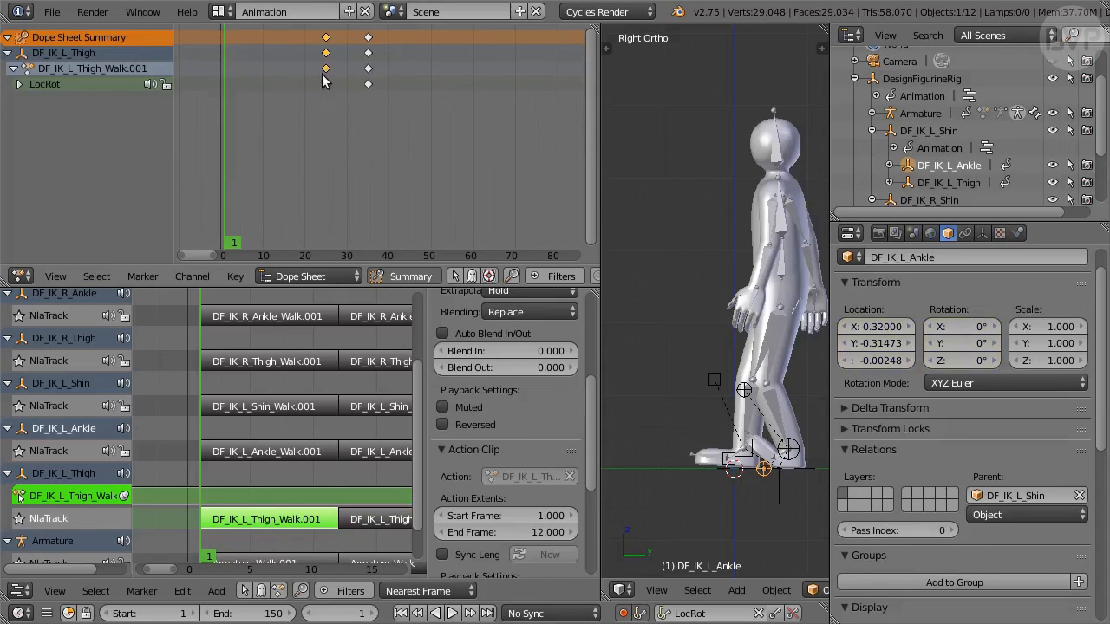
pyautogui.hotkey('shift', 's')
pyautogui.click(276, 128)
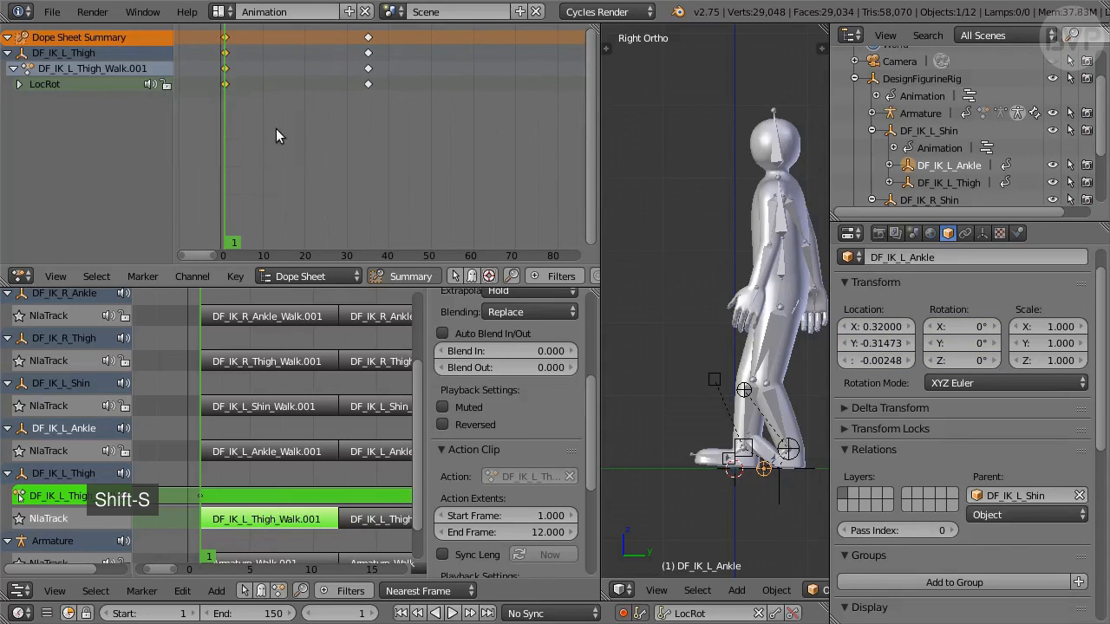
pyautogui.click(347, 614)
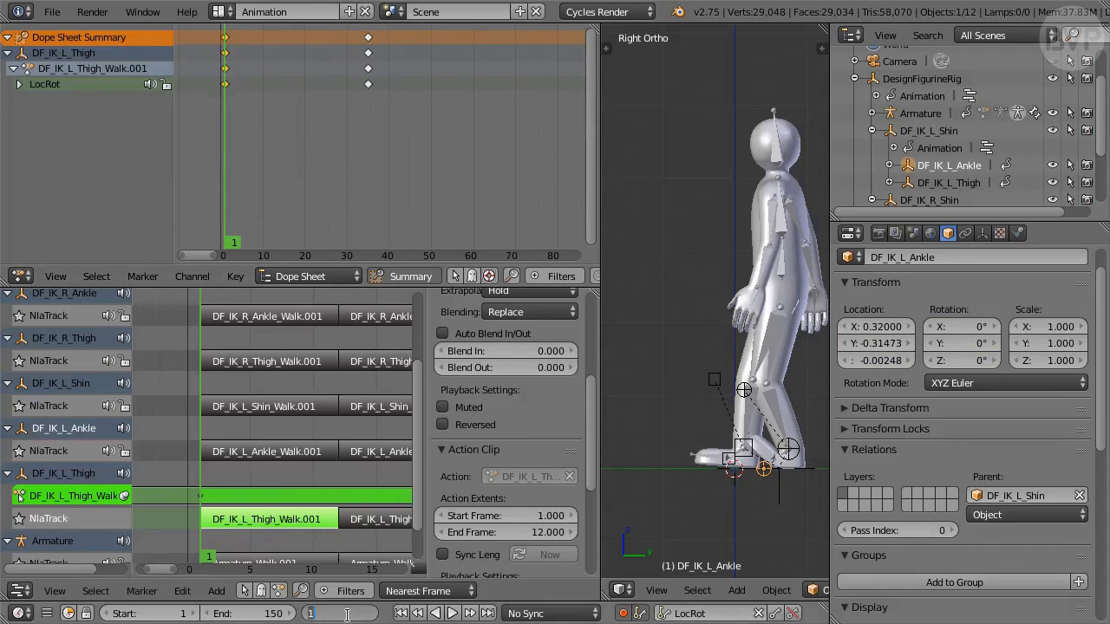
pyautogui.press('Return')
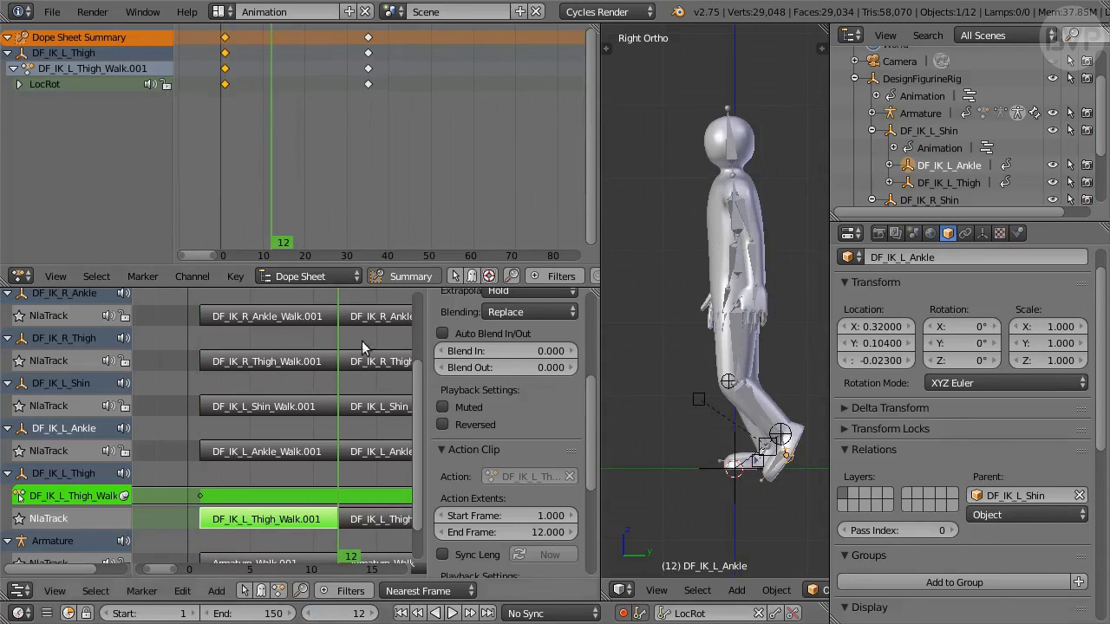
pyautogui.click(369, 68)
pyautogui.hotkey('shift', 's')
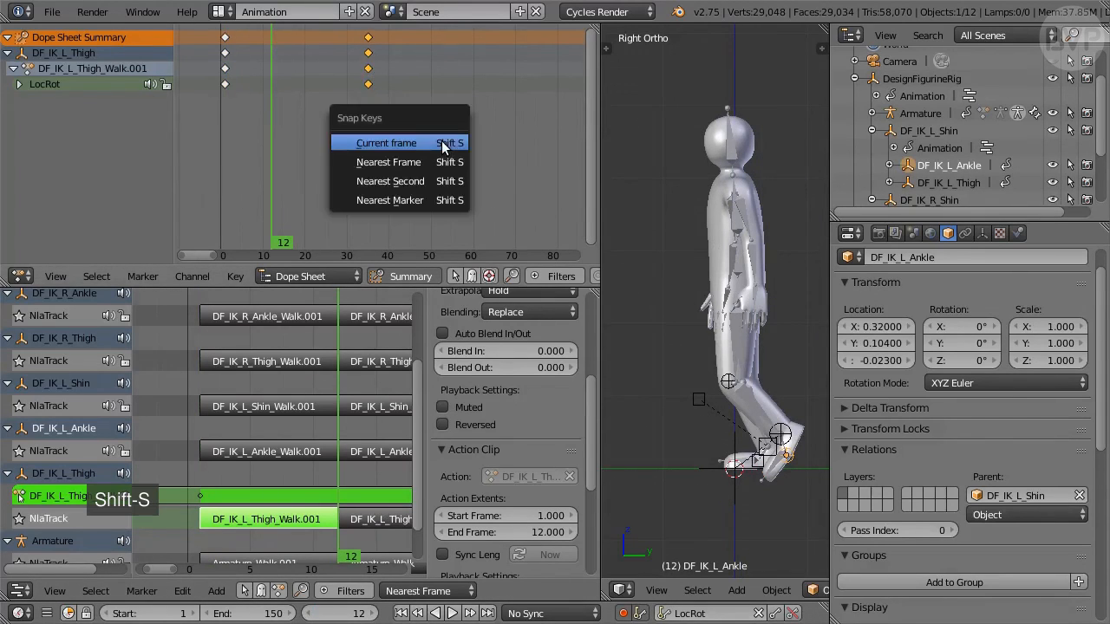
pyautogui.click(421, 143)
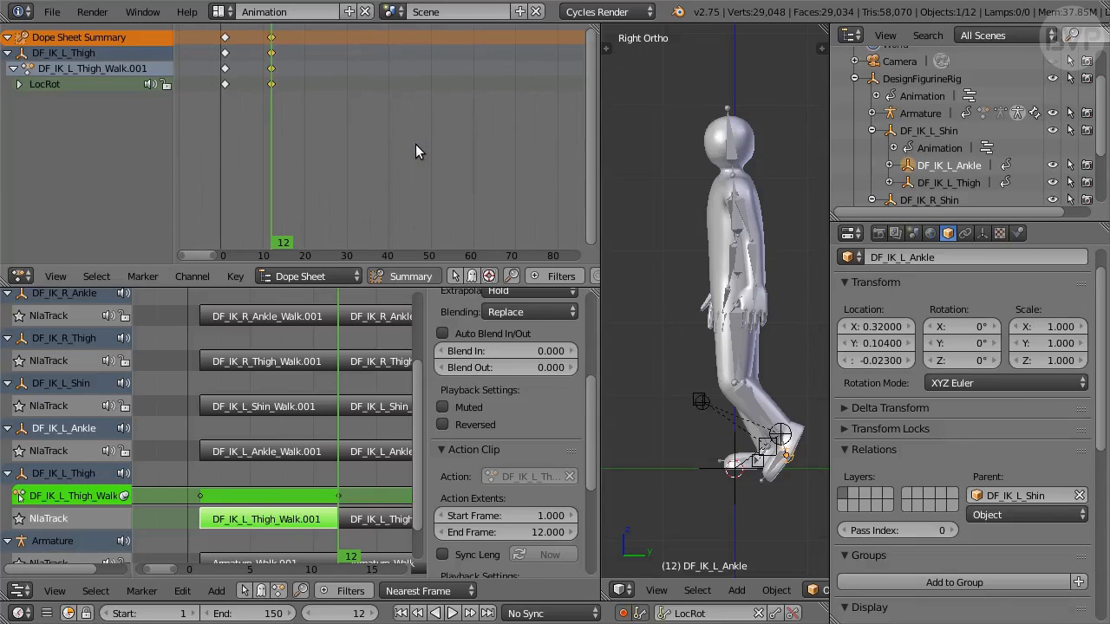
pyautogui.hotkey('shift', 'Left')
pyautogui.hotkey('alt', 'a')
pyautogui.press('Escape')
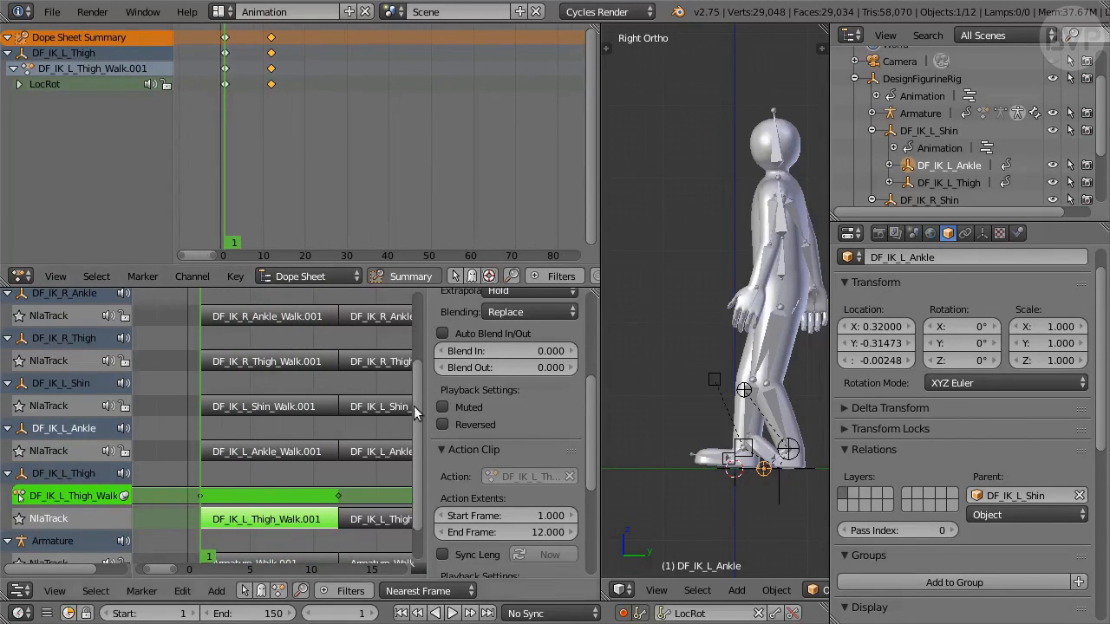
# Enter tweak mode on the Armature_Walk.001 strip and set the current frame to 25
pyautogui.moveTo(414, 406); pyautogui.dragTo(414, 474)
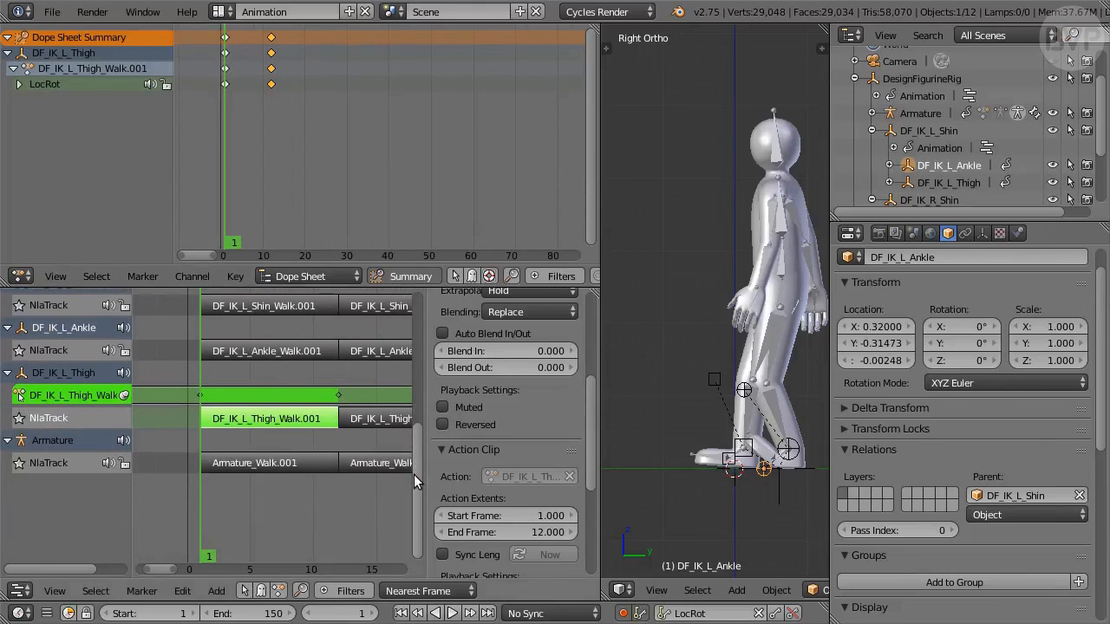
pyautogui.click(297, 461)
pyautogui.press('Tab')
pyautogui.press('Tab')
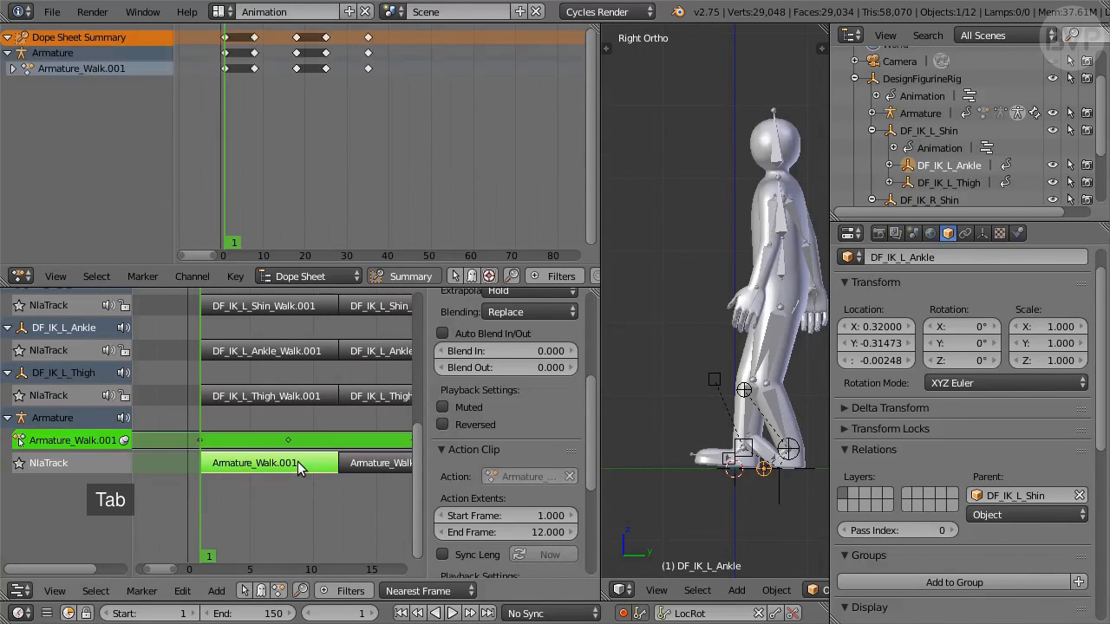
pyautogui.click(353, 615)
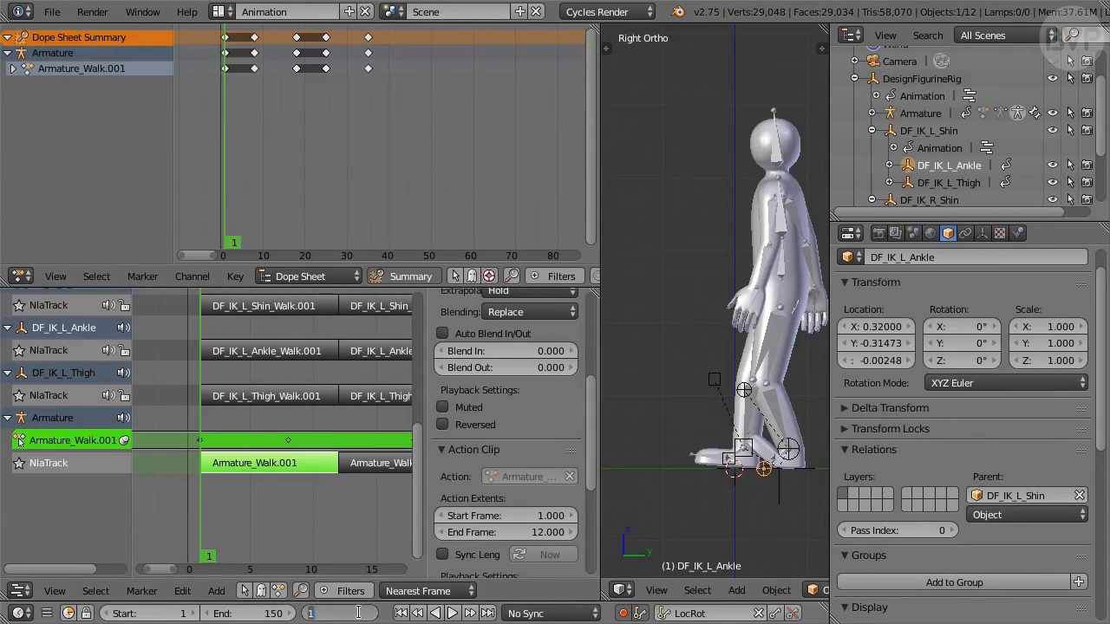
pyautogui.press('Return')
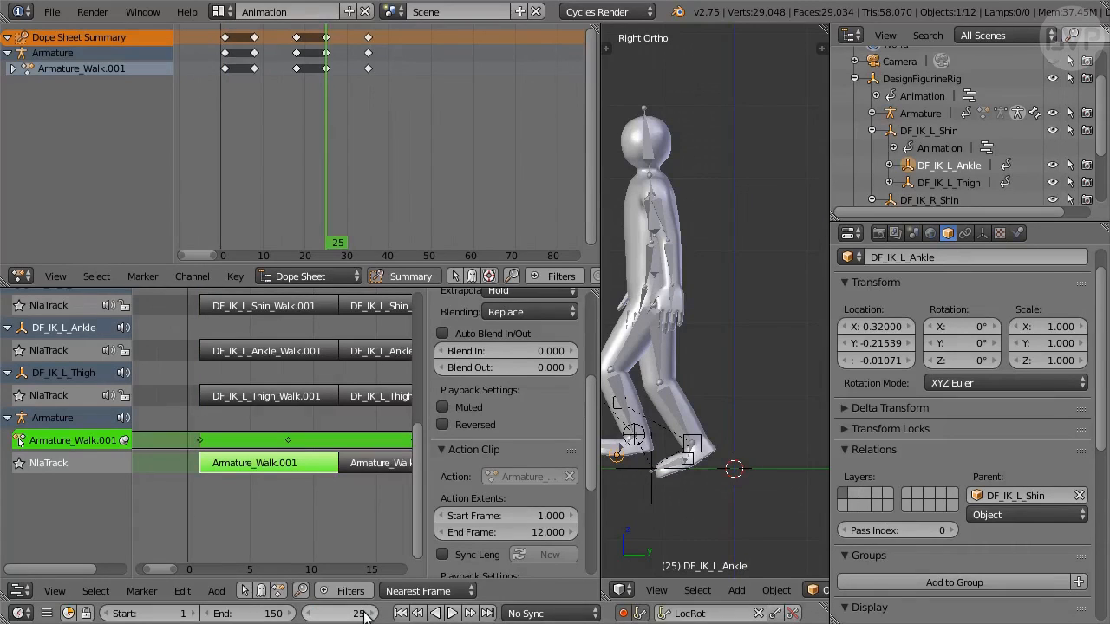
# Expand the Armature_Walk.001 action's channels and insert keyframes on all channels at frame 25
pyautogui.click(13, 69)
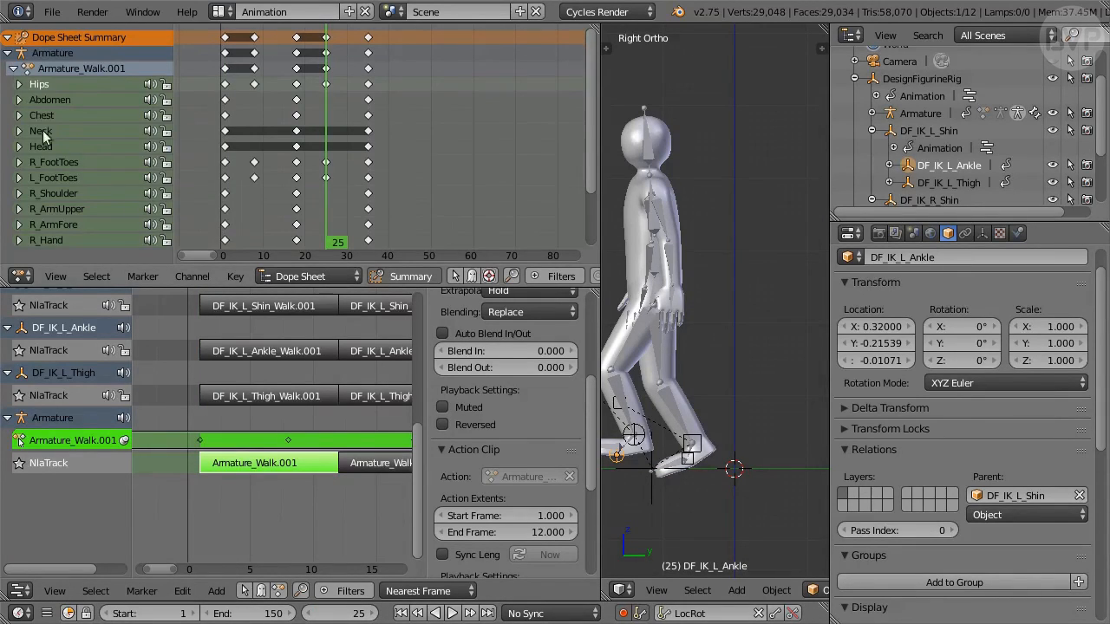
pyautogui.press('i')
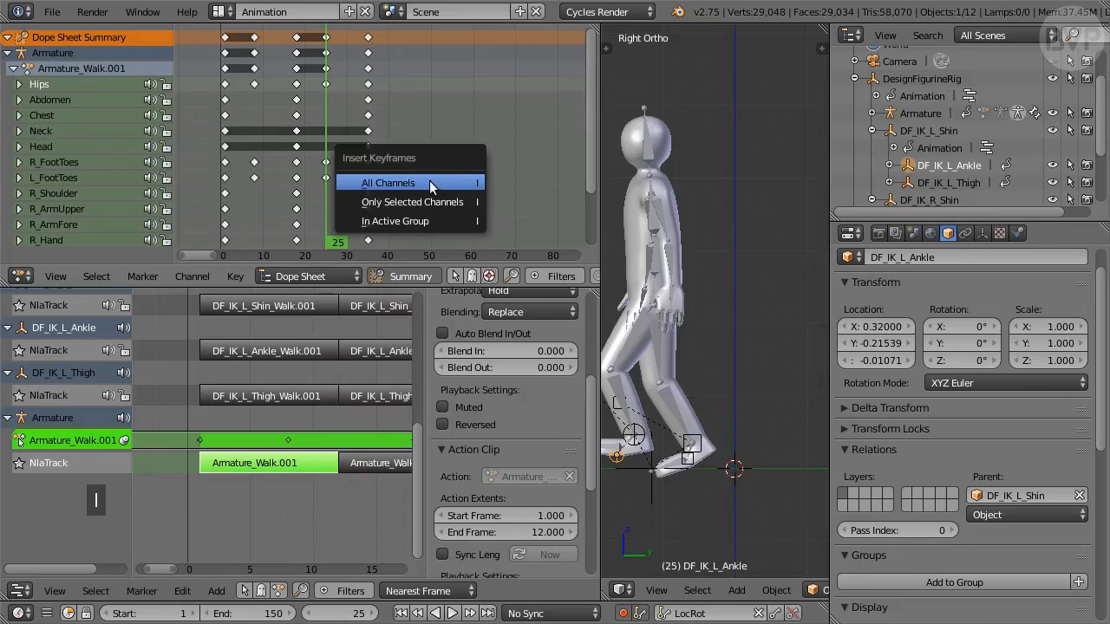
pyautogui.click(429, 183)
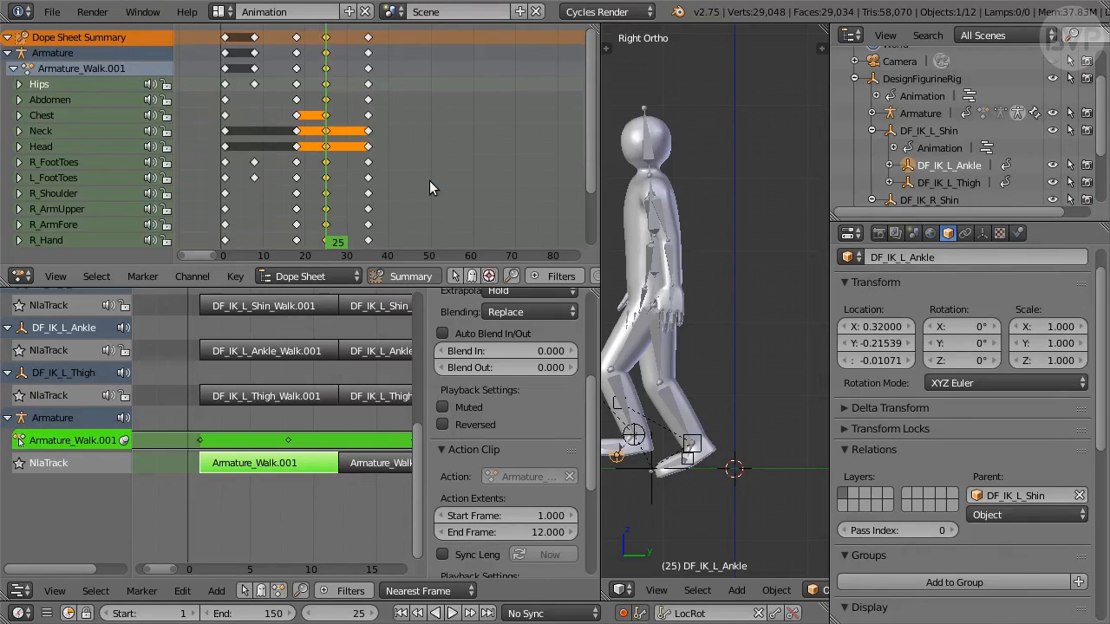
# Delete the first three keyframe columns of the Armature_Walk.001 action, keeping those at frame 25 and the end
pyautogui.rightClick(227, 68)
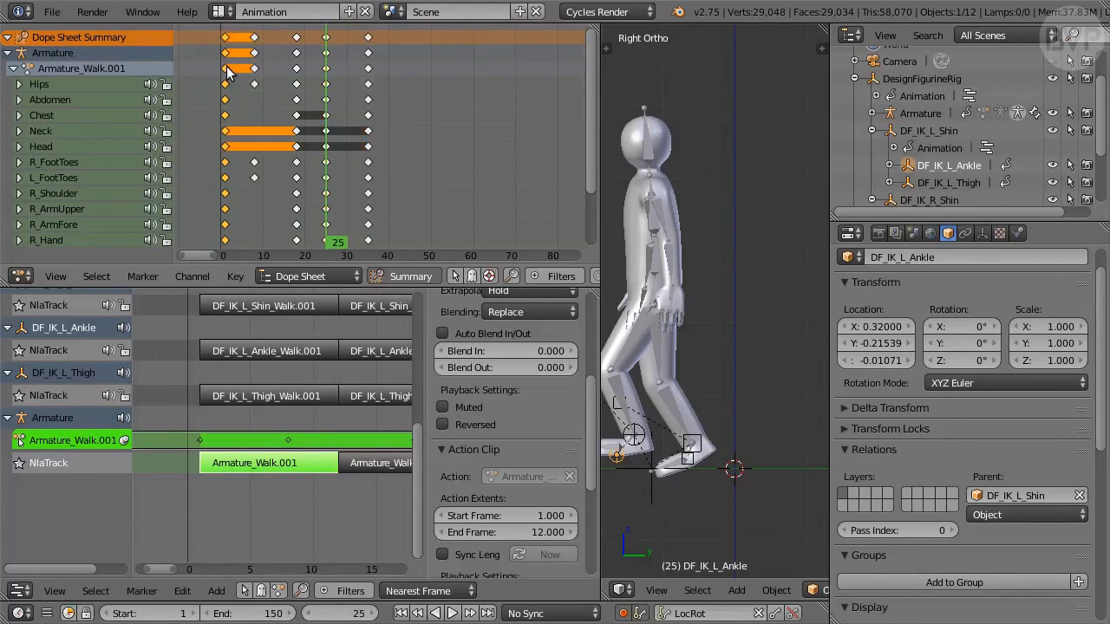
pyautogui.keyDown('shift'); pyautogui.rightClick(255, 69); pyautogui.keyUp('shift')
pyautogui.keyDown('shift'); pyautogui.rightClick(295, 69); pyautogui.keyUp('shift')
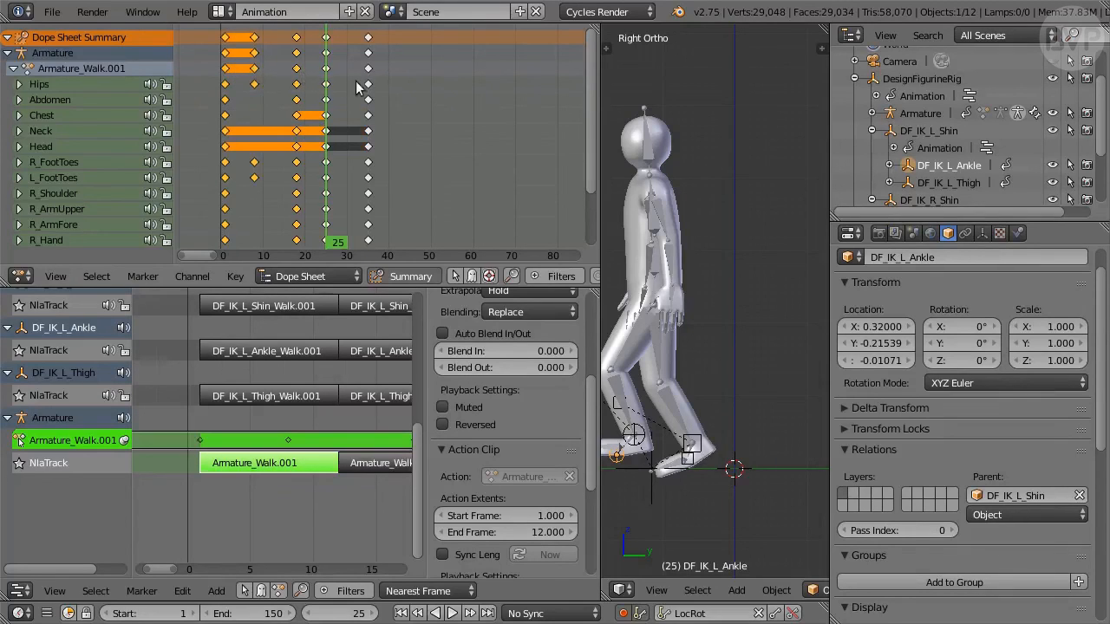
pyautogui.press('x')
pyautogui.click(416, 88)
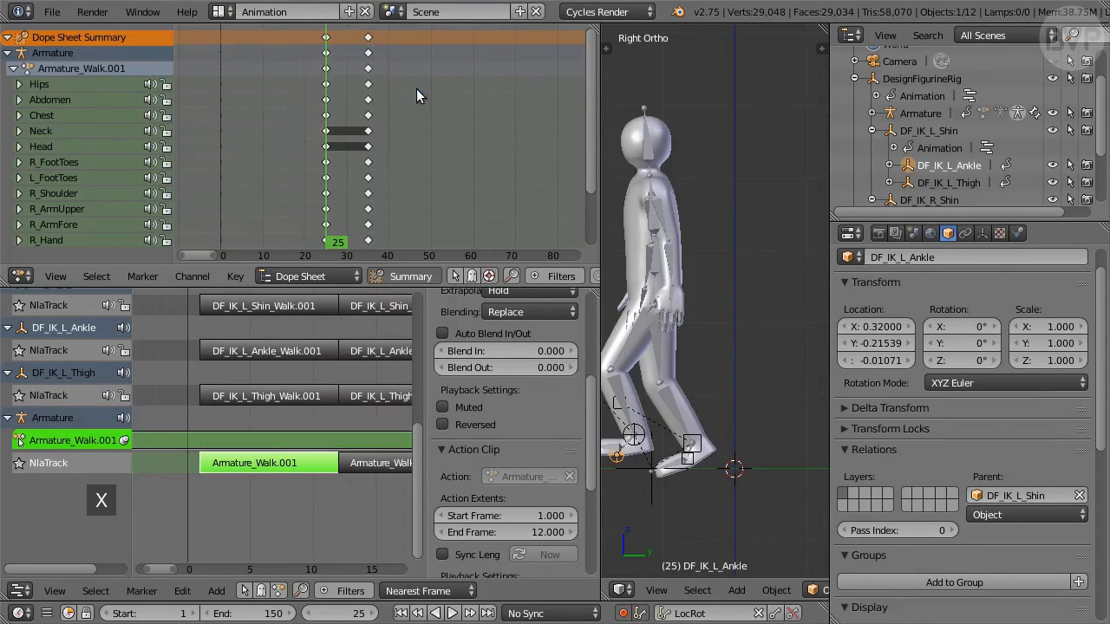
# Snap the Armature_Walk.001 action's two remaining keyframe columns to frames 1 and 12
pyautogui.hotkey('shift', 'Left')
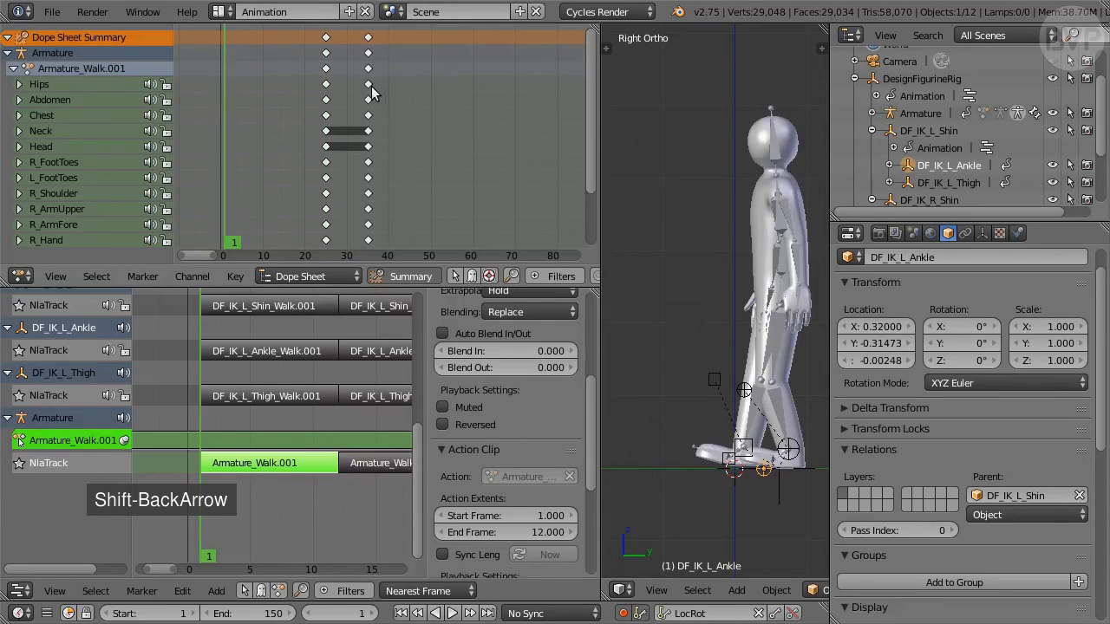
pyautogui.keyDown('alt'); pyautogui.rightClick(328, 71); pyautogui.keyUp('alt')
pyautogui.hotkey('shift', 's')
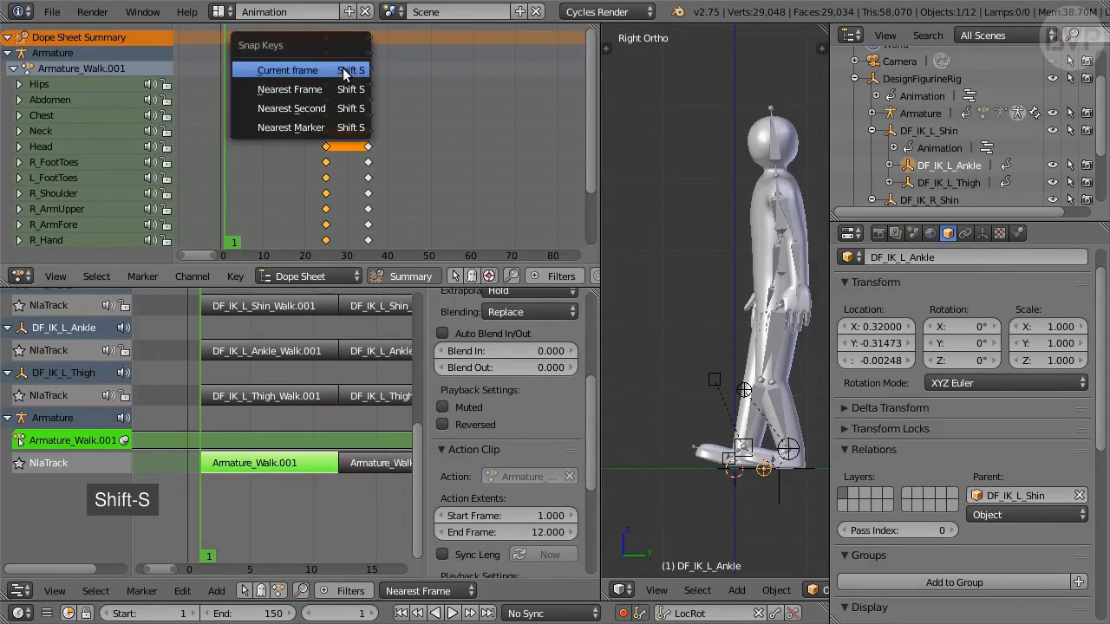
pyautogui.click(327, 70)
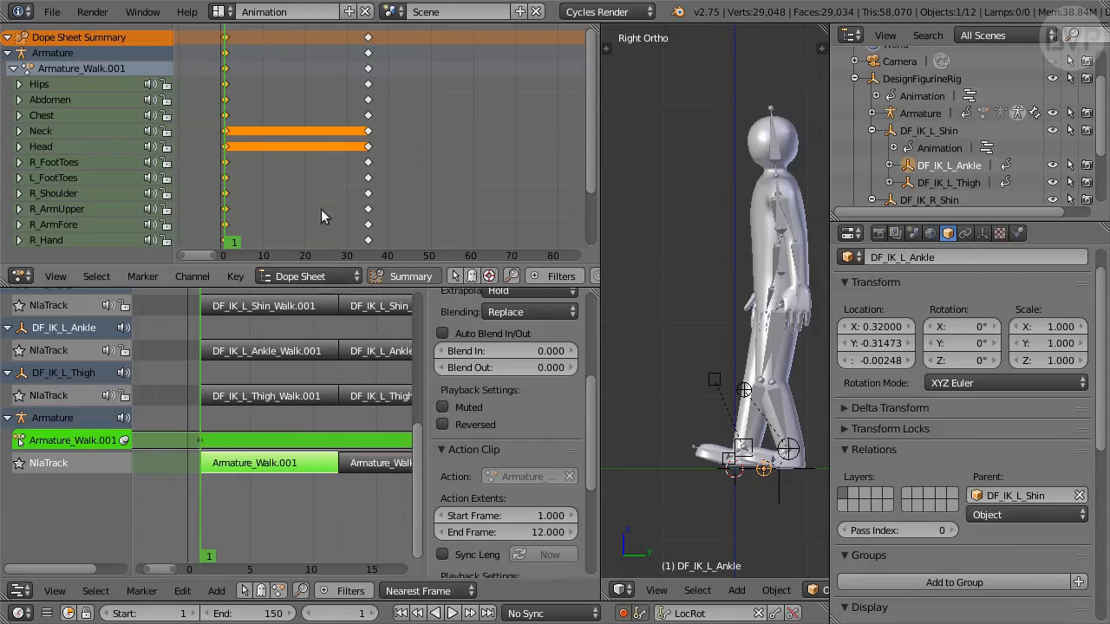
pyautogui.click(342, 613)
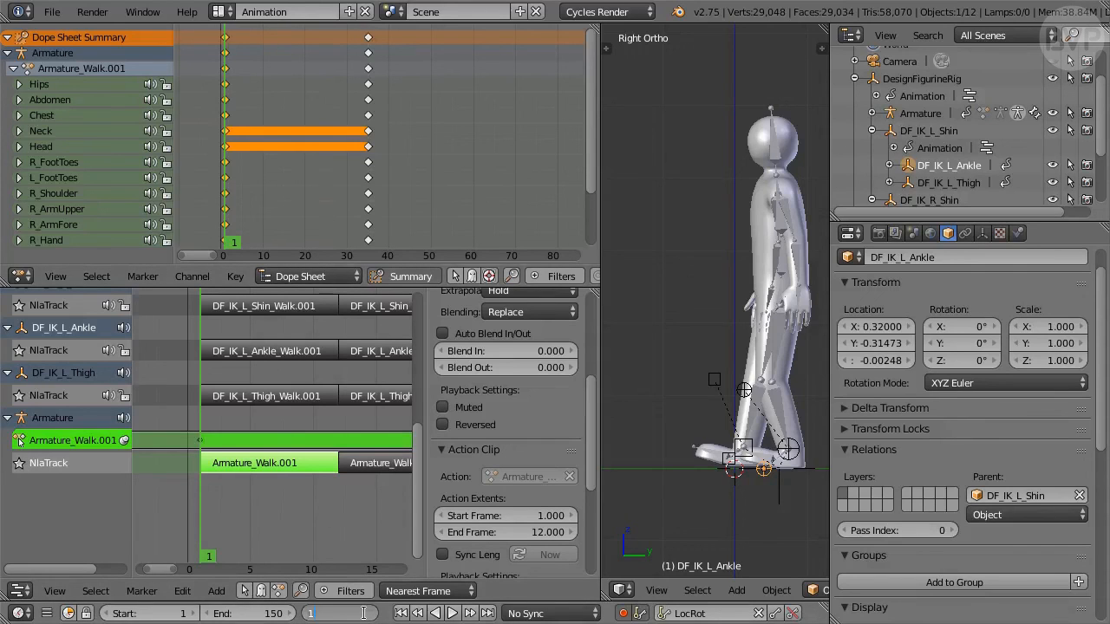
pyautogui.write('12')
pyautogui.press('Return')
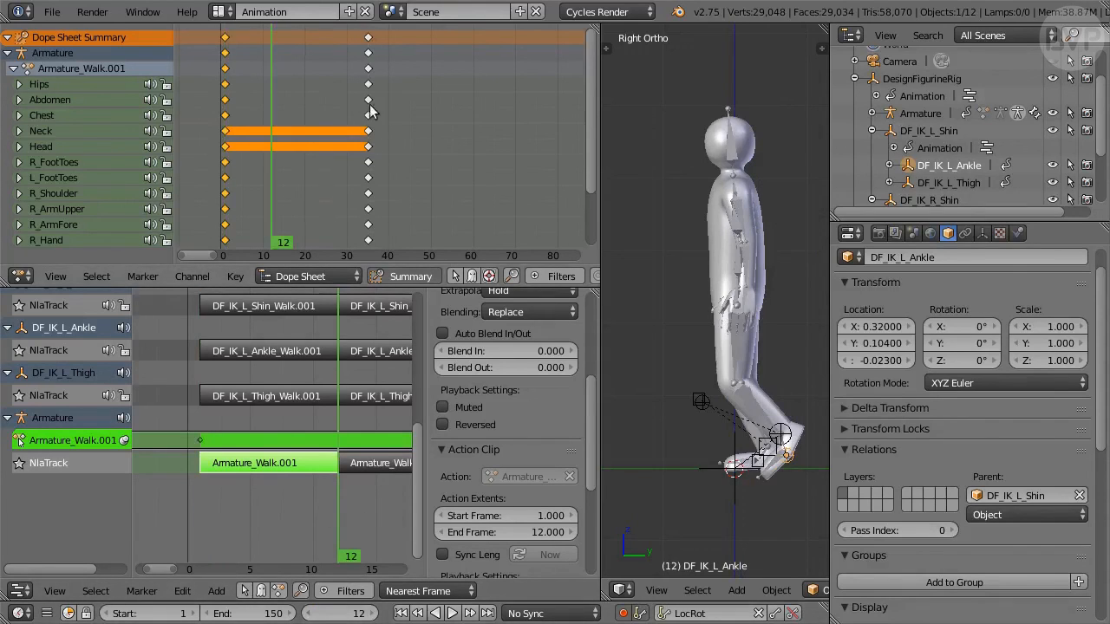
pyautogui.click(369, 71)
pyautogui.hotkey('shift', 's')
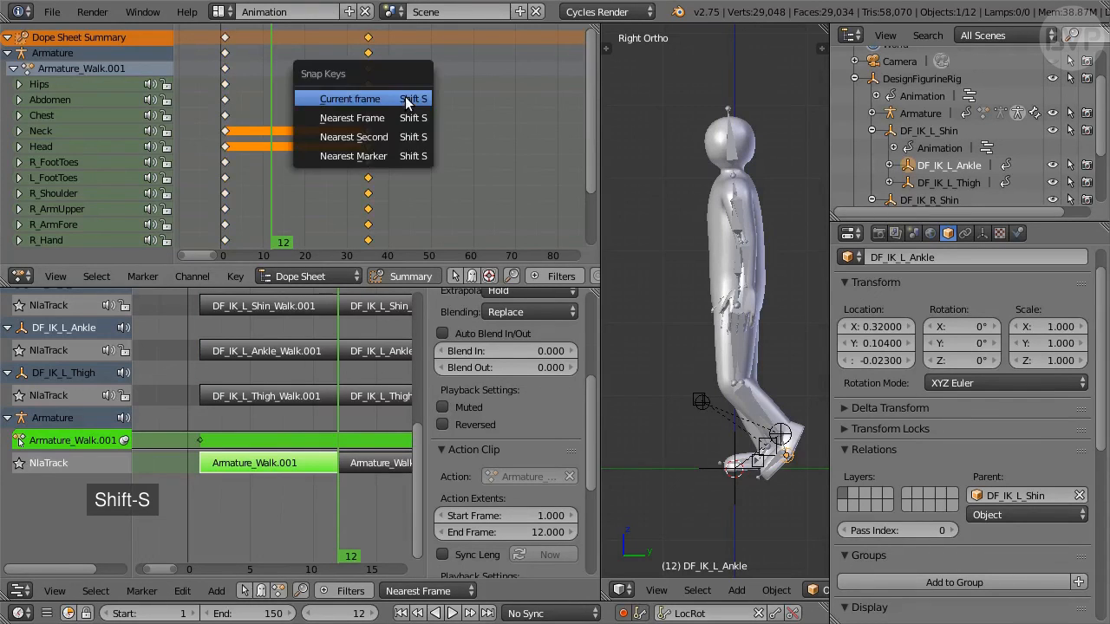
pyautogui.click(387, 99)
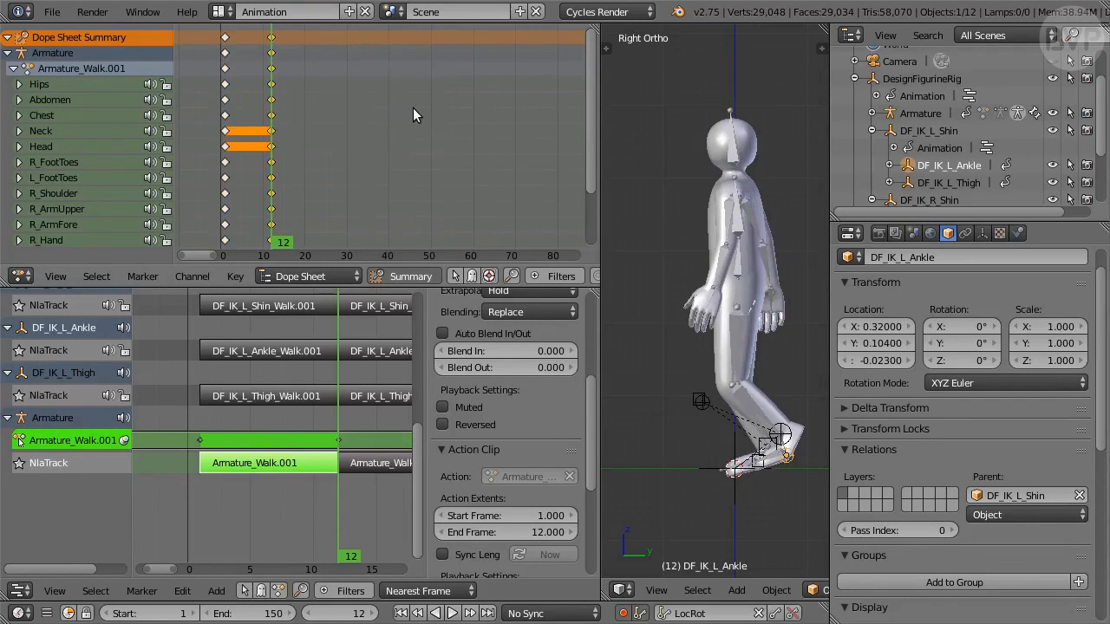
# At frame 1, rotate the L_FootToes bone in the 3D view so the left foot lies flat on the ground
pyautogui.hotkey('shift', 'Left')
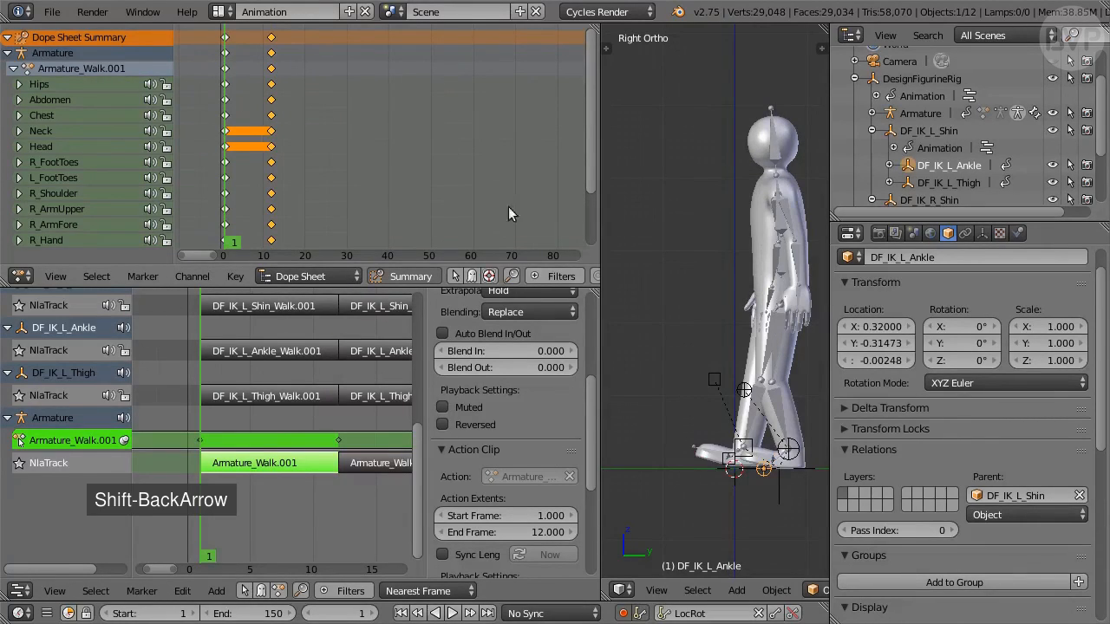
pyautogui.keyDown('shift'); pyautogui.moveTo(781, 496); pyautogui.dragTo(735, 442, button='middle'); pyautogui.keyUp('shift')
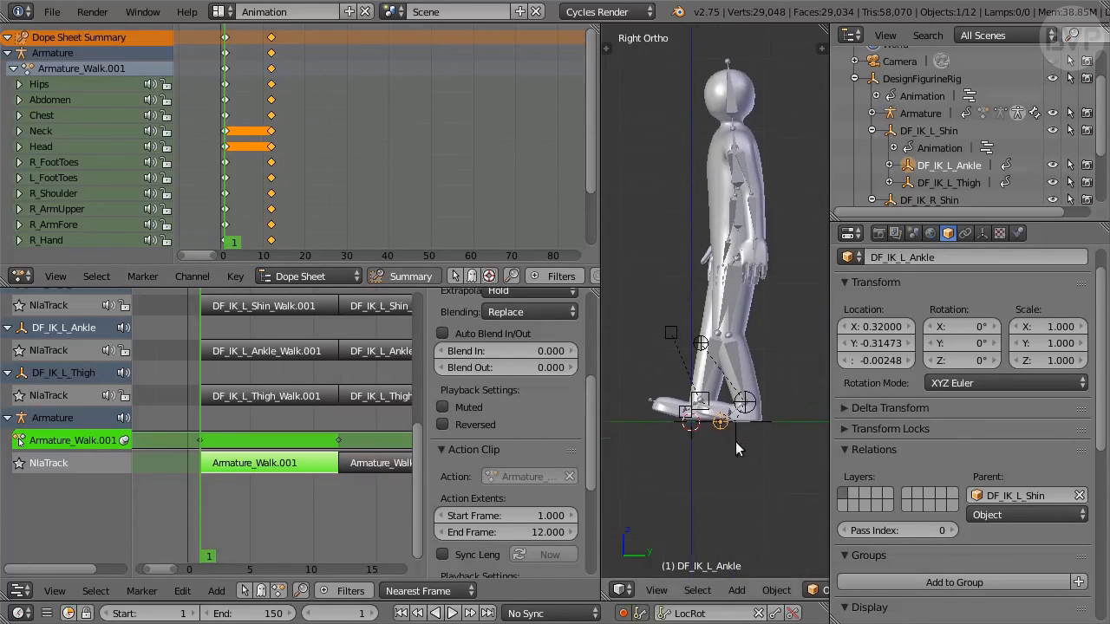
pyautogui.scroll(4, 736, 438)
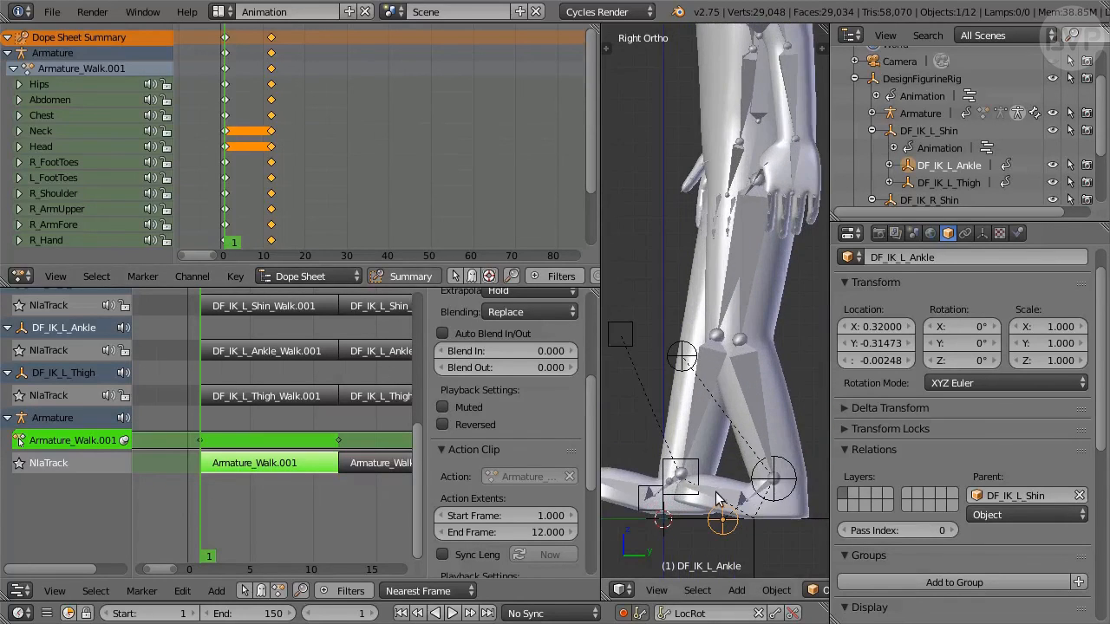
pyautogui.rightClick(716, 499)
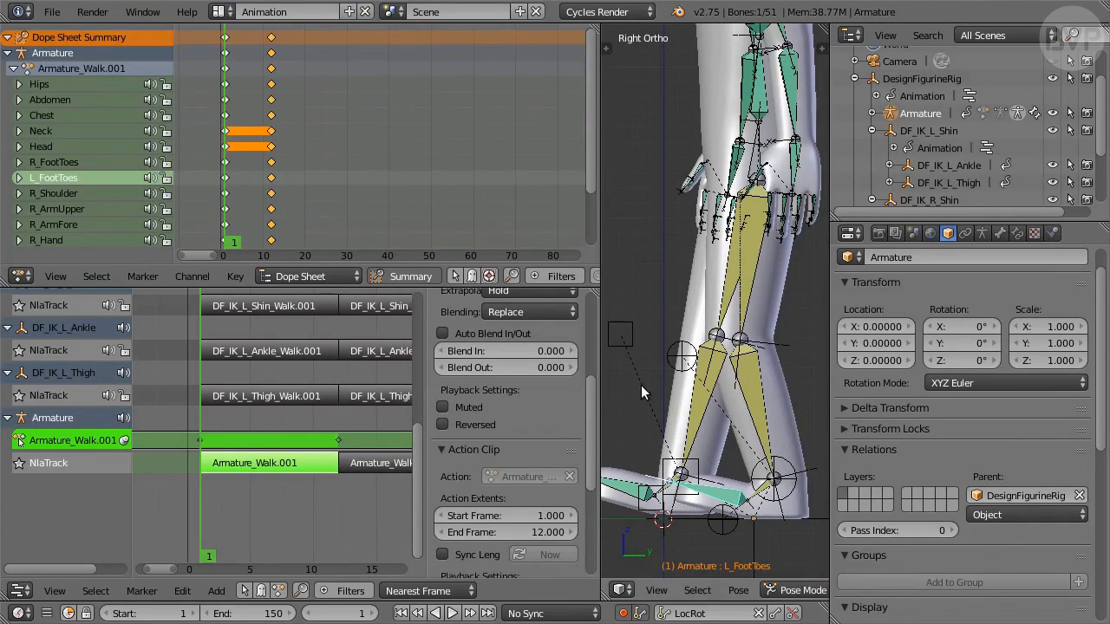
pyautogui.press('r')
pyautogui.click(635, 428)
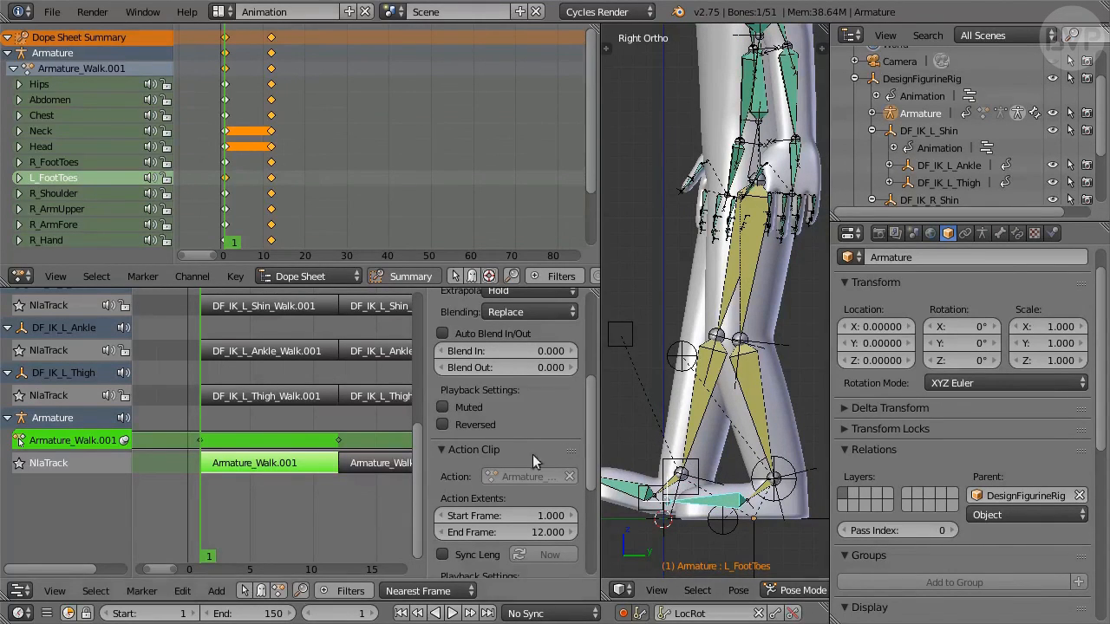
# Enter tweak mode on the DF_IK_R_Shin_Walk.001 strip and delete its action's first three keyframes
pyautogui.moveTo(420, 518); pyautogui.dragTo(392, 400)
pyautogui.click(296, 377)
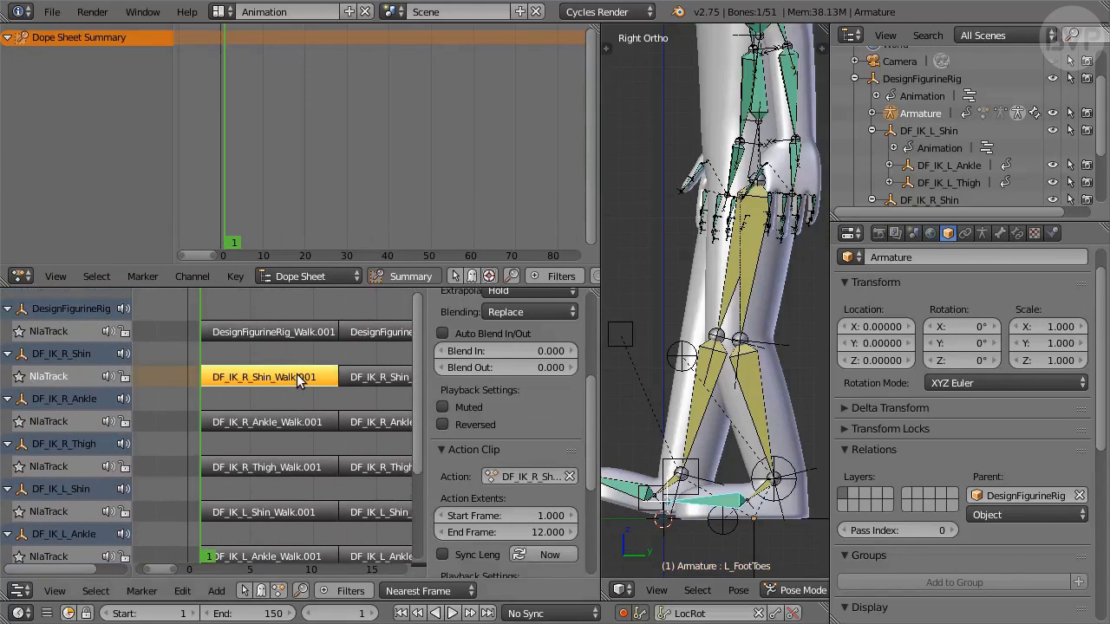
pyautogui.press('Tab')
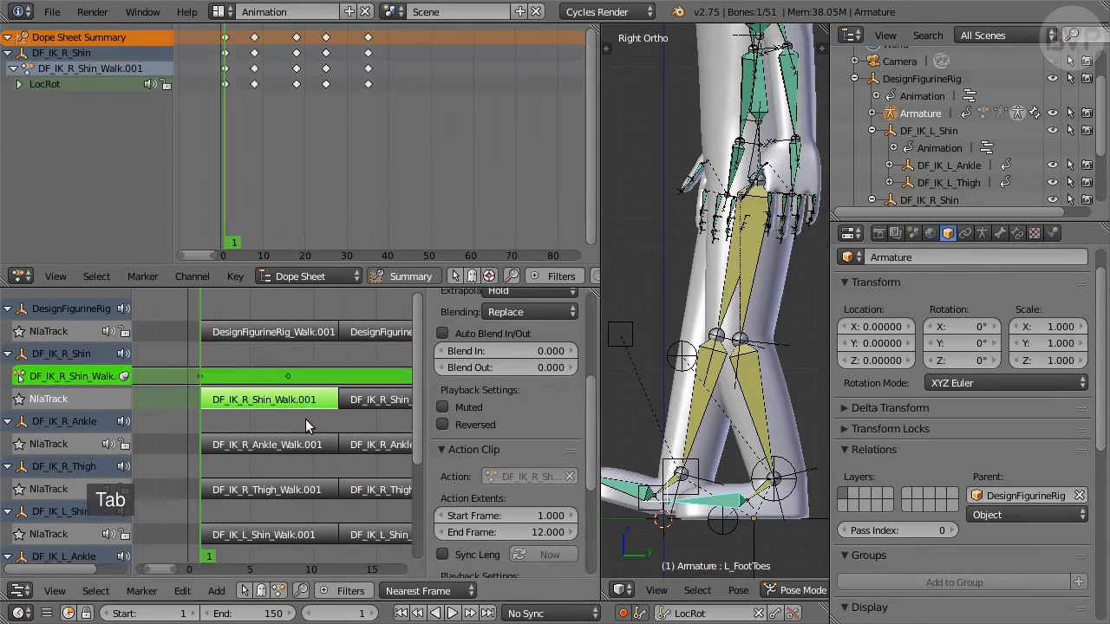
pyautogui.rightClick(224, 69)
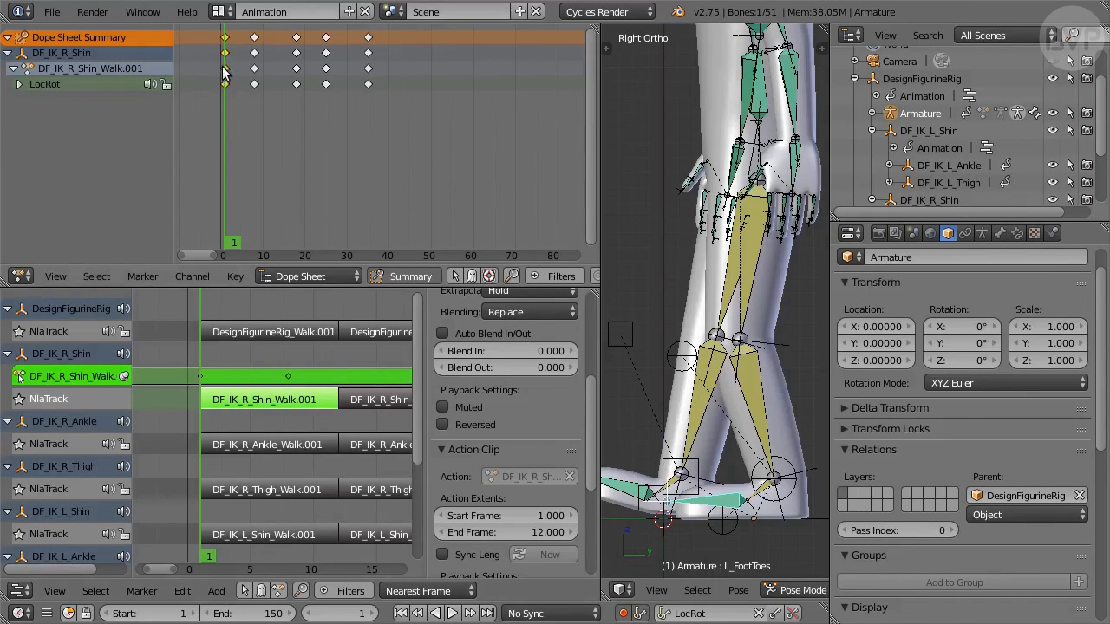
pyautogui.keyDown('shift'); pyautogui.rightClick(254, 69); pyautogui.keyUp('shift')
pyautogui.keyDown('shift'); pyautogui.rightClick(297, 69); pyautogui.keyUp('shift')
pyautogui.press('x')
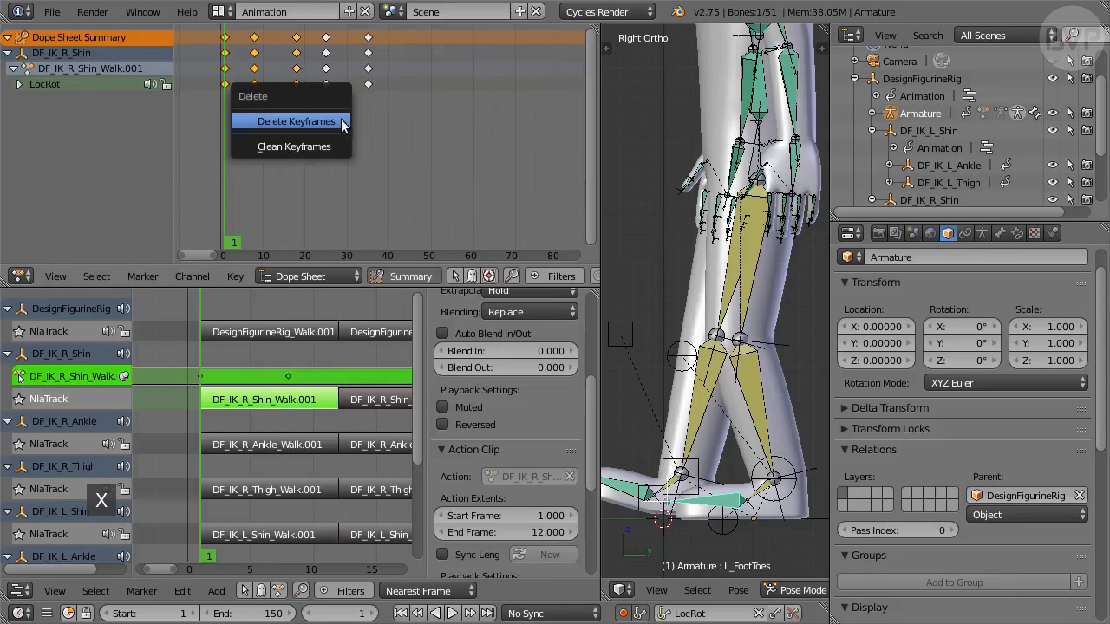
pyautogui.click(341, 119)
# Snap the right shin action's two remaining keyframes to frames 1 and 12
pyautogui.rightClick(327, 69)
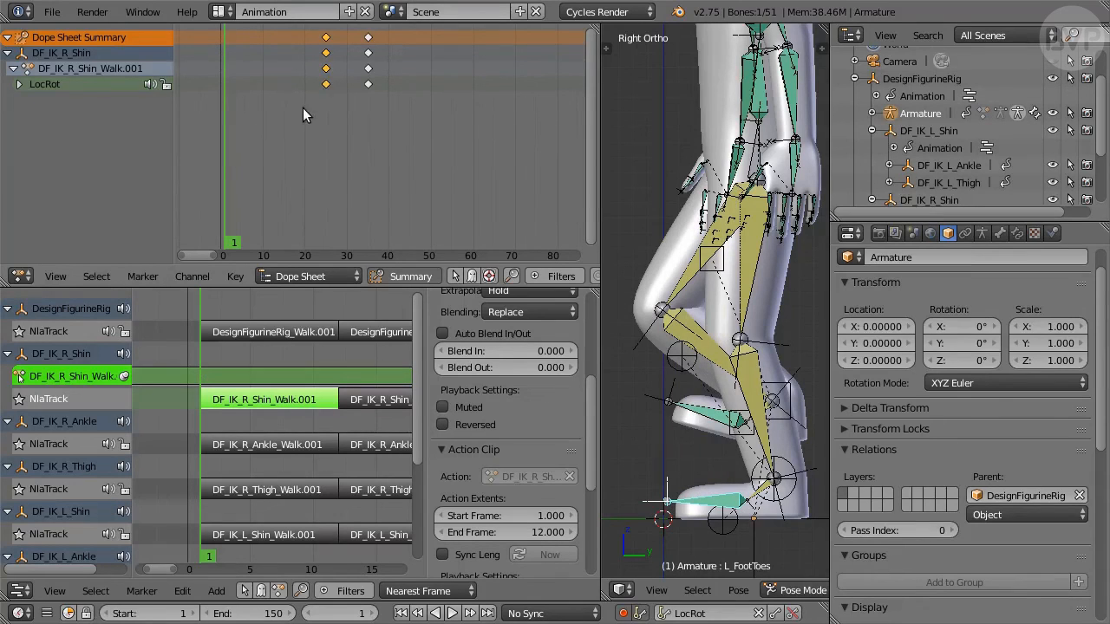
pyautogui.hotkey('shift', 's')
pyautogui.click(279, 109)
pyautogui.click(368, 612)
pyautogui.write('12')
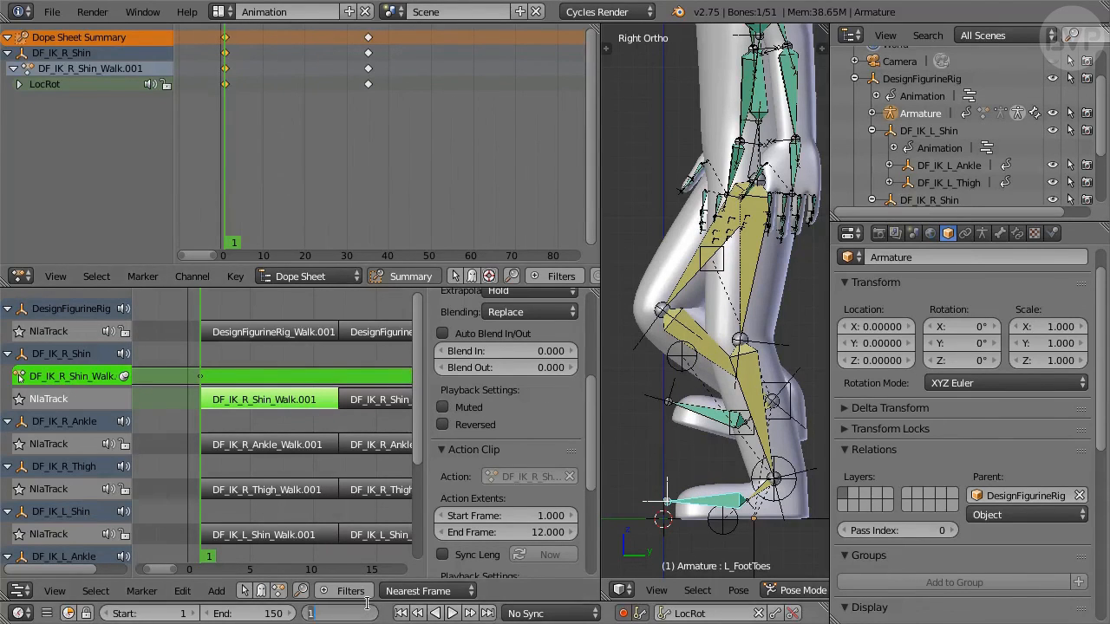
pyautogui.press('Return')
pyautogui.rightClick(367, 71)
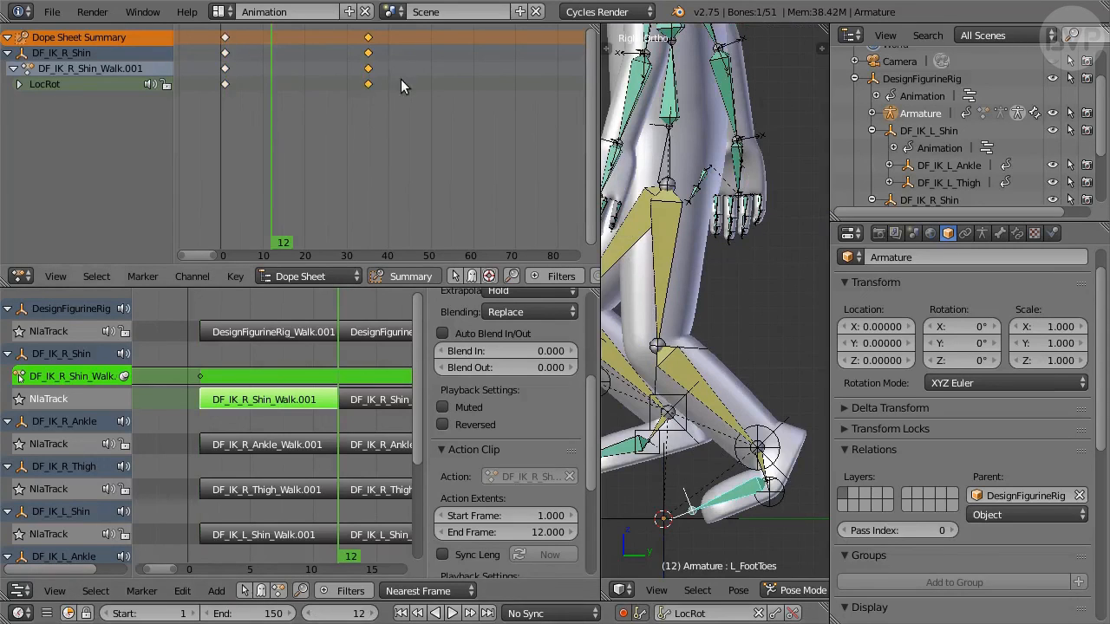
pyautogui.hotkey('shift', 's')
pyautogui.click(383, 80)
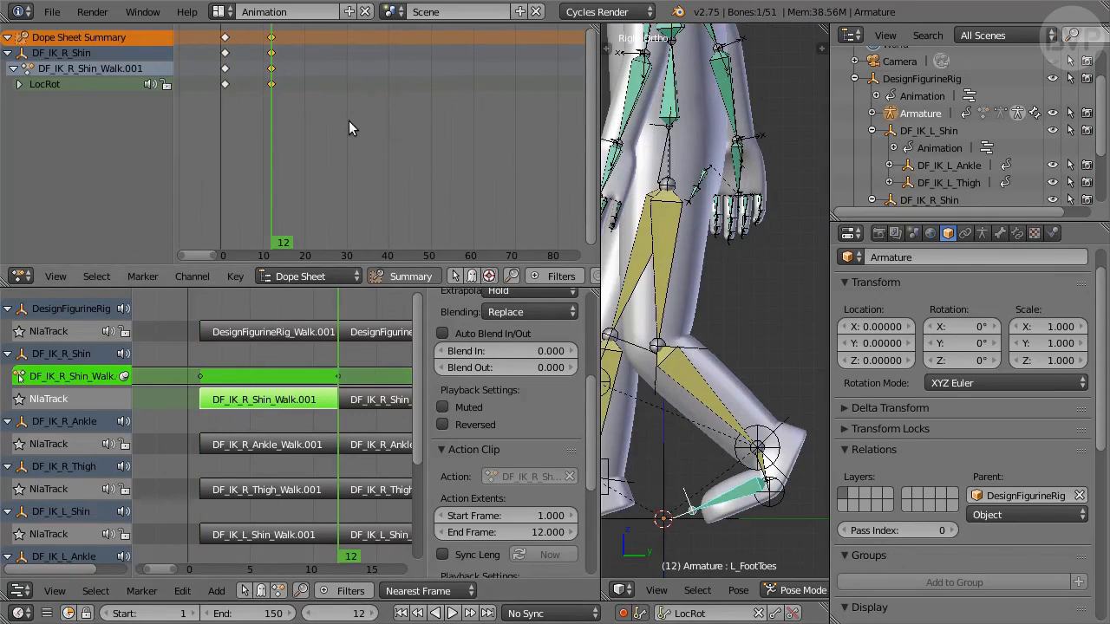
# Widen the 3D view, and at frame 1 move the DF_IK_R_Shin empty down level with the left ankle
pyautogui.click(83, 53)
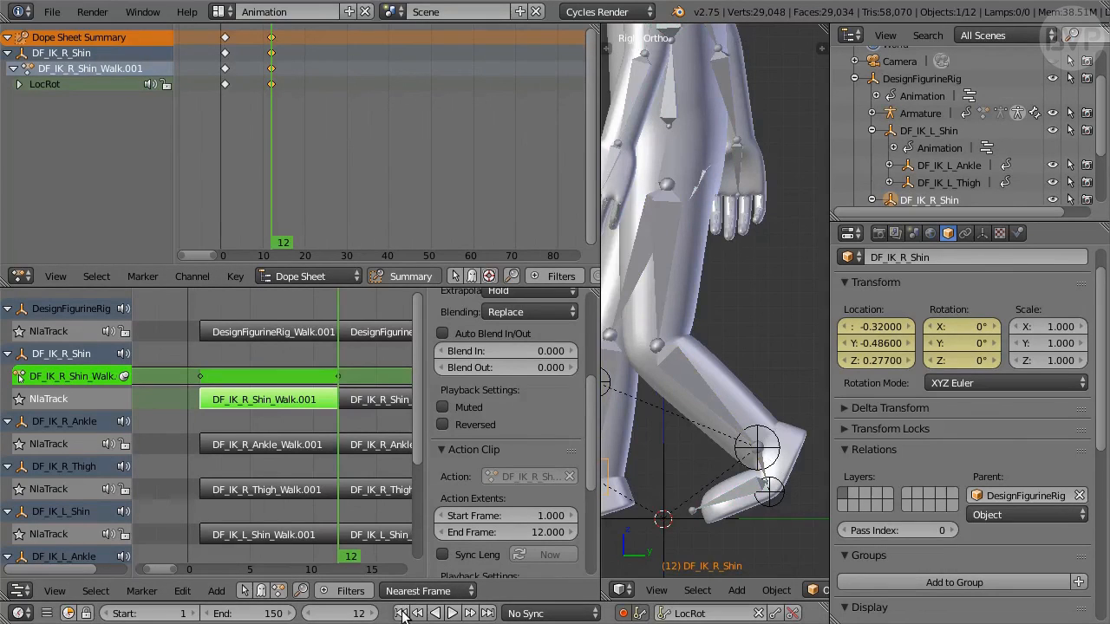
pyautogui.click(401, 613)
pyautogui.click(890, 408)
pyautogui.moveTo(831, 419); pyautogui.dragTo(942, 422)
pyautogui.keyDown('shift'); pyautogui.moveTo(899, 454); pyautogui.dragTo(864, 351, button='middle'); pyautogui.keyUp('shift')
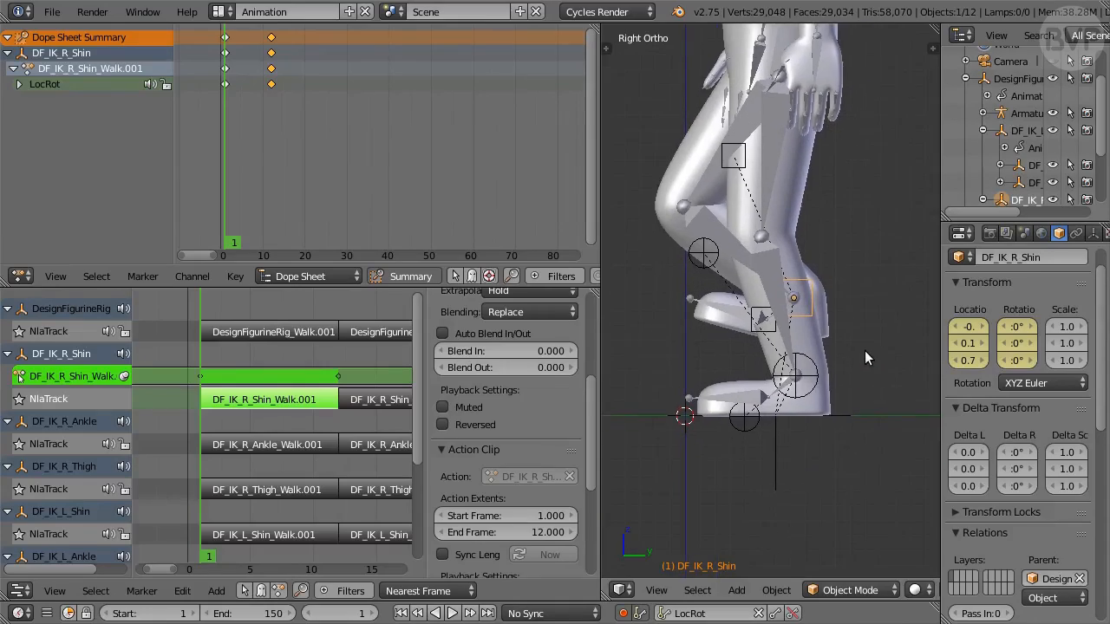
pyautogui.scroll(8, 864, 351)
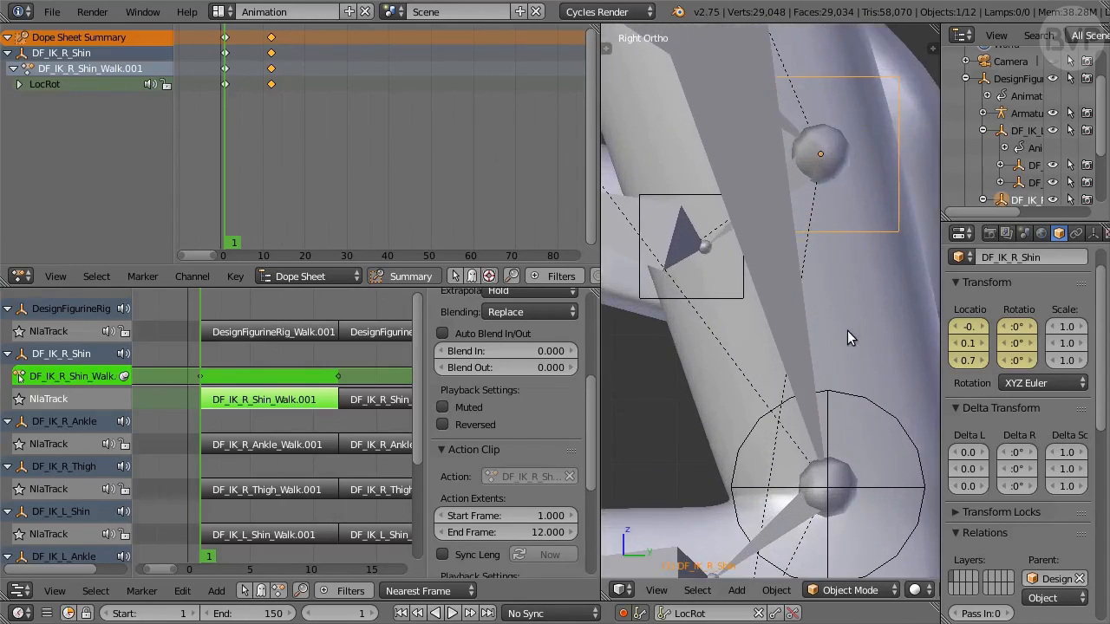
pyautogui.press('z')
pyautogui.press('g')
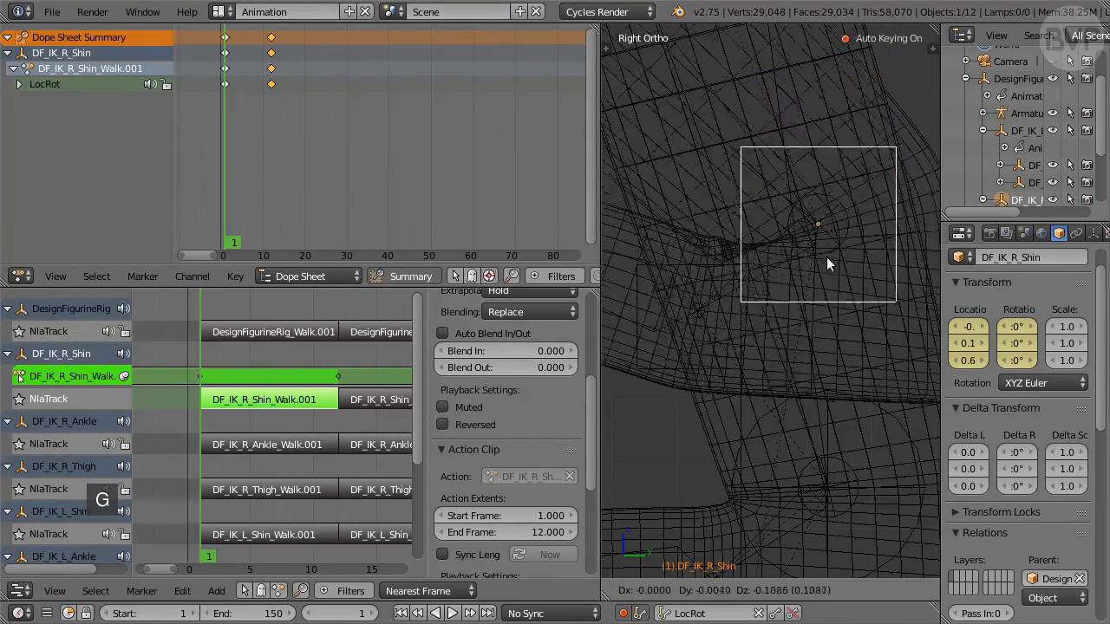
pyautogui.click(837, 494)
pyautogui.press('z')
# Step forward to frame 6 and raise the DF_IK_R_Shin empty slightly to key the right foot's lift
pyautogui.scroll(-7, 874, 523)
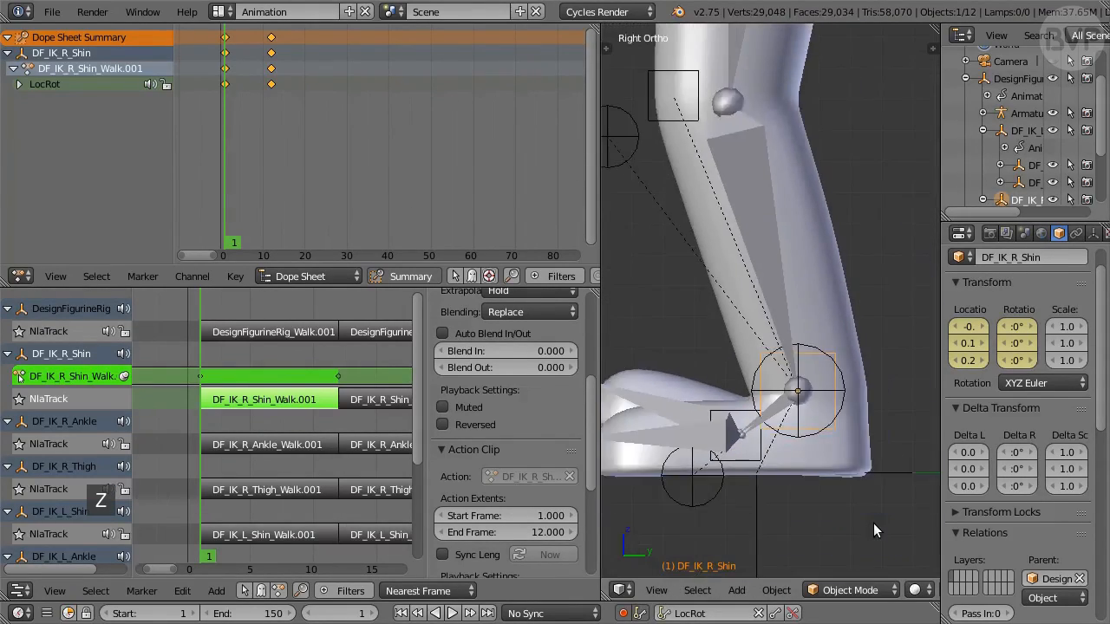
pyautogui.keyDown('shift'); pyautogui.moveTo(872, 344); pyautogui.dragTo(895, 435, button='middle'); pyautogui.keyUp('shift')
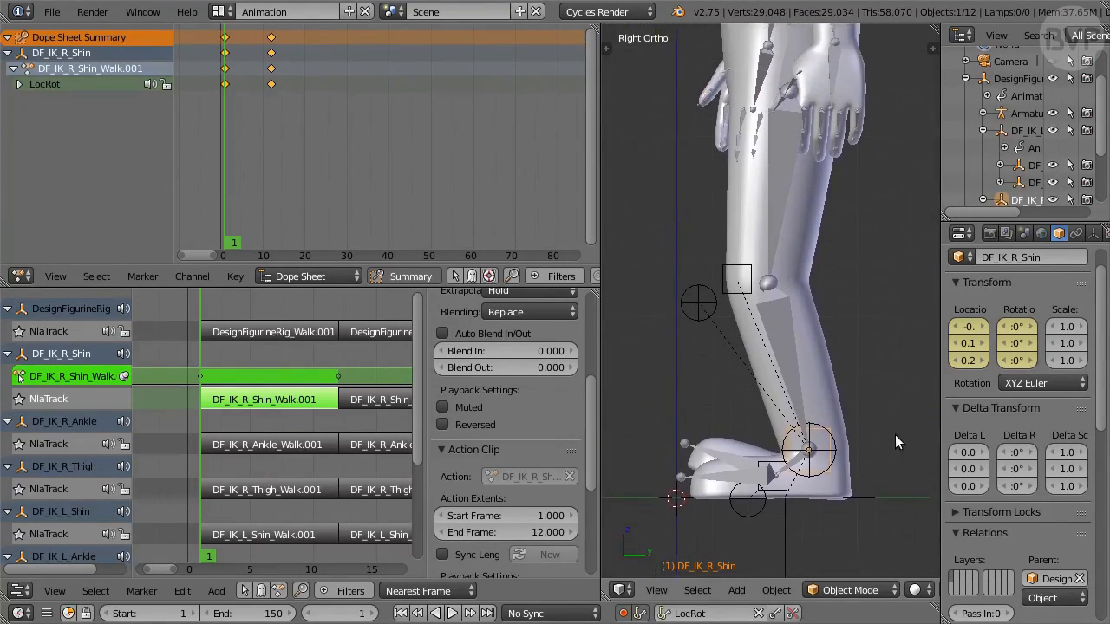
pyautogui.press('Right')
pyautogui.press('Right')
pyautogui.press('Right')
pyautogui.press('Right')
pyautogui.press('Right')
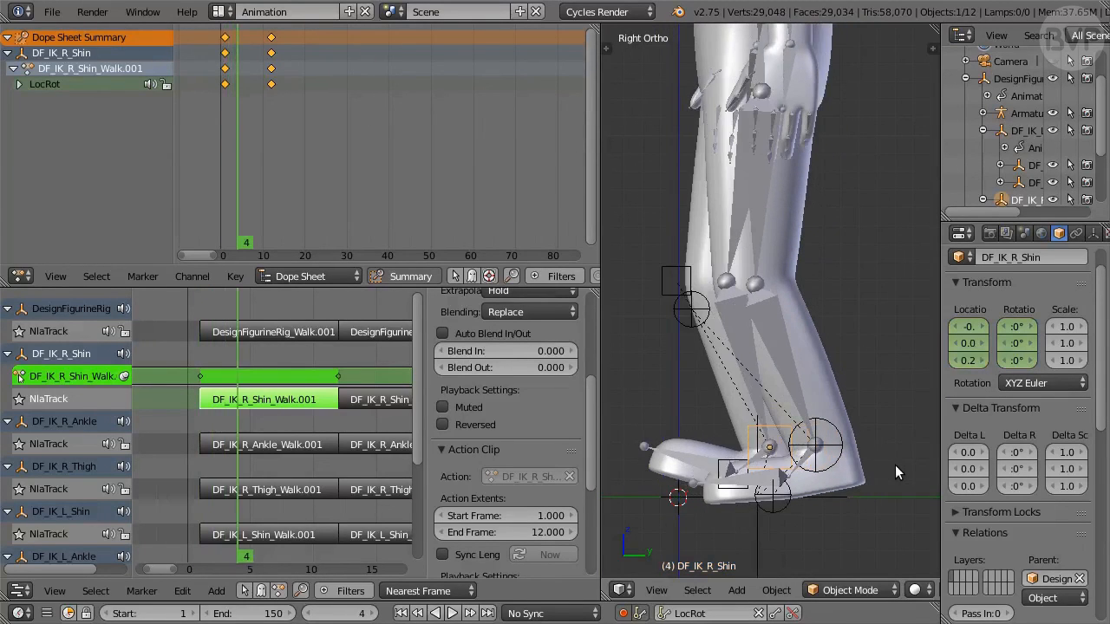
pyautogui.press('g')
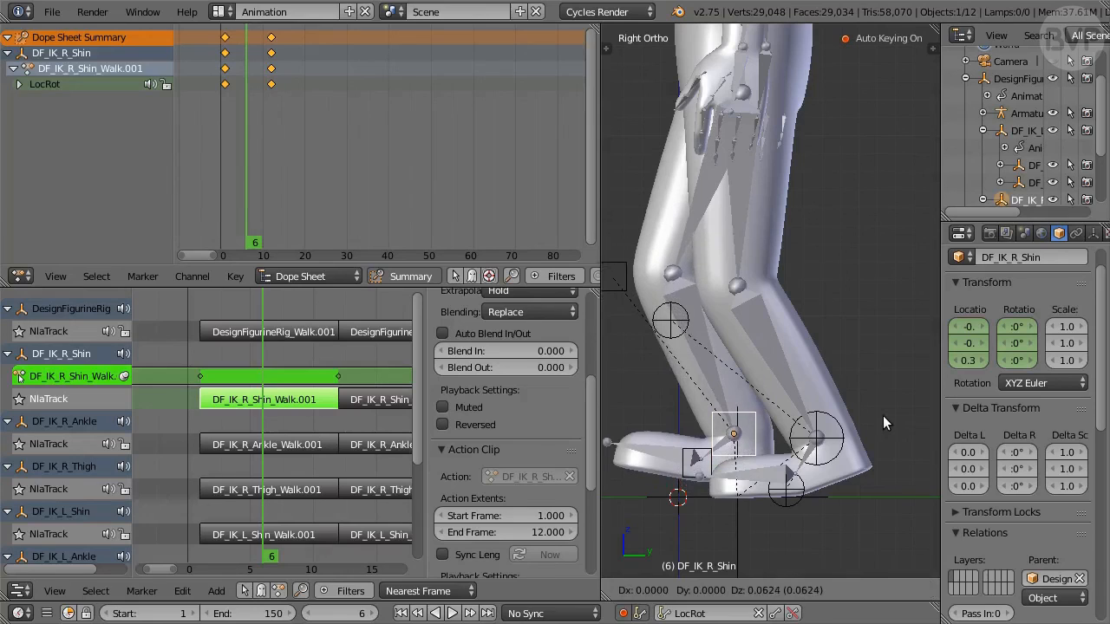
pyautogui.click(883, 414)
pyautogui.press('g')
pyautogui.click(882, 415)
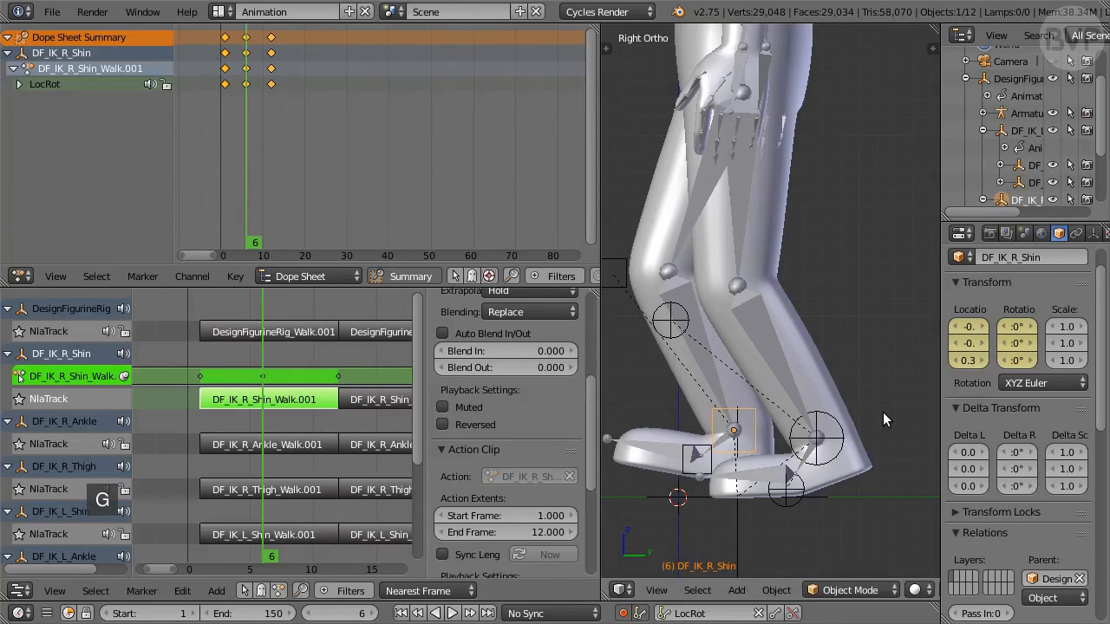
# Switch tweak mode from the right shin strip to DF_IK_R_Ankle_Walk.001 and delete its action's first three keyframes
pyautogui.press('Tab')
pyautogui.click(319, 442)
pyautogui.press('Tab')
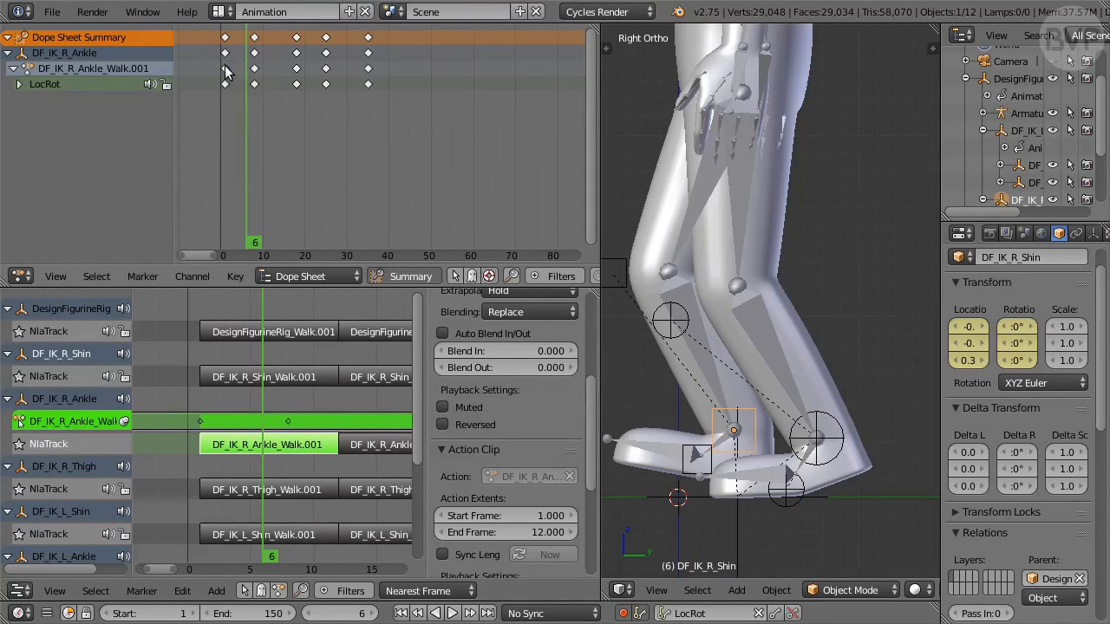
pyautogui.moveTo(226, 71); pyautogui.dragTo(324, 113)
pyautogui.press('x')
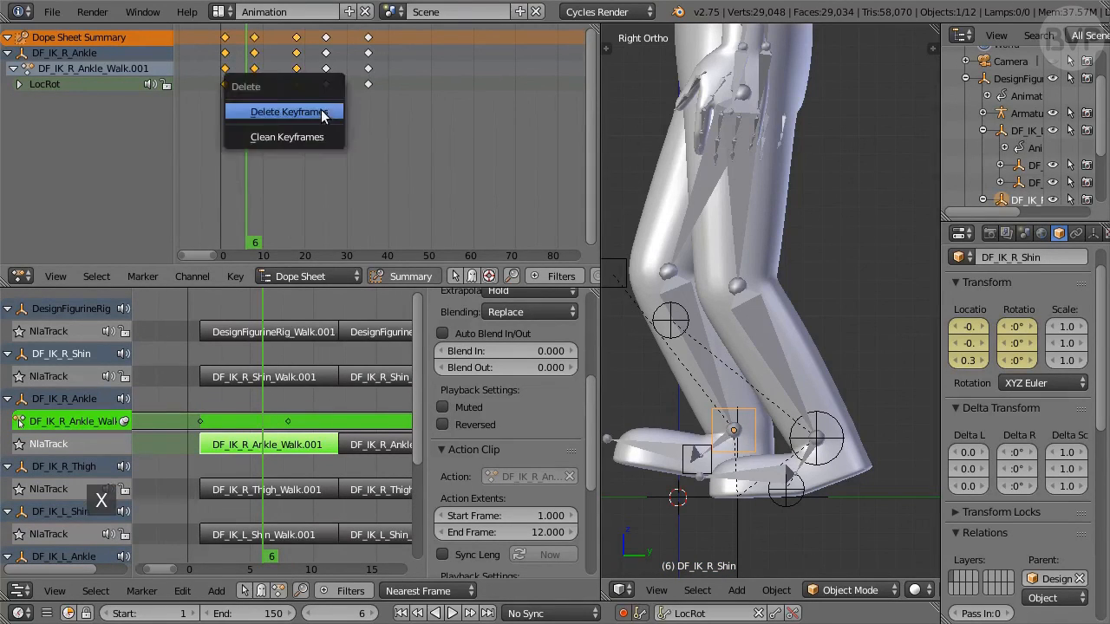
pyautogui.click(334, 112)
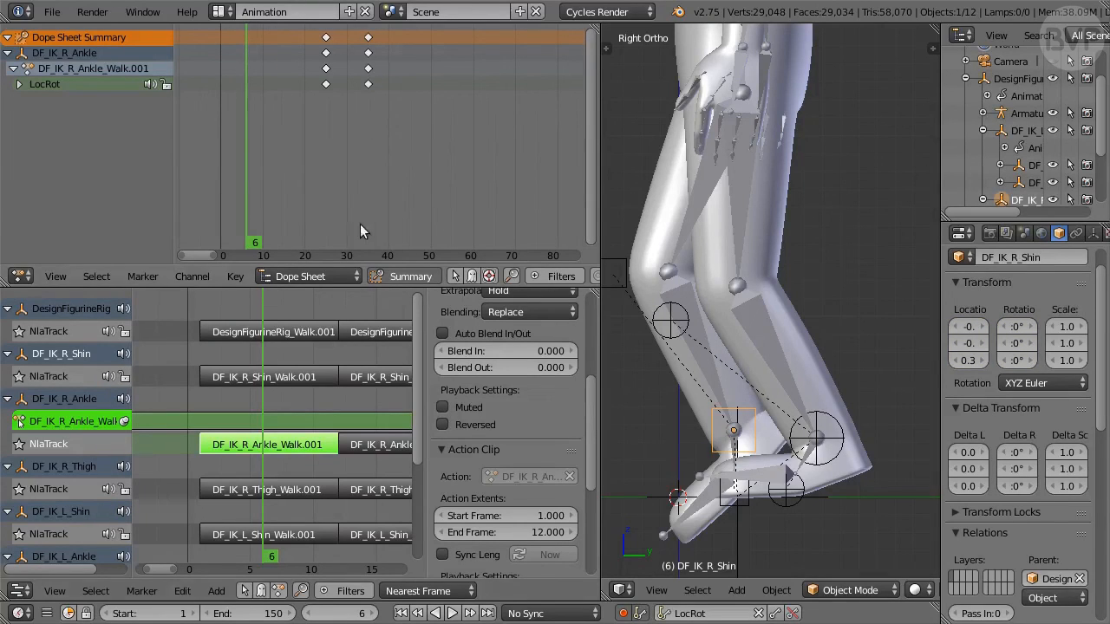
# Snap the right ankle action's two remaining keyframes to frames 1 and 12
pyautogui.click(401, 615)
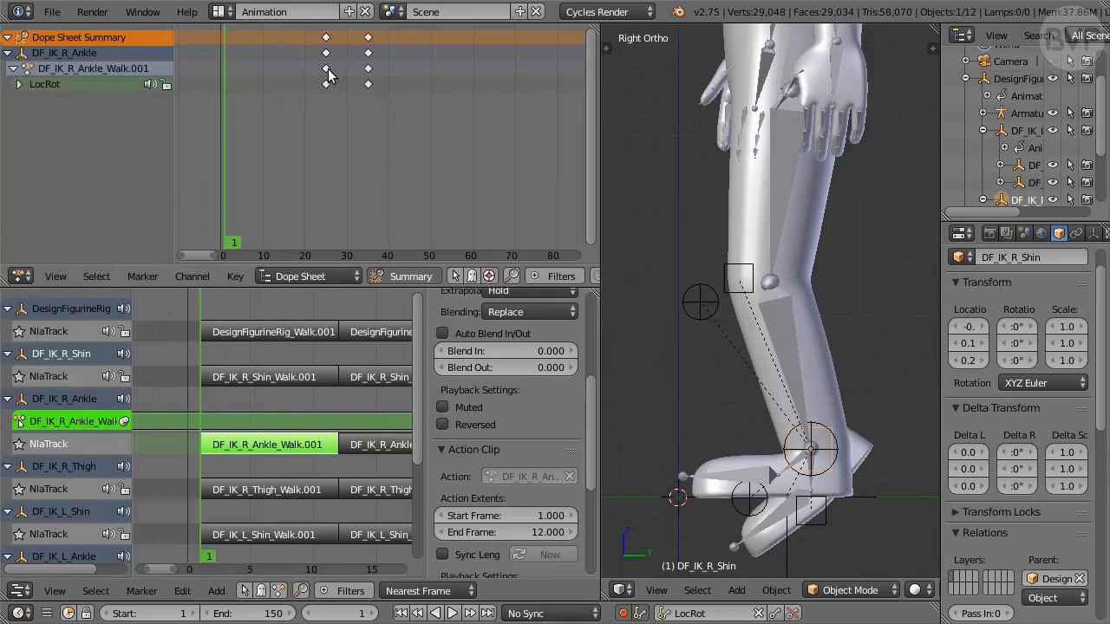
pyautogui.hotkey('shift', 's')
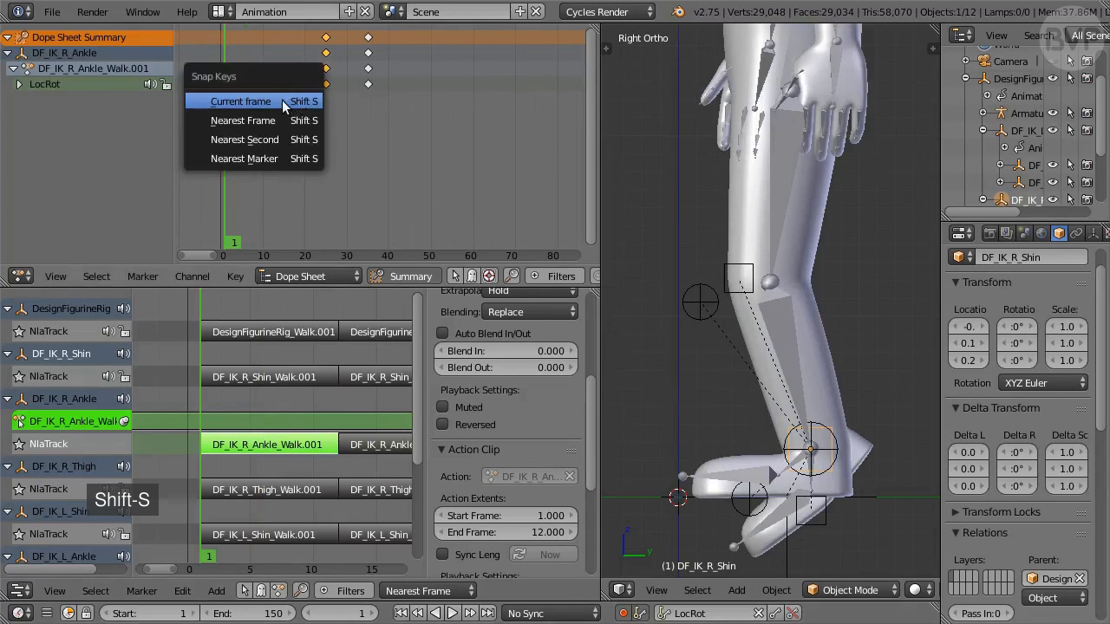
pyautogui.click(282, 100)
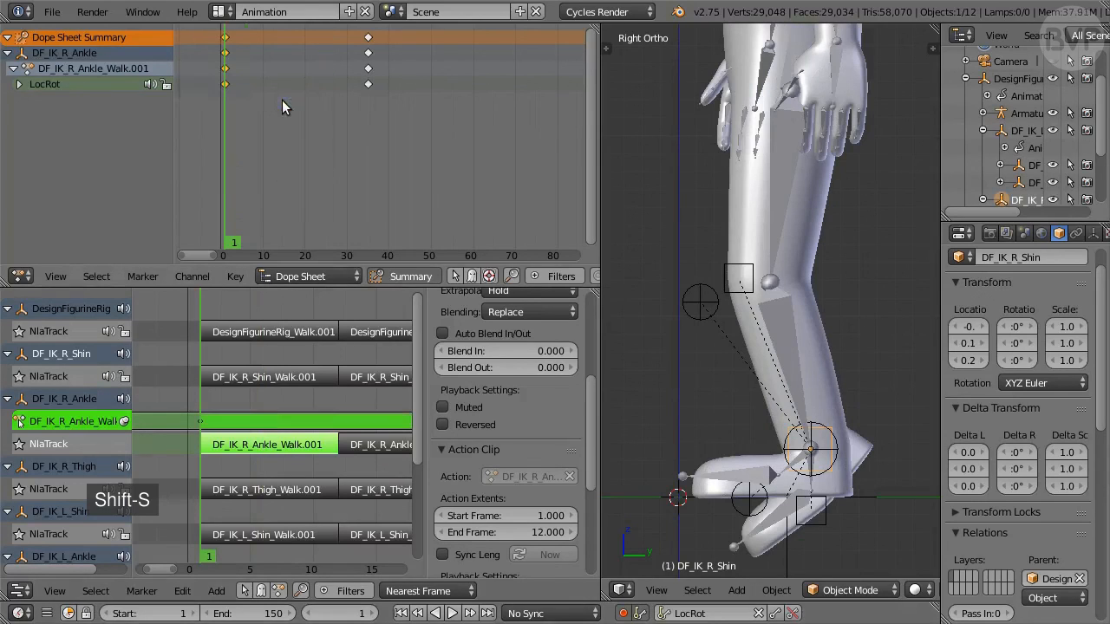
pyautogui.click(346, 614)
pyautogui.write('12')
pyautogui.press('Return')
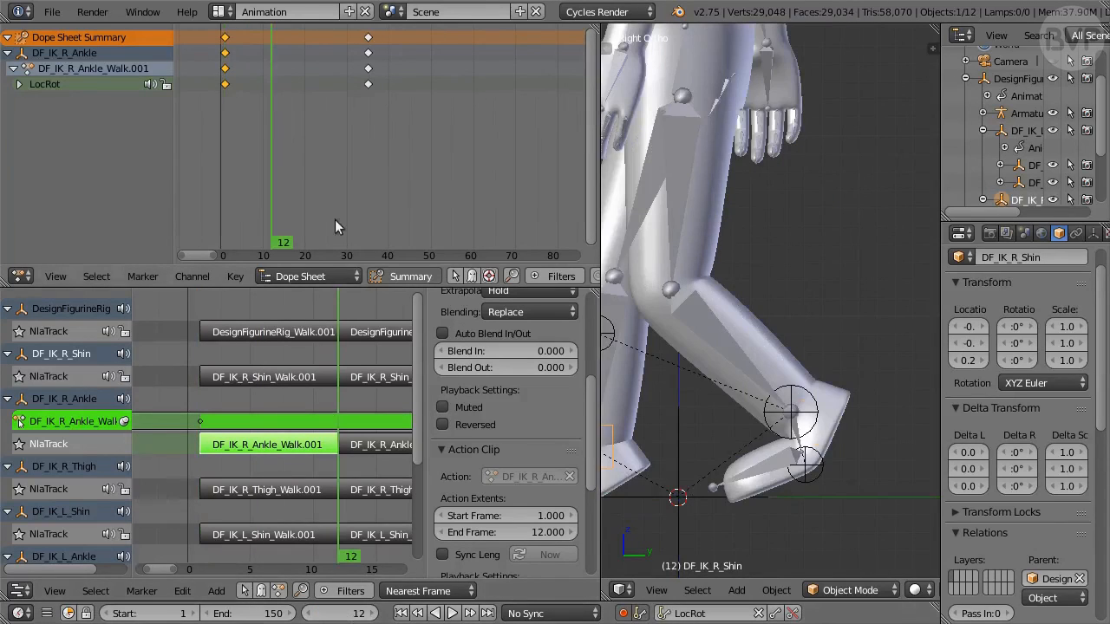
pyautogui.click(368, 78)
pyautogui.hotkey('shift', 's')
pyautogui.click(385, 75)
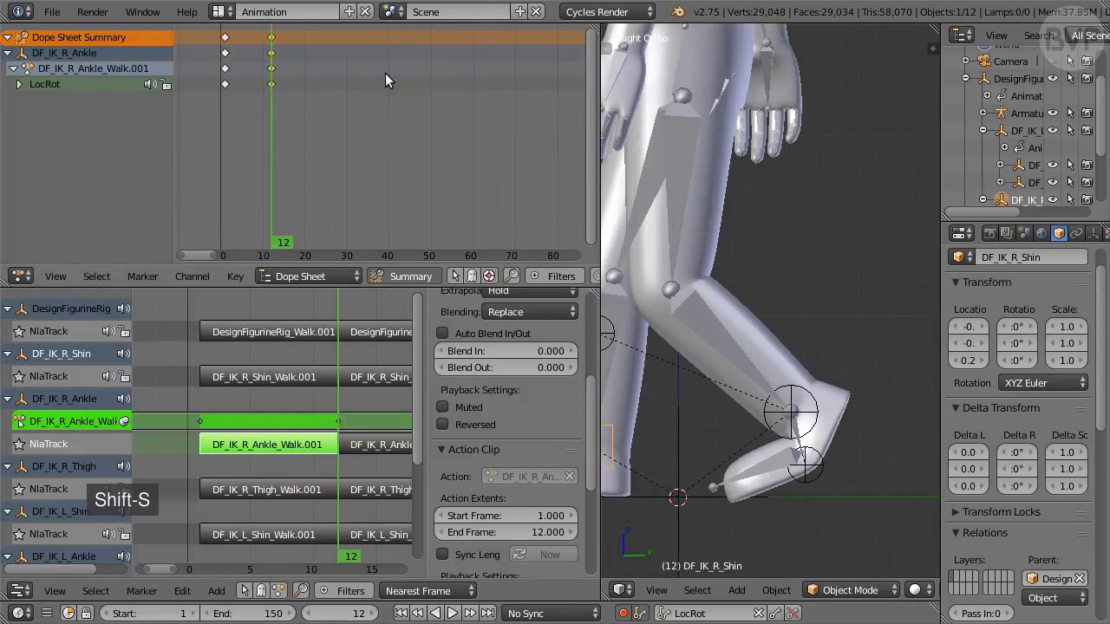
# Select the DF_IK_R_Ankle empty and, at frame 1, move it forward and up to the left foot's control so the right foot lies flat
pyautogui.click(86, 51)
pyautogui.hotkey('shift', 'Left')
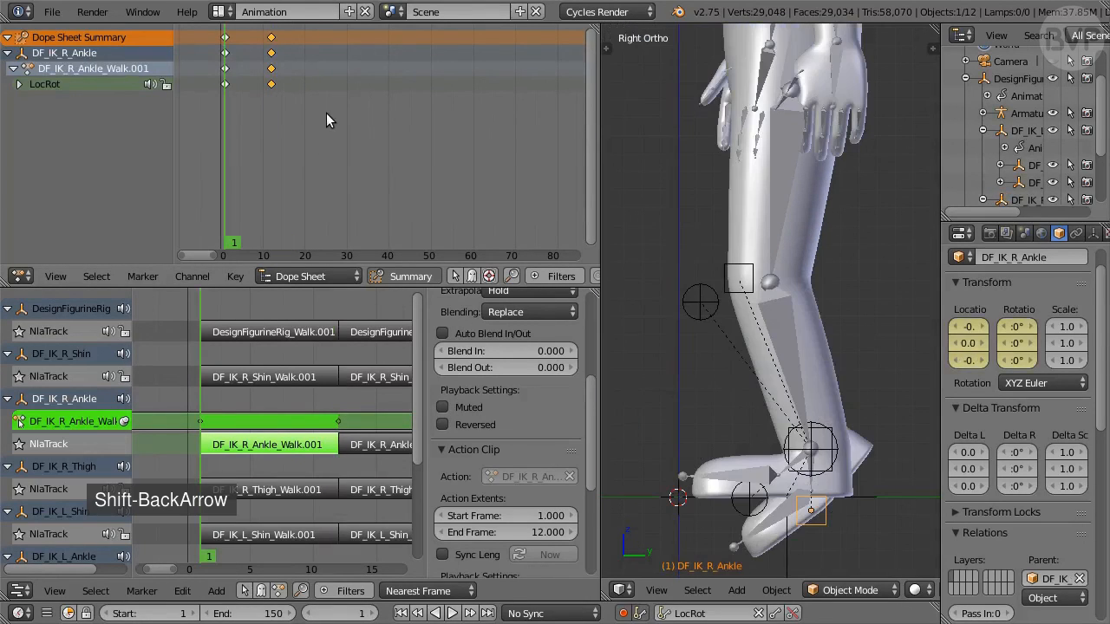
pyautogui.scroll(2, 734, 418)
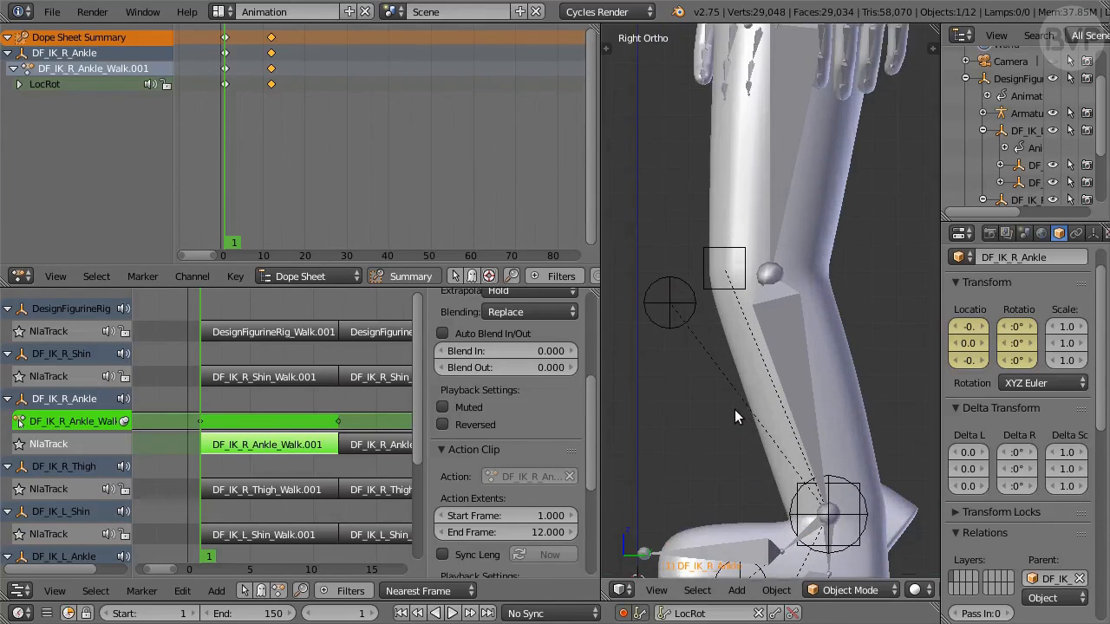
pyautogui.keyDown('shift'); pyautogui.moveTo(735, 409); pyautogui.dragTo(733, 222, button='middle'); pyautogui.keyUp('shift')
pyautogui.press('g')
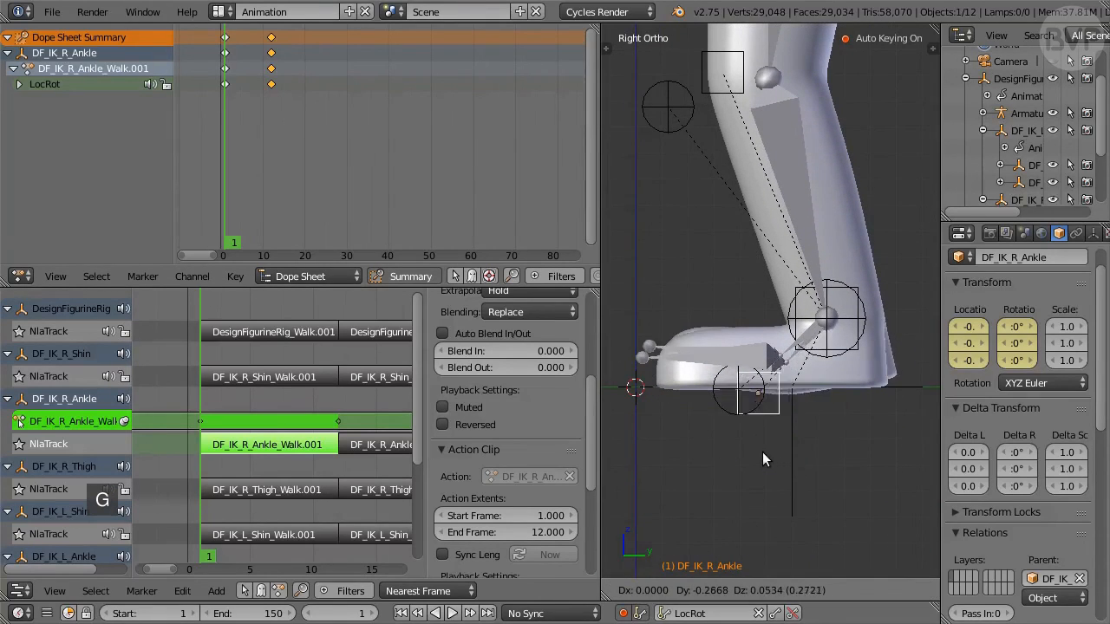
pyautogui.click(753, 447)
# Fine-tune the DF_IK_R_Ankle empty's position in wireframe so both soles line up, and restore solid shading
pyautogui.scroll(3, 753, 447)
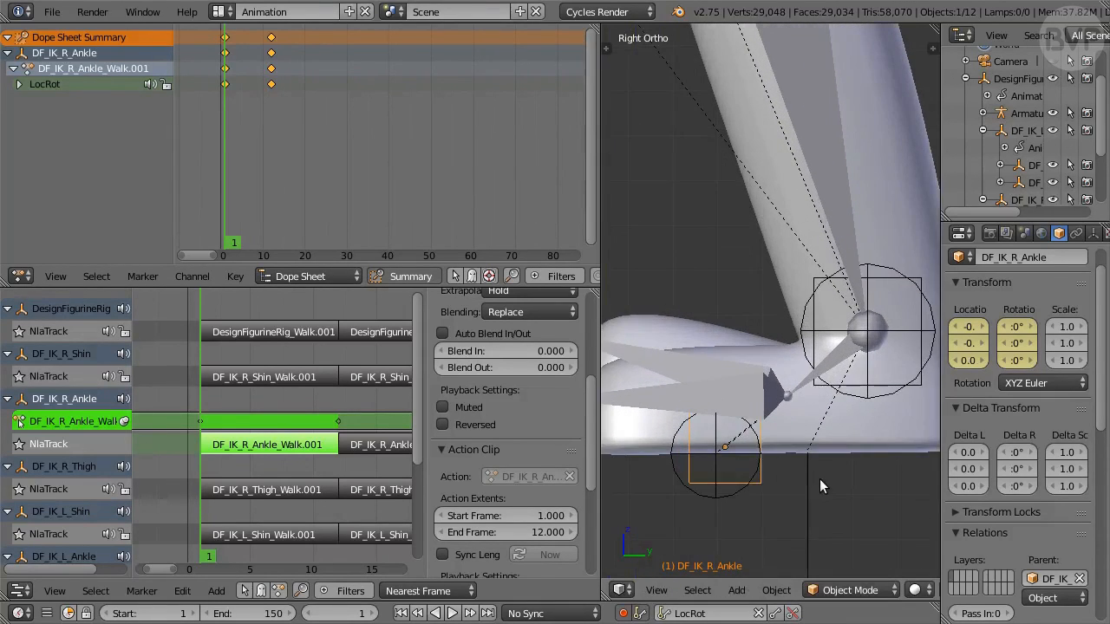
pyautogui.press('z')
pyautogui.press('g')
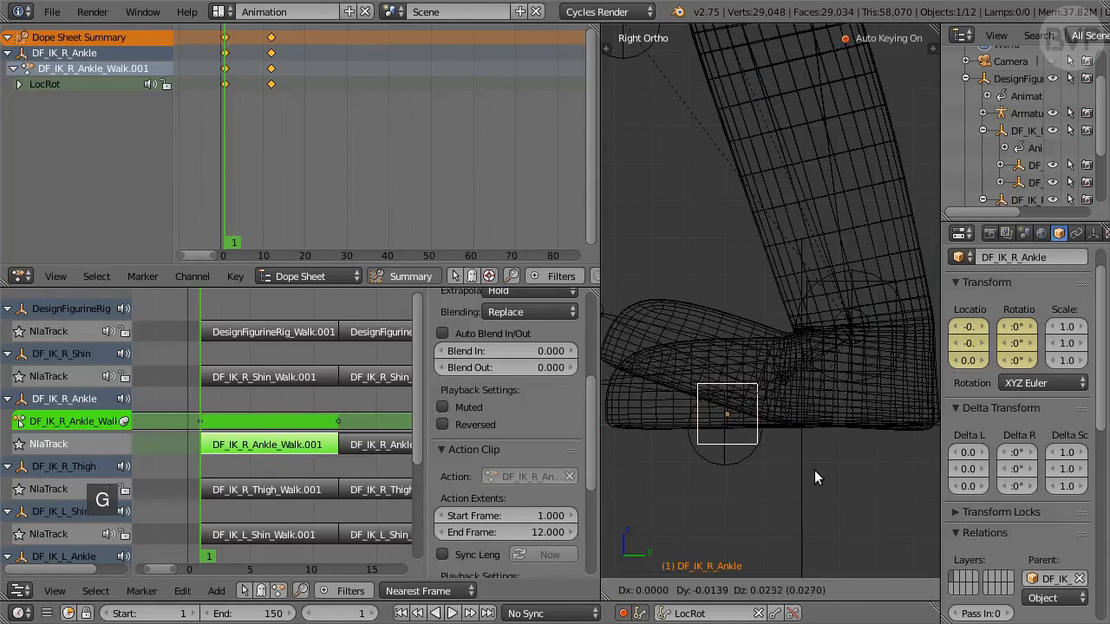
pyautogui.click(824, 476)
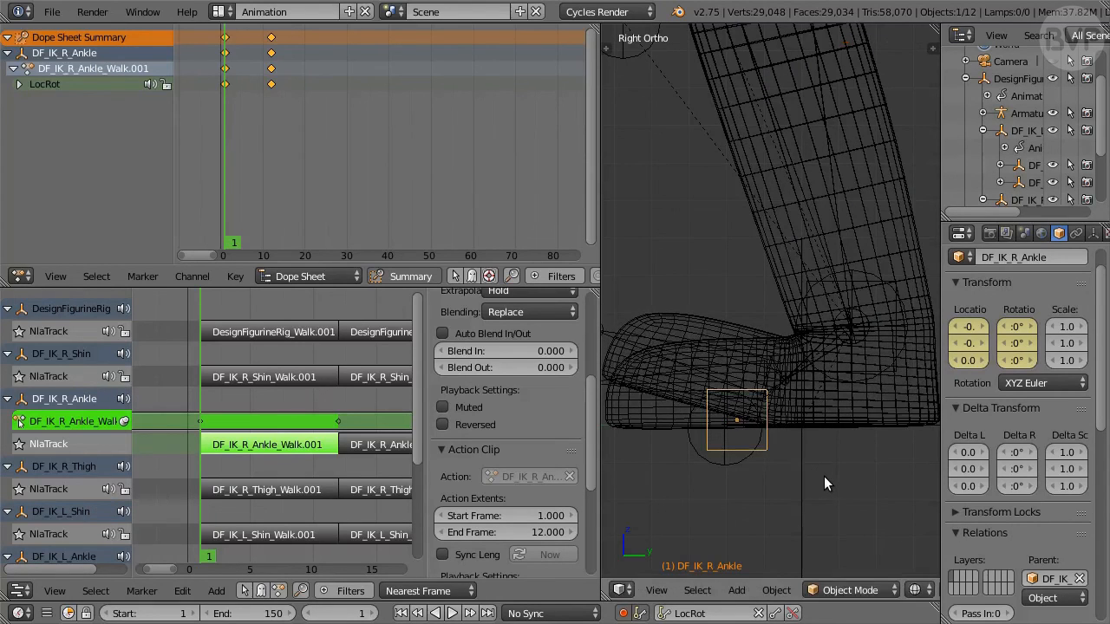
pyautogui.press('z')
pyautogui.press('ctrl+KP_3')
pyautogui.press('KP_3')
pyautogui.scroll(-2, 824, 476)
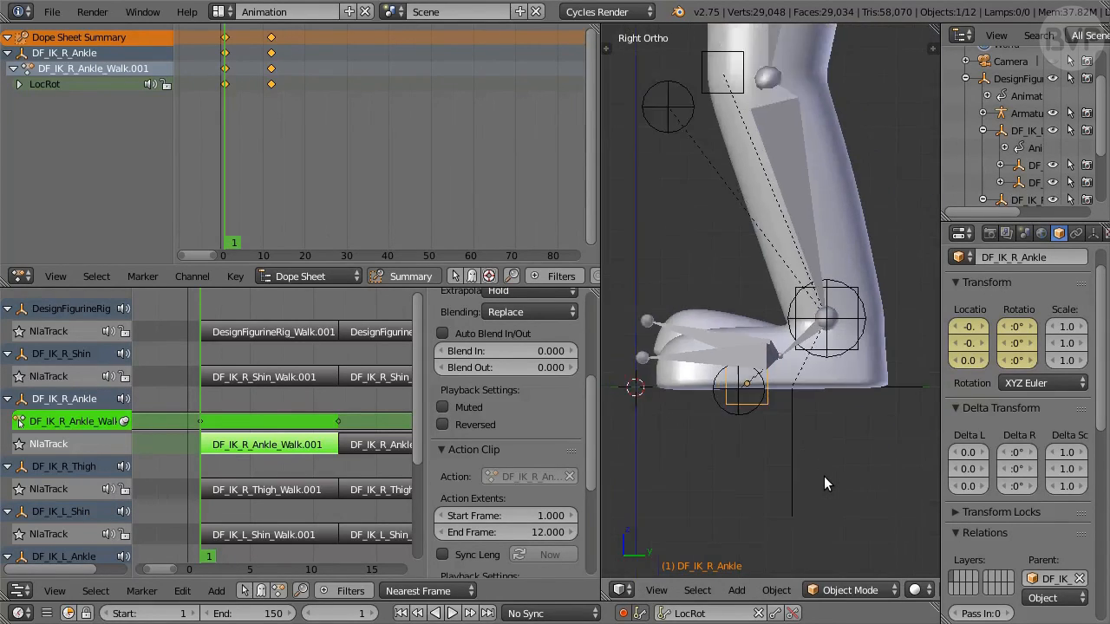
pyautogui.scroll(-2, 824, 476)
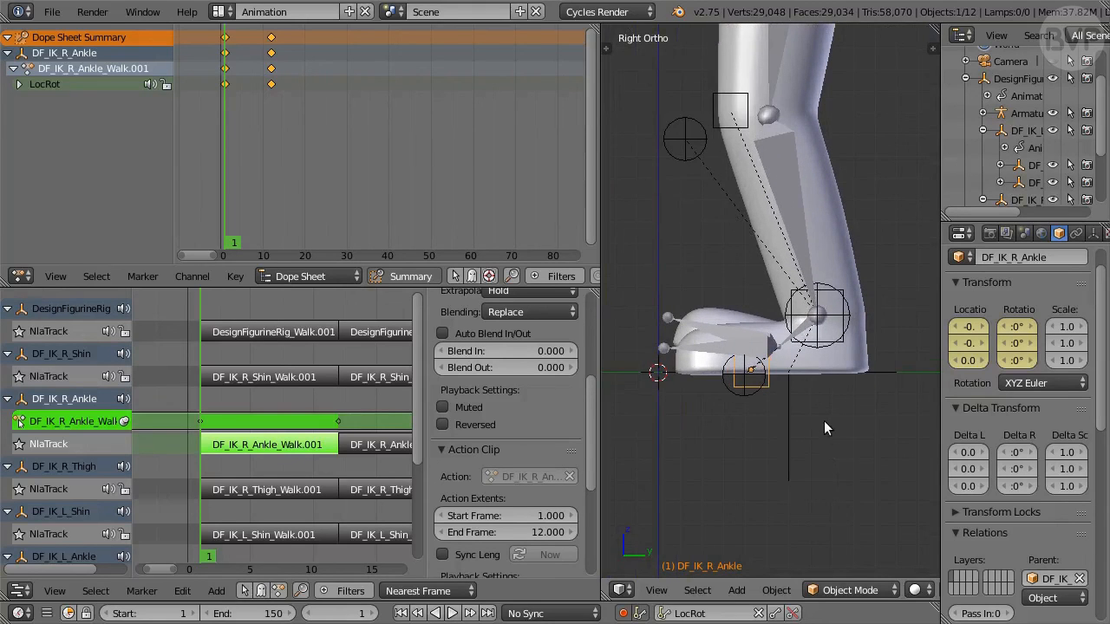
pyautogui.keyDown('shift'); pyautogui.moveTo(824, 421); pyautogui.dragTo(831, 504, button='middle'); pyautogui.keyUp('shift')
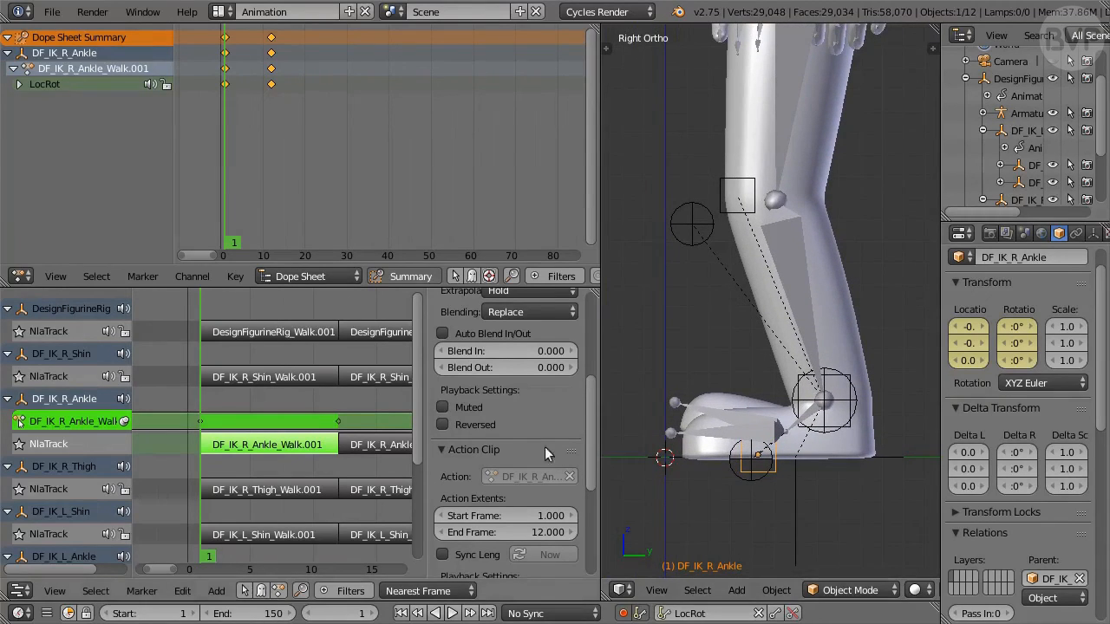
# Tweak the Armature_Walk.001 strip, rotate the R_FootToes bone about -16° at frame 1 to flatten the toes, and play the animation
pyautogui.moveTo(414, 416); pyautogui.dragTo(415, 505)
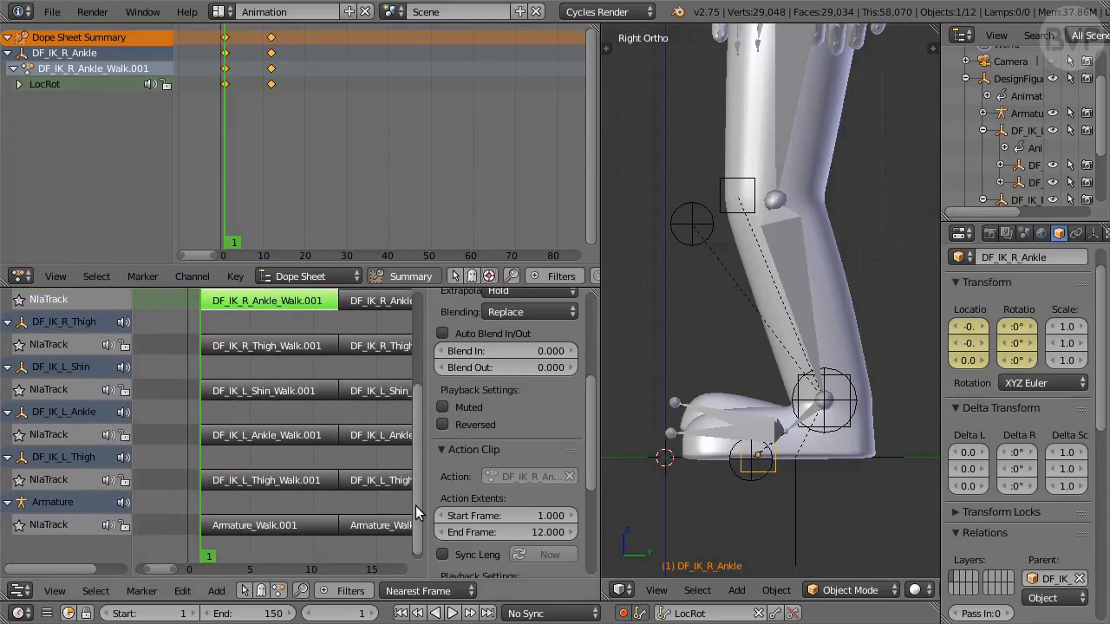
pyautogui.click(285, 520)
pyautogui.press('Tab')
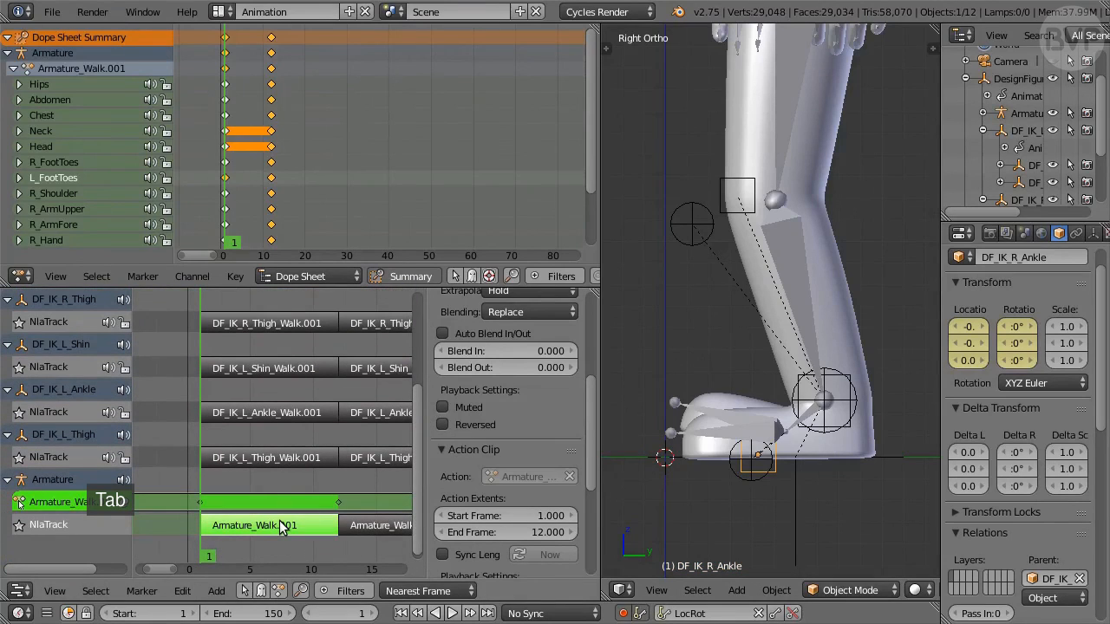
pyautogui.rightClick(724, 415)
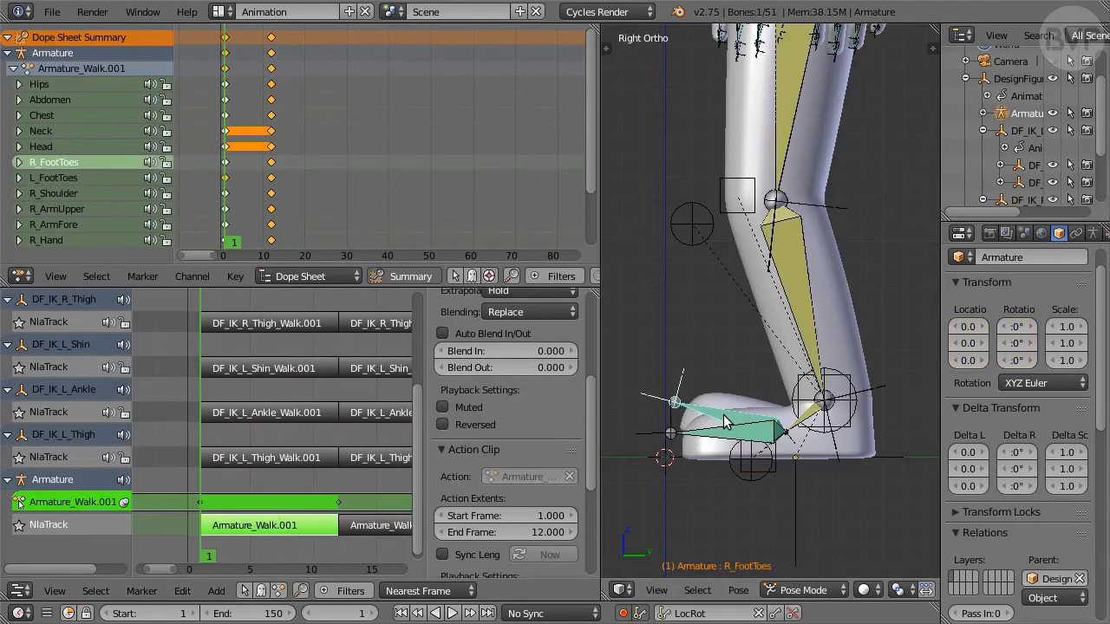
pyautogui.press('r')
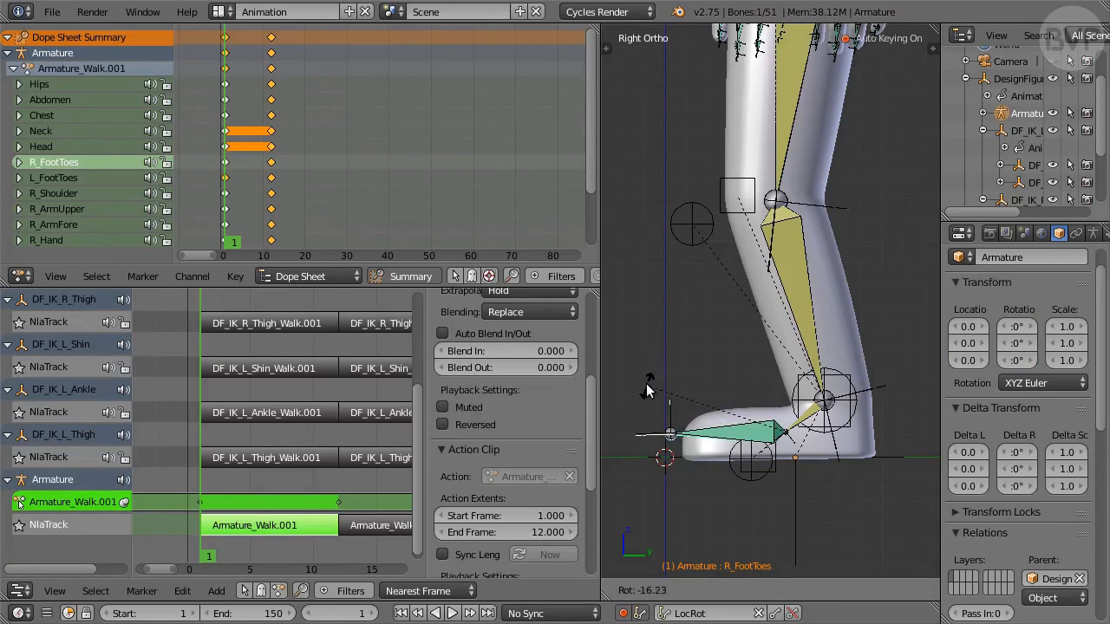
pyautogui.click(647, 383)
pyautogui.scroll(-2, 646, 382)
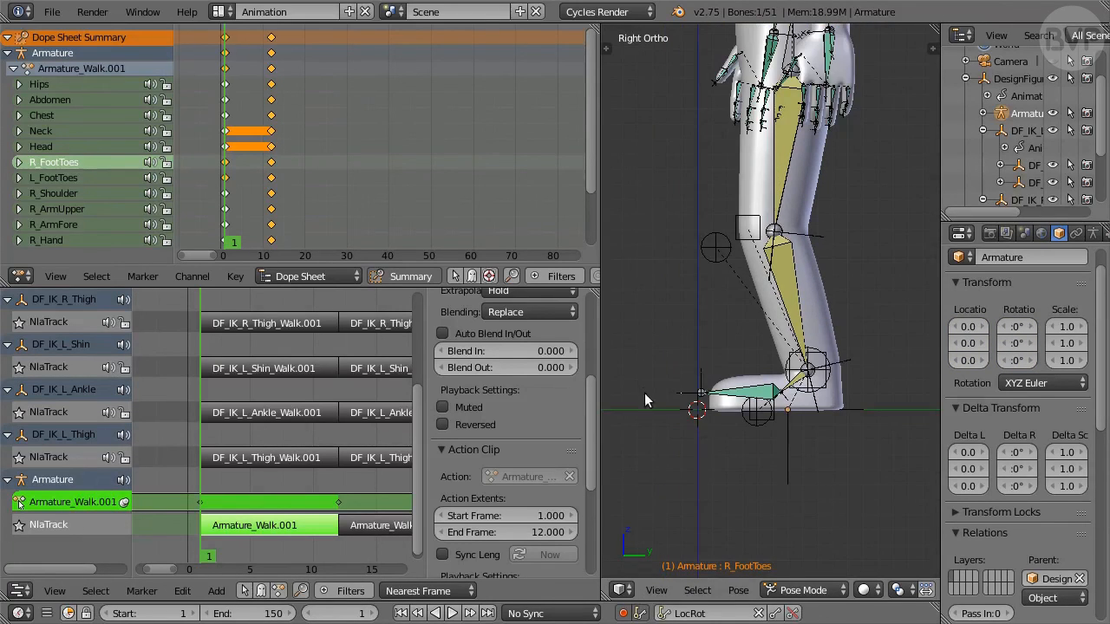
pyautogui.keyDown('shift'); pyautogui.moveTo(639, 394); pyautogui.dragTo(692, 434, button='middle'); pyautogui.keyUp('shift')
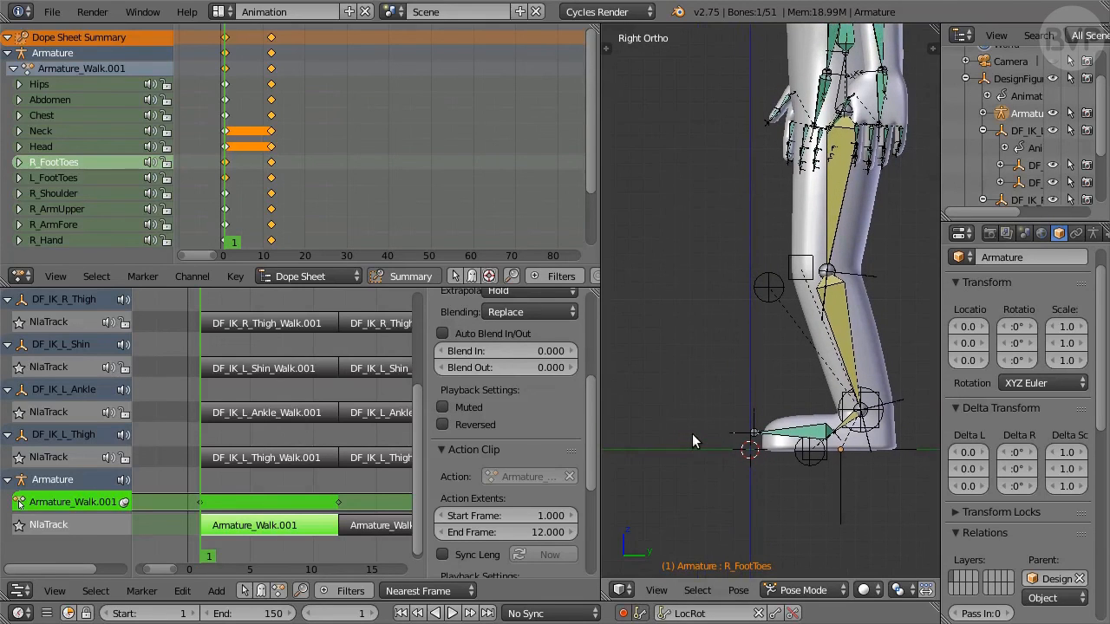
pyautogui.hotkey('alt', 'a')
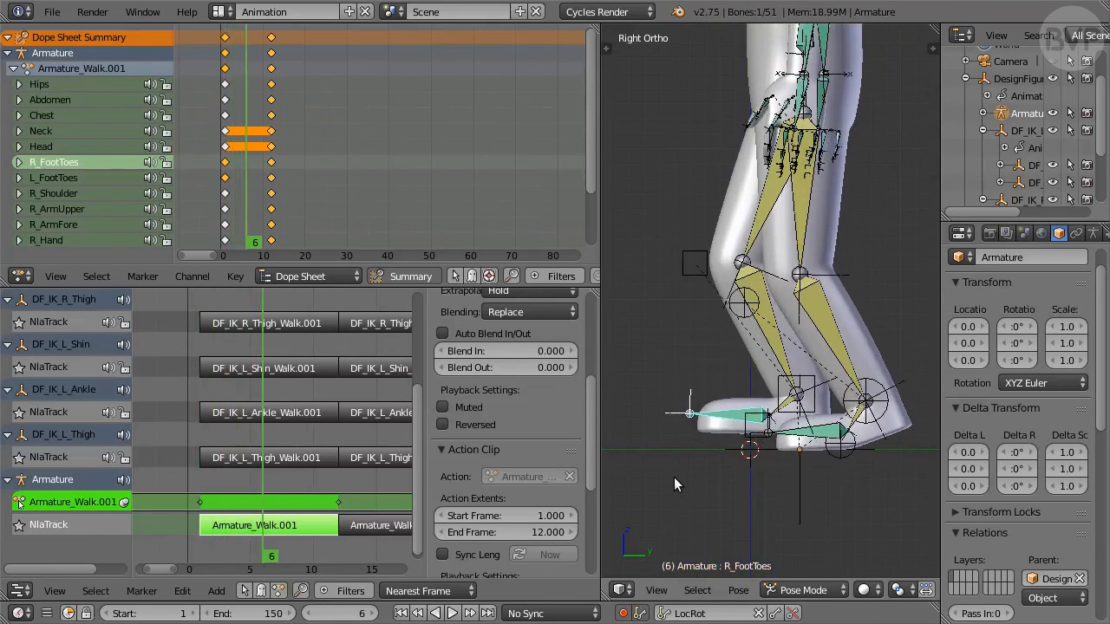
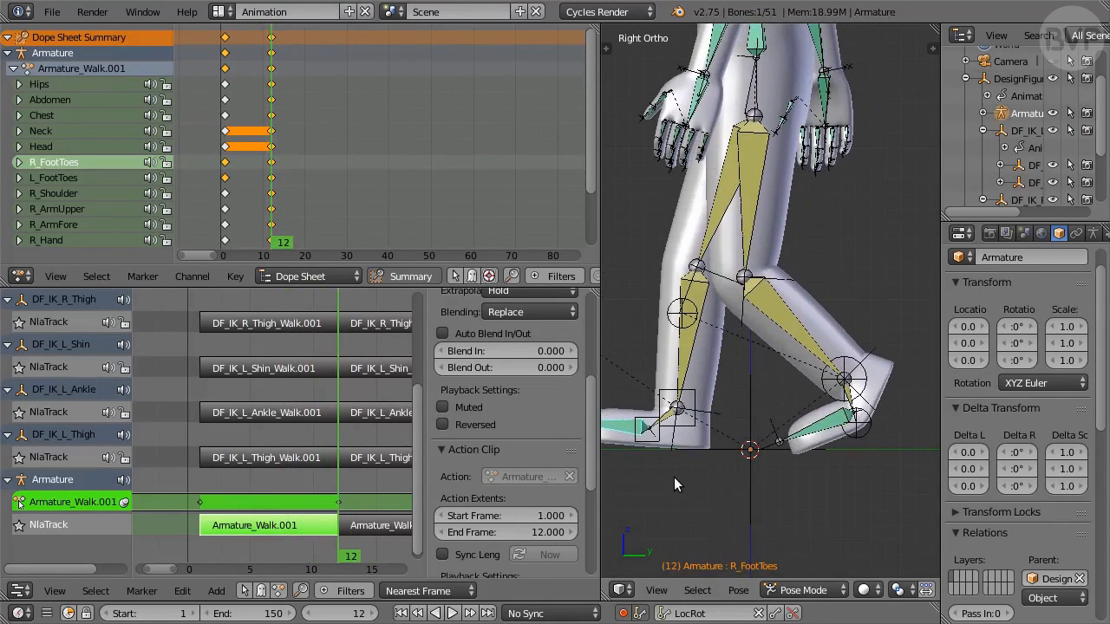
# Return to frame 1, tweak the DF_IK_R_Shin_Walk.001 strip with DF_IK_R_Shin selected, and change the Dope Sheet to the Graph Editor
pyautogui.hotkey('shift', 'Left')
pyautogui.moveTo(415, 462); pyautogui.dragTo(417, 353)
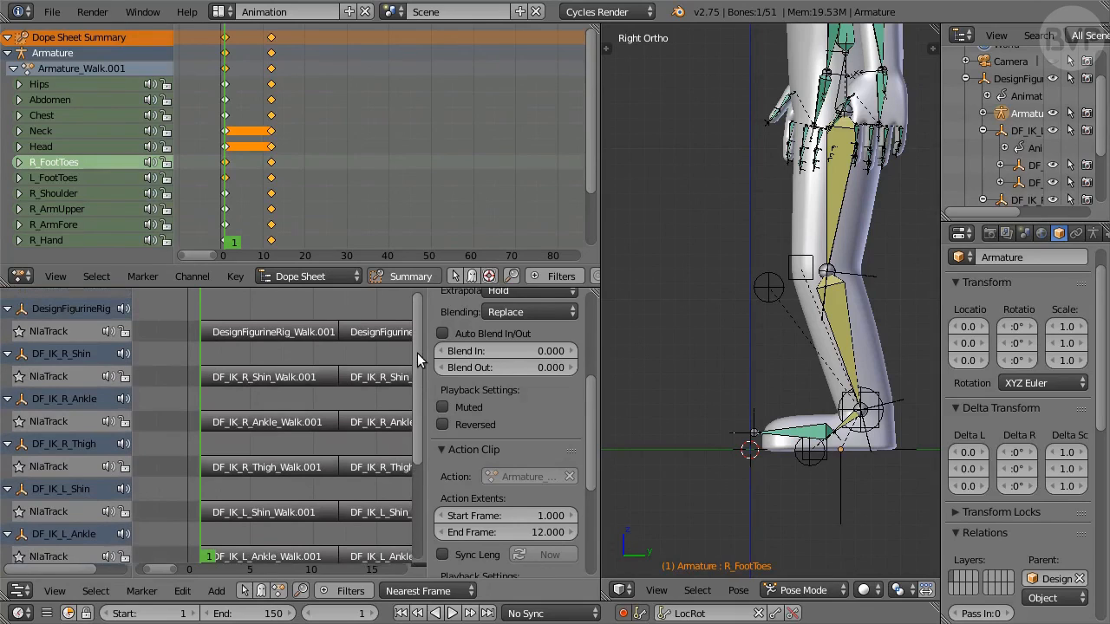
pyautogui.click(288, 374)
pyautogui.press('Tab')
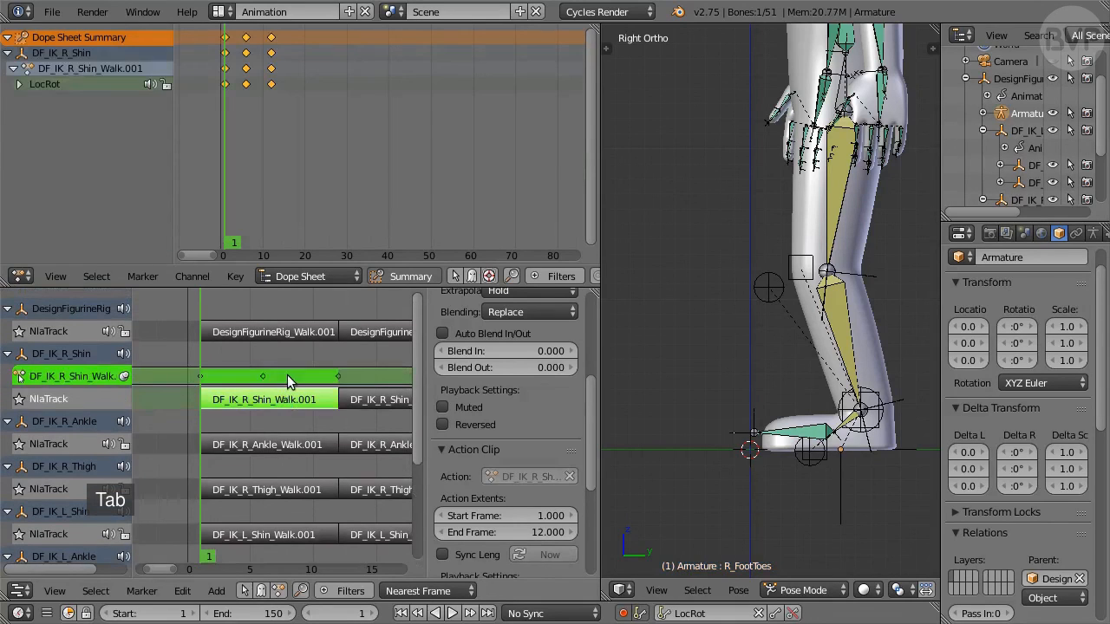
pyautogui.click(76, 53)
pyautogui.click(21, 276)
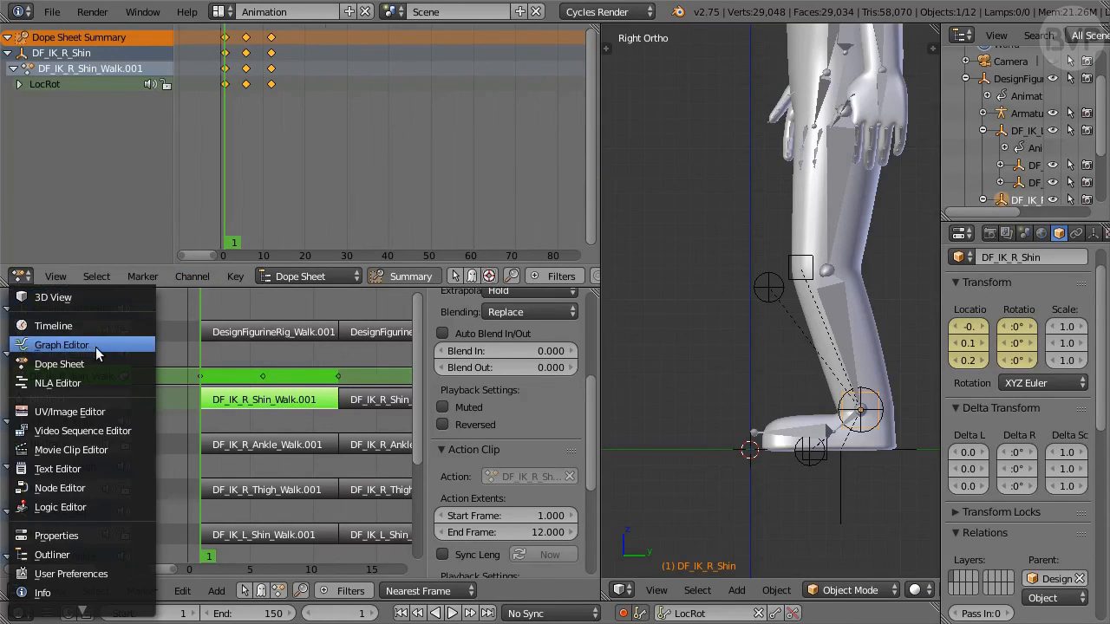
pyautogui.click(36, 346)
# On the right shin's Y Location curve, move the frame 12 keyframe's incoming handle about 2 frames earlier to ease the motion
pyautogui.click(50, 100)
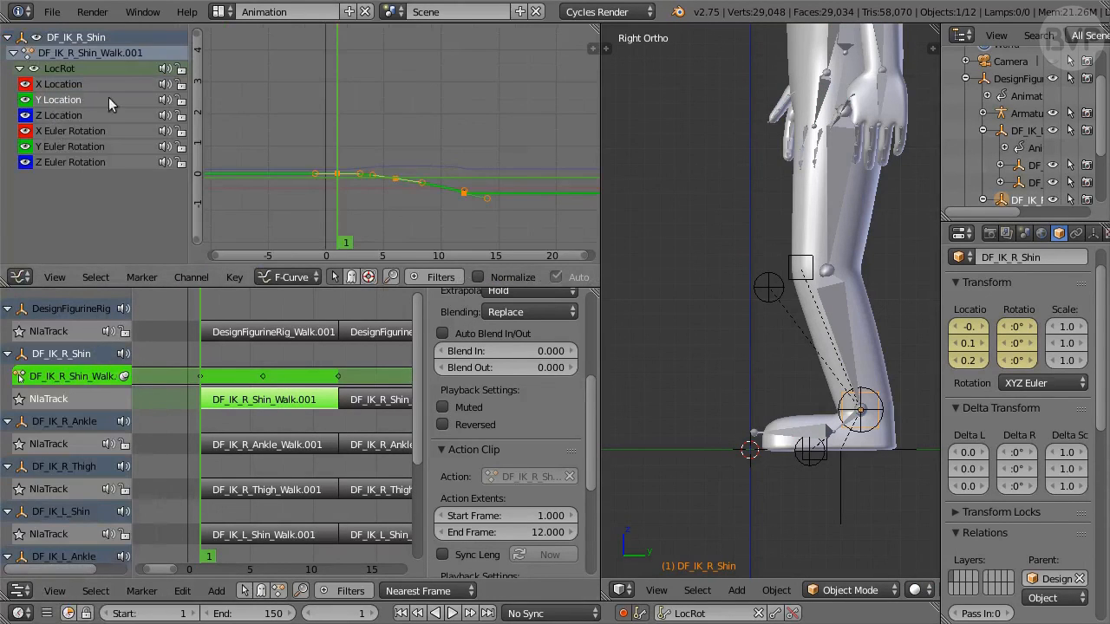
pyautogui.moveTo(195, 33); pyautogui.dragTo(197, 162)
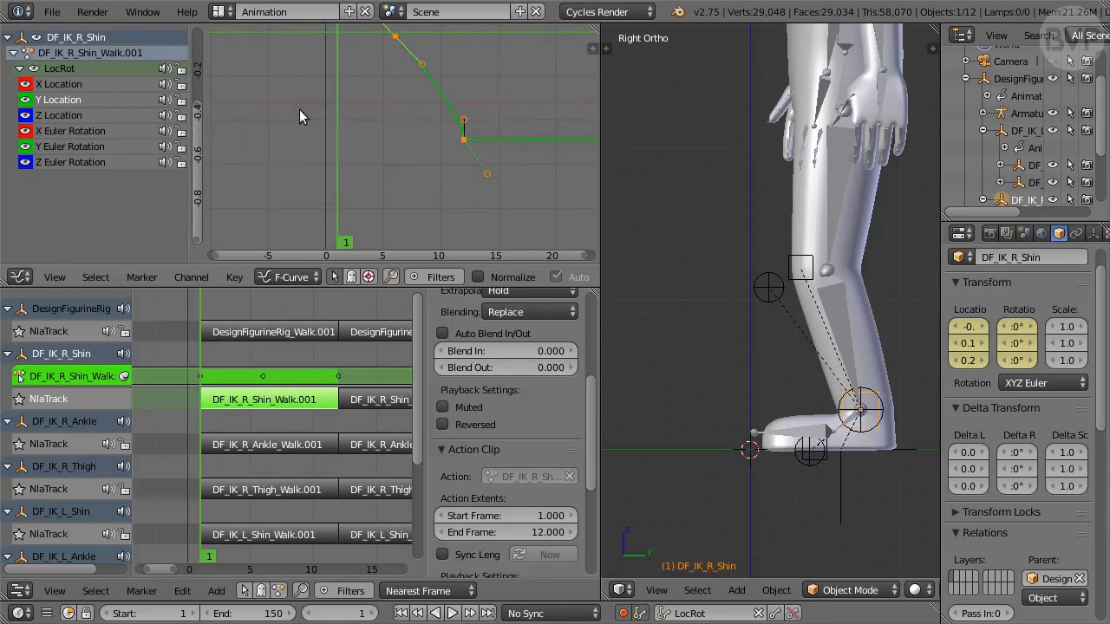
pyautogui.moveTo(299, 109); pyautogui.dragTo(312, 170, button='middle')
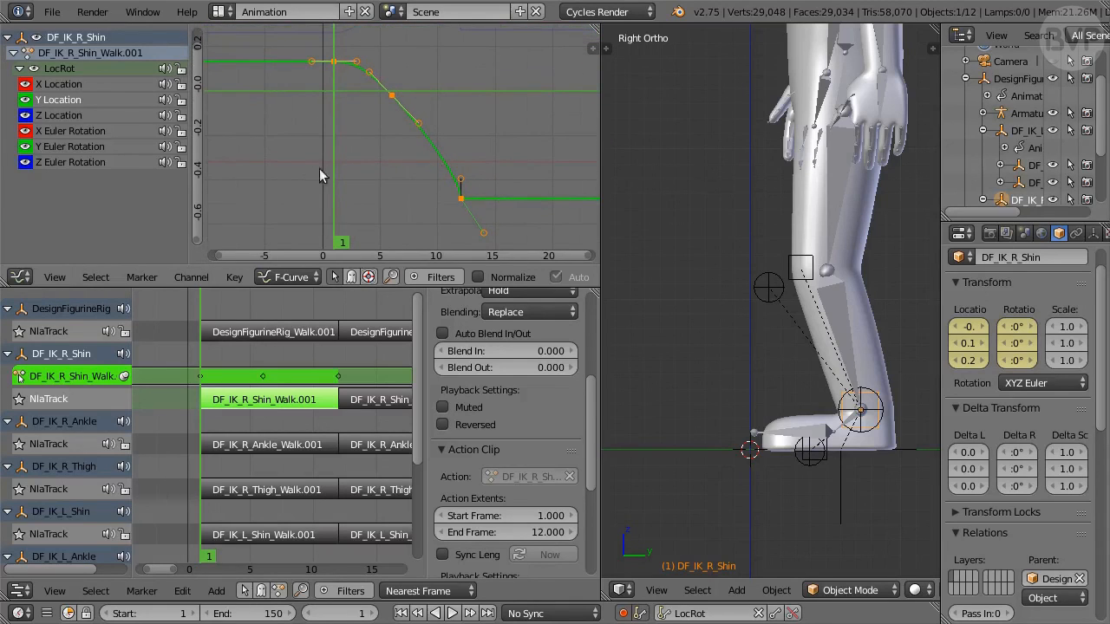
pyautogui.press('a')
pyautogui.press('g')
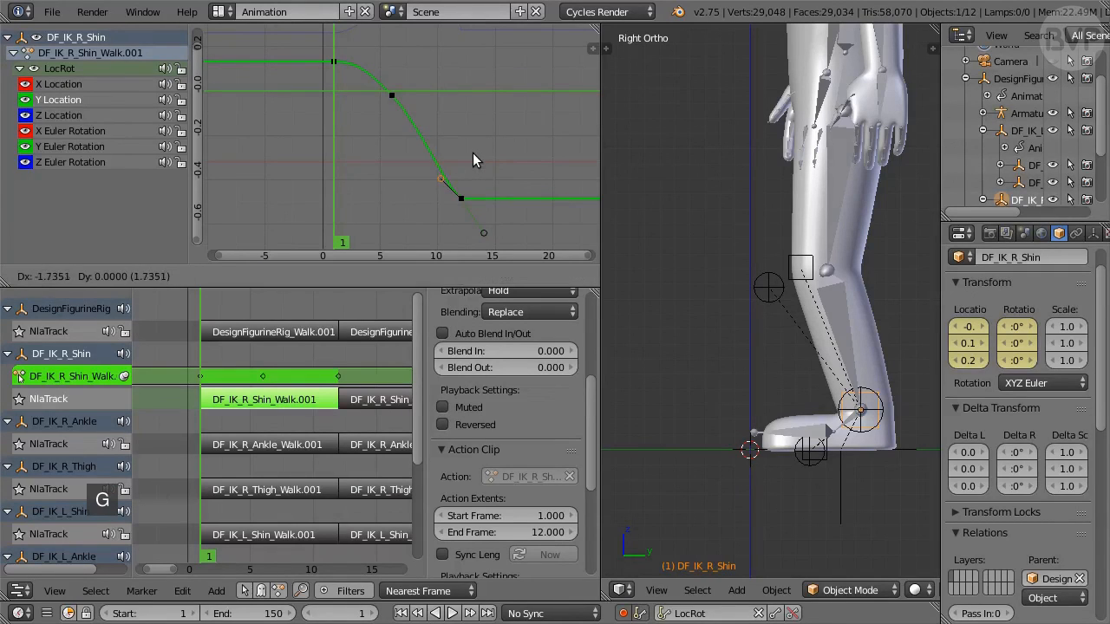
pyautogui.click(471, 166)
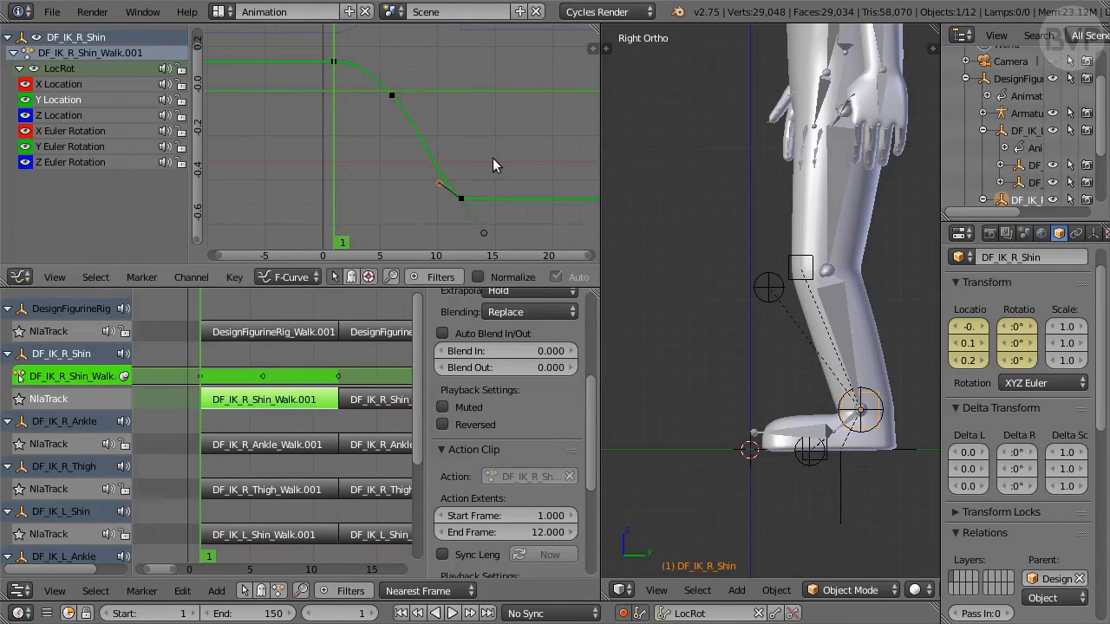
# On the right shin's Z Location curve, move the frame 12 keyframe's incoming handle about 2 frames earlier and lower to smooth the descent
pyautogui.click(58, 114)
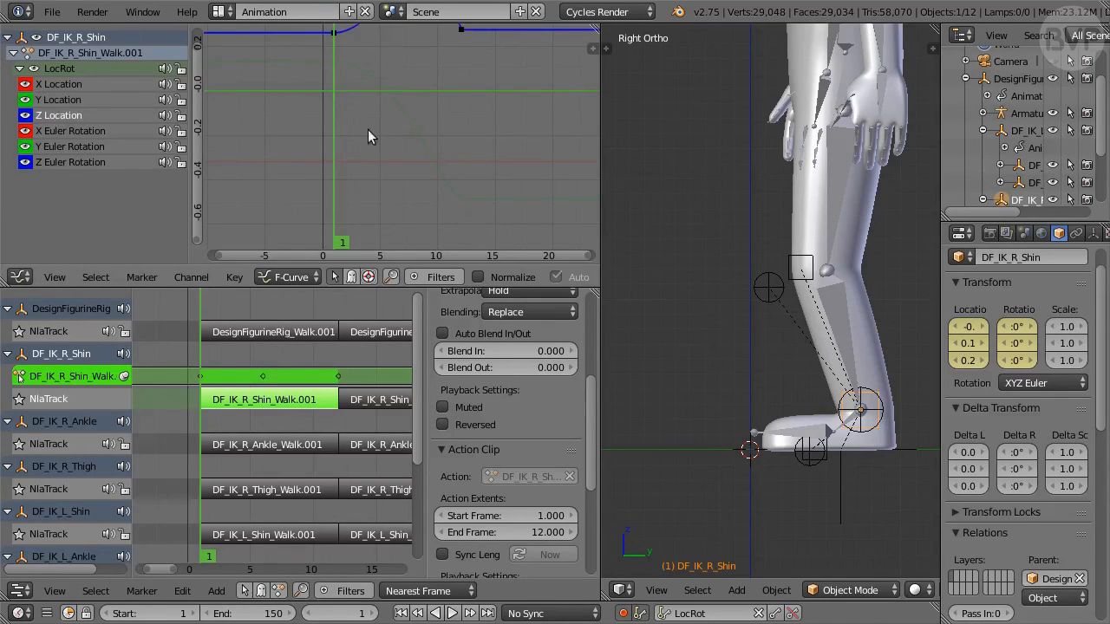
pyautogui.moveTo(447, 114); pyautogui.dragTo(444, 225, button='middle')
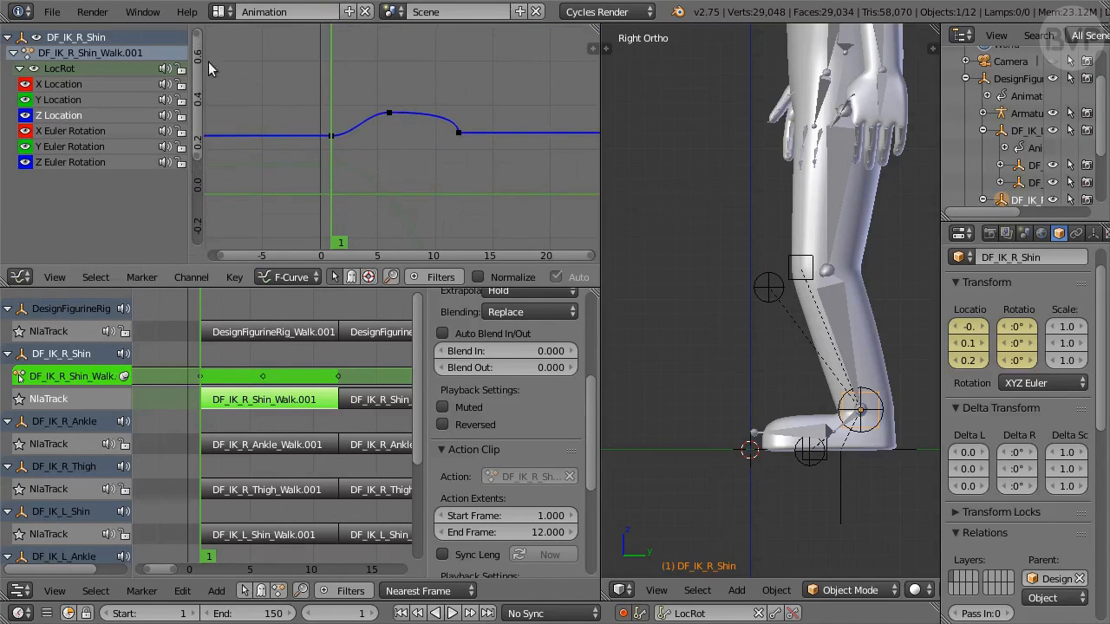
pyautogui.moveTo(198, 37); pyautogui.dragTo(195, 127)
pyautogui.moveTo(393, 87); pyautogui.dragTo(392, 216, button='middle')
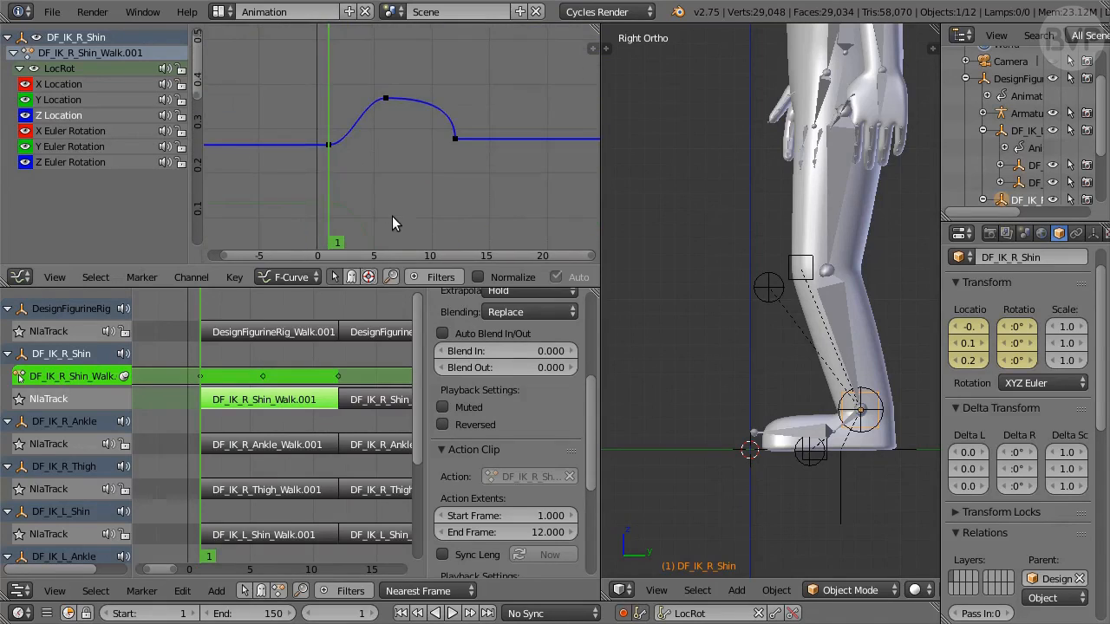
pyautogui.scroll(2, 392, 218)
pyautogui.rightClick(471, 140)
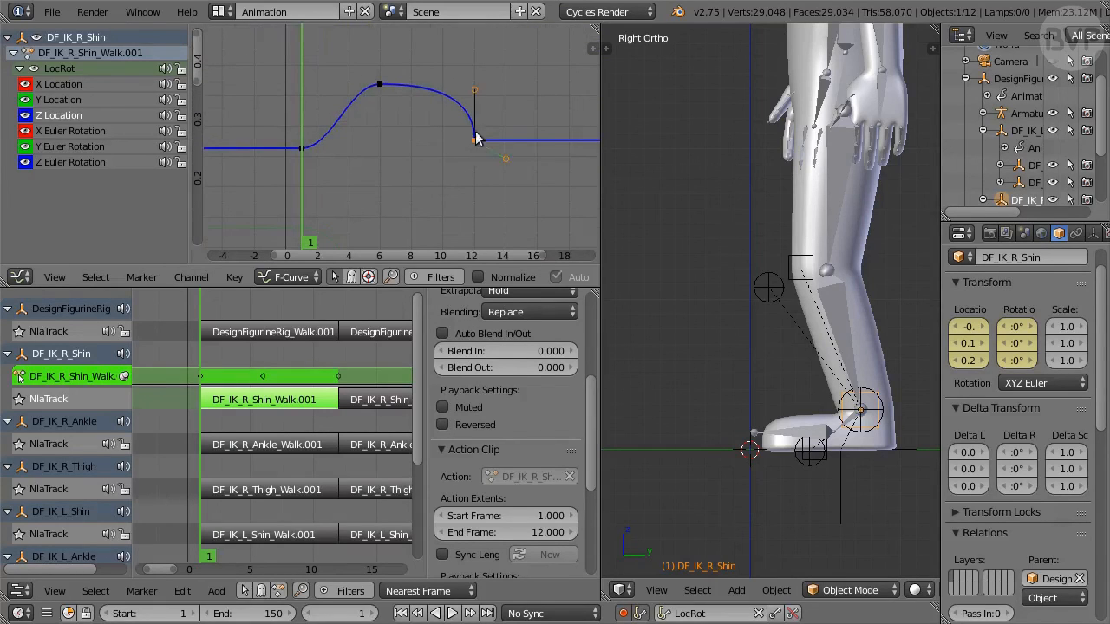
pyautogui.rightClick(473, 85)
pyautogui.press('g')
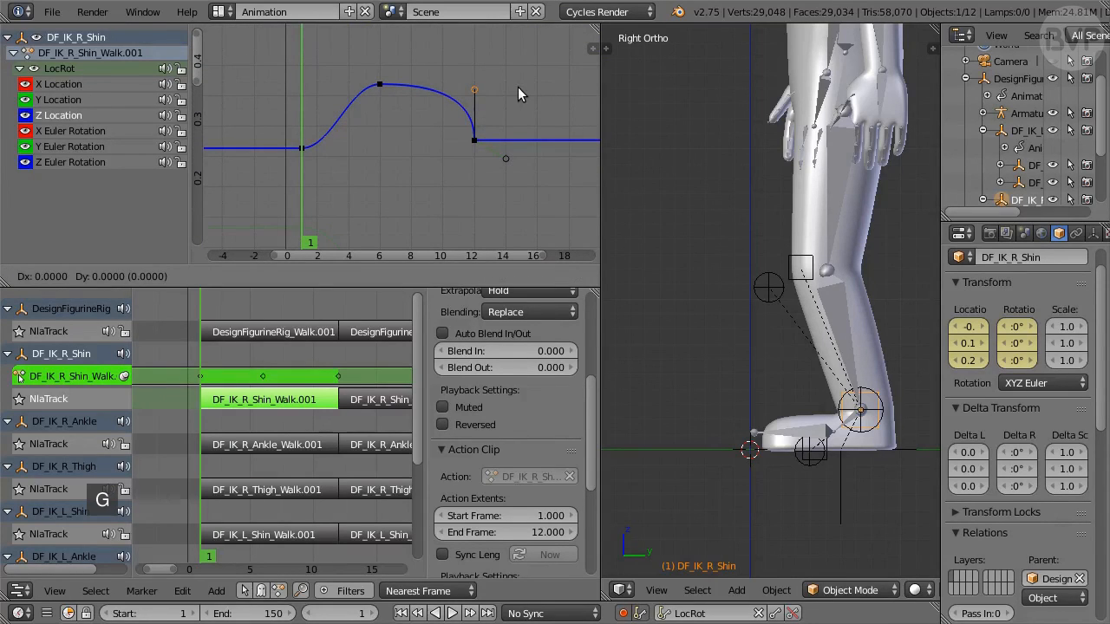
pyautogui.click(490, 130)
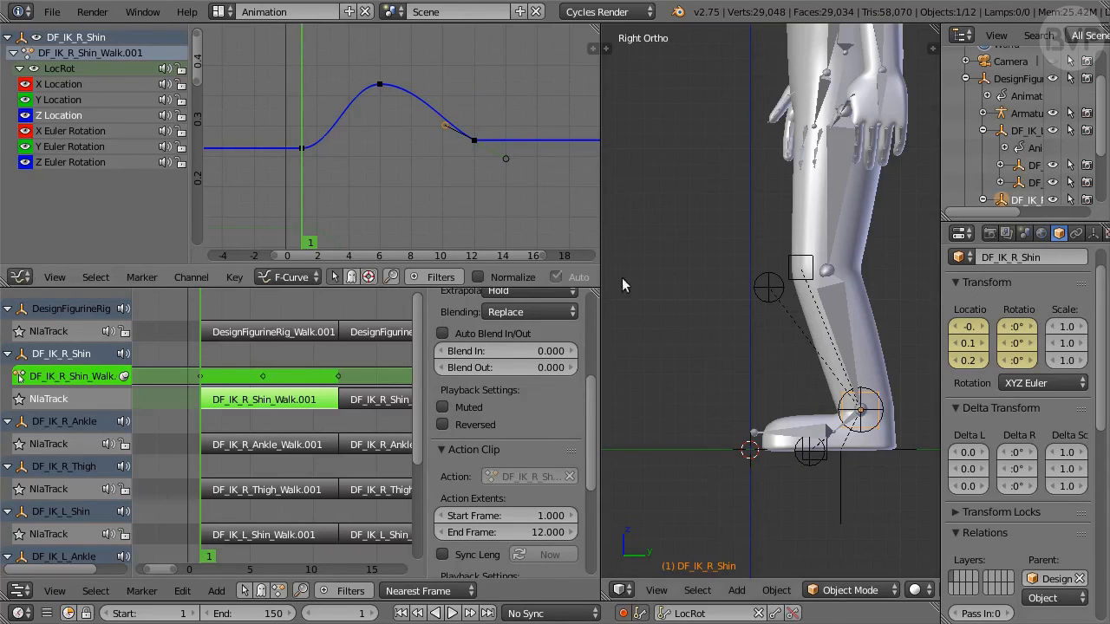
# Play the animation to check the step, cancel playback back to frame 1, and change the Graph Editor to the Dope Sheet
pyautogui.keyDown('ctrl'); pyautogui.scroll(1, 668, 302); pyautogui.keyUp('ctrl')
pyautogui.hotkey('alt', 'a')
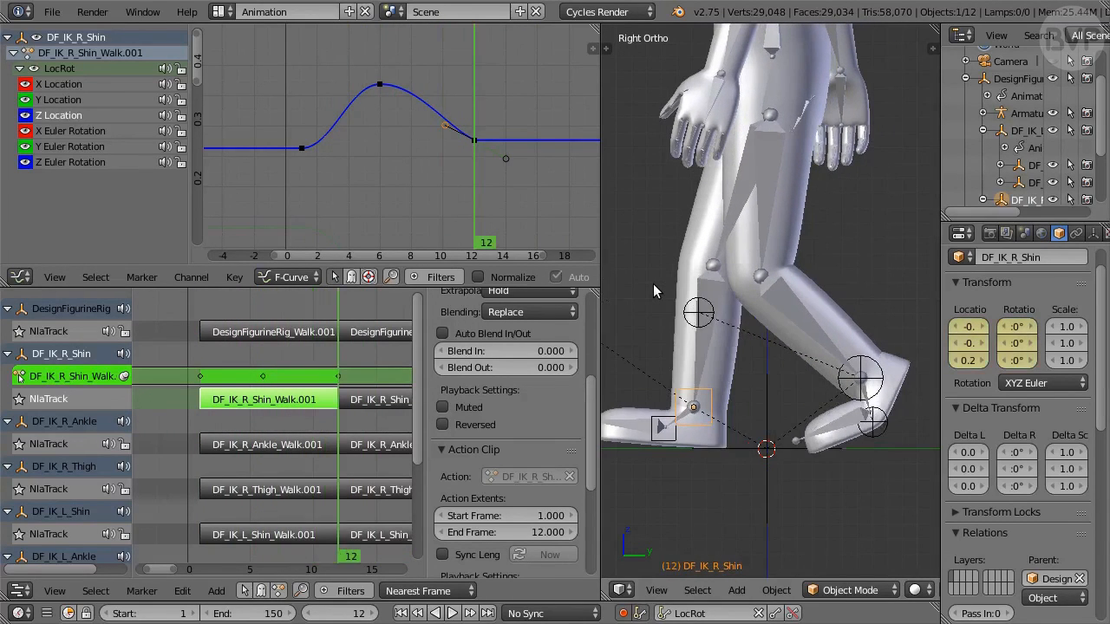
pyautogui.press('Escape')
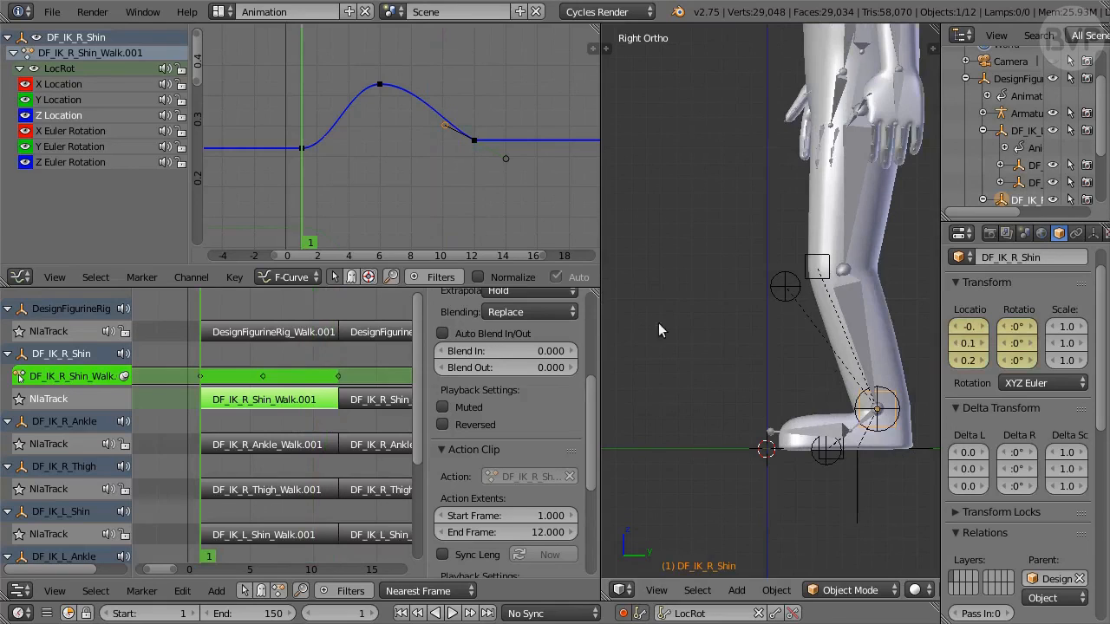
pyautogui.click(20, 276)
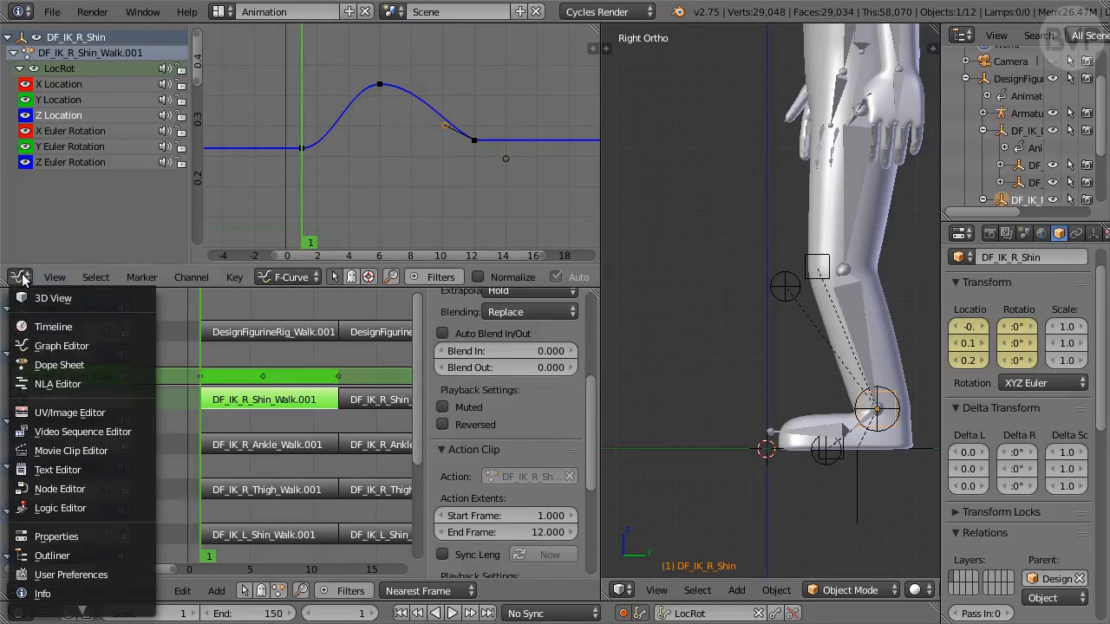
pyautogui.click(102, 366)
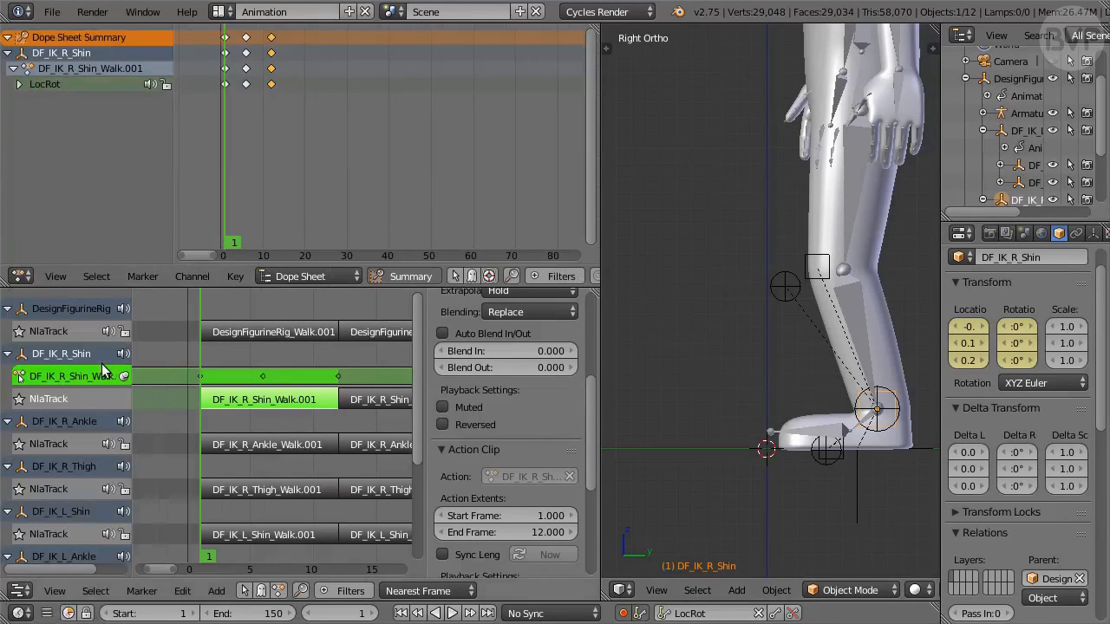
# Tweak the DF_IK_R_Thigh_Walk.001 strip and delete the first three of its keyframes
pyautogui.click(283, 488)
pyautogui.press('Tab')
pyautogui.press('Tab')
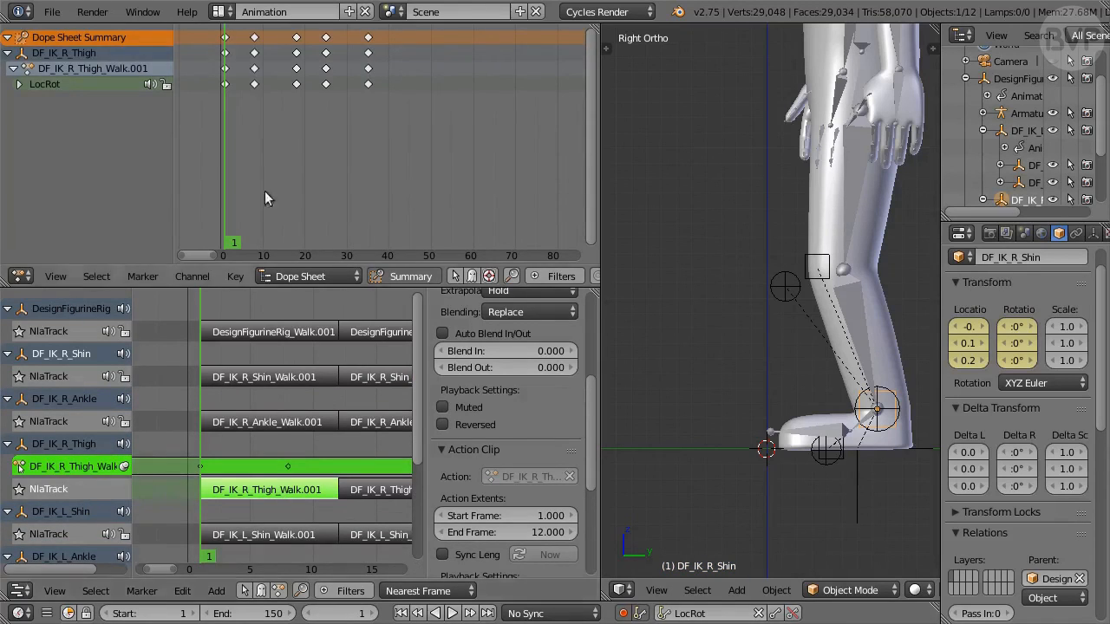
pyautogui.keyDown('shift'); pyautogui.rightClick(254, 75); pyautogui.keyUp('shift')
pyautogui.keyDown('shift'); pyautogui.rightClick(297, 76); pyautogui.keyUp('shift')
pyautogui.press('x')
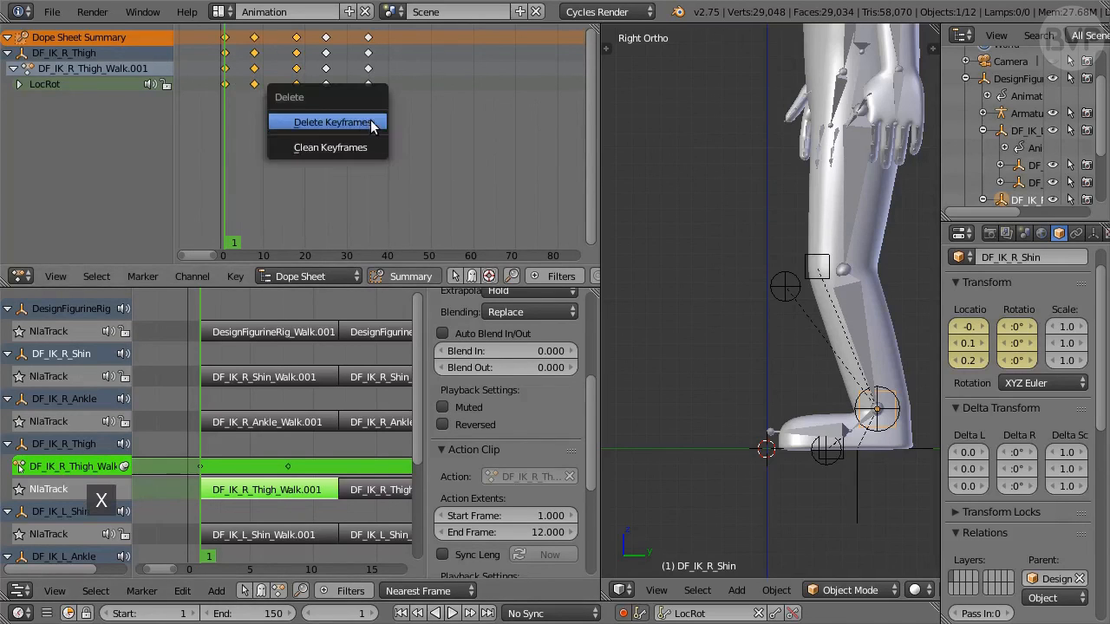
pyautogui.click(372, 123)
# Snap the first remaining right thigh keyframe to frame 1 and the last one to frame 12
pyautogui.rightClick(326, 71)
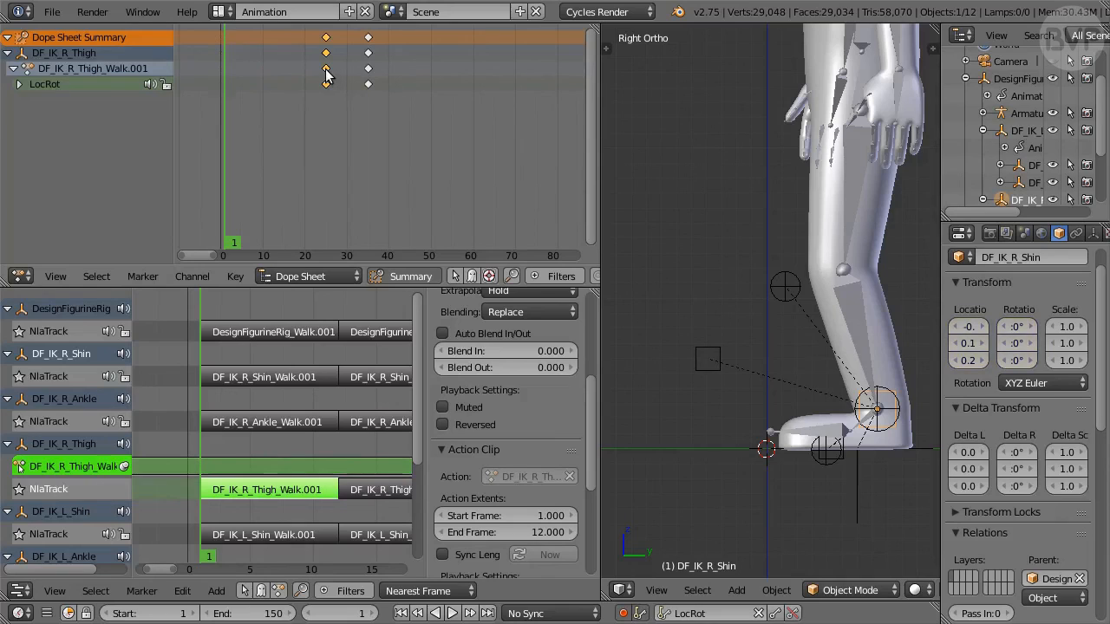
pyautogui.hotkey('shift', 's')
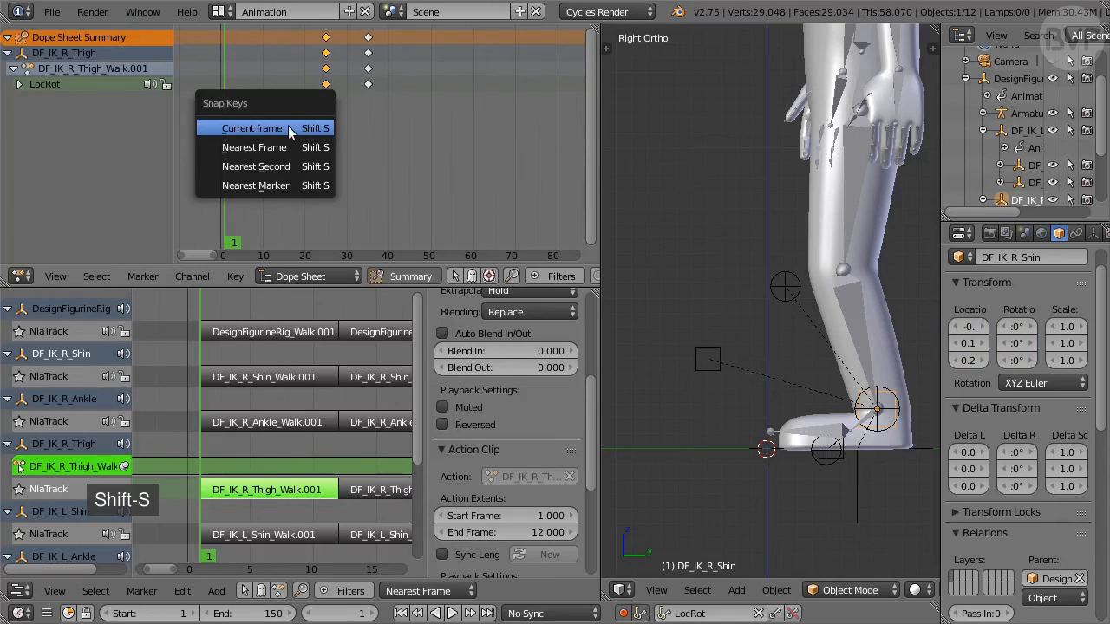
pyautogui.click(290, 127)
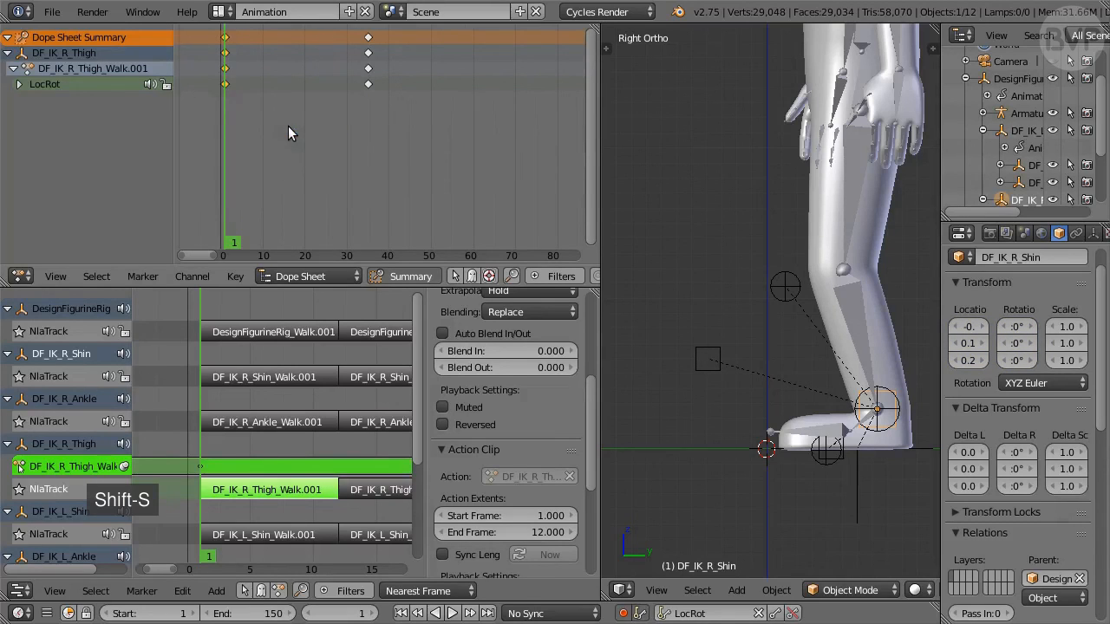
pyautogui.click(349, 613)
pyautogui.write('12')
pyautogui.press('Return')
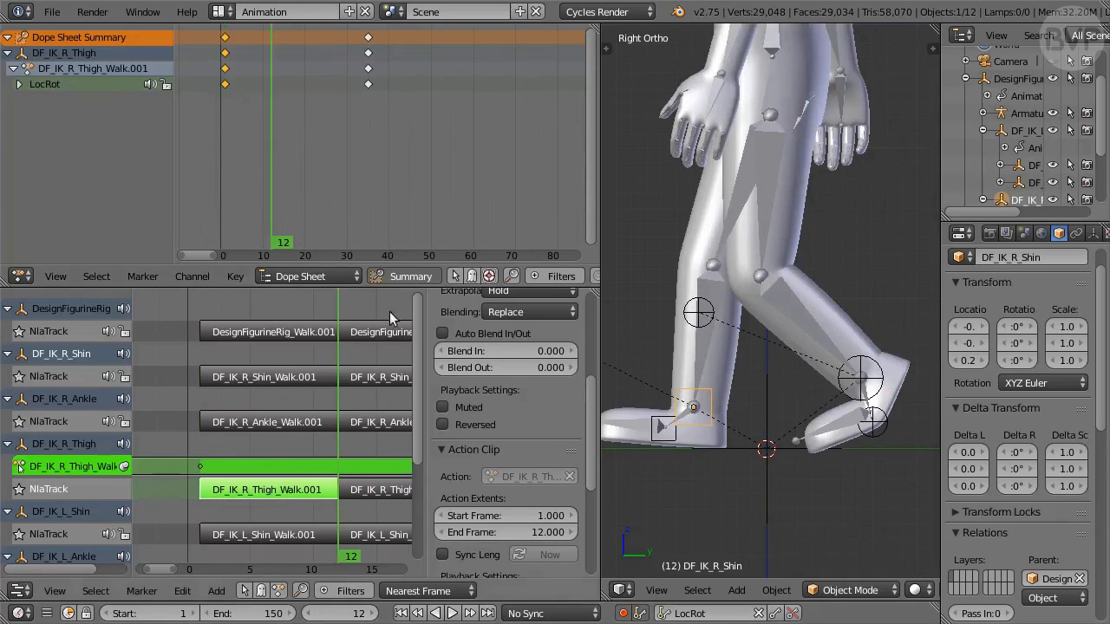
pyautogui.click(368, 84)
pyautogui.hotkey('shift', 's')
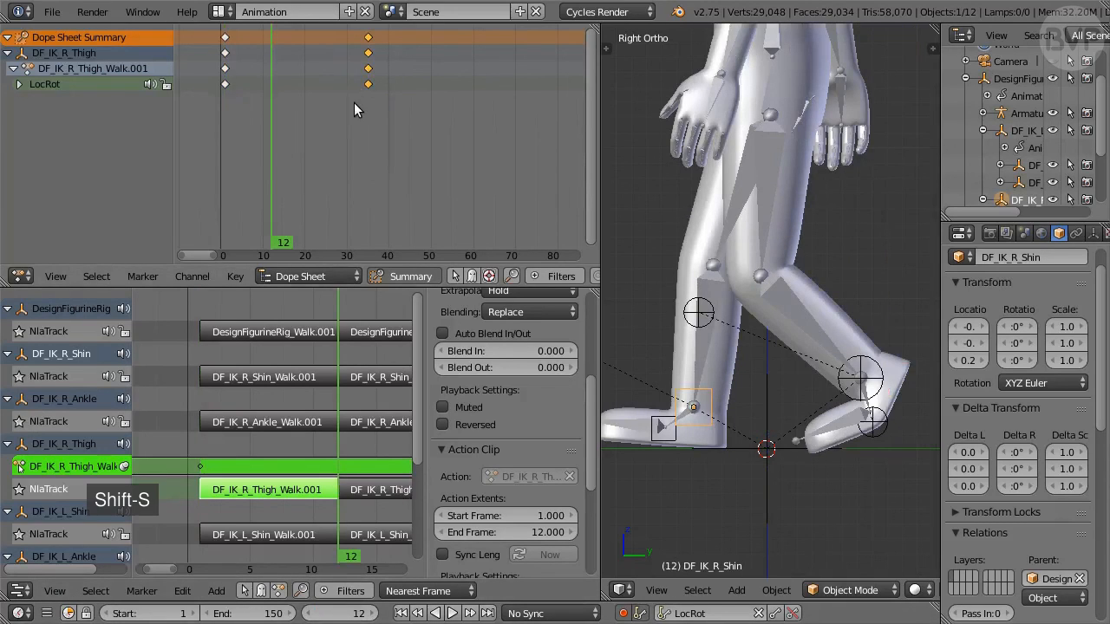
pyautogui.click(340, 104)
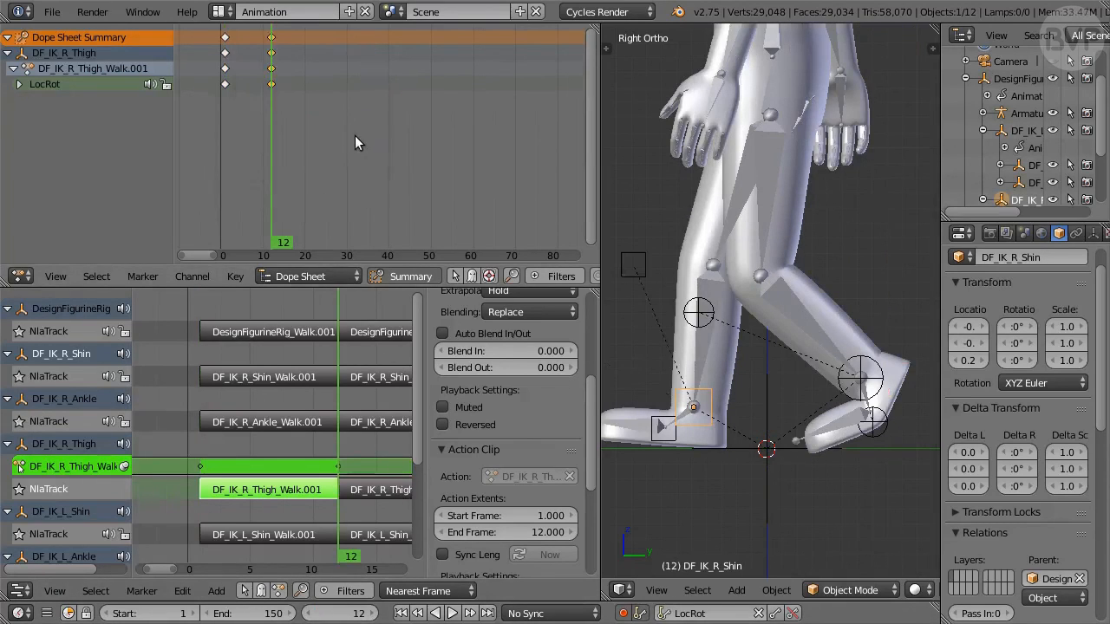
# At frame 1, move the DF_IK_R_Thigh empty up and back to line up with the left thigh's empty in front of the knees
pyautogui.hotkey('shift', 'Left')
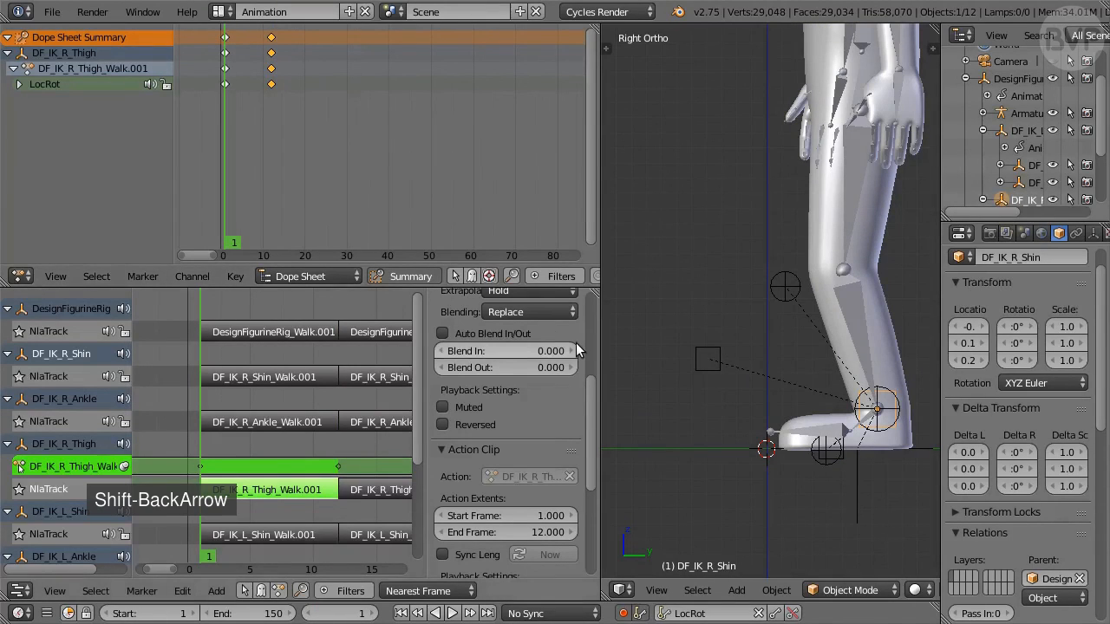
pyautogui.rightClick(707, 369)
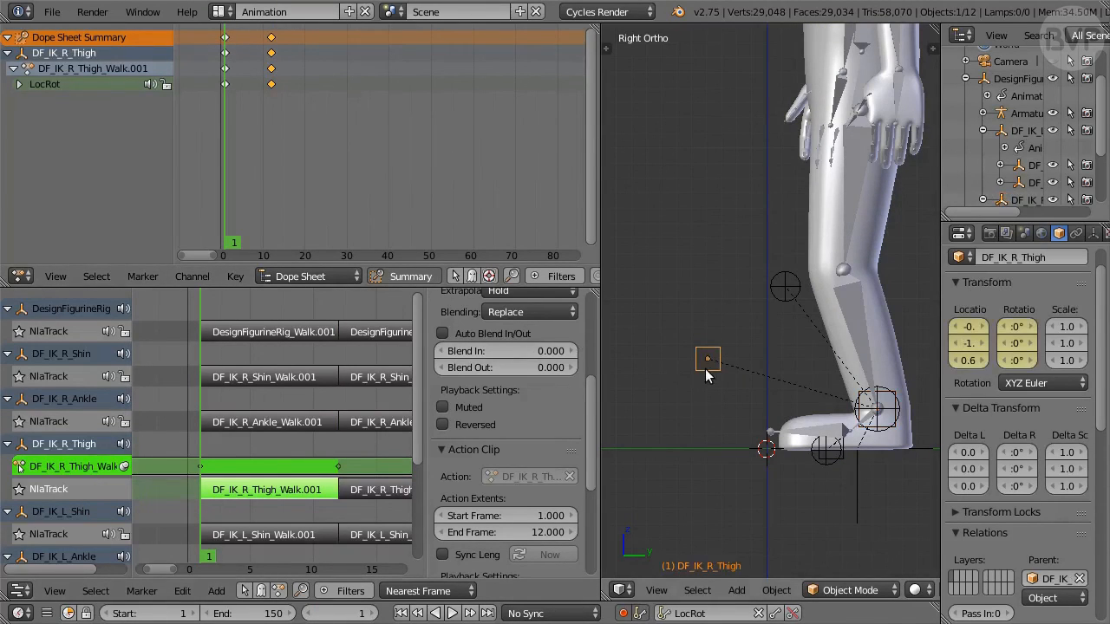
pyautogui.press('g')
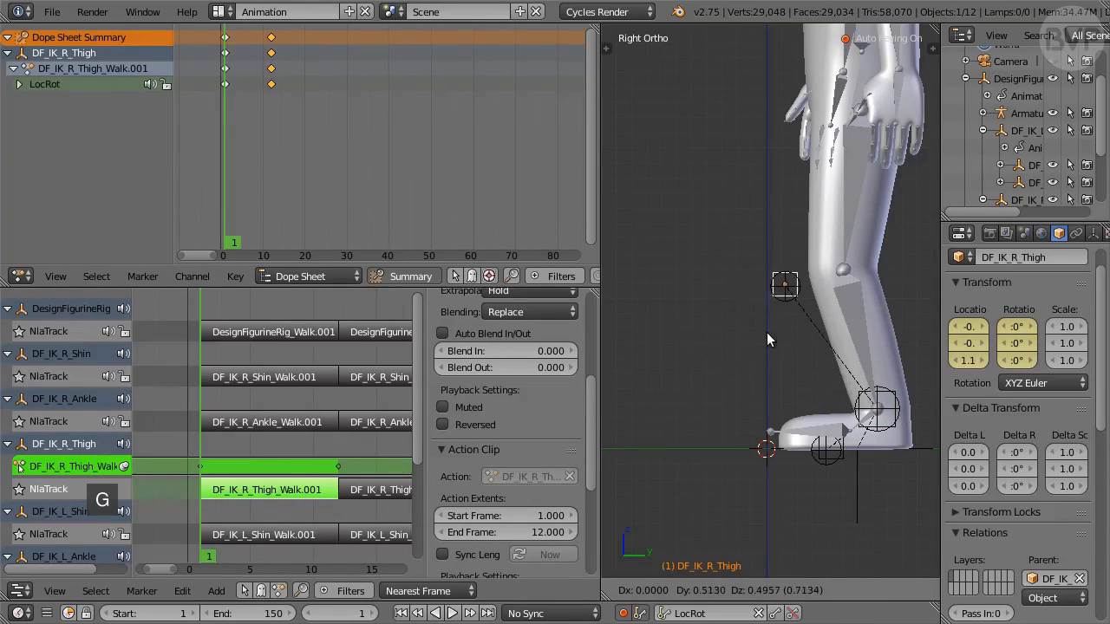
pyautogui.click(763, 342)
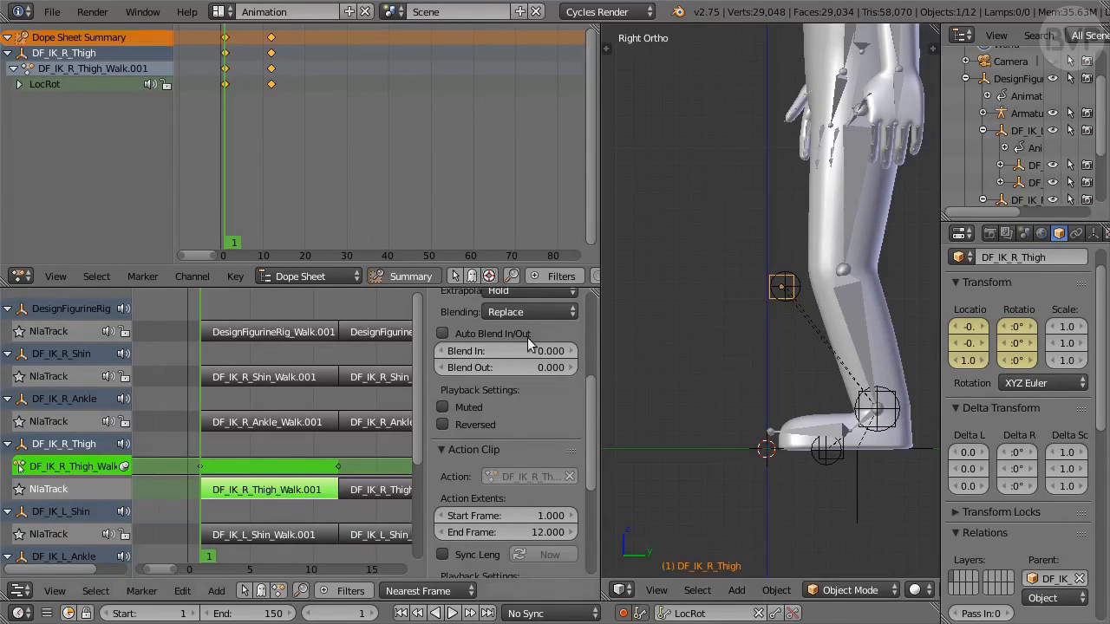
# Tweak the DF_IK_L_Shin_Walk.001 strip, select DF_IK_L_Shin, and move it 0.2 along the Y axis at frame 1
pyautogui.moveTo(415, 351); pyautogui.dragTo(414, 395)
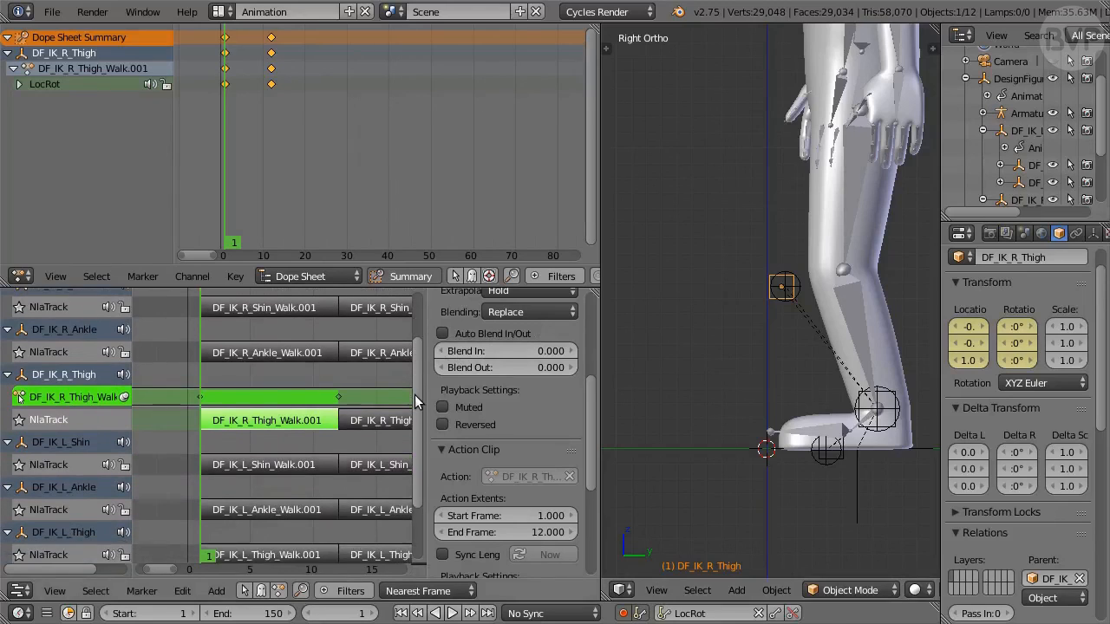
pyautogui.click(291, 465)
pyautogui.press('Tab')
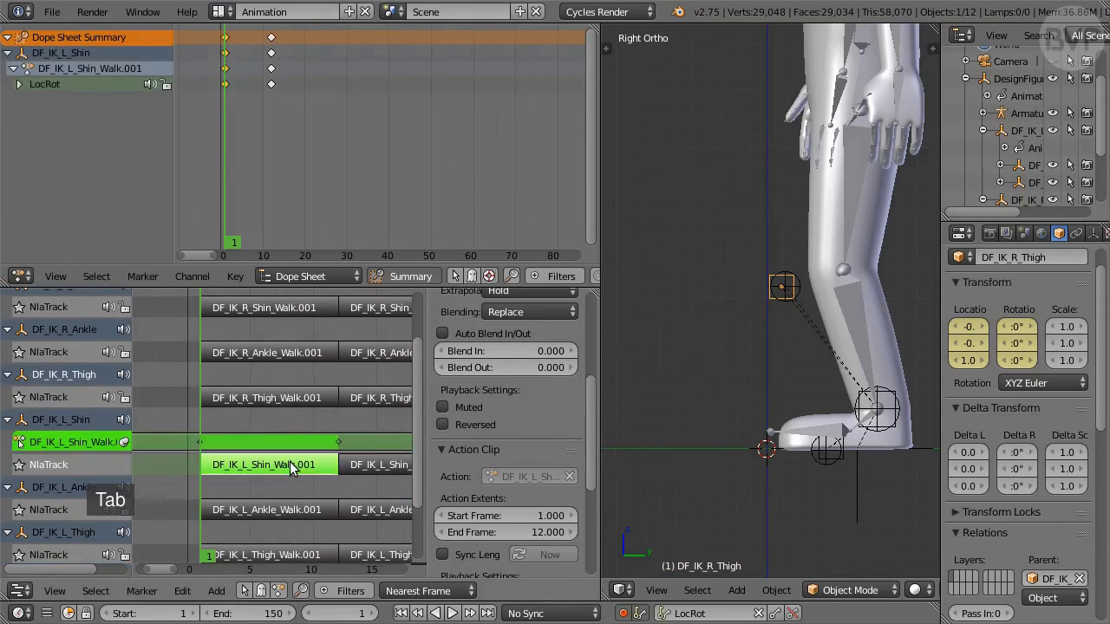
pyautogui.click(83, 53)
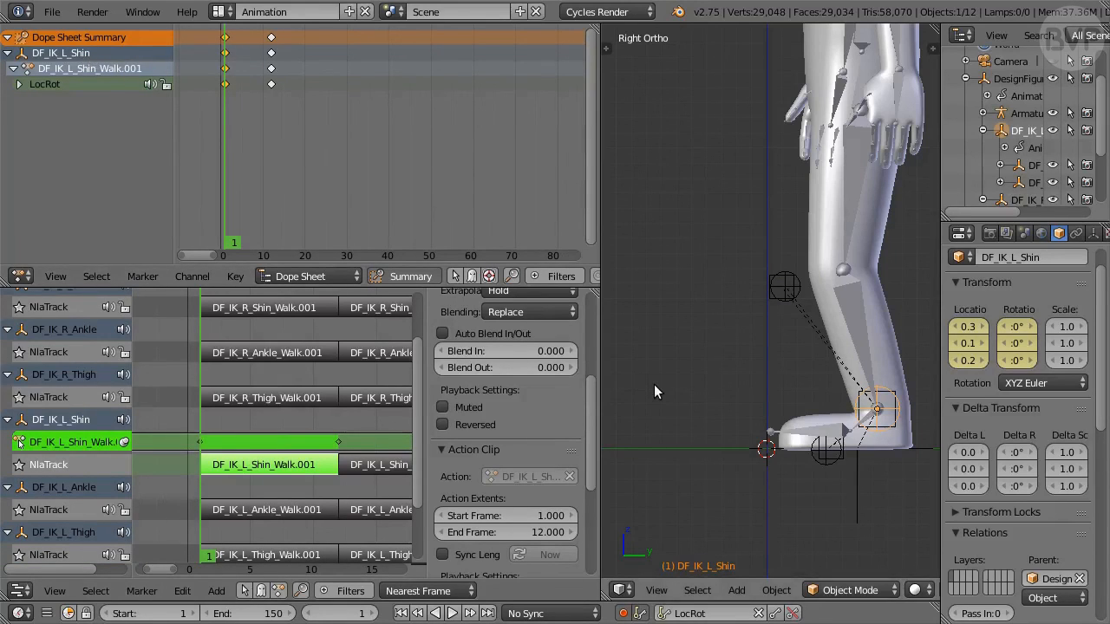
pyautogui.write('gy0.2')
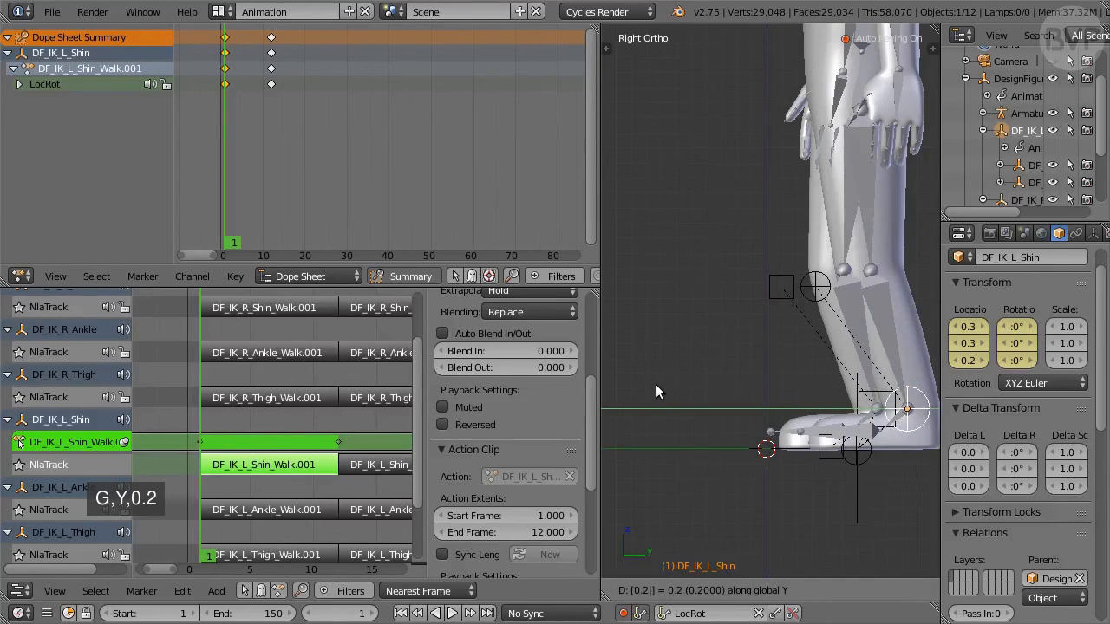
pyautogui.press('Return')
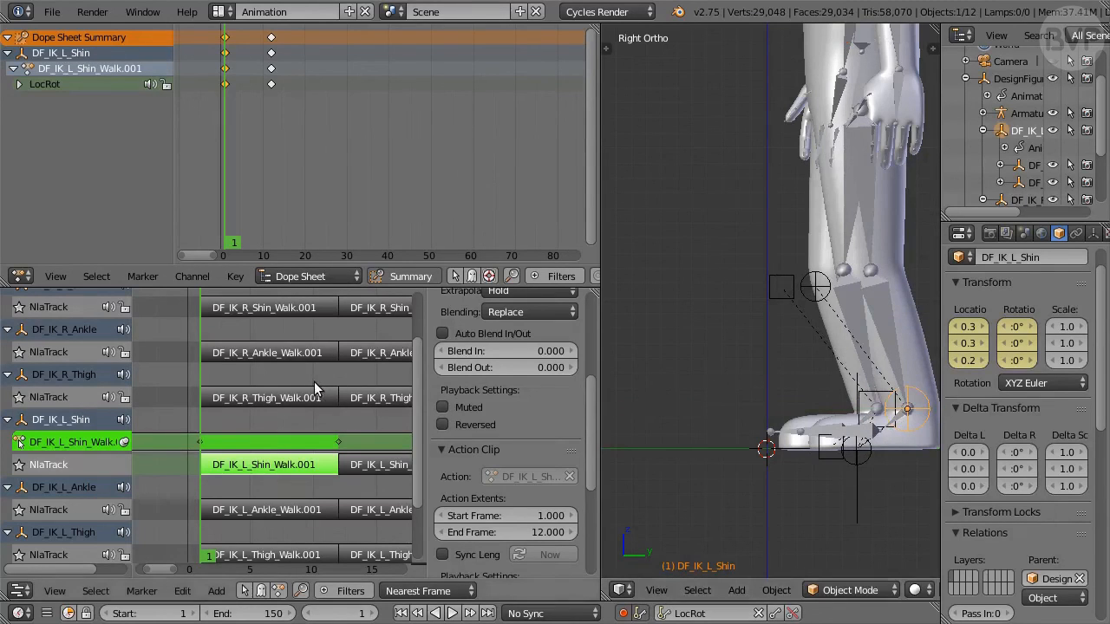
# Switch tweaking to the DF_IK_R_Shin_Walk.001 strip, select DF_IK_R_Shin, and move it 0.2 along the Y axis at frame 1
pyautogui.press('Tab')
pyautogui.click(264, 310)
pyautogui.press('Tab')
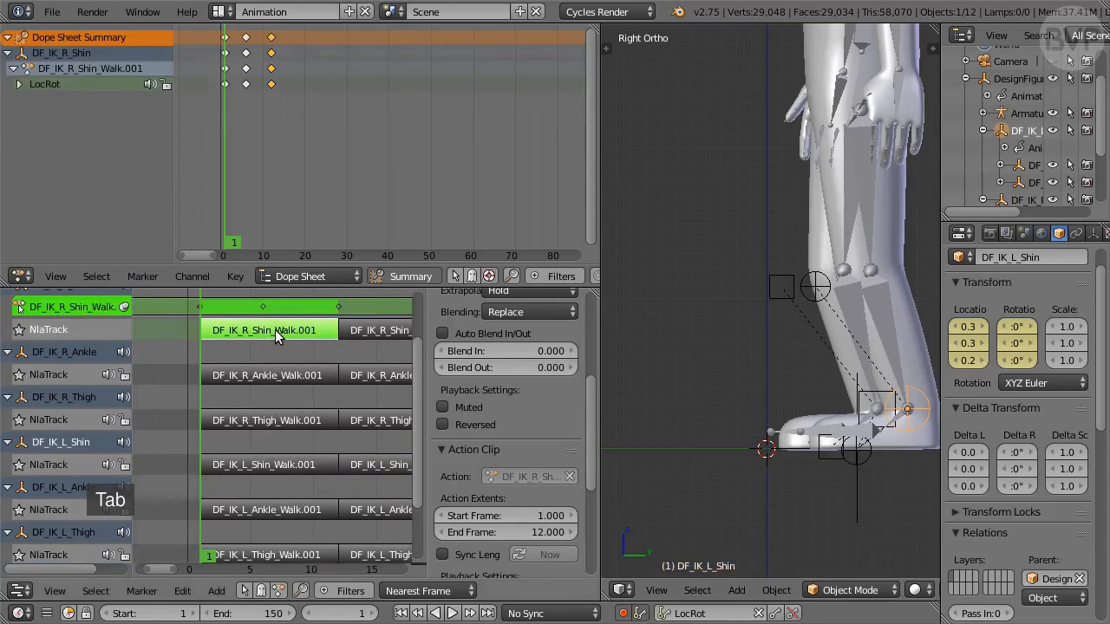
pyautogui.click(80, 53)
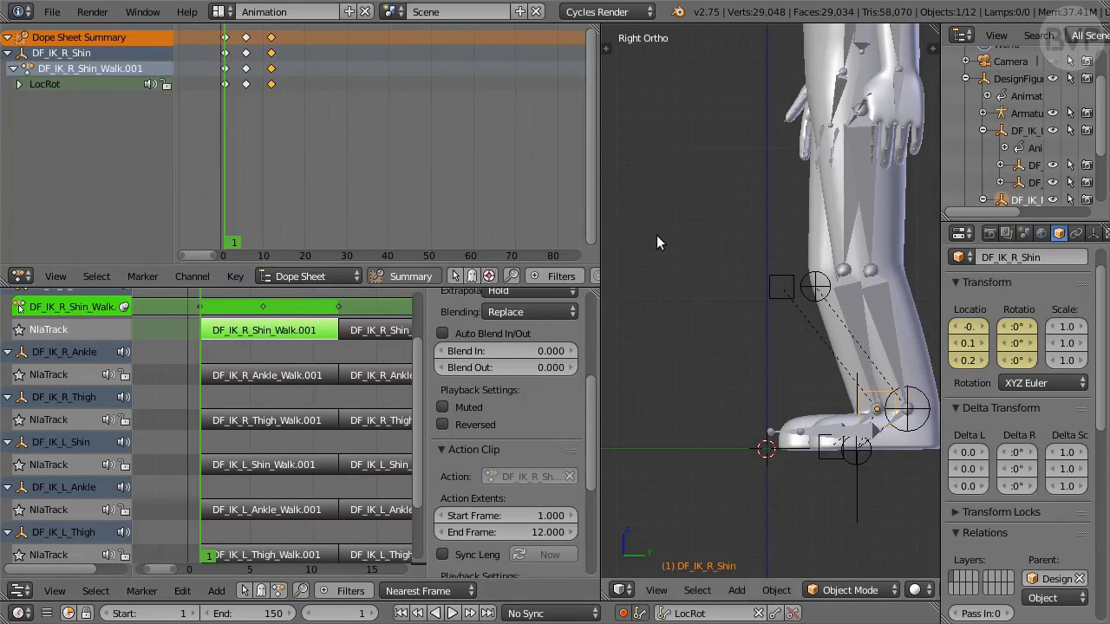
pyautogui.write('gy0.2')
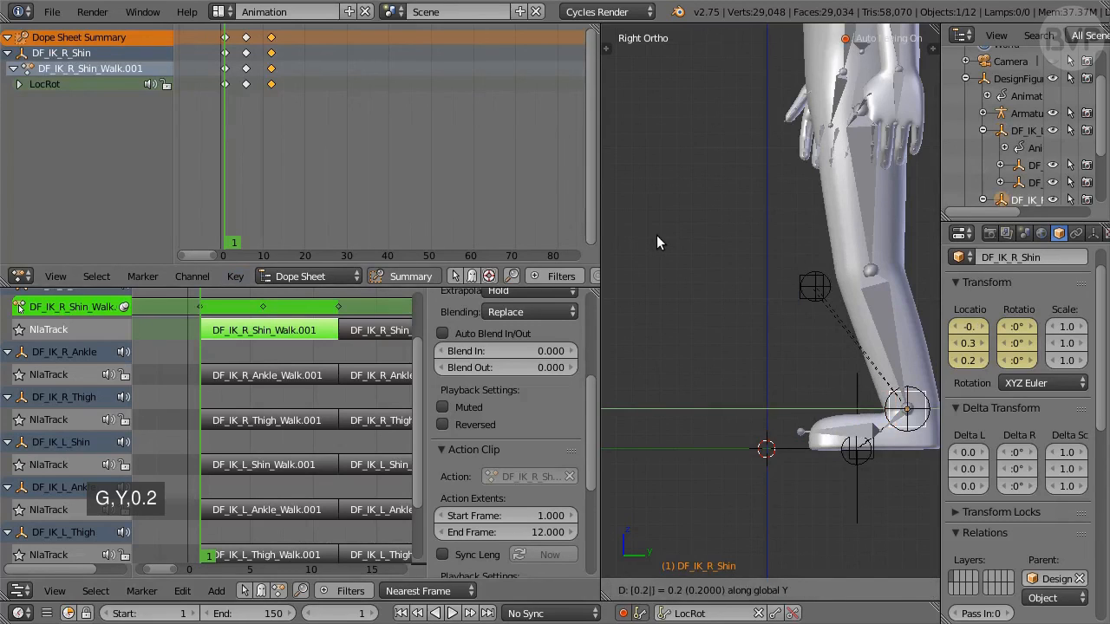
pyautogui.press('Return')
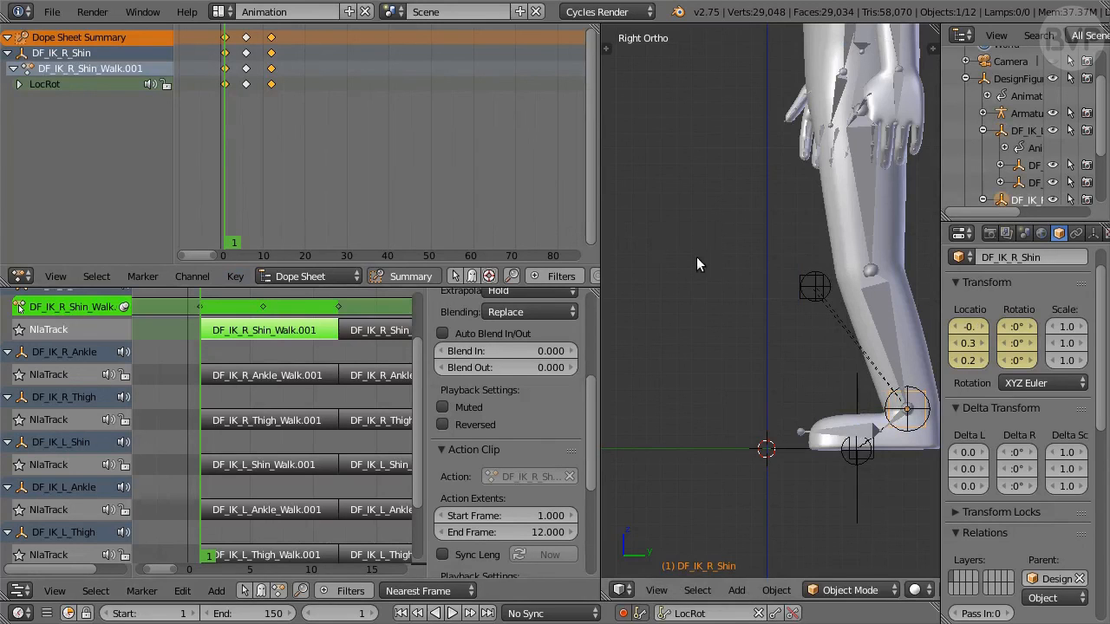
# Select the armature's Hips bone in Pose Mode and start tweaking the Armature_Walk.001 strip
pyautogui.press('t')
pyautogui.keyDown('shift'); pyautogui.moveTo(869, 299); pyautogui.dragTo(795, 374, button='middle'); pyautogui.keyUp('shift')
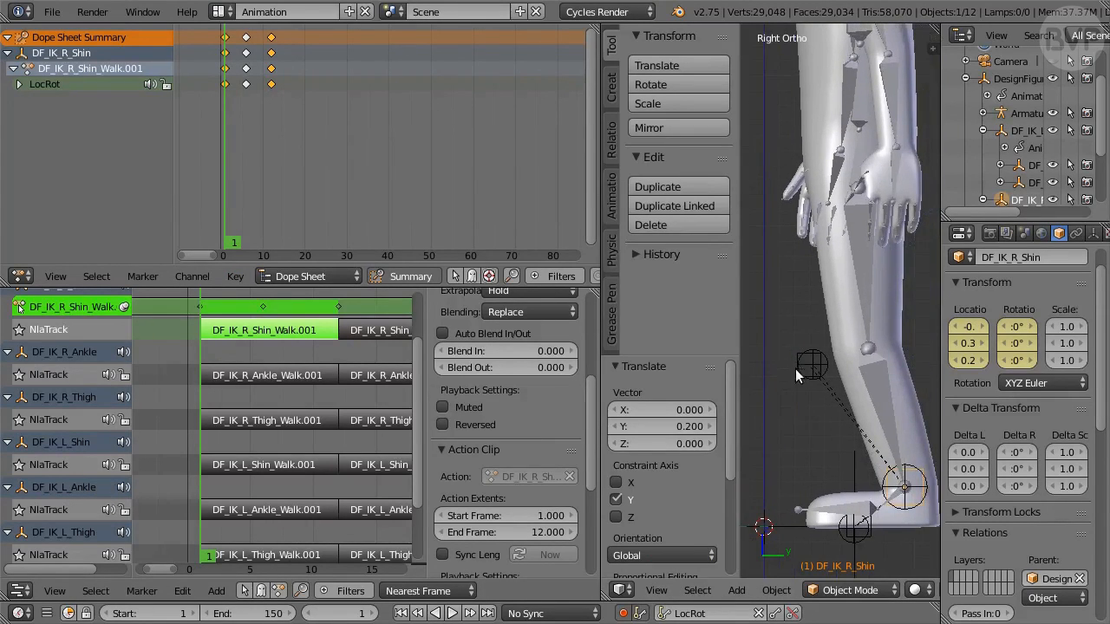
pyautogui.rightClick(858, 159)
pyautogui.hotkey('ctrl', 'Tab')
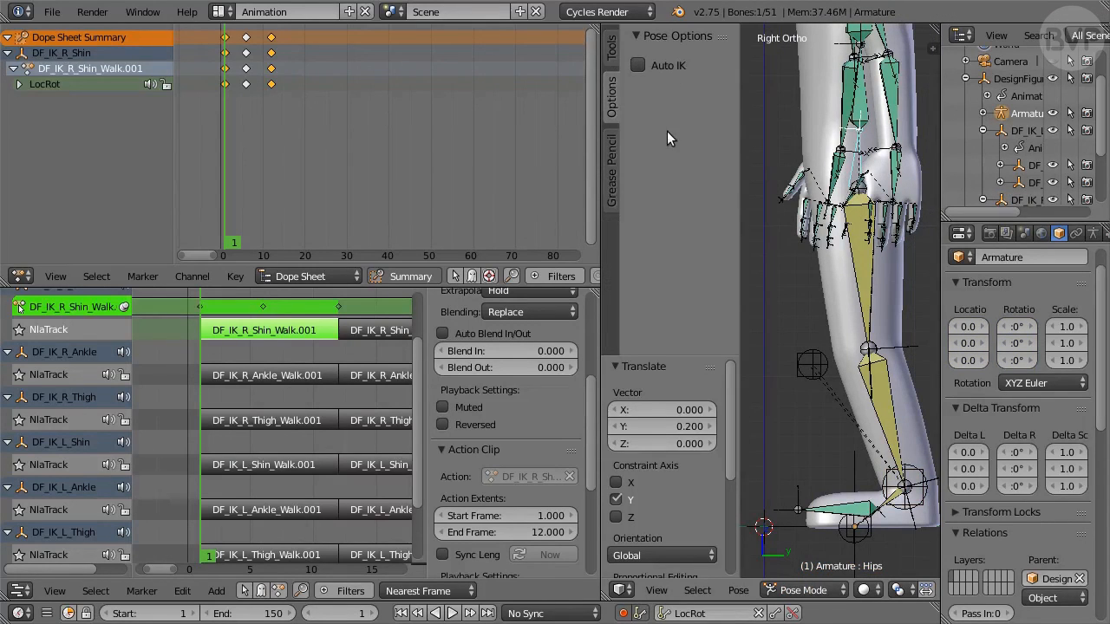
pyautogui.press('t')
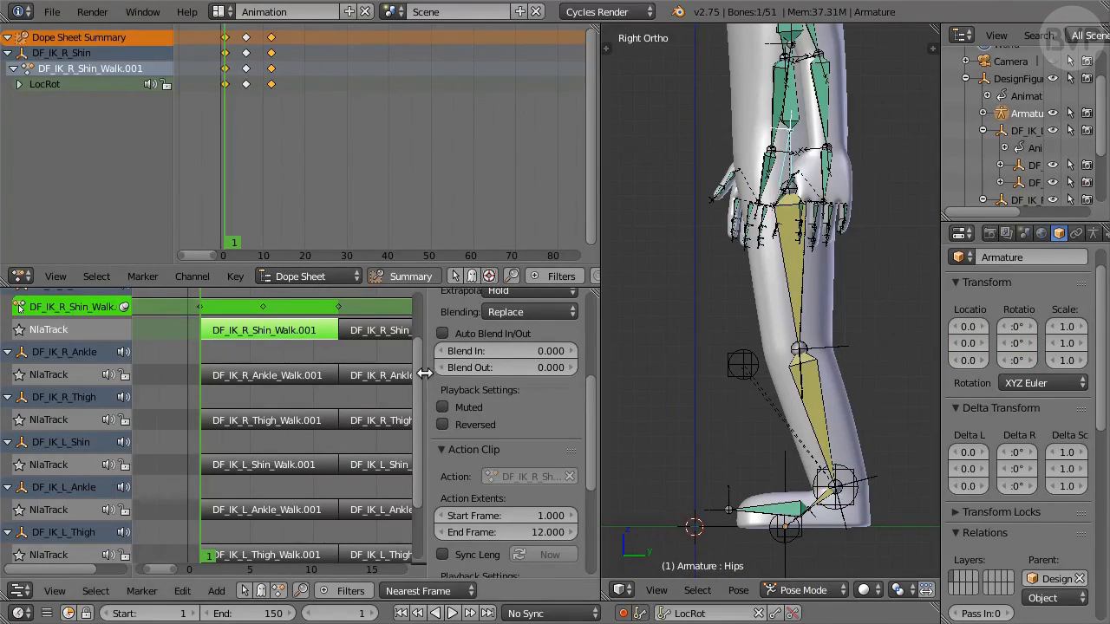
pyautogui.moveTo(418, 377); pyautogui.dragTo(418, 436)
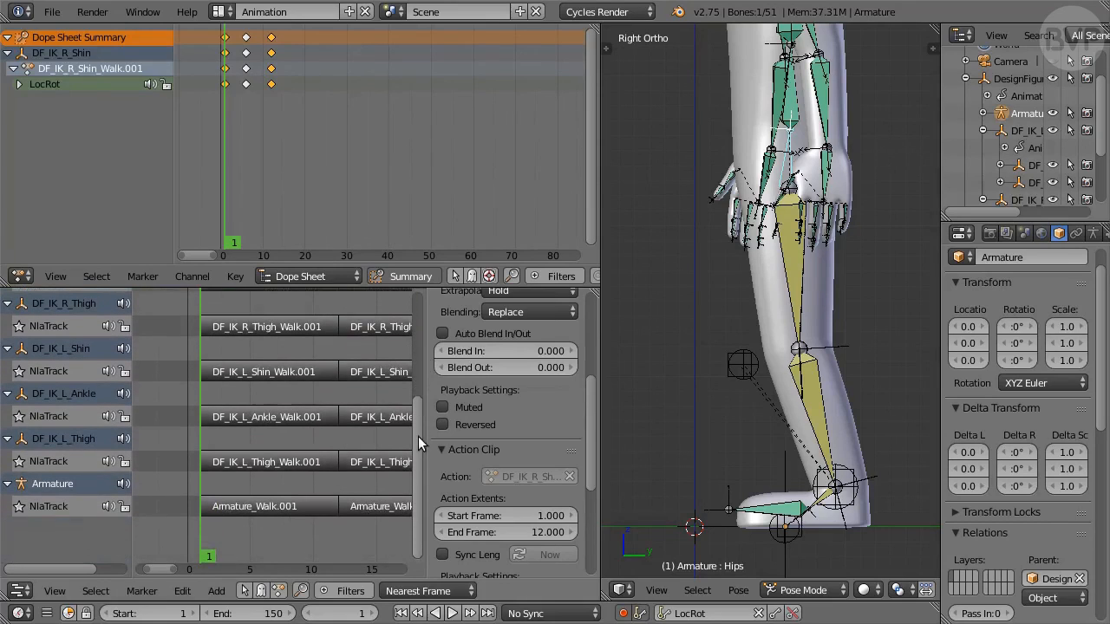
pyautogui.click(296, 506)
pyautogui.press('Tab')
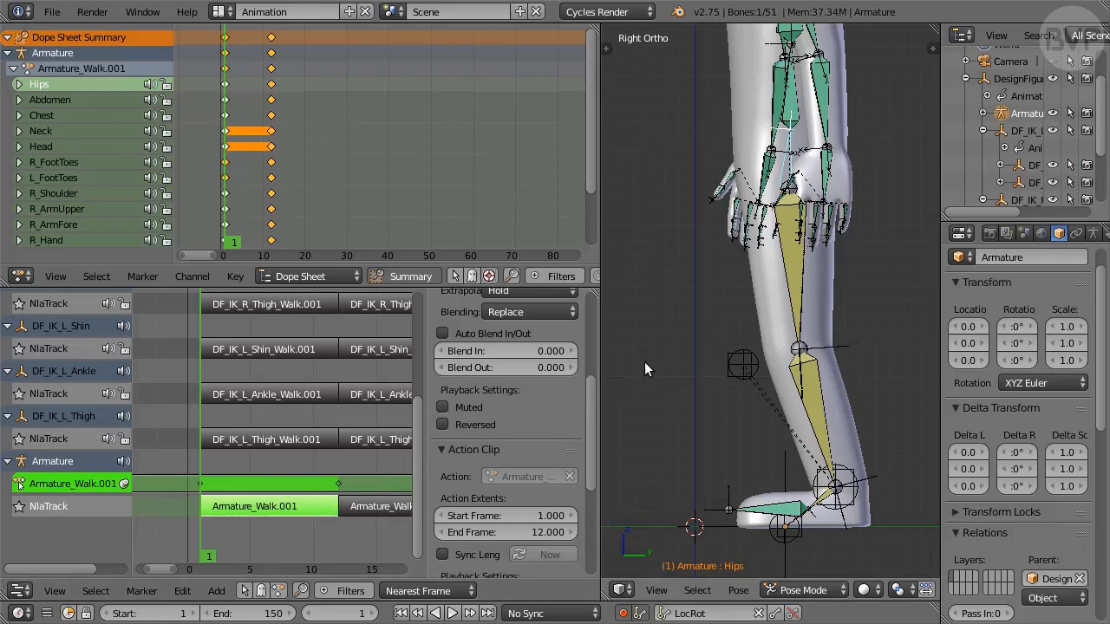
# Move the Hips bone 0.2 along the Y axis and 0.02 along the Z axis at frame 1
pyautogui.write('gy0.2')
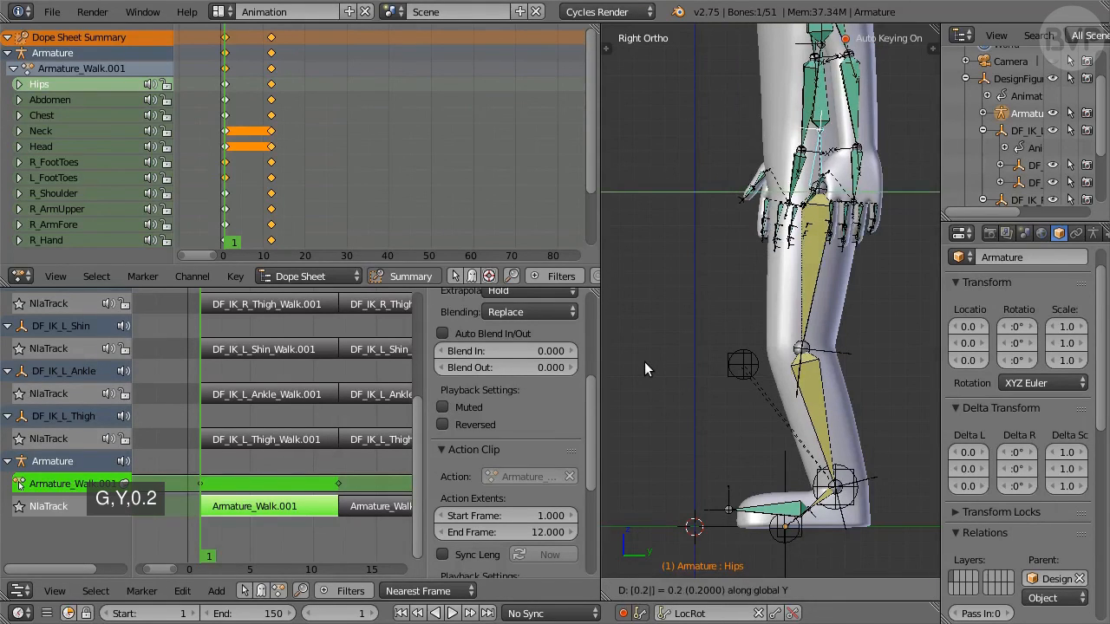
pyautogui.press('Return')
pyautogui.write('gz0.02')
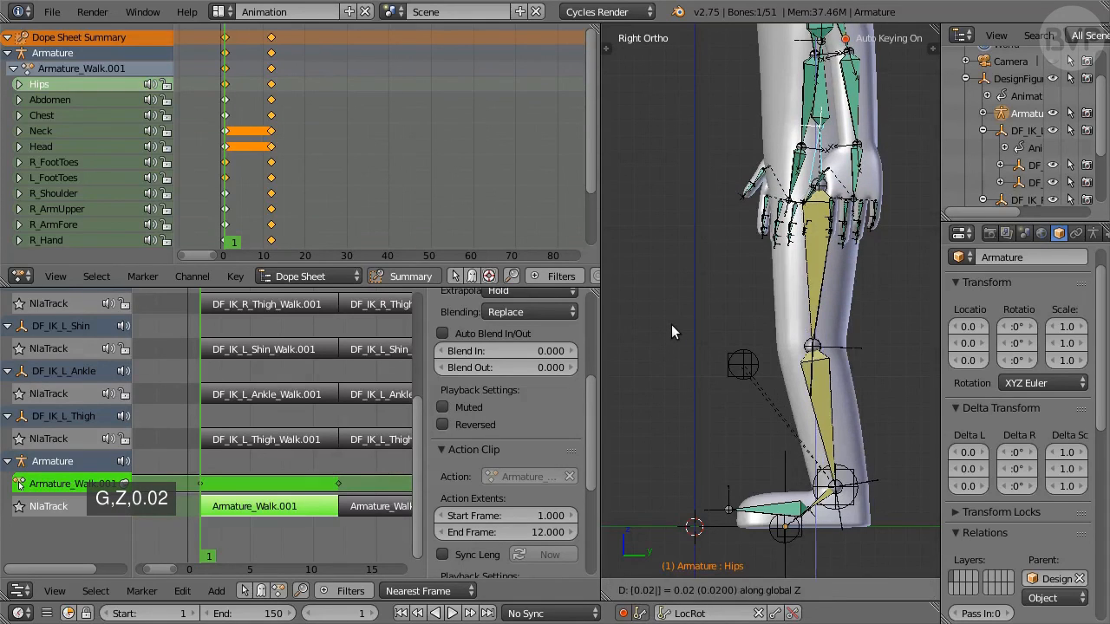
pyautogui.press('Return')
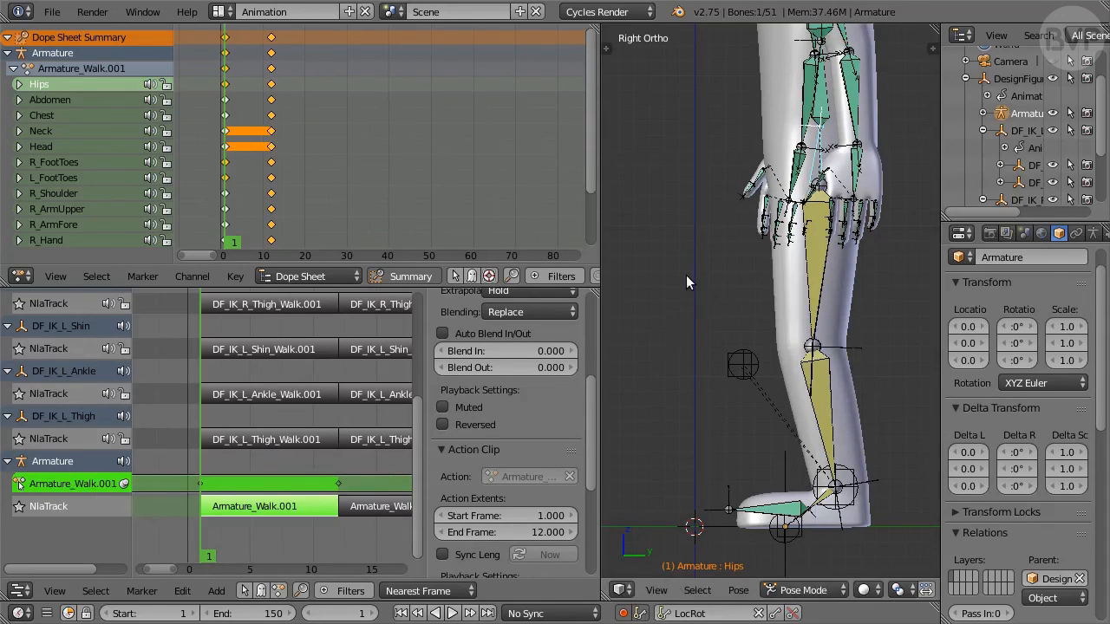
# Rotate the Chest bone slightly backward at frame 1 and stop tweaking the armature strip
pyautogui.keyDown('shift'); pyautogui.moveTo(738, 137); pyautogui.dragTo(729, 287, button='middle'); pyautogui.keyUp('shift')
pyautogui.scroll(-2, 728, 287)
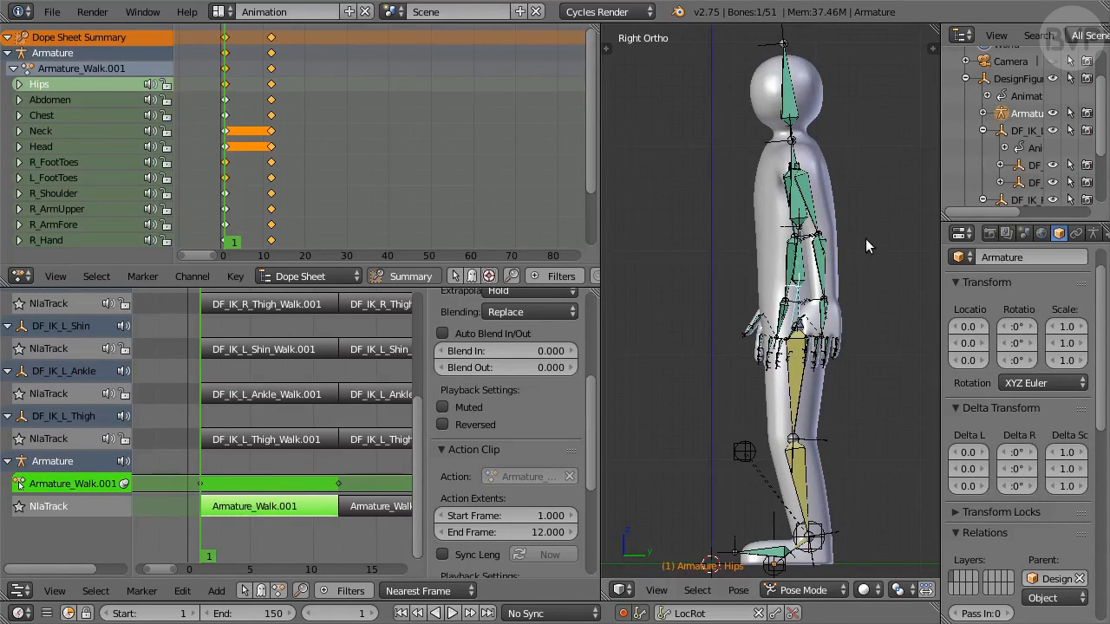
pyautogui.press(']')
pyautogui.press(']')
pyautogui.press('r')
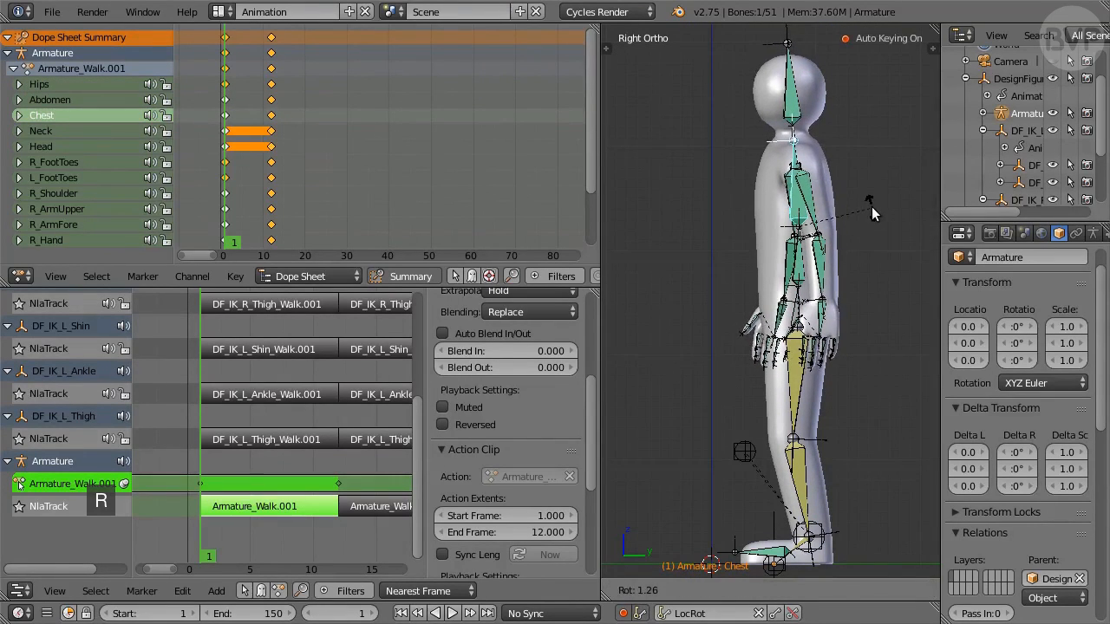
pyautogui.click(875, 223)
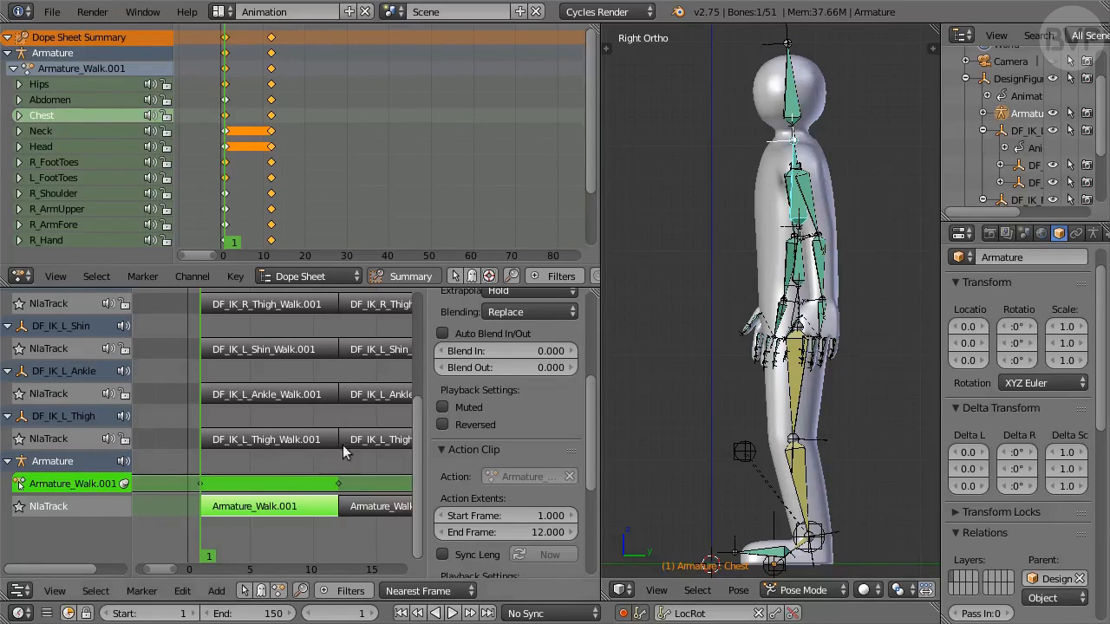
pyautogui.press('Tab')
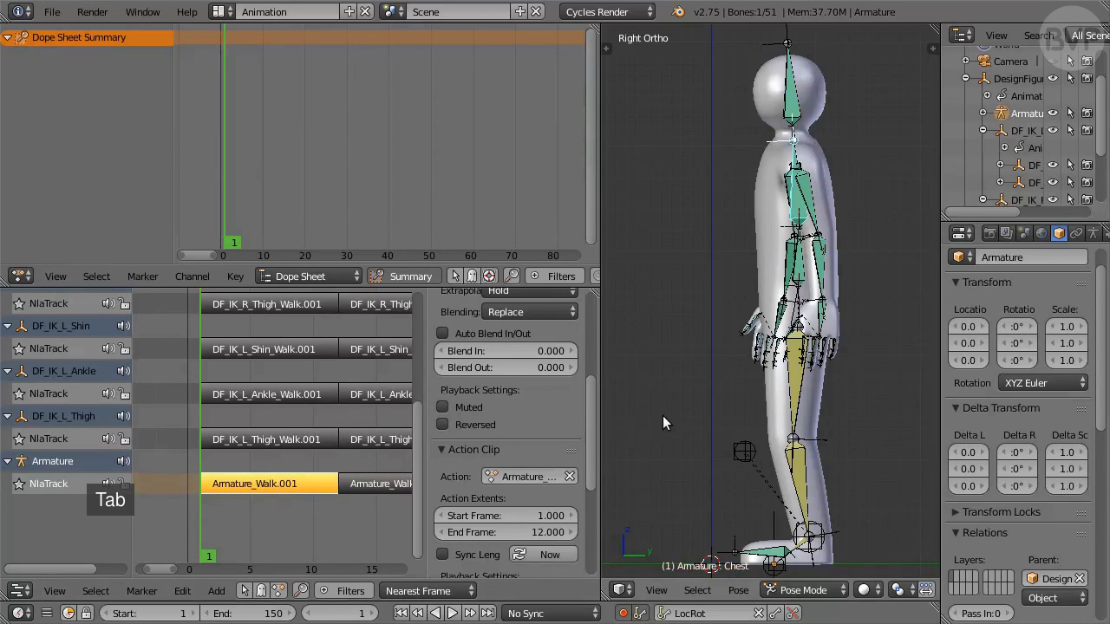
# Play the animation and step back and forth through the starting frames to examine how the feet move, returning to frame 1
pyautogui.keyDown('shift'); pyautogui.moveTo(662, 416); pyautogui.dragTo(737, 392, button='middle'); pyautogui.keyUp('shift')
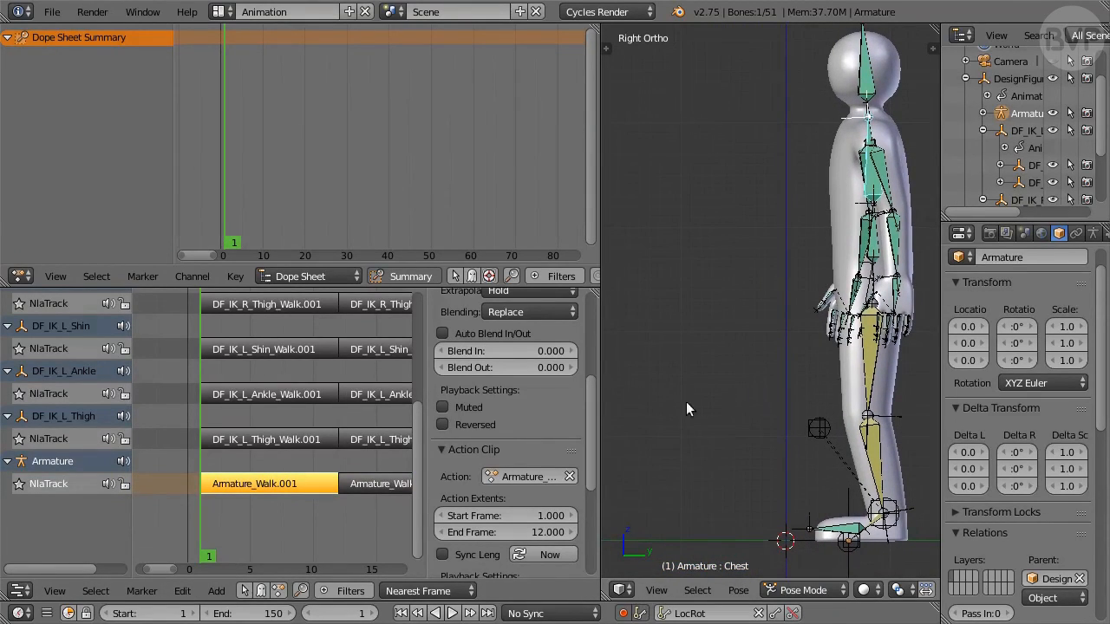
pyautogui.hotkey('alt', 'a')
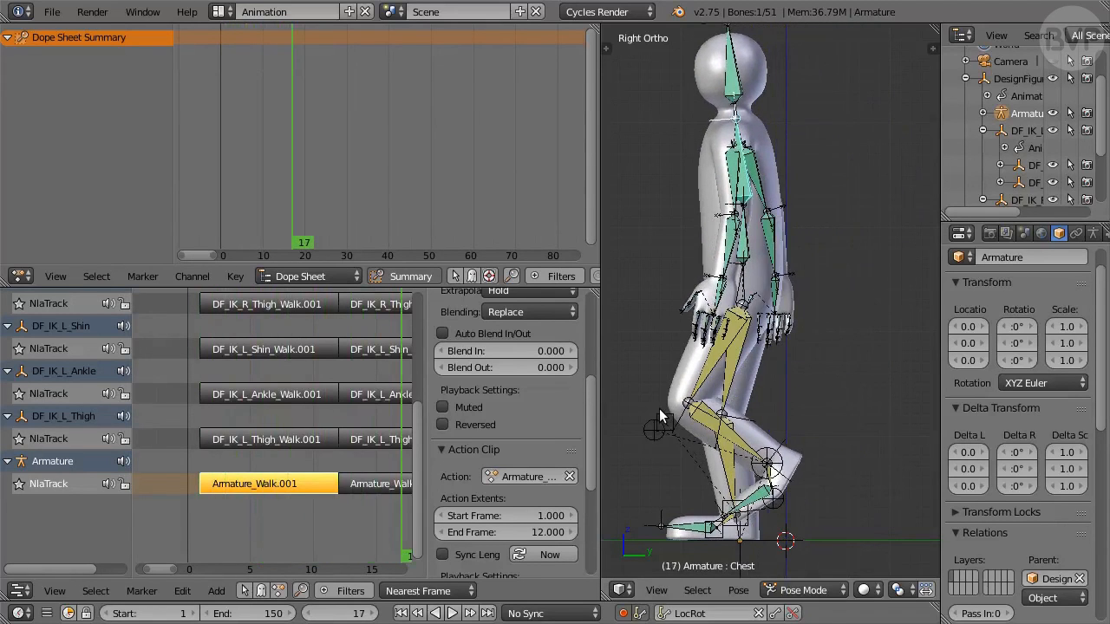
pyautogui.hotkey('shift', 'Left')
pyautogui.press('Right')
pyautogui.press('Right')
pyautogui.press('Right')
pyautogui.press('Right')
pyautogui.press('Right')
pyautogui.press('Right')
pyautogui.press('Right')
pyautogui.press('Right')
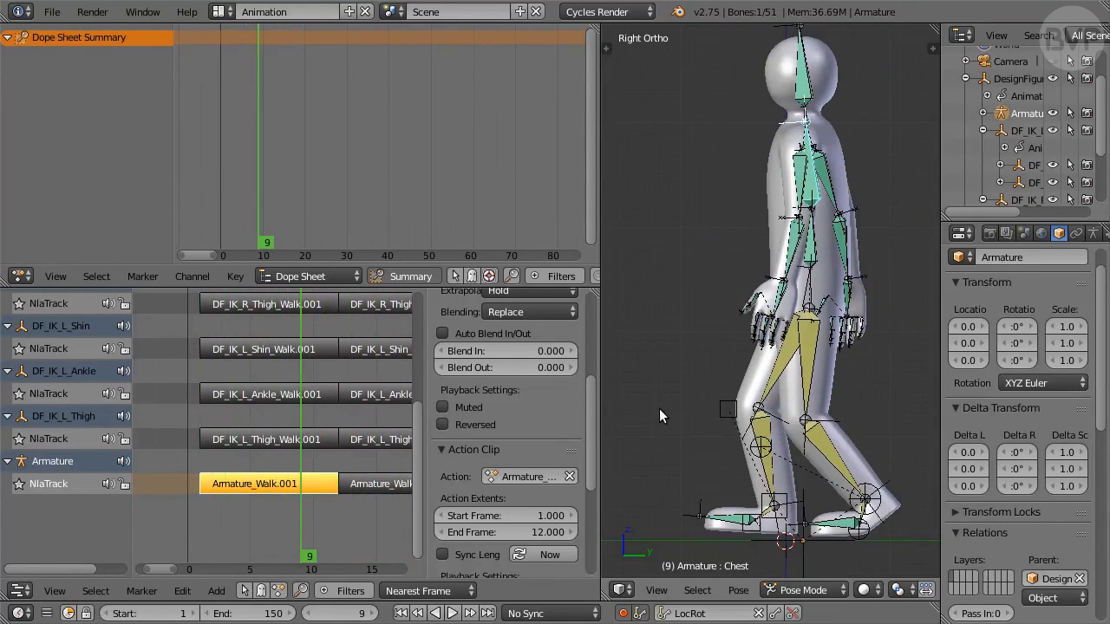
pyautogui.press('Left')
pyautogui.press('Left')
pyautogui.press('Left')
pyautogui.press('Left')
pyautogui.press('Left')
pyautogui.press('Left')
pyautogui.press('Right')
pyautogui.press('Right')
pyautogui.press('Right')
pyautogui.press('Right')
pyautogui.press('Right')
pyautogui.press('Right')
pyautogui.press('Right')
pyautogui.hotkey('shift', 'Left')
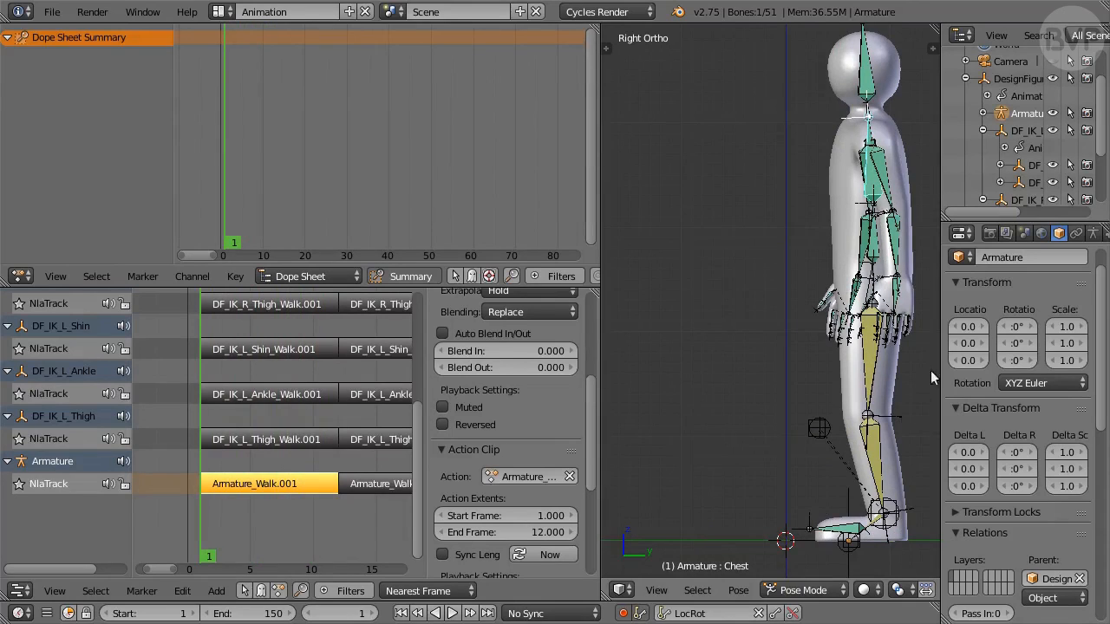
# Select the DF_IK_L_Ankle empty and start tweaking its DF_IK_L_Ankle_Walk.001 strip
pyautogui.moveTo(942, 371); pyautogui.dragTo(841, 347)
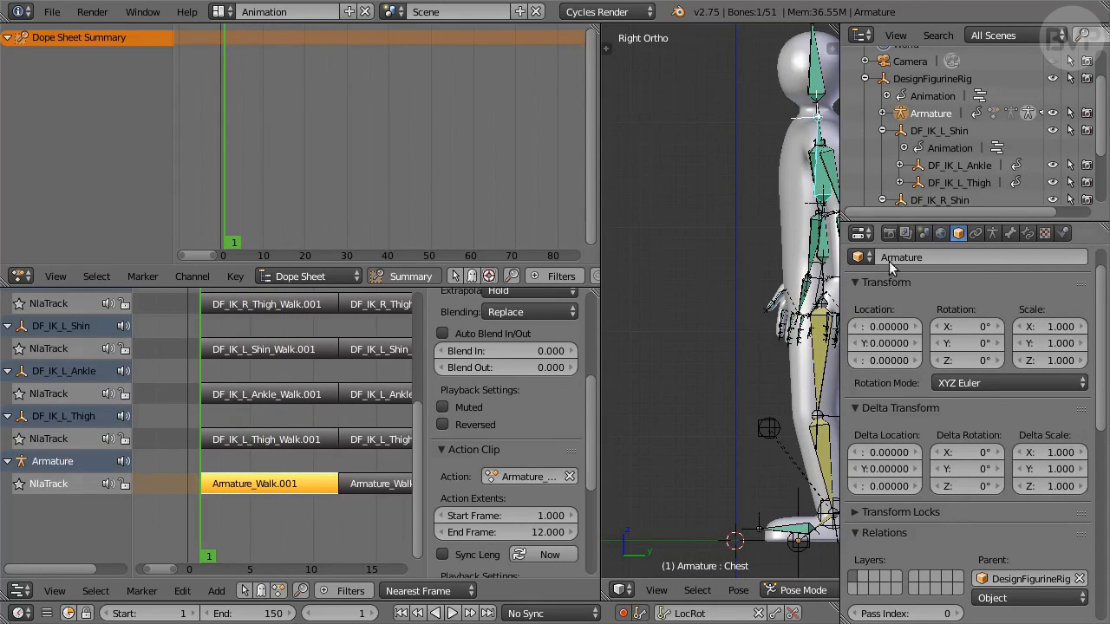
pyautogui.click(978, 164)
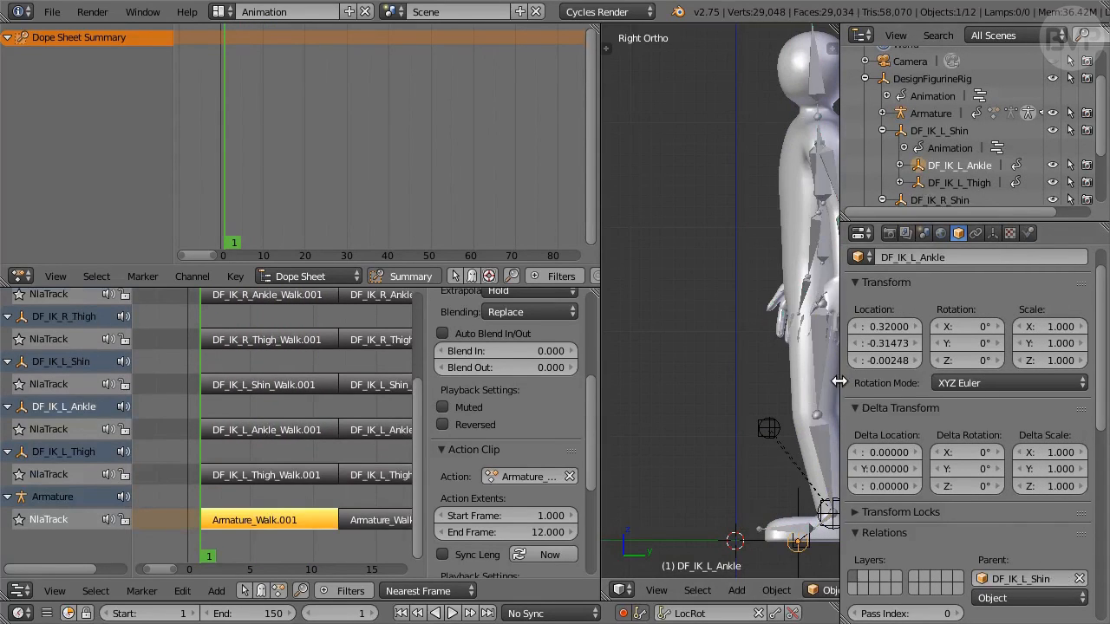
pyautogui.moveTo(839, 381); pyautogui.dragTo(955, 382)
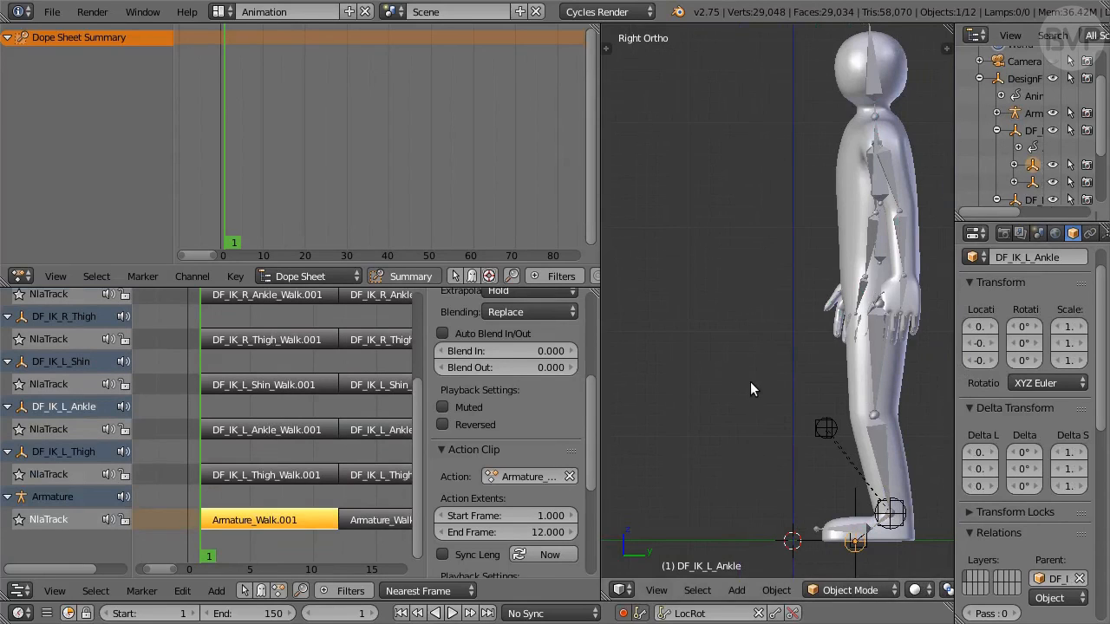
pyautogui.rightClick(303, 427)
pyautogui.press('Tab')
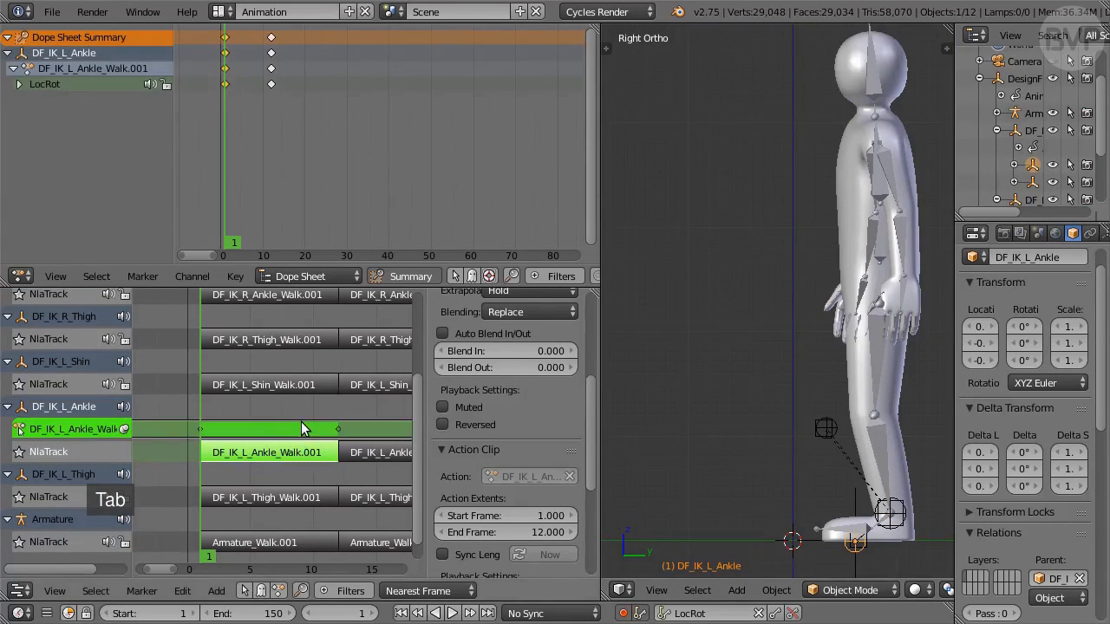
# Switch the Dope Sheet area to the Graph Editor and bring the left ankle's full Y Location curve into view
pyautogui.click(20, 276)
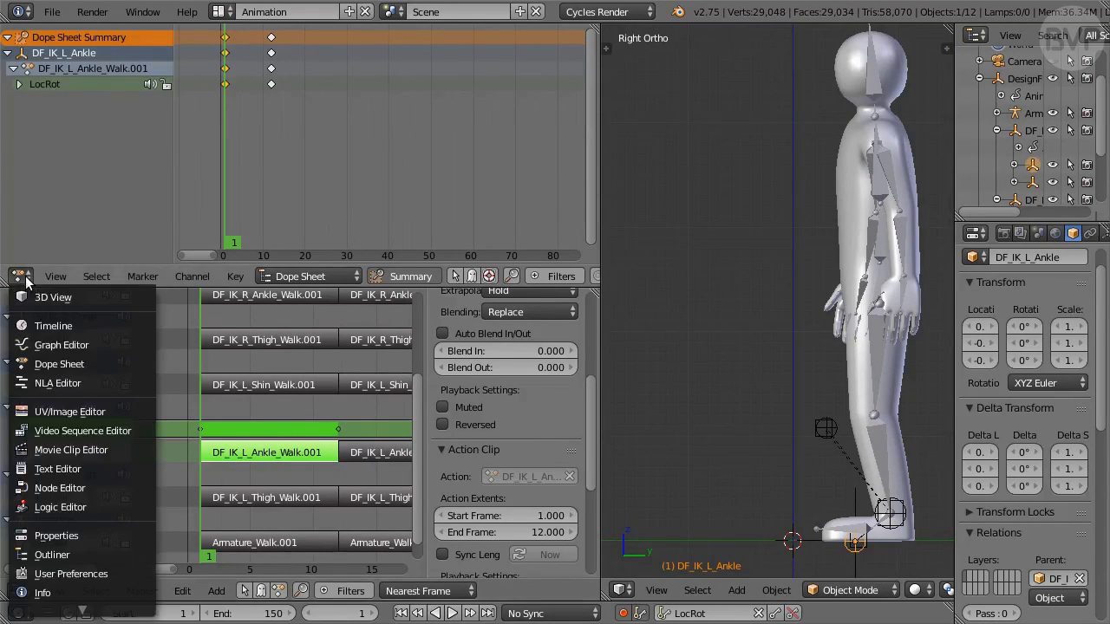
pyautogui.click(105, 344)
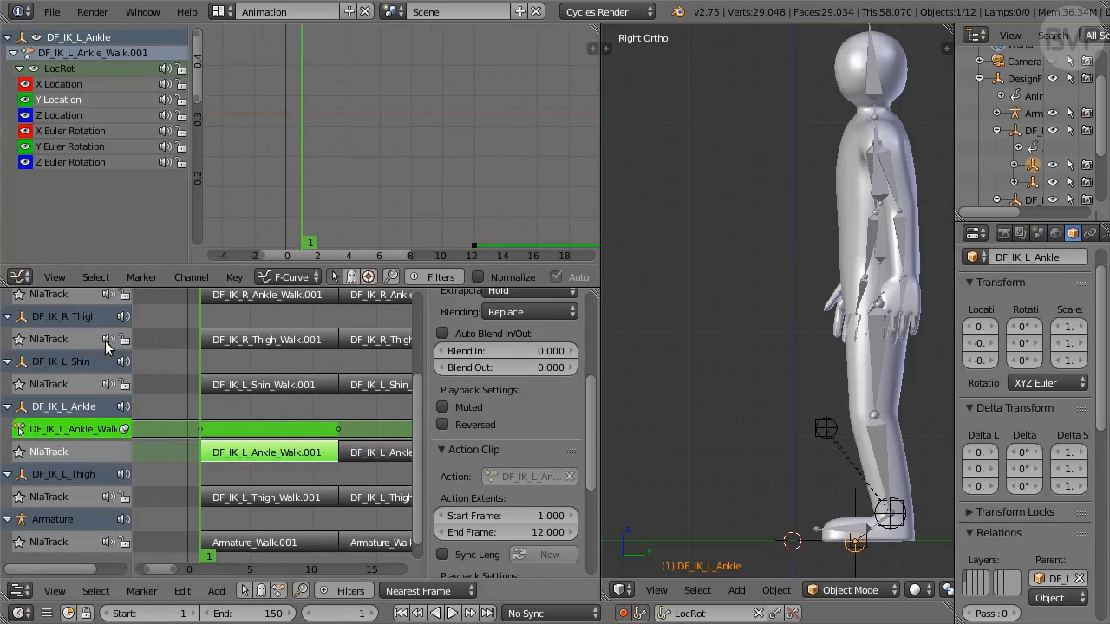
pyautogui.scroll(-6, 414, 135)
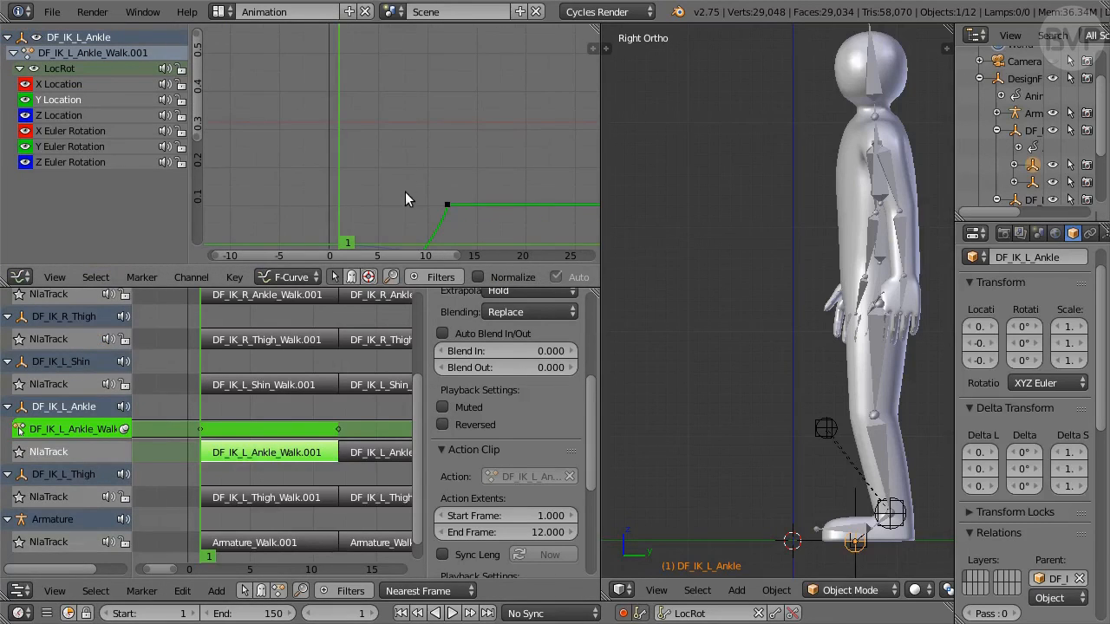
pyautogui.moveTo(405, 190); pyautogui.dragTo(406, 44, button='middle')
pyautogui.scroll(-1, 420, 97)
pyautogui.moveTo(467, 120); pyautogui.dragTo(451, 116, button='middle')
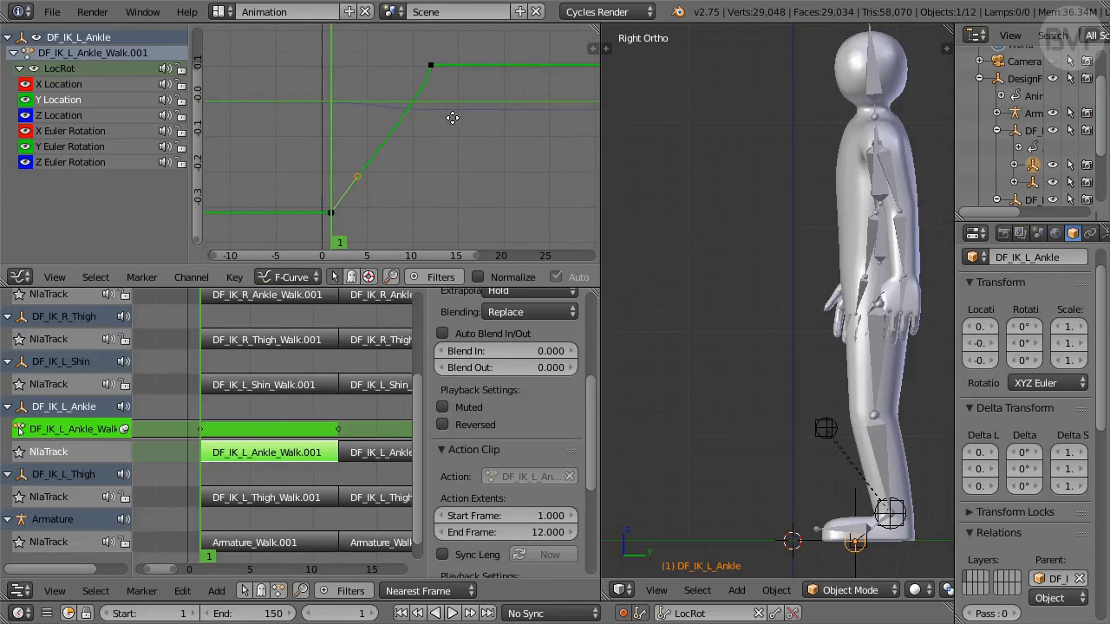
# On the left ankle's Y Location curve, move the incoming handle of the frame 12 key back to about frame 10
pyautogui.press('Right')
pyautogui.press('Right')
pyautogui.press('Right')
pyautogui.press('Right')
pyautogui.press('Right')
pyautogui.press('Right')
pyautogui.press('Right')
pyautogui.press('Right')
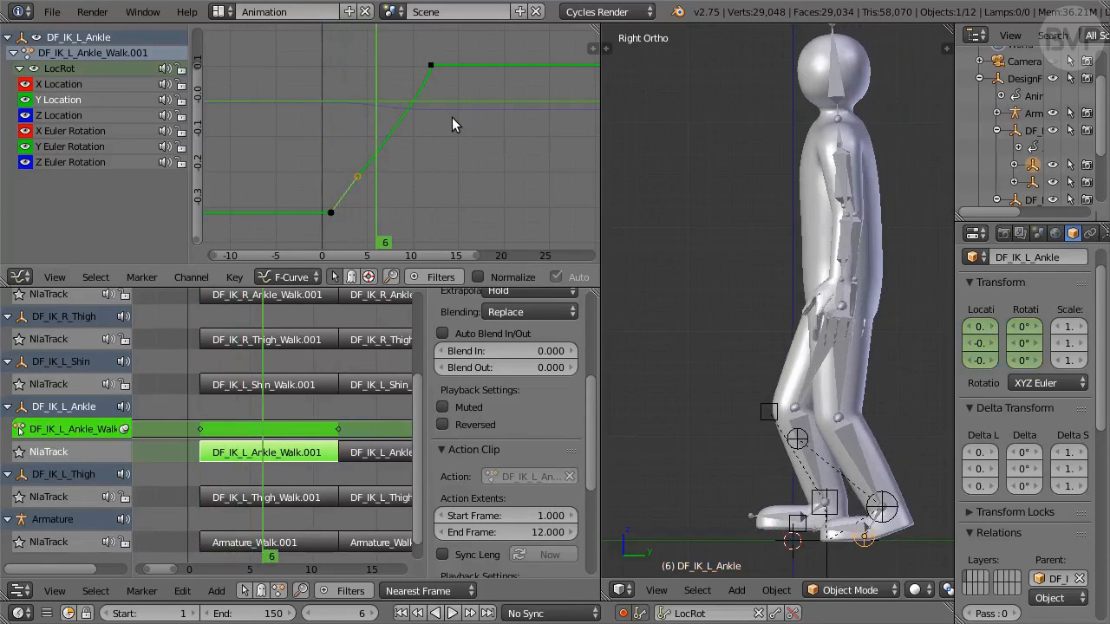
pyautogui.press('Right')
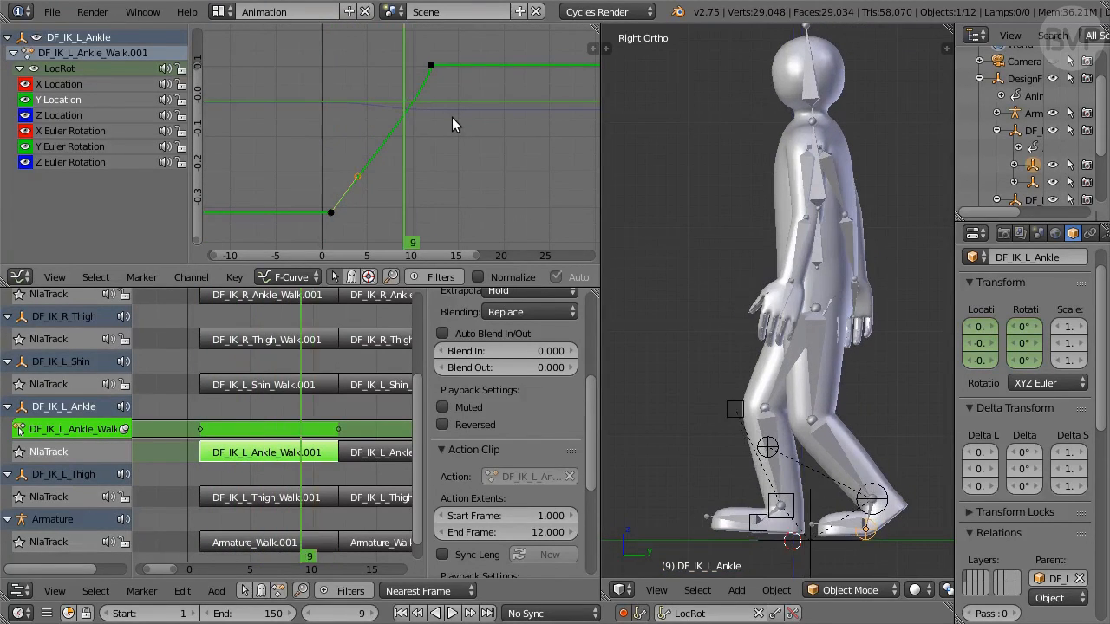
pyautogui.rightClick(433, 66)
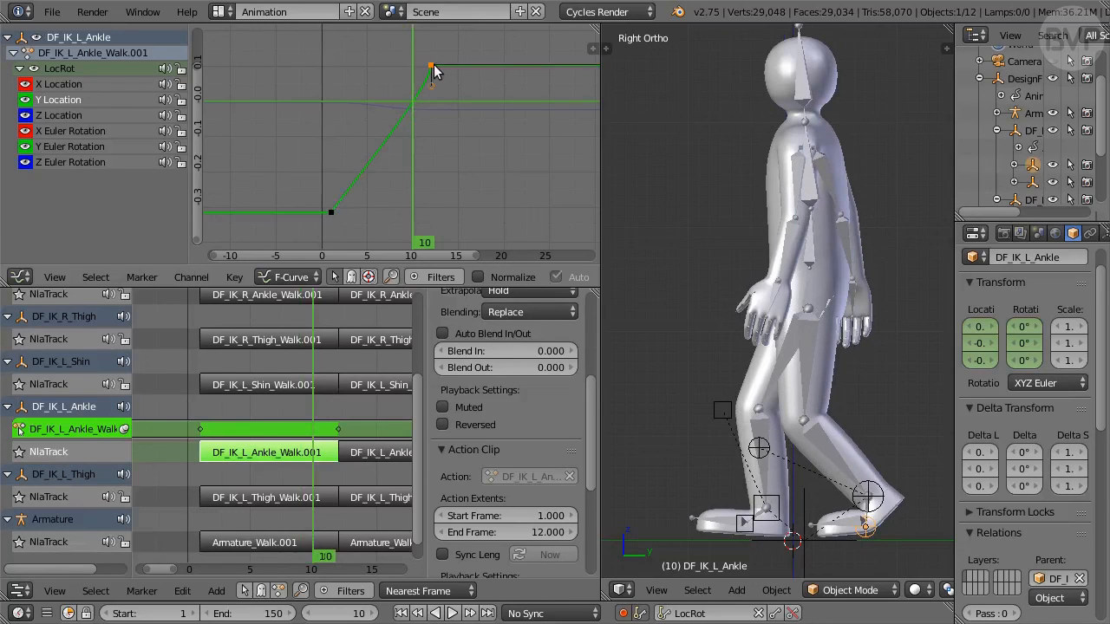
pyautogui.press('g')
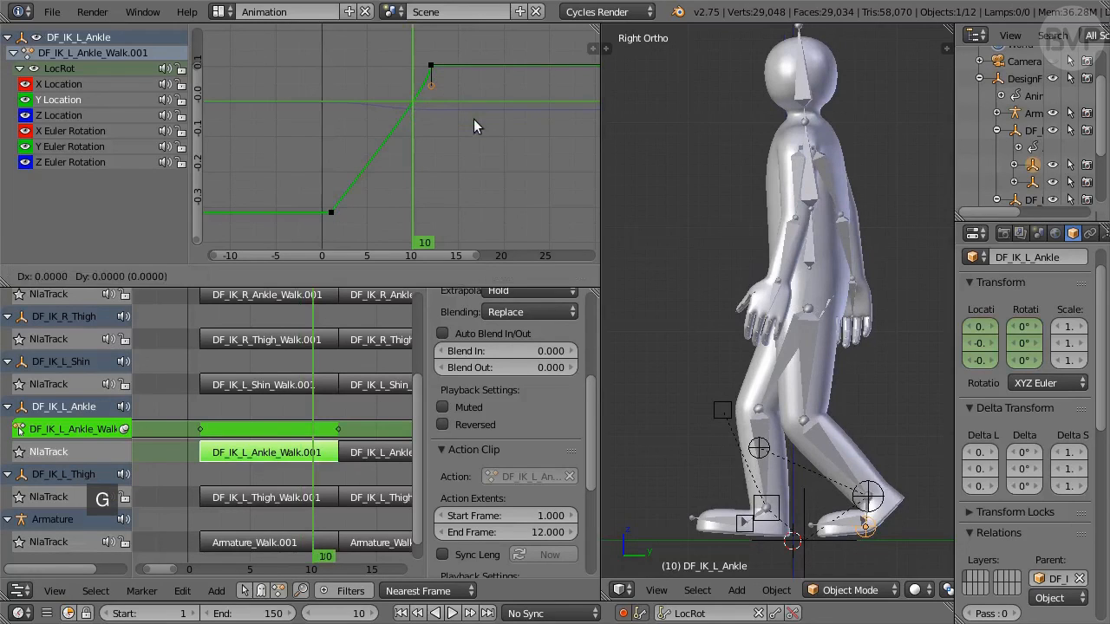
pyautogui.click(450, 133)
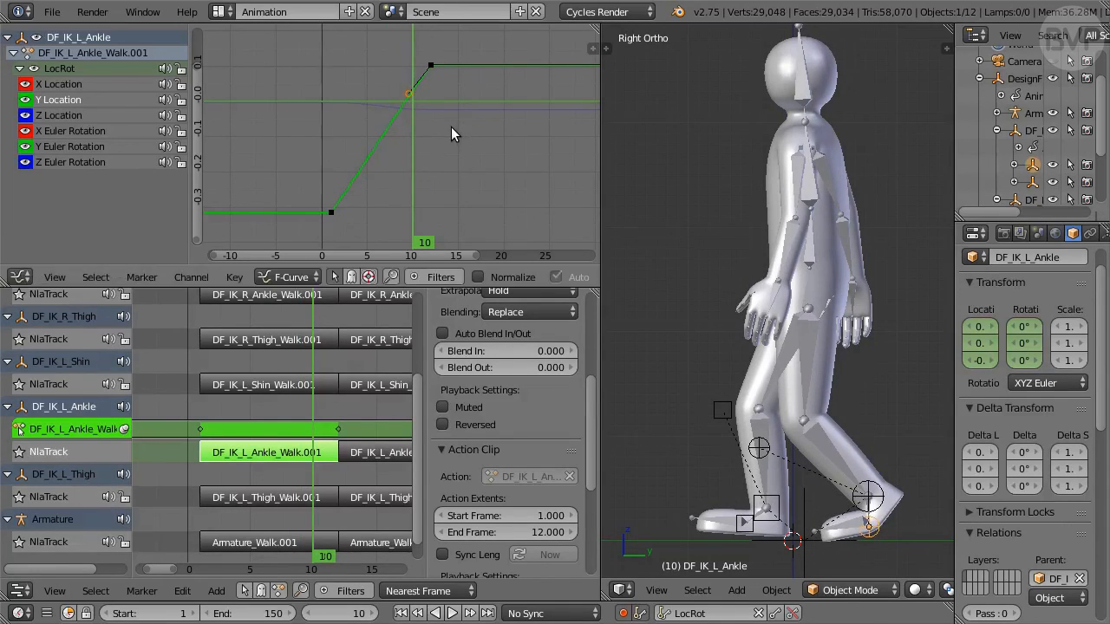
# On the left ankle's Y Location curve, pull the outgoing handle of the frame 1 key out to about frame 5
pyautogui.press('Left')
pyautogui.press('Left')
pyautogui.press('Left')
pyautogui.press('Left')
pyautogui.press('Left')
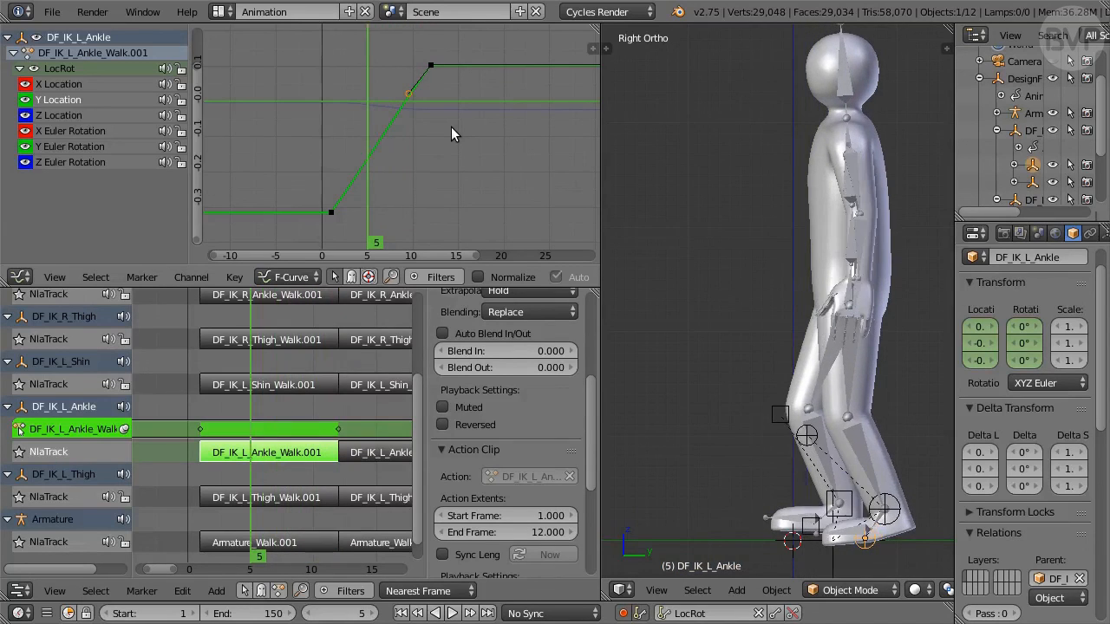
pyautogui.press('Left')
pyautogui.press('Left')
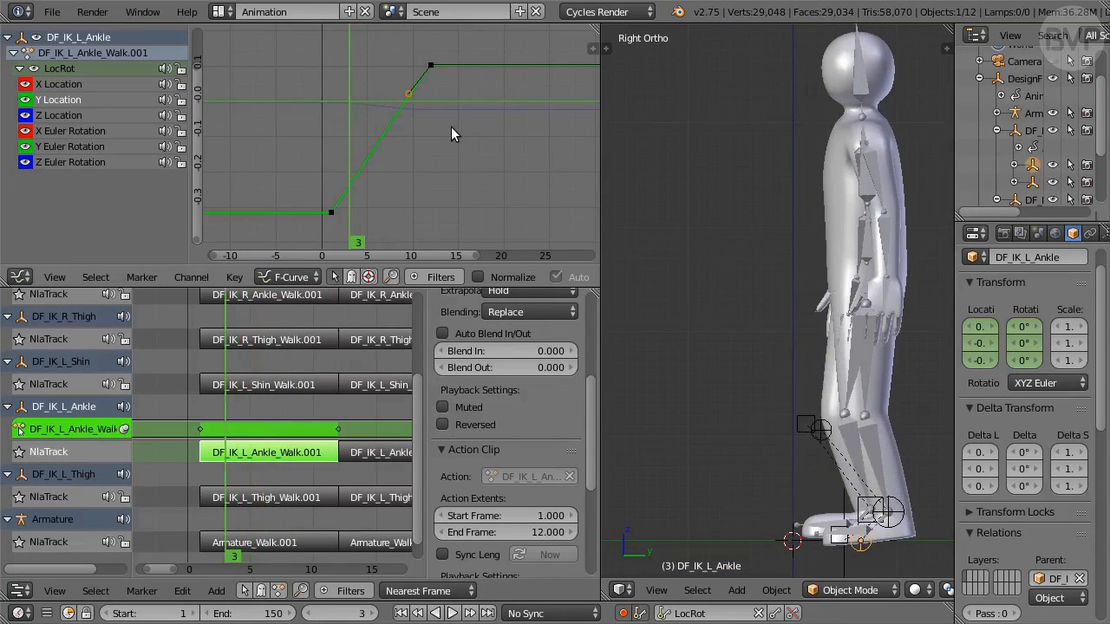
pyautogui.press('Right')
pyautogui.press('Right')
pyautogui.rightClick(332, 210)
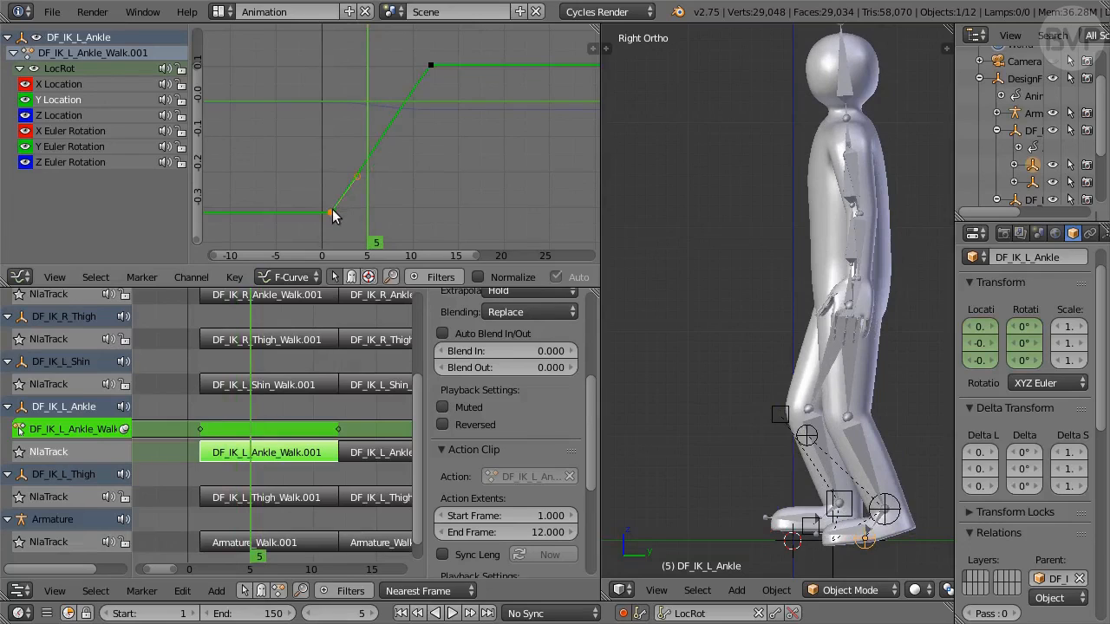
pyautogui.rightClick(359, 179)
pyautogui.press('g')
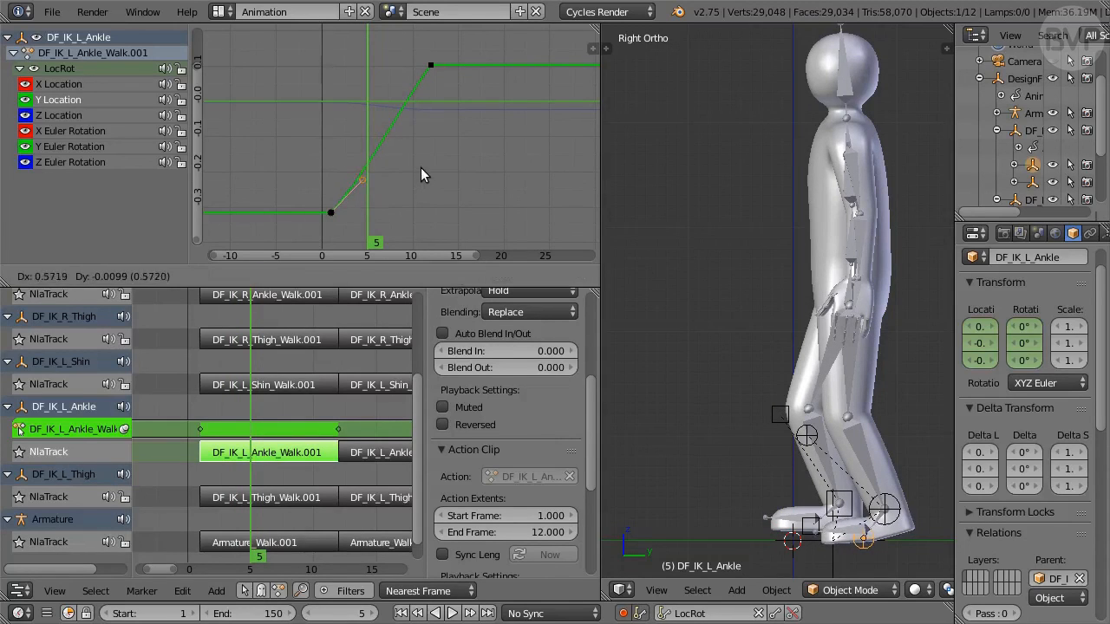
pyautogui.click(426, 161)
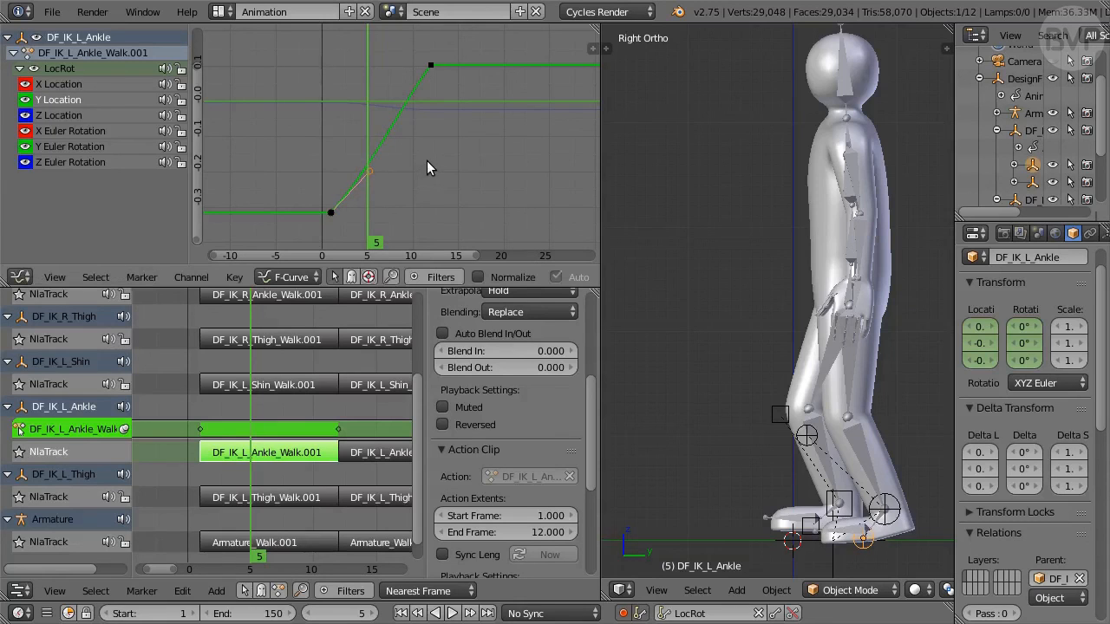
# At frame 3, extend the frame 1 key's outgoing handle to about frame 6 to flatten the start of the curve
pyautogui.press('Left')
pyautogui.press('Left')
pyautogui.press('g')
pyautogui.click(416, 170)
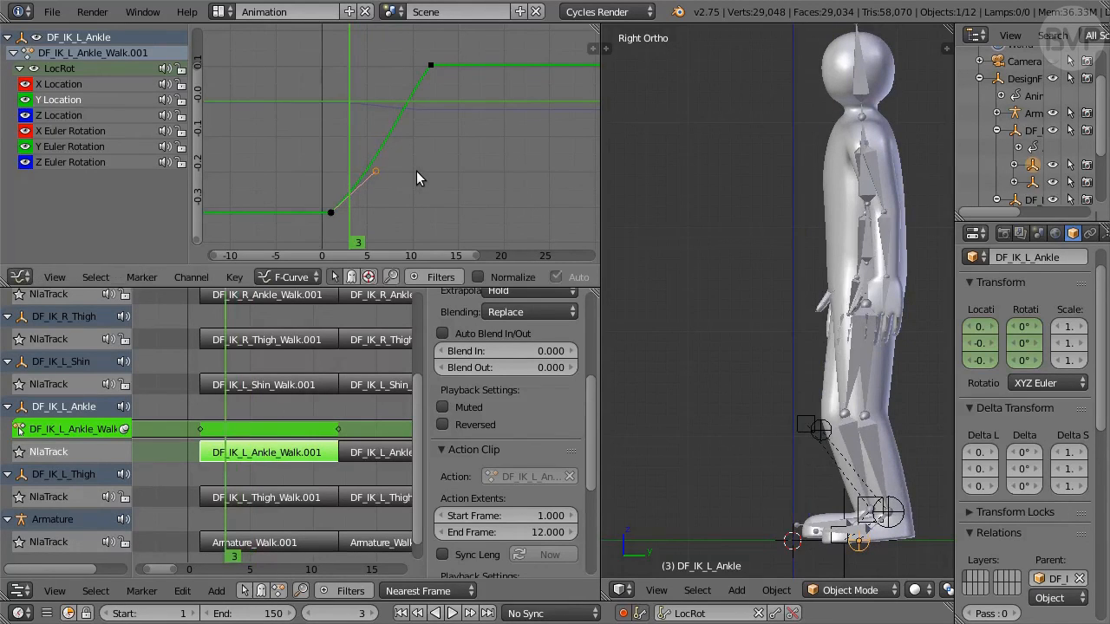
# Play through the step, and on the left ankle's Y Location curve extend the frame 12 key's incoming handle back to about frame 7
pyautogui.hotkey('alt', 'a')
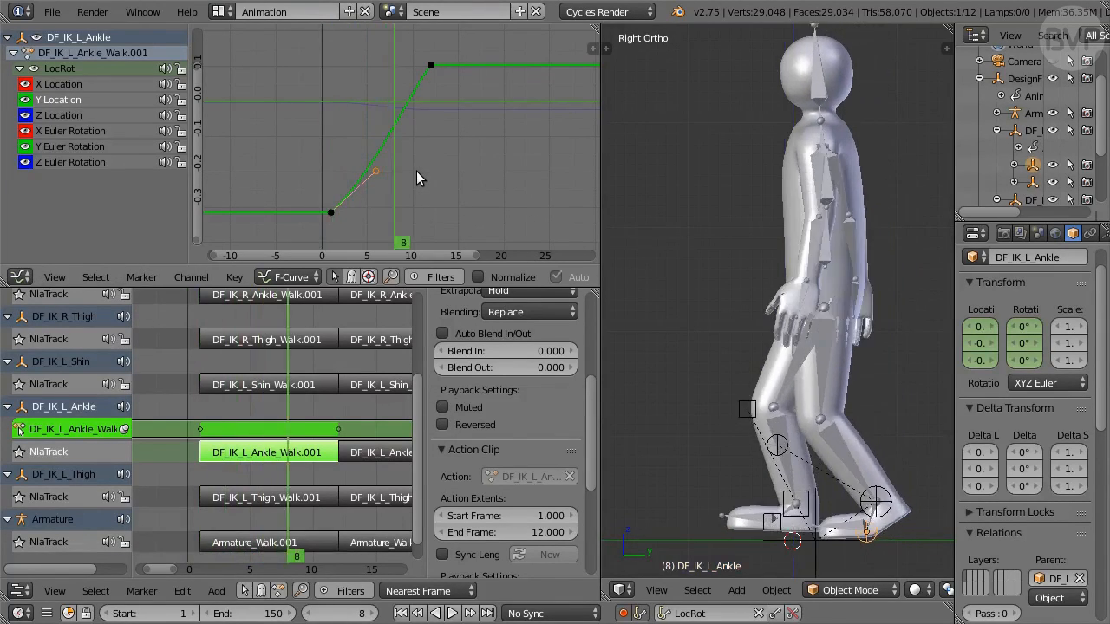
pyautogui.rightClick(431, 71)
pyautogui.press('g')
pyautogui.press('g')
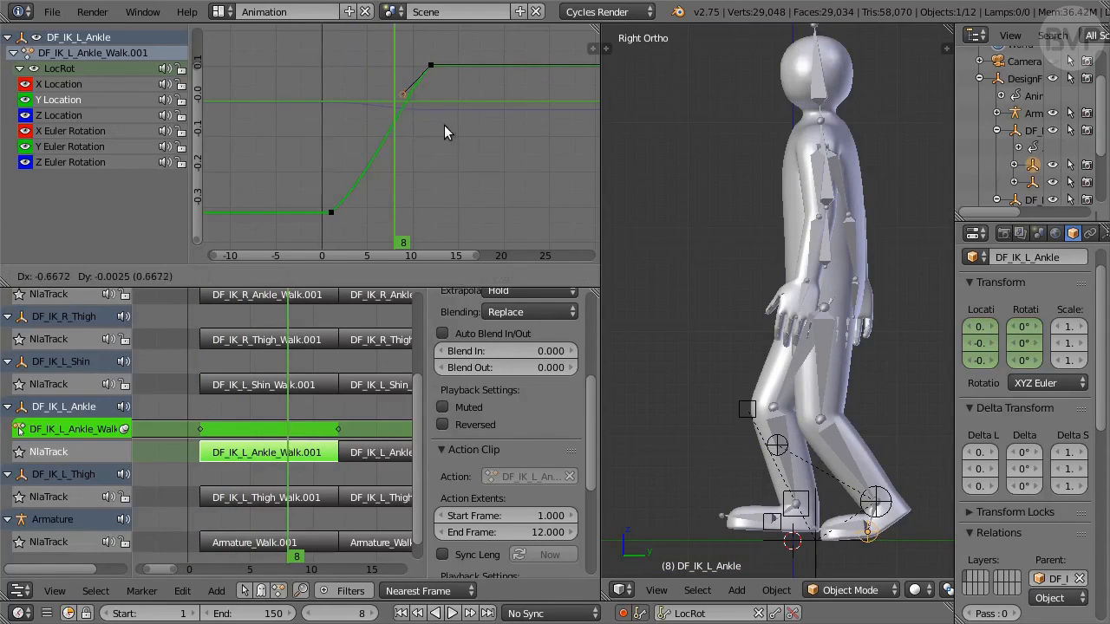
pyautogui.click(434, 136)
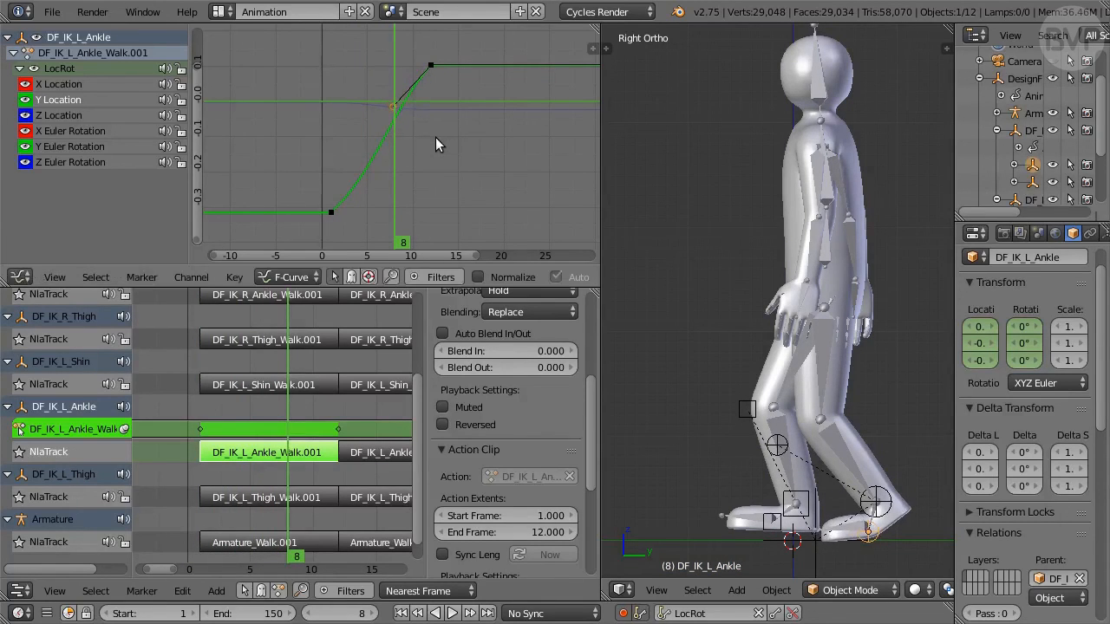
pyautogui.press('g')
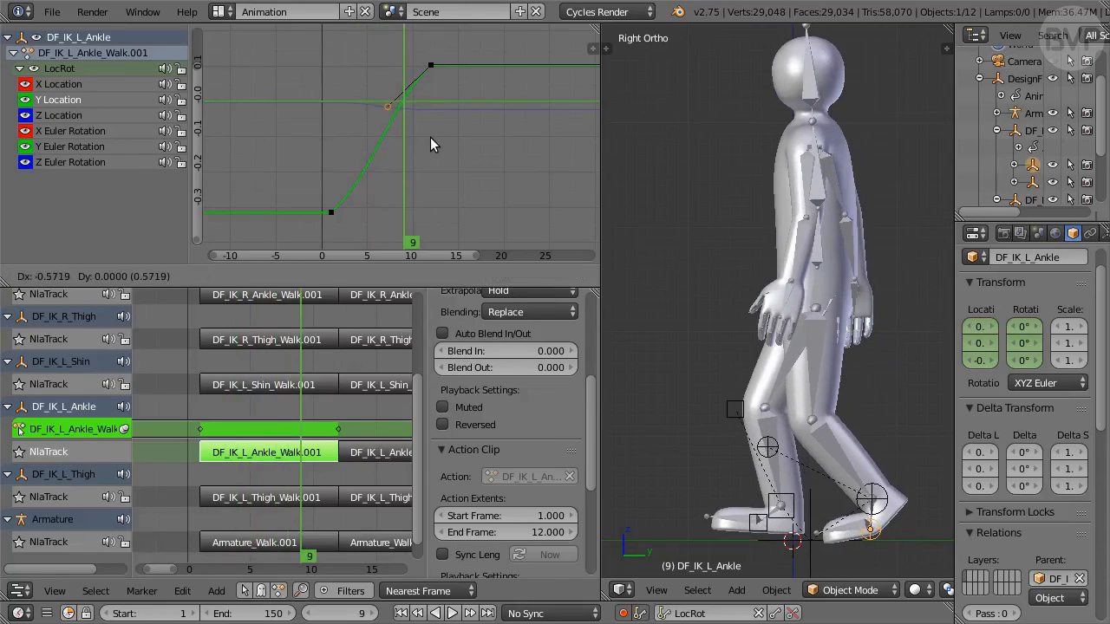
pyautogui.click(430, 137)
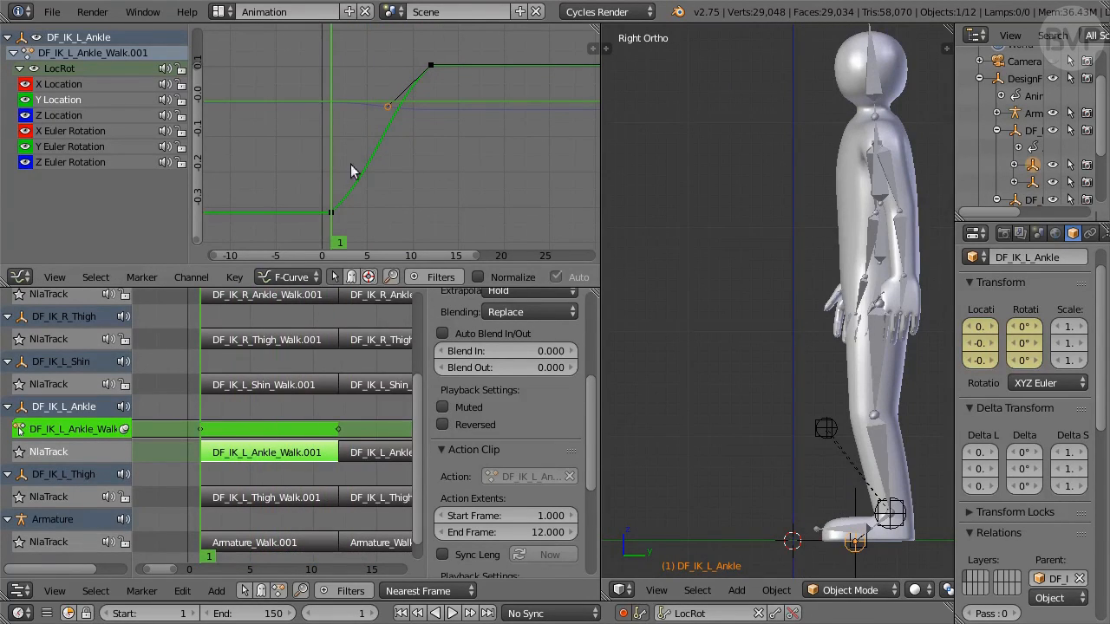
# Switch the Graph Editor area back to the Dope Sheet and leave tweak mode on the left ankle's starting-step strip
pyautogui.click(19, 277)
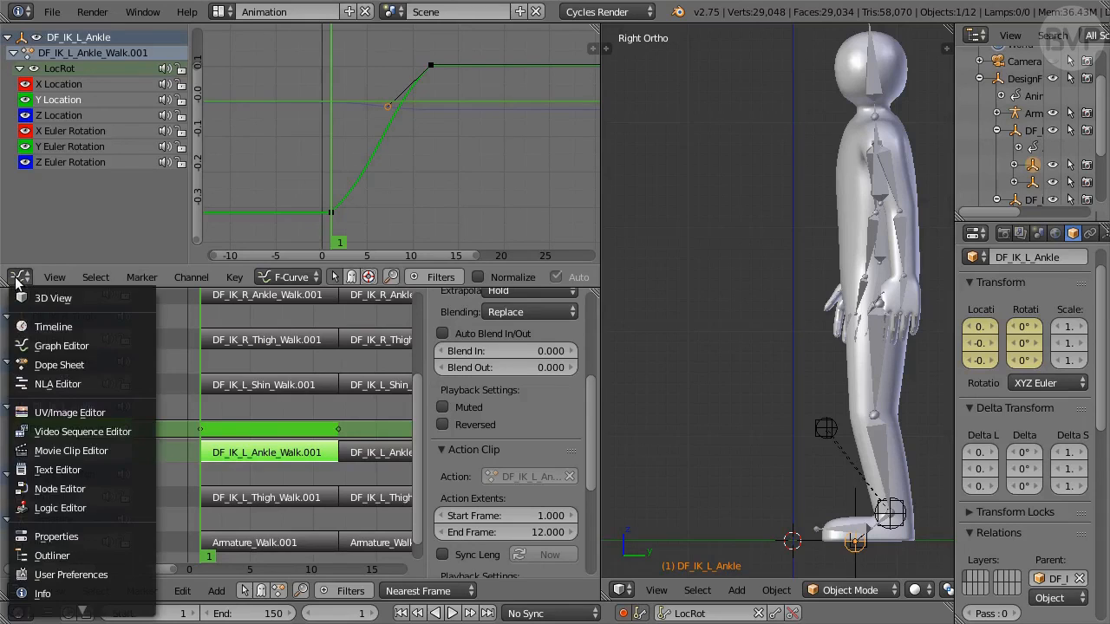
pyautogui.click(102, 365)
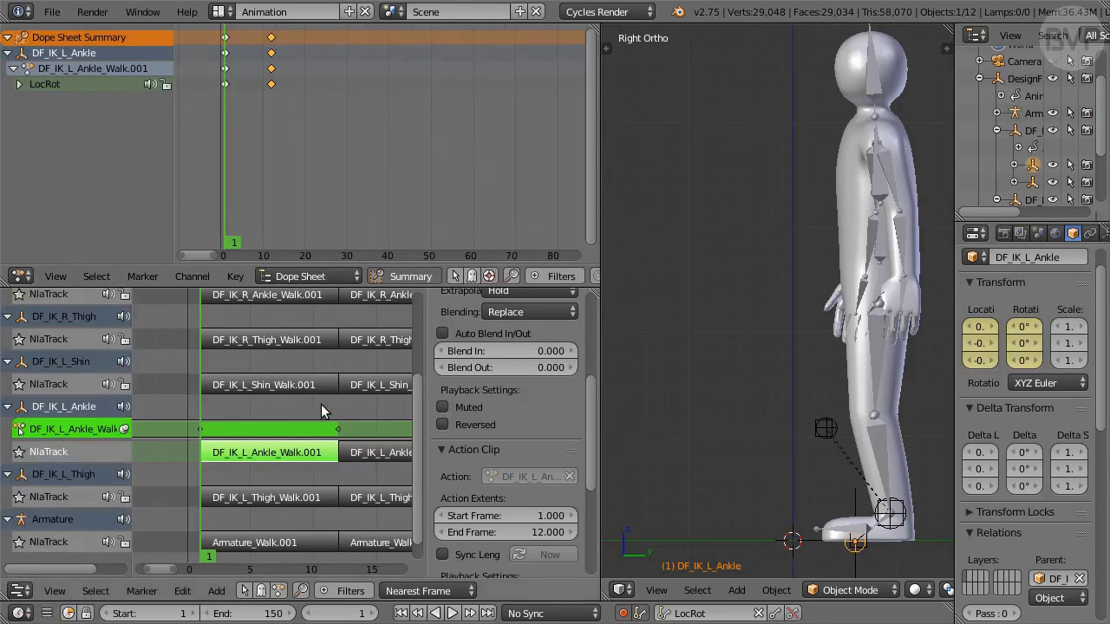
pyautogui.press('Tab')
# Play the animation from frame 1 in a maximized 3D view to check the starting step's transition into the walk, and restore the layout
pyautogui.hotkey('ctrl', 'Up')
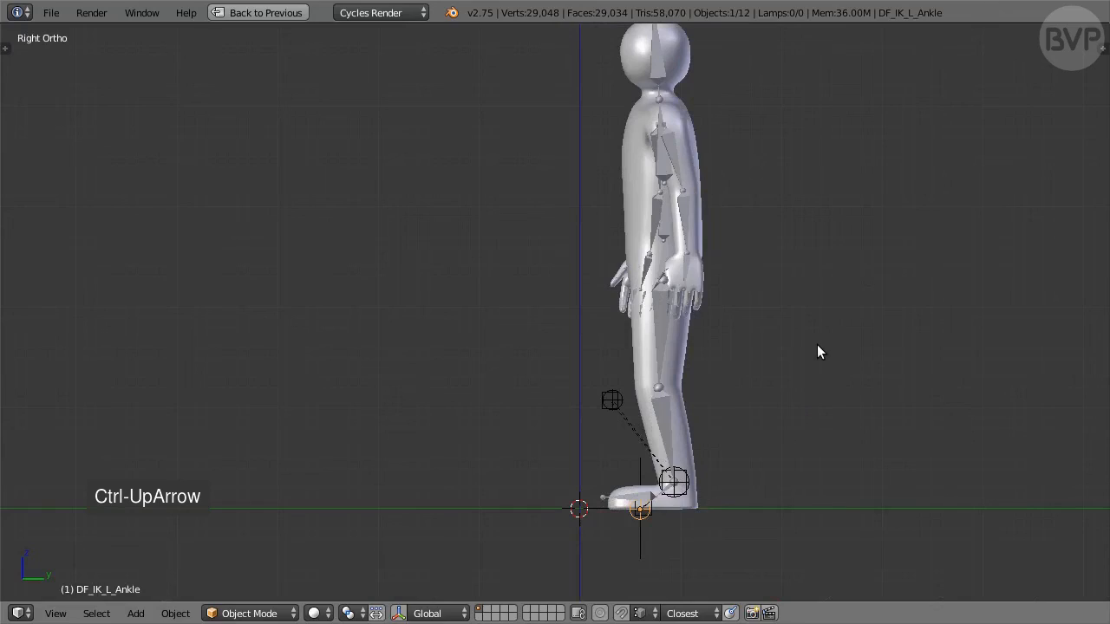
pyautogui.hotkey('alt', 'a')
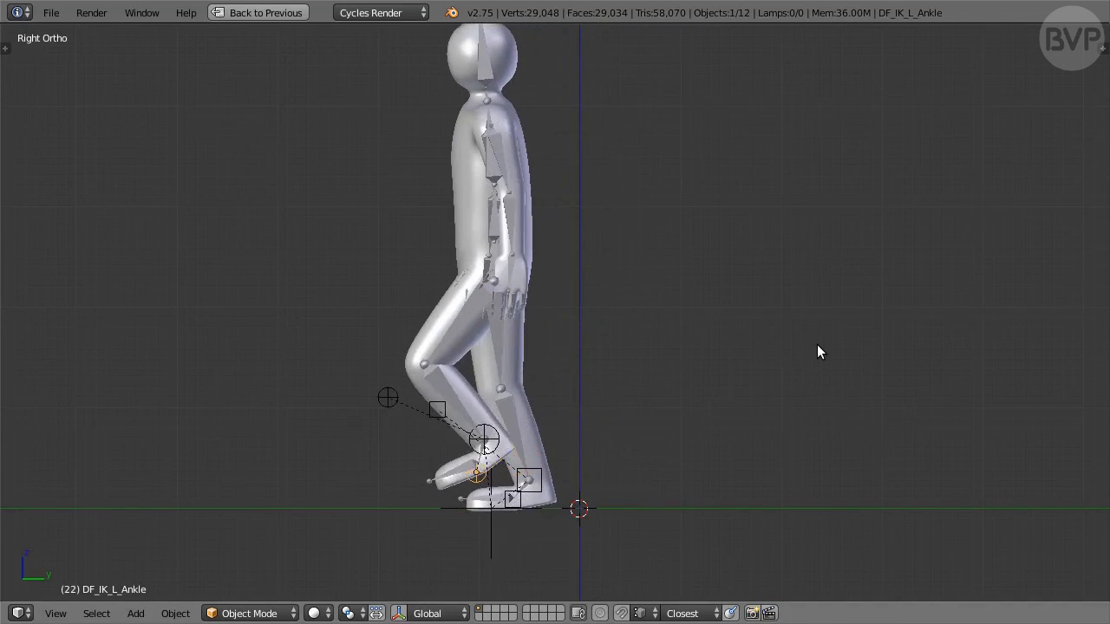
pyautogui.hotkey('shift', 'Left')
pyautogui.hotkey('alt', 'a')
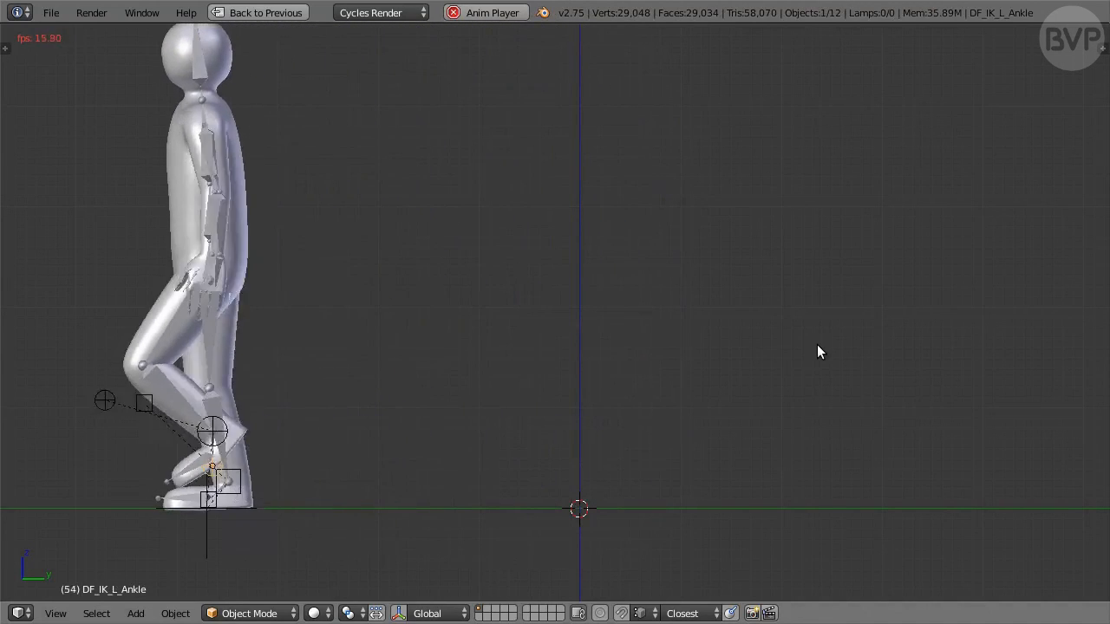
pyautogui.press('Escape')
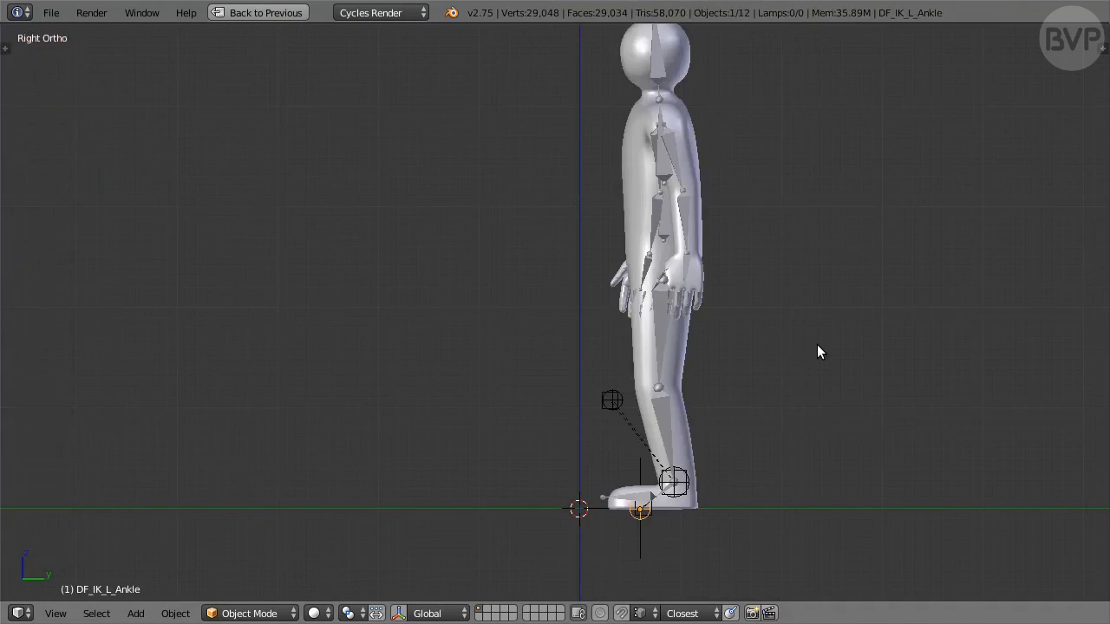
pyautogui.hotkey('ctrl', 'Up')
pyautogui.scroll(4, 817, 345)
pyautogui.keyDown('shift'); pyautogui.moveTo(836, 314); pyautogui.dragTo(792, 319, button='middle'); pyautogui.keyUp('shift')
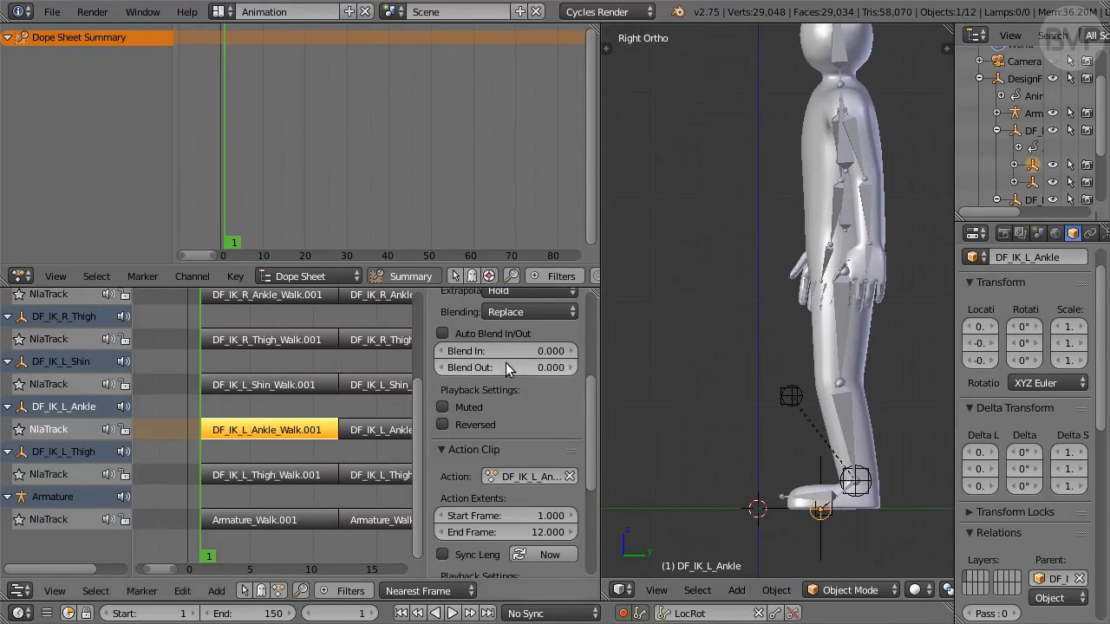
# Deselect all NLA strips and maximize the NLA Editor, showing the tracks out to about frame 50
pyautogui.press('a')
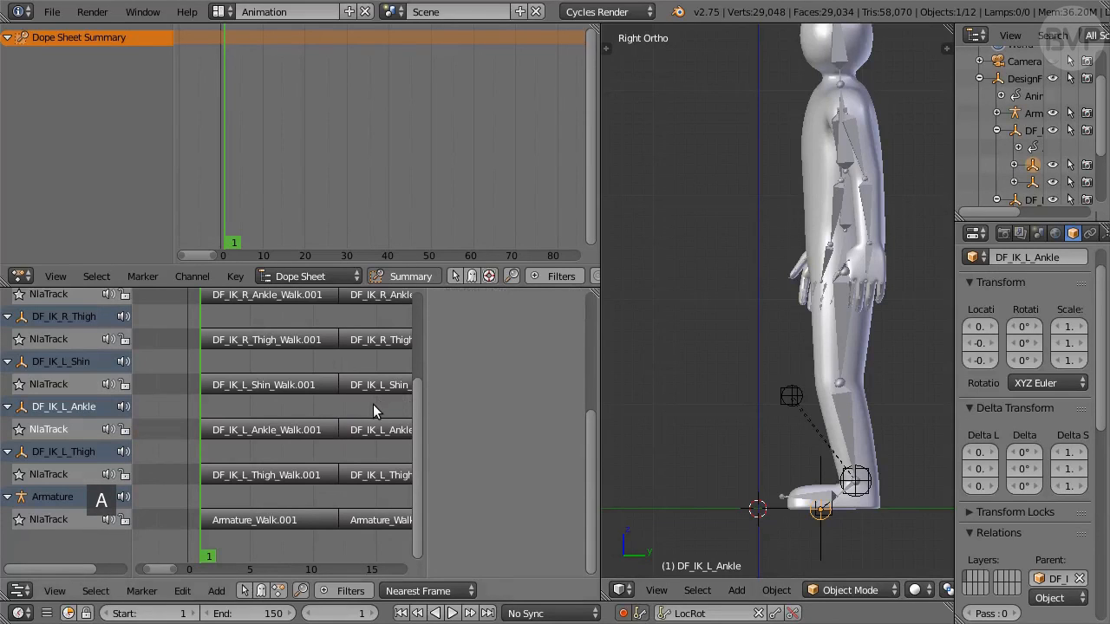
pyautogui.hotkey('ctrl', 'Up')
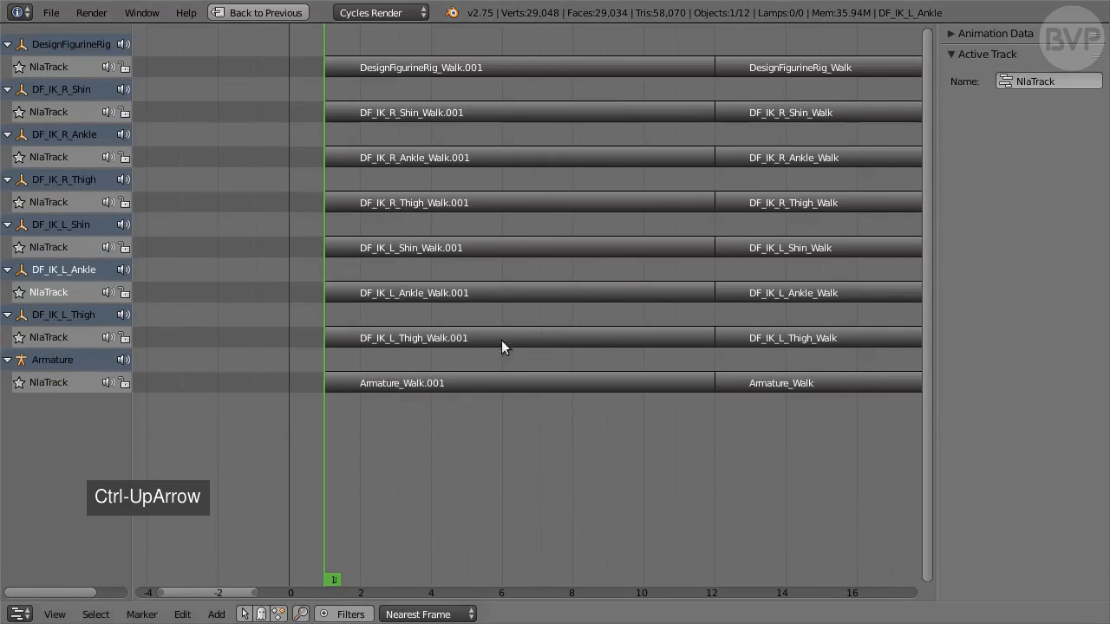
pyautogui.scroll(-4, 619, 270)
pyautogui.scroll(-8, 619, 275)
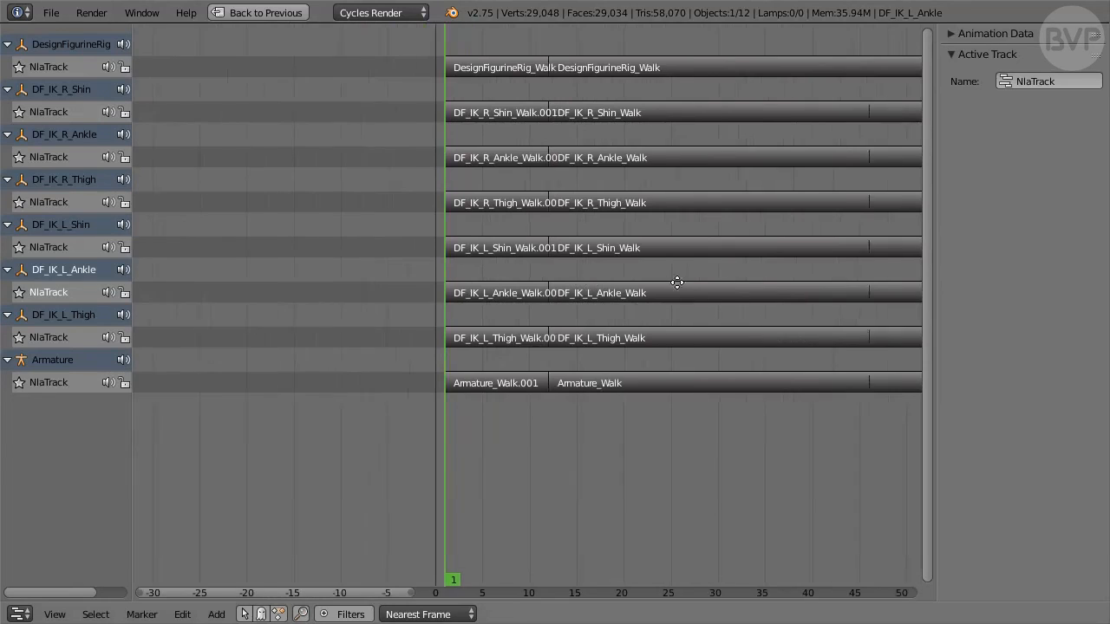
# Duplicate the long walk strips of all eight objects and place the copies directly after the originals, starting at frame 114
pyautogui.scroll(-2, 558, 292)
pyautogui.moveTo(559, 292); pyautogui.dragTo(372, 304, button='middle')
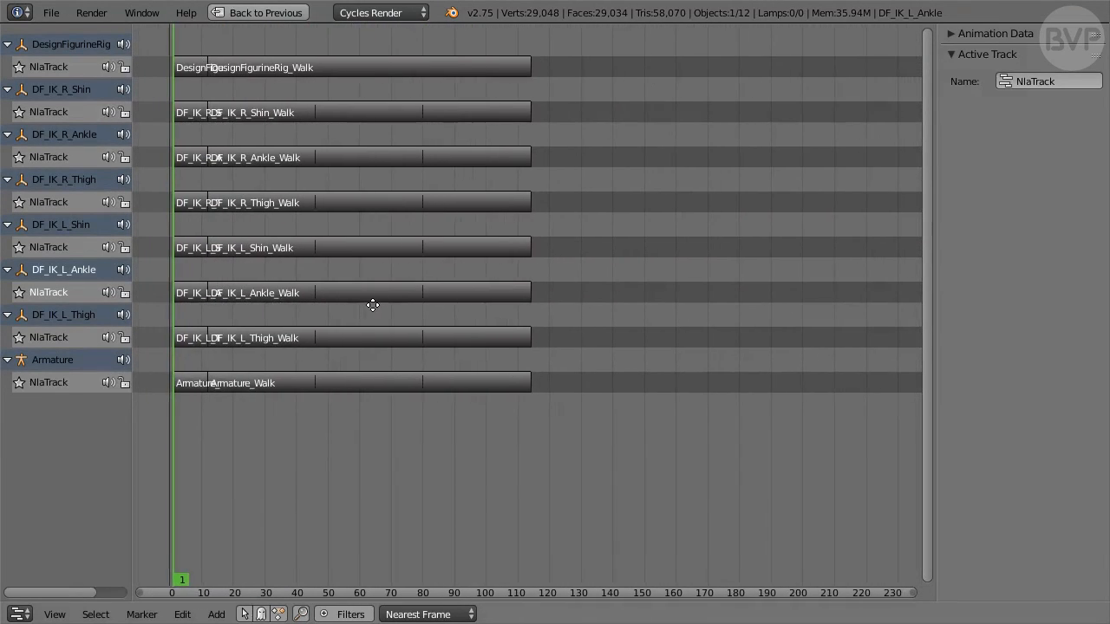
pyautogui.press('b')
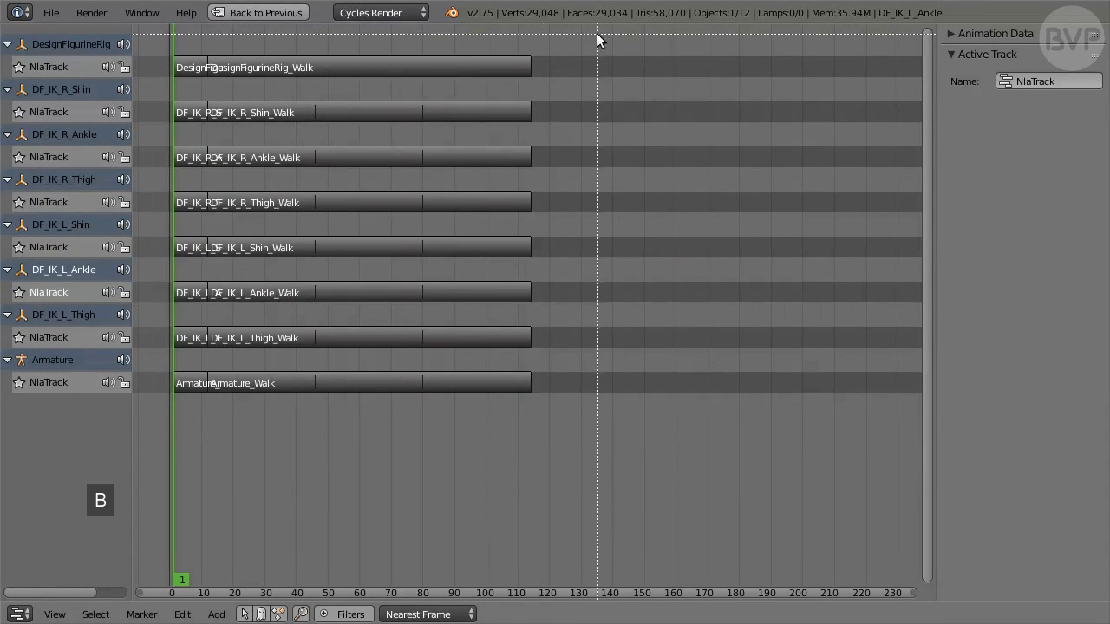
pyautogui.moveTo(597, 34); pyautogui.dragTo(226, 501)
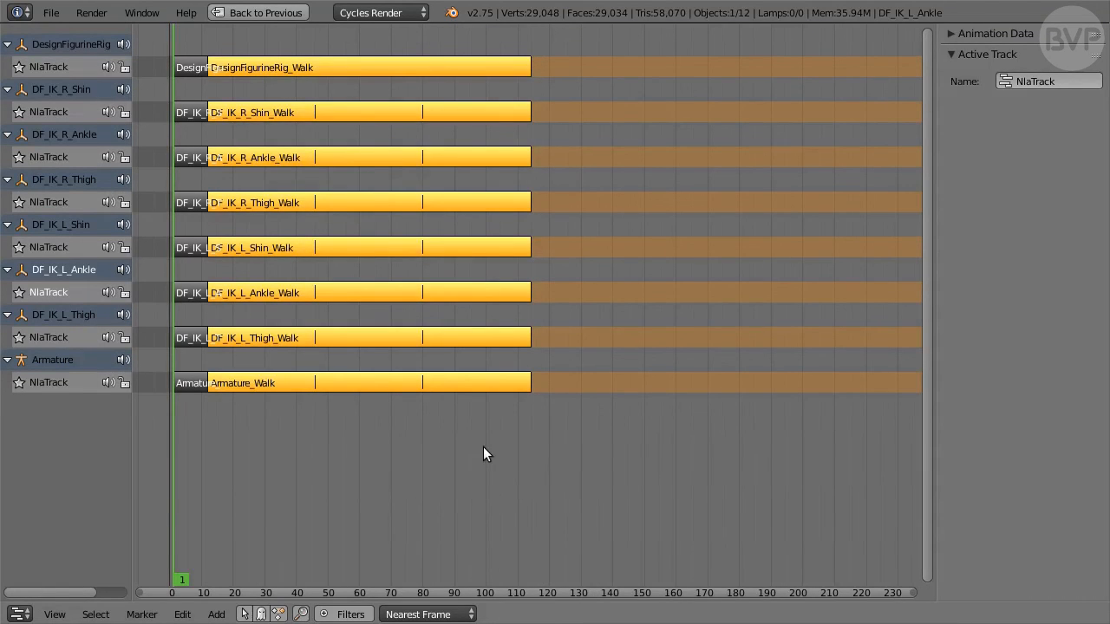
pyautogui.hotkey('shift', 'd')
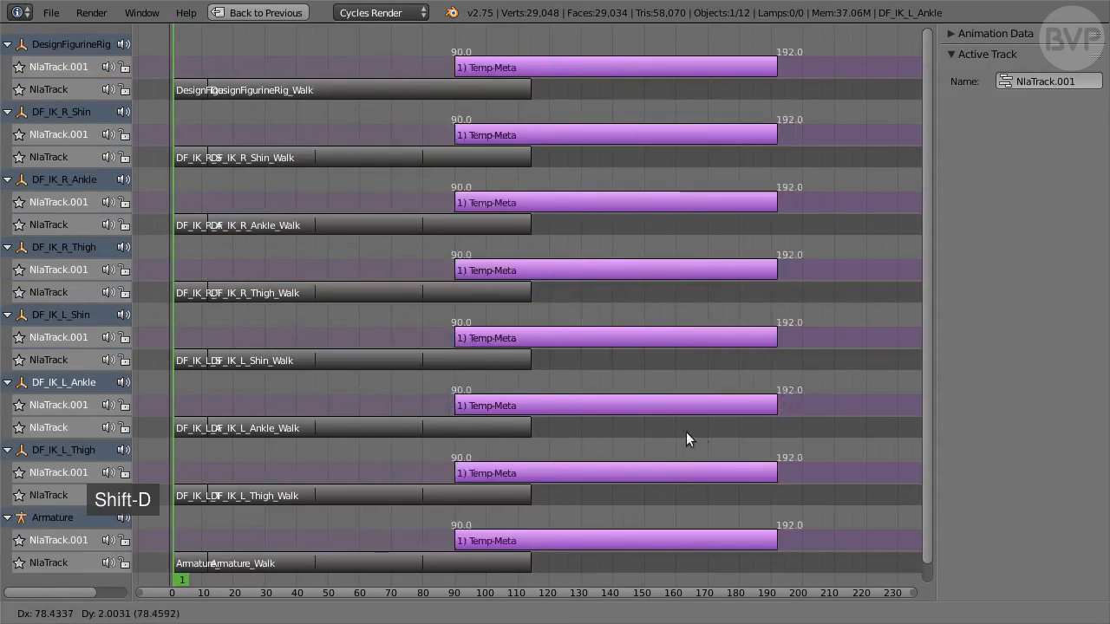
pyautogui.click(762, 485)
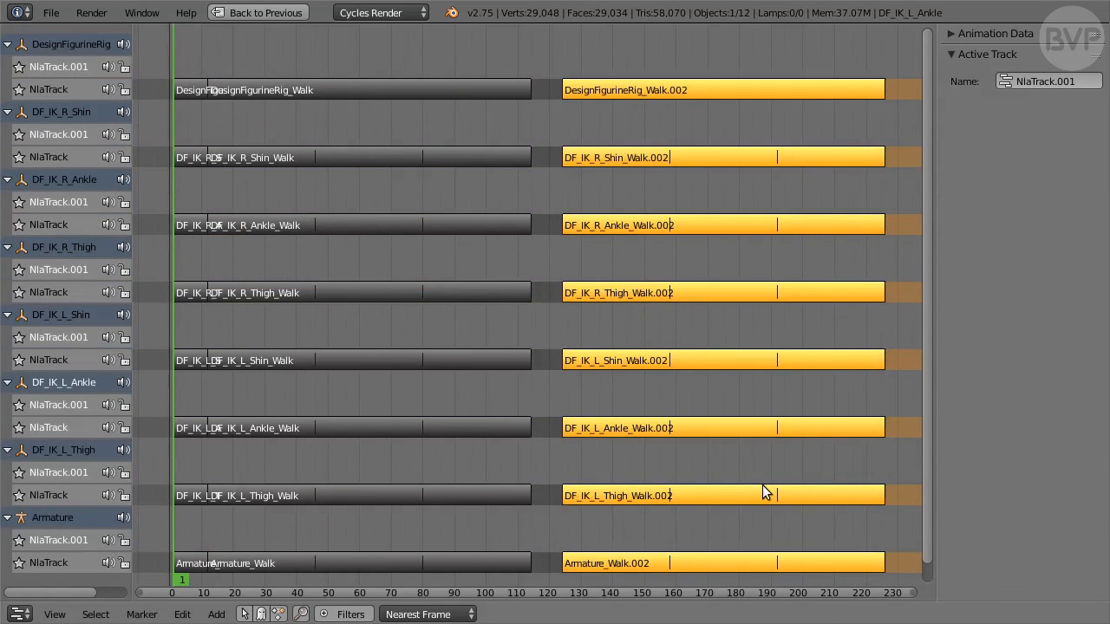
pyautogui.press('g')
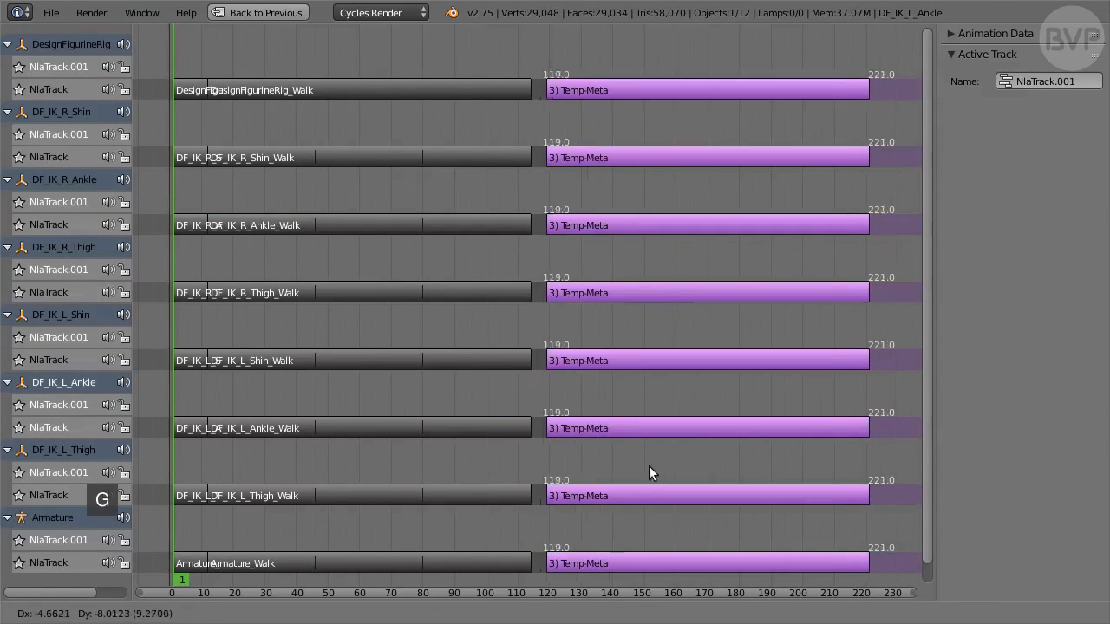
pyautogui.click(620, 474)
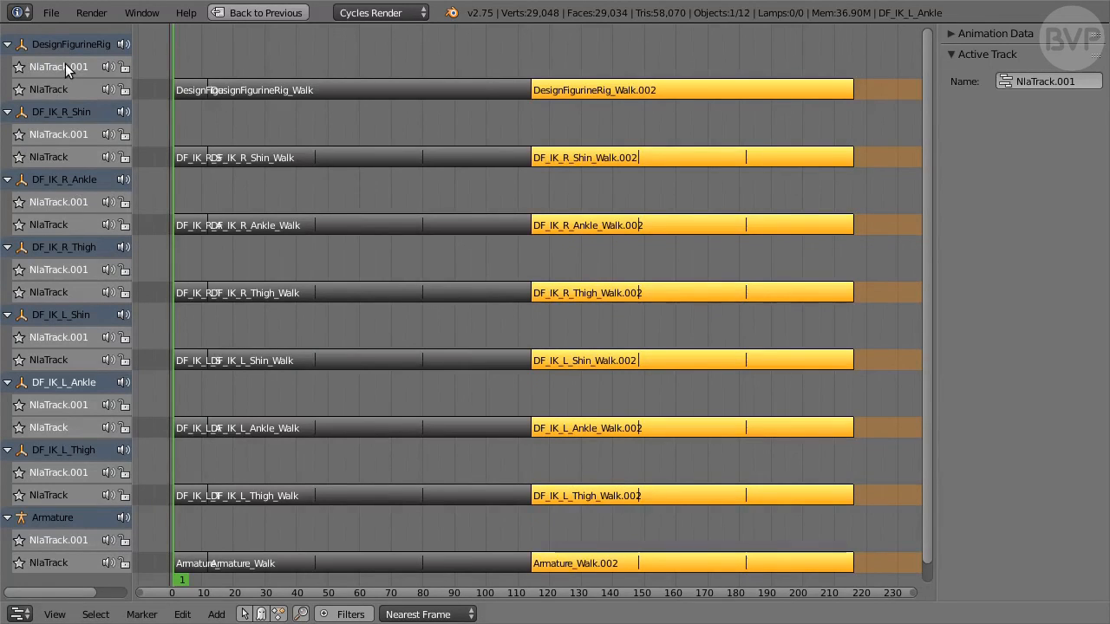
# Delete the empty NlaTrack.001 tracks of DesignFigurineRig, DF_IK_R_Shin, DF_IK_R_Ankle and DF_IK_R_Thigh
pyautogui.press('x')
pyautogui.click(52, 111)
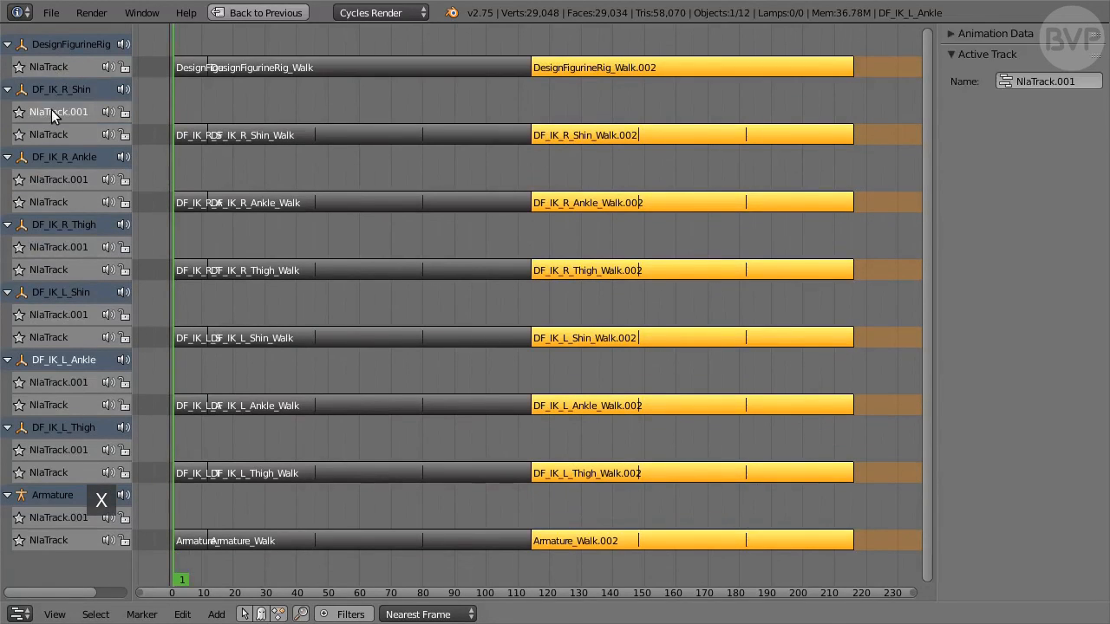
pyautogui.press('x')
pyautogui.click(51, 153)
pyautogui.press('x')
pyautogui.click(51, 202)
pyautogui.press('x')
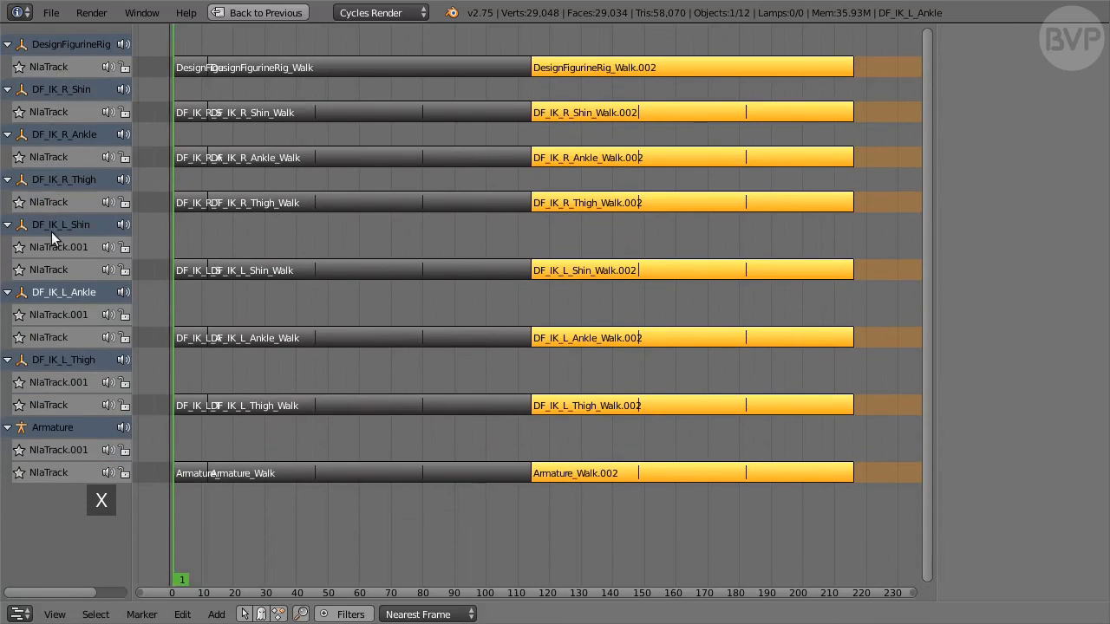
# Delete the empty NlaTrack.001 tracks of DF_IK_L_Shin, DF_IK_L_Ankle, DF_IK_L_Thigh and Armature
pyautogui.click(52, 247)
pyautogui.press('x')
pyautogui.click(54, 286)
pyautogui.press('x')
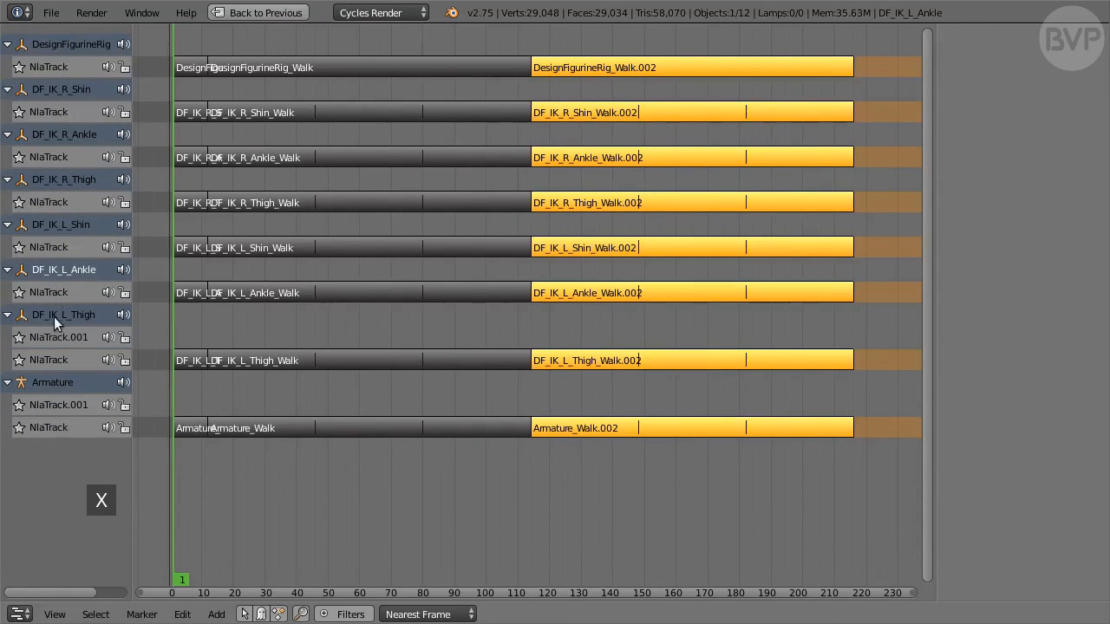
pyautogui.click(54, 334)
pyautogui.press('x')
pyautogui.click(58, 382)
pyautogui.press('x')
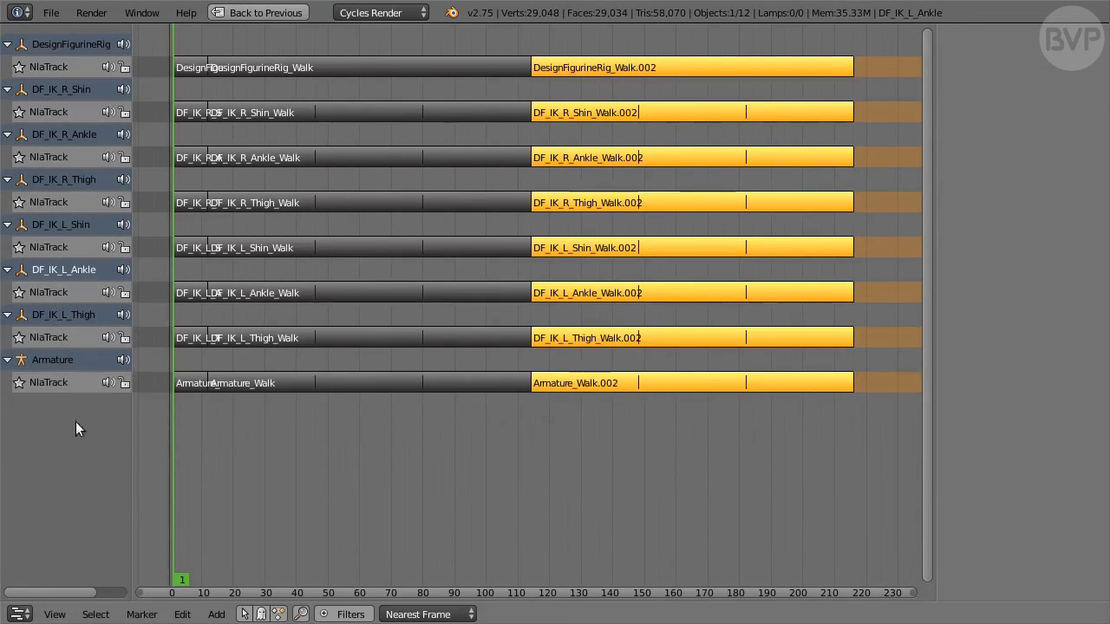
# Set the action end frame of the DesignFigurineRig_Walk.002 strip to 12
pyautogui.click(621, 68)
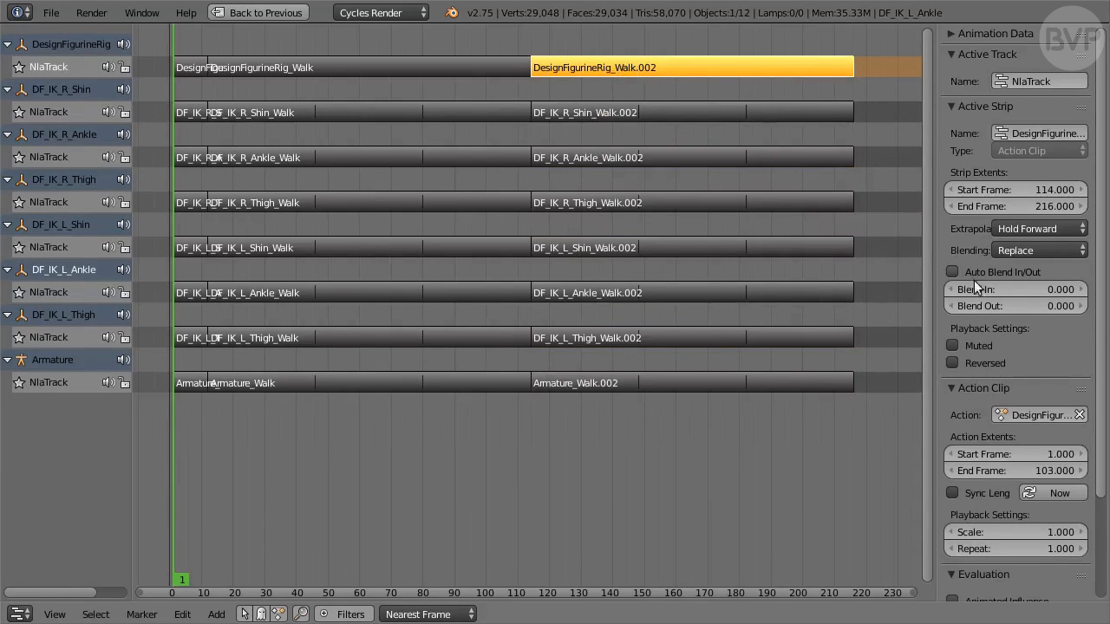
pyautogui.scroll(-5, 1070, 364)
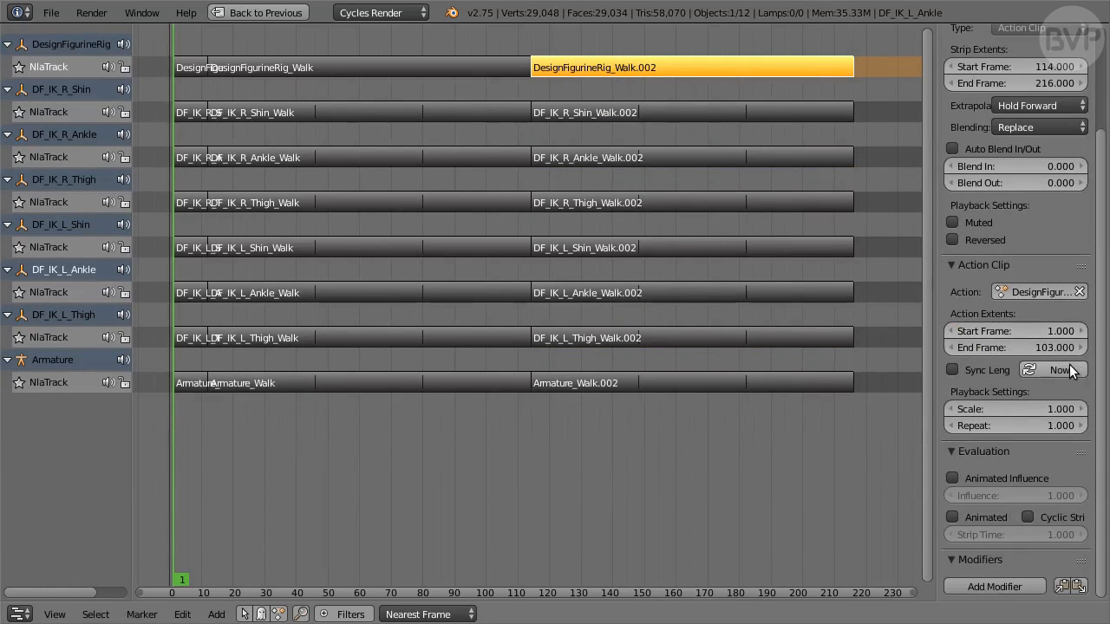
pyautogui.click(1045, 348)
pyautogui.write('1')
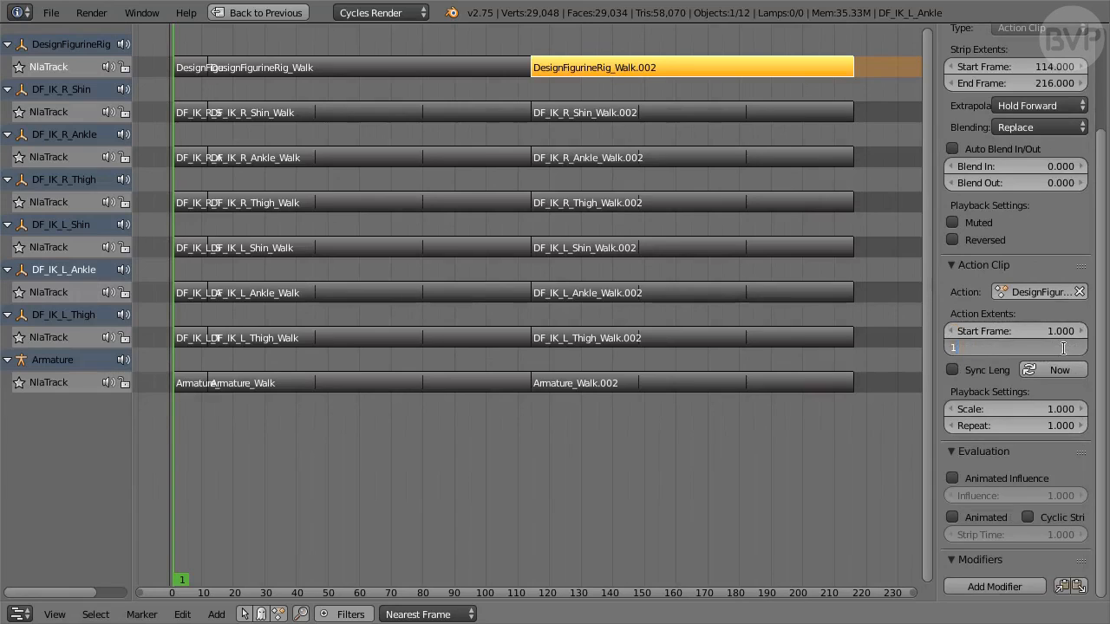
pyautogui.write('2')
pyautogui.press('Return')
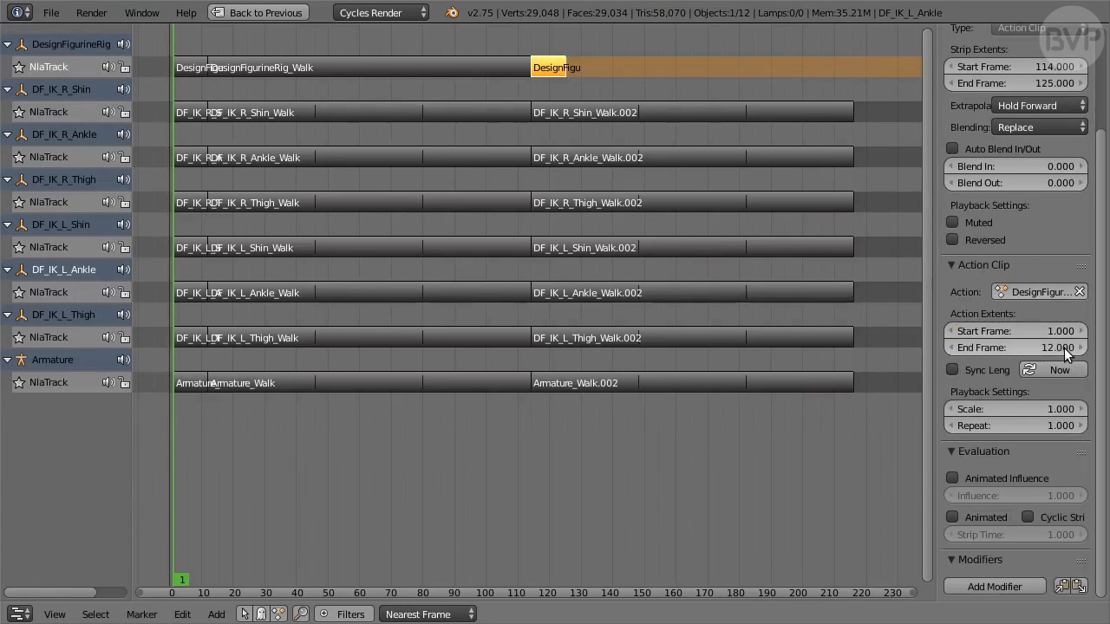
# Shorten the DF_IK_R_Shin_Walk.002 strip to action end frame 12 with a repeat of 1
pyautogui.click(715, 116)
pyautogui.click(996, 347)
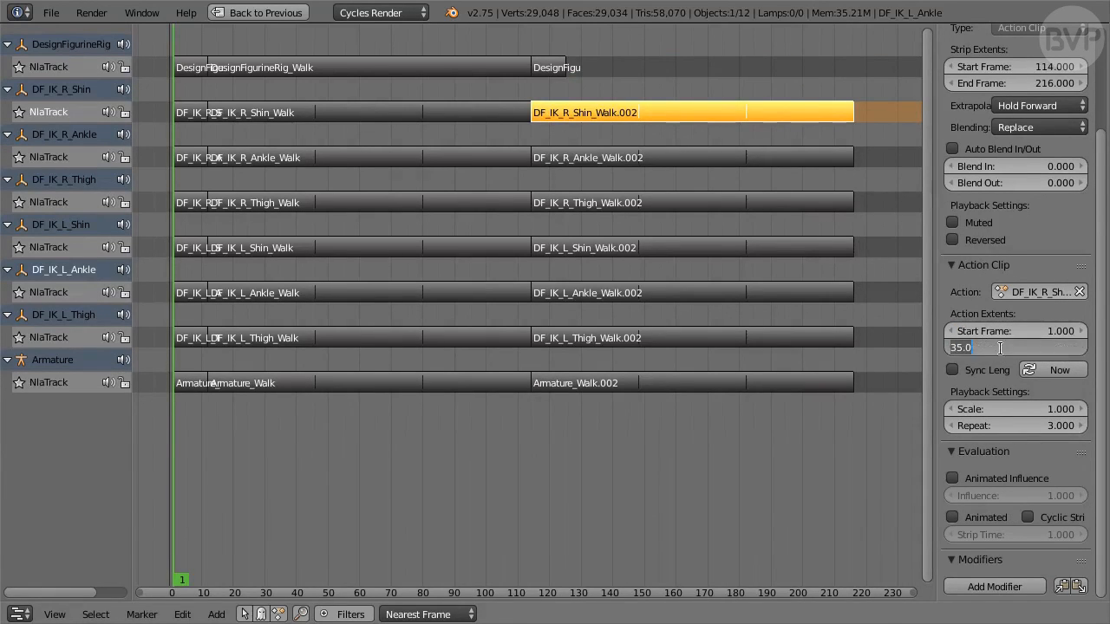
pyautogui.write('12')
pyautogui.press('Return')
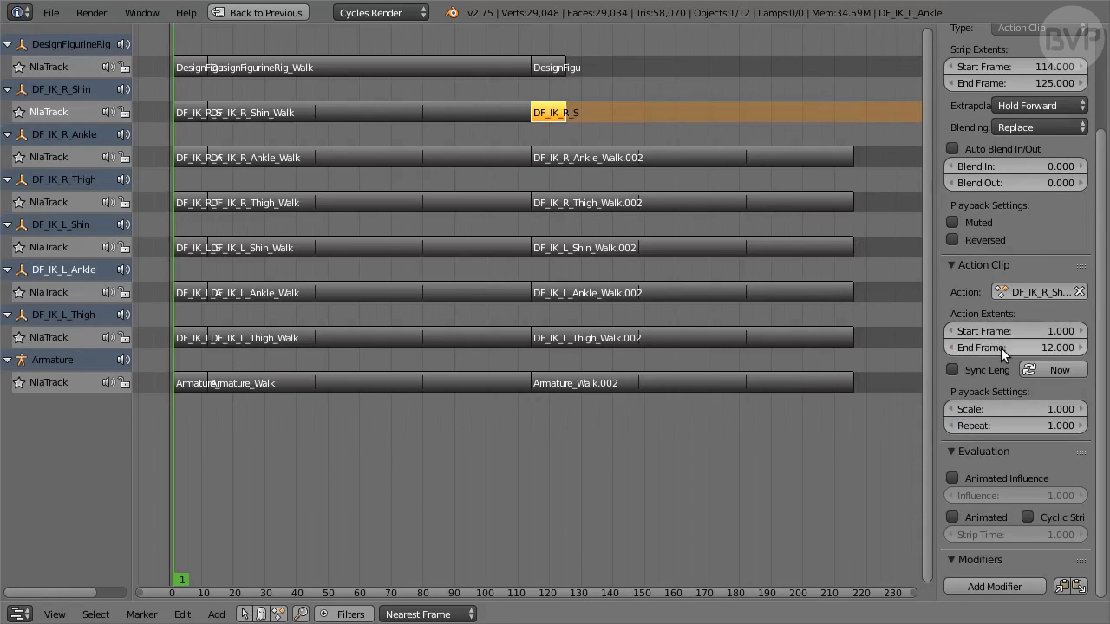
# Set the DF_IK_R_Ankle_Walk.002 strip's action end frame to 12 and its repeat to 1
pyautogui.click(656, 157)
pyautogui.click(982, 346)
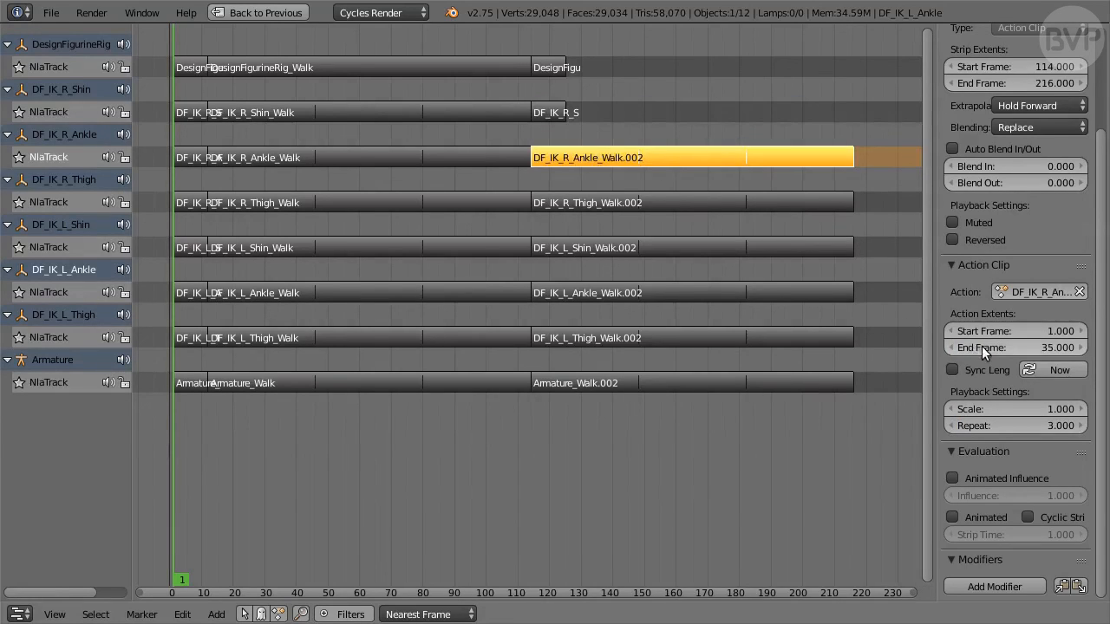
pyautogui.write('12')
pyautogui.press('Tab')
pyautogui.press('Return')
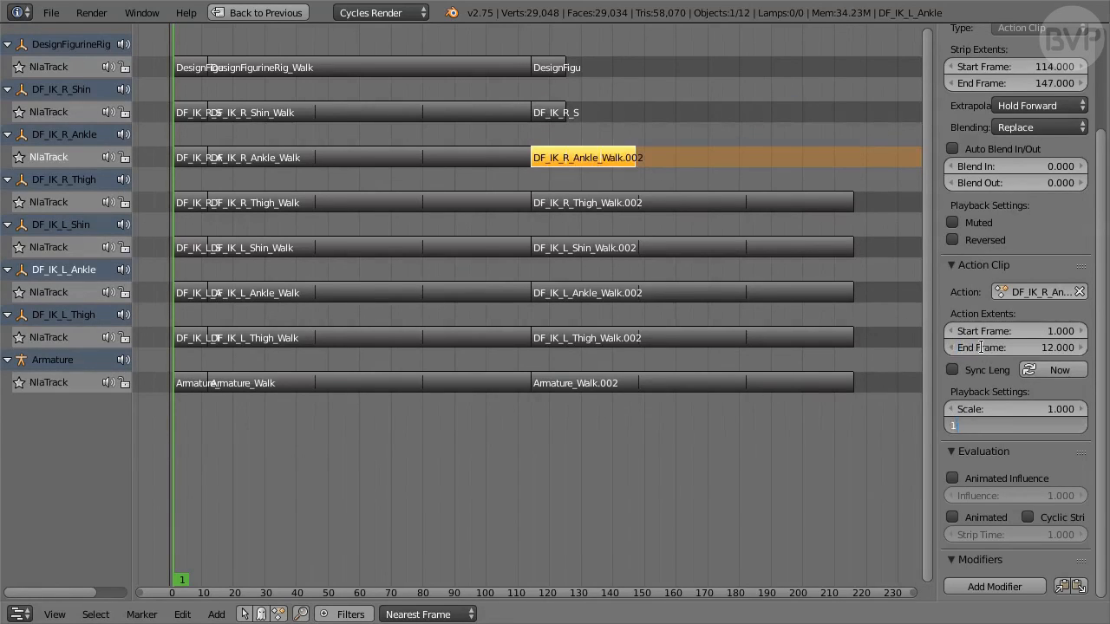
# Set the DF_IK_R_Thigh_Walk.002 strip's action end frame to 12 and its repeat to 1
pyautogui.click(672, 201)
pyautogui.click(1017, 347)
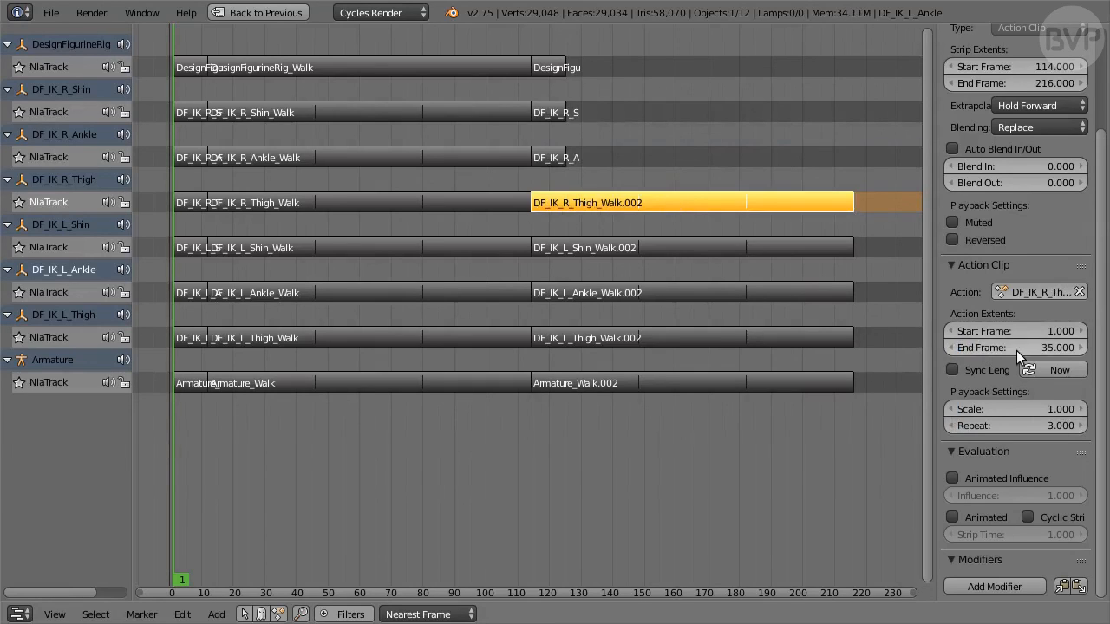
pyautogui.write('12')
pyautogui.press('Tab')
pyautogui.write('1')
pyautogui.press('Return')
# Set the DF_IK_L_Shin_Walk.002 strip's action end frame to 12 and its repeat to 1
pyautogui.click(710, 247)
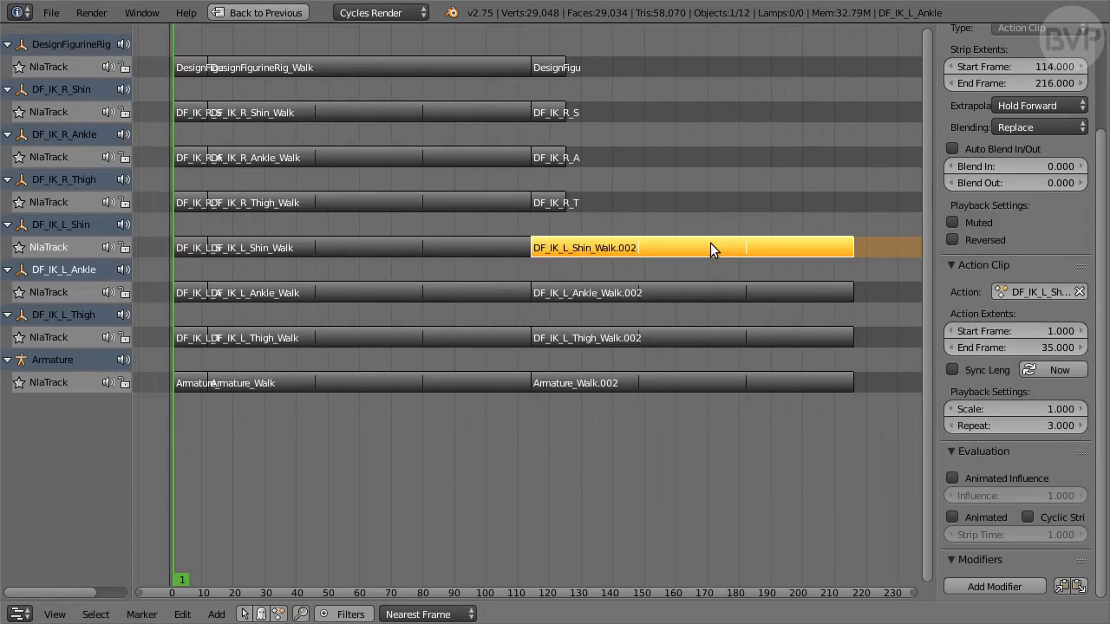
pyautogui.click(1058, 346)
pyautogui.write('12')
pyautogui.press('Tab')
pyautogui.write('1')
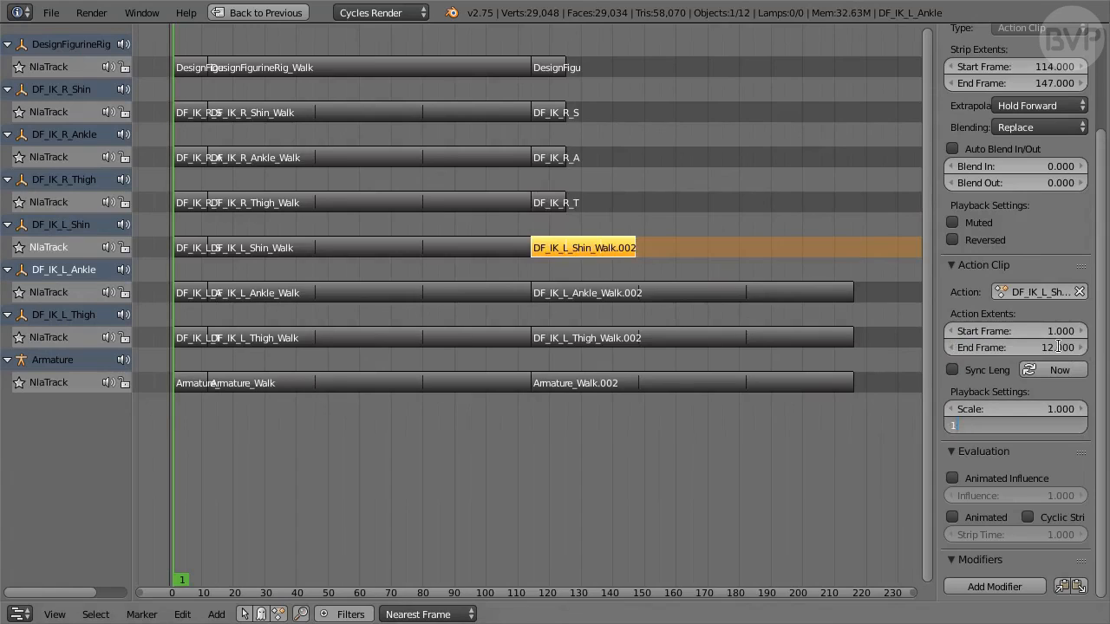
pyautogui.press('Return')
# Set the DF_IK_L_Ankle_Walk.002 strip's action end frame to 12 and its repeat to 1
pyautogui.click(738, 295)
pyautogui.click(987, 347)
pyautogui.write('12')
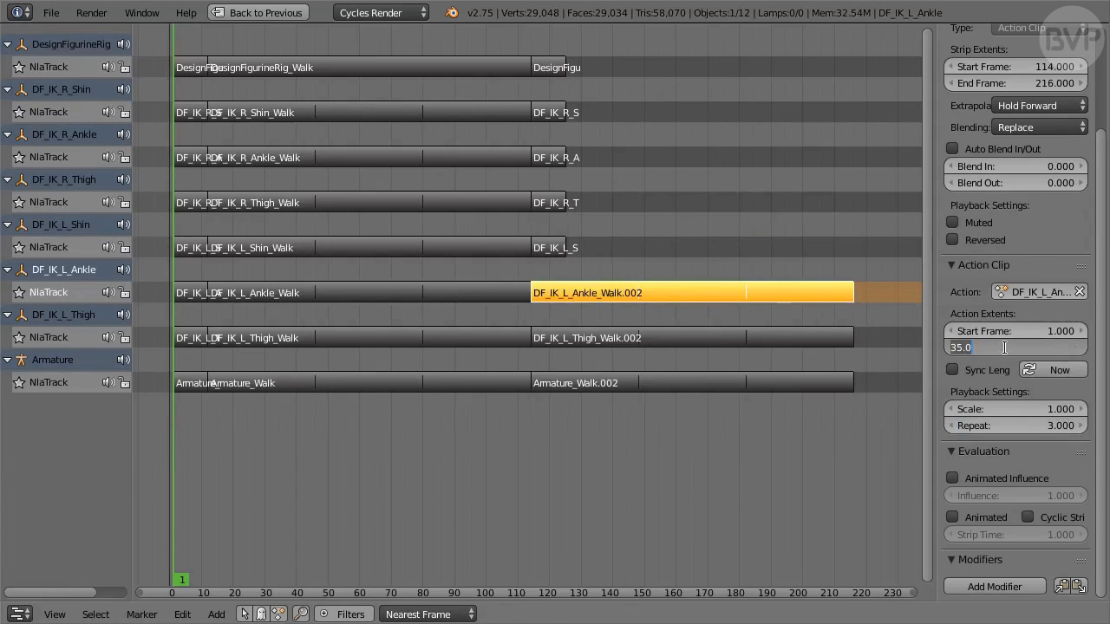
pyautogui.press('Tab')
pyautogui.write('1')
pyautogui.press('Return')
# Set the DF_IK_L_Thigh_Walk.002 strip's action end frame to 12 and its repeat to 1
pyautogui.click(701, 338)
pyautogui.click(1015, 347)
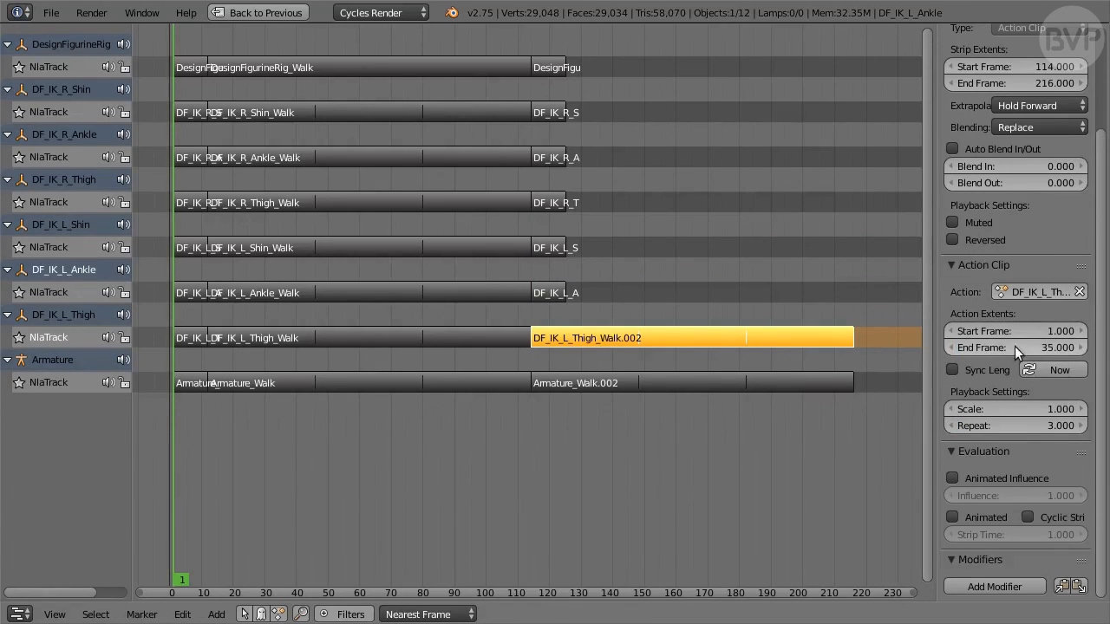
pyautogui.write('12')
pyautogui.press('Tab')
pyautogui.write('1')
pyautogui.press('Return')
# Set the Armature_Walk.002 strip's action end frame to 12 and its repeat to 1
pyautogui.click(609, 382)
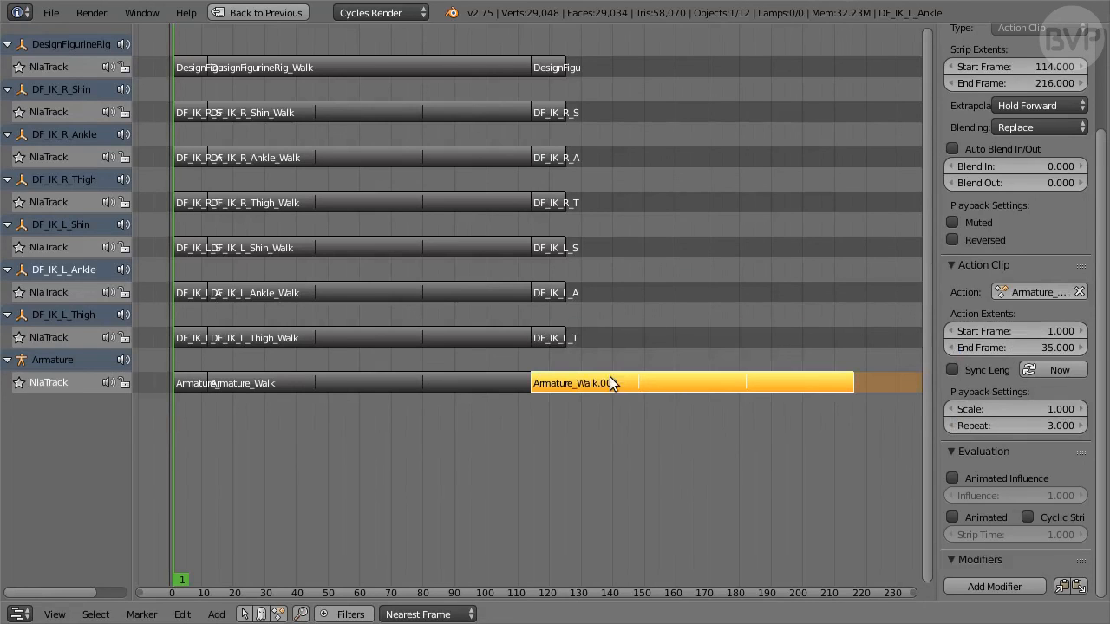
pyautogui.click(1009, 347)
pyautogui.write('12')
pyautogui.press('Tab')
pyautogui.press('Tab')
pyautogui.write('1')
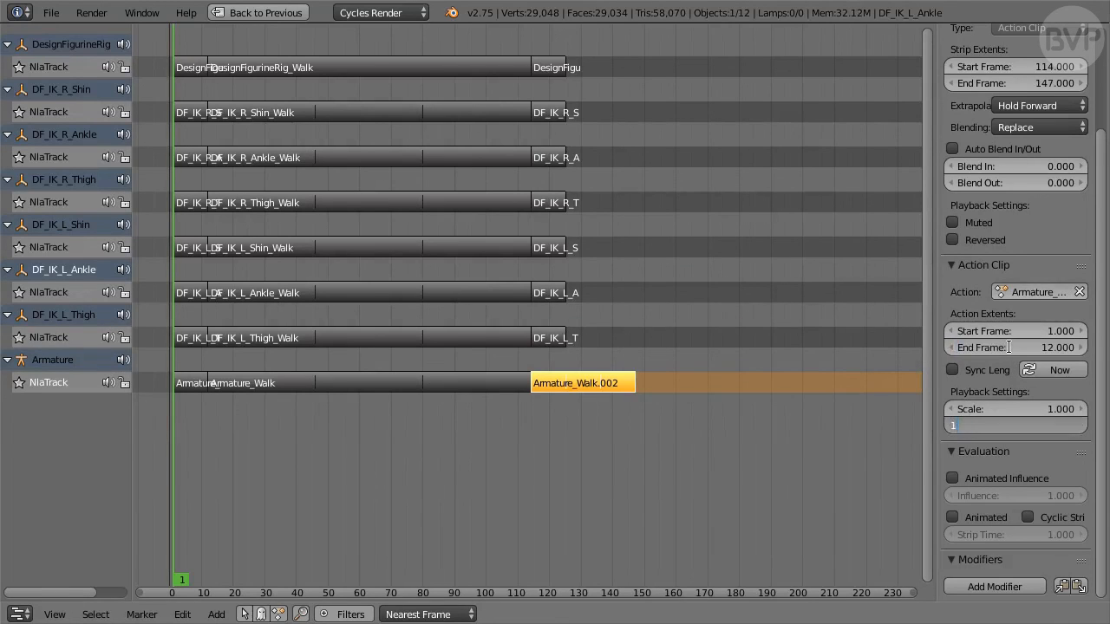
pyautogui.press('Return')
# Restore the full Animation layout and enter tweak mode on the last DesignFigurineRig strip
pyautogui.hotkey('ctrl', 'Down')
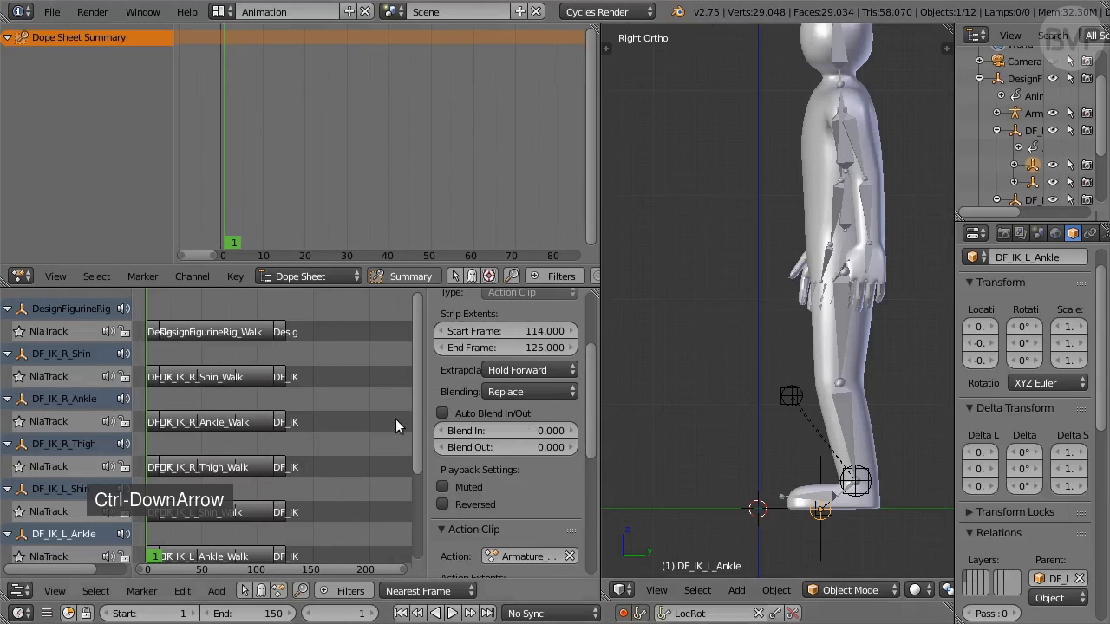
pyautogui.scroll(4, 332, 425)
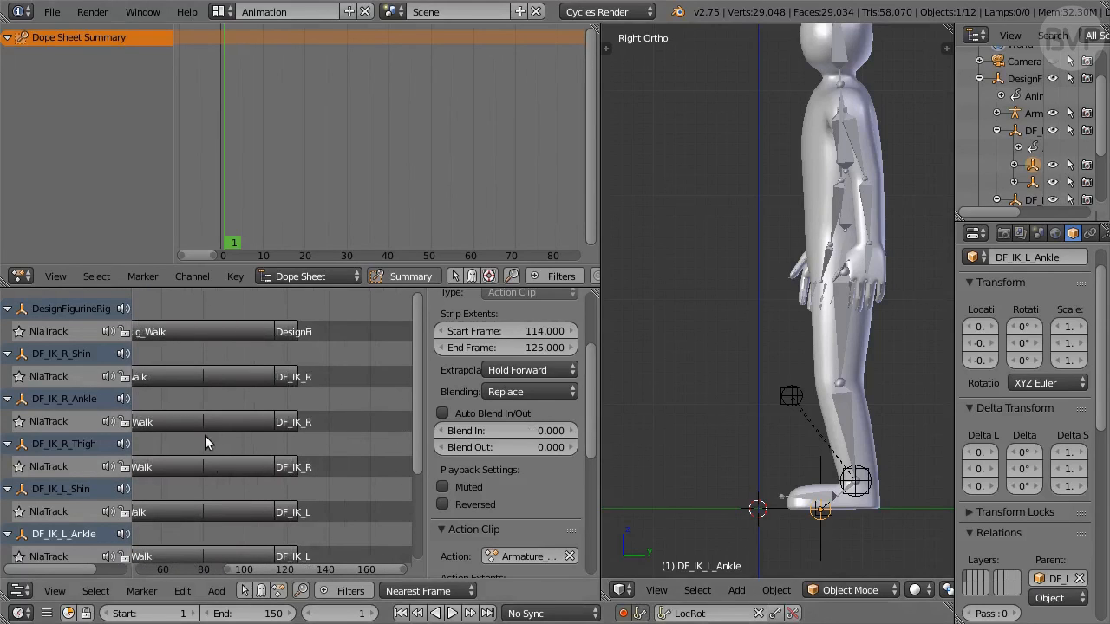
pyautogui.click(287, 332)
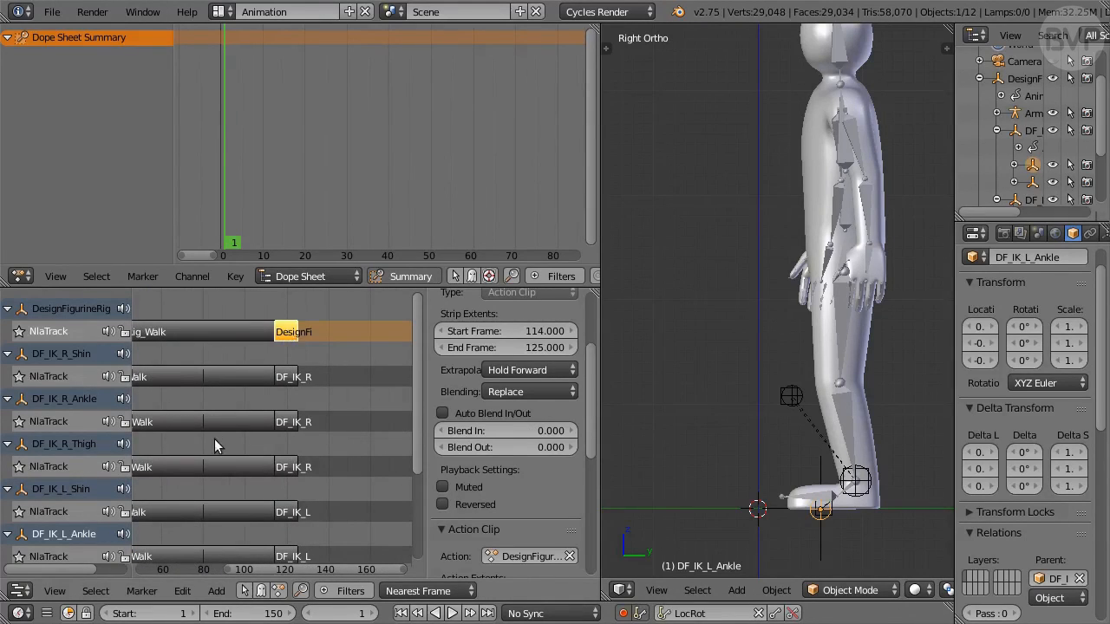
pyautogui.scroll(6, 214, 441)
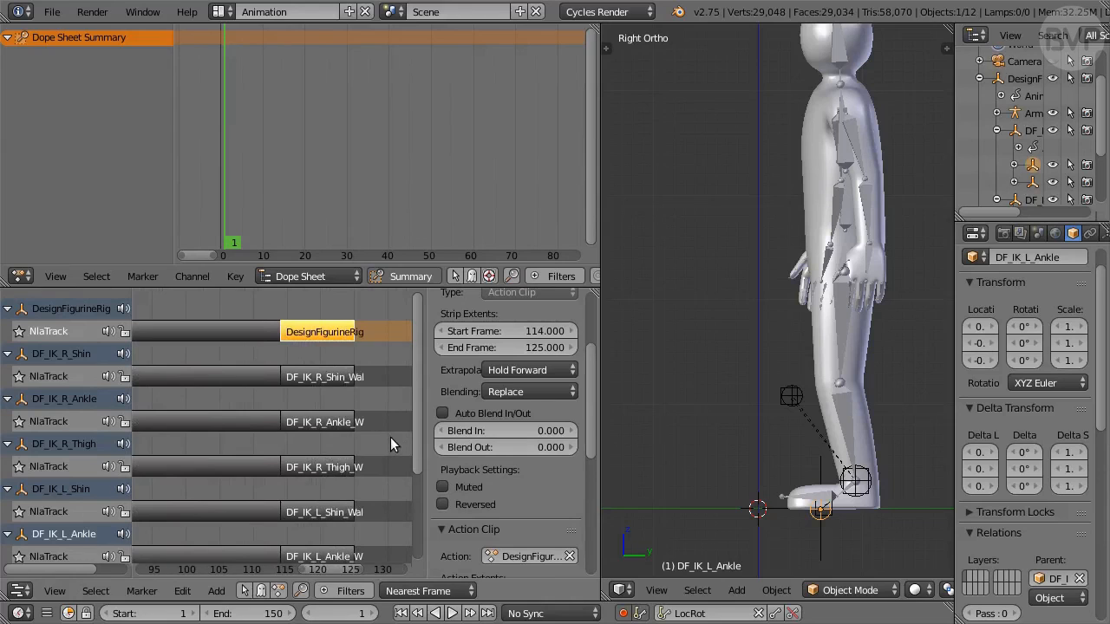
pyautogui.moveTo(390, 437); pyautogui.dragTo(300, 445, button='middle')
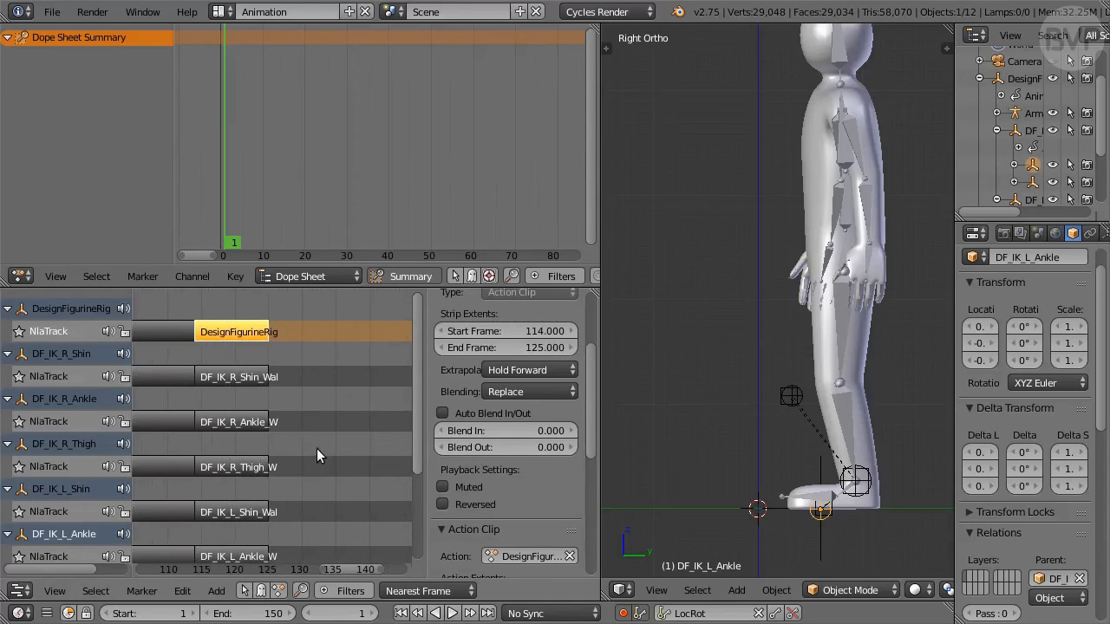
pyautogui.press('Tab')
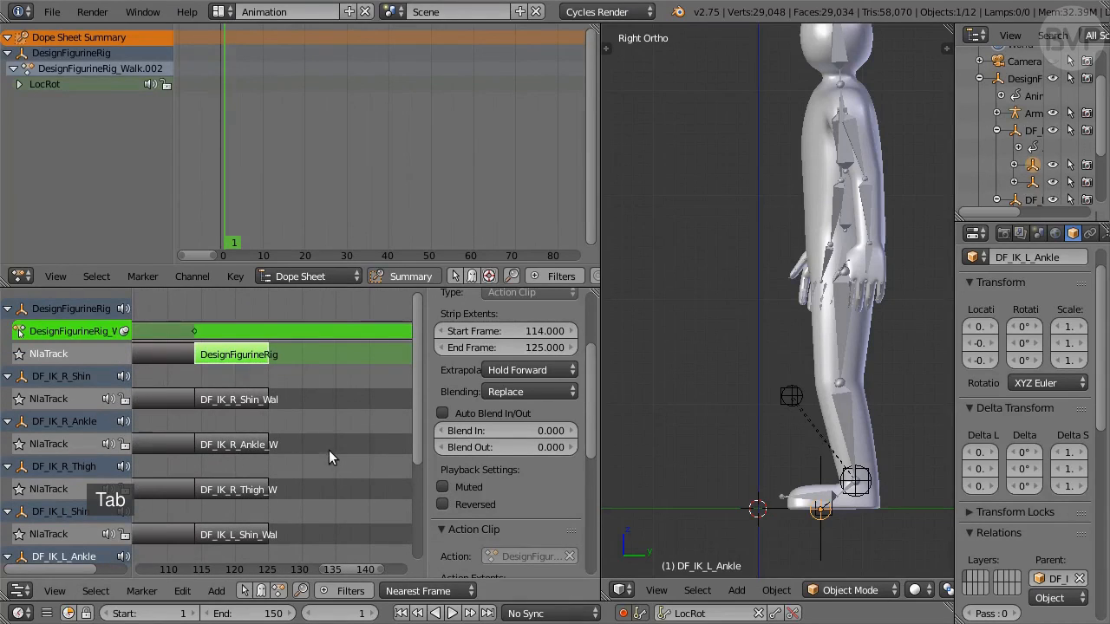
# Set the current frame to 114 and bring the strip's keyframes into view in the Dope Sheet
pyautogui.click(345, 613)
pyautogui.write('114')
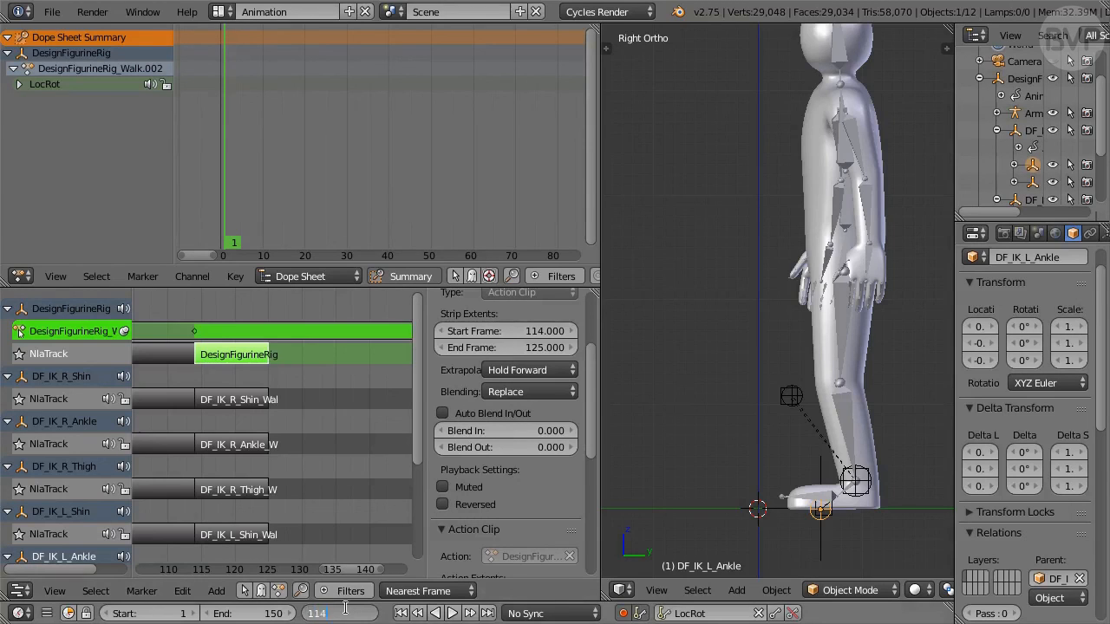
pyautogui.press('Return')
pyautogui.scroll(-4, 415, 109)
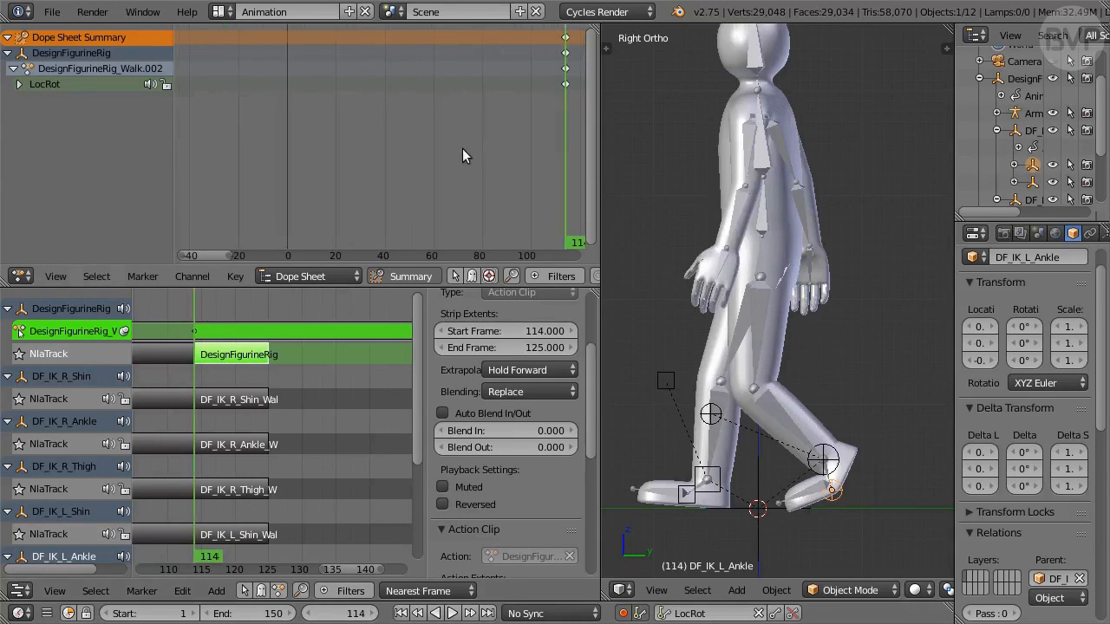
pyautogui.moveTo(463, 159); pyautogui.dragTo(308, 163, button='middle')
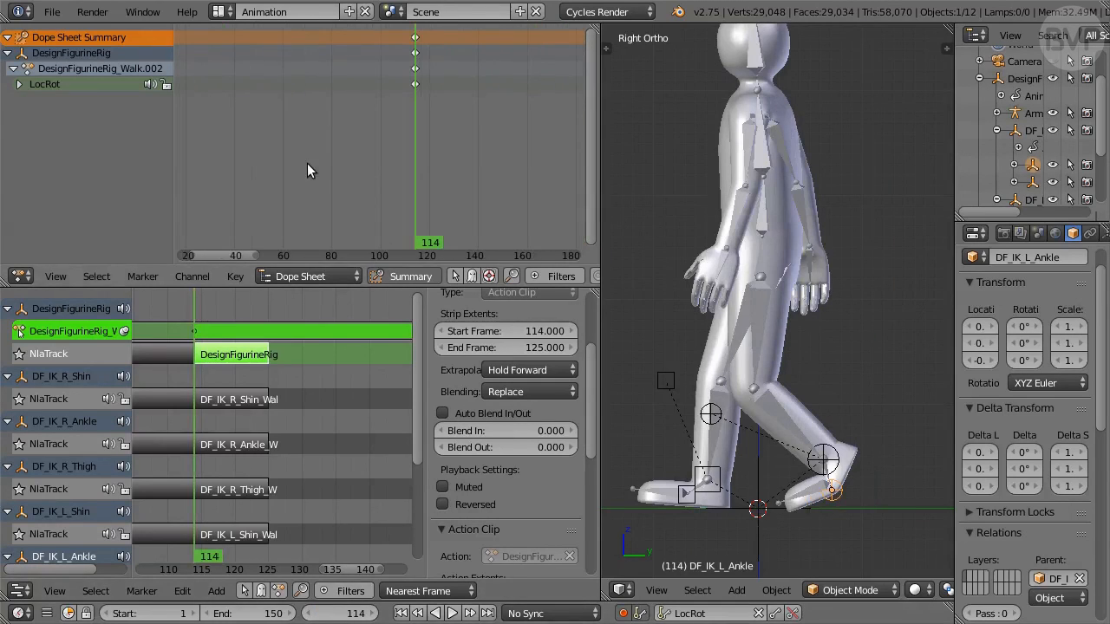
# Key the DesignFigurineRig's Y location at -9 on frame 114
pyautogui.click(99, 52)
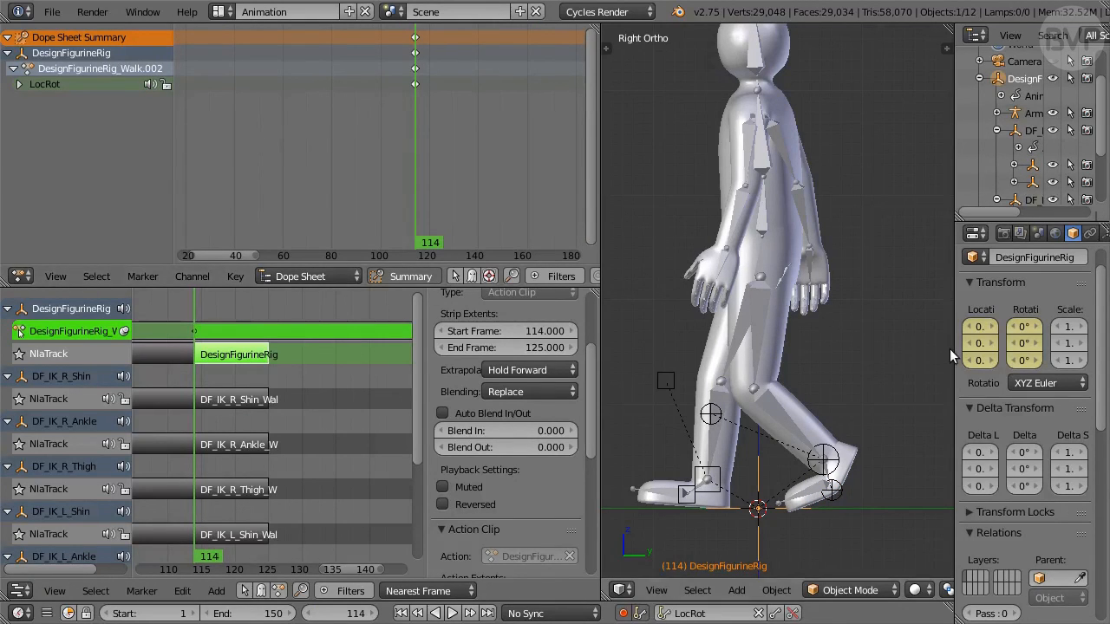
pyautogui.moveTo(956, 348); pyautogui.dragTo(819, 358)
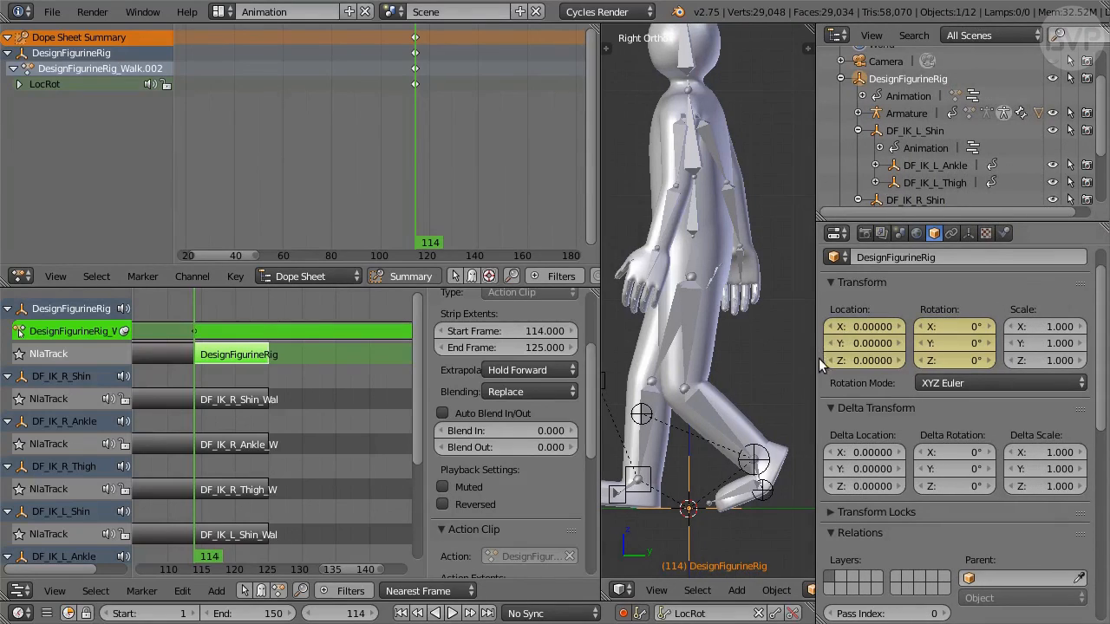
pyautogui.click(863, 344)
pyautogui.write('-9')
pyautogui.press('Return')
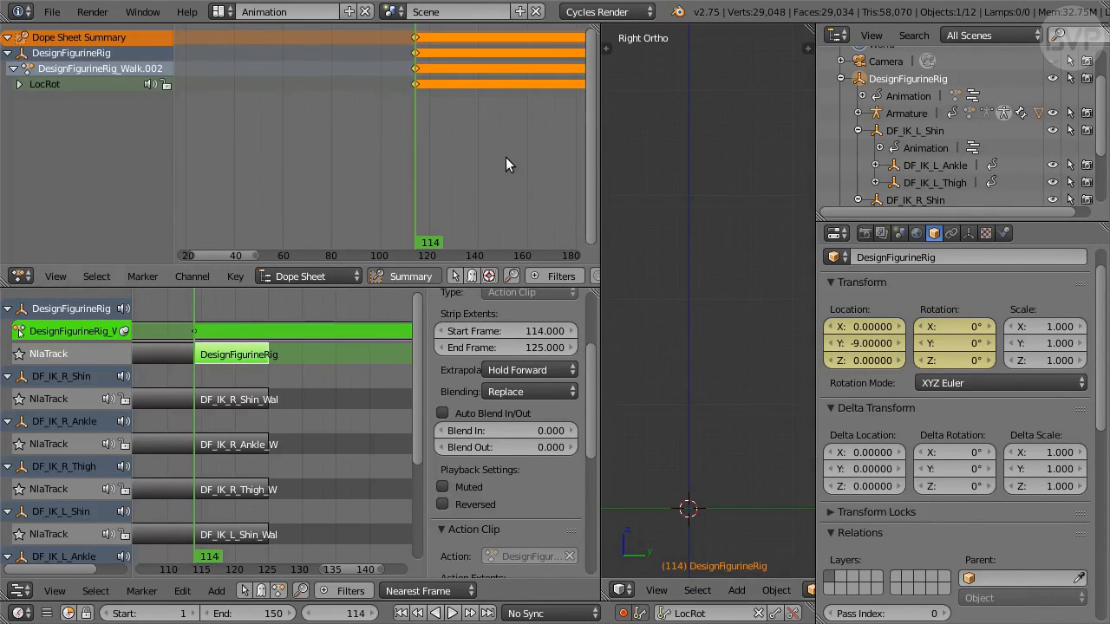
# Delete the DesignFigurineRig strip's far end keyframe past frame 200, keeping only the one at frame 114
pyautogui.scroll(-8, 506, 157)
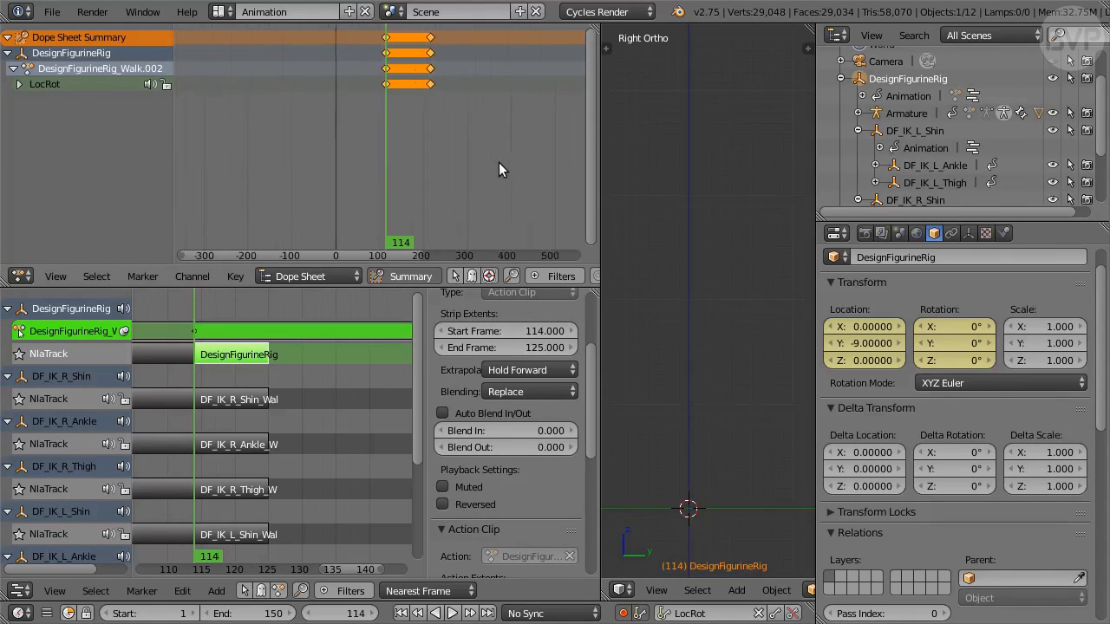
pyautogui.scroll(4, 499, 169)
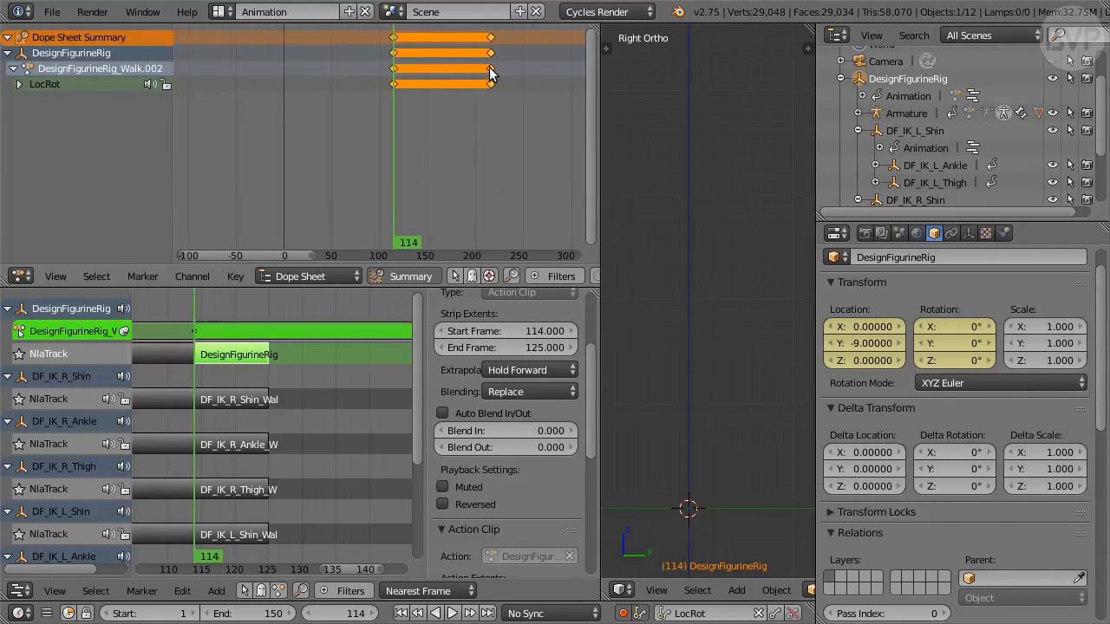
pyautogui.press('x')
pyautogui.click(484, 124)
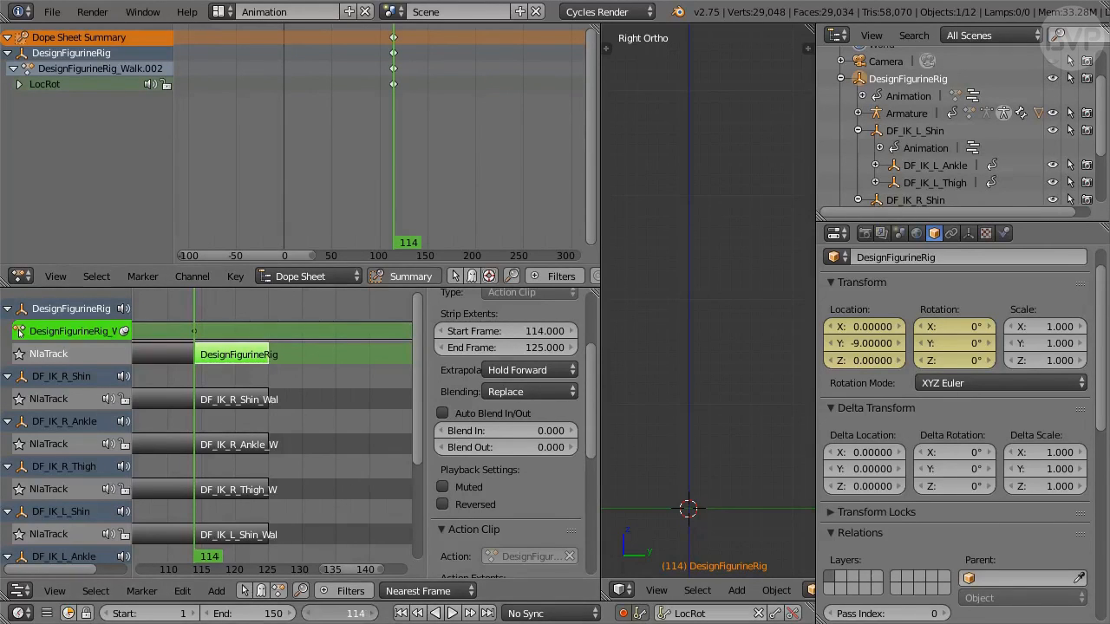
# Key the DesignFigurineRig's Y location at -9.6 on frame 125
pyautogui.click(364, 614)
pyautogui.write('125')
pyautogui.press('Return')
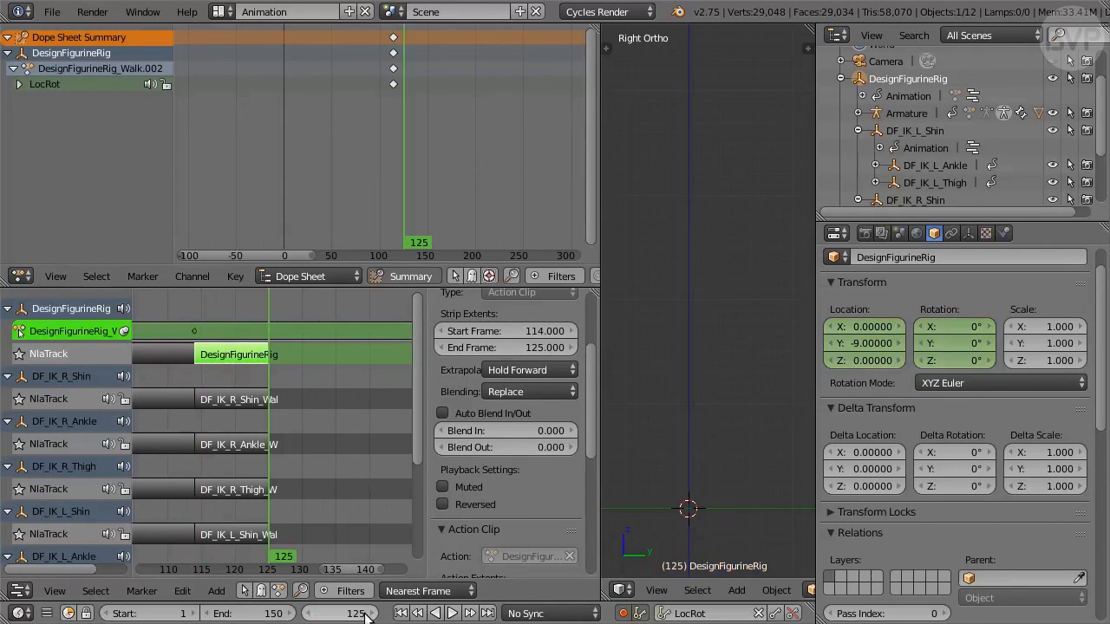
pyautogui.click(876, 343)
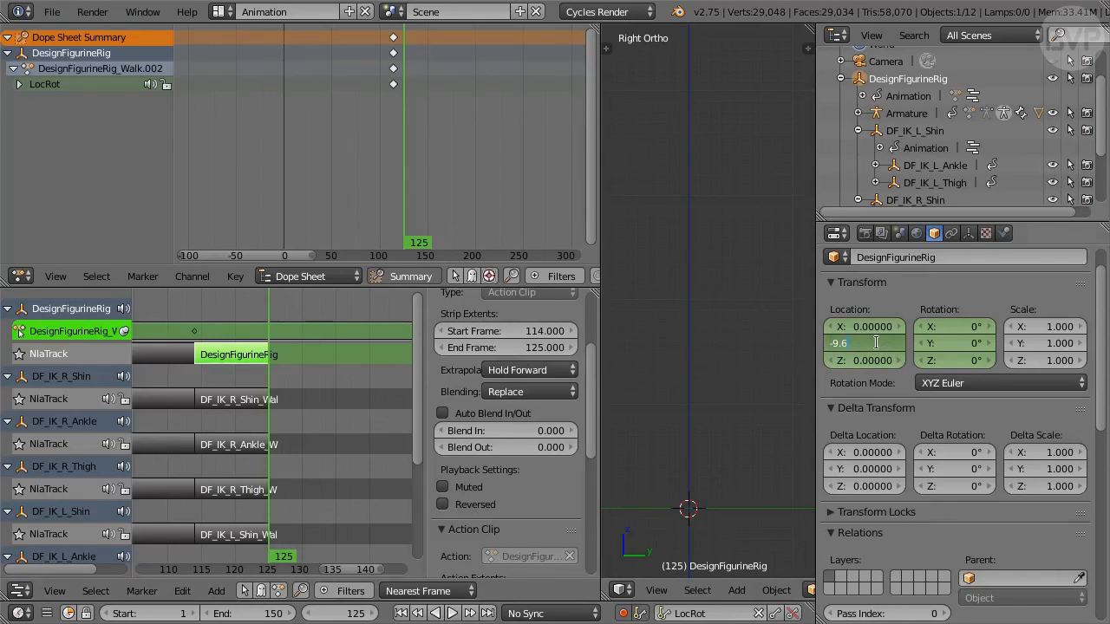
pyautogui.press('Return')
pyautogui.press('i')
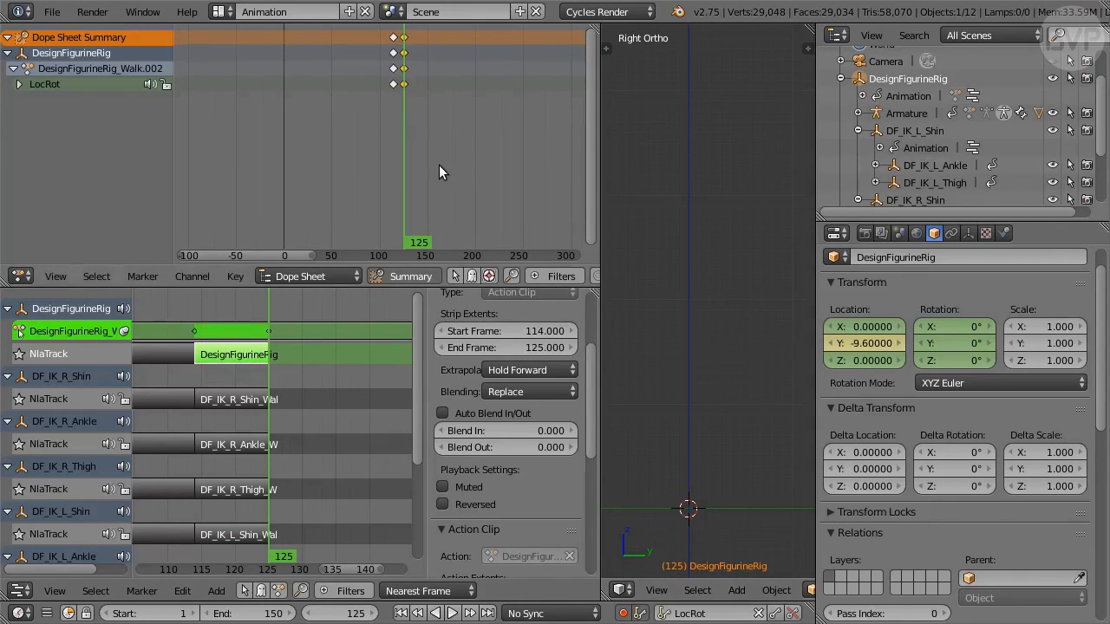
# Widen the 3D view and frame the whole figurine in it from the side
pyautogui.scroll(3, 435, 165)
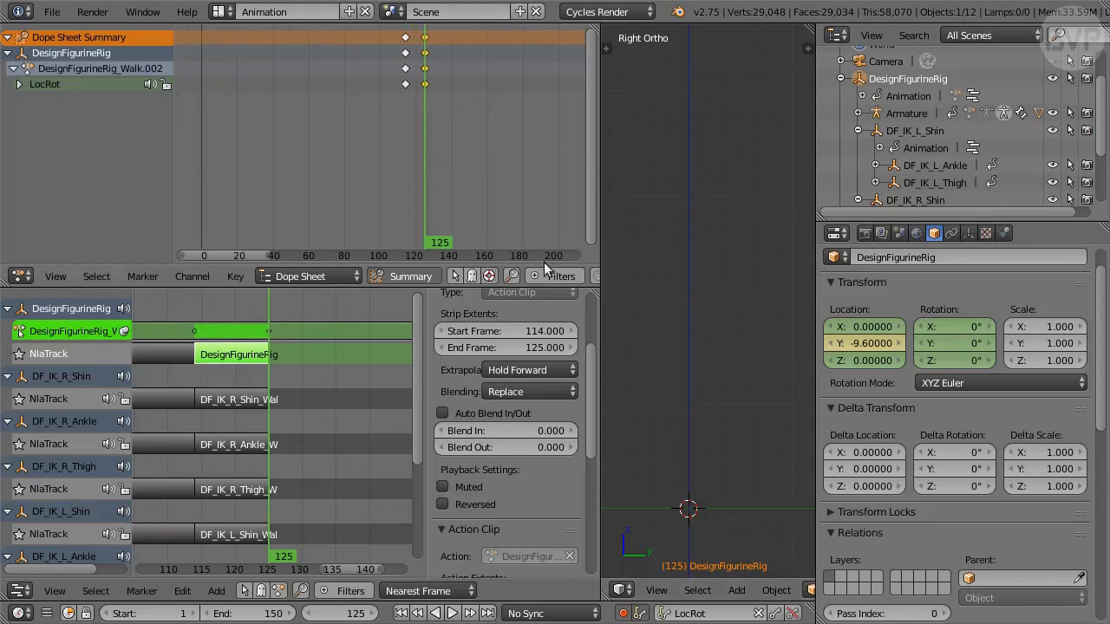
pyautogui.keyDown('shift'); pyautogui.moveTo(611, 542); pyautogui.dragTo(731, 418, button='middle'); pyautogui.keyUp('shift')
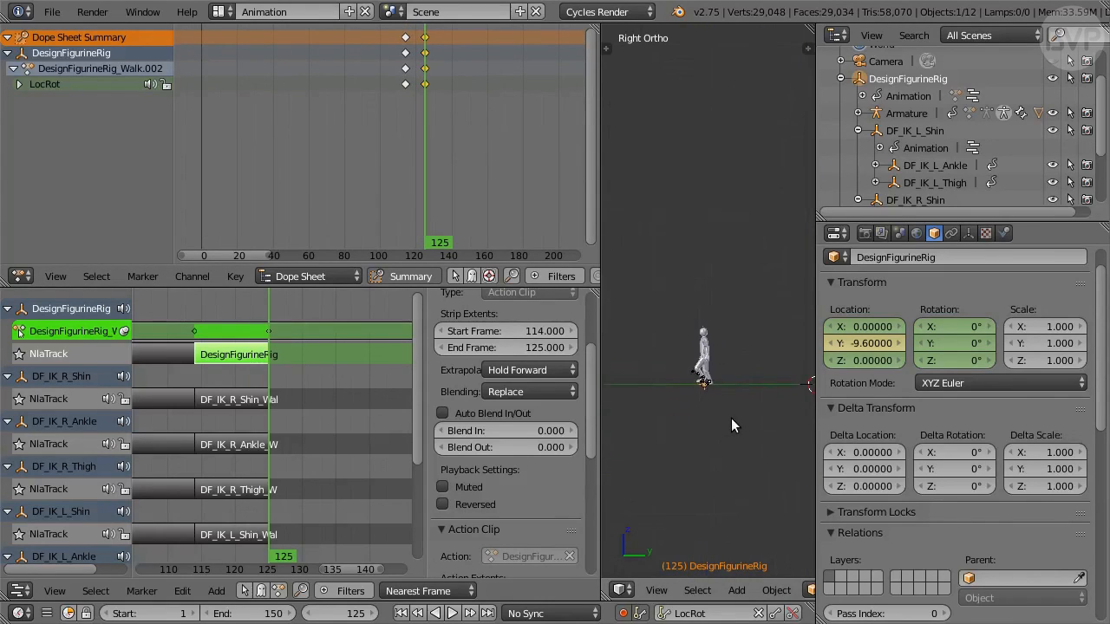
pyautogui.scroll(6, 731, 418)
pyautogui.keyDown('shift'); pyautogui.moveTo(750, 476); pyautogui.dragTo(770, 336, button='middle'); pyautogui.keyUp('shift')
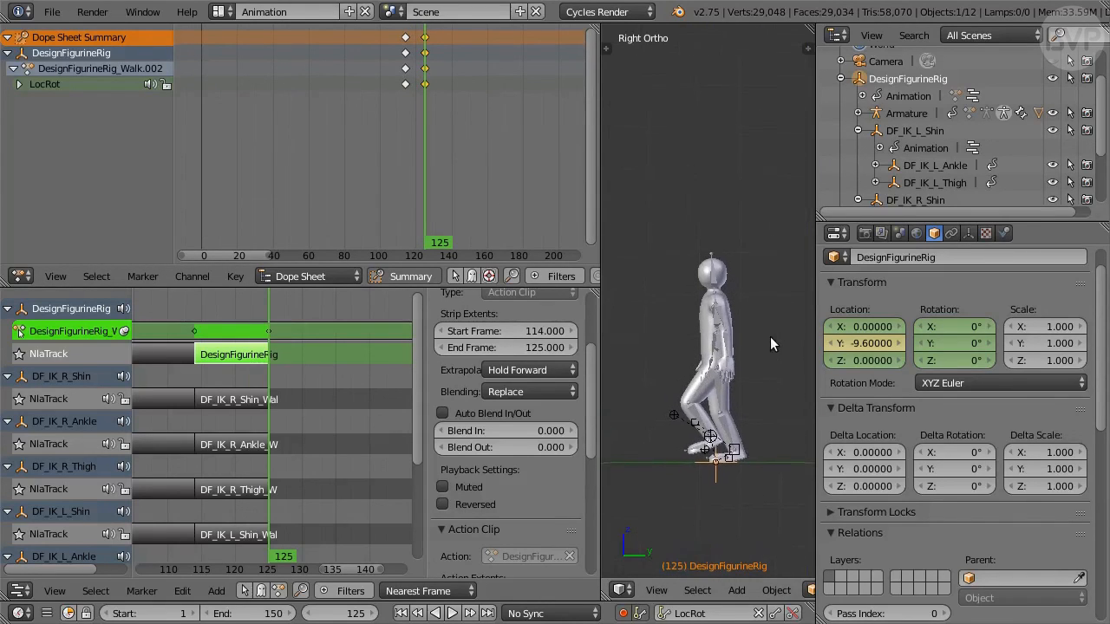
pyautogui.moveTo(817, 410); pyautogui.dragTo(1006, 429)
pyautogui.scroll(4, 872, 439)
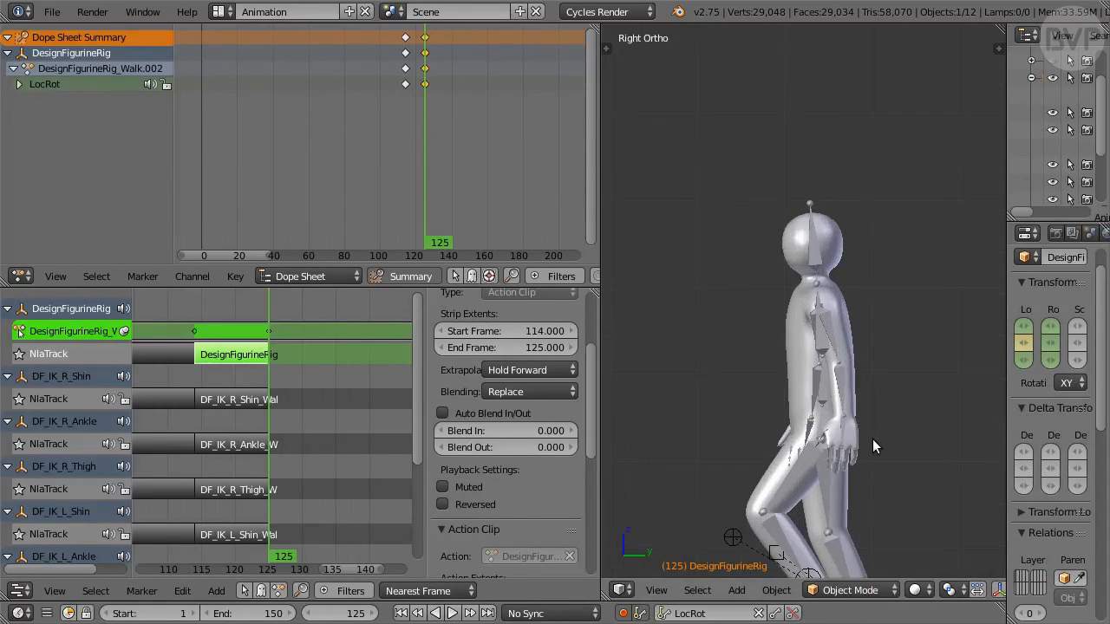
pyautogui.keyDown('shift'); pyautogui.moveTo(888, 487); pyautogui.dragTo(890, 354, button='middle'); pyautogui.keyUp('shift')
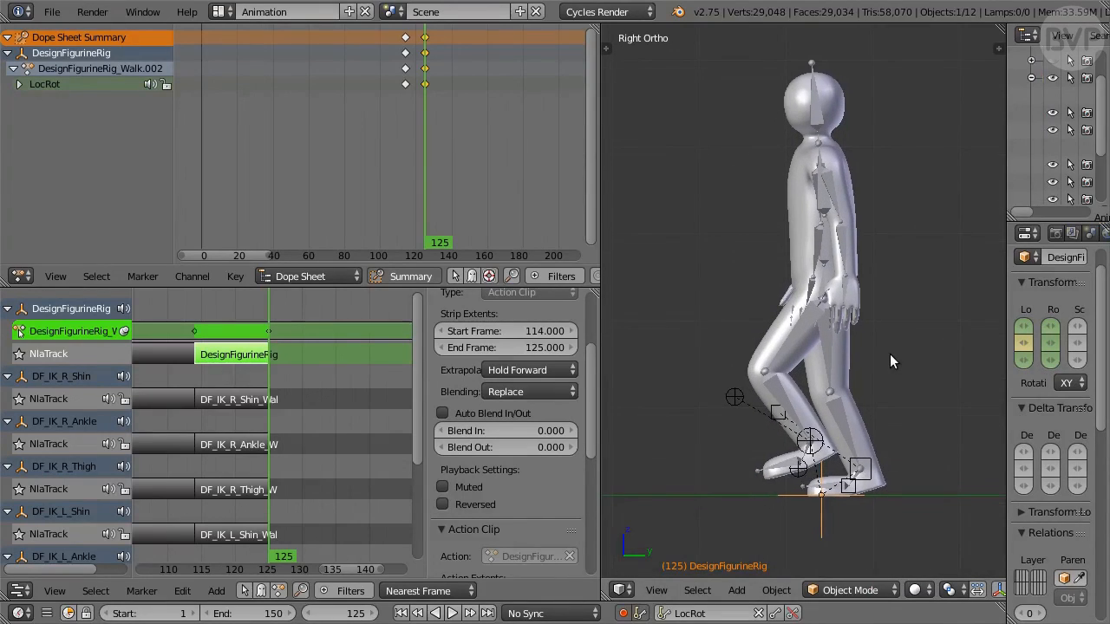
# Enter tweak mode on the last DF_IK_R_Shin strip and delete its three keyframes after frame 125
pyautogui.click(229, 401)
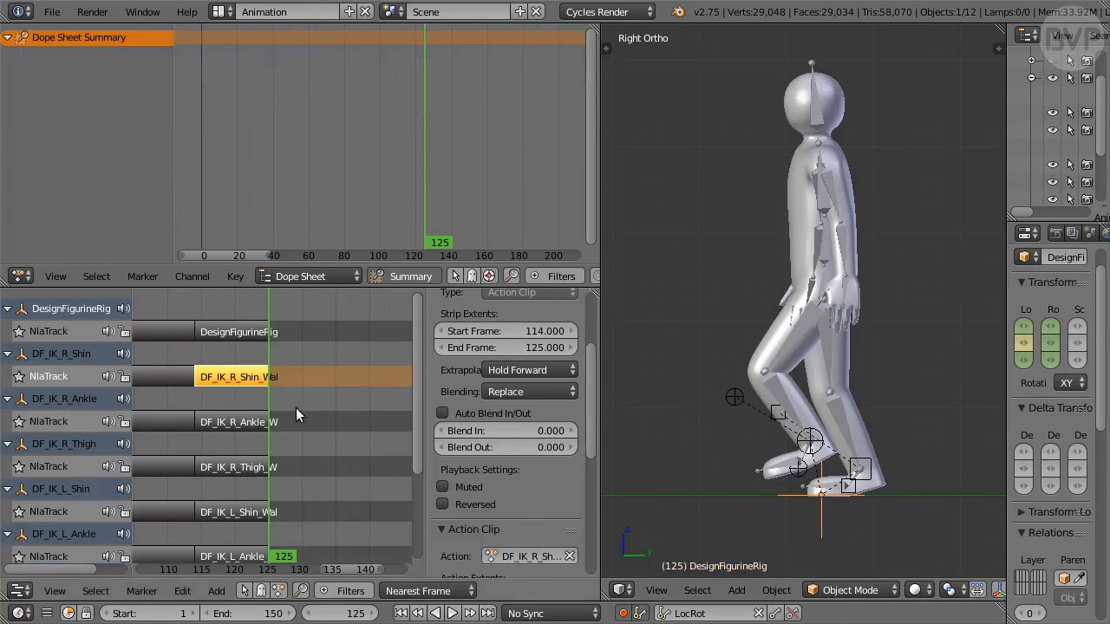
pyautogui.press('Tab')
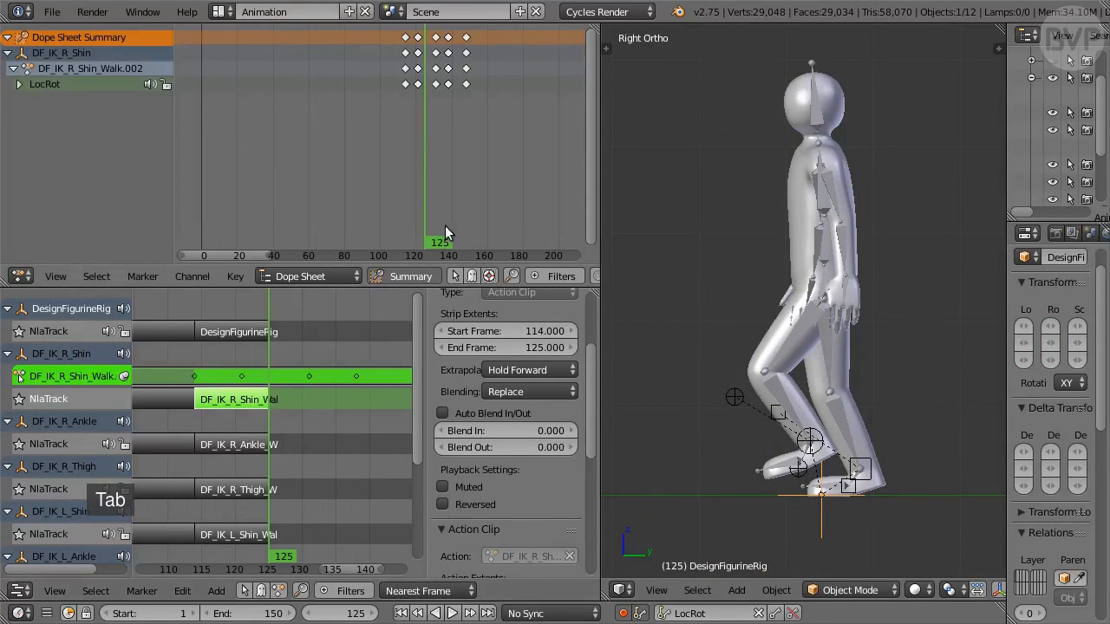
pyautogui.scroll(10, 457, 221)
pyautogui.moveTo(469, 203); pyautogui.dragTo(362, 205, button='middle')
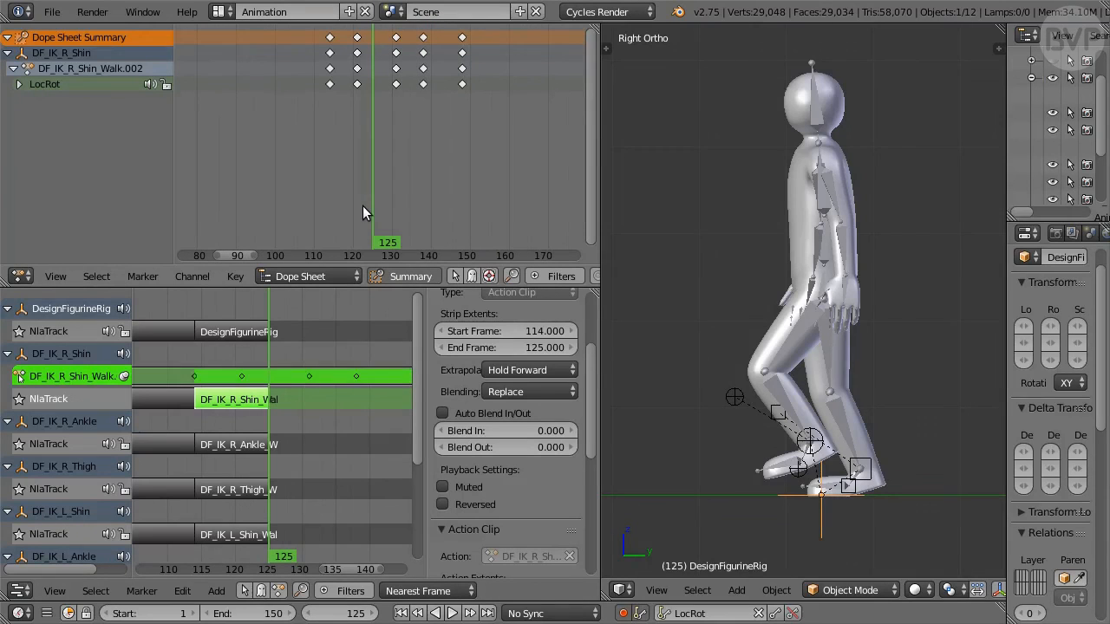
pyautogui.rightClick(396, 69)
pyautogui.press('x')
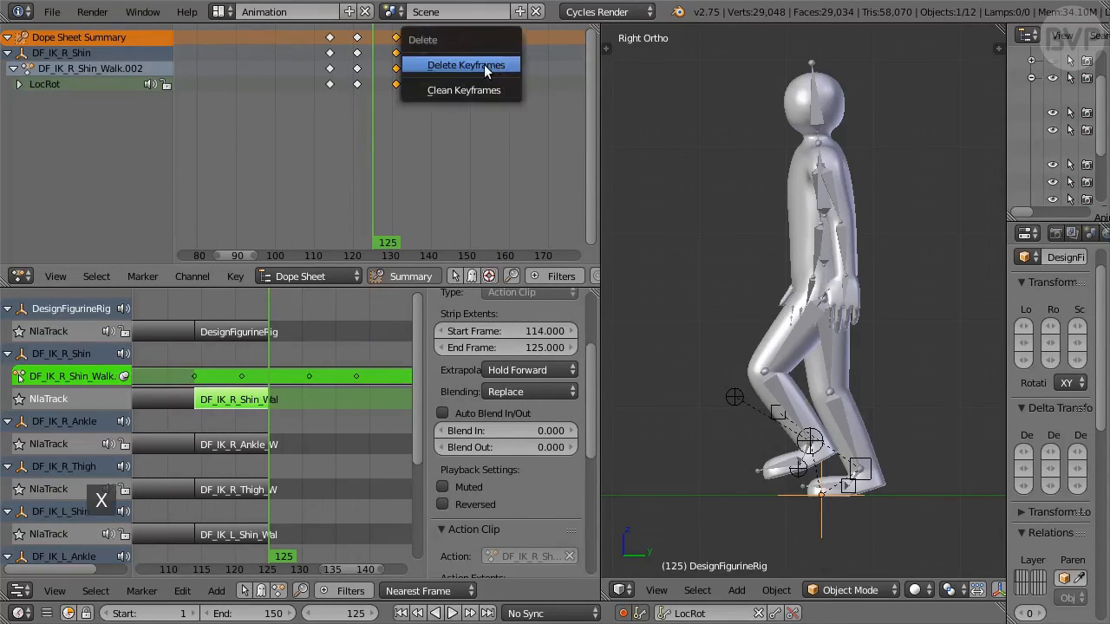
pyautogui.click(484, 64)
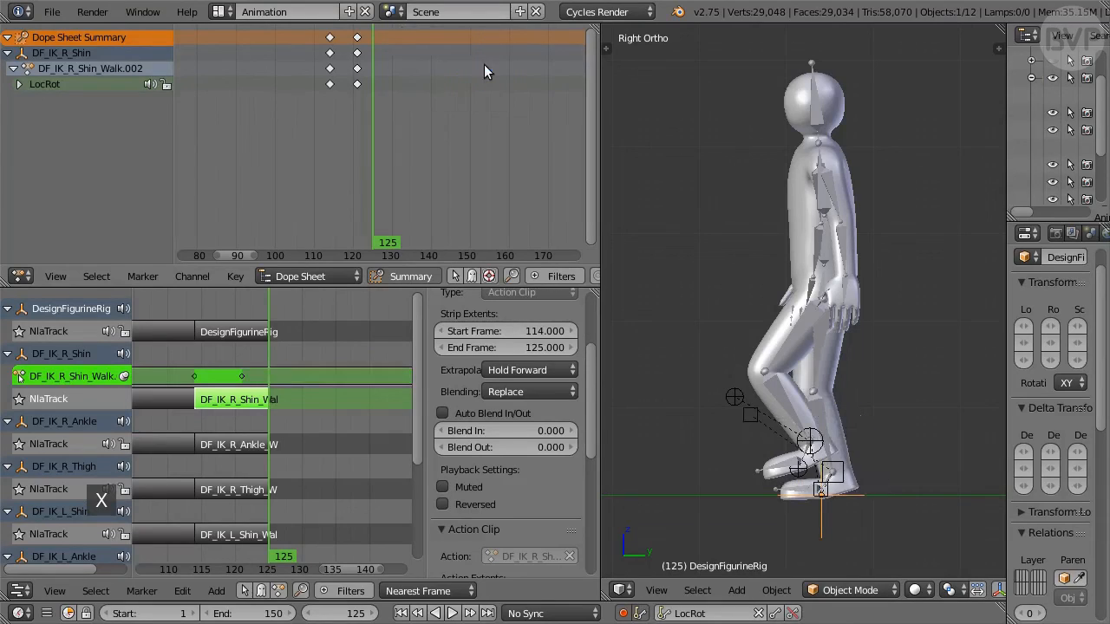
# Snap the DF_IK_R_Shin strip's second keyframe to the current frame, 125
pyautogui.rightClick(357, 70)
pyautogui.hotkey('shift', 's')
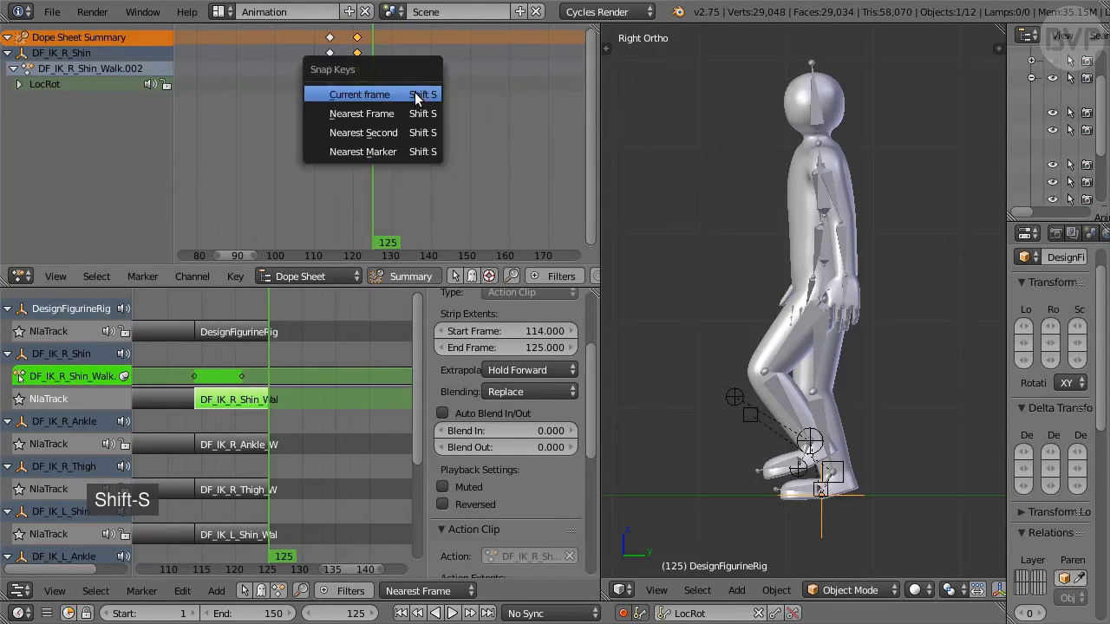
pyautogui.click(399, 93)
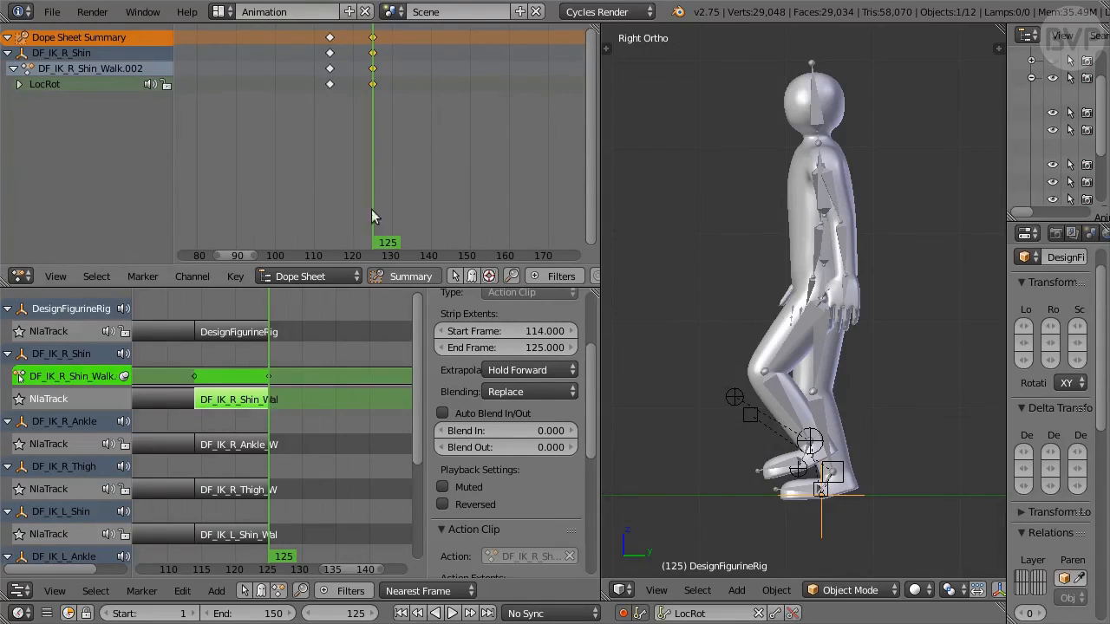
# Enter tweak mode on the last DF_IK_R_Ankle strip and delete its three keyframes after frame 125
pyautogui.click(227, 445)
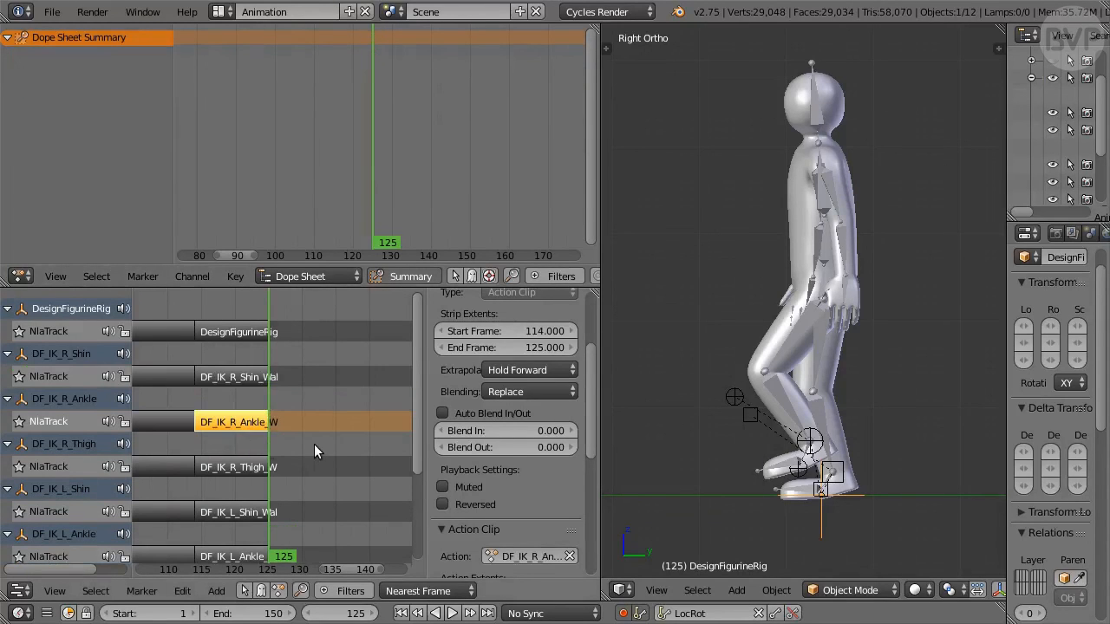
pyautogui.press('Tab')
pyautogui.rightClick(396, 69)
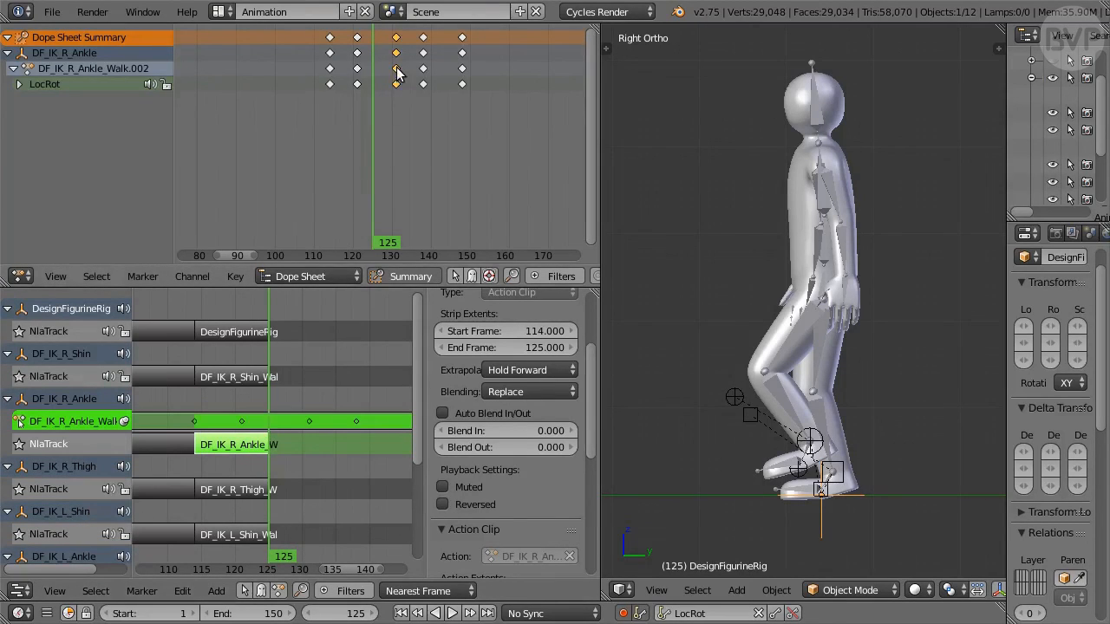
pyautogui.keyDown('shift'); pyautogui.rightClick(423, 69); pyautogui.keyUp('shift')
pyautogui.keyDown('shift'); pyautogui.rightClick(462, 68); pyautogui.keyUp('shift')
pyautogui.press('x')
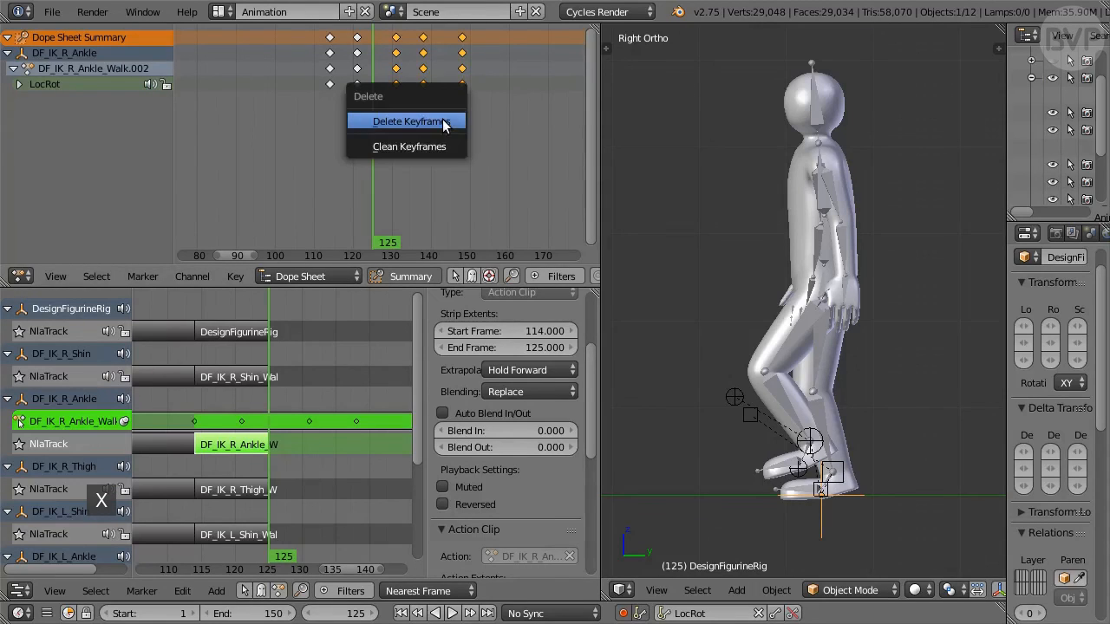
pyautogui.click(456, 121)
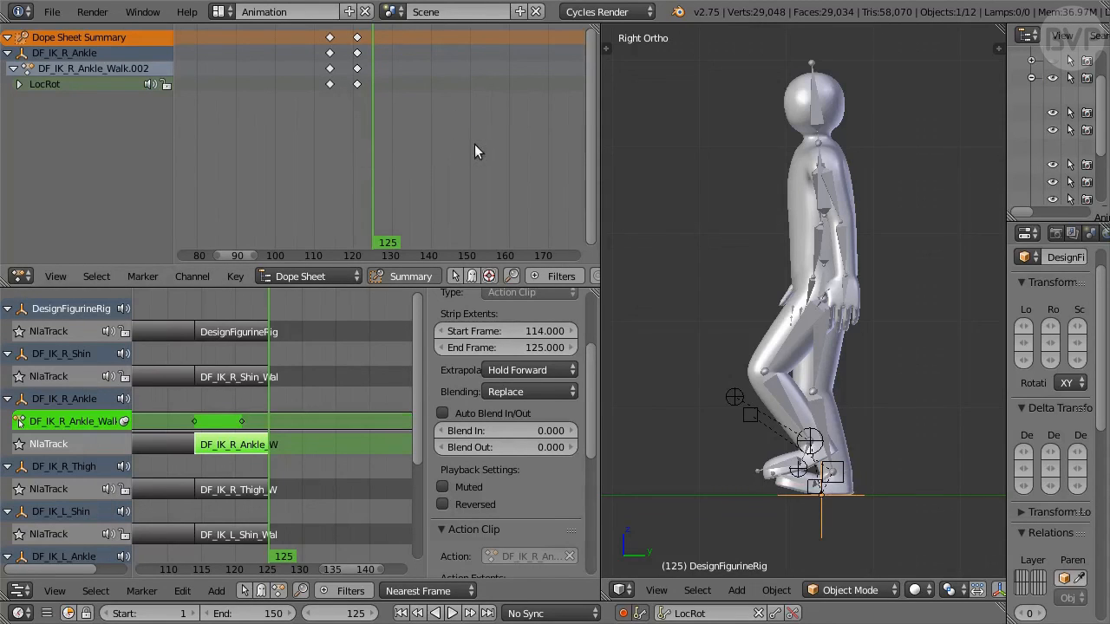
# Snap the DF_IK_R_Ankle strip's second keyframe to the current frame, 125, and leave tweak mode
pyautogui.hotkey('shift', 's')
pyautogui.click(394, 80)
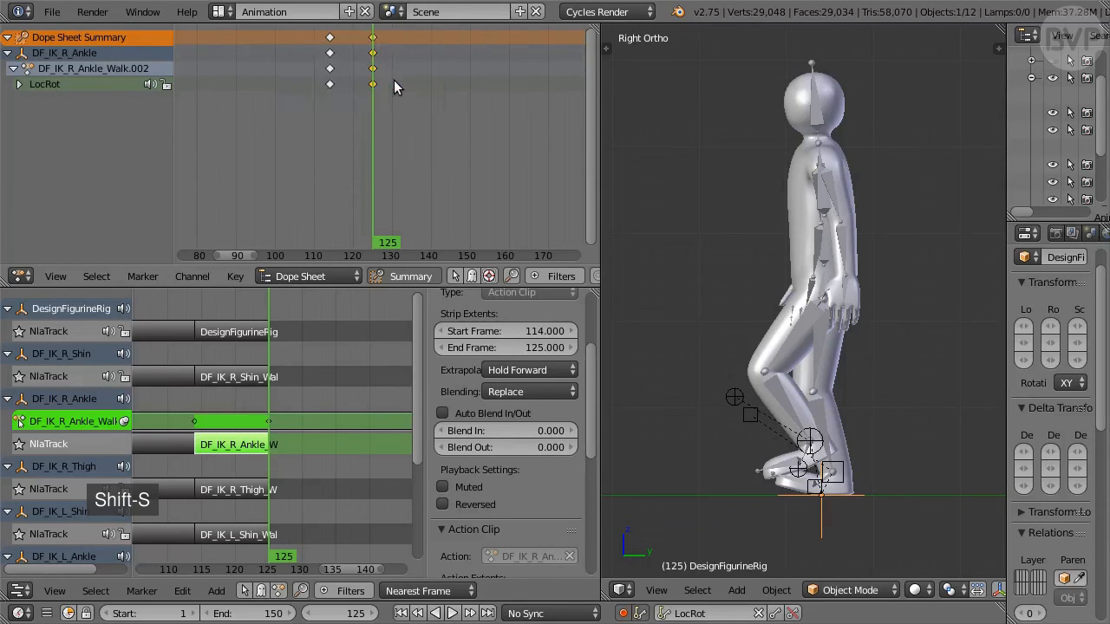
pyautogui.press('Tab')
# Enter tweak mode on the last DF_IK_R_Thigh strip and delete its three keyframes after frame 125
pyautogui.click(228, 483)
pyautogui.press('Tab')
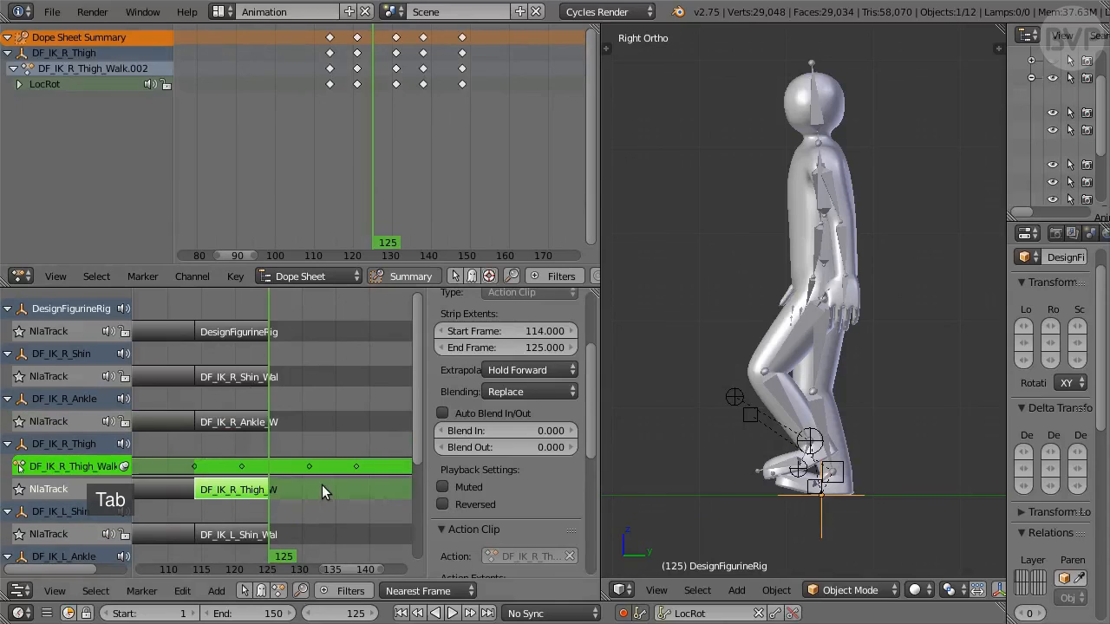
pyautogui.rightClick(399, 69)
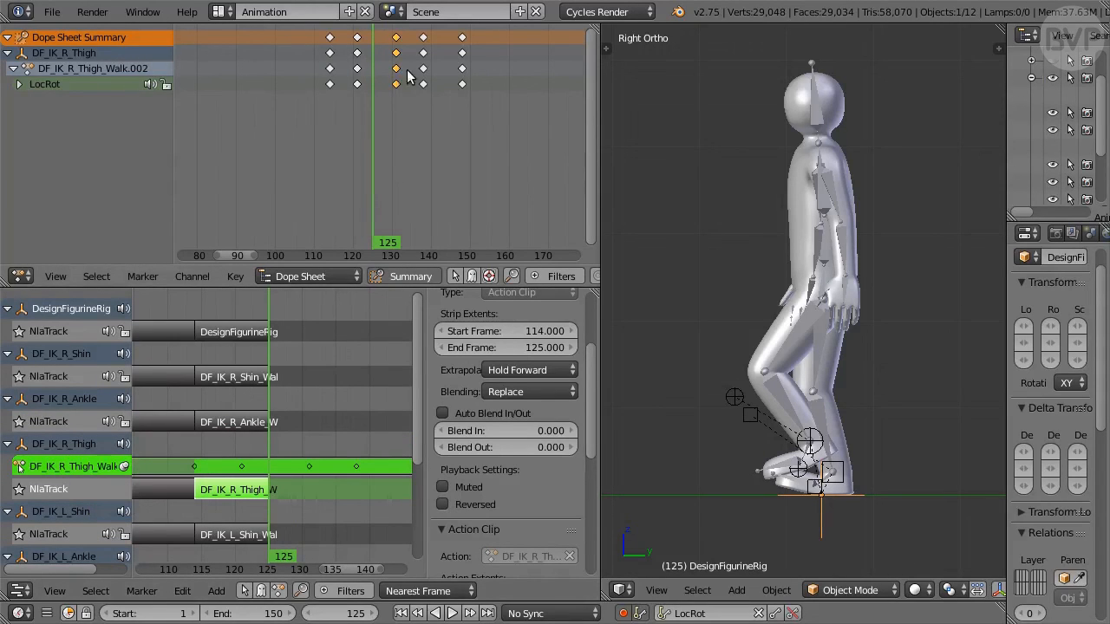
pyautogui.keyDown('shift'); pyautogui.rightClick(423, 68); pyautogui.keyUp('shift')
pyautogui.keyDown('shift'); pyautogui.rightClick(462, 70); pyautogui.keyUp('shift')
pyautogui.press('x')
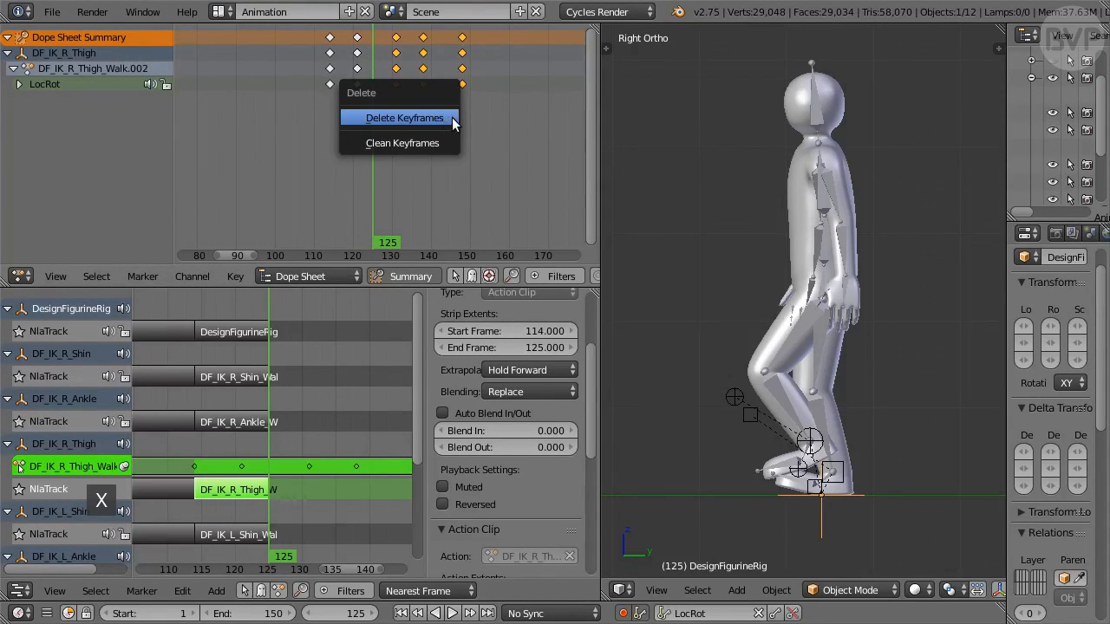
pyautogui.click(451, 117)
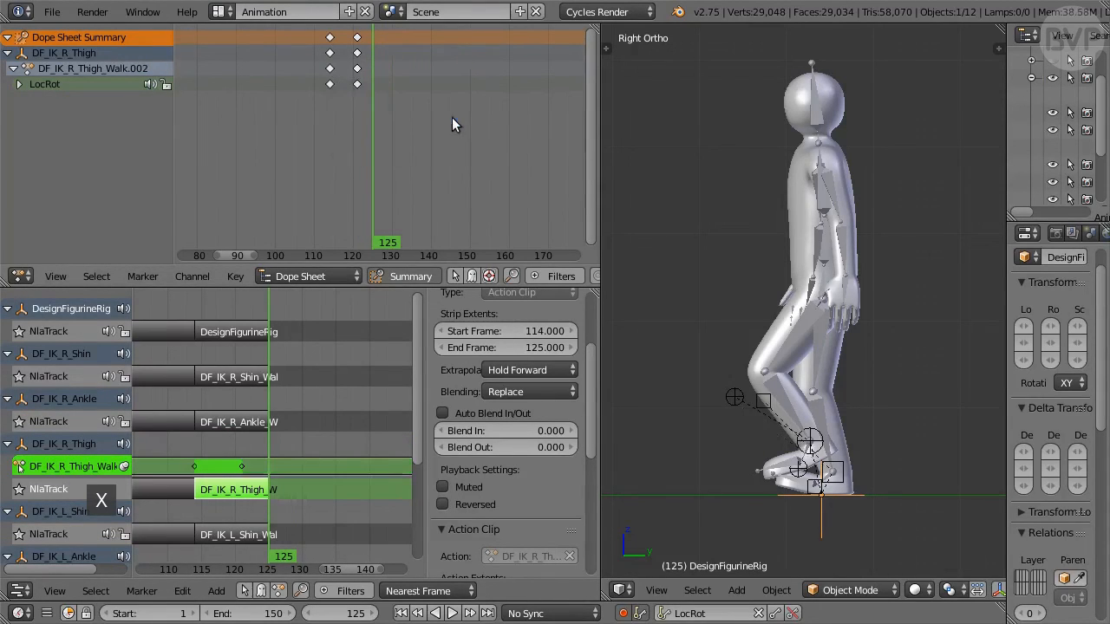
# Snap the DF_IK_R_Thigh strip's second keyframe to the current frame, 125
pyautogui.rightClick(356, 70)
pyautogui.hotkey('shift', 's')
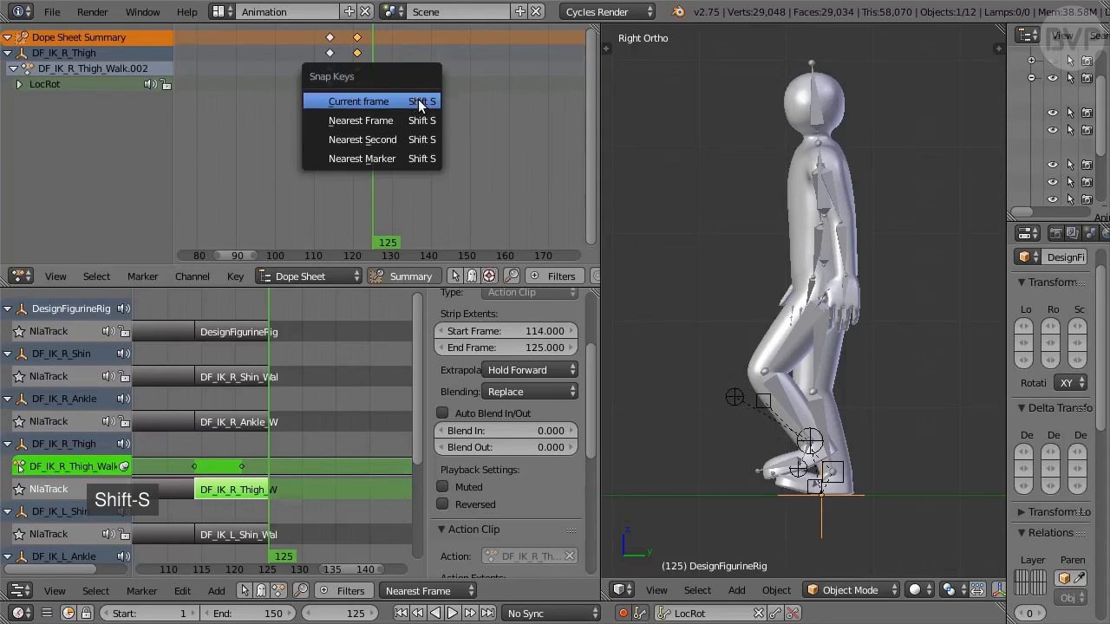
pyautogui.click(403, 101)
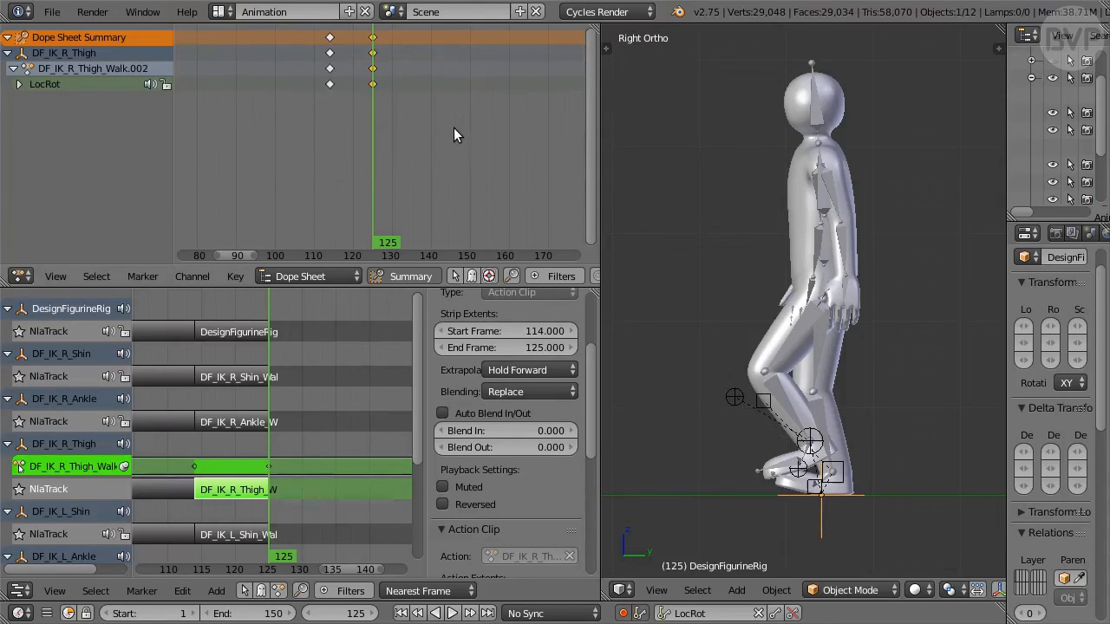
# Enter tweak mode on the last DF_IK_L_Shin strip and delete its last two keyframes
pyautogui.click(228, 531)
pyautogui.press('Tab')
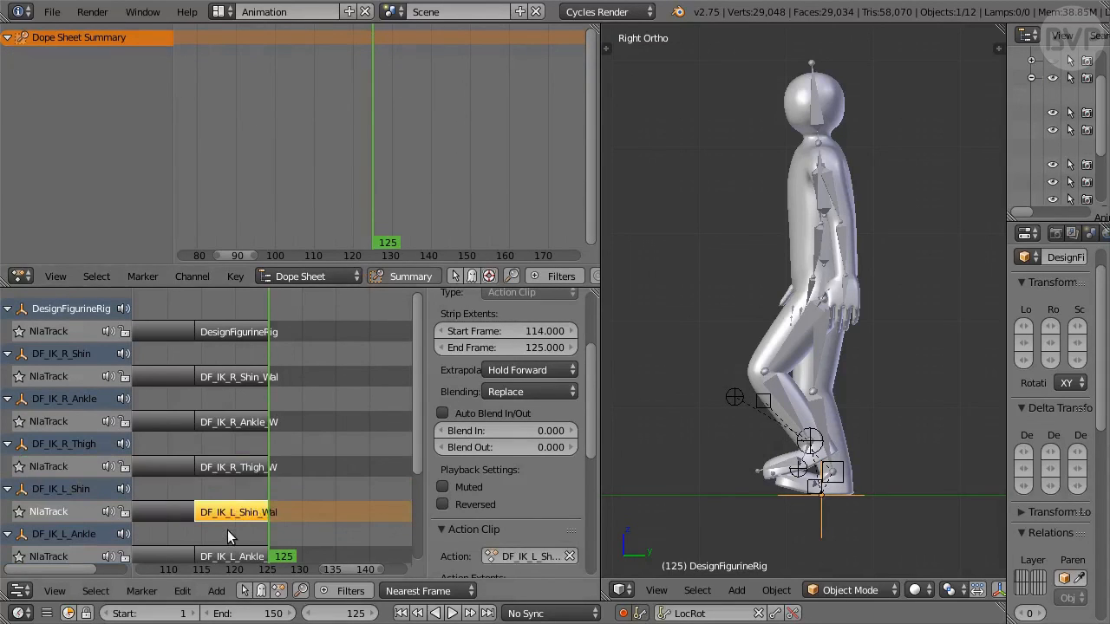
pyautogui.press('Tab')
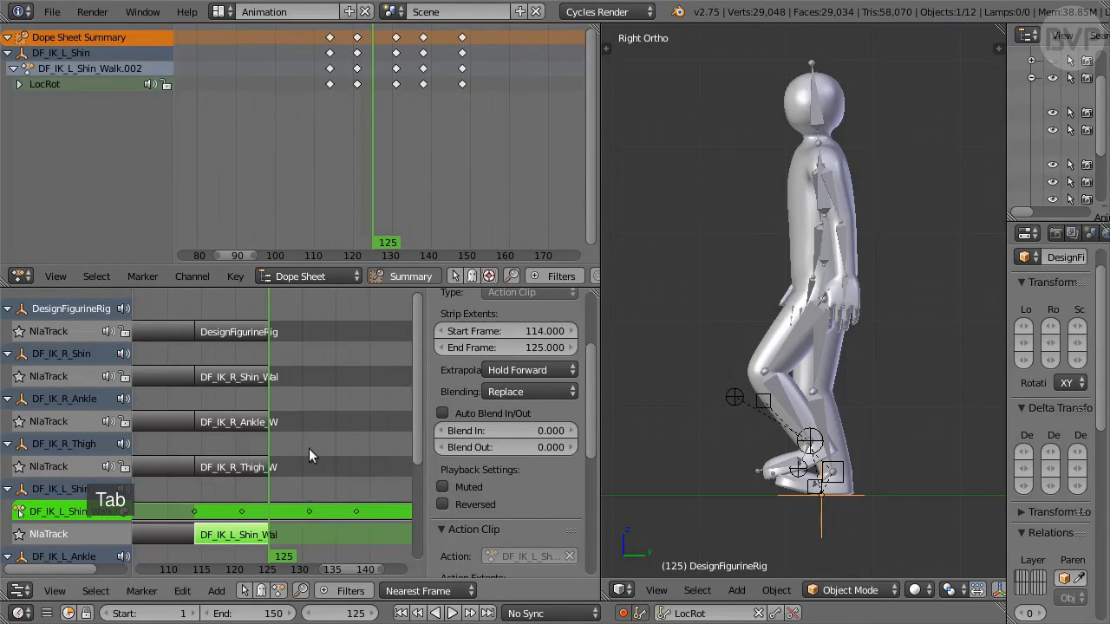
pyautogui.keyDown('shift'); pyautogui.click(462, 68); pyautogui.keyUp('shift')
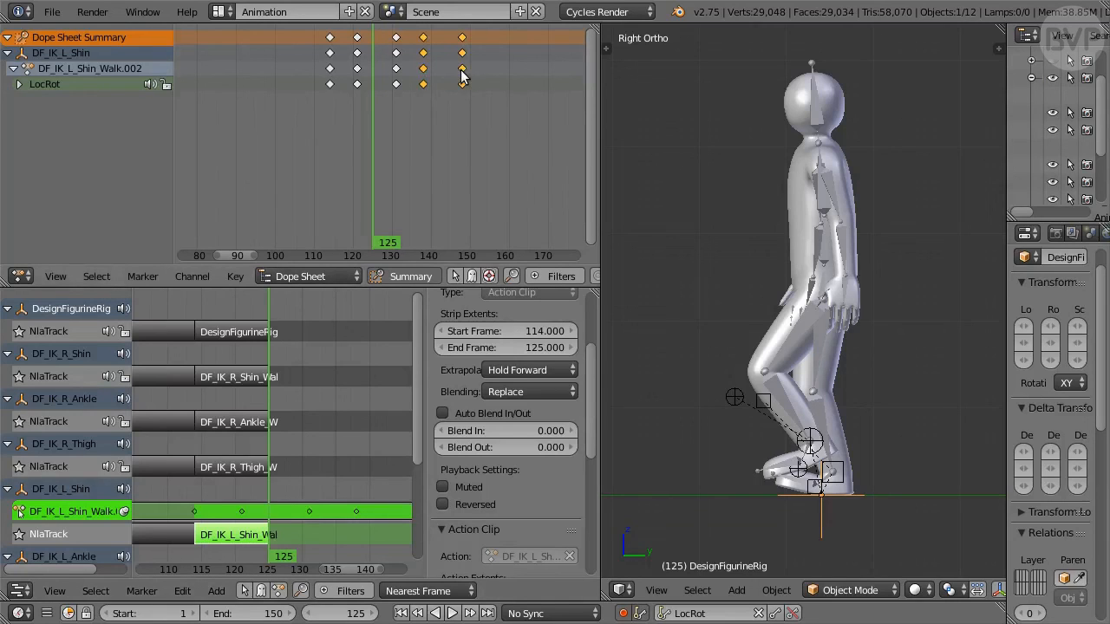
pyautogui.press('x')
pyautogui.click(465, 119)
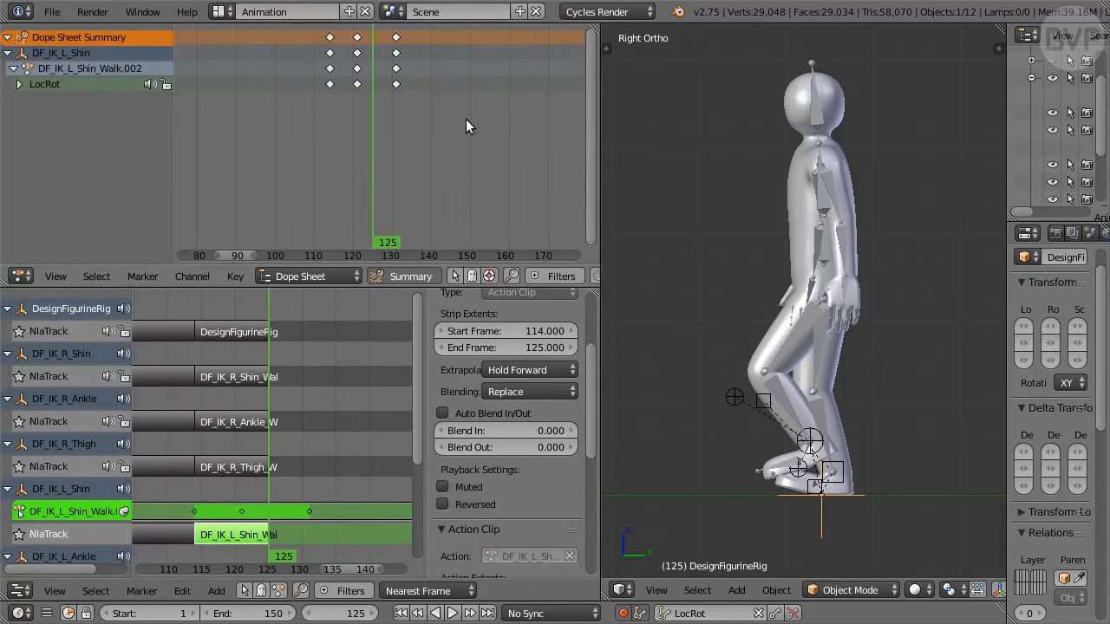
# Go to frame 120 and snap the DF_IK_L_Shin strip's second keyframe to the current frame
pyautogui.click(347, 612)
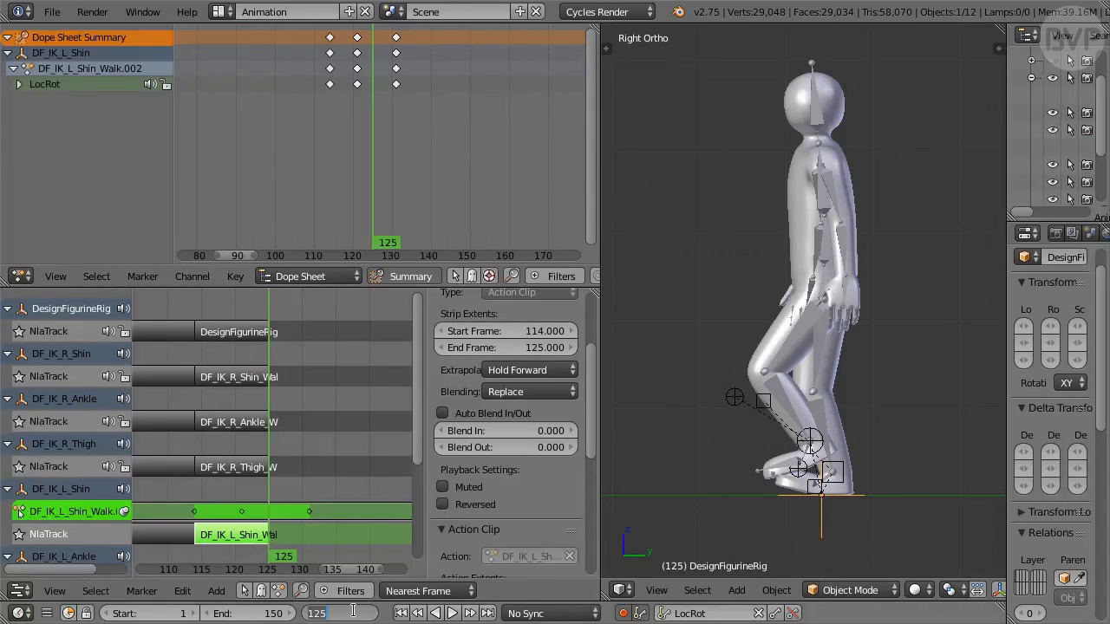
pyautogui.write('120')
pyautogui.press('Return')
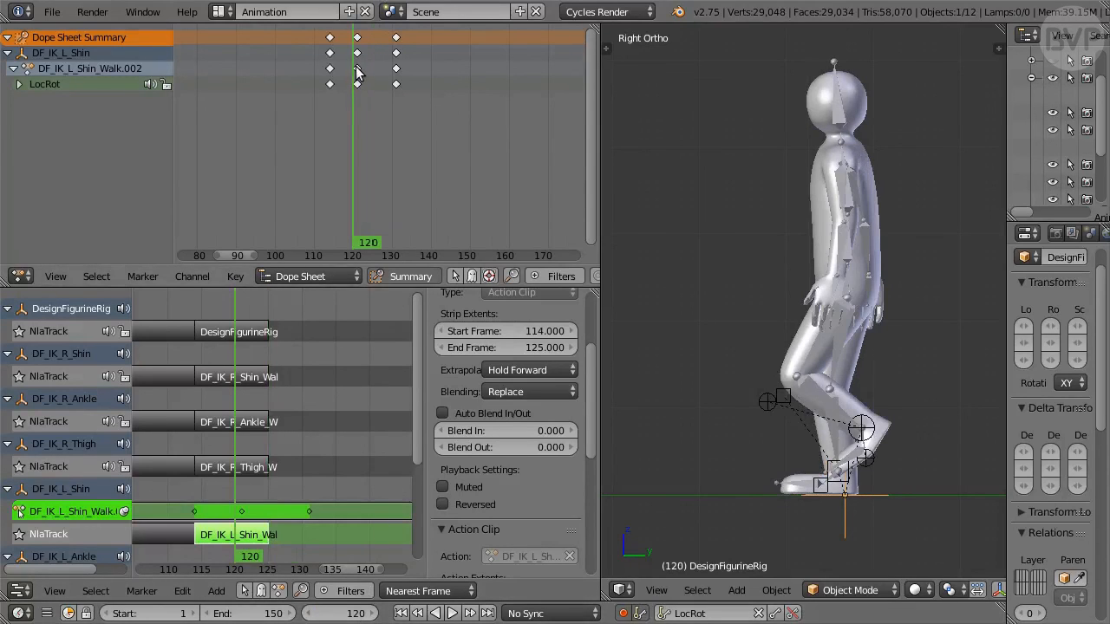
pyautogui.hotkey('shift', 's')
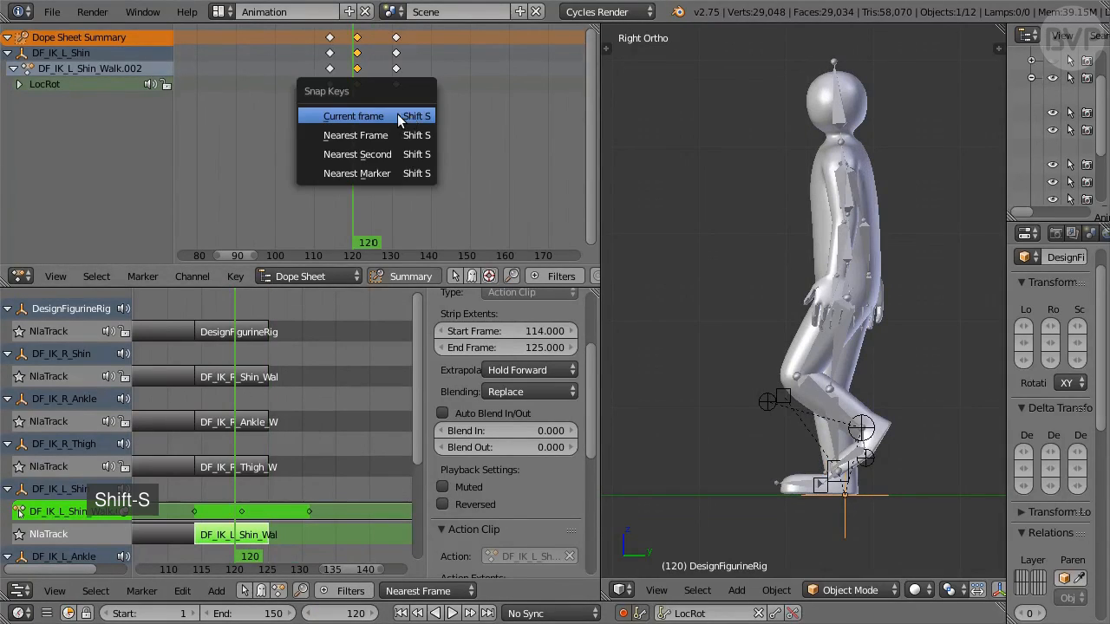
pyautogui.click(393, 116)
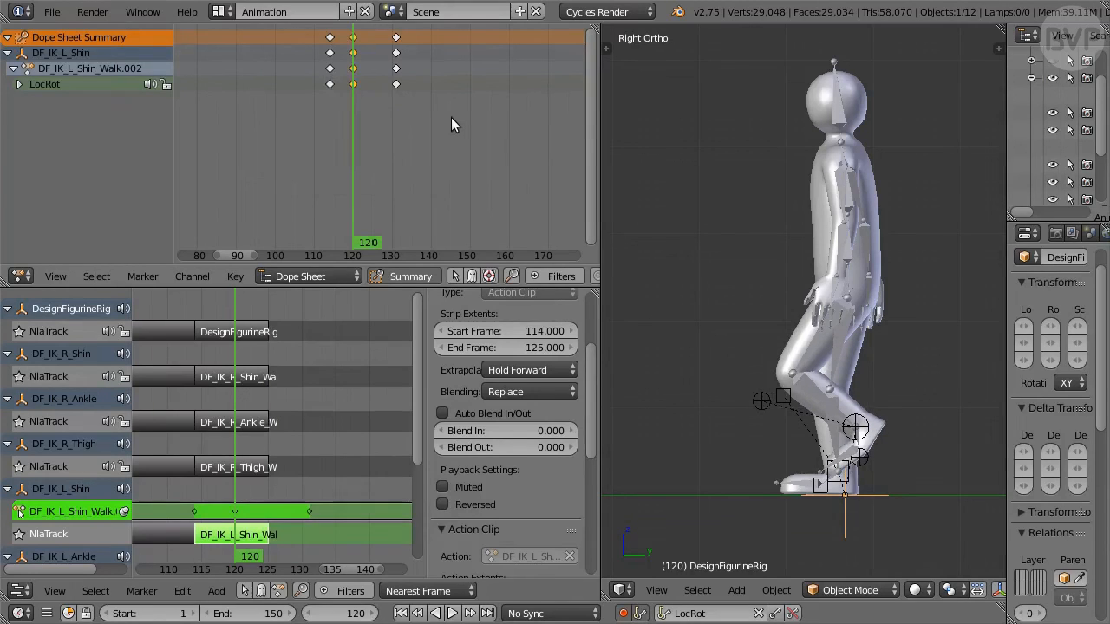
# Move the DF_IK_L_Shin empty about 0.27 backward and 0.11 down at frame 120, and check the following frames
pyautogui.click(80, 53)
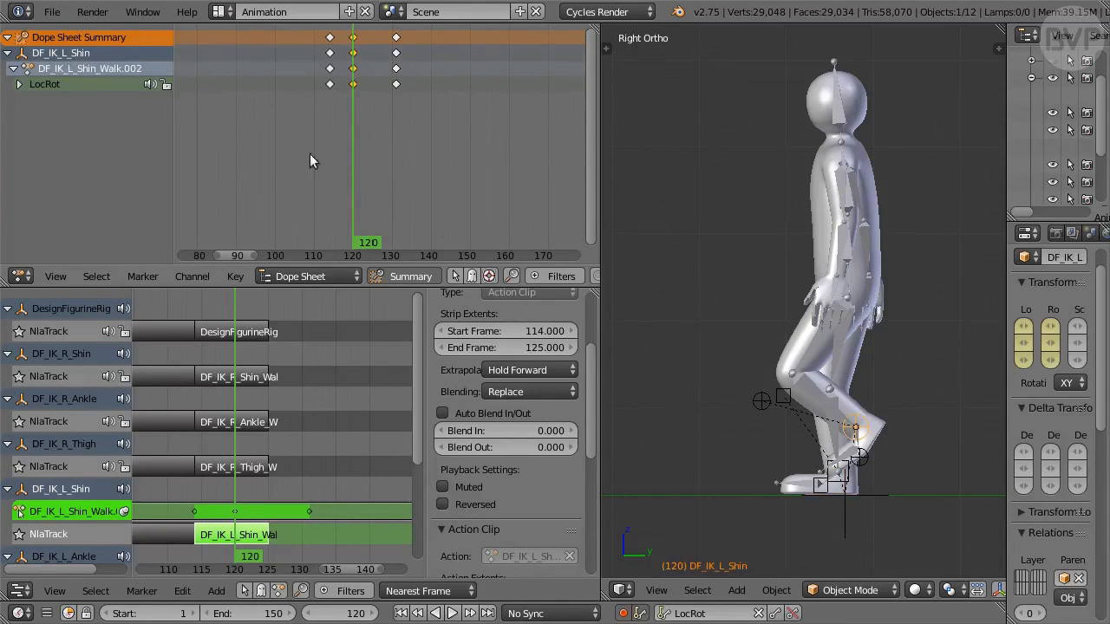
pyautogui.press('g')
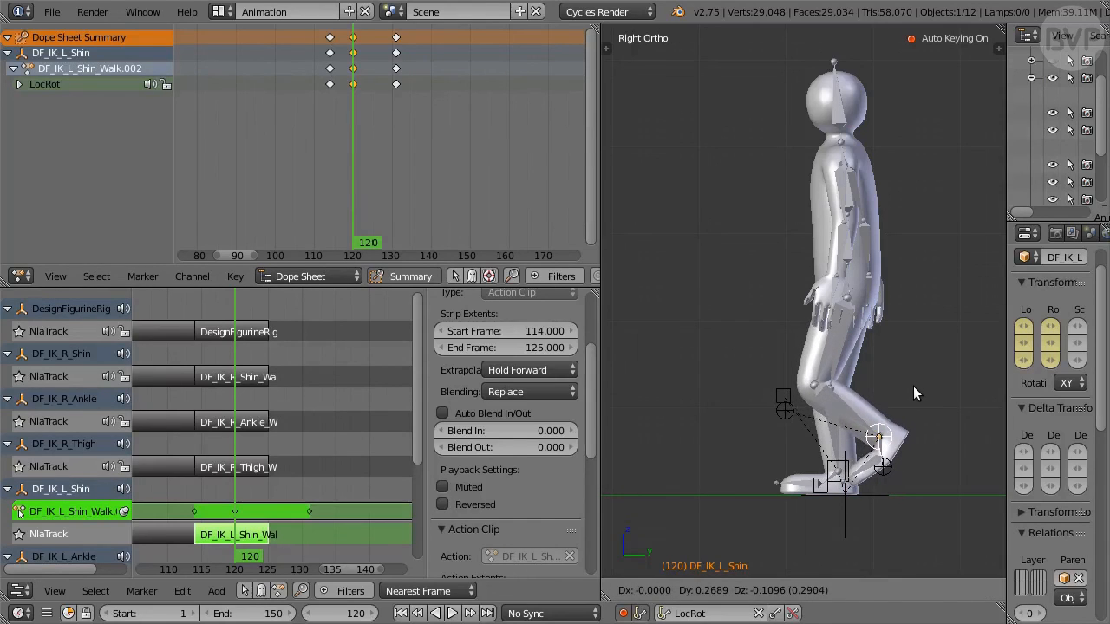
pyautogui.click(913, 386)
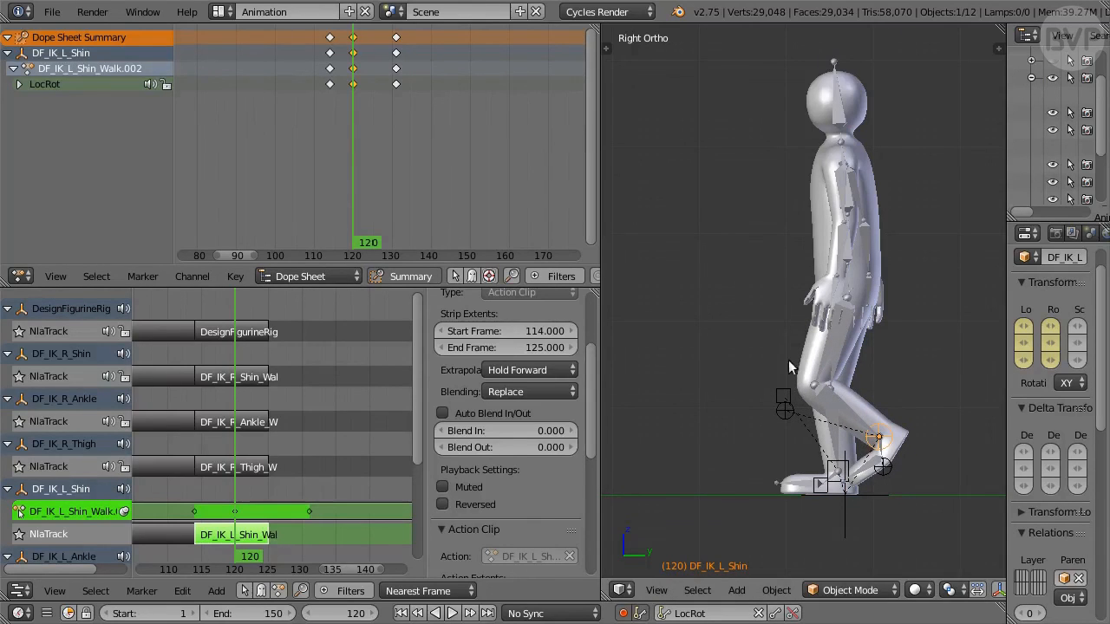
pyautogui.press('Right')
pyautogui.press('Right')
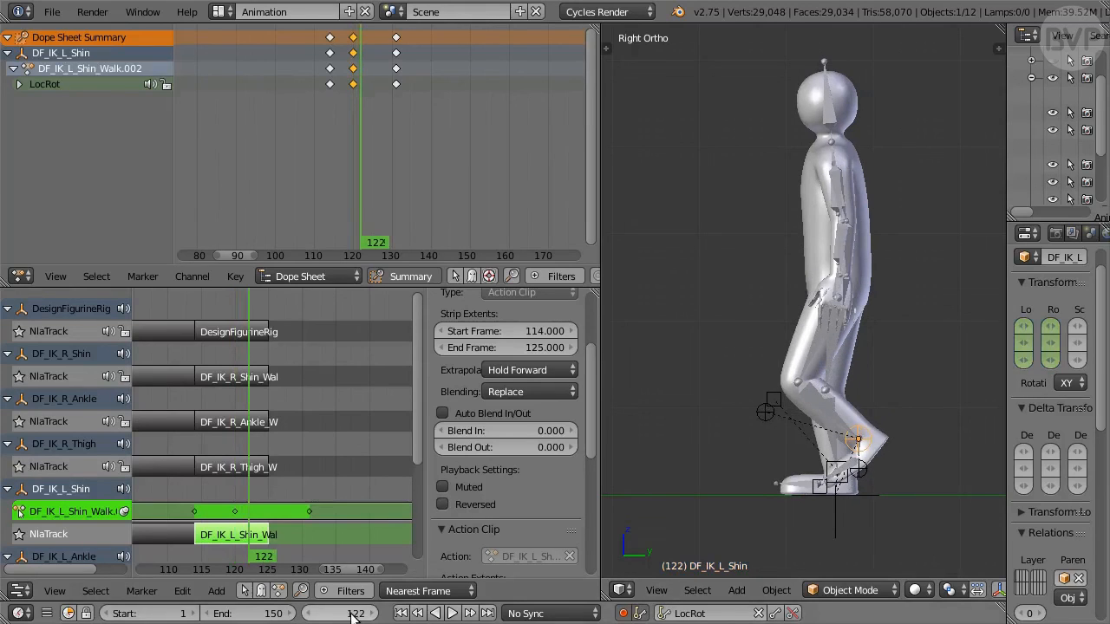
# Go to frame 125 and snap the DF_IK_L_Shin strip's last keyframe to the current frame
pyautogui.click(351, 614)
pyautogui.write('125')
pyautogui.press('Return')
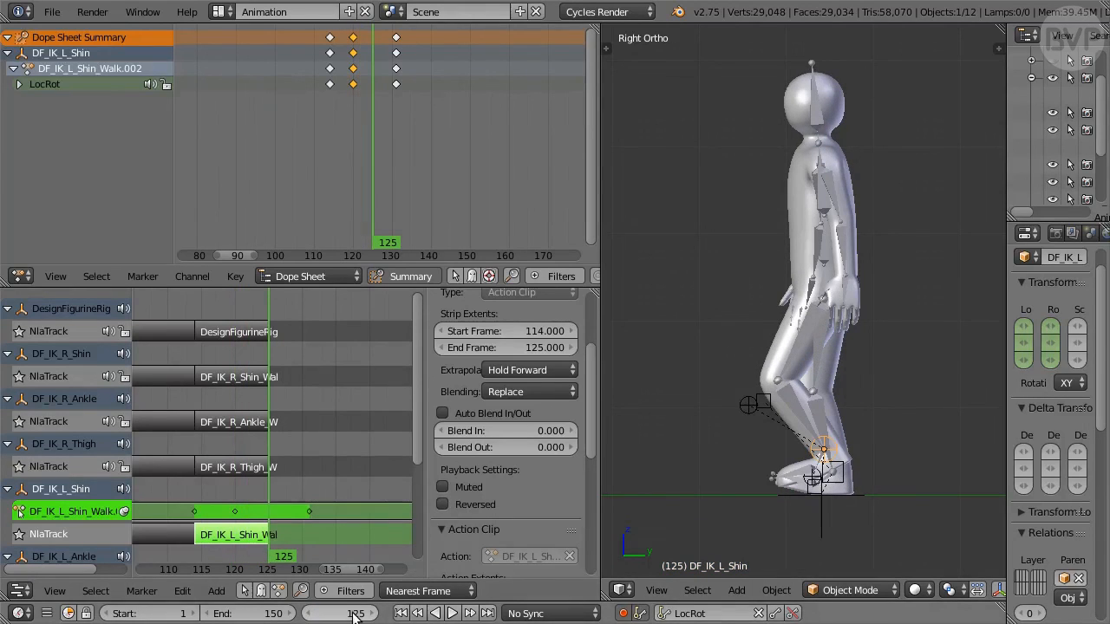
pyautogui.rightClick(397, 71)
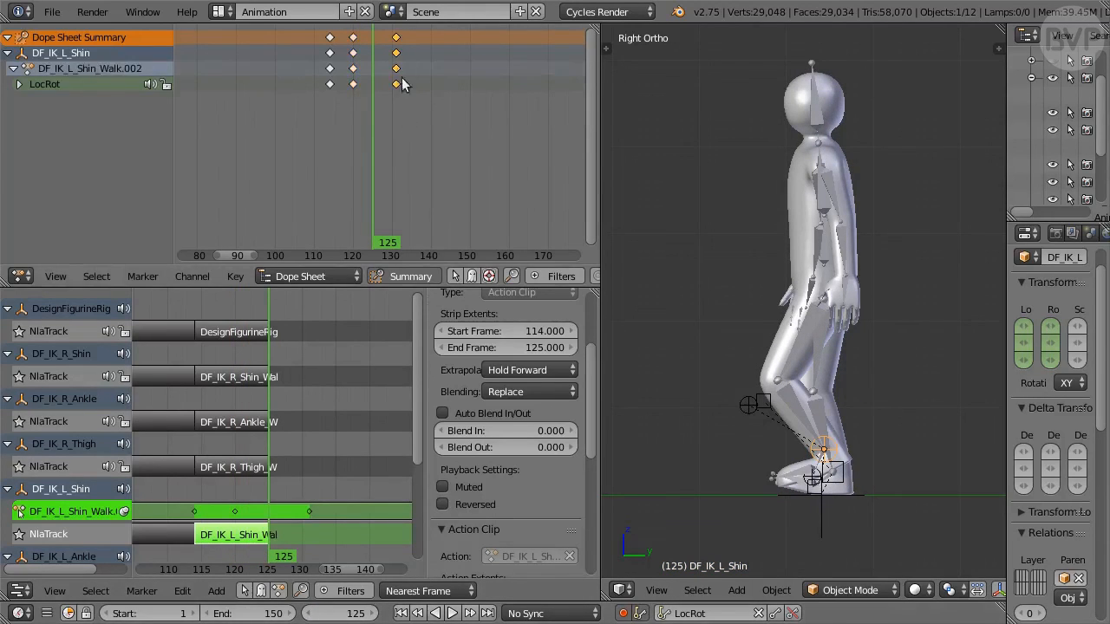
pyautogui.hotkey('shift', 's')
pyautogui.click(448, 104)
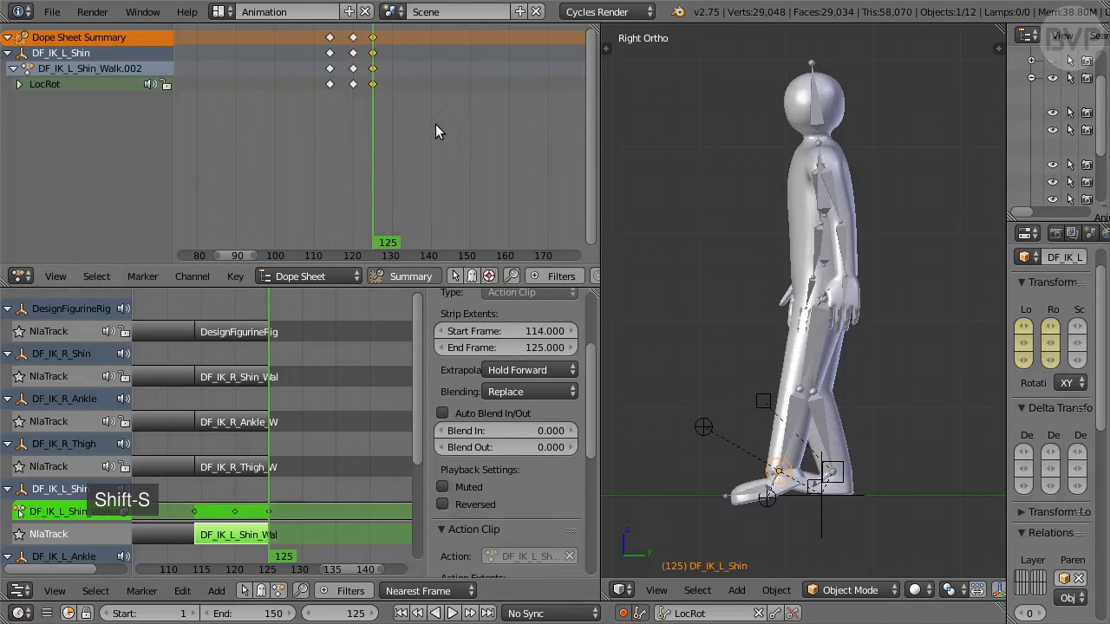
# Move the DF_IK_L_Shin empty about 0.61 backward at frame 125 to align it with the right ankle, using wireframe display for placement
pyautogui.scroll(6, 879, 252)
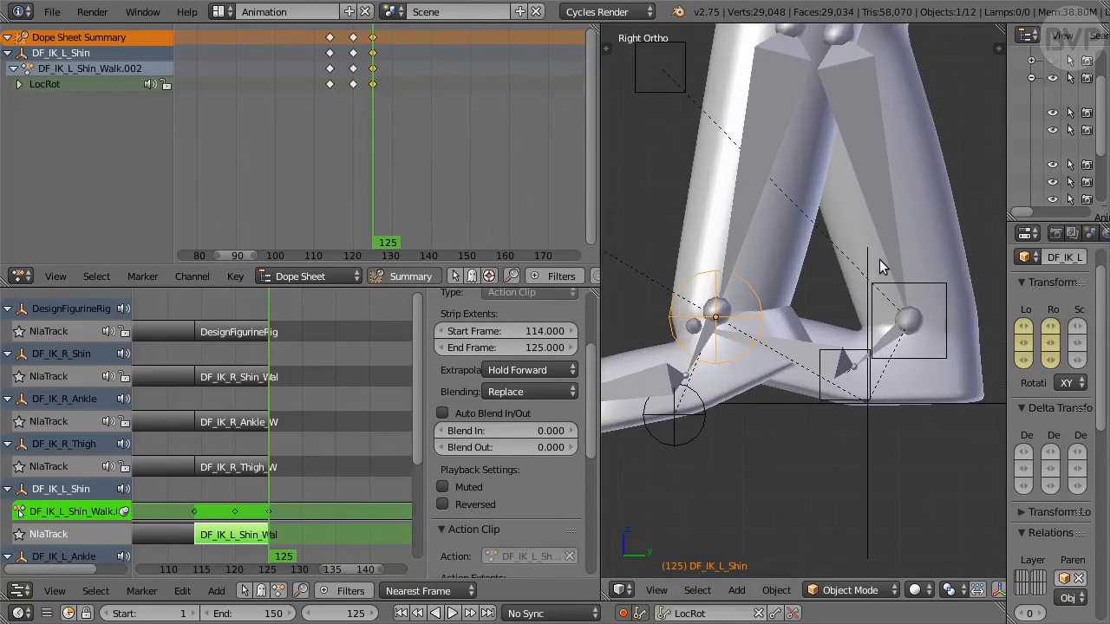
pyautogui.scroll(5, 880, 259)
pyautogui.press('z')
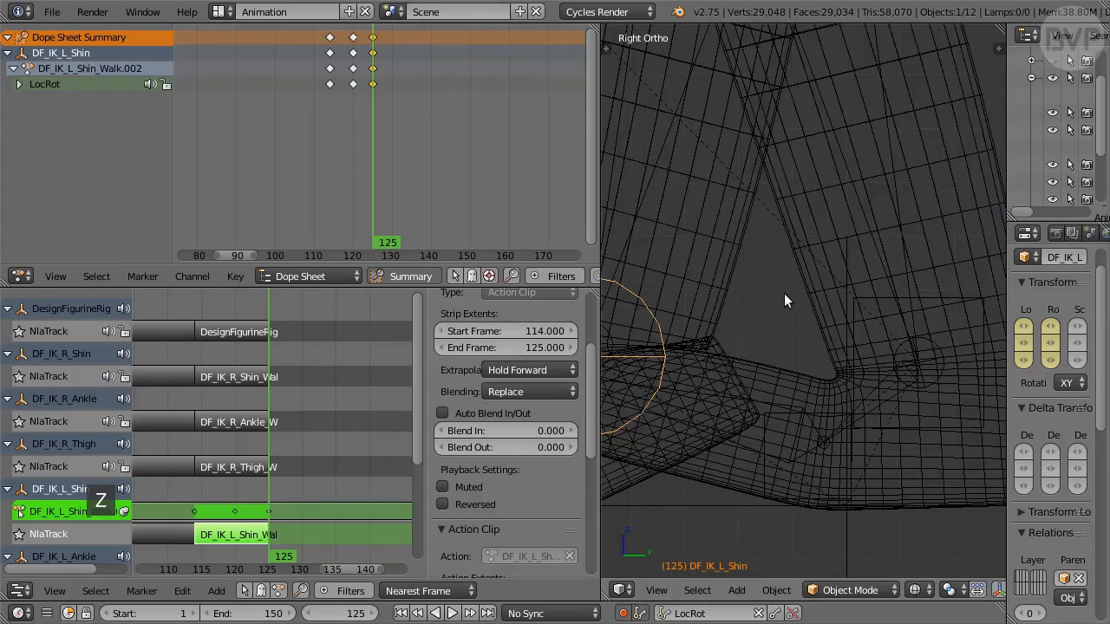
pyautogui.press('g')
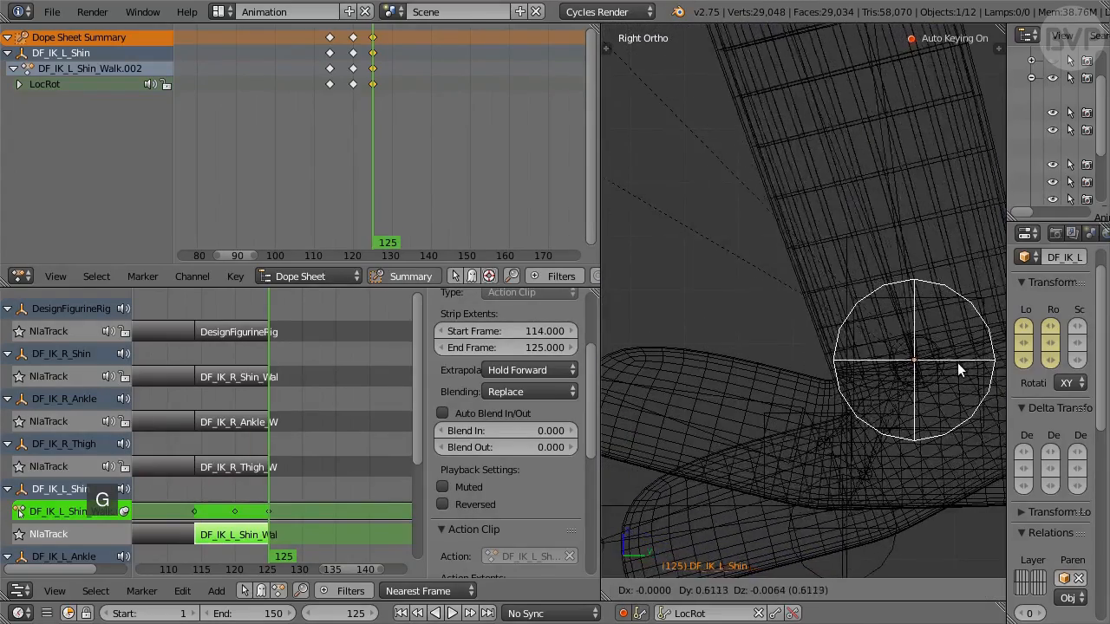
pyautogui.click(960, 365)
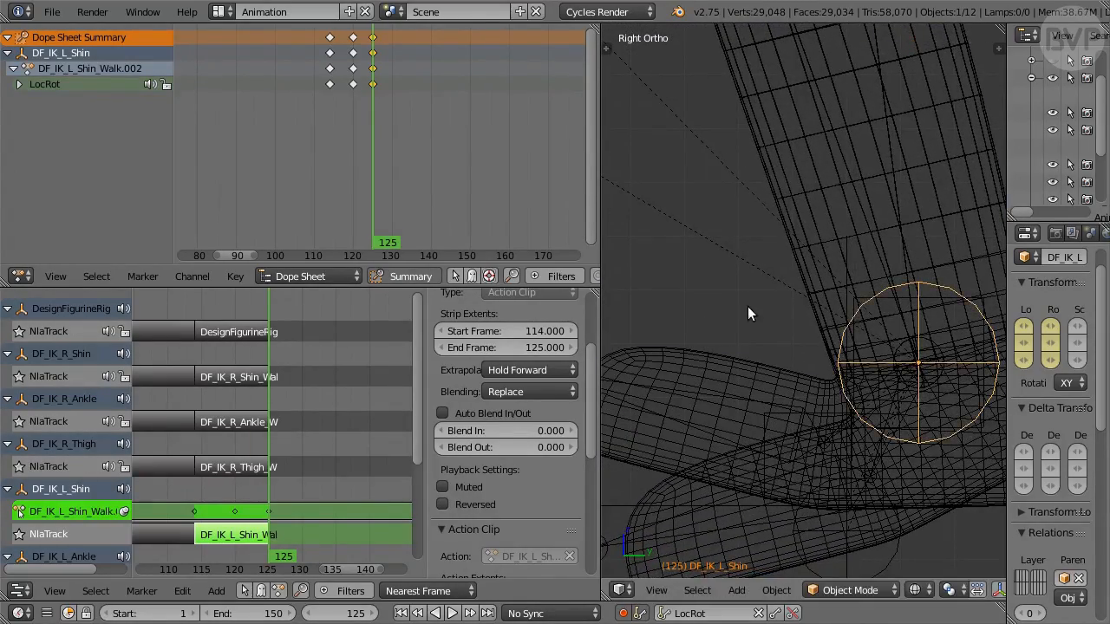
pyautogui.press('z')
pyautogui.scroll(-6, 748, 308)
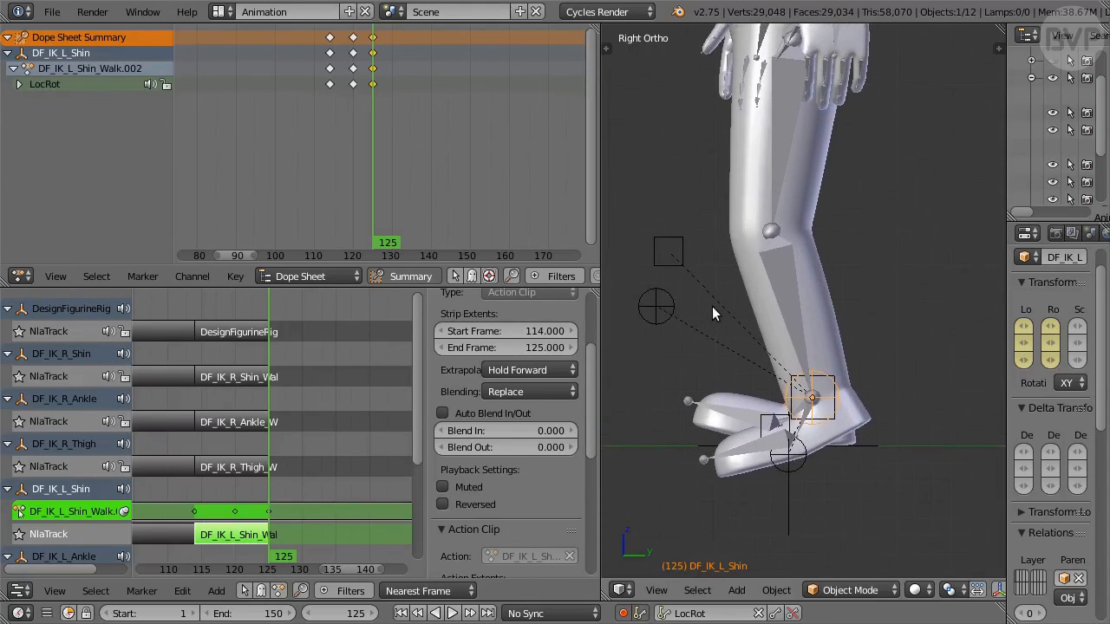
pyautogui.keyDown('shift'); pyautogui.moveTo(732, 306); pyautogui.dragTo(724, 312, button='middle'); pyautogui.keyUp('shift')
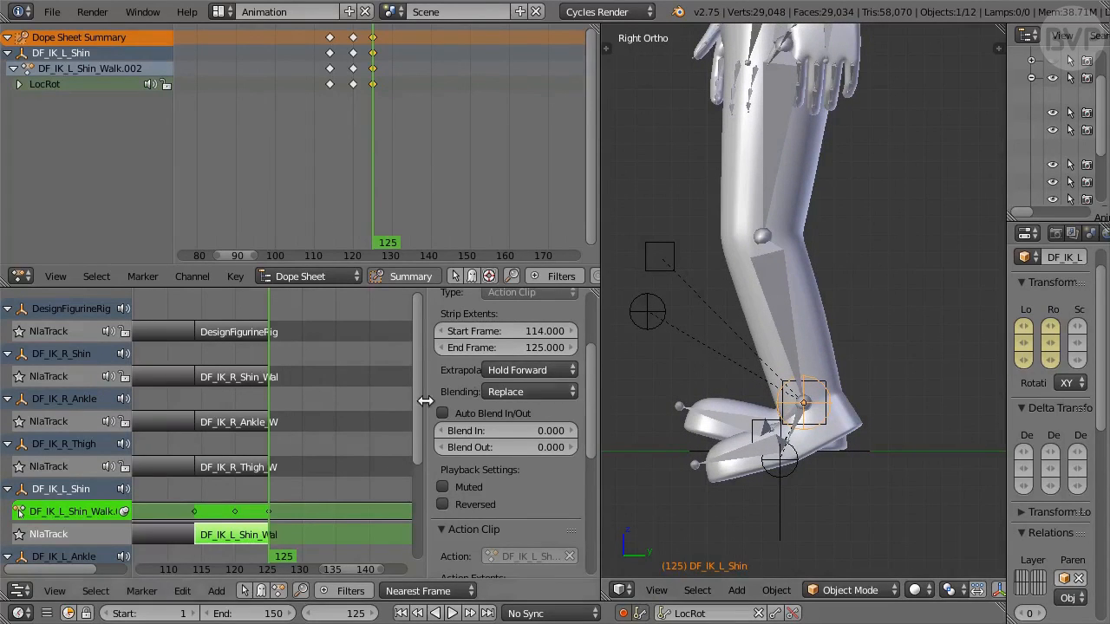
# Enter tweak mode on the last DF_IK_L_Ankle strip and delete all its keyframes after frame 114
pyautogui.moveTo(414, 404); pyautogui.dragTo(414, 506)
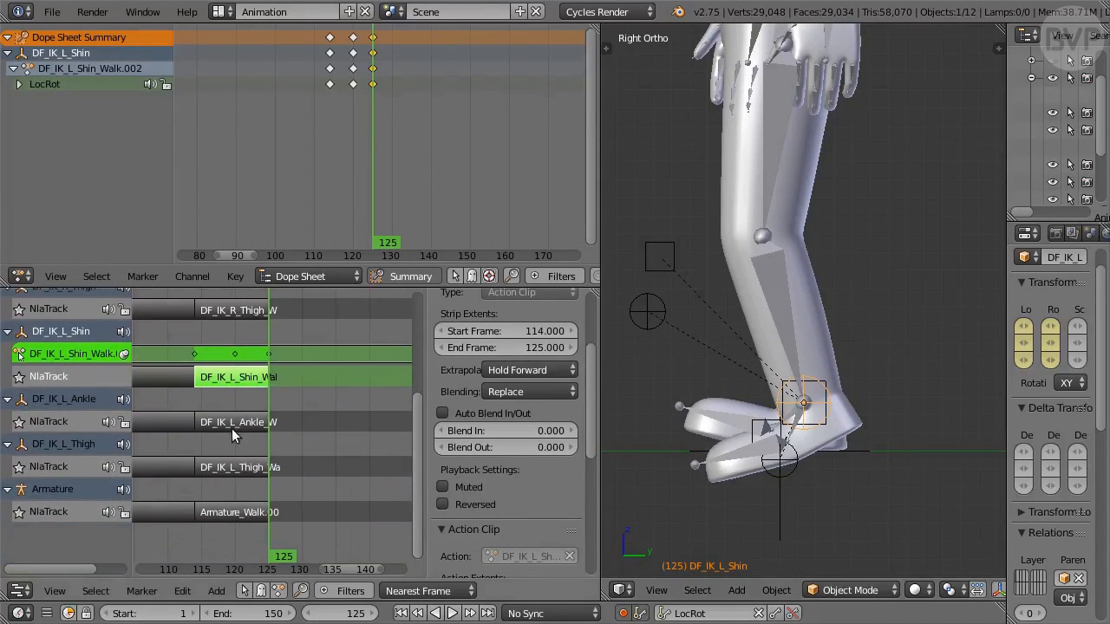
pyautogui.rightClick(226, 423)
pyautogui.press('Tab')
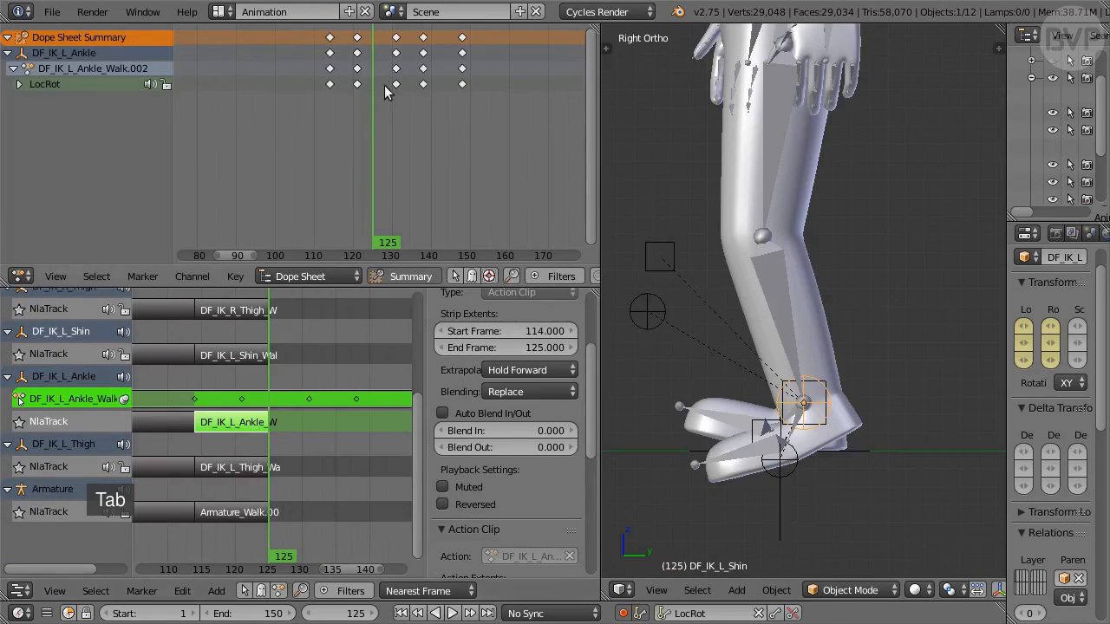
pyautogui.rightClick(356, 68)
pyautogui.keyDown('shift'); pyautogui.rightClick(397, 68); pyautogui.keyUp('shift')
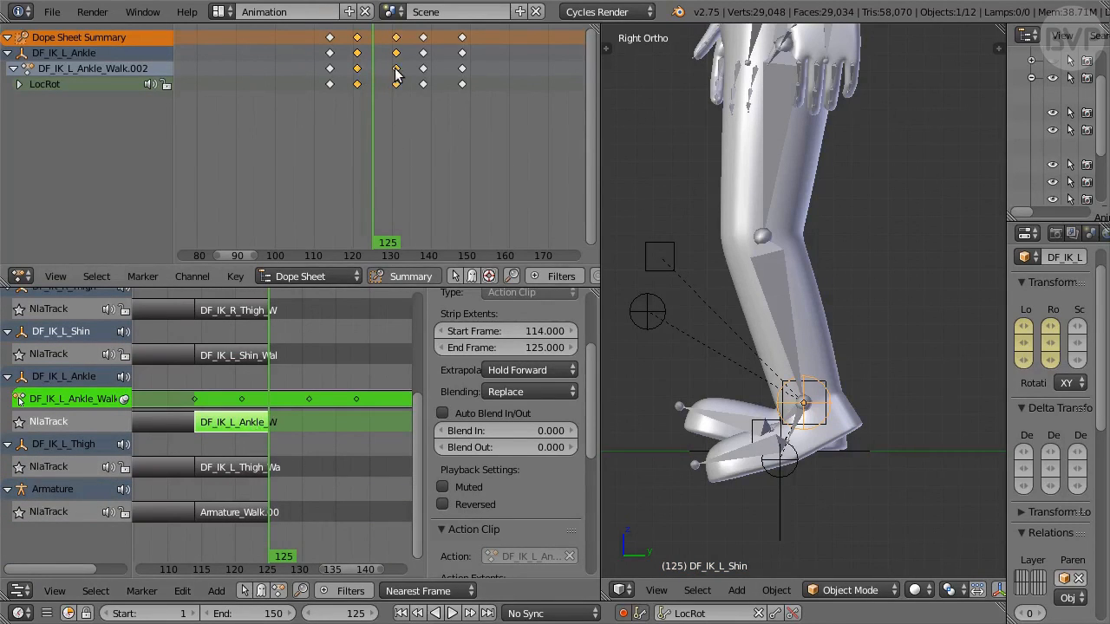
pyautogui.keyDown('shift'); pyautogui.rightClick(423, 69); pyautogui.keyUp('shift')
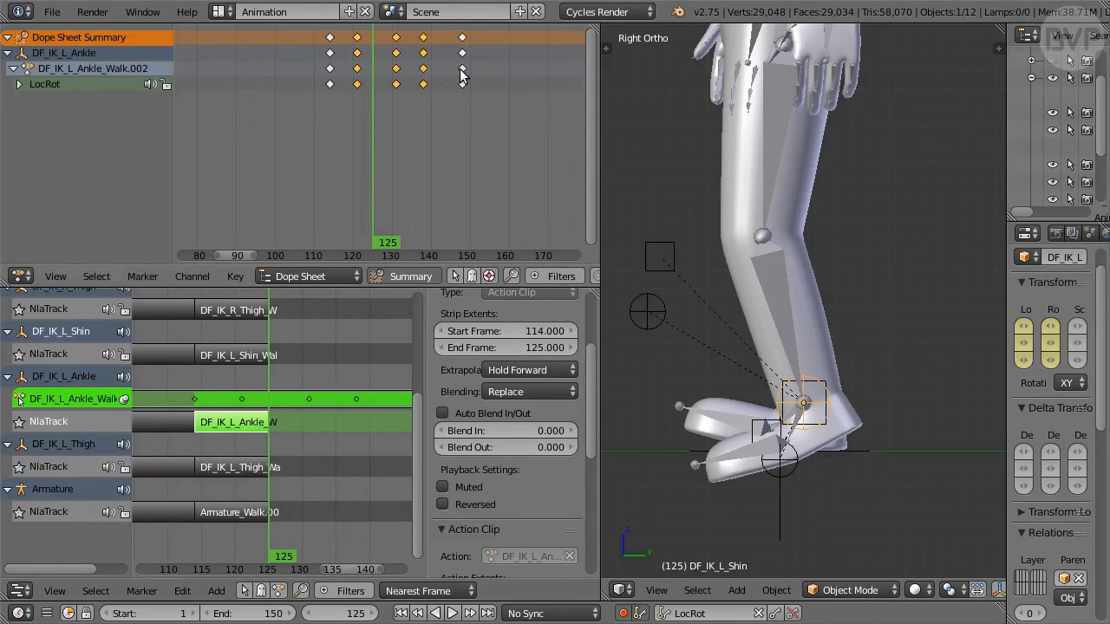
pyautogui.press('x')
pyautogui.click(445, 115)
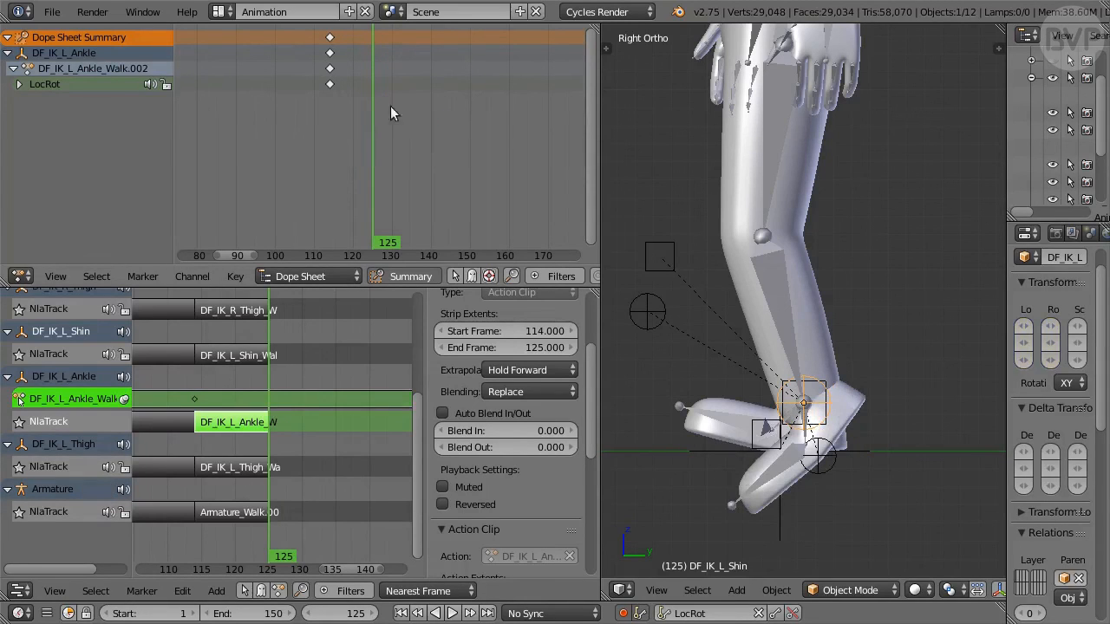
# Move the DF_IK_L_Ankle empty forward to ground level at frame 125 so the left foot lines up with the right foot
pyautogui.click(84, 53)
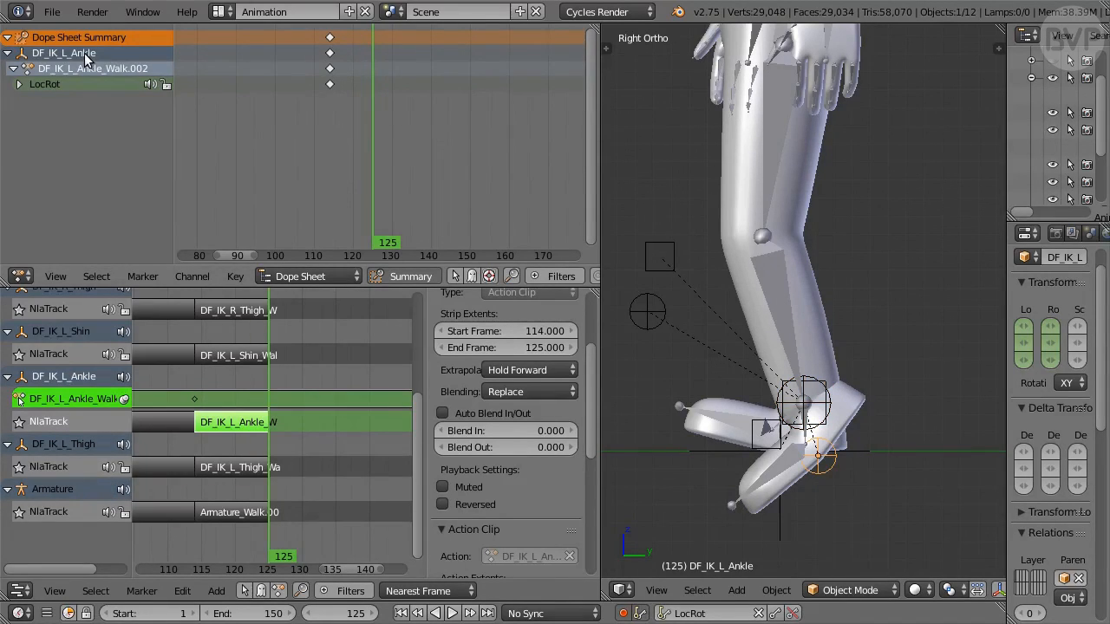
pyautogui.press('g')
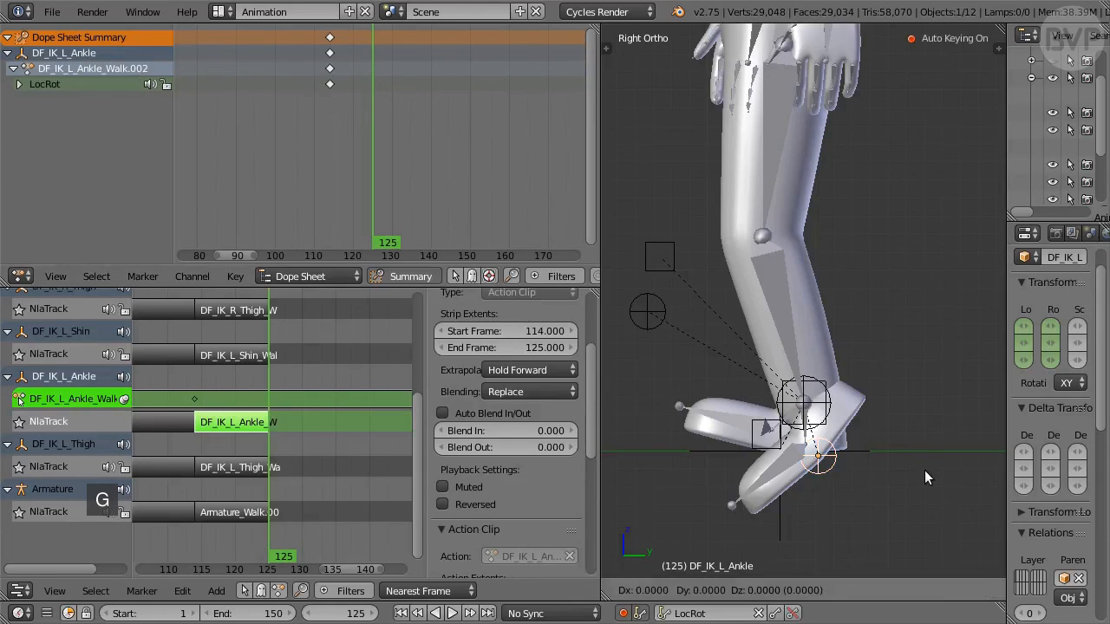
pyautogui.click(848, 467)
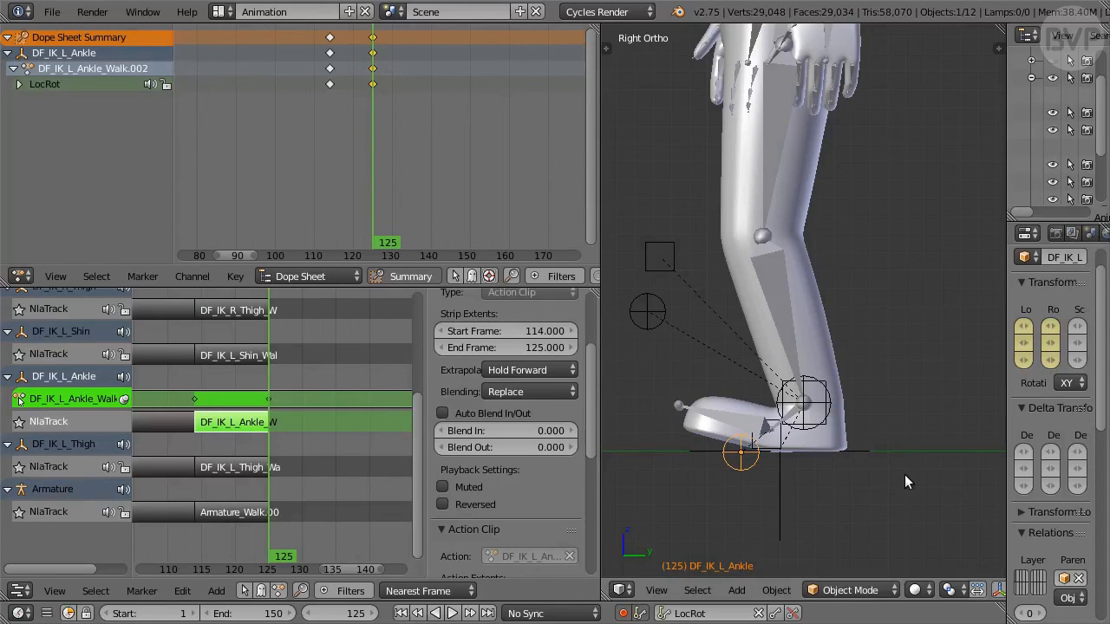
# Step back and forth through frames 114 to 125 to examine the left foot's motion
pyautogui.press('Left')
pyautogui.press('Left')
pyautogui.press('Left')
pyautogui.press('Left')
pyautogui.press('Left')
pyautogui.press('Left')
pyautogui.press('Left')
pyautogui.press('Left')
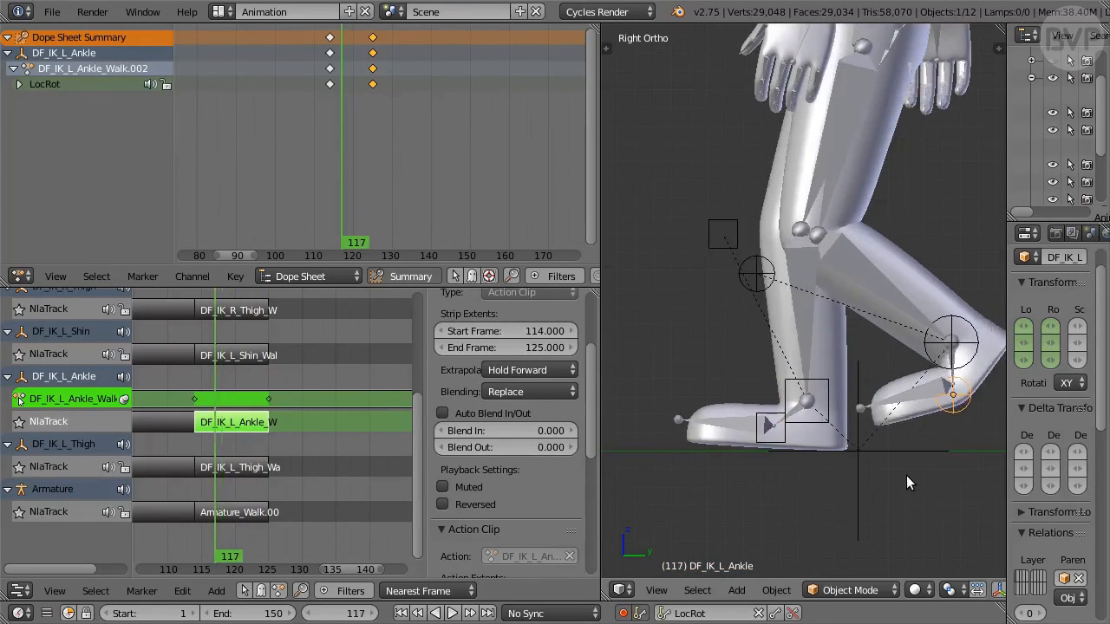
pyautogui.press('Left')
pyautogui.press('Left')
pyautogui.press('Left')
pyautogui.press('Right')
pyautogui.press('Right')
pyautogui.press('Right')
pyautogui.press('Right')
pyautogui.press('Right')
pyautogui.press('Right')
pyautogui.press('Right')
pyautogui.press('Right')
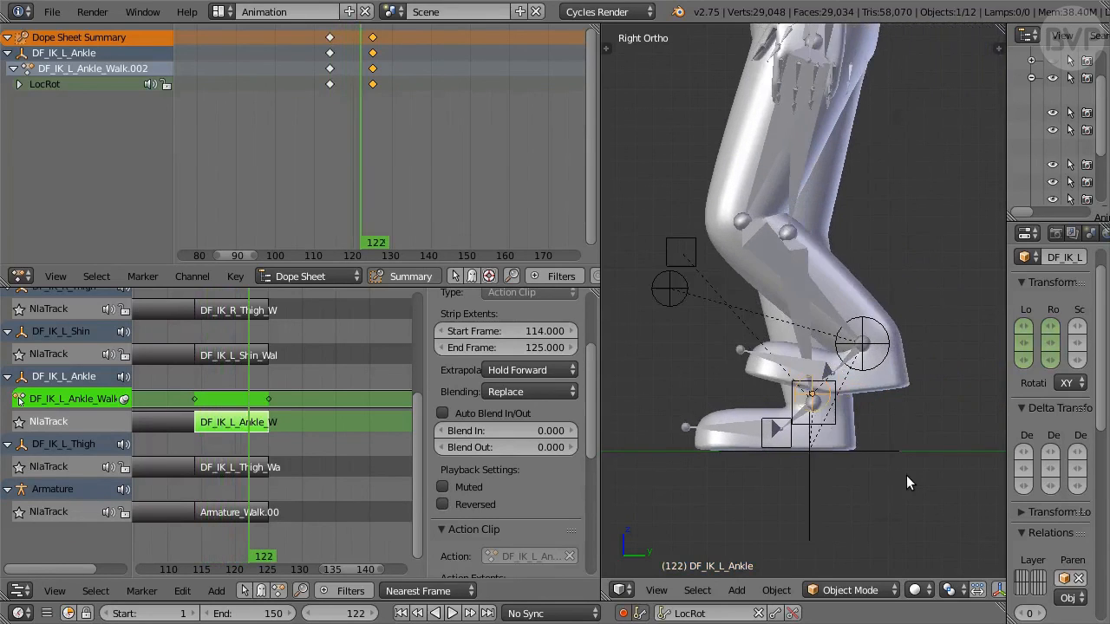
pyautogui.press('Right')
pyautogui.press('Right')
pyautogui.press('Right')
pyautogui.press('Left')
pyautogui.press('Left')
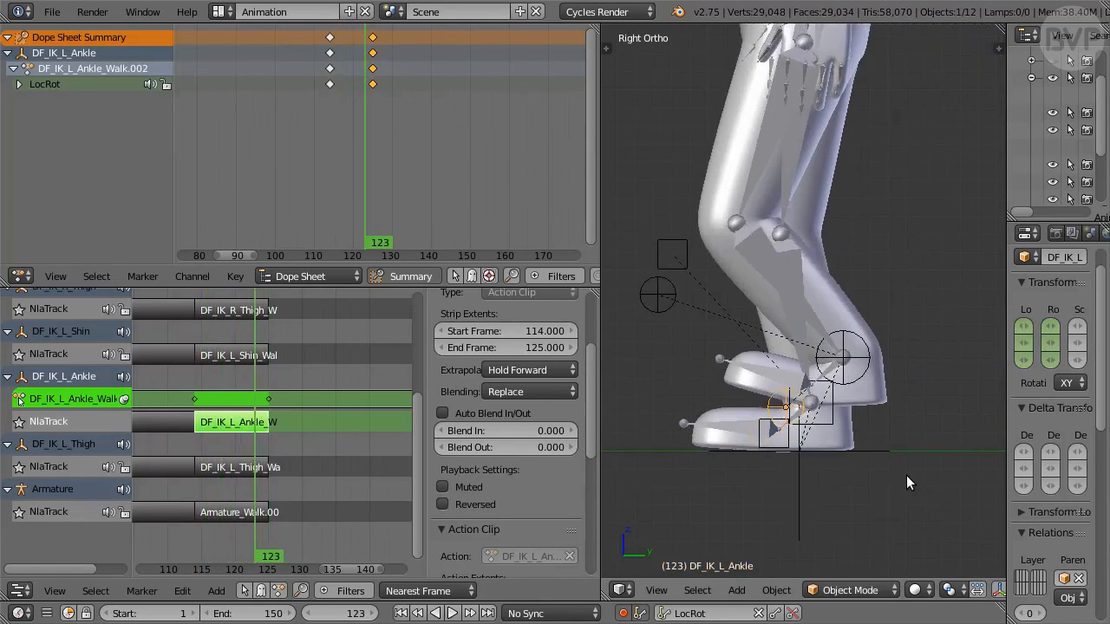
pyautogui.press('Left')
pyautogui.press('Left')
pyautogui.press('Left')
pyautogui.press('Left')
pyautogui.press('Left')
pyautogui.press('Left')
pyautogui.press('Left')
pyautogui.press('Left')
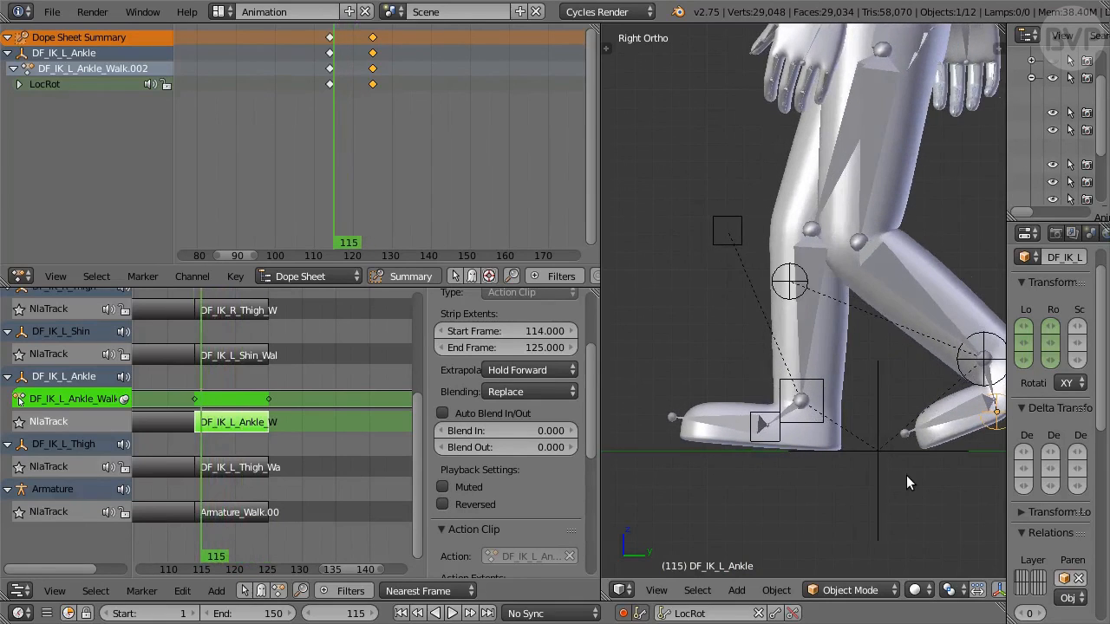
pyautogui.press('Left')
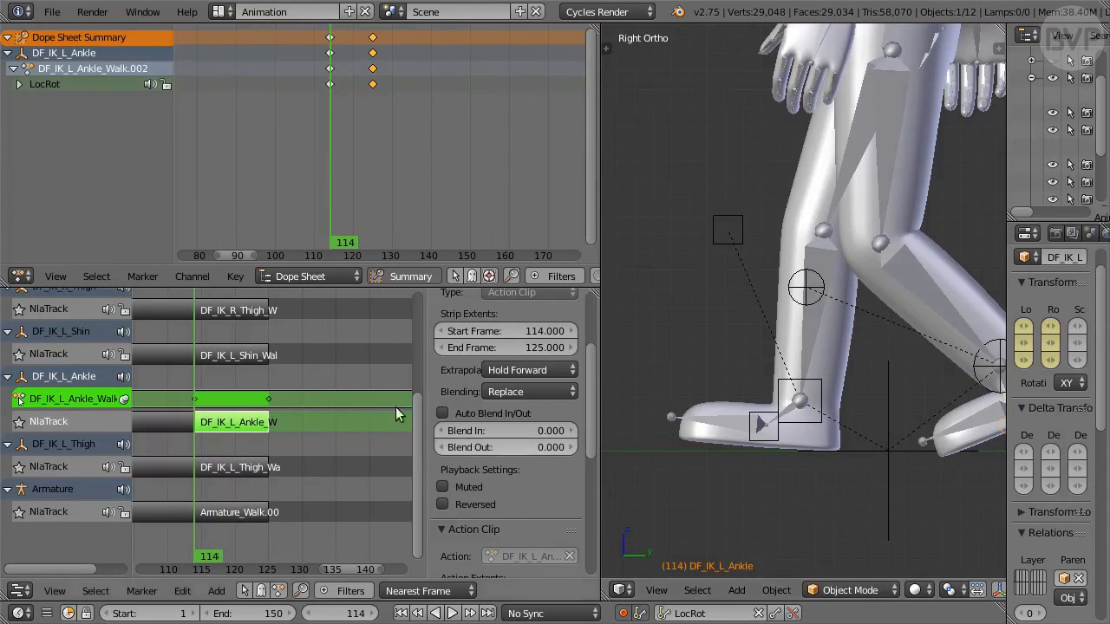
# Switch tweak mode from the DF_IK_L_Ankle strip to the last DF_IK_L_Shin strip and select the DF_IK_L_Shin empty
pyautogui.press('Tab')
pyautogui.rightClick(266, 355)
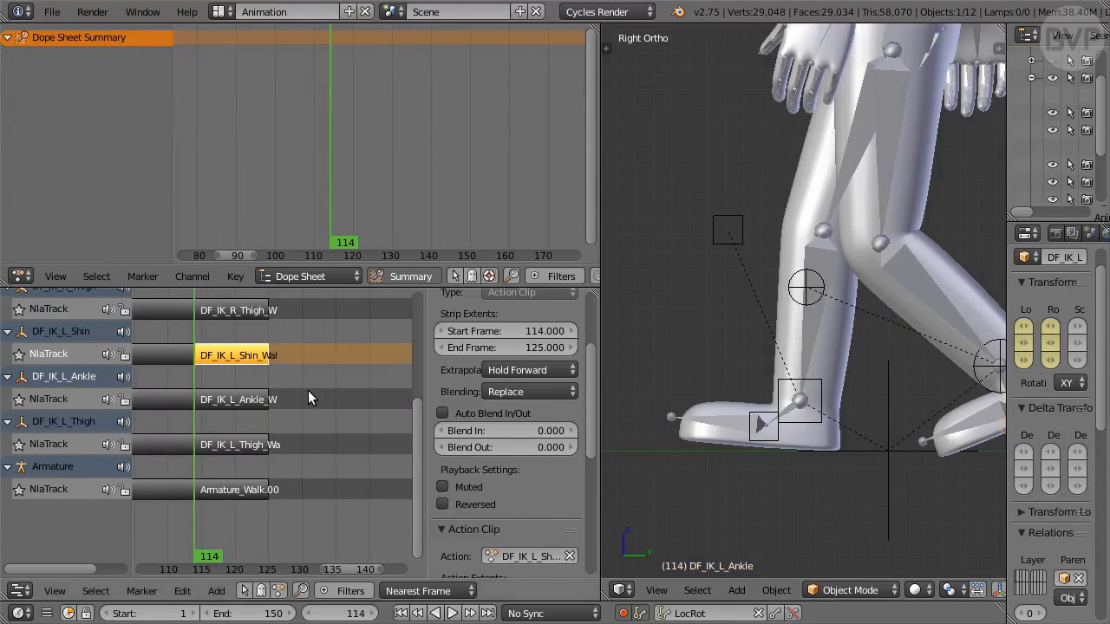
pyautogui.press('Tab')
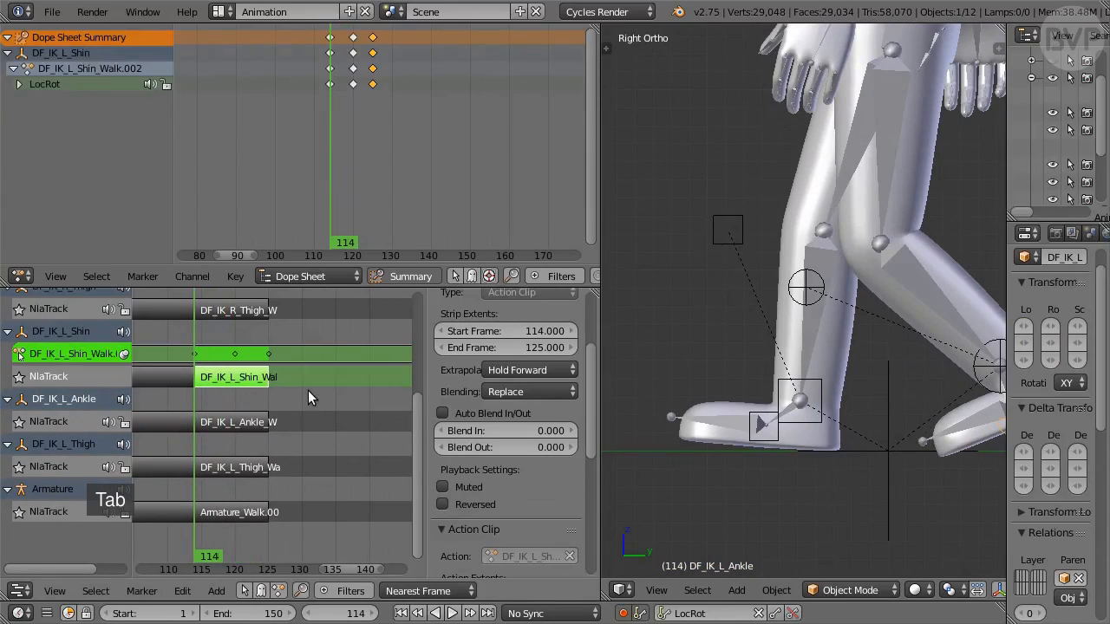
pyautogui.click(78, 52)
# Lower the DF_IK_L_Shin empty by about 0.20 at frame 120, then fine-tune its position slightly
pyautogui.press('Right')
pyautogui.press('Right')
pyautogui.press('Right')
pyautogui.press('Right')
pyautogui.press('Right')
pyautogui.press('Right')
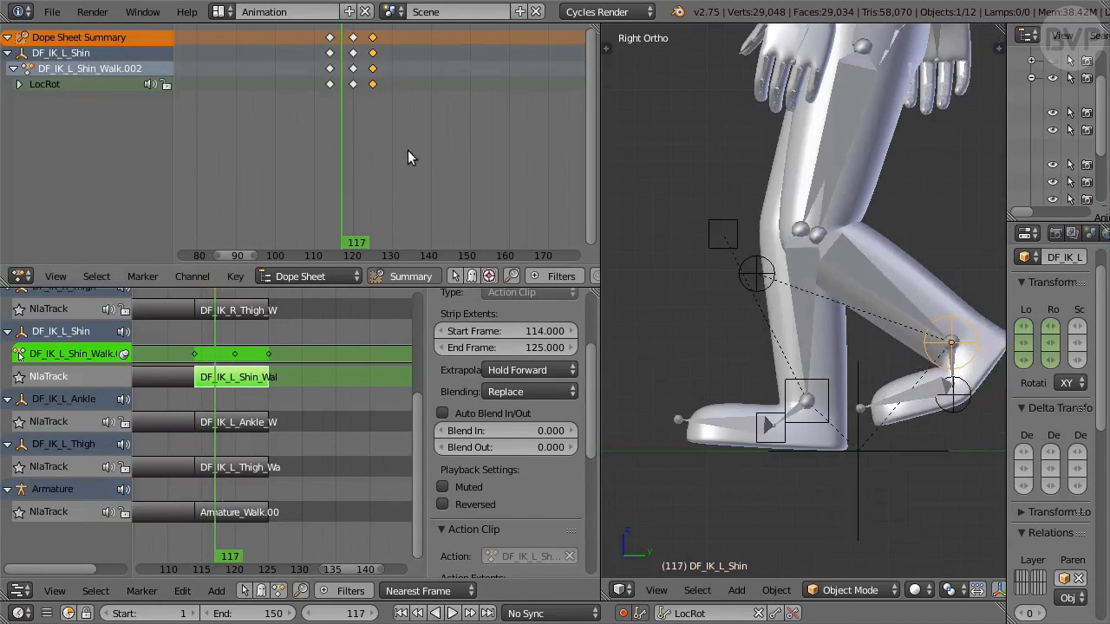
pyautogui.press('g')
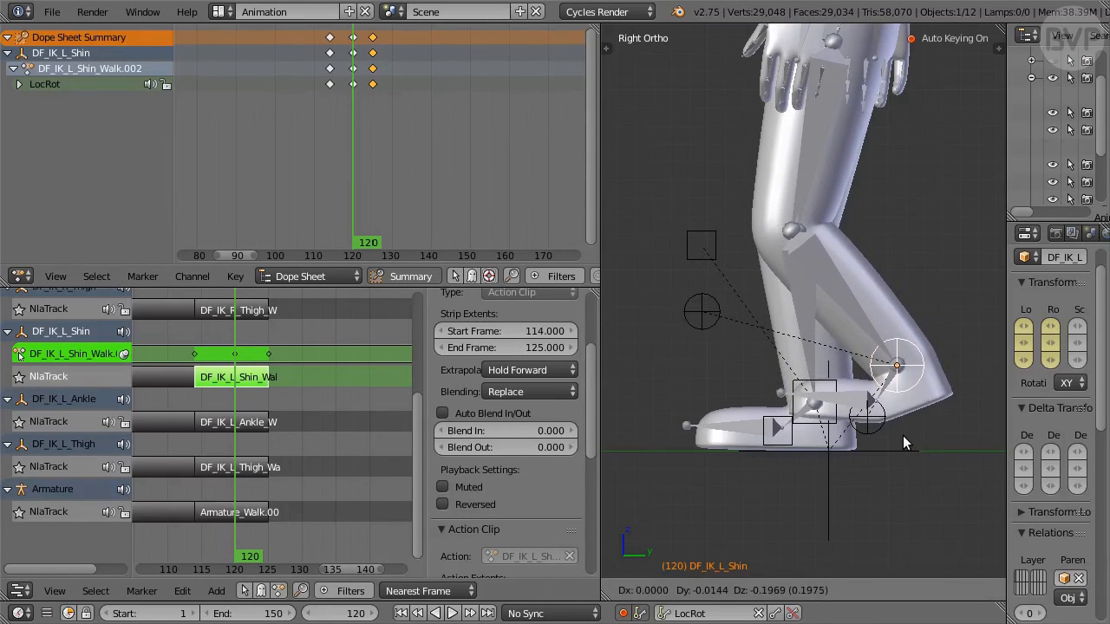
pyautogui.click(903, 434)
pyautogui.press('g')
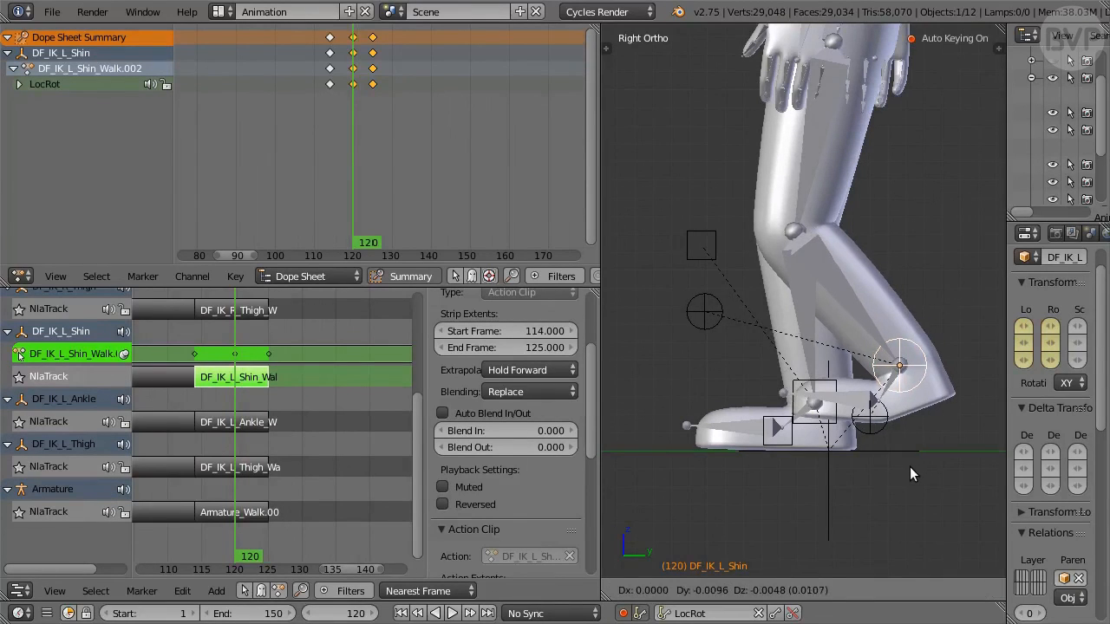
pyautogui.click(905, 471)
# Step back and forth through frames 114 to 125 to examine the left shin's adjusted motion
pyautogui.press('Left')
pyautogui.press('Left')
pyautogui.press('Left')
pyautogui.press('Left')
pyautogui.press('Left')
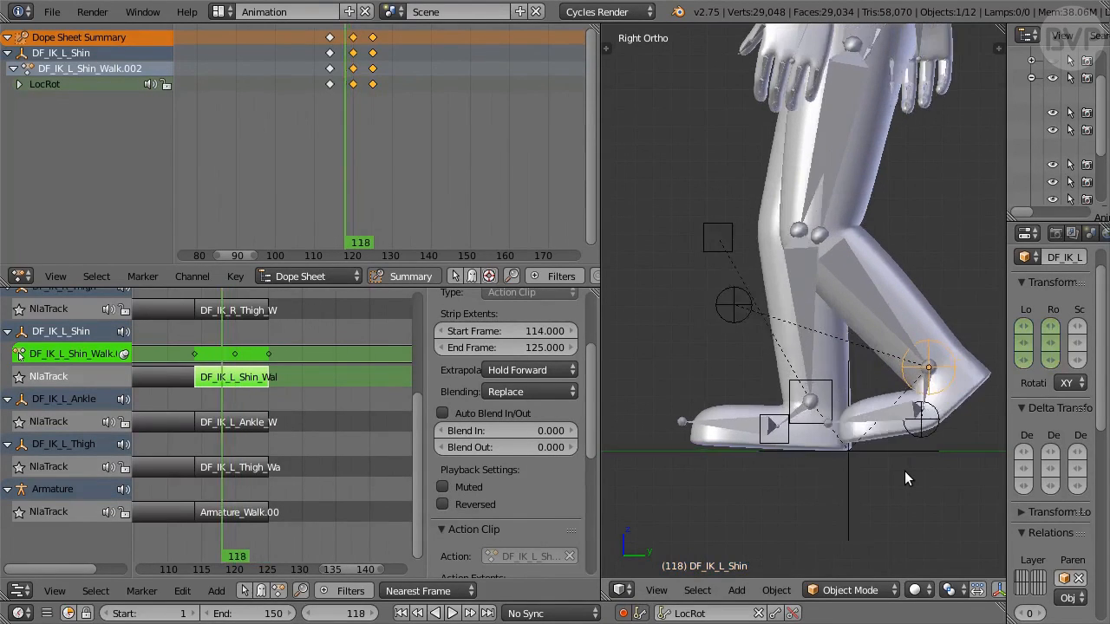
pyautogui.press('Right')
pyautogui.press('Right')
pyautogui.press('Right')
pyautogui.press('Right')
pyautogui.press('Right')
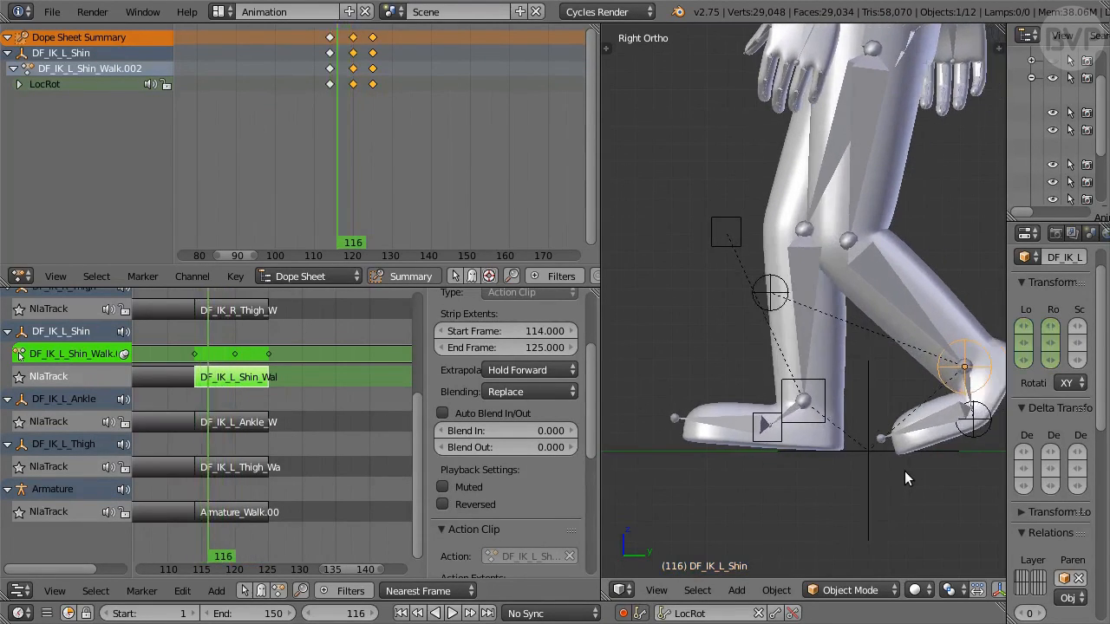
pyautogui.press('Right')
pyautogui.press('Right')
pyautogui.press('Right')
pyautogui.press('Right')
pyautogui.press('Right')
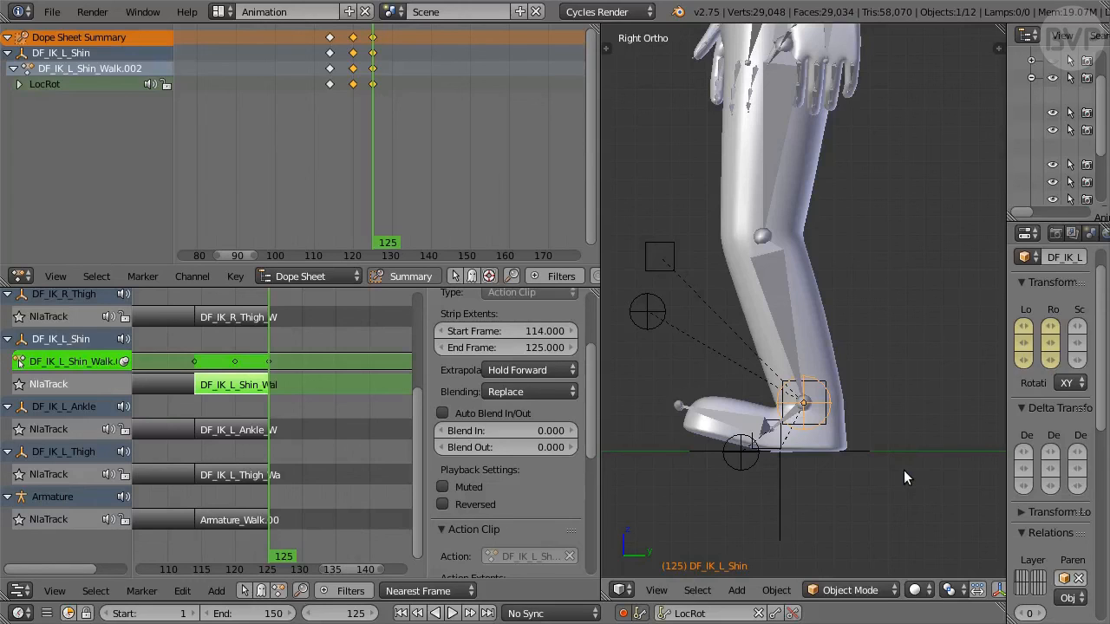
# Enter tweak mode on the last DF_IK_L_Thigh strip and delete its keyframes after frame 114, except the one at frame 131
pyautogui.click(245, 475)
pyautogui.press('Tab')
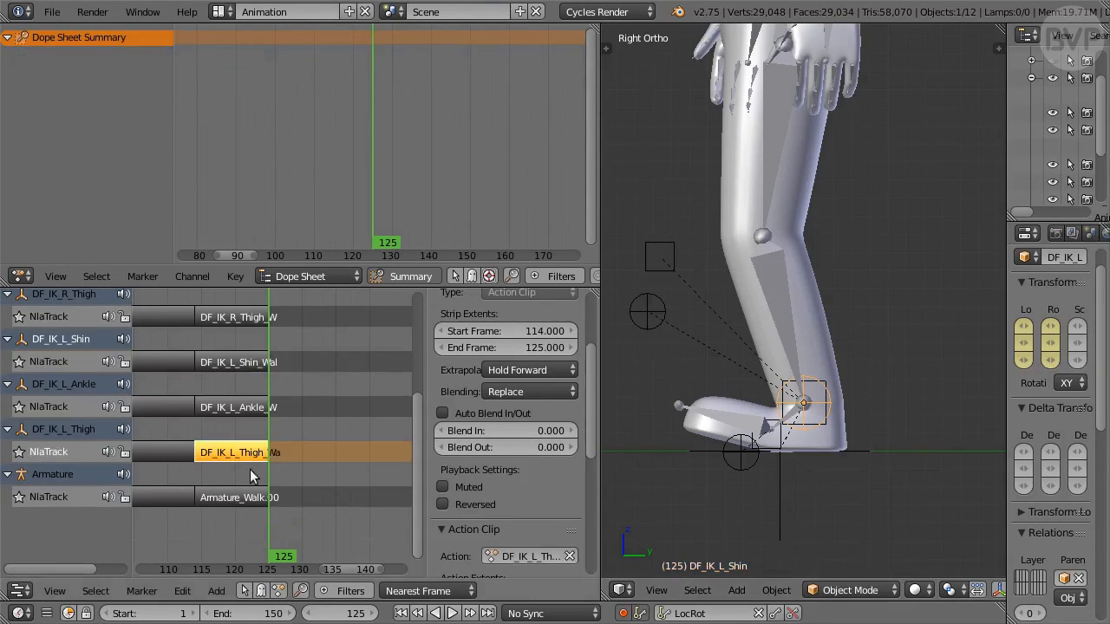
pyautogui.press('Tab')
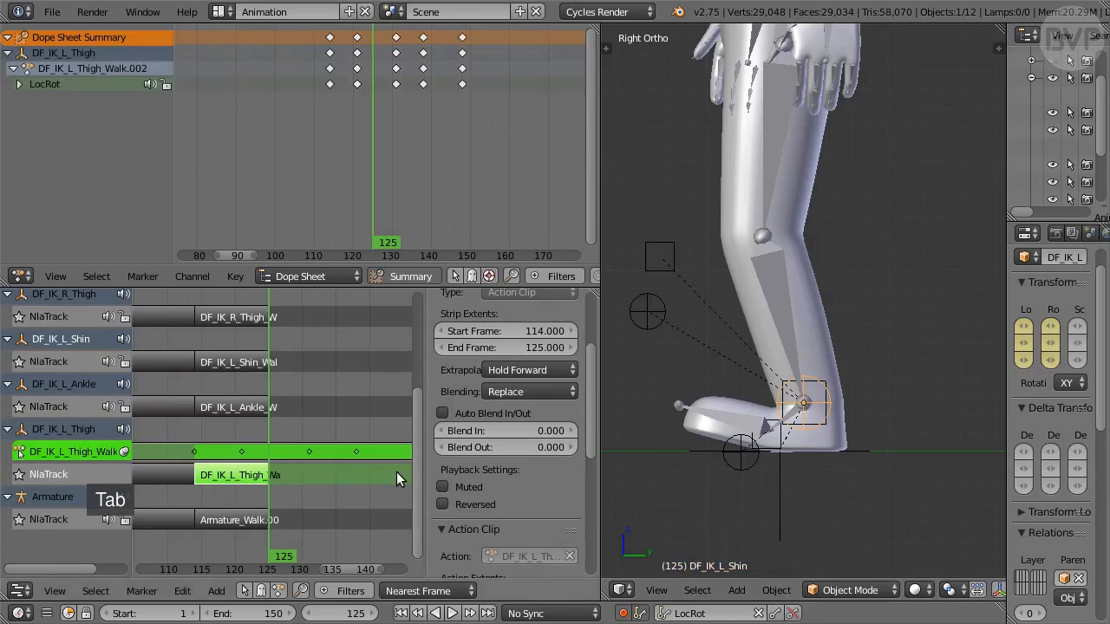
pyautogui.click(353, 85)
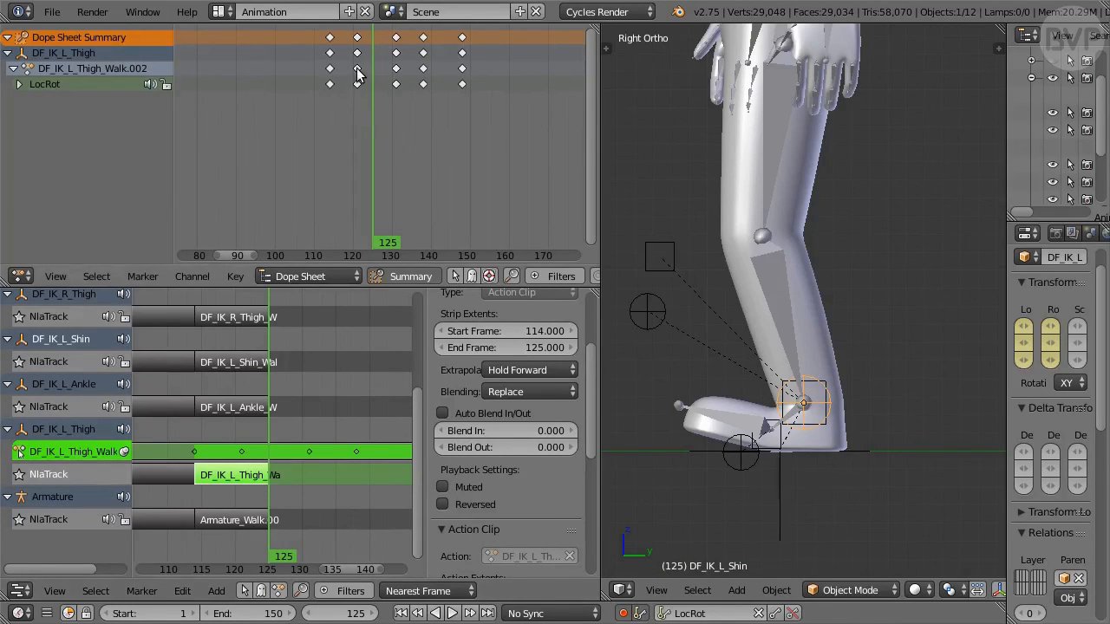
pyautogui.keyDown('alt'); pyautogui.keyDown('shift'); pyautogui.click(423, 74); pyautogui.keyUp('shift'); pyautogui.keyUp('alt')
pyautogui.keyDown('alt'); pyautogui.keyDown('shift'); pyautogui.click(462, 76); pyautogui.keyUp('shift'); pyautogui.keyUp('alt')
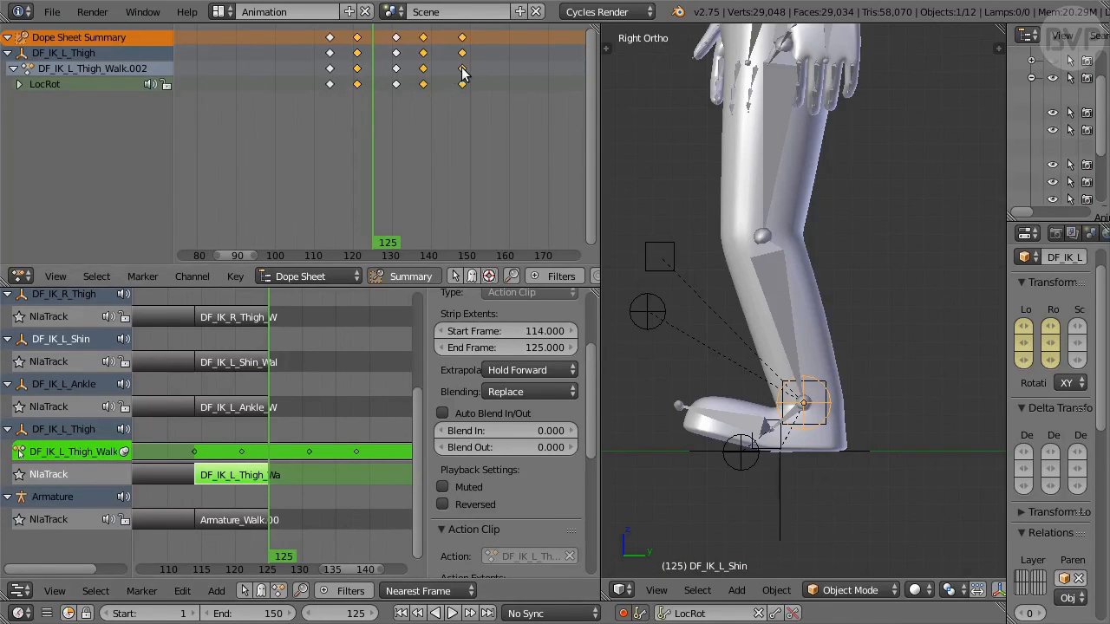
pyautogui.press('x')
pyautogui.click(440, 131)
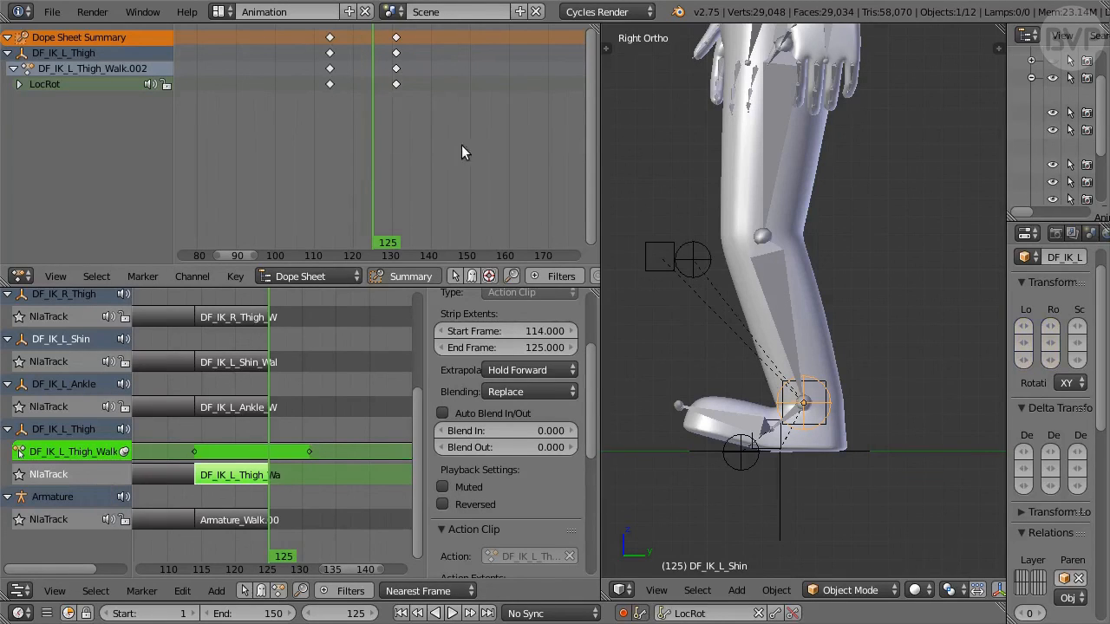
# Snap the last DF_IK_L_Thigh keyframe to frame 125 and move the empty forward and slightly down, beside the right thigh's IK target
pyautogui.keyDown('alt'); pyautogui.click(396, 74); pyautogui.keyUp('alt')
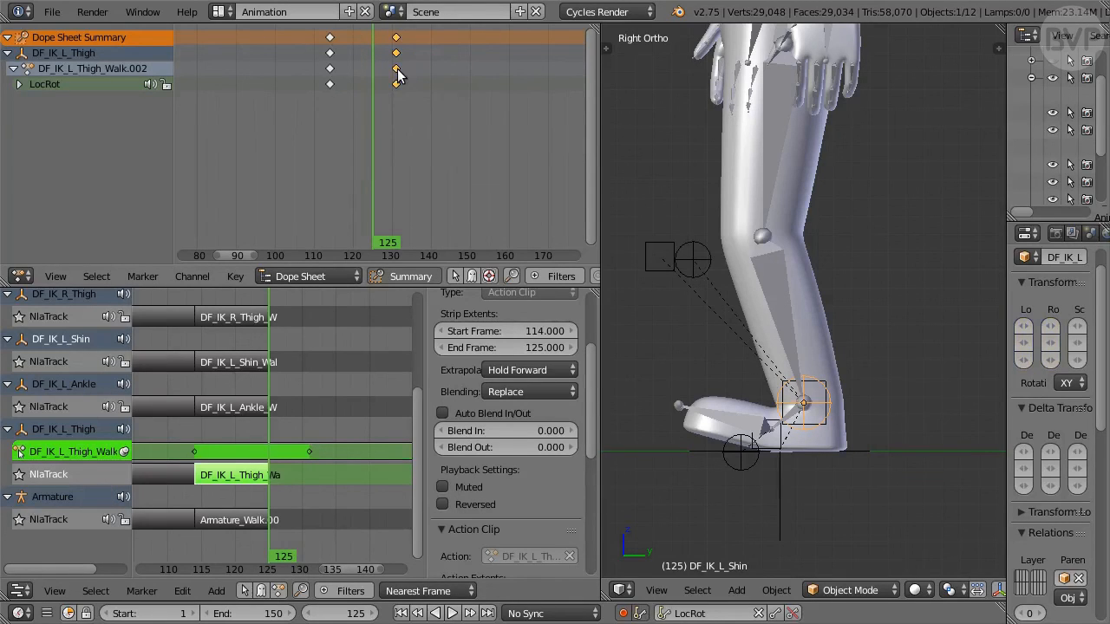
pyautogui.hotkey('shift', 's')
pyautogui.click(437, 111)
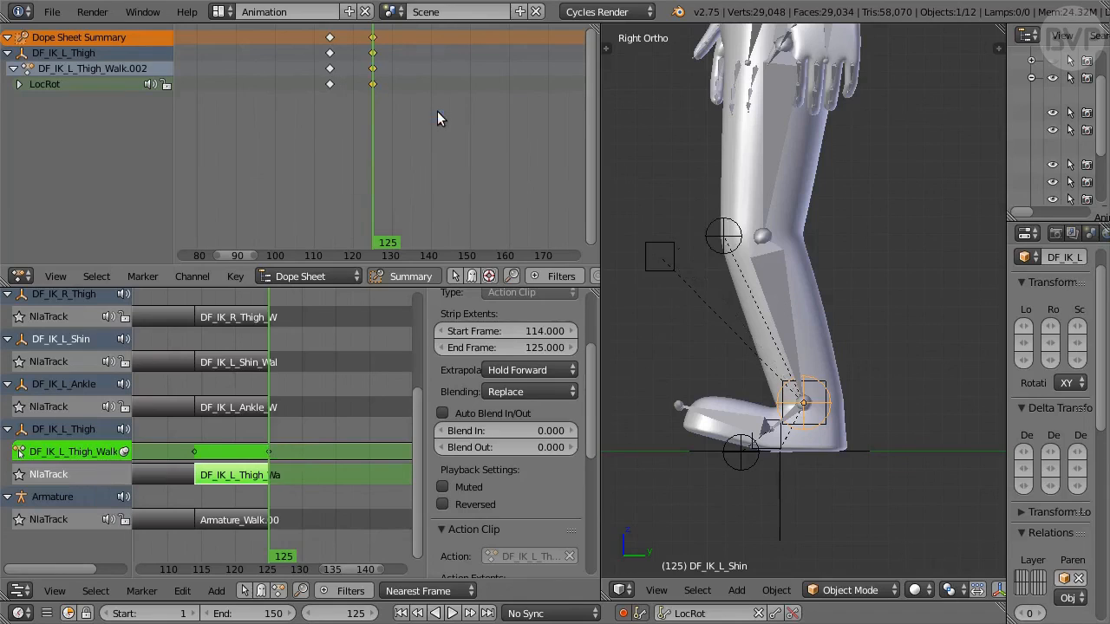
pyautogui.click(89, 51)
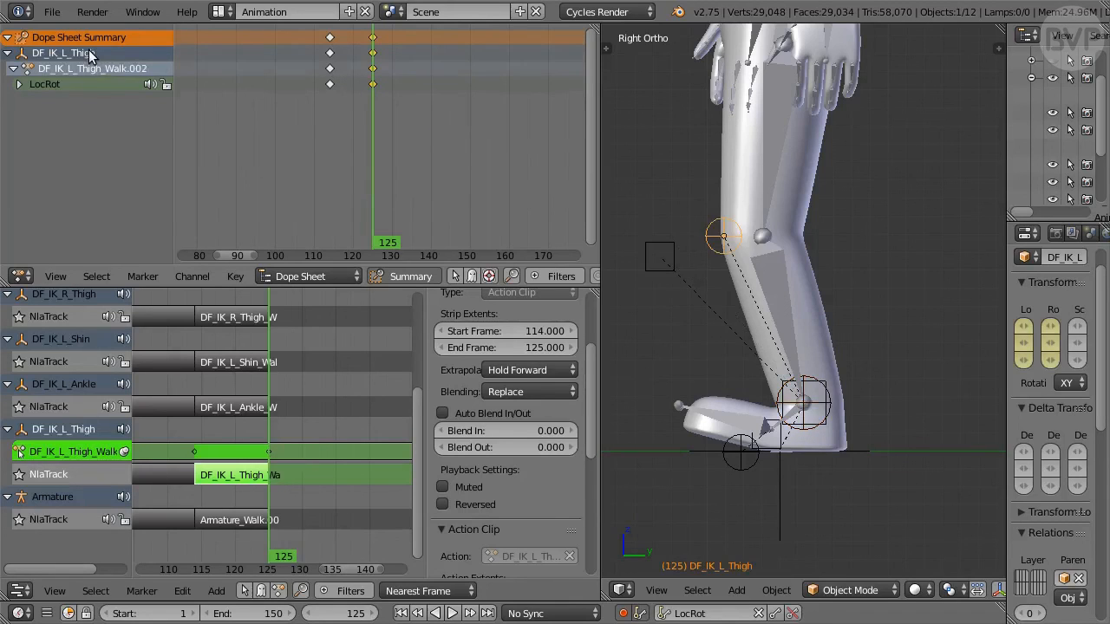
pyautogui.press('g')
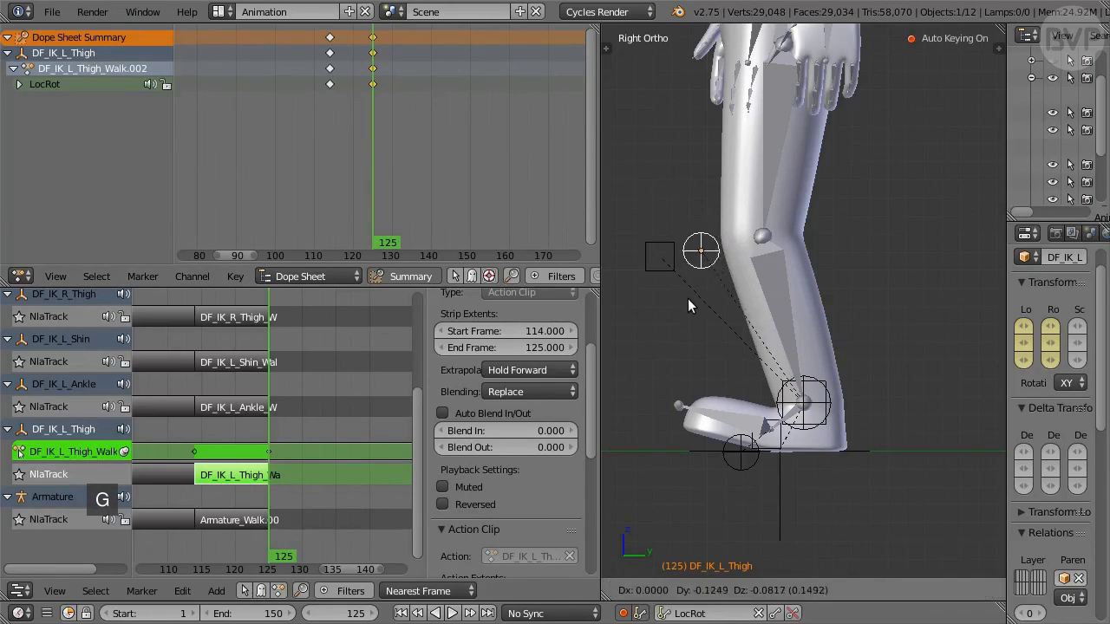
pyautogui.click(673, 303)
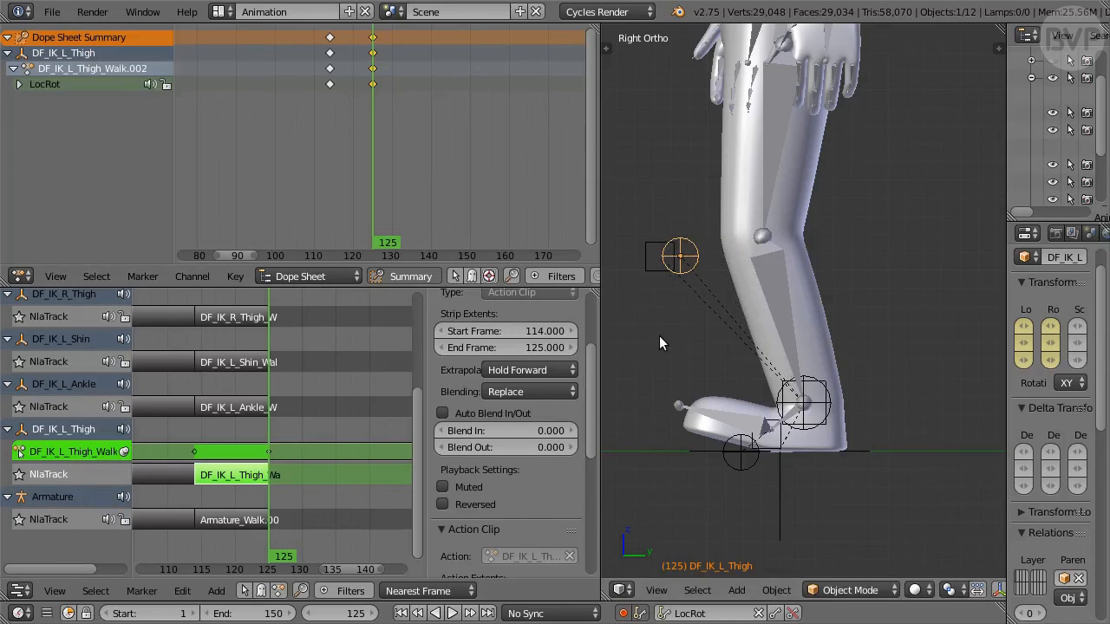
# Enter tweak mode on the last Armature strip, go to frame 121 and expand the Armature_Walk.002 bone channels in a maximized Dope Sheet
pyautogui.click(243, 521)
pyautogui.press('Tab')
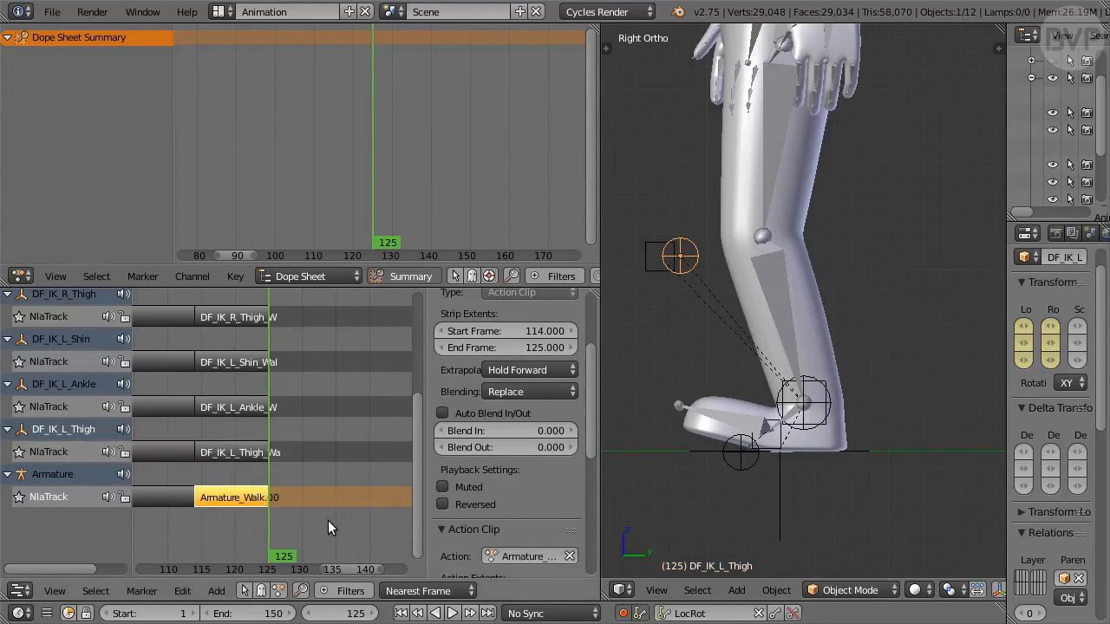
pyautogui.press('Tab')
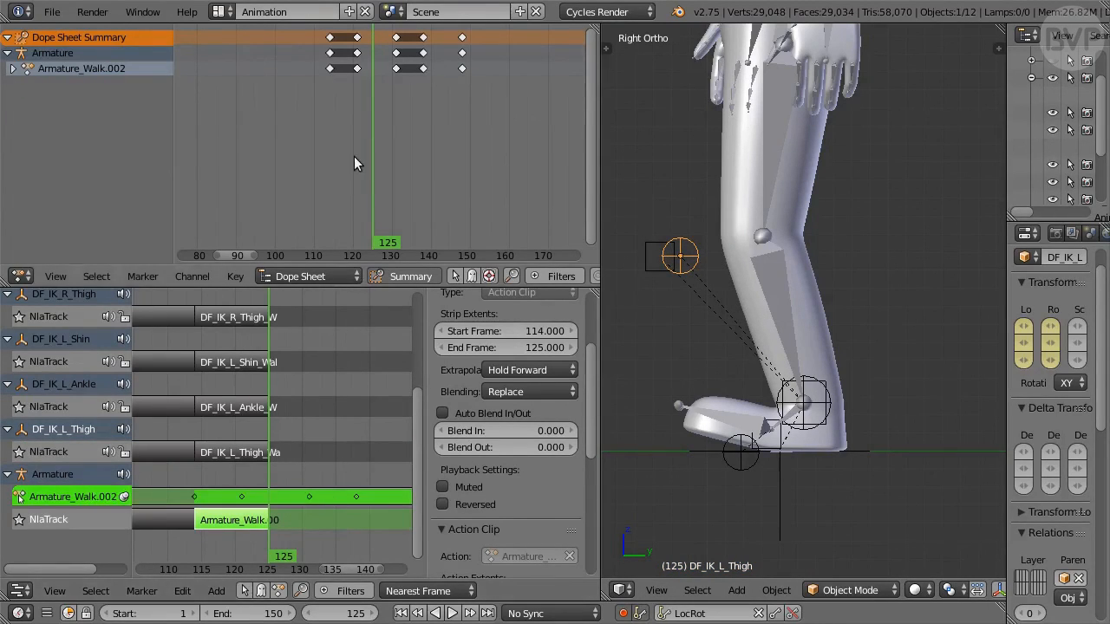
pyautogui.click(357, 90)
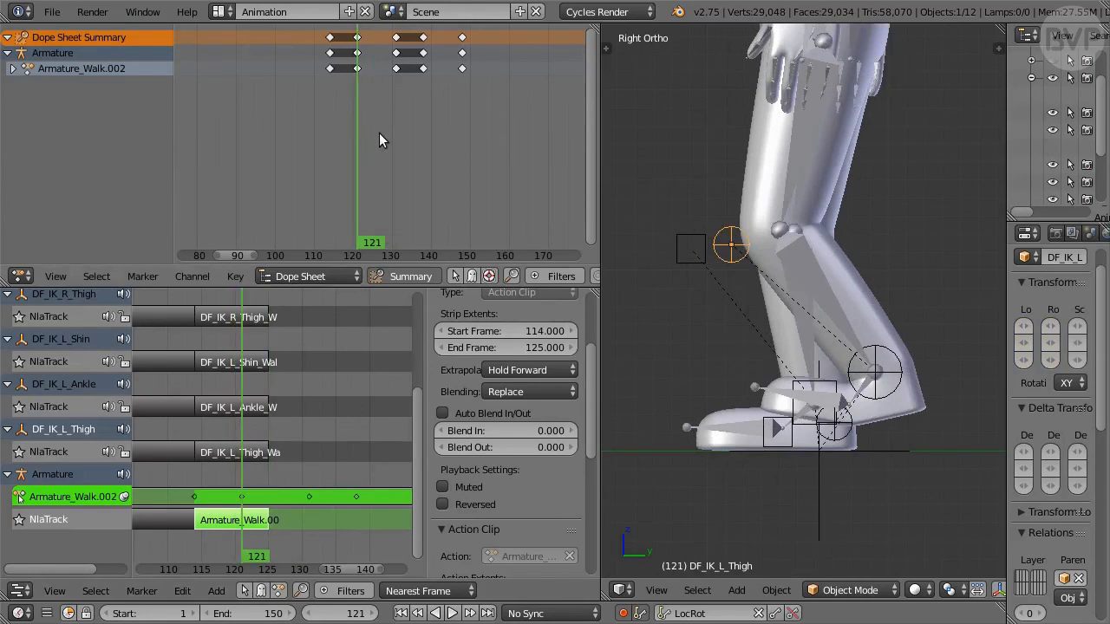
pyautogui.hotkey('ctrl', 'Up')
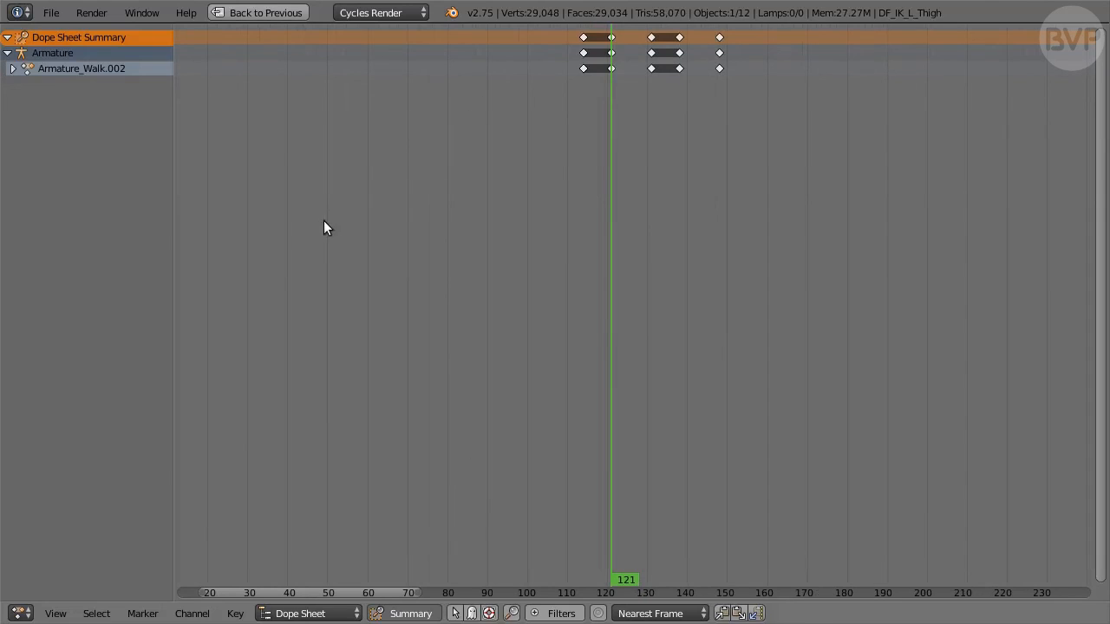
pyautogui.moveTo(337, 225); pyautogui.dragTo(485, 241, button='middle')
pyautogui.scroll(3, 485, 233)
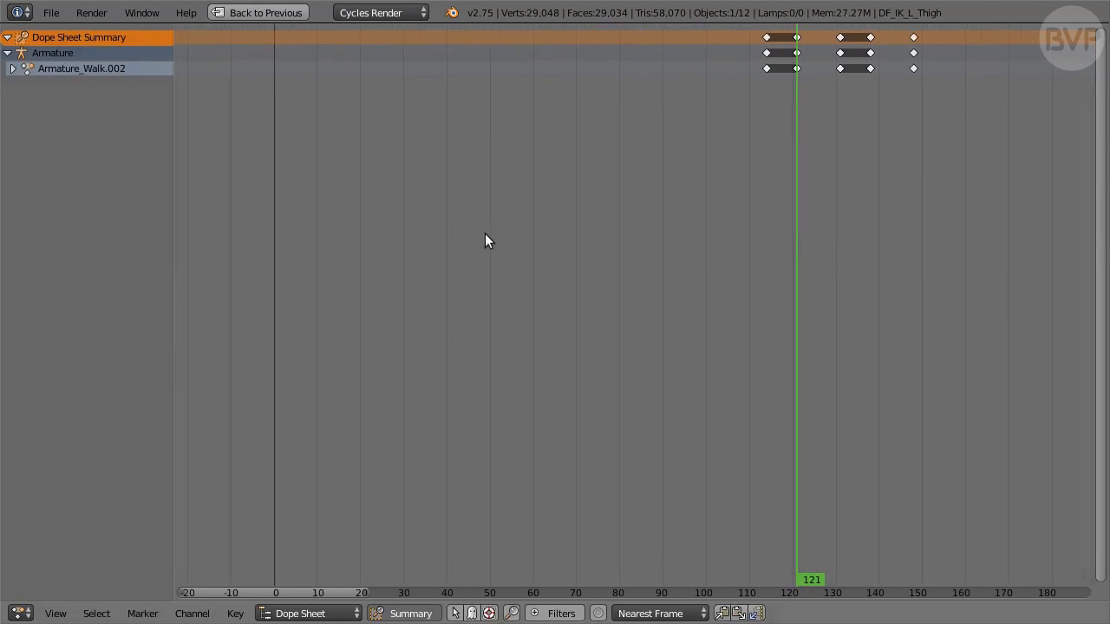
pyautogui.click(13, 69)
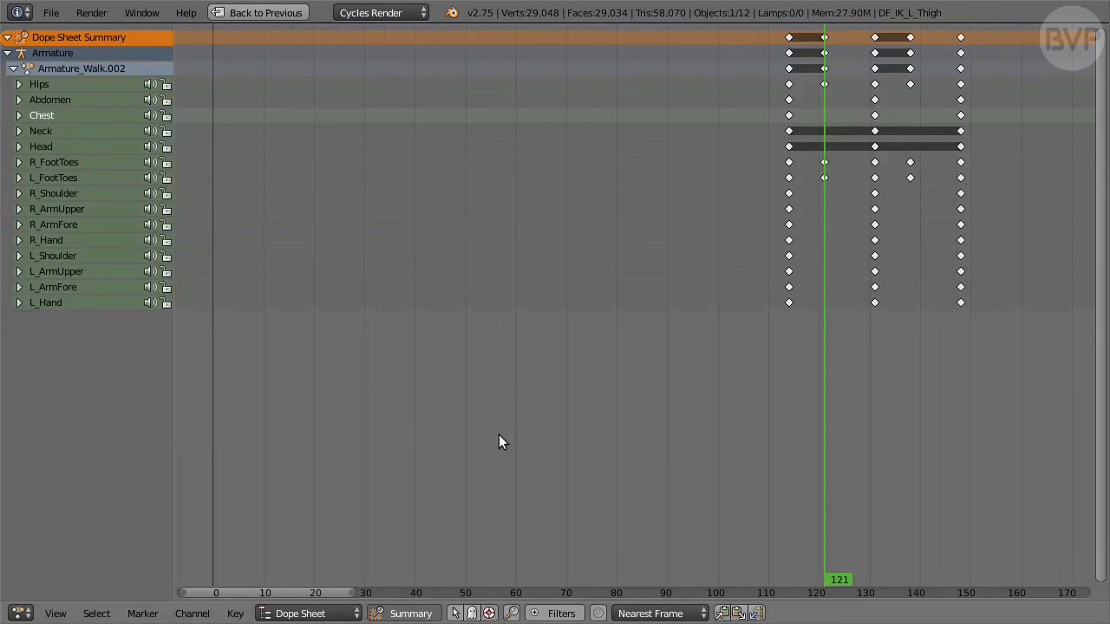
# Insert keyframes on all armature channels and move them to frame 121
pyautogui.press('i')
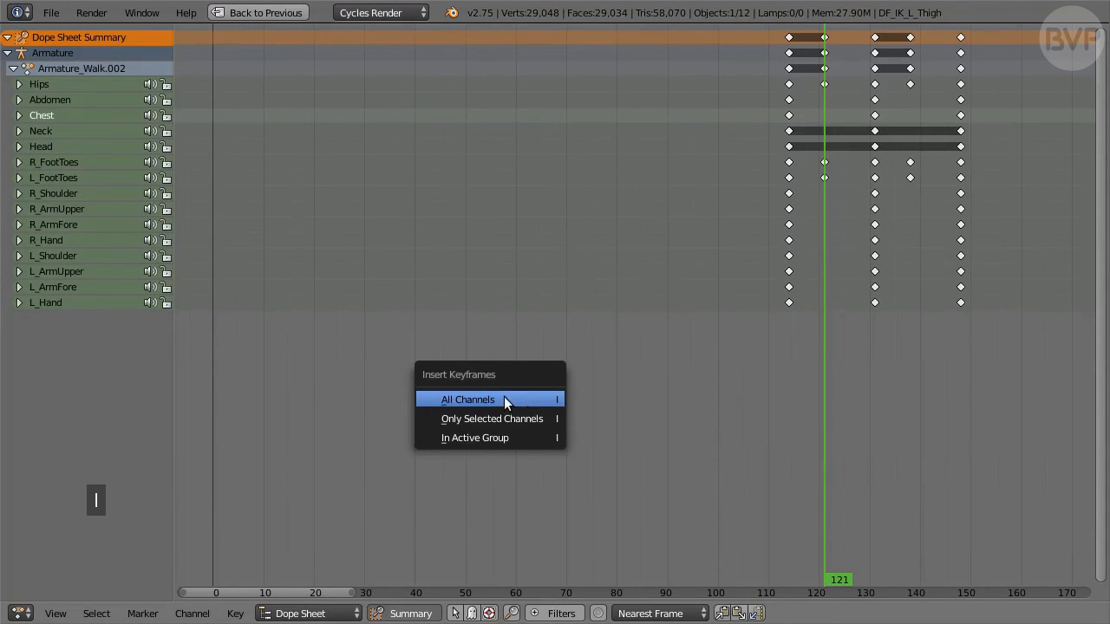
pyautogui.click(506, 400)
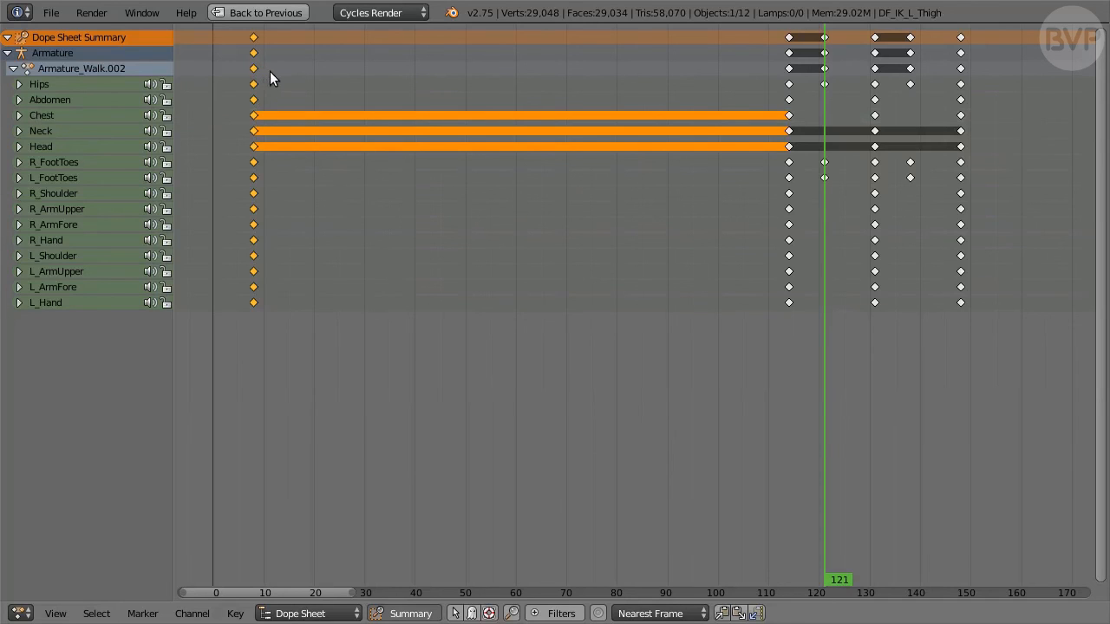
pyautogui.press('g')
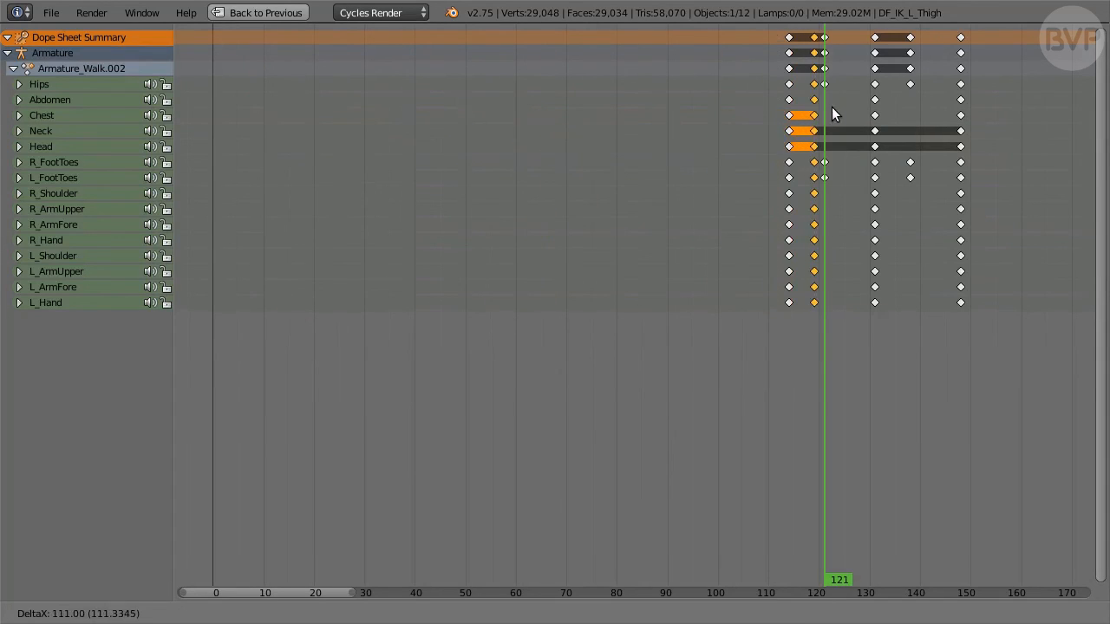
pyautogui.click(841, 106)
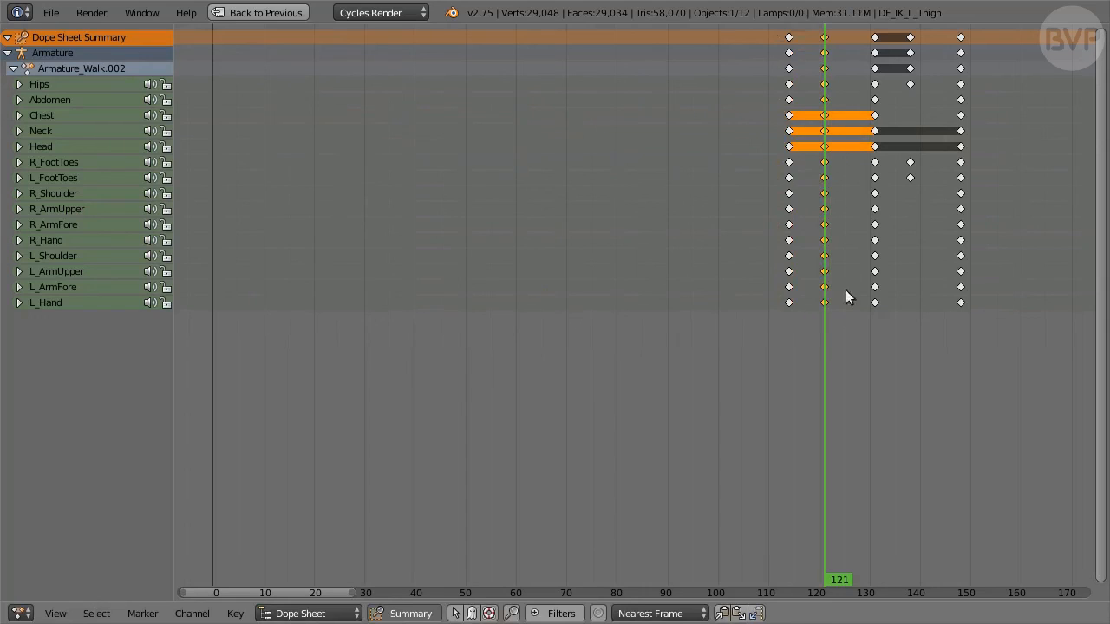
# Delete all armature keyframes after frame 121
pyautogui.click(875, 70)
pyautogui.keyDown('shift'); pyautogui.click(961, 69); pyautogui.keyUp('shift')
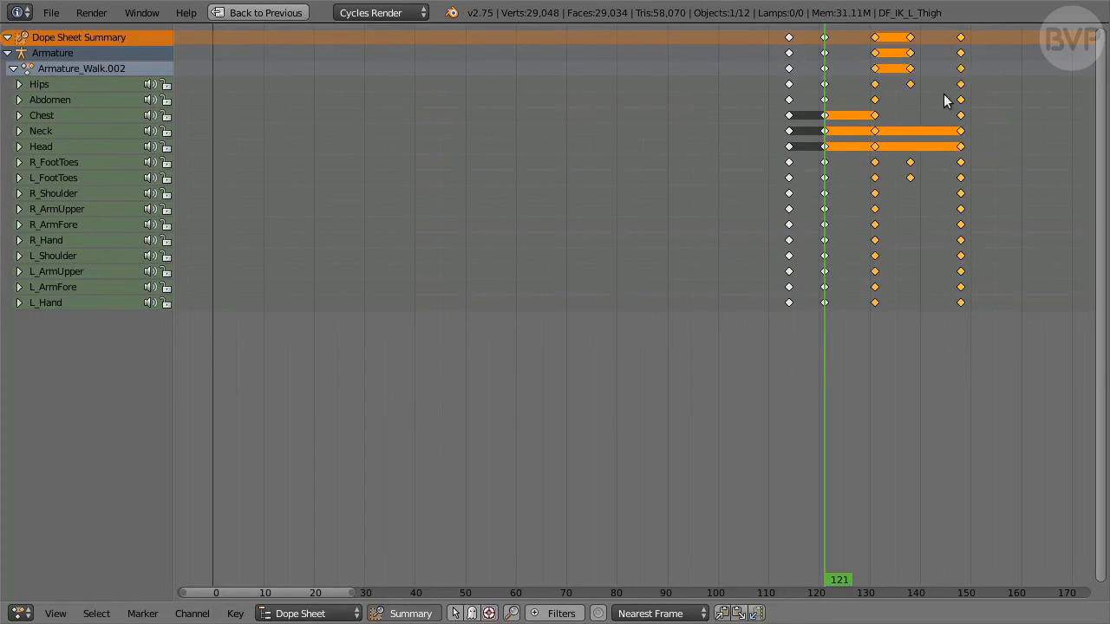
pyautogui.press('x')
pyautogui.click(908, 127)
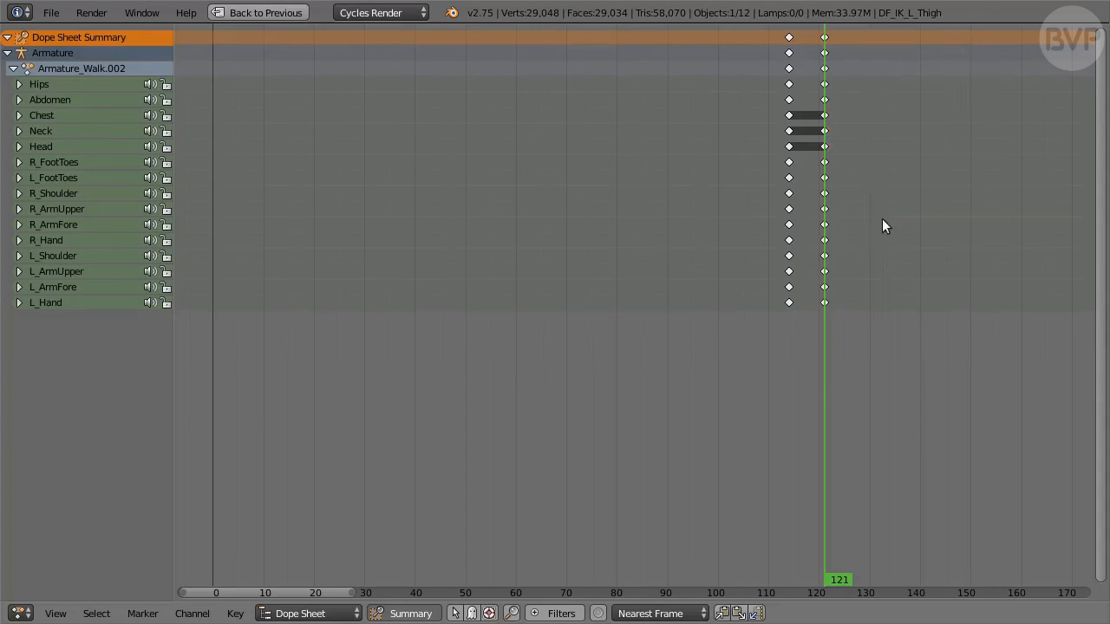
# Snap the armature's keyframes at frame 121 to frame 125
pyautogui.press('Right')
pyautogui.press('Right')
pyautogui.press('Right')
pyautogui.press('Right')
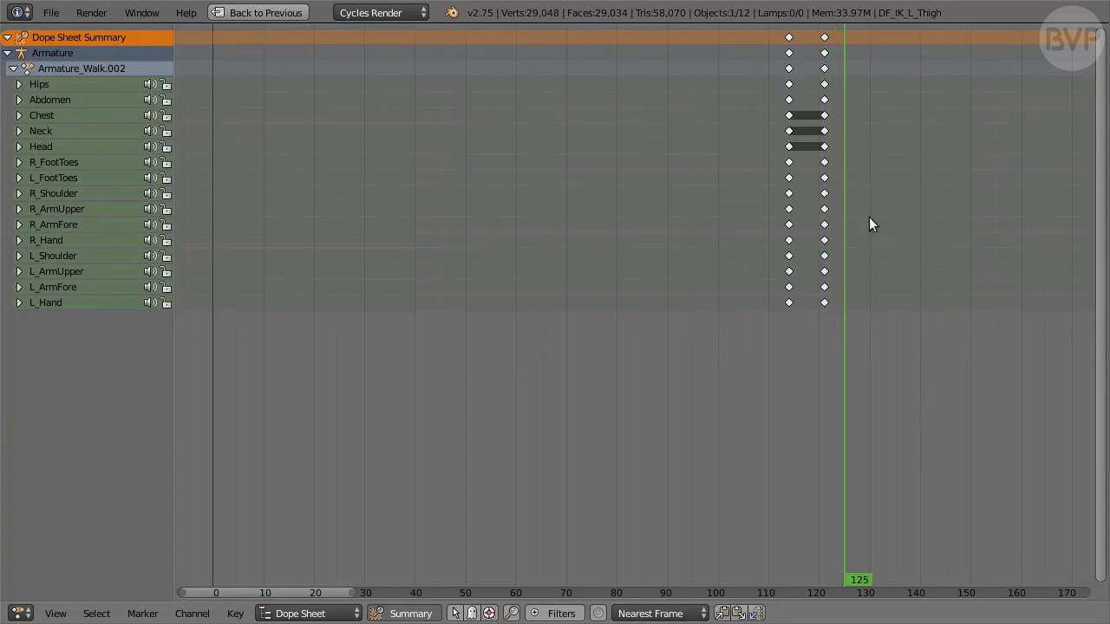
pyautogui.keyDown('alt'); pyautogui.click(825, 69); pyautogui.keyUp('alt')
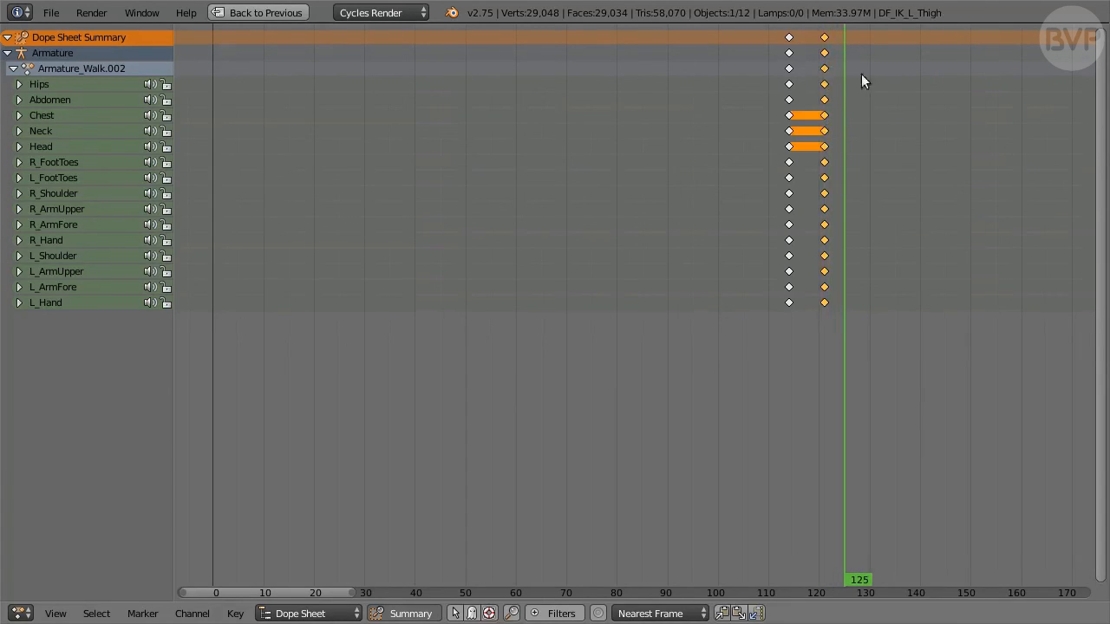
pyautogui.hotkey('shift', 's')
pyautogui.click(884, 87)
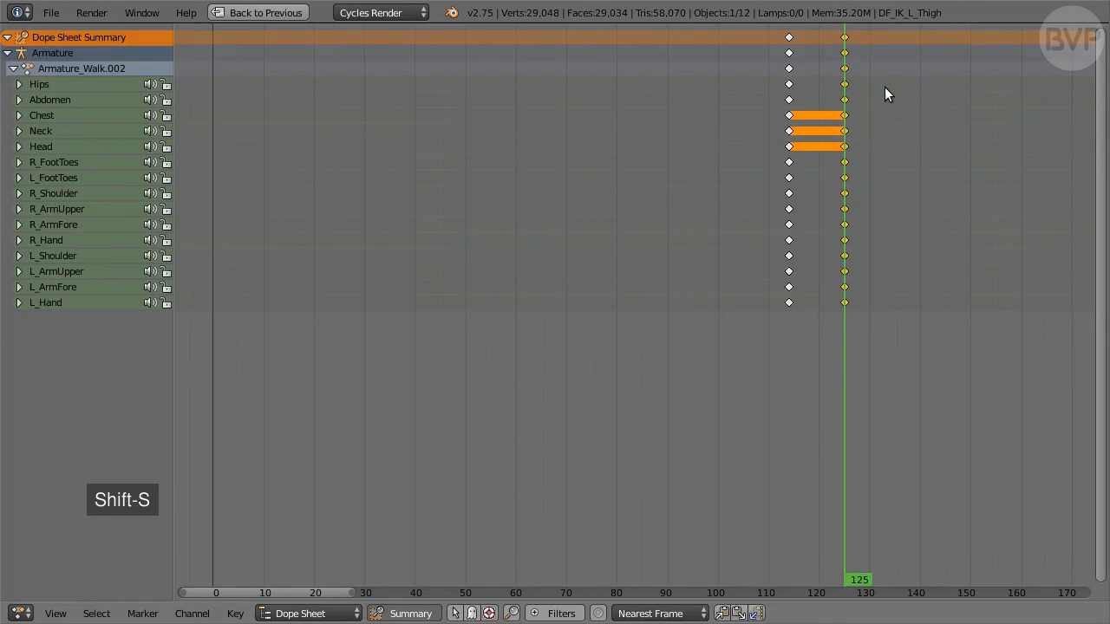
# Restore the full layout and rotate the L_FootToes bone down by about 20° so the left foot lies flat at frame 125
pyautogui.hotkey('ctrl', 'Down')
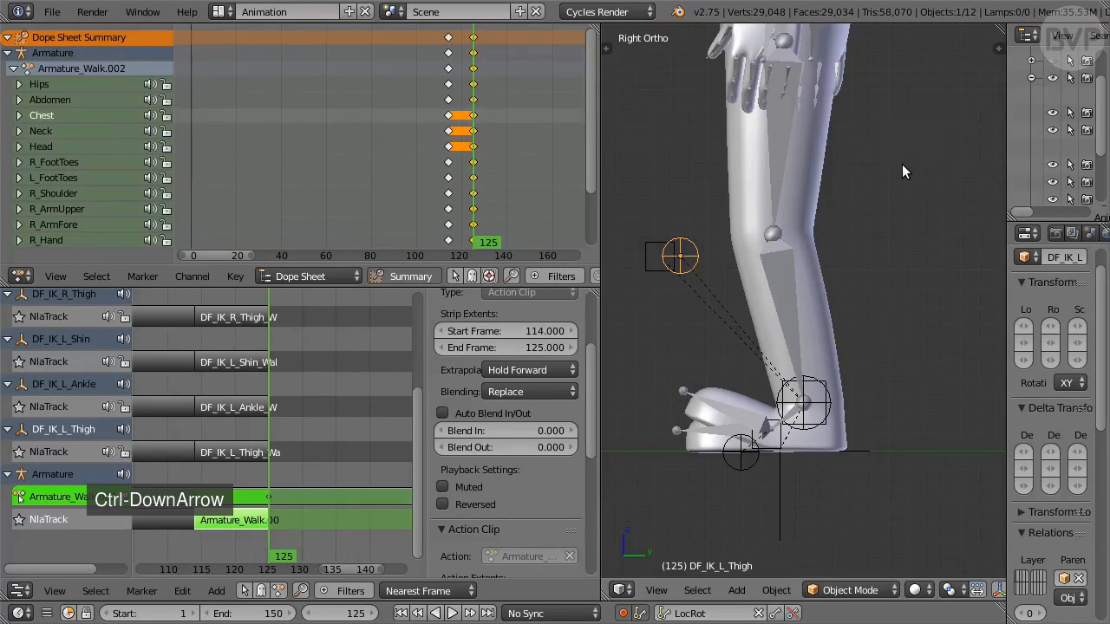
pyautogui.rightClick(710, 405)
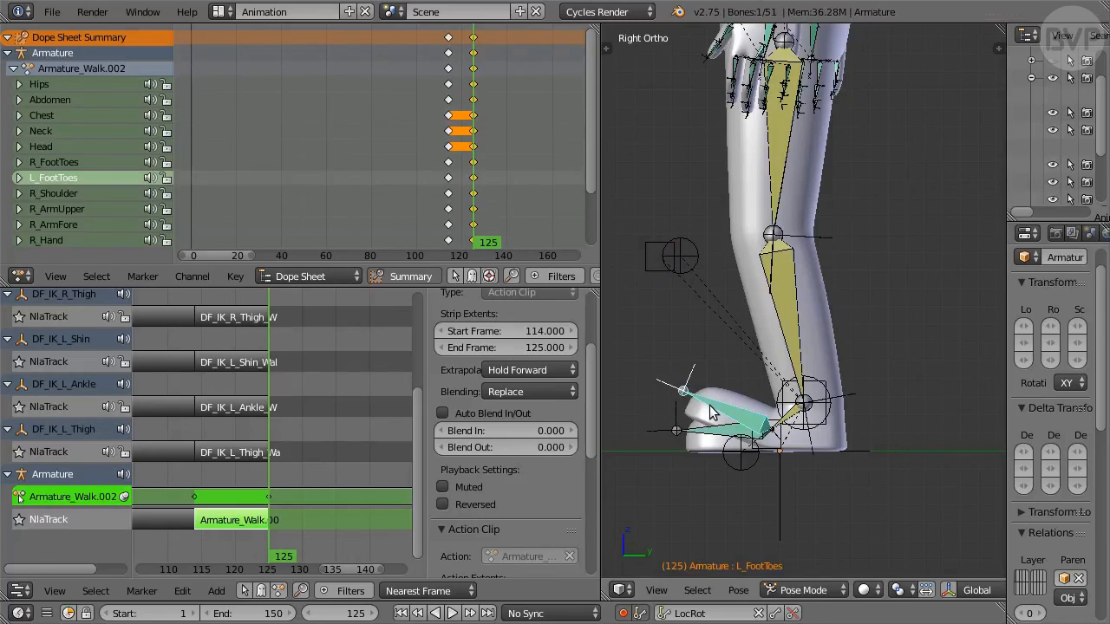
pyautogui.press('r')
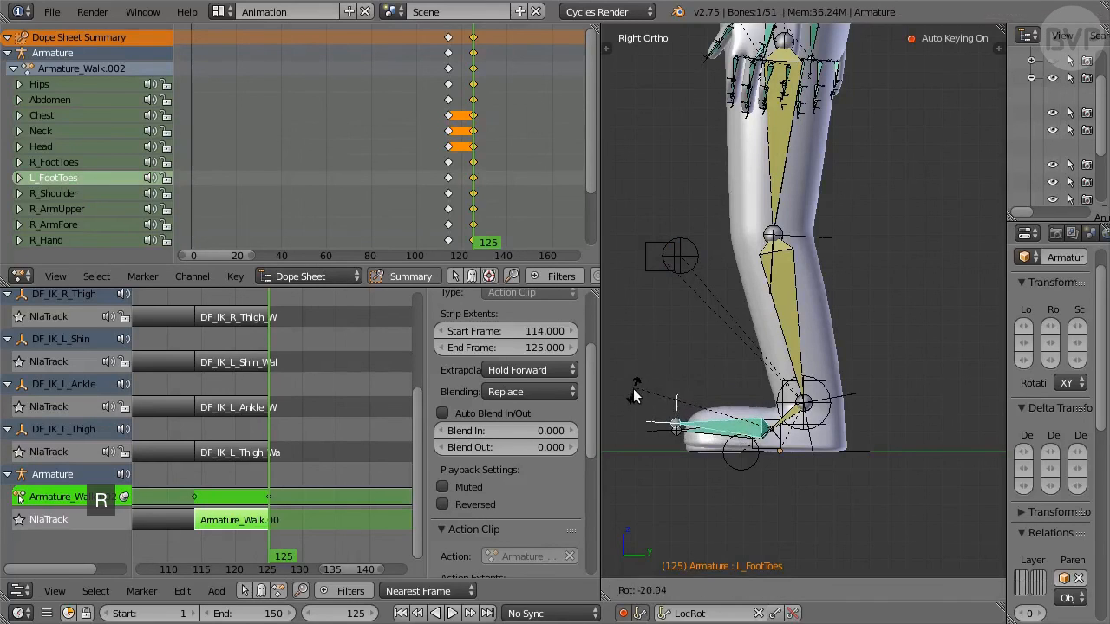
pyautogui.click(646, 364)
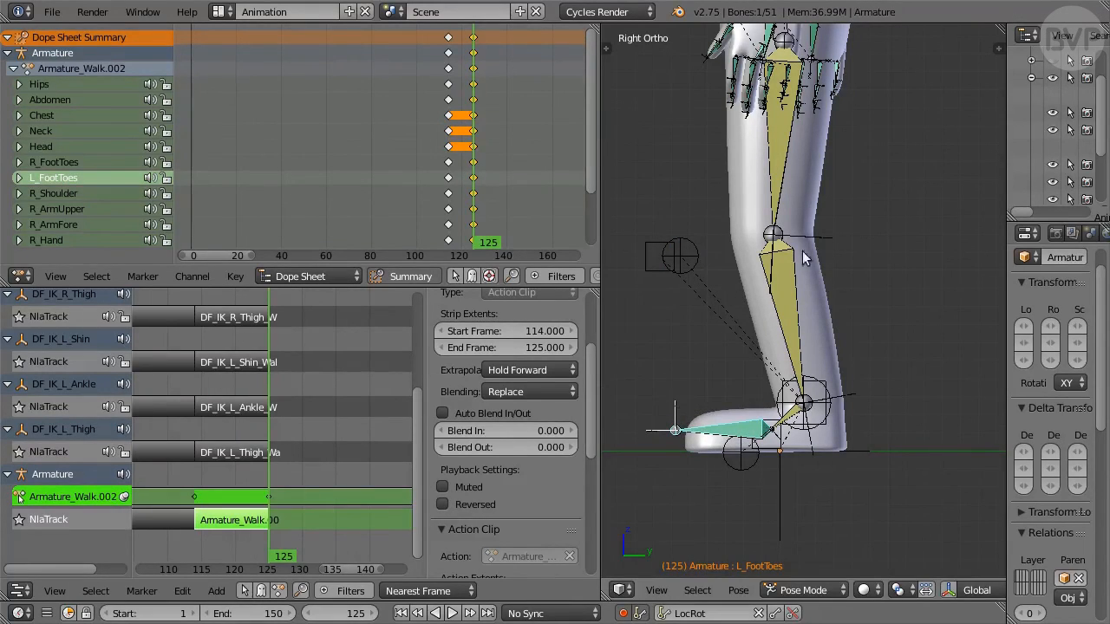
# Rotate the Chest bone slightly to straighten the upper body at frame 125, and leave the Armature strip's tweak mode
pyautogui.scroll(-3, 802, 252)
pyautogui.keyDown('shift'); pyautogui.moveTo(854, 288); pyautogui.dragTo(850, 434, button='middle'); pyautogui.keyUp('shift')
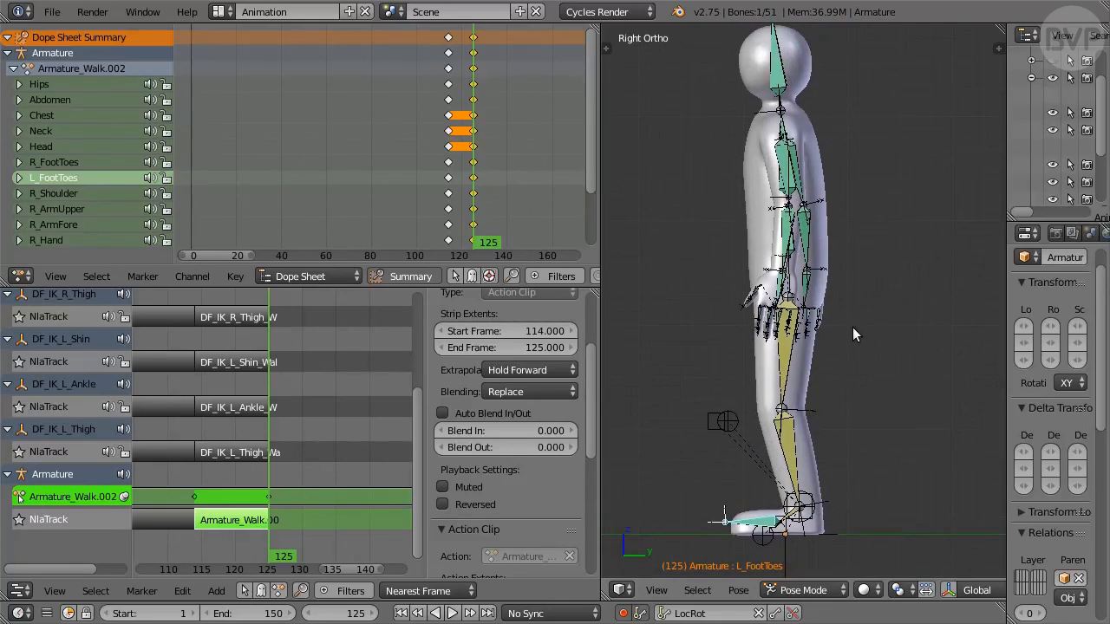
pyautogui.rightClick(795, 184)
pyautogui.press('r')
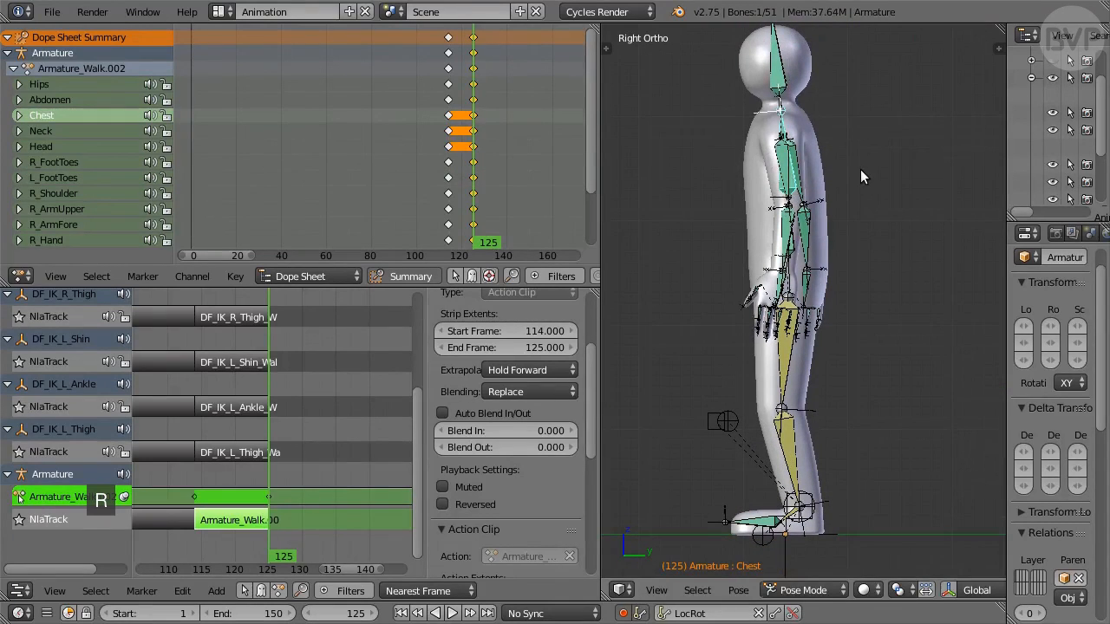
pyautogui.rightClick(862, 172)
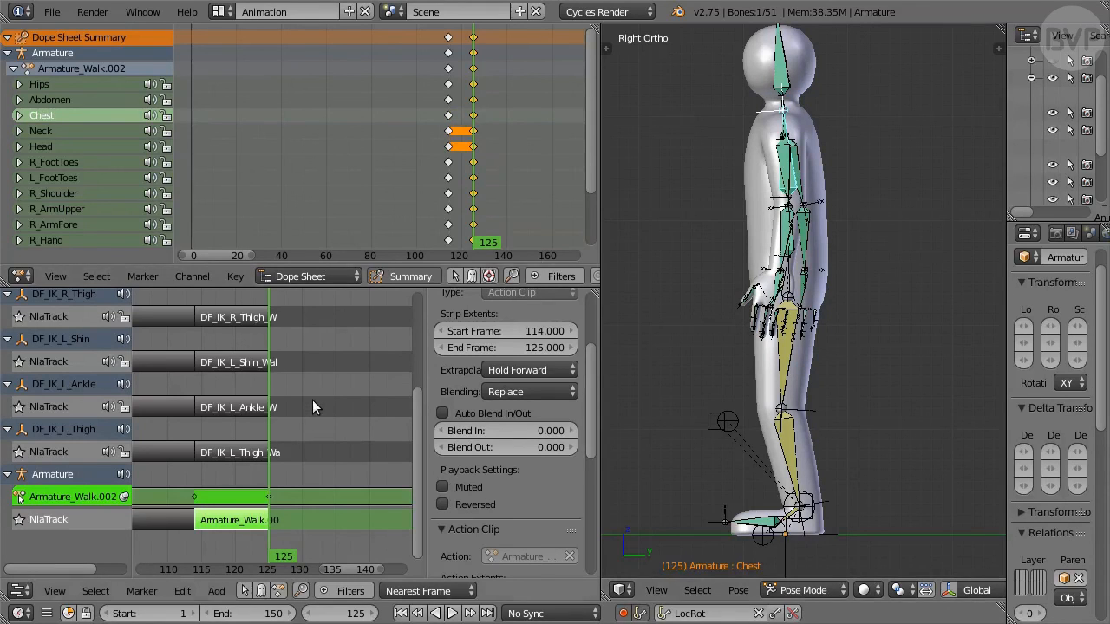
pyautogui.press('Tab')
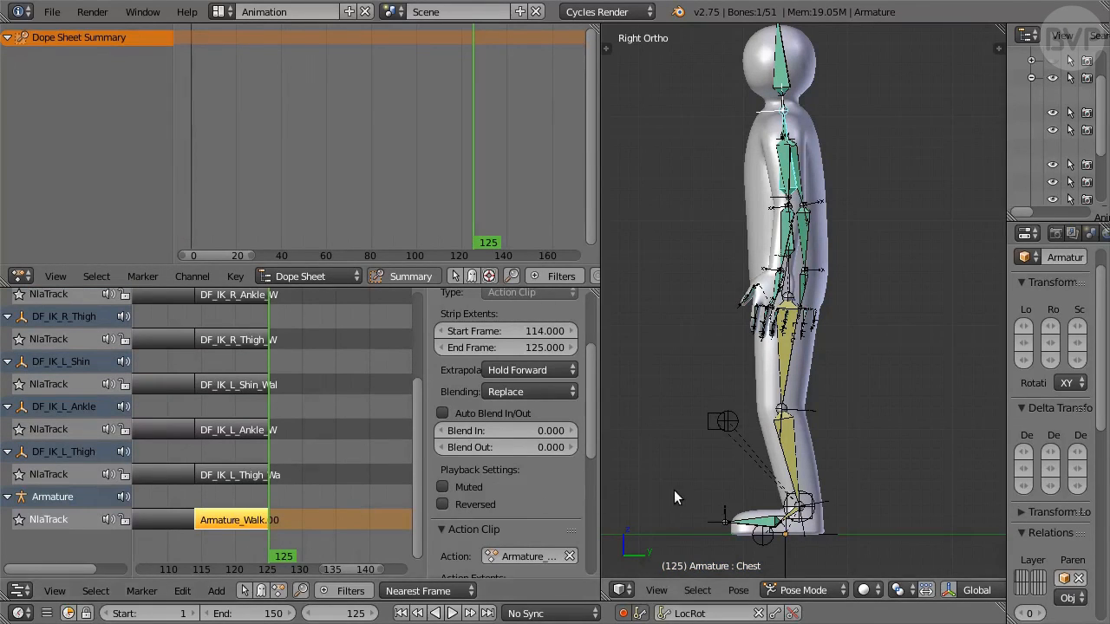
# Step back and forth through frames 112 to 125 to check how the walk settles into the standing pose
pyautogui.press('Left')
pyautogui.press('Left')
pyautogui.press('Left')
pyautogui.press('Left')
pyautogui.press('Left')
pyautogui.press('Left')
pyautogui.press('Left')
pyautogui.press('Left')
pyautogui.press('Left')
pyautogui.press('Left')
pyautogui.press('Left')
pyautogui.press('Left')
pyautogui.press('Left')
pyautogui.press('Left')
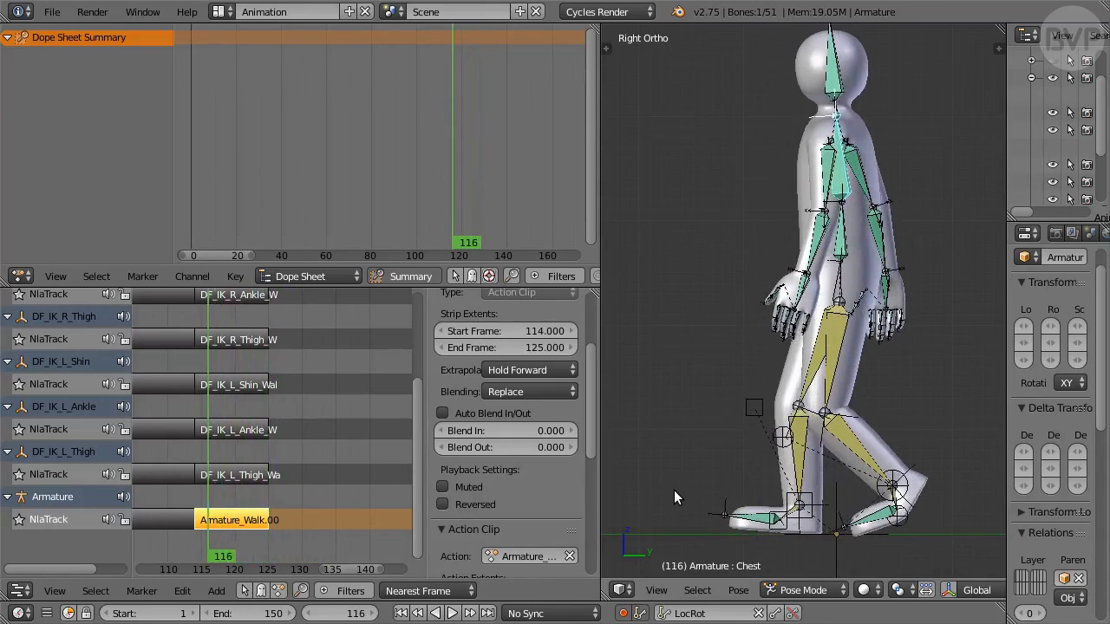
pyautogui.press('Right')
pyautogui.press('Right')
pyautogui.press('Right')
pyautogui.press('Right')
pyautogui.press('Right')
pyautogui.press('Right')
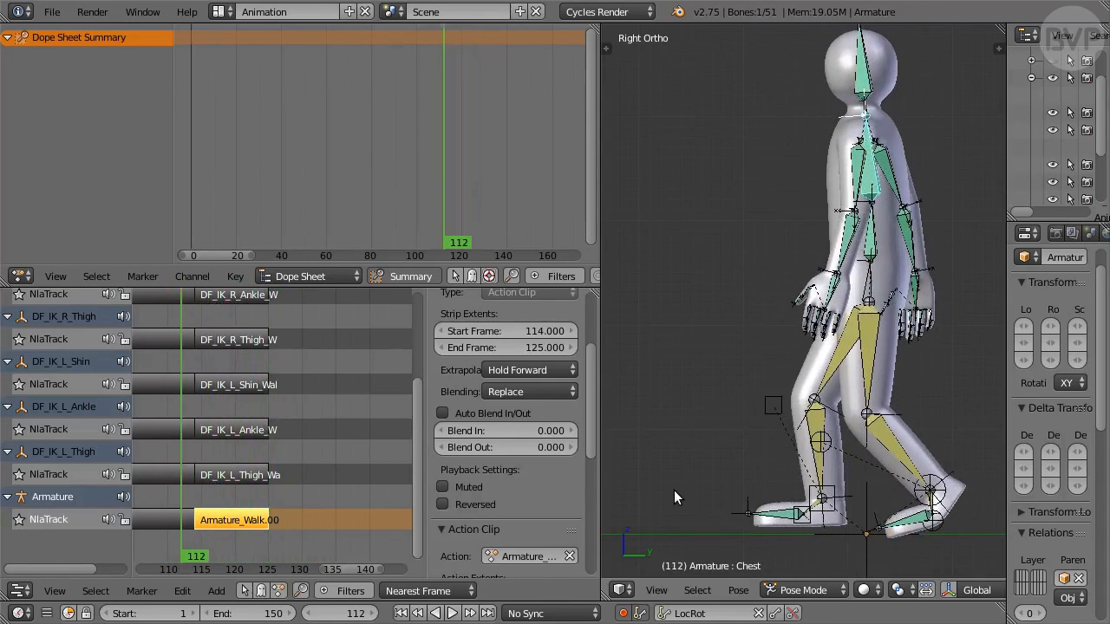
pyautogui.press('Right')
pyautogui.press('Right')
pyautogui.press('Right')
pyautogui.press('Right')
pyautogui.press('Right')
pyautogui.press('Right')
pyautogui.press('Right')
pyautogui.press('Right')
pyautogui.press('Right')
pyautogui.press('Right')
pyautogui.press('Right')
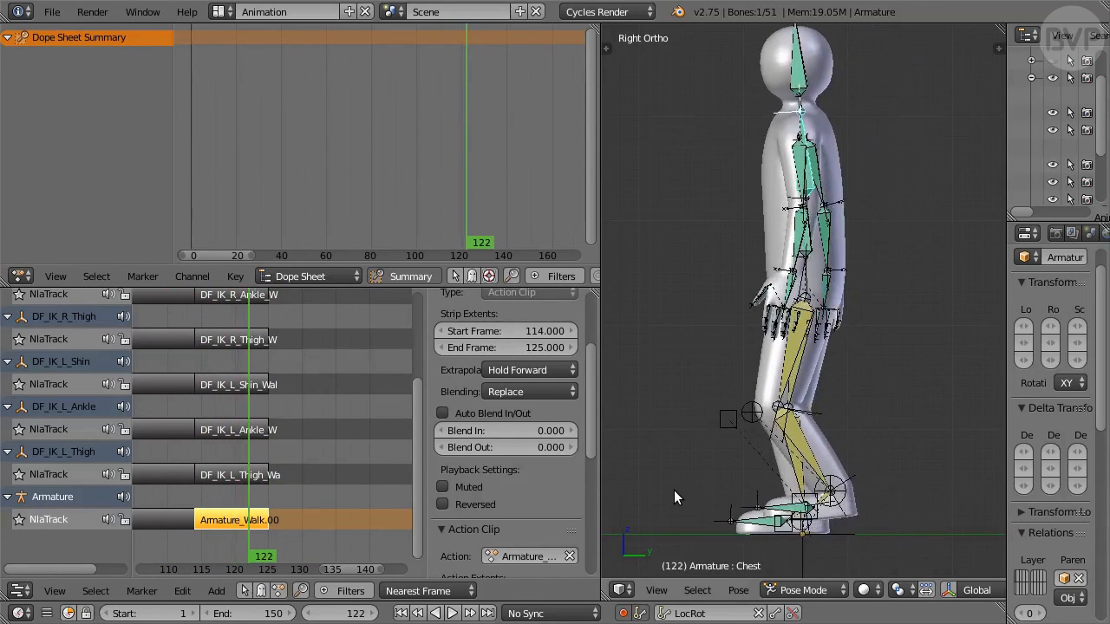
pyautogui.press('Left')
pyautogui.press('Left')
pyautogui.press('Left')
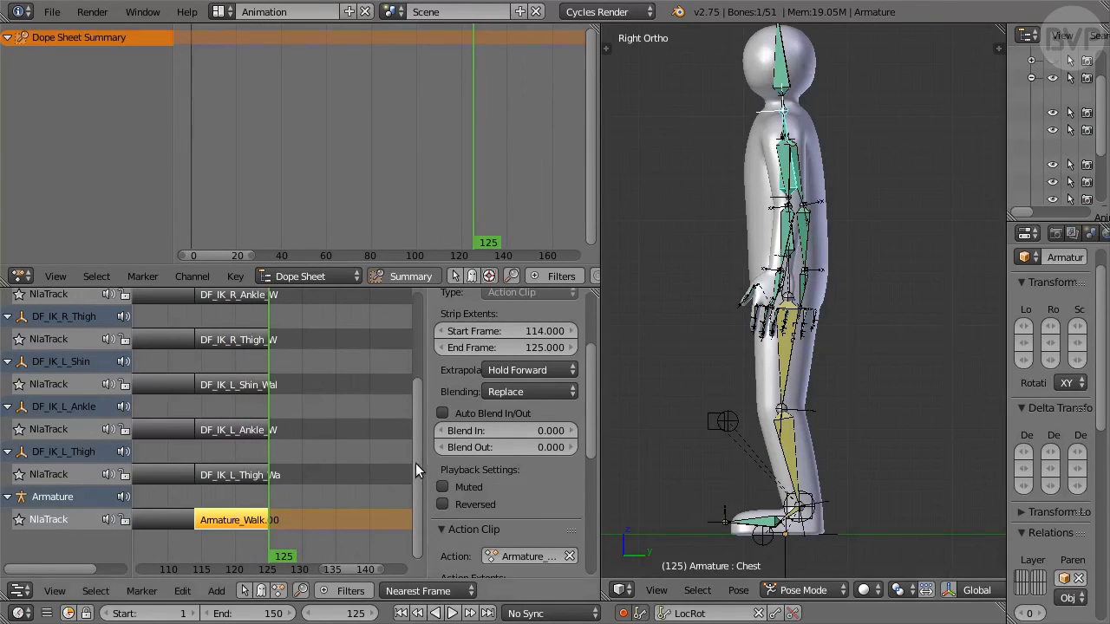
# Enter tweak mode on the last DF_IK_R_Shin strip and frame its Y Location curve in the Graph Editor
pyautogui.moveTo(415, 463); pyautogui.dragTo(425, 373)
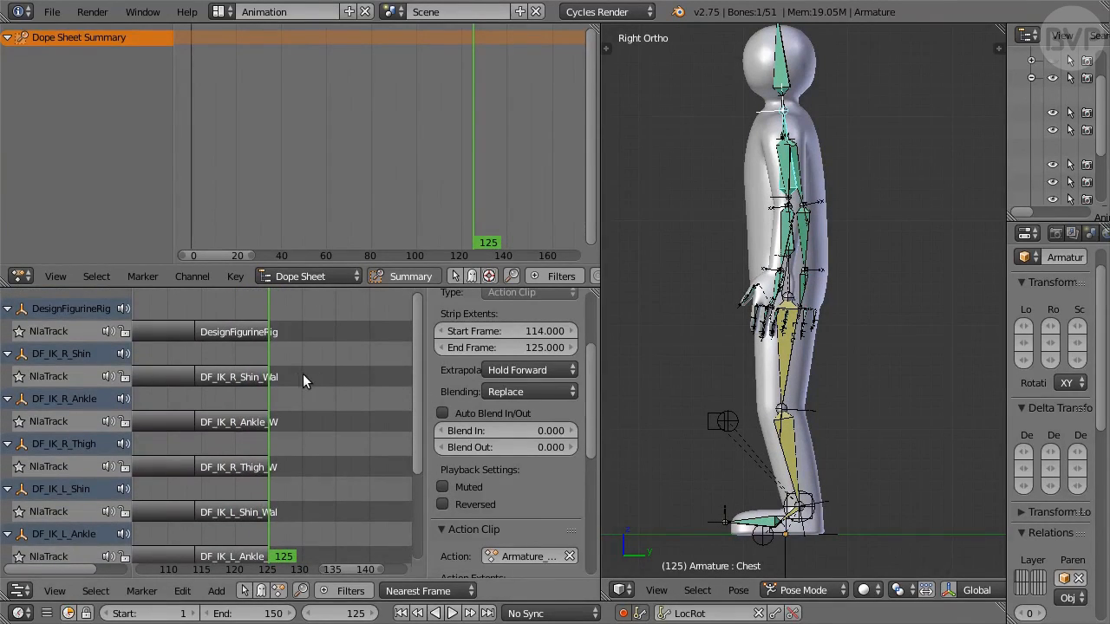
pyautogui.click(242, 379)
pyautogui.press('Tab')
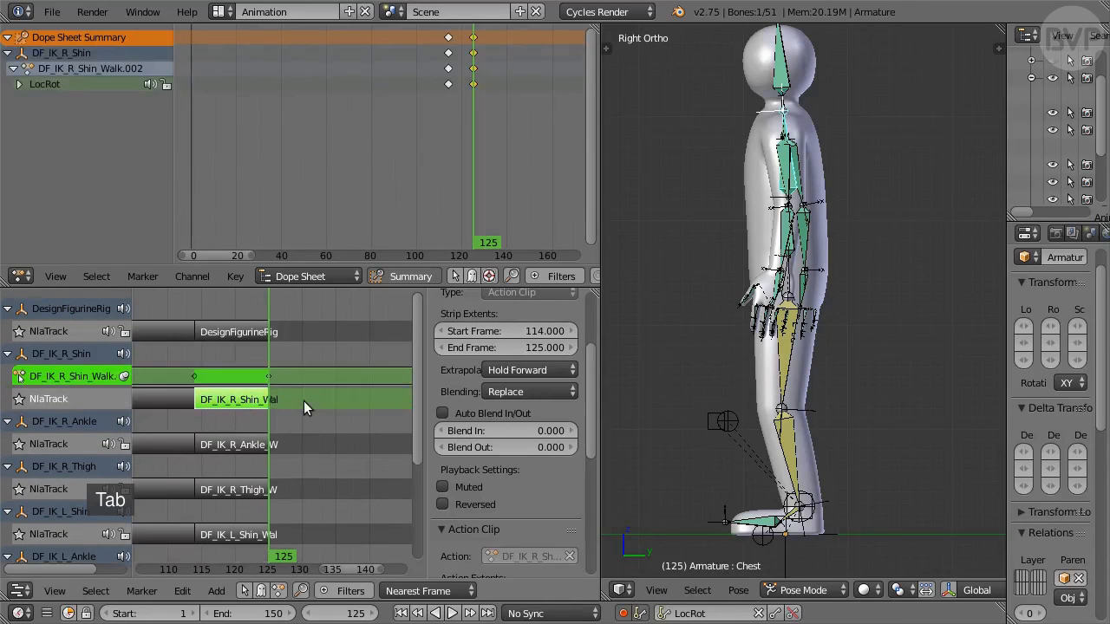
pyautogui.click(57, 53)
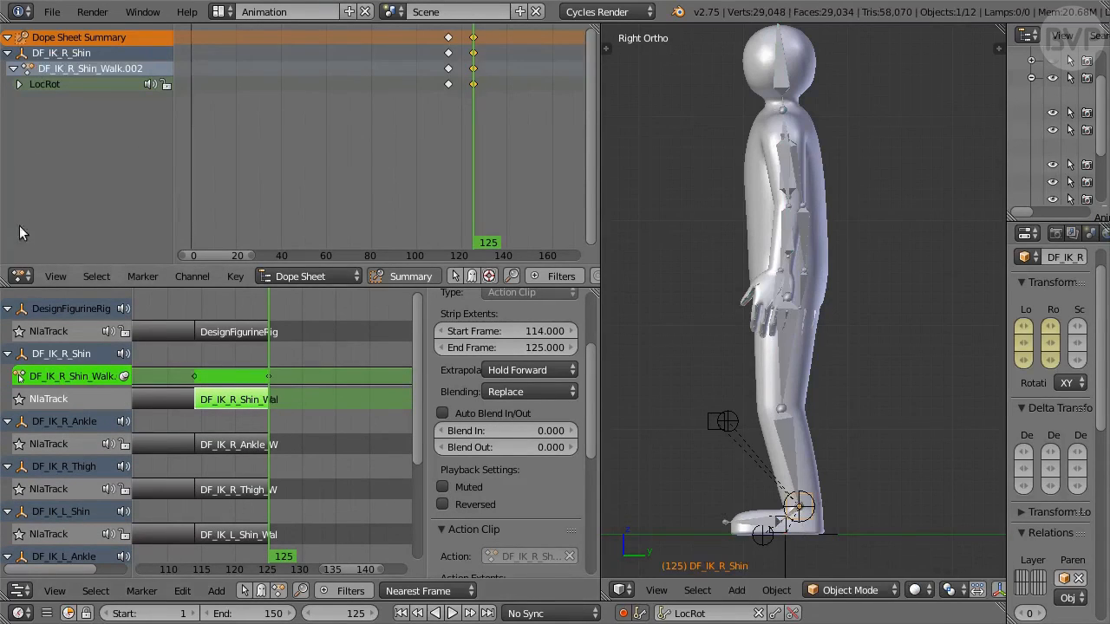
pyautogui.click(21, 276)
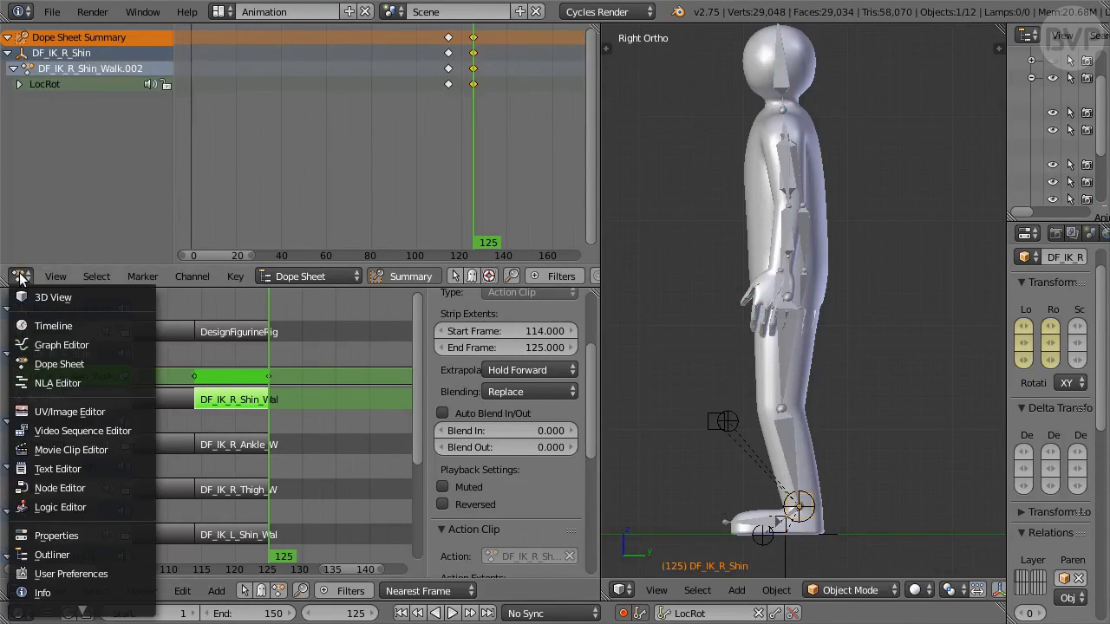
pyautogui.click(83, 346)
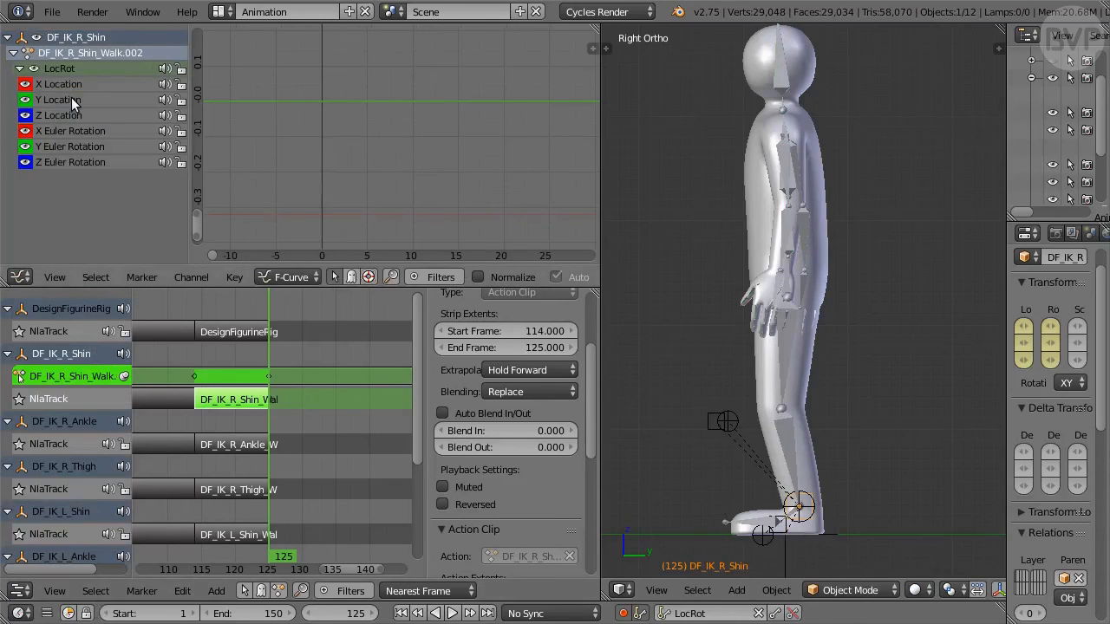
pyautogui.press('KP_Decimal')
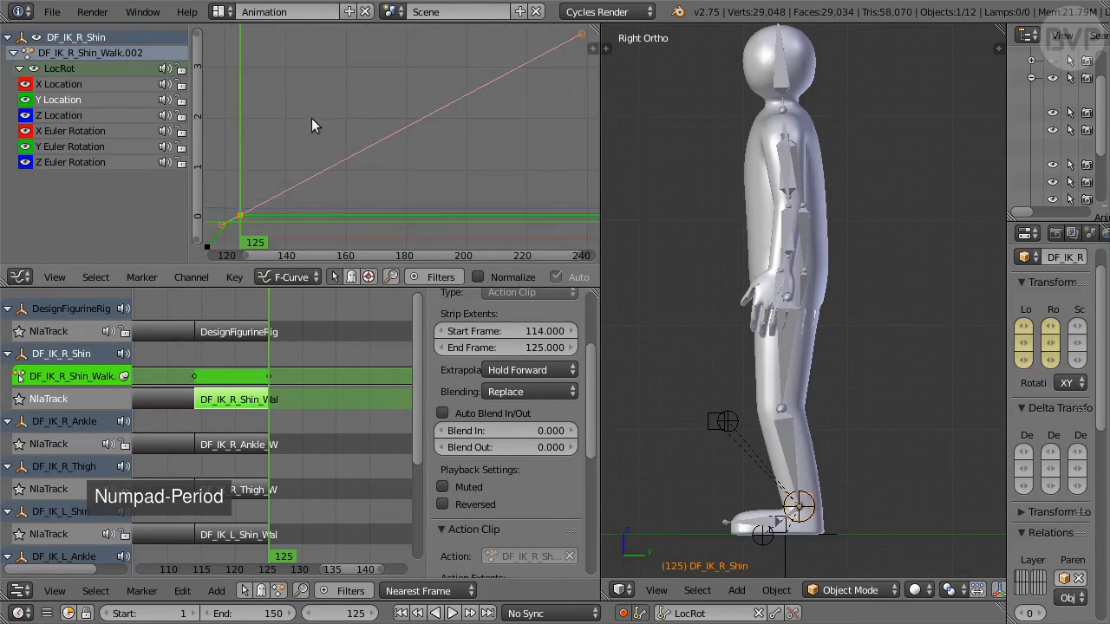
pyautogui.scroll(-1, 317, 117)
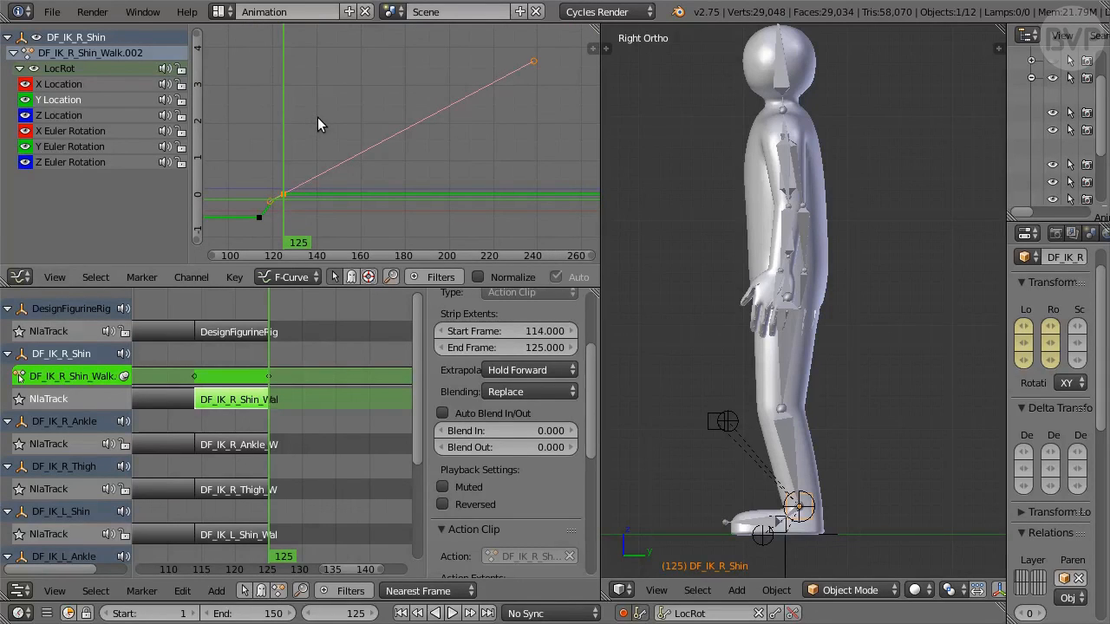
# Set the frame 125 keyframe's handles on the Y Location curve to Free and shorten its overlong outgoing handle
pyautogui.press('v')
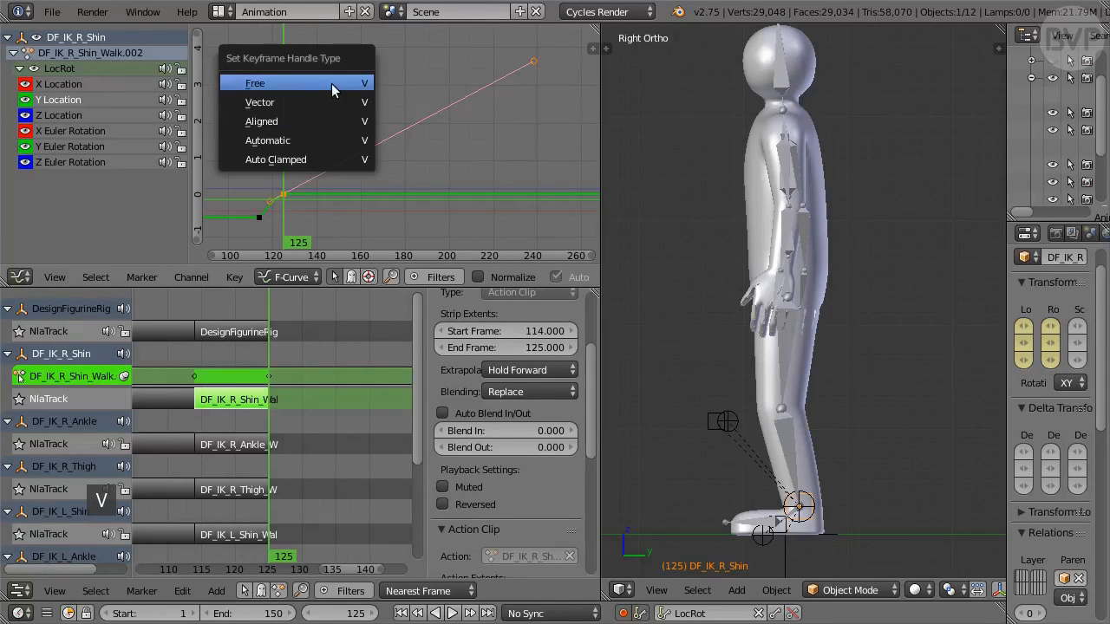
pyautogui.click(343, 84)
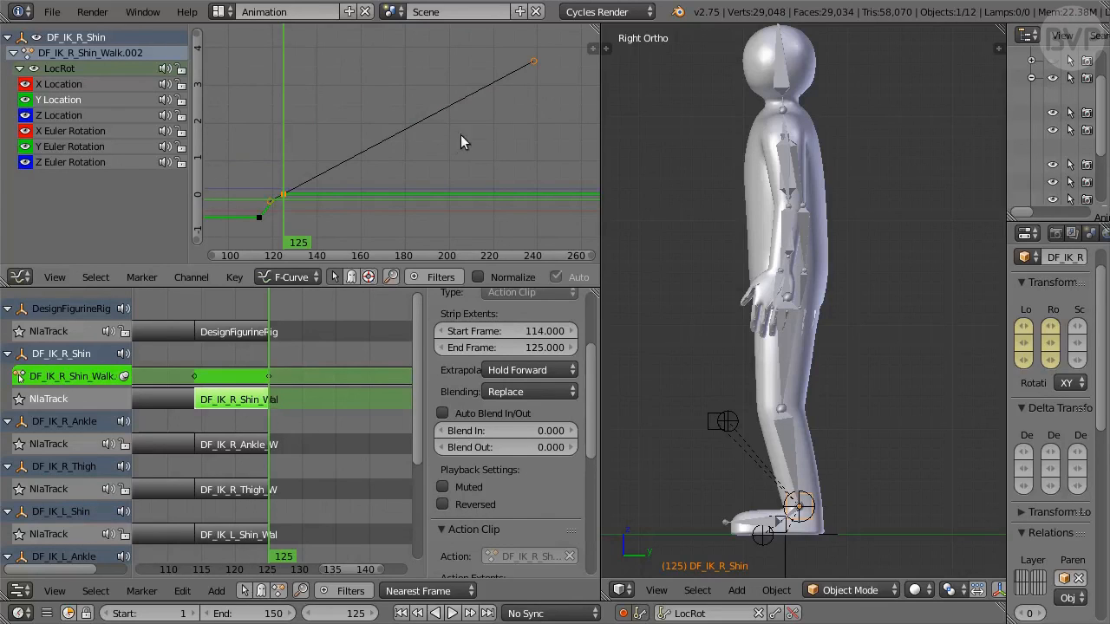
pyautogui.press('g')
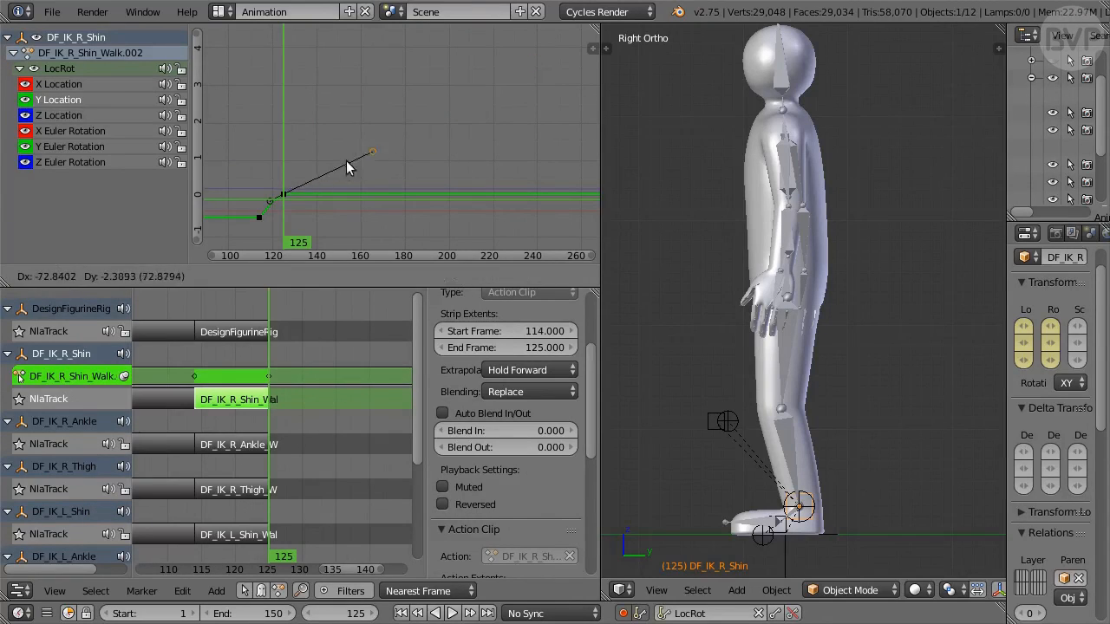
pyautogui.click(297, 187)
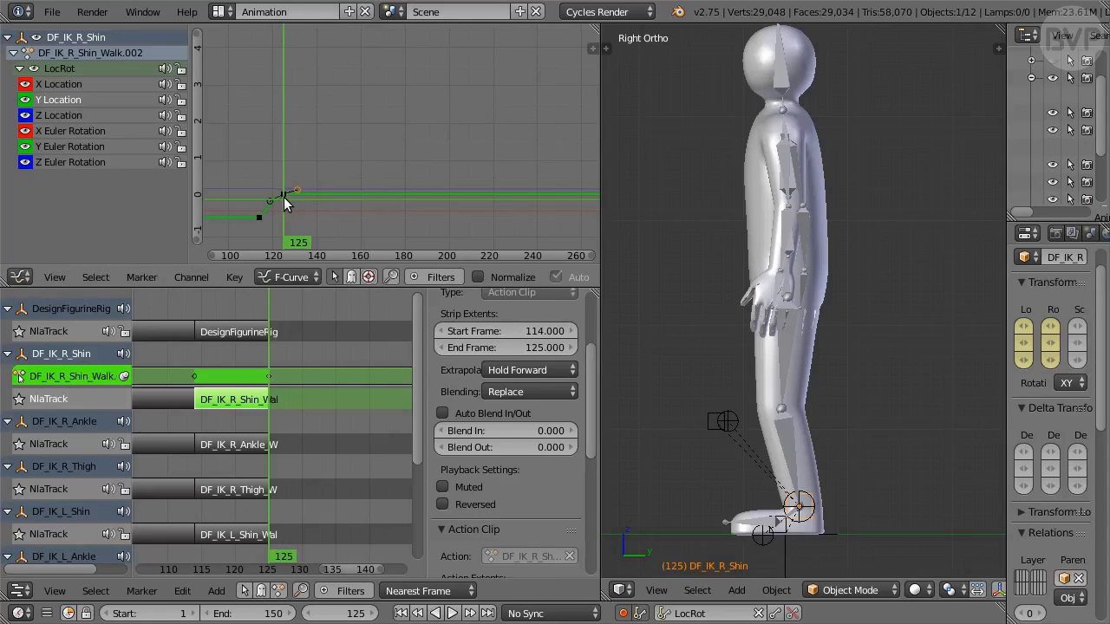
# Move the incoming handle of the frame 125 keyframe closer to its key to straighten the ramp, and select the frame 114 keyframe
pyautogui.scroll(1, 284, 197)
pyautogui.moveTo(251, 191); pyautogui.dragTo(430, 115, button='middle')
pyautogui.scroll(4, 439, 164)
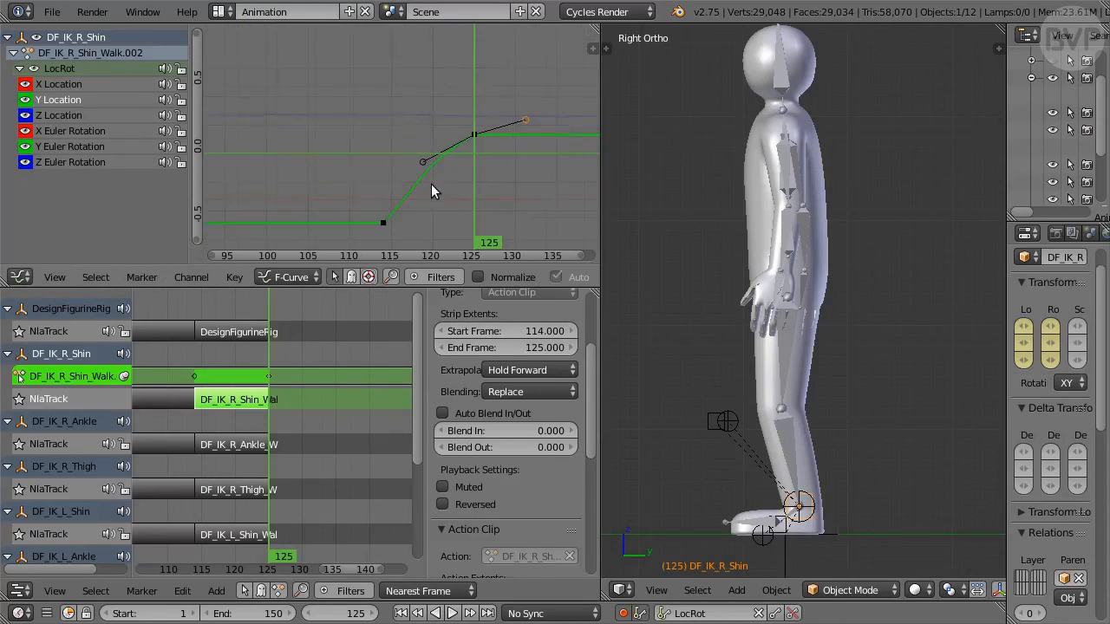
pyautogui.moveTo(431, 184); pyautogui.dragTo(454, 131, button='middle')
pyautogui.scroll(2, 454, 131)
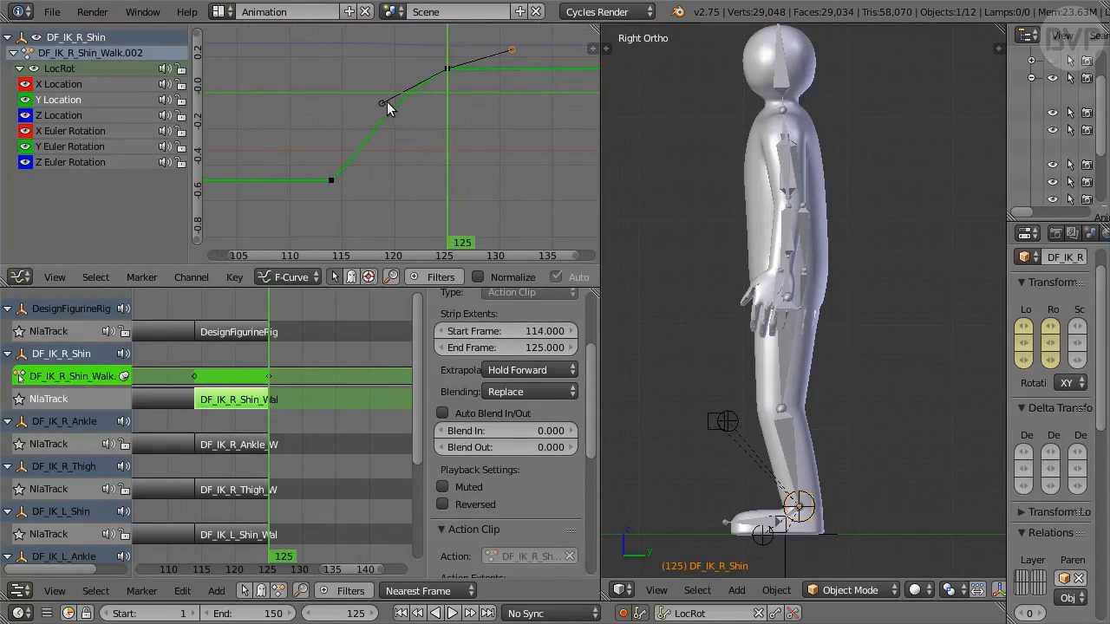
pyautogui.moveTo(383, 102); pyautogui.dragTo(407, 103, button='right')
pyautogui.rightClick(333, 179)
# Step through the frames between 114 and 125 to check the right foot's motion with the reshaped curve
pyautogui.press('Left')
pyautogui.press('Left')
pyautogui.press('Left')
pyautogui.press('Left')
pyautogui.press('Left')
pyautogui.press('Left')
pyautogui.press('Left')
pyautogui.press('Left')
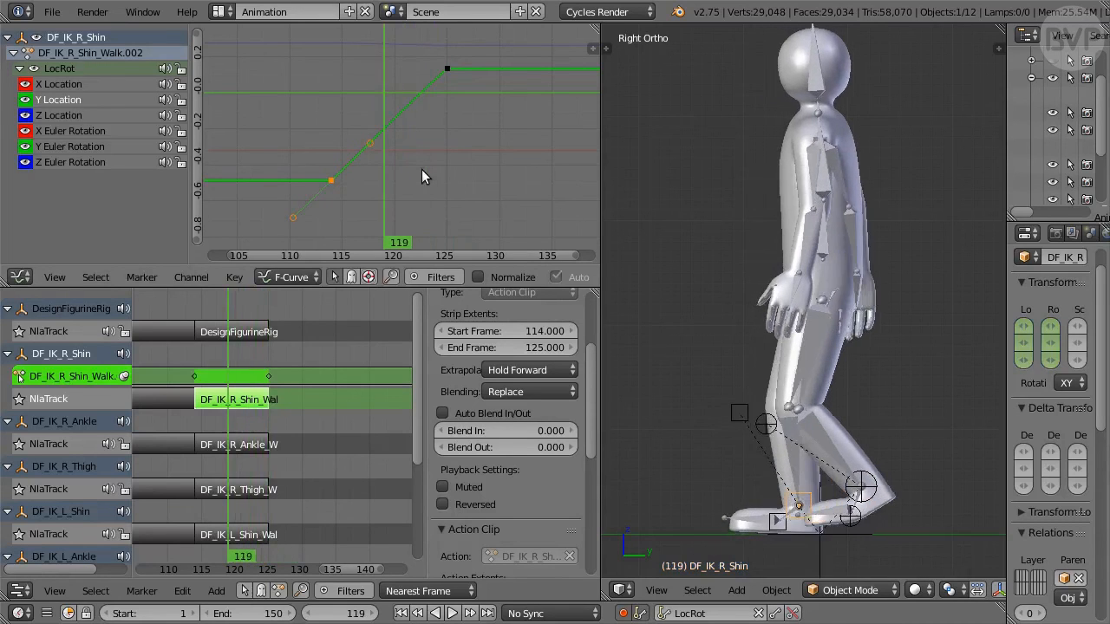
pyautogui.press('Left')
pyautogui.press('Left')
pyautogui.press('Left')
pyautogui.press('Right')
pyautogui.press('Right')
pyautogui.press('Right')
pyautogui.press('Right')
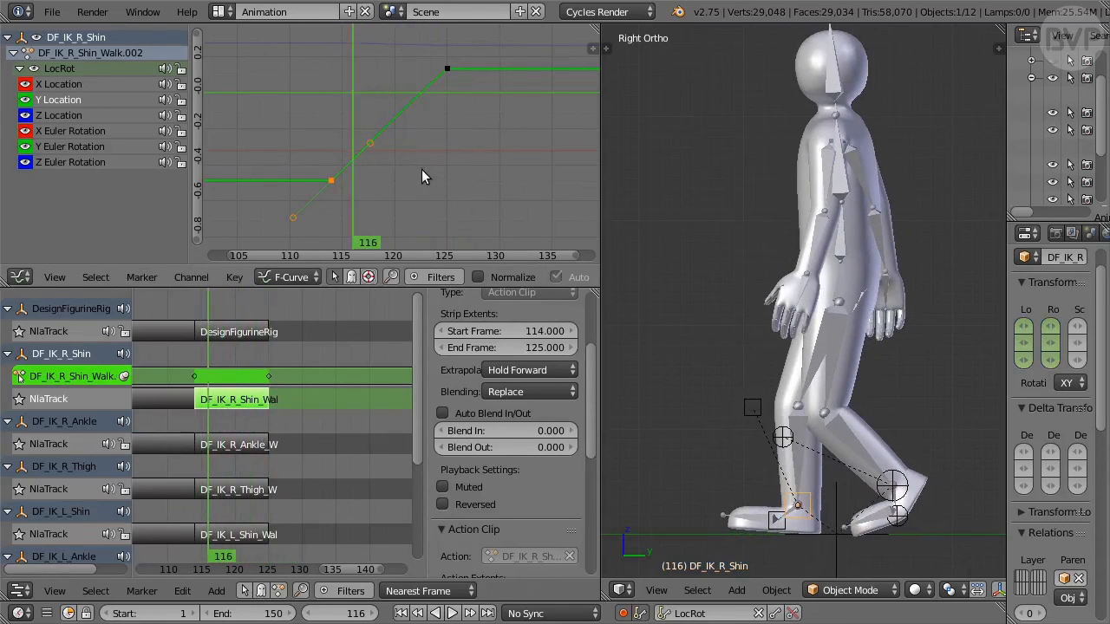
pyautogui.press('Right')
pyautogui.press('Right')
pyautogui.press('Right')
pyautogui.press('Right')
pyautogui.press('Right')
pyautogui.press('Right')
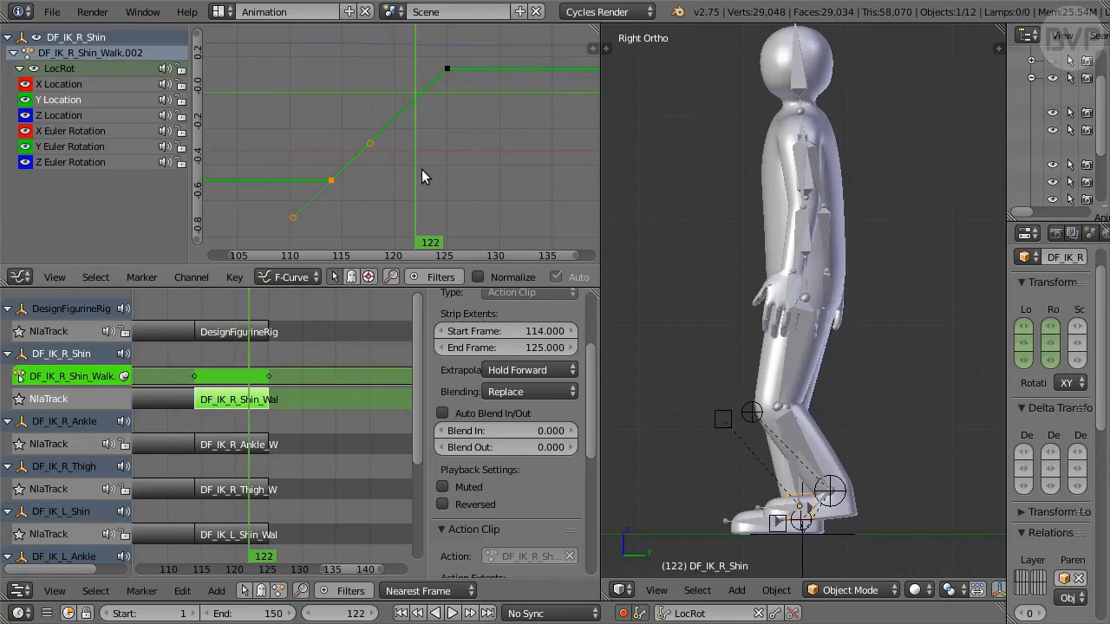
pyautogui.press('Right')
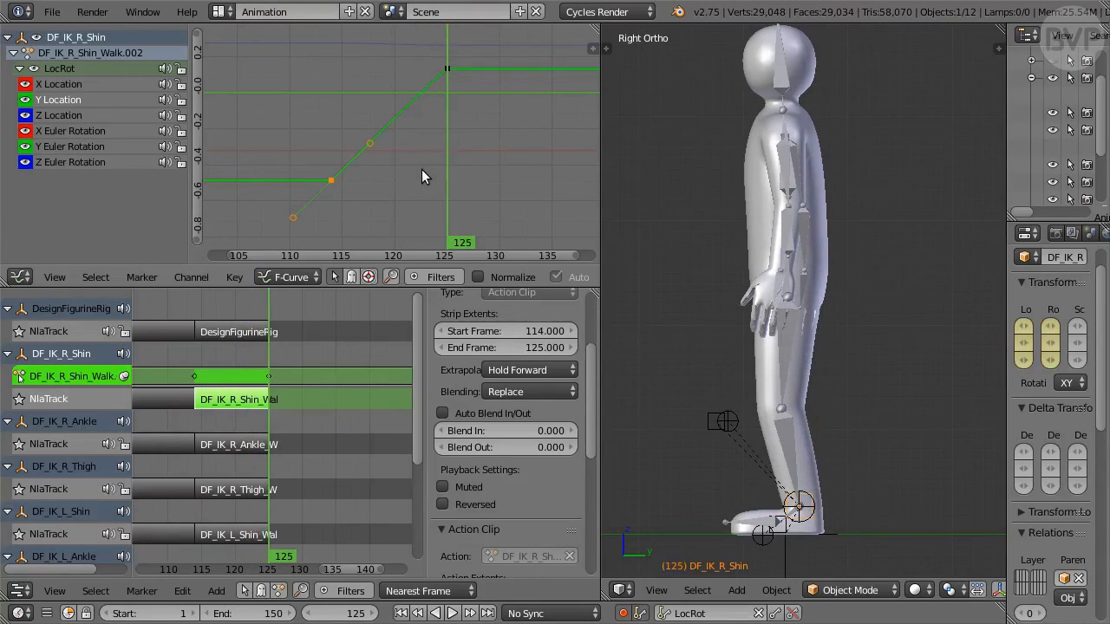
# Switch tweak mode from the DF_IK_R_Shin strip to the last DF_IK_L_Shin strip and show its Y Location curve with selectable channels
pyautogui.scroll(-3, 411, 407)
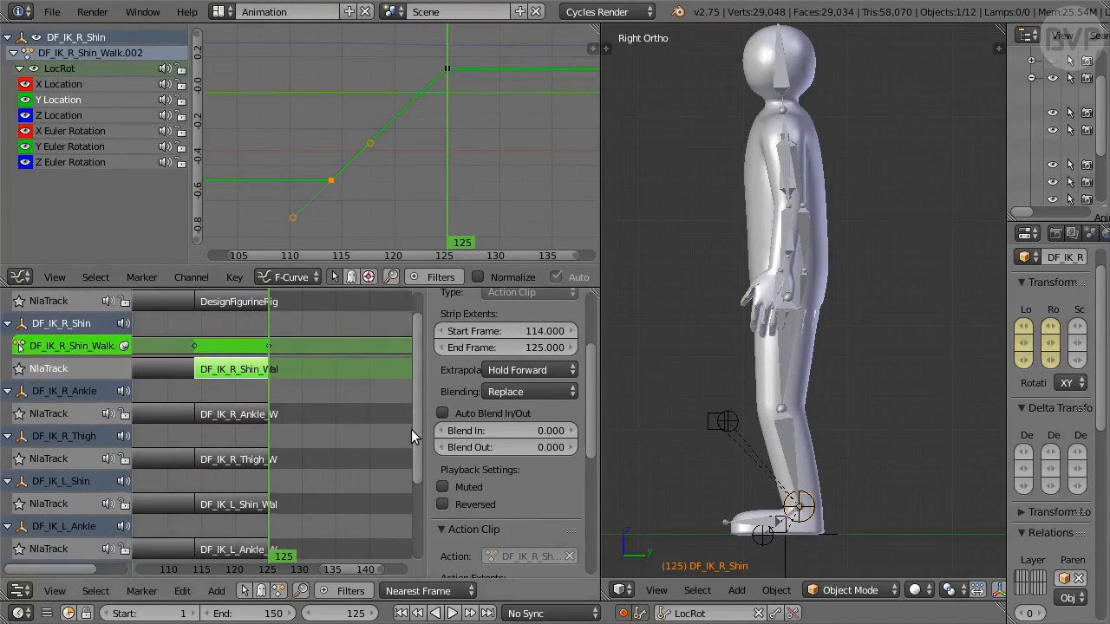
pyautogui.click(252, 470)
pyautogui.press('Tab')
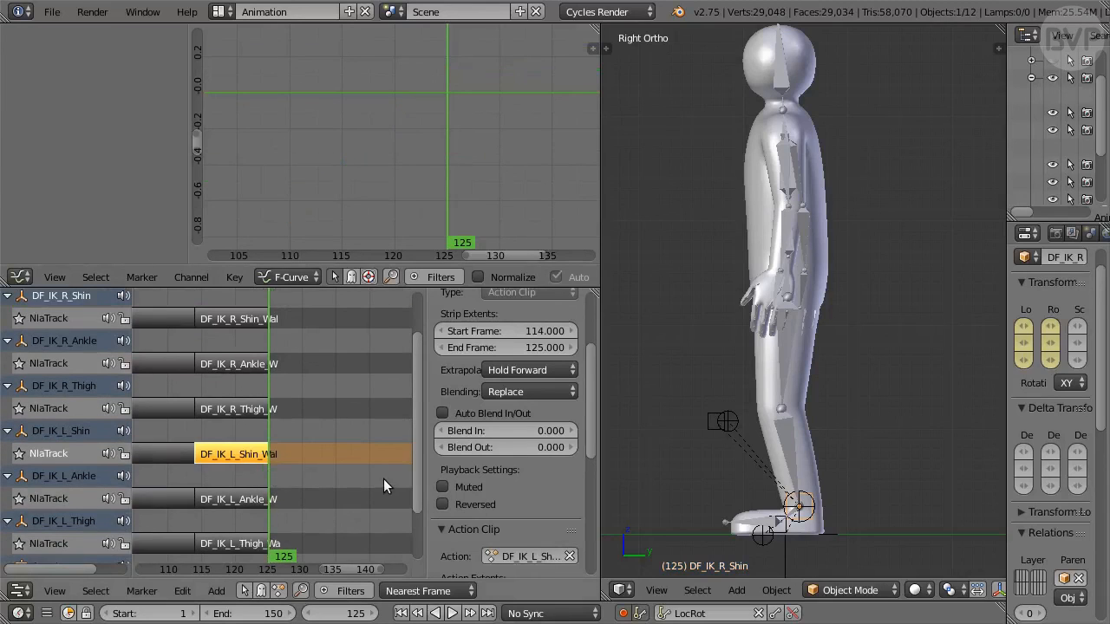
pyautogui.press('Tab')
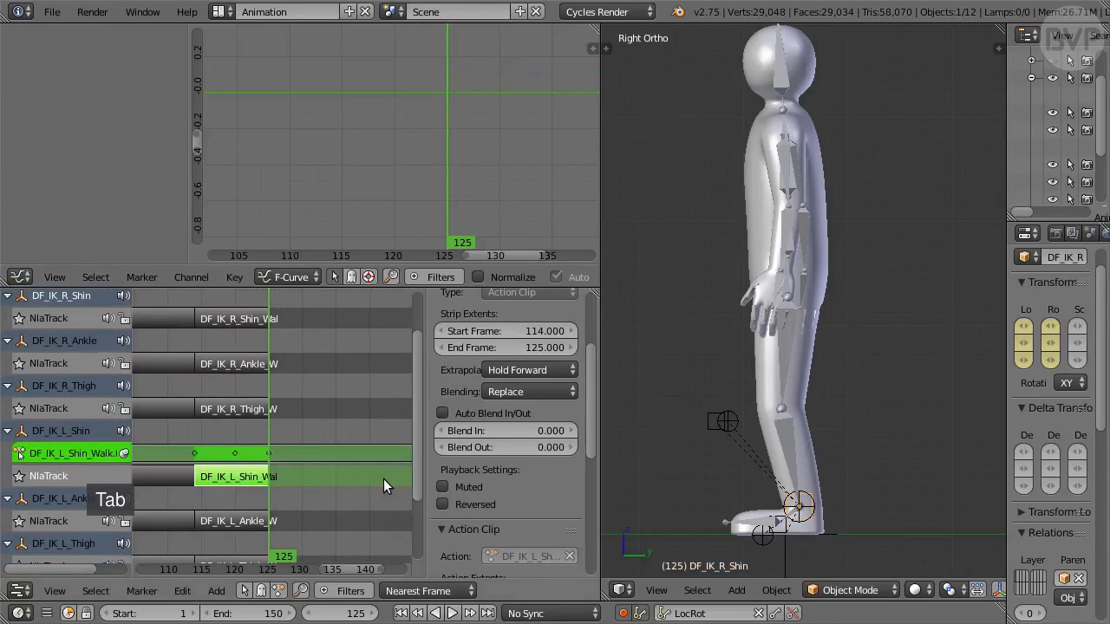
pyautogui.click(336, 276)
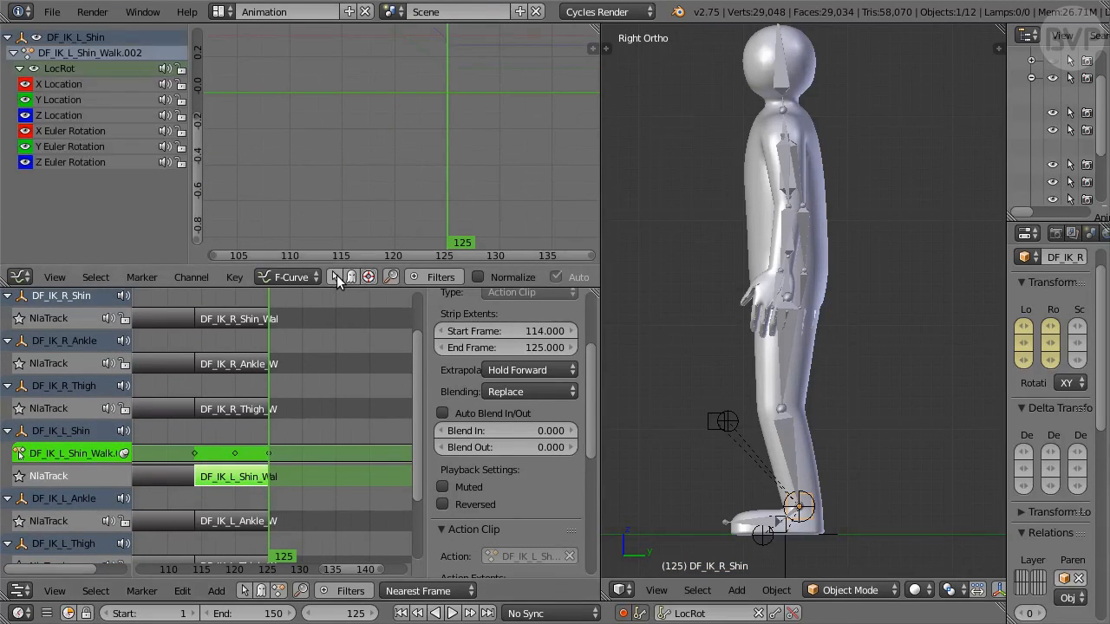
pyautogui.click(76, 99)
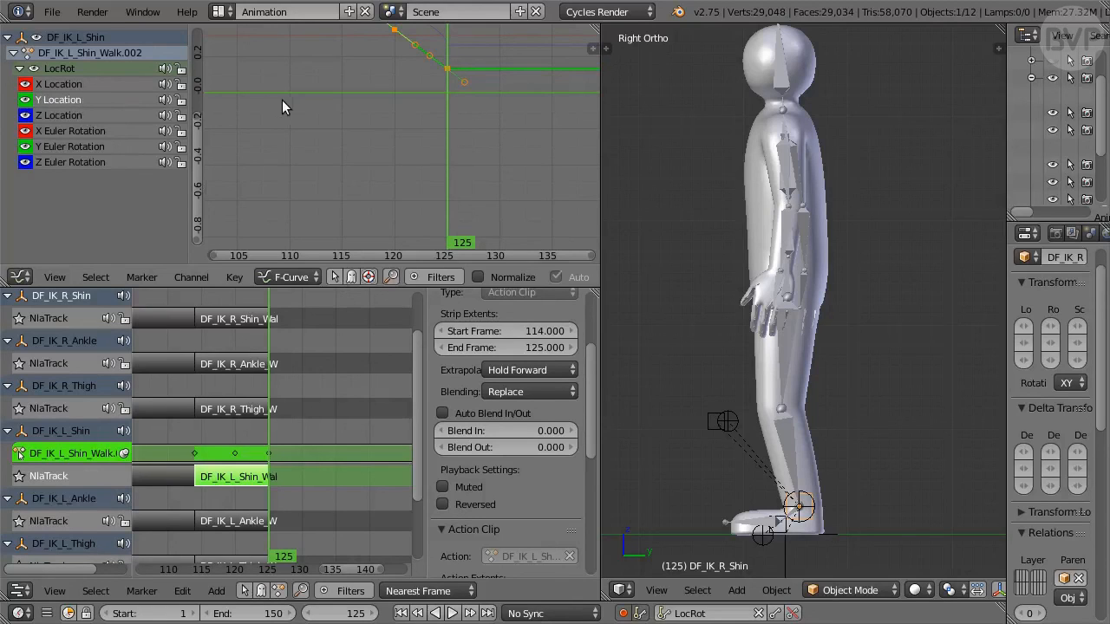
pyautogui.moveTo(282, 99); pyautogui.dragTo(290, 214, button='middle')
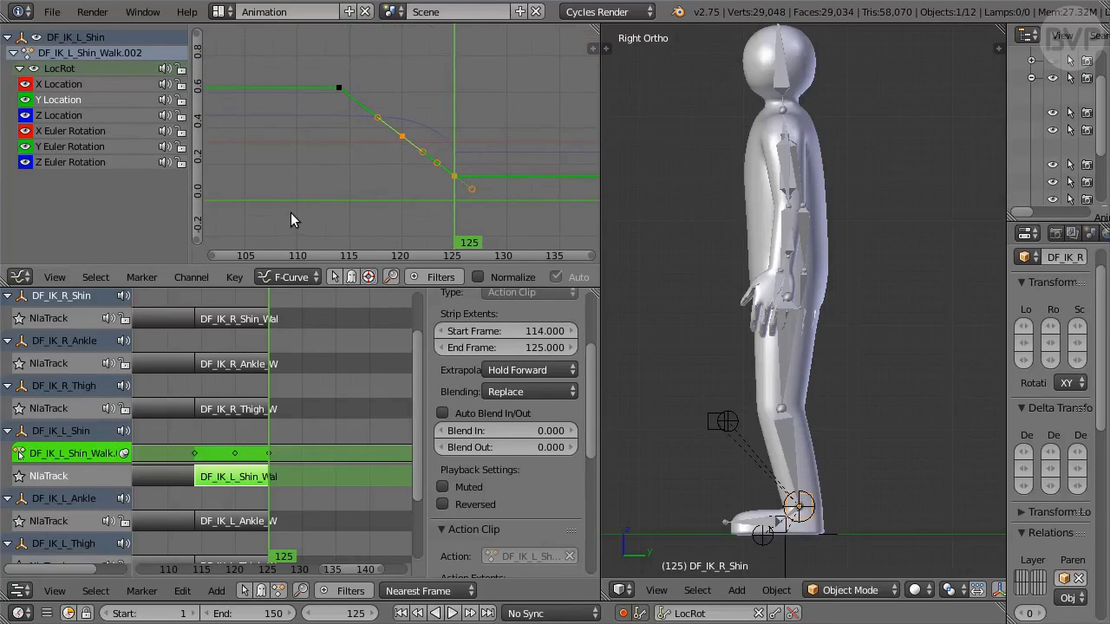
# Show the left shin's Z Location curve and move the frame 125 keyframe's incoming handle outward to soften the drop
pyautogui.scroll(2, 291, 213)
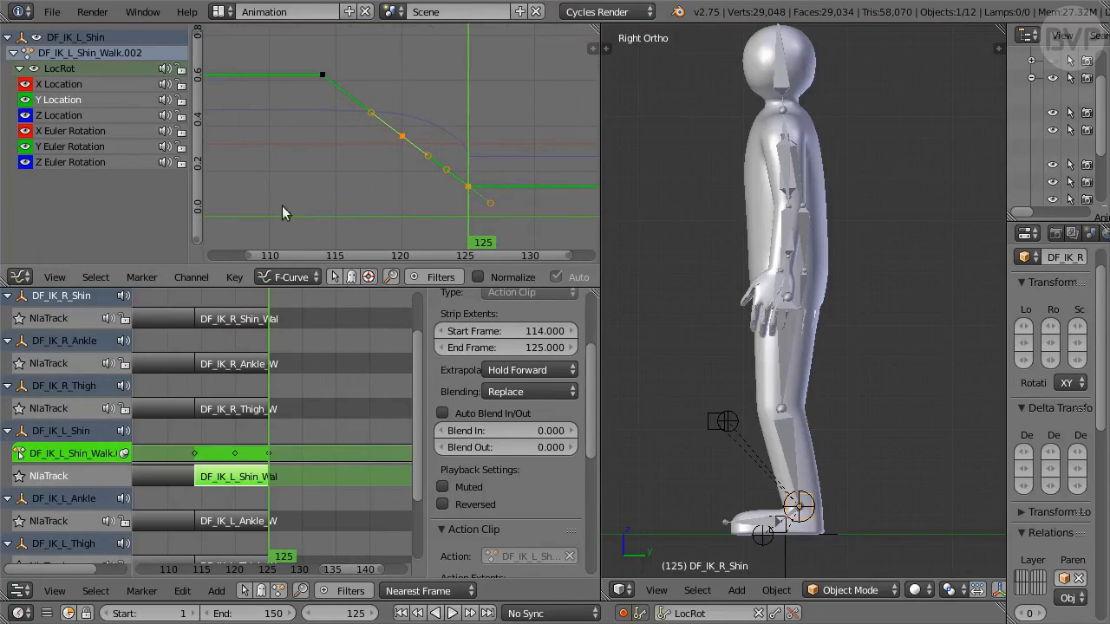
pyautogui.click(70, 114)
pyautogui.press('Home')
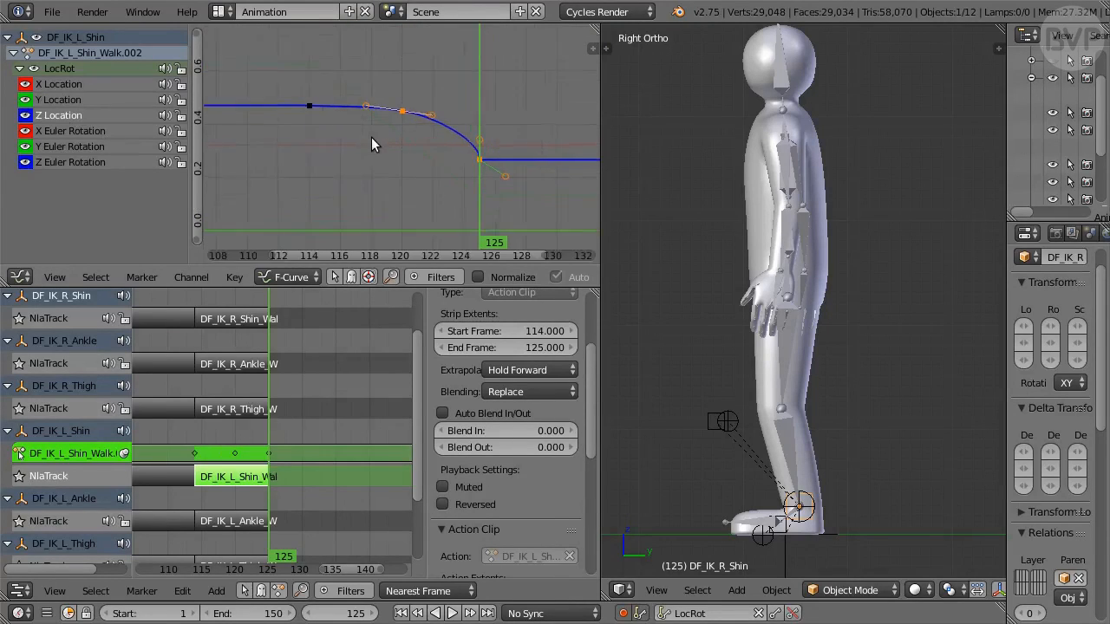
pyautogui.moveTo(506, 149); pyautogui.dragTo(477, 143, button='right')
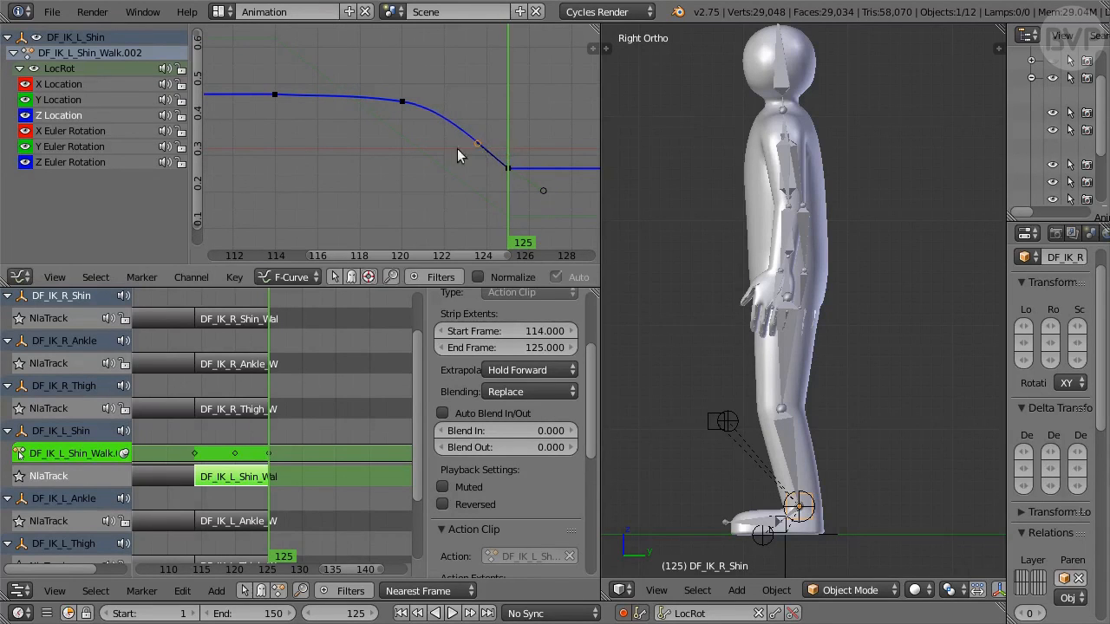
pyautogui.press('g')
pyautogui.click(414, 160)
# Step back and forth between frames 118 and 124 to check the left foot's motion with the new Z Location curve
pyautogui.press('Left')
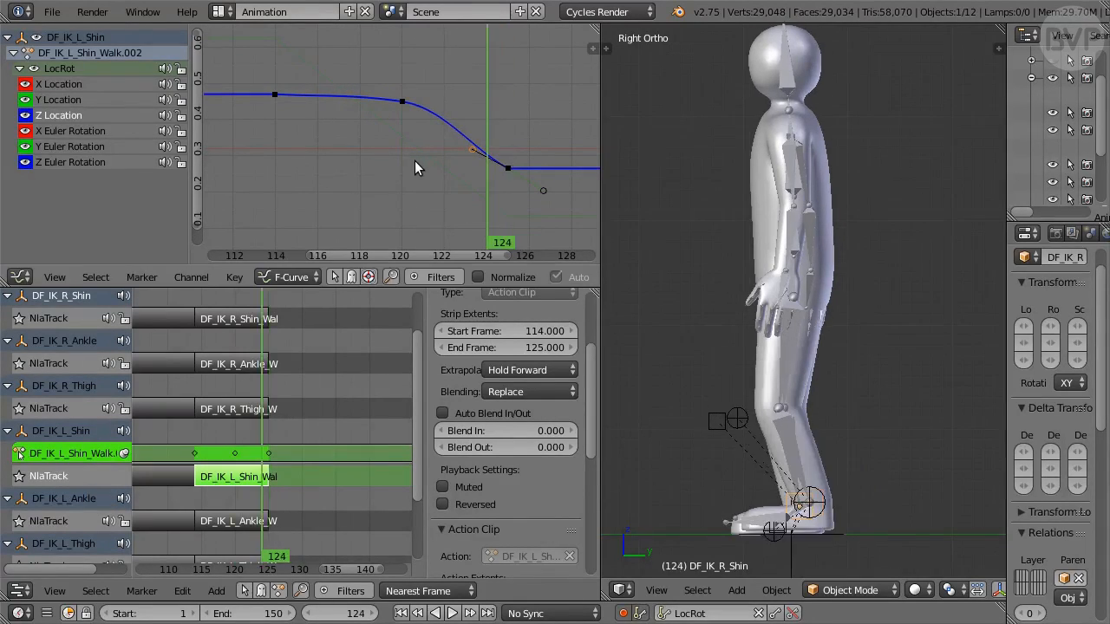
pyautogui.press('Left')
pyautogui.press('Left')
pyautogui.press('Left')
pyautogui.press('Left')
pyautogui.press('Left')
pyautogui.press('Left')
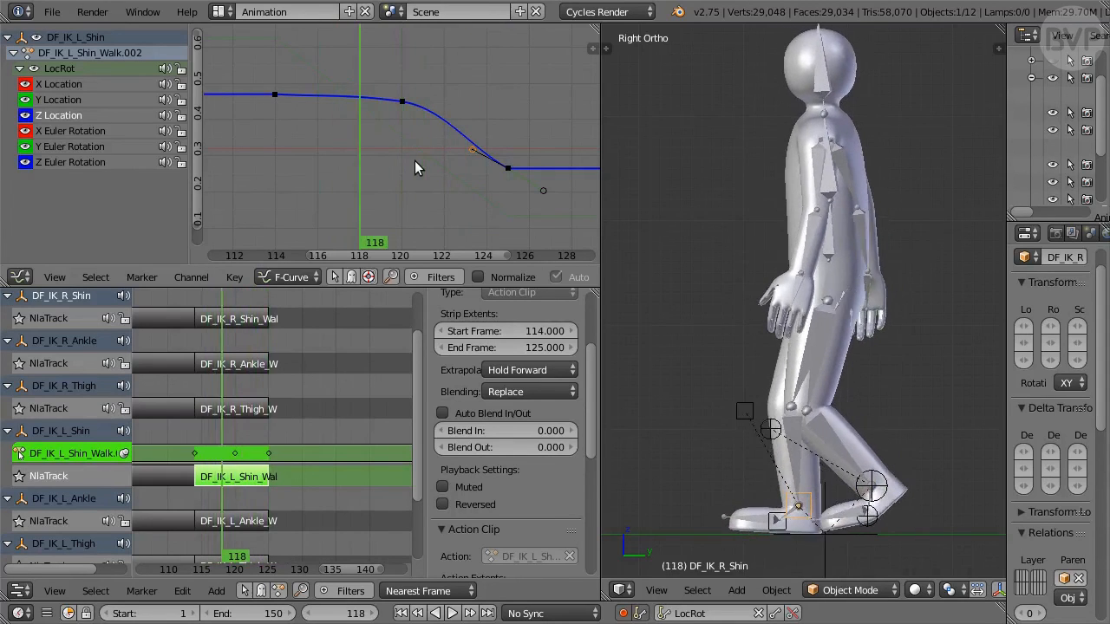
pyautogui.press('Right')
pyautogui.press('Right')
pyautogui.press('Right')
pyautogui.press('Right')
pyautogui.press('Right')
pyautogui.press('Right')
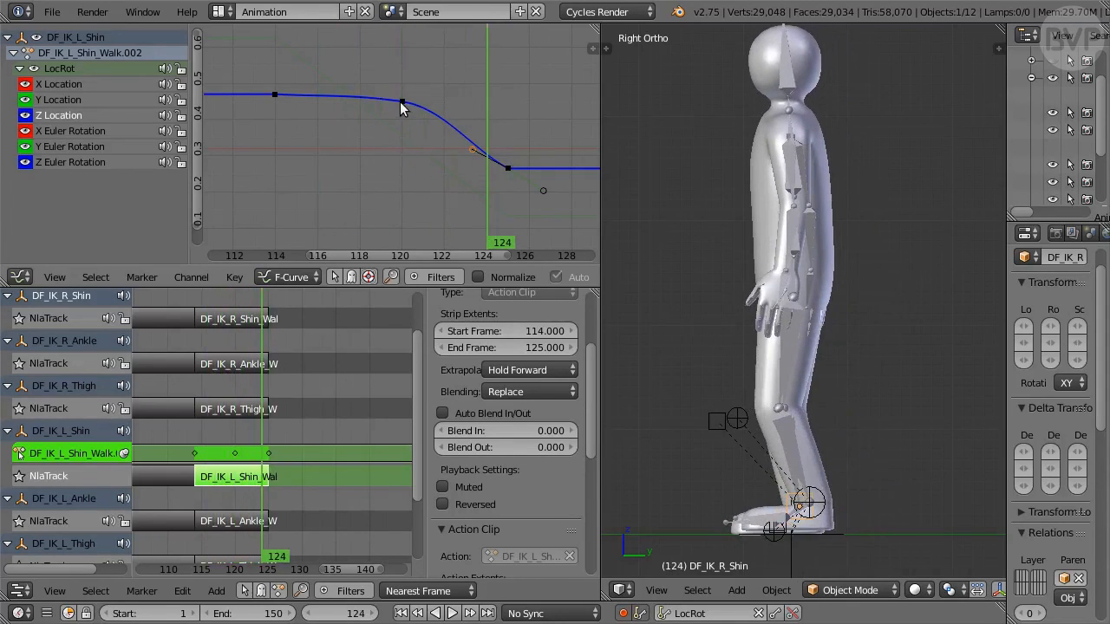
# Lower the outgoing handle of the frame 120 keyframe slightly on the Z Location curve
pyautogui.rightClick(401, 101)
pyautogui.rightClick(442, 108)
pyautogui.press('g')
# Step through the frames from 115 to 125 to check the left foot's motion with the adjusted frame 120 handle
pyautogui.press('Left')
pyautogui.press('Left')
pyautogui.press('Left')
pyautogui.press('Left')
pyautogui.press('Left')
pyautogui.press('Left')
pyautogui.press('Left')
pyautogui.press('Left')
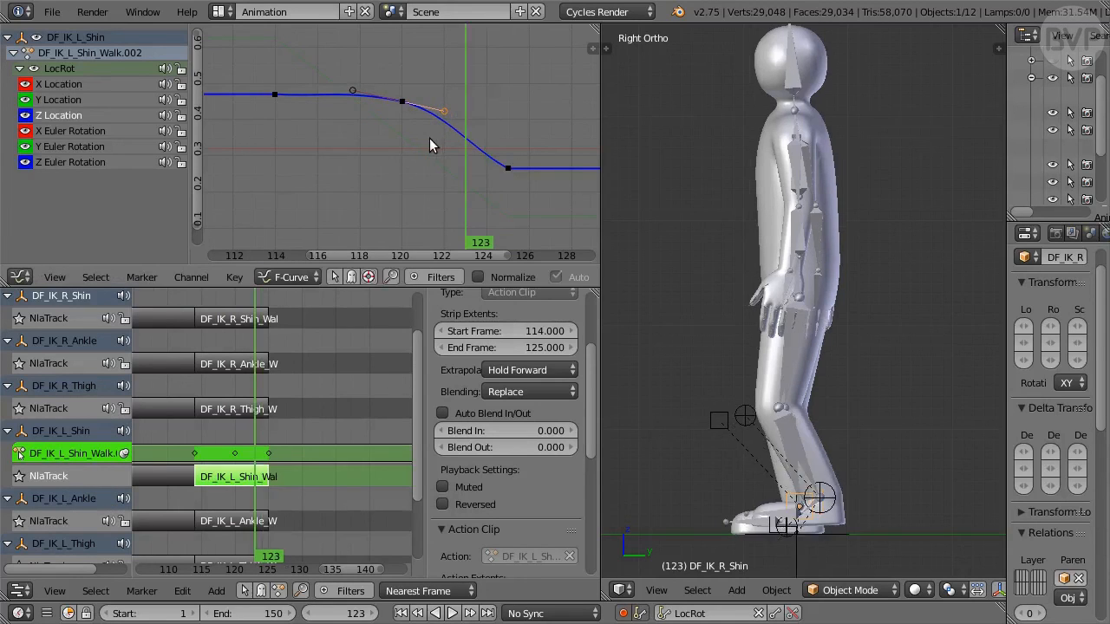
pyautogui.press('Right')
pyautogui.press('Right')
pyautogui.press('Right')
pyautogui.press('Right')
pyautogui.press('Right')
pyautogui.press('Right')
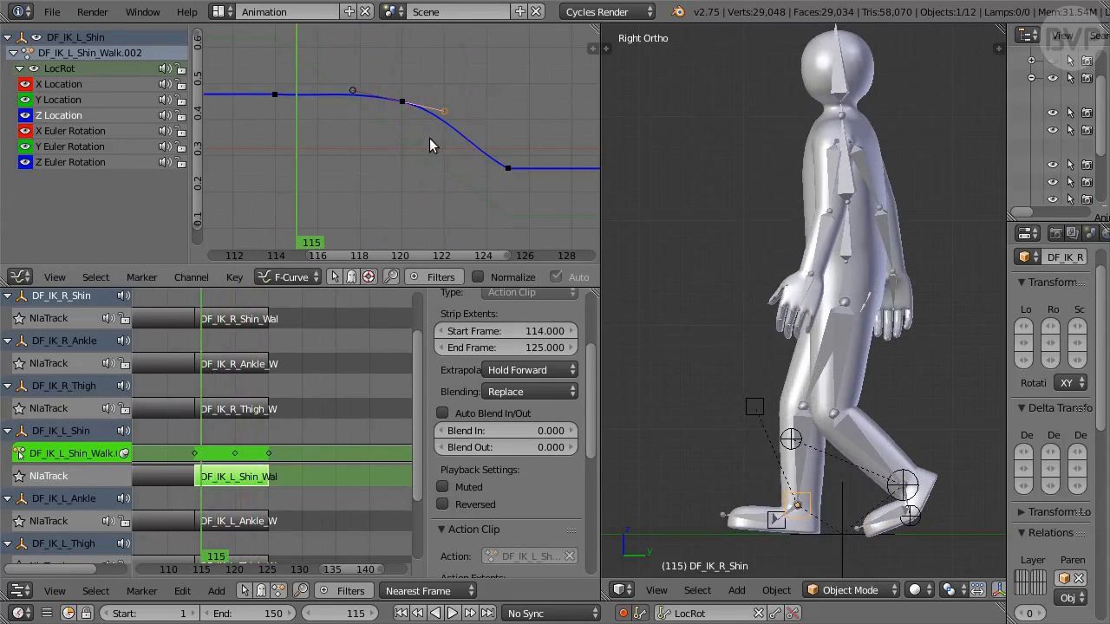
pyautogui.press('Right')
pyautogui.press('Right')
pyautogui.press('Right')
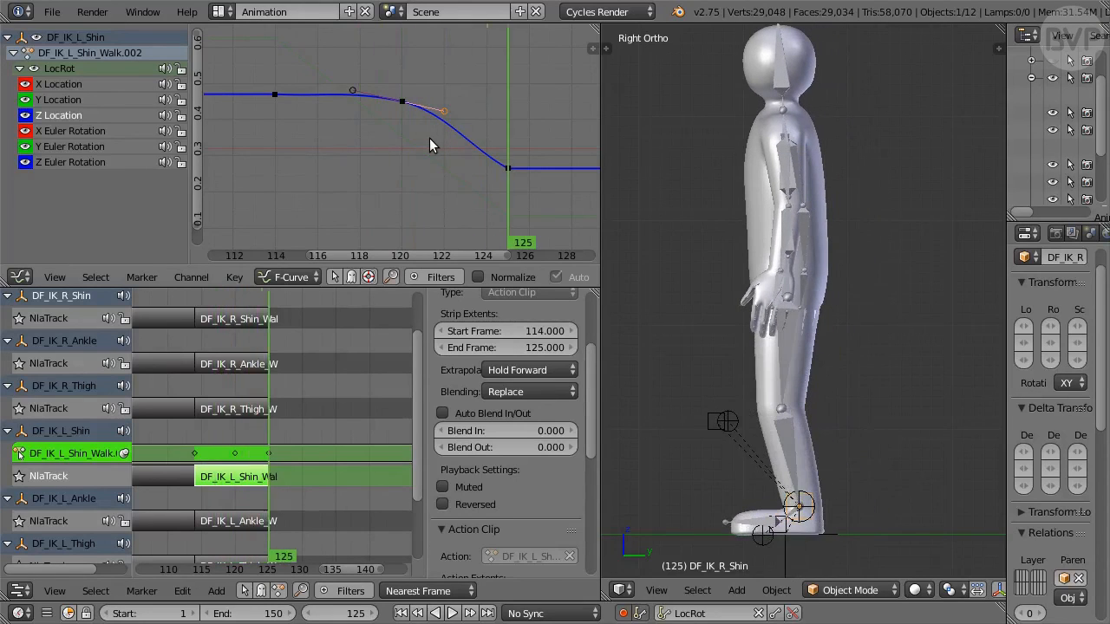
# Switch tweak mode to the last DF_IK_L_Ankle strip and frame its Y Location curve
pyautogui.click(243, 519)
pyautogui.press('Tab')
pyautogui.press('Tab')
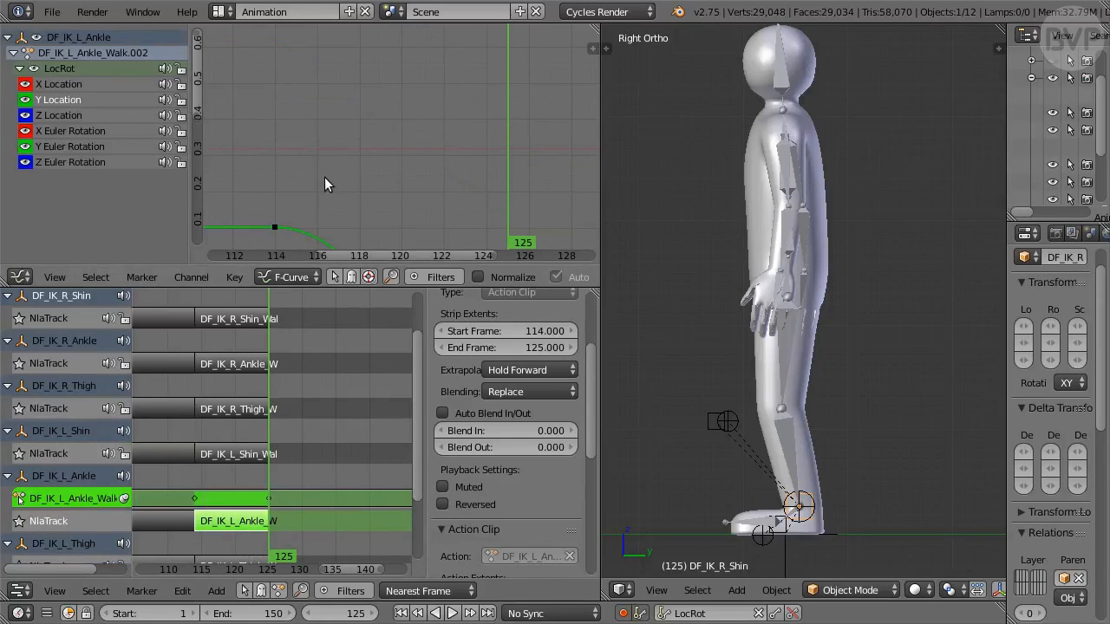
pyautogui.press('Home')
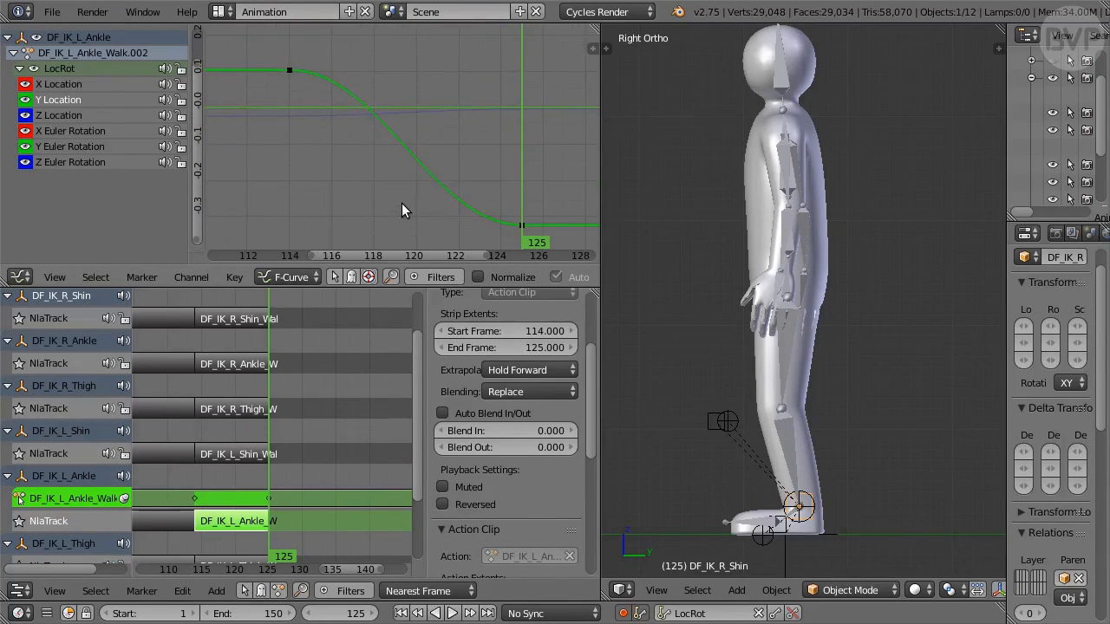
# Step through the frames between 115 and 125 to examine the left ankle's motion
pyautogui.press('Left')
pyautogui.press('Left')
pyautogui.press('Left')
pyautogui.press('Left')
pyautogui.press('Left')
pyautogui.press('Left')
pyautogui.press('Left')
pyautogui.press('Left')
pyautogui.press('Left')
pyautogui.press('Left')
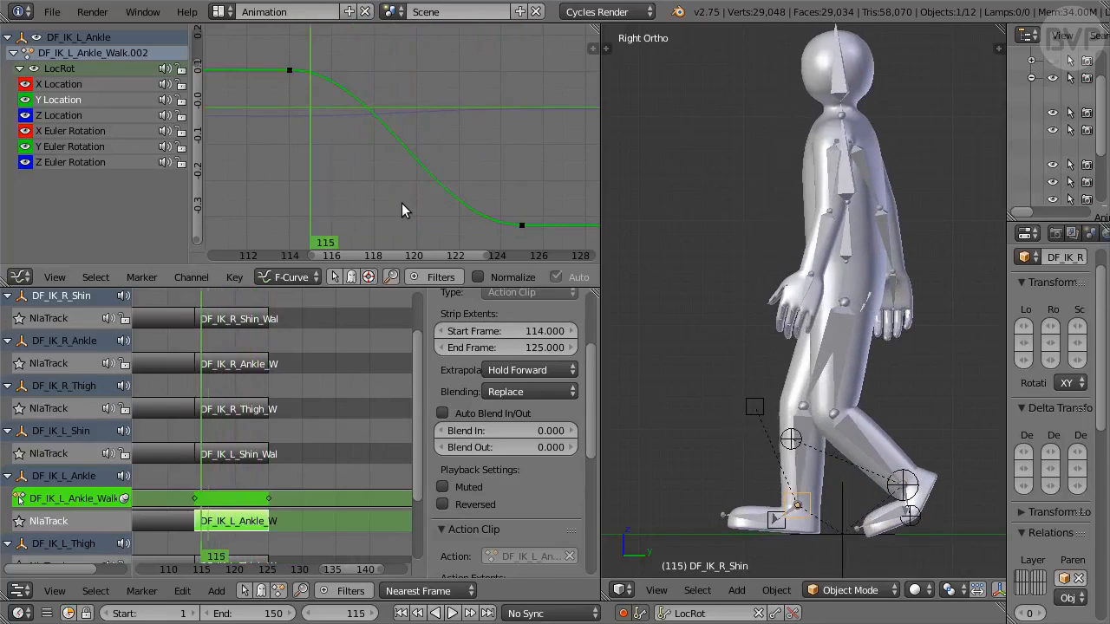
pyautogui.press('Right')
pyautogui.press('Right')
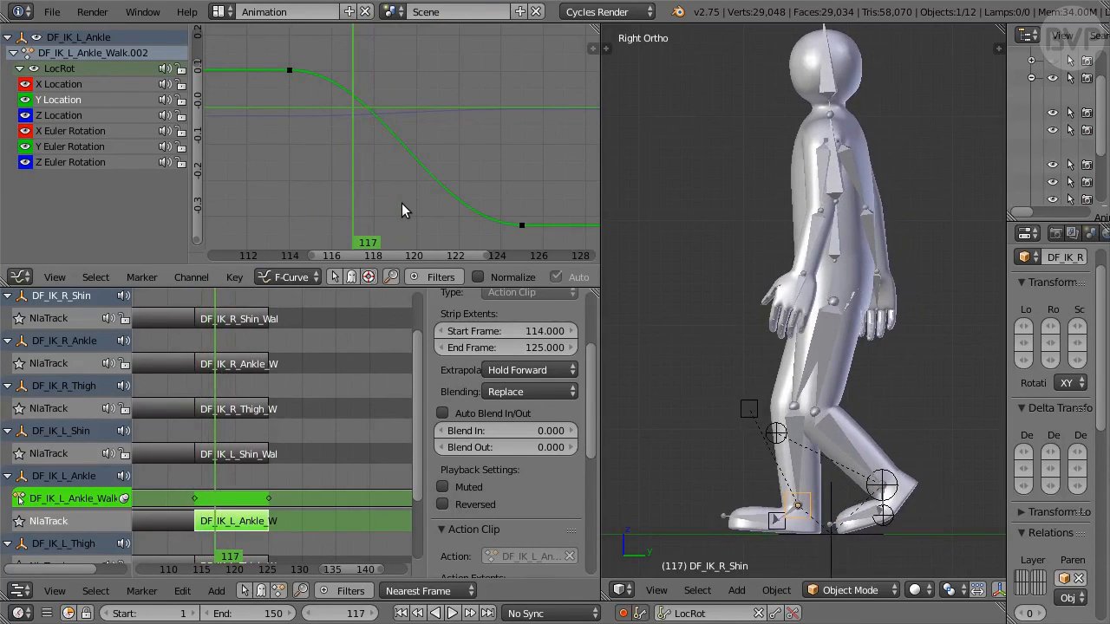
# Set the frame 114 keyframe's handles on the ankle's Y Location curve to Free and lower its outgoing handle
pyautogui.rightClick(289, 72)
pyautogui.press('v')
pyautogui.click(277, 103)
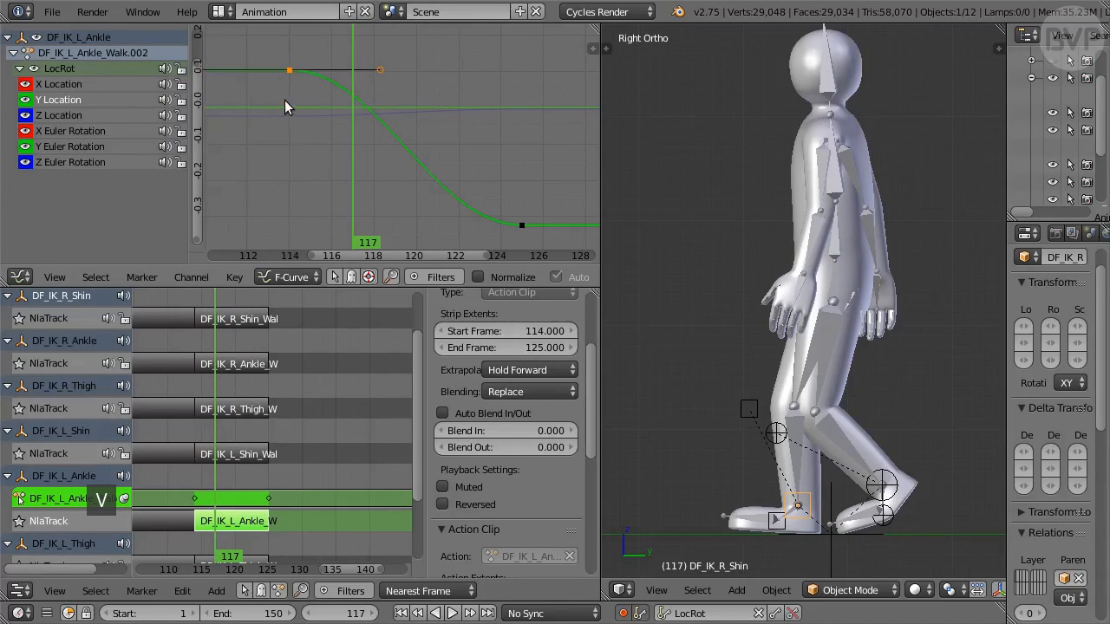
pyautogui.rightClick(382, 69)
pyautogui.press('g')
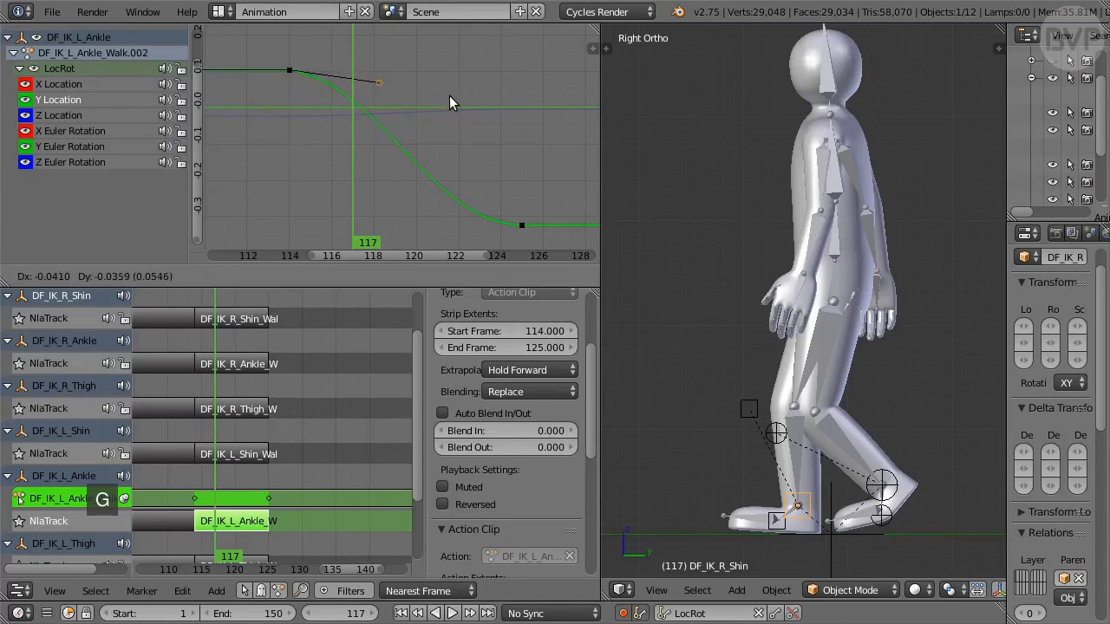
pyautogui.click(449, 99)
# Lower the frame 114 keyframe's outgoing handle further after checking the ankle at the start of the segment
pyautogui.press('Left')
pyautogui.press('Left')
pyautogui.press('Left')
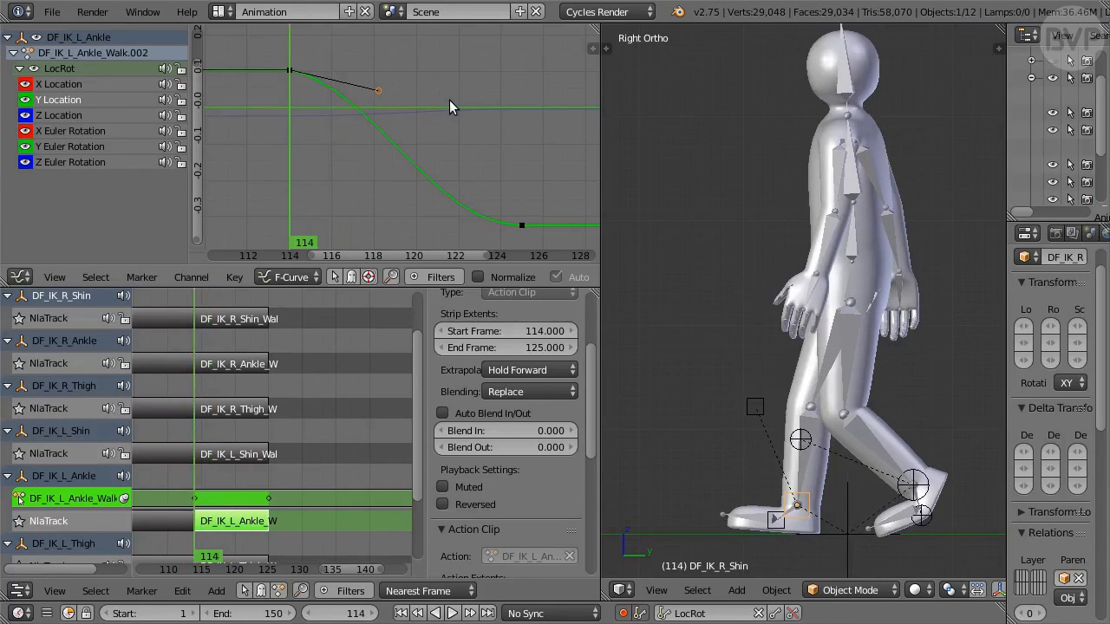
pyautogui.press('Right')
pyautogui.press('Right')
pyautogui.press('g')
pyautogui.click(447, 107)
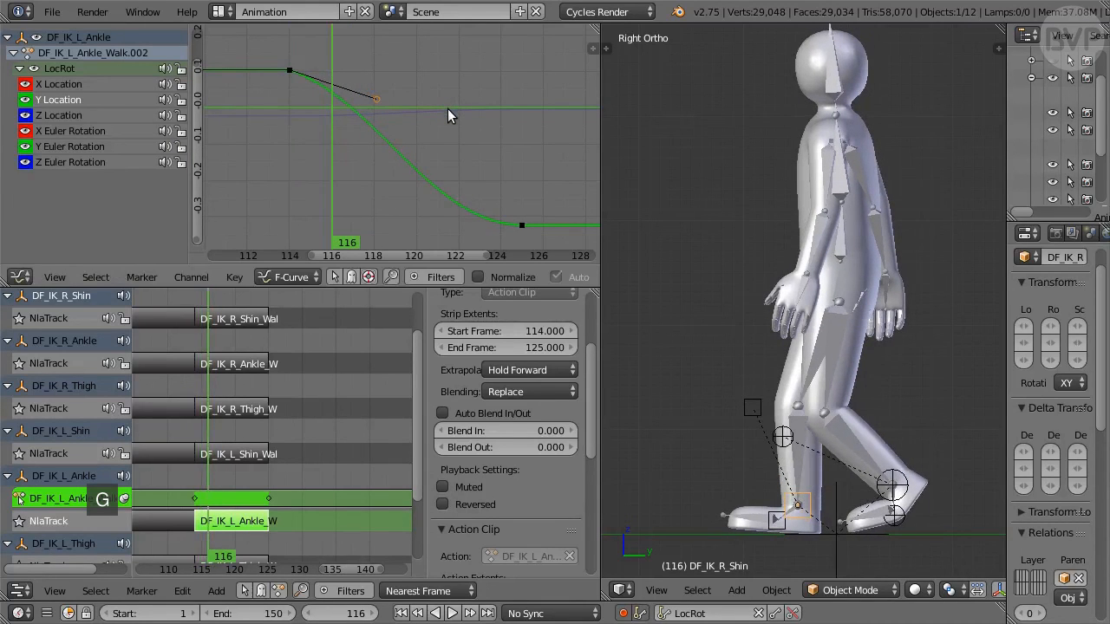
# Step through frames 114 to 119 to check the ankle's lift-off with the steeper curve
pyautogui.press('Left')
pyautogui.press('Left')
pyautogui.press('Right')
pyautogui.press('Right')
pyautogui.press('Right')
pyautogui.press('Right')
pyautogui.press('Right')
pyautogui.press('Right')
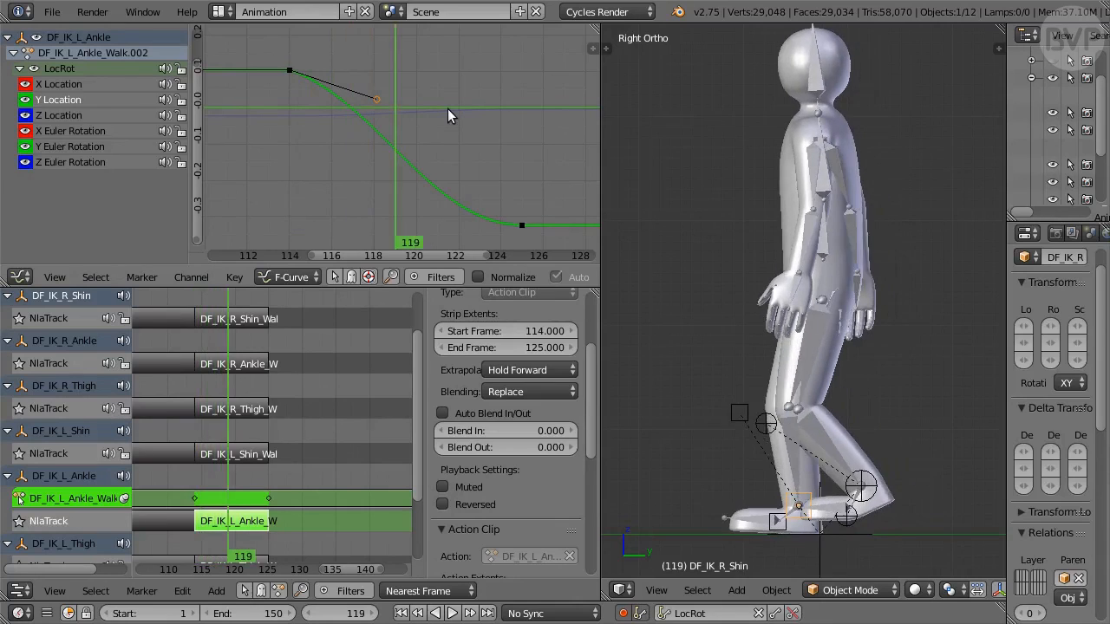
# Set the frame 125 keyframe's handles on the ankle's Y Location curve to Free and raise its incoming handle onto the slope
pyautogui.rightClick(521, 224)
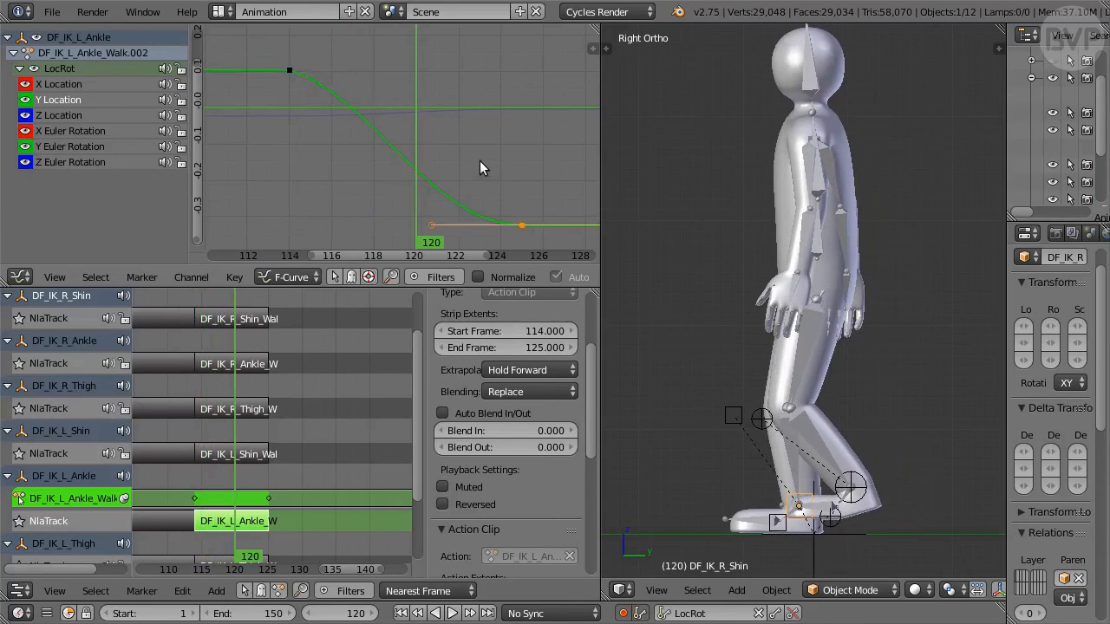
pyautogui.press('v')
pyautogui.click(453, 161)
pyautogui.press('g')
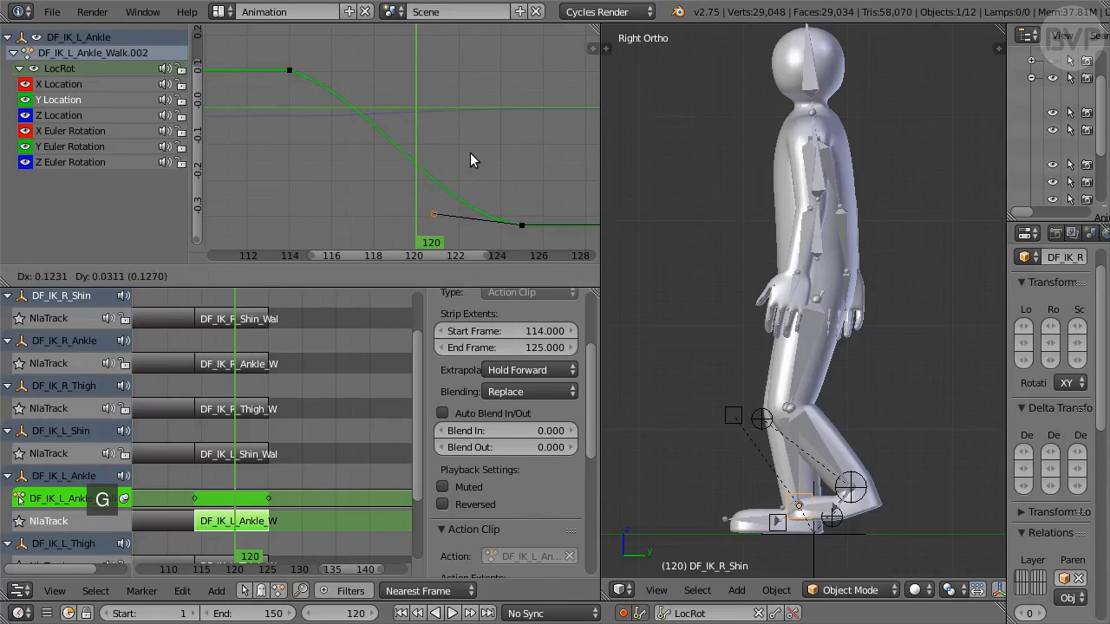
pyautogui.click(483, 114)
# Check the ankle up to frame 125 and nudge that keyframe's incoming handle slightly lower
pyautogui.press('Right')
pyautogui.press('Right')
pyautogui.press('Right')
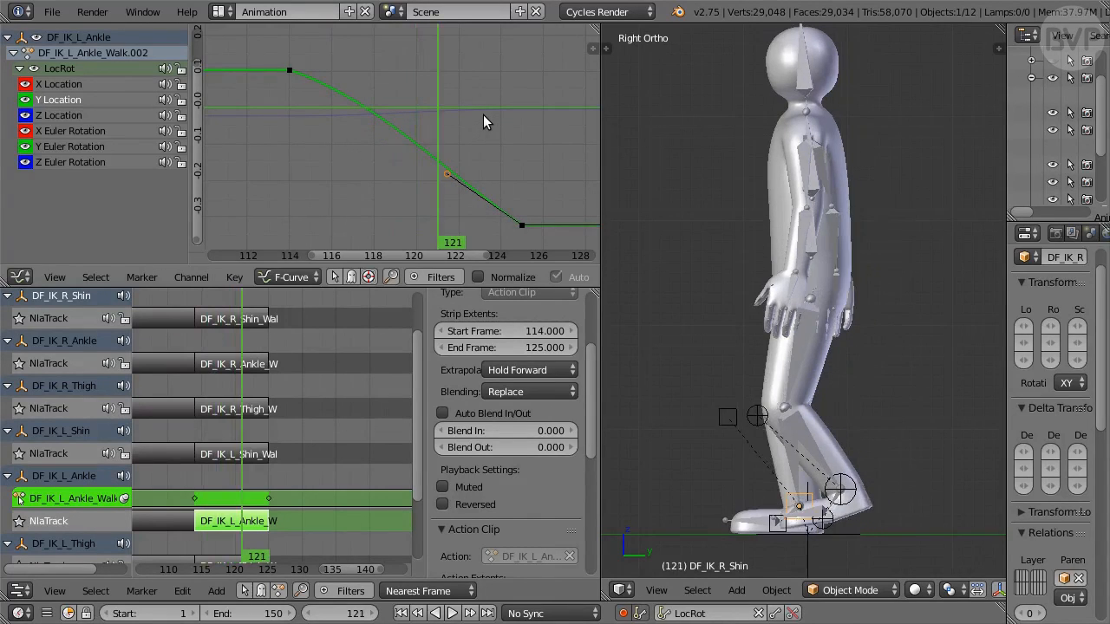
pyautogui.press('Right')
pyautogui.press('Right')
pyautogui.press('g')
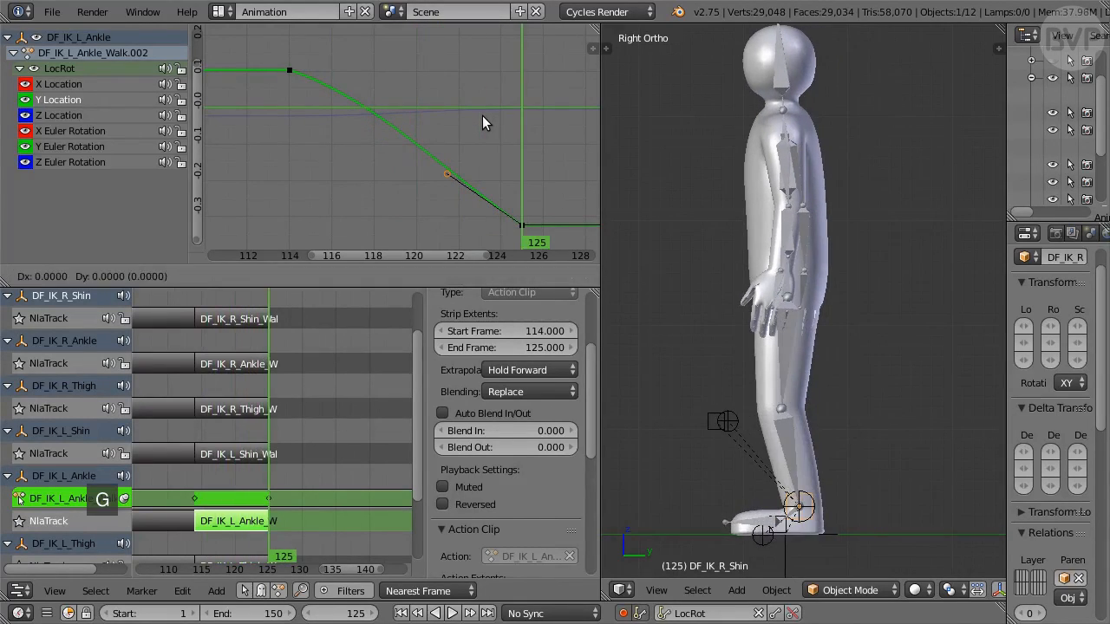
pyautogui.click(480, 118)
# Step through the whole segment from frame 114 to 125 to review the left ankle's finished motion
pyautogui.press('Left')
pyautogui.press('Left')
pyautogui.press('Left')
pyautogui.press('Left')
pyautogui.press('Left')
pyautogui.press('Left')
pyautogui.press('Left')
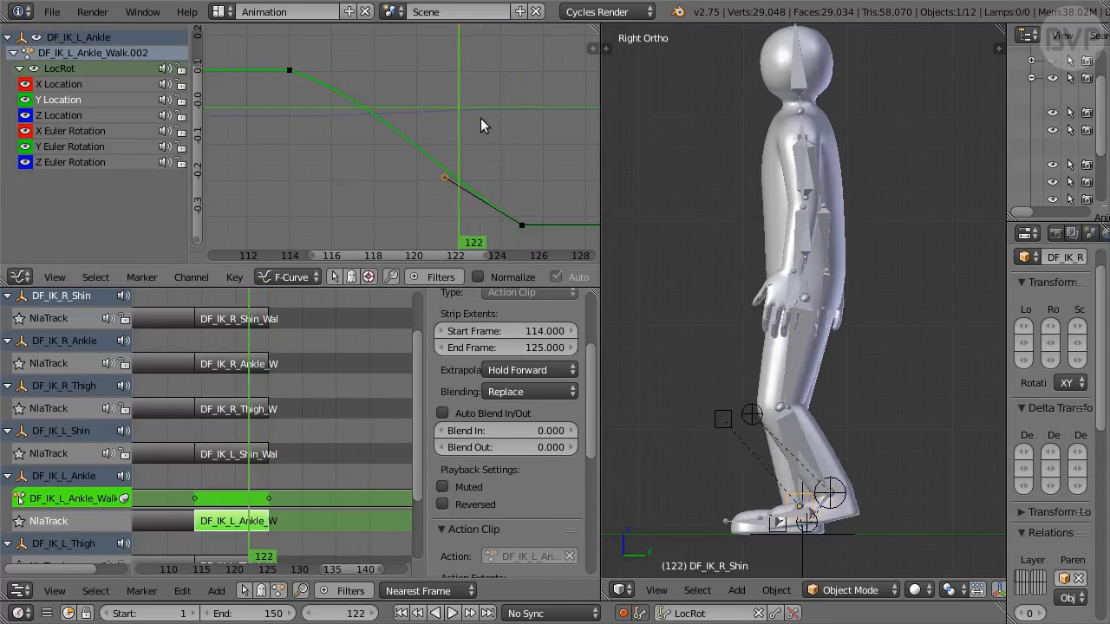
pyautogui.press('Left')
pyautogui.press('Left')
pyautogui.press('Left')
pyautogui.press('Left')
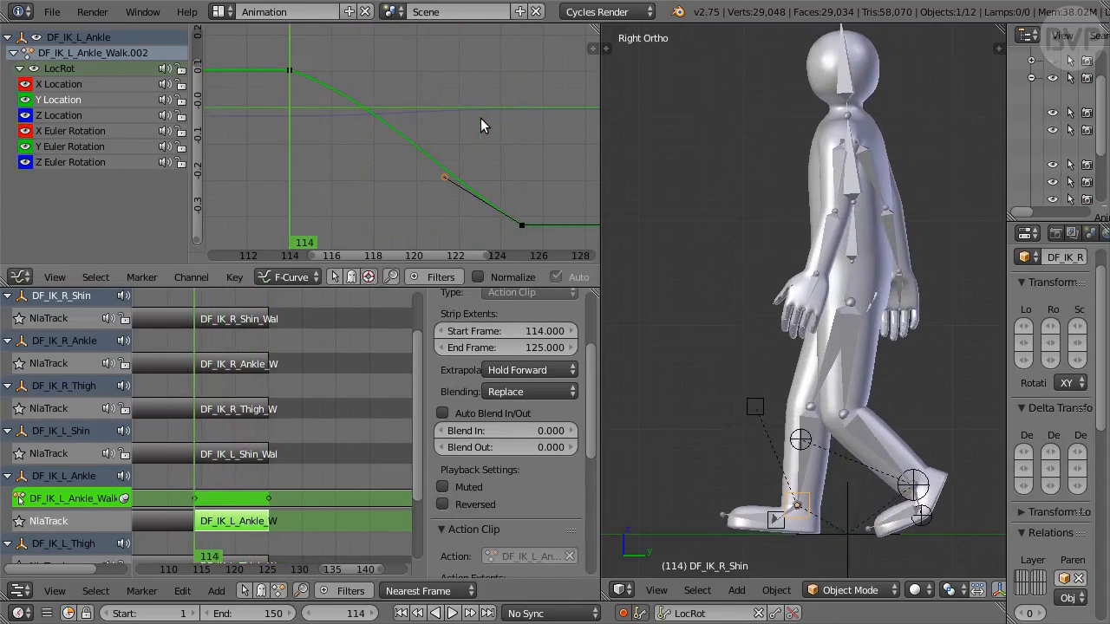
pyautogui.press('Right')
pyautogui.press('Right')
pyautogui.press('Right')
pyautogui.press('Right')
pyautogui.press('Right')
pyautogui.press('Right')
pyautogui.press('Right')
pyautogui.press('Right')
pyautogui.press('Right')
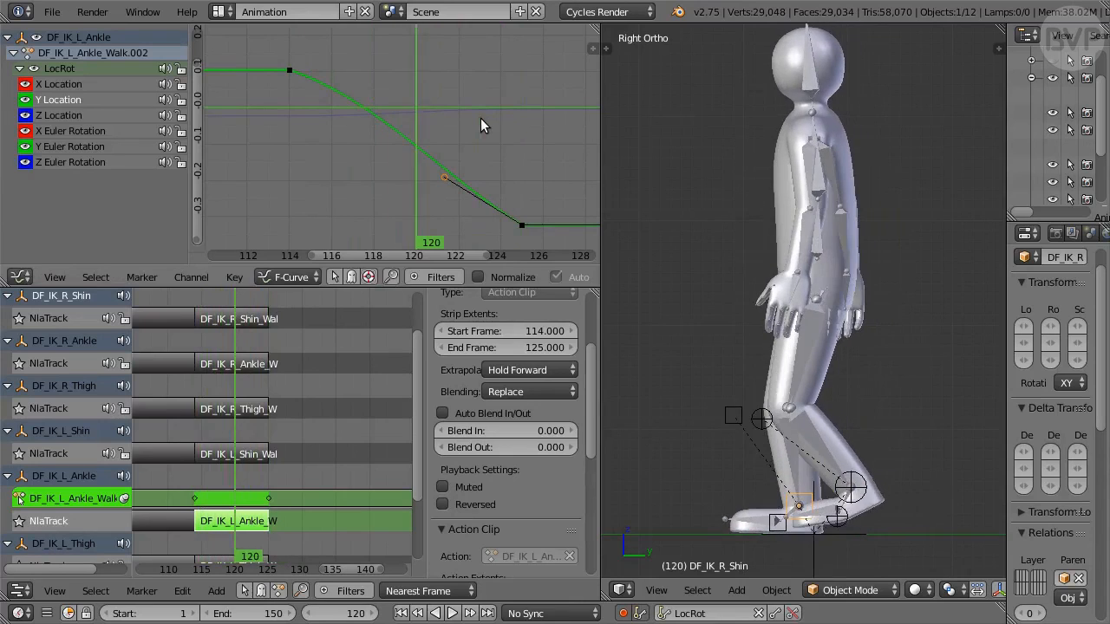
pyautogui.press('Right')
pyautogui.press('Right')
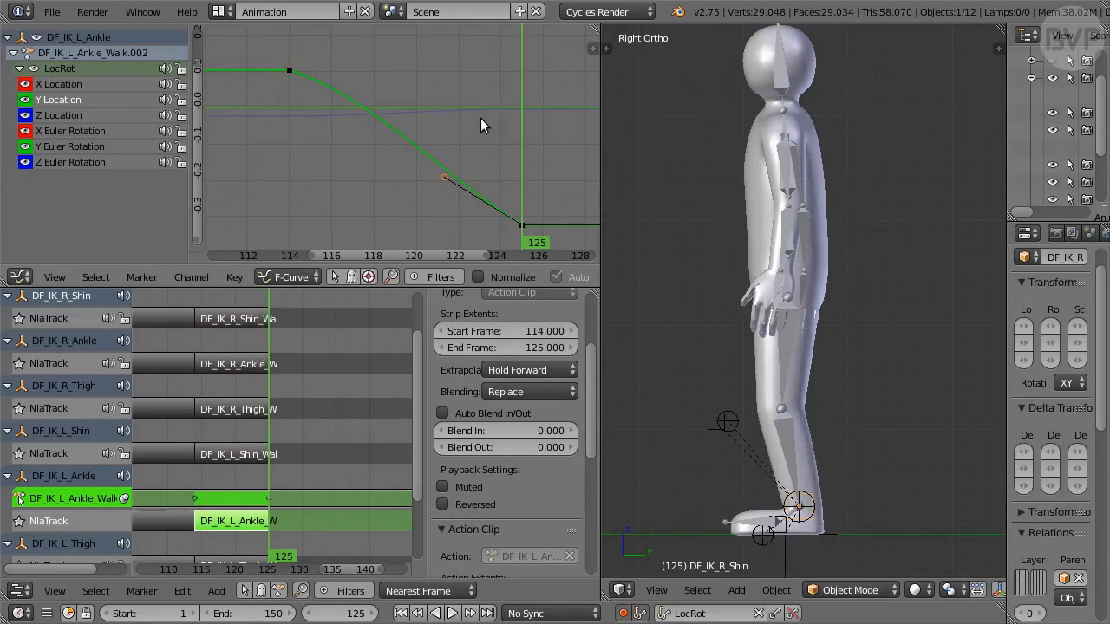
# Exit tweak mode on the ankle strip and play the full walk animation in a maximized 3D view
pyautogui.press('Tab')
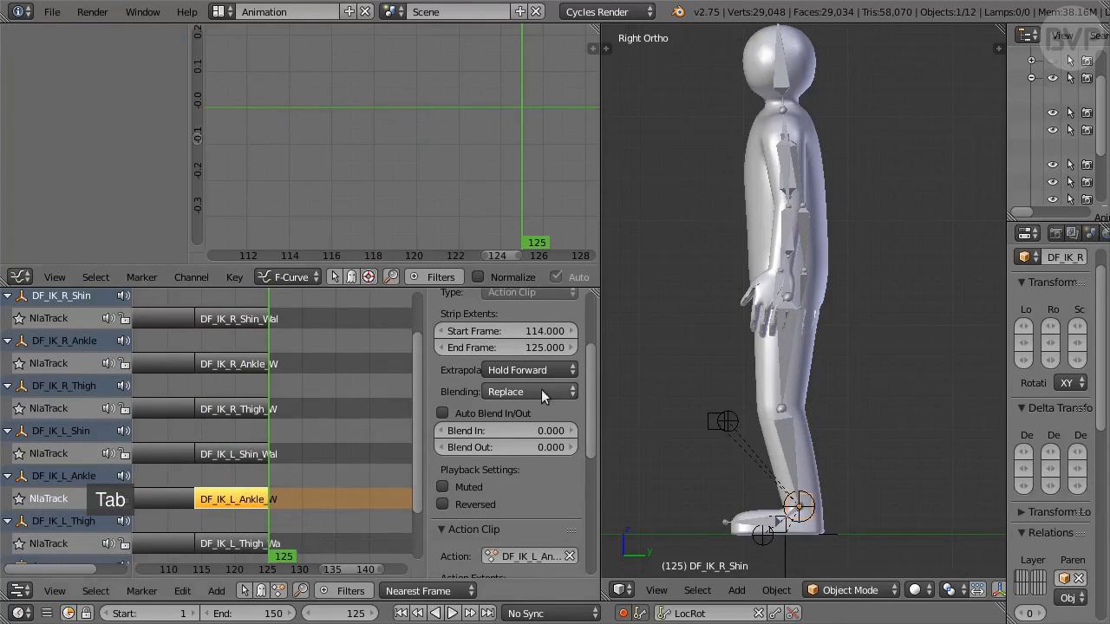
pyautogui.hotkey('ctrl', 'Up')
pyautogui.hotkey('alt', 'a')
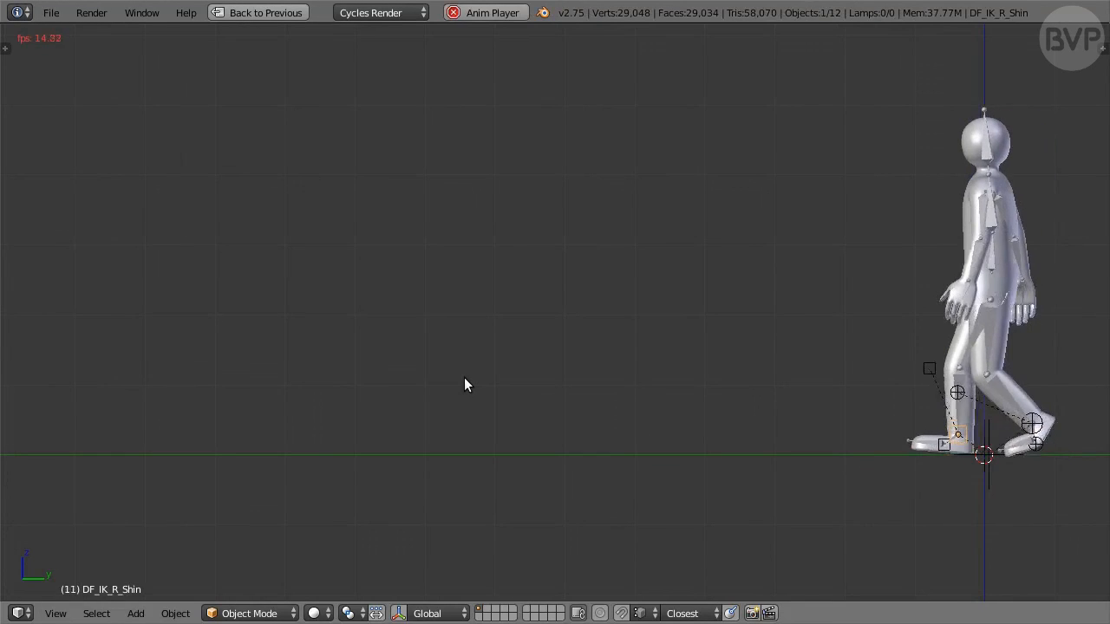
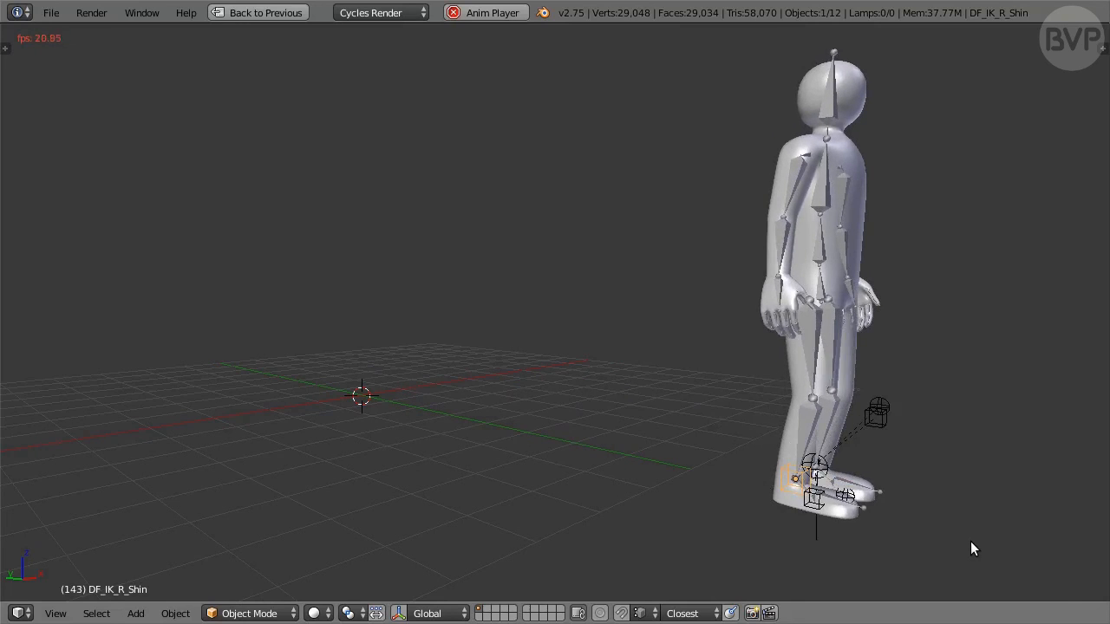
pyautogui.hotkey('ctrl', 'Down')
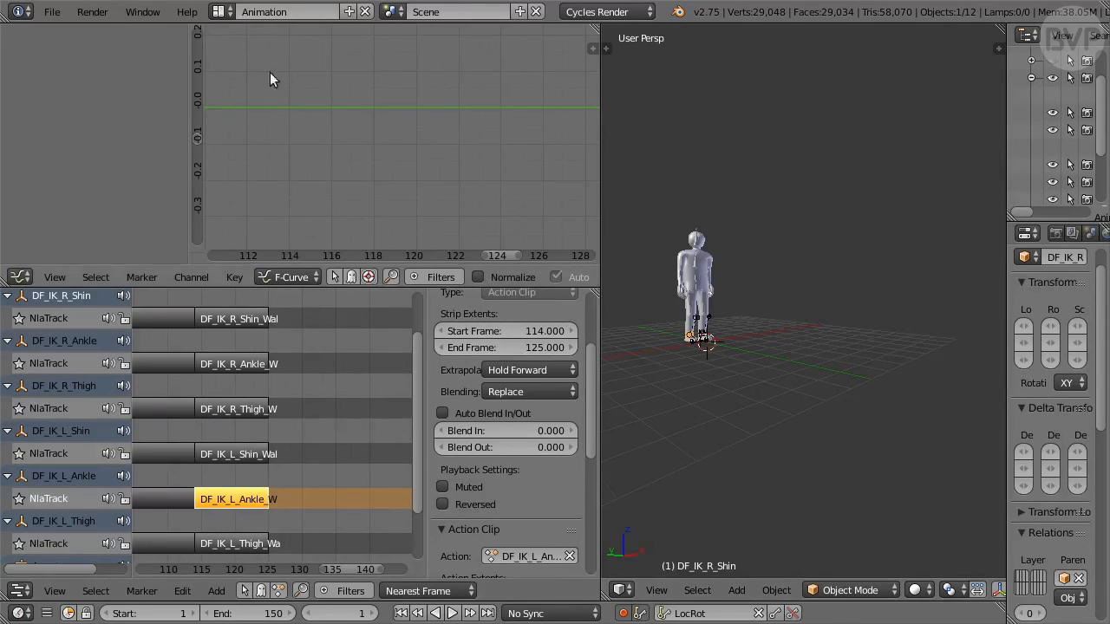
# Switch the screen layout from Animation to Default and widen the 3D view
pyautogui.click(219, 11)
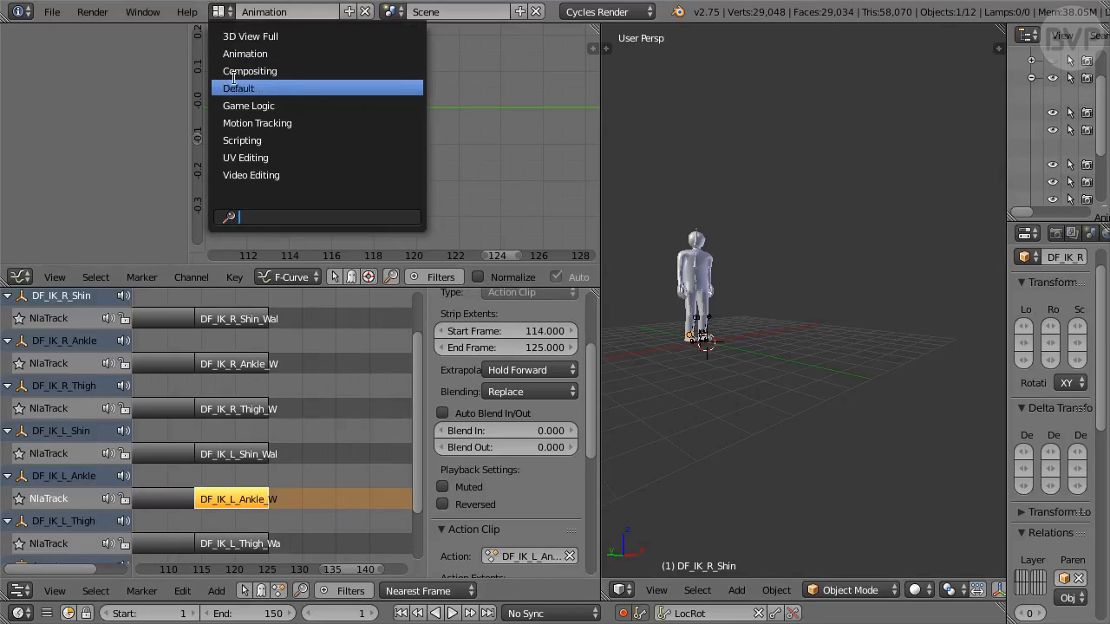
pyautogui.click(258, 89)
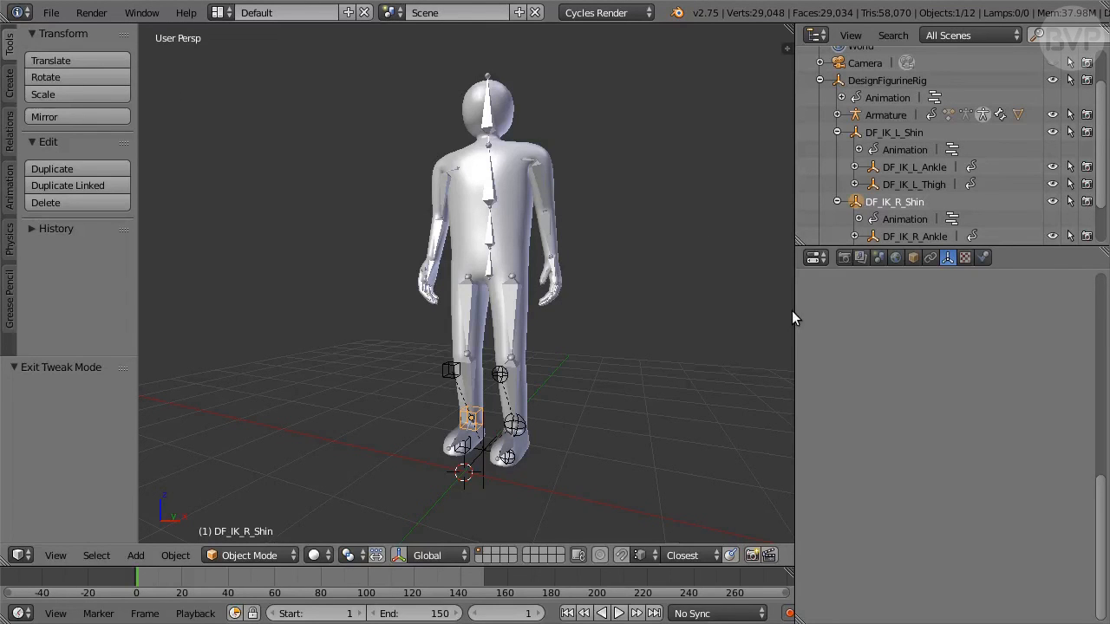
pyautogui.moveTo(795, 315); pyautogui.dragTo(885, 314)
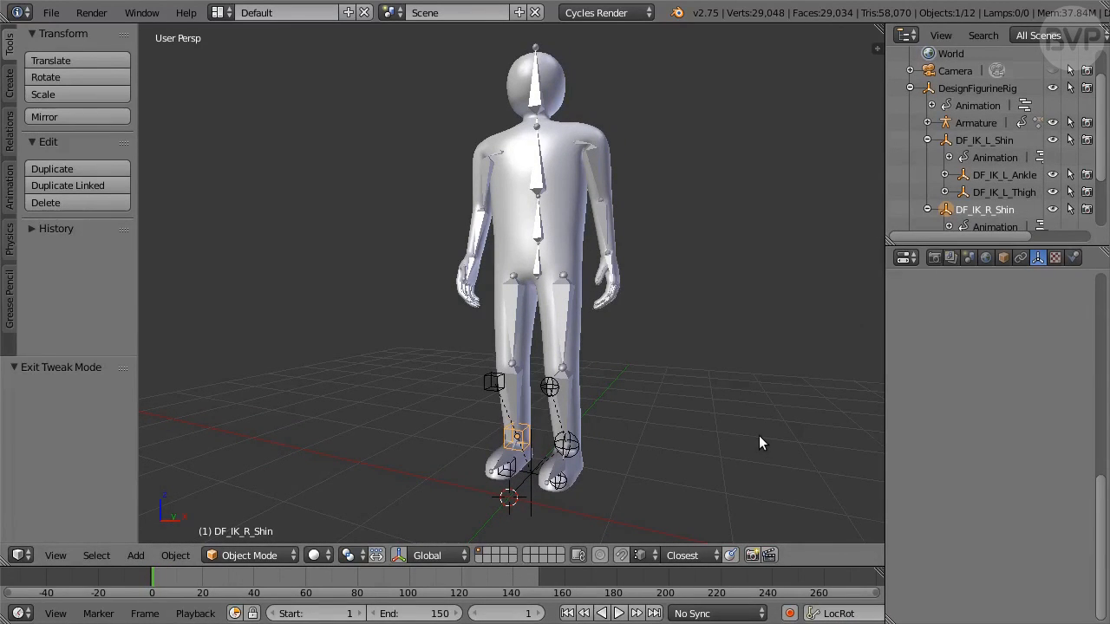
# Add a cone mesh to the scene and set its depth to 1
pyautogui.click(136, 555)
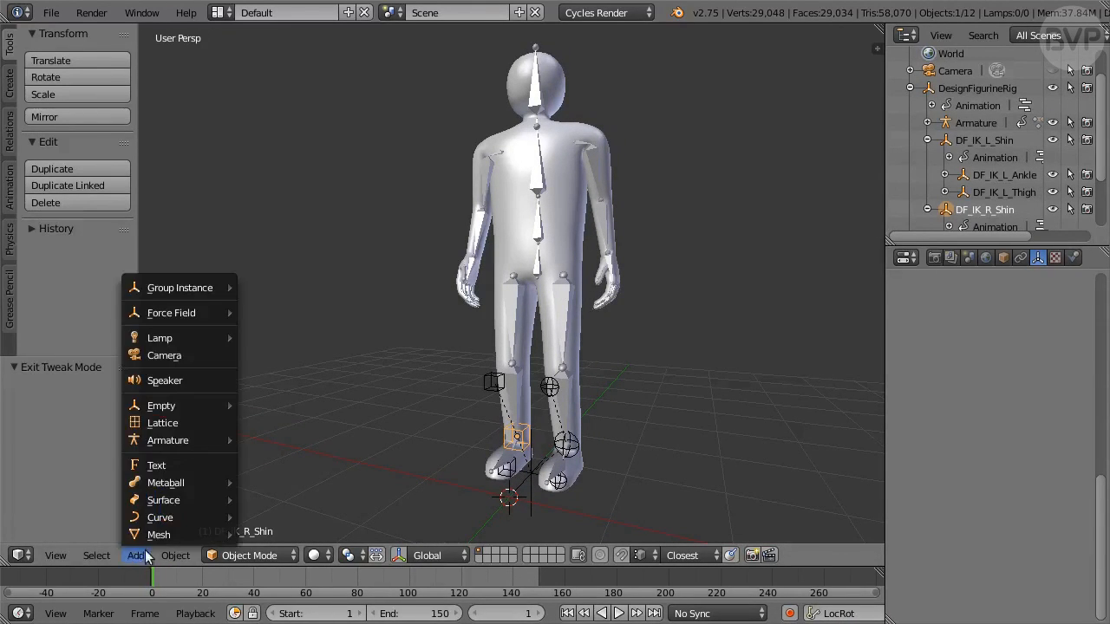
pyautogui.moveTo(159, 535)
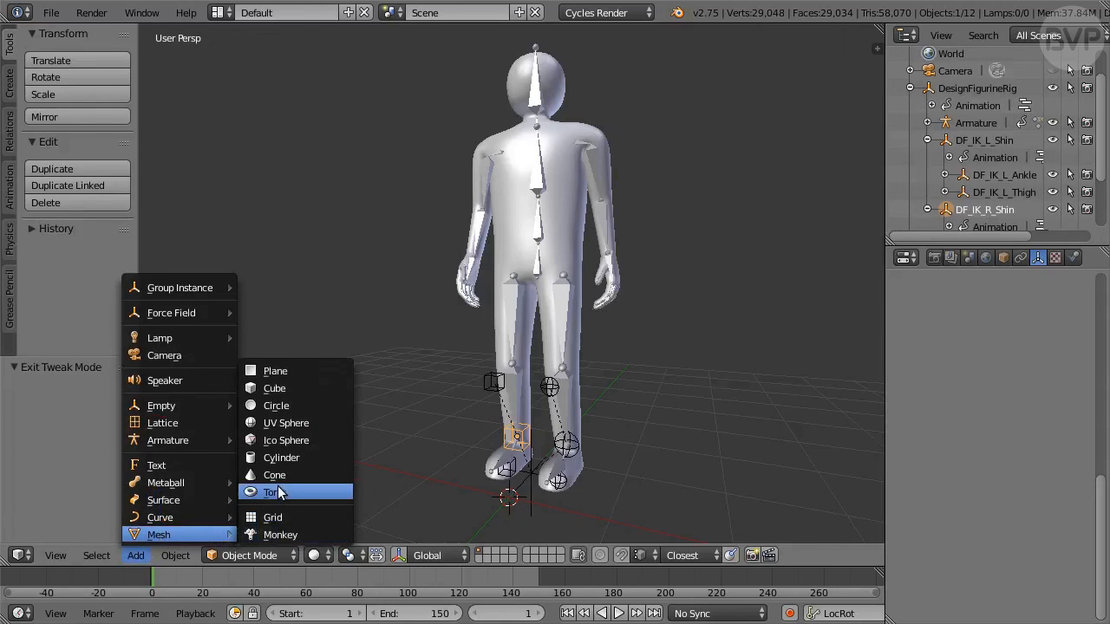
pyautogui.click(304, 474)
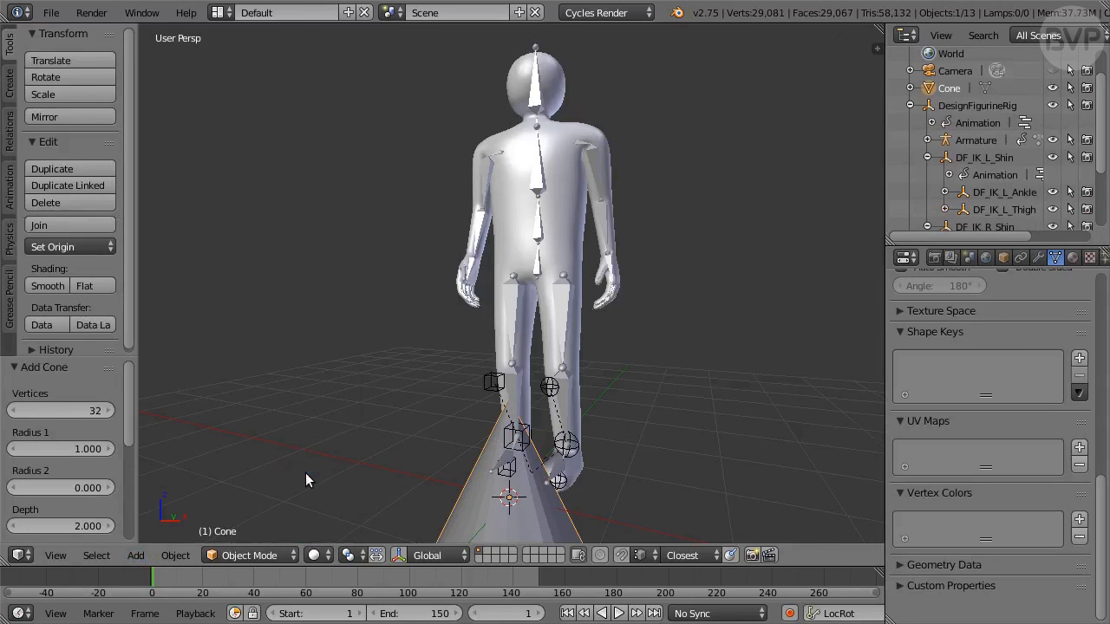
pyautogui.click(76, 525)
pyautogui.write('1')
pyautogui.press('Return')
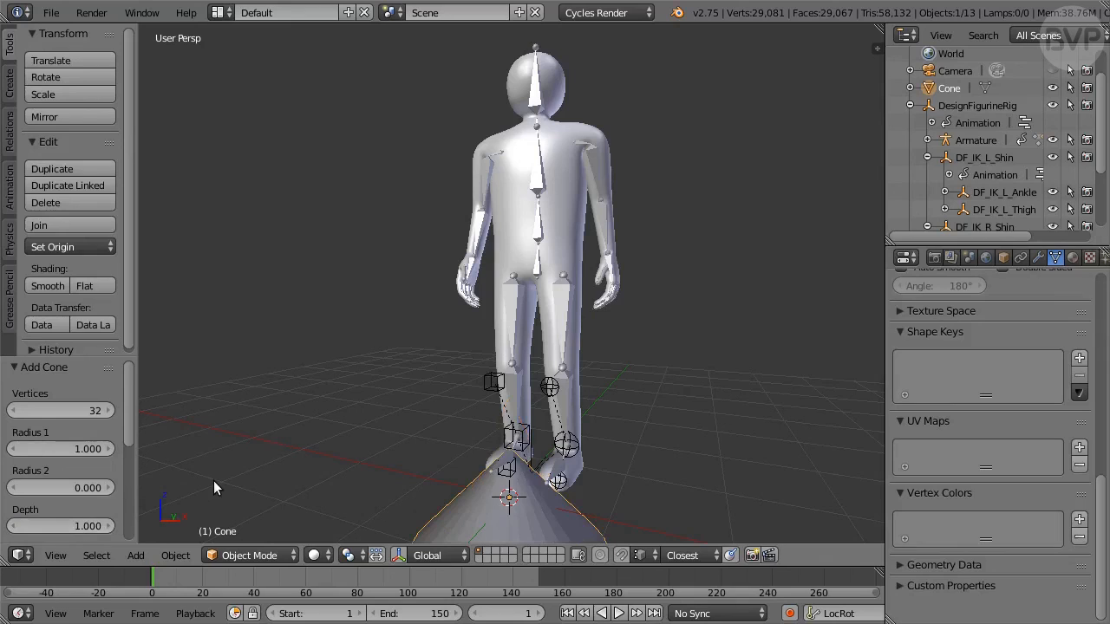
# In the right orthographic view, move the cone about 0.82 along Y and 4.87 along Z onto the figurine's head
pyautogui.press('KP_3')
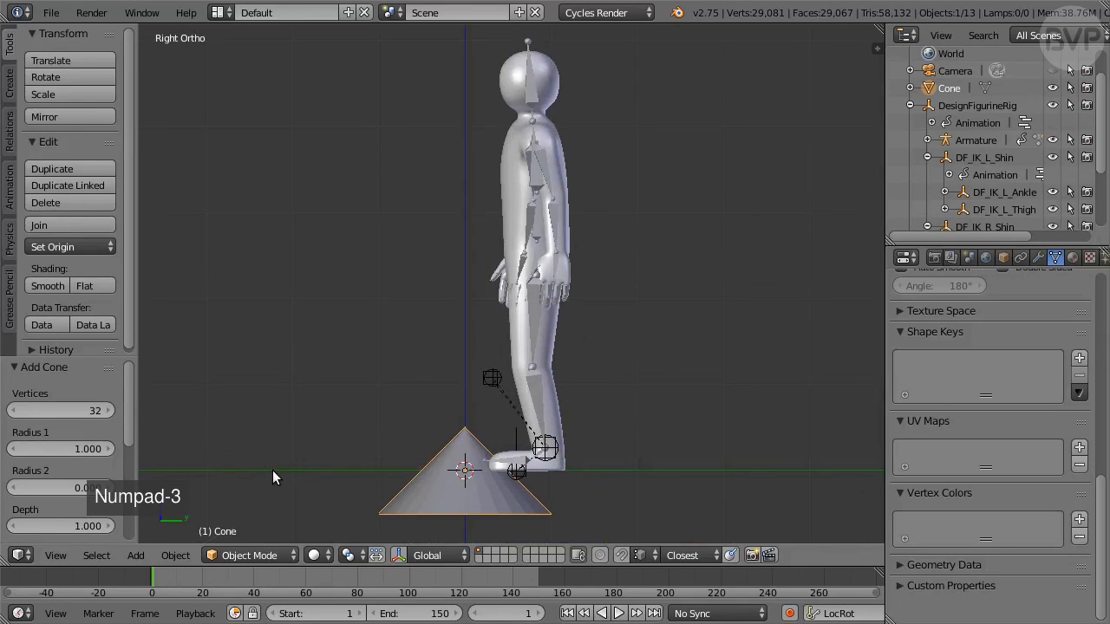
pyautogui.press('g')
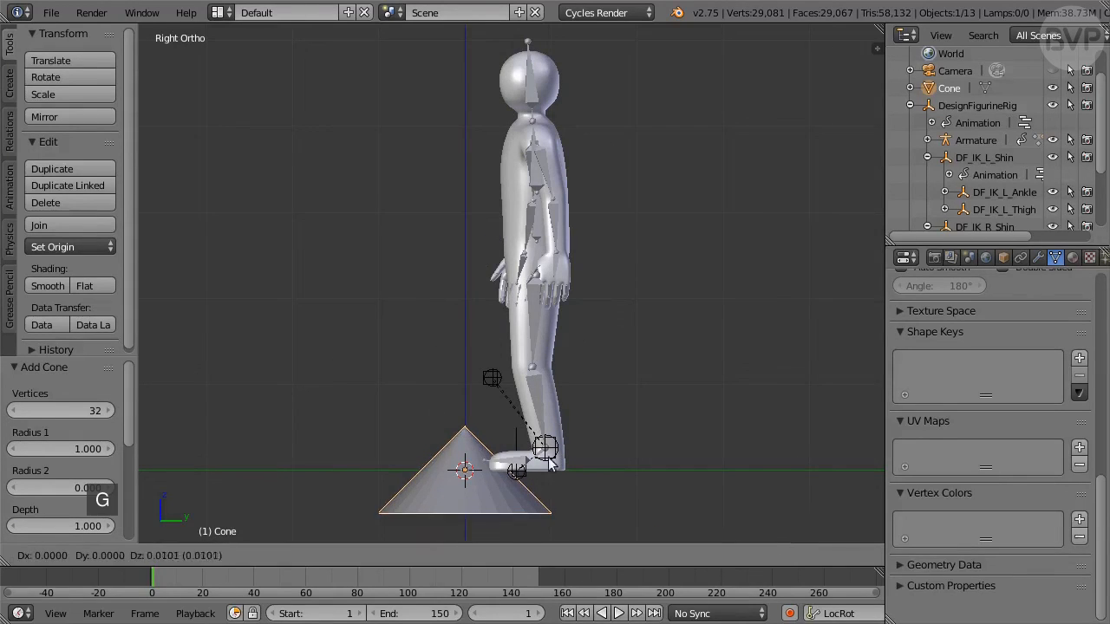
pyautogui.click(607, 69)
# Tilt the cone about 14° in the side view and scale it down towards the size of the head
pyautogui.keyDown('shift'); pyautogui.moveTo(661, 100); pyautogui.dragTo(645, 273, button='middle'); pyautogui.keyUp('shift')
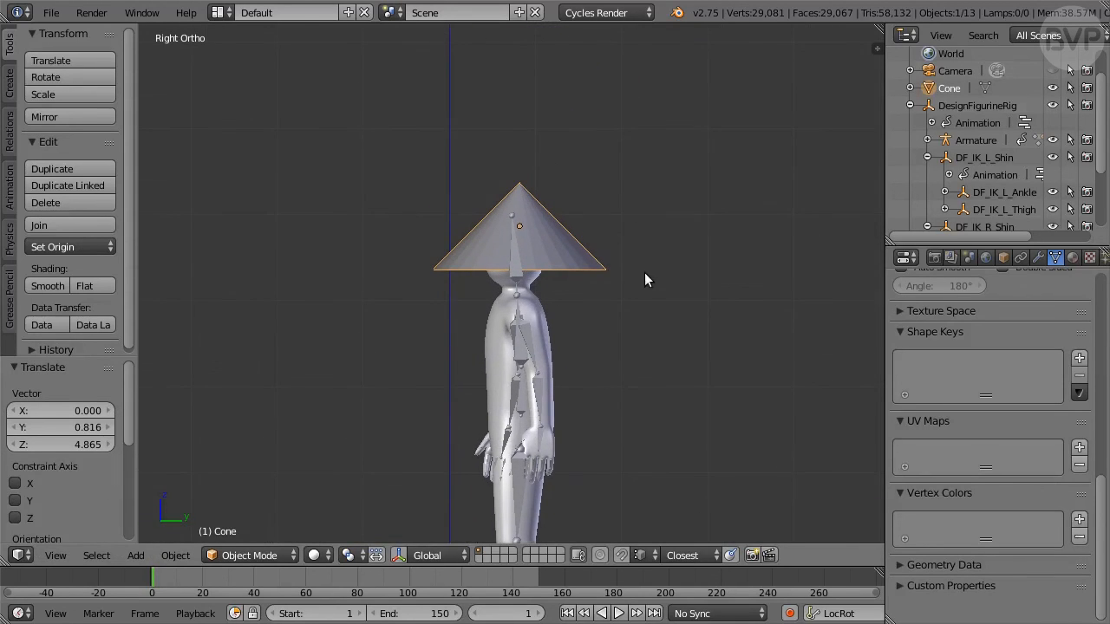
pyautogui.scroll(5, 653, 338)
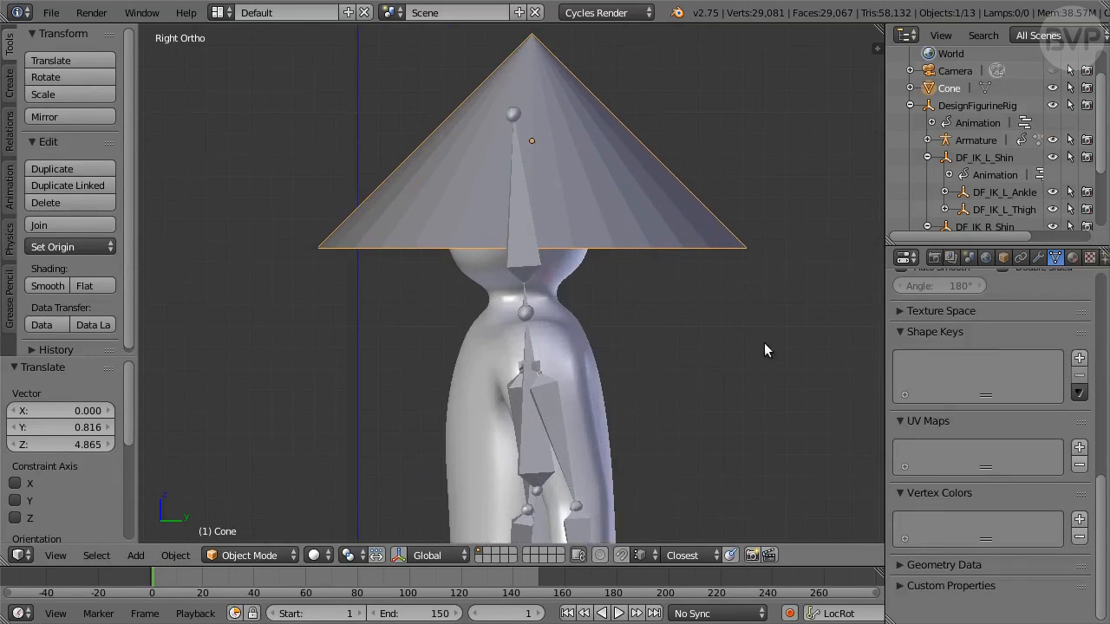
pyautogui.press('r')
pyautogui.click(761, 364)
pyautogui.press('s')
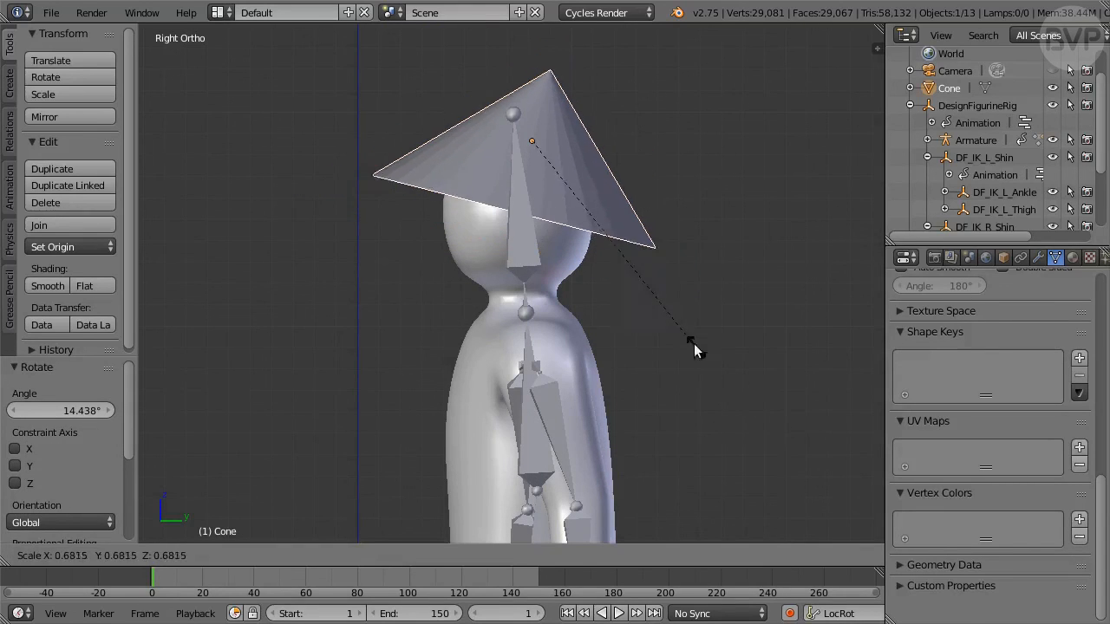
pyautogui.click(685, 312)
# In wireframe display, fit the cone like a hat by scaling it about 0.88 and 0.95 and nudging it down about 0.02, then restore solid display
pyautogui.press('z')
pyautogui.press('s')
pyautogui.click(729, 339)
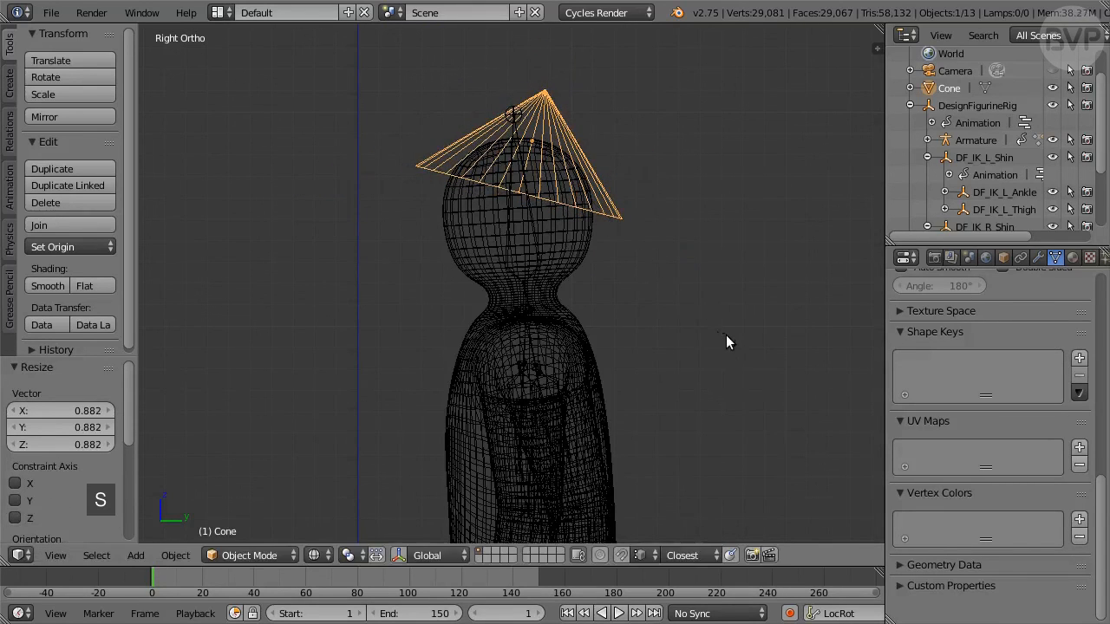
pyautogui.press('g')
pyautogui.click(720, 319)
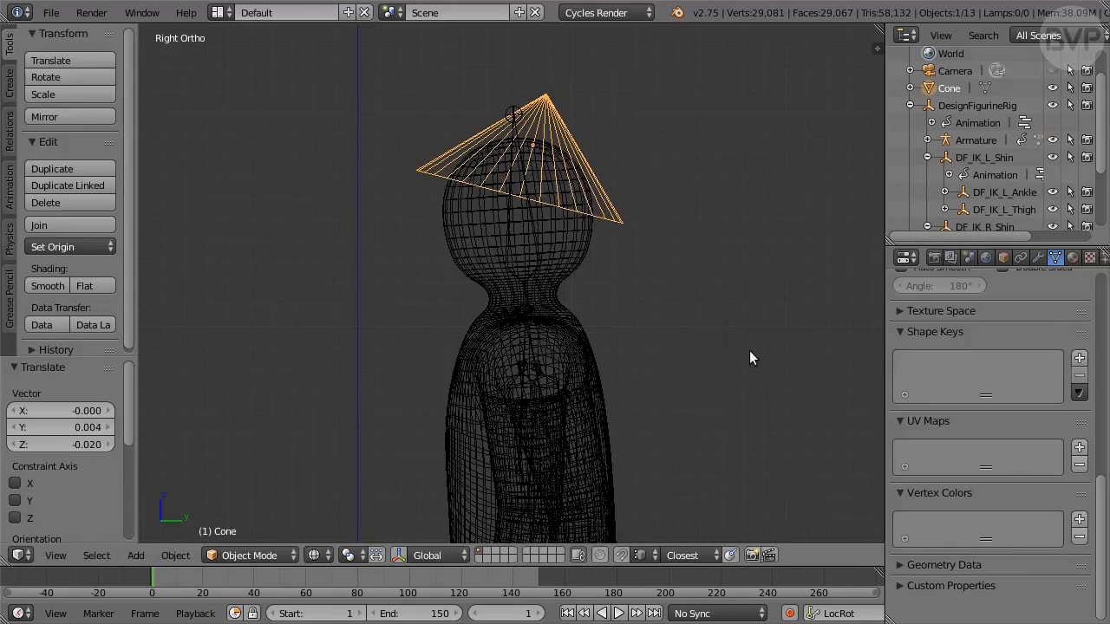
pyautogui.press('s')
pyautogui.click(742, 339)
pyautogui.press('z')
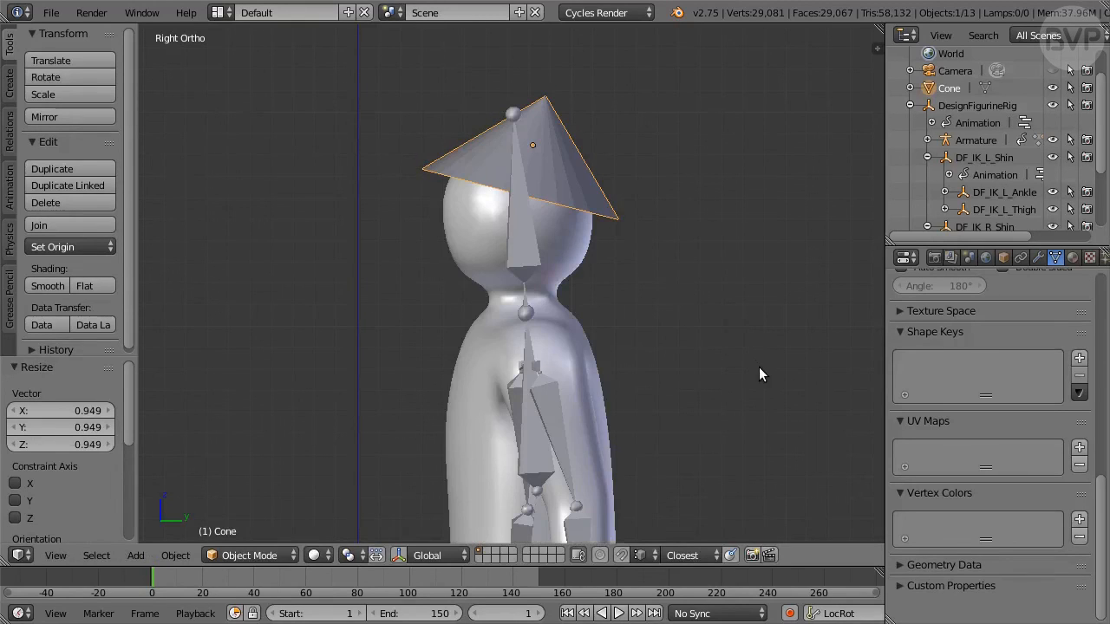
# Add a Child Of constraint to the cone with target DesignFigurine and vertex group Head, and set its inverse
pyautogui.click(1021, 256)
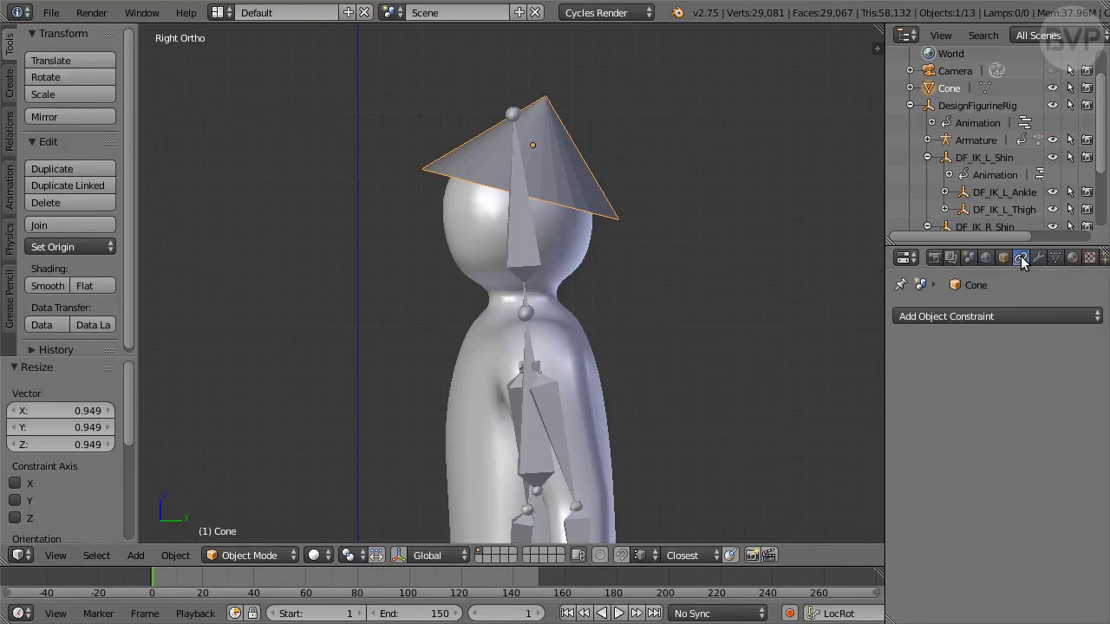
pyautogui.click(1013, 313)
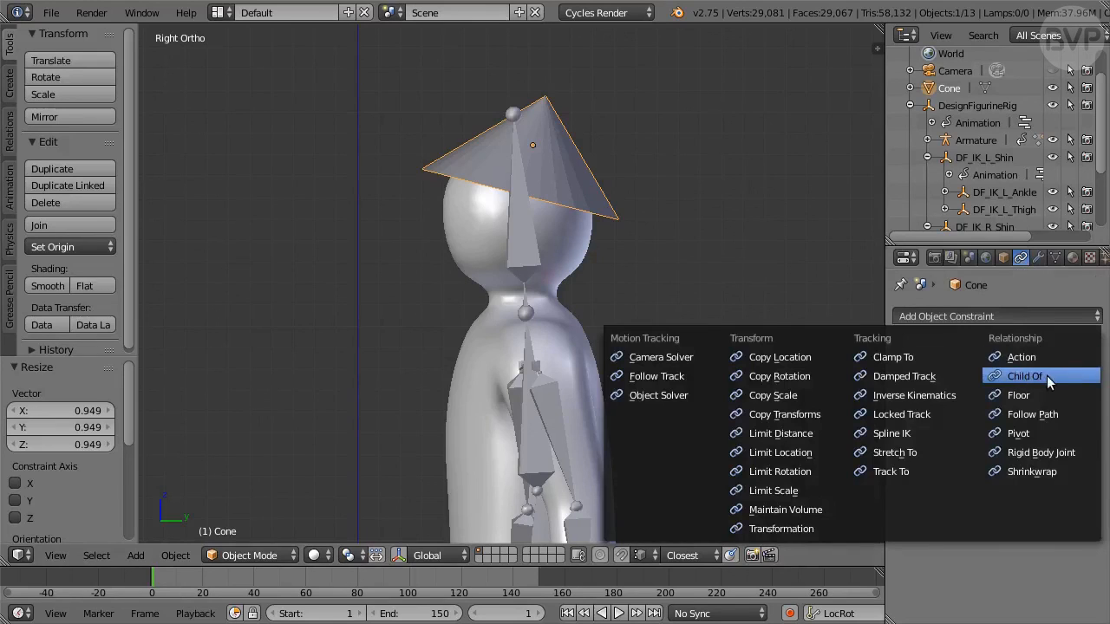
pyautogui.click(1016, 376)
pyautogui.click(1014, 379)
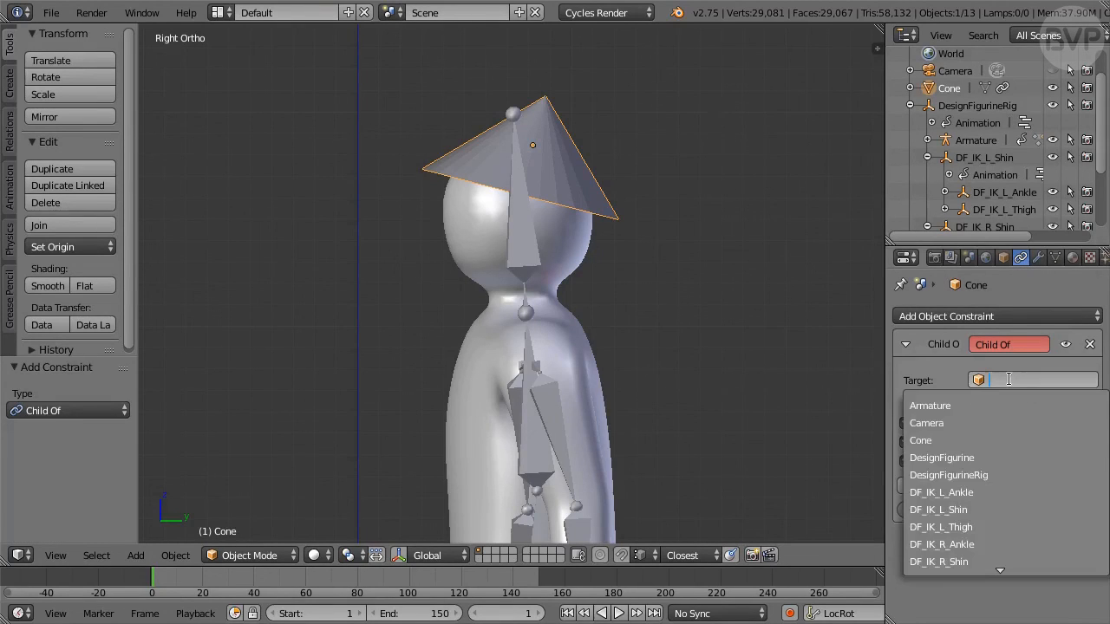
pyautogui.click(990, 458)
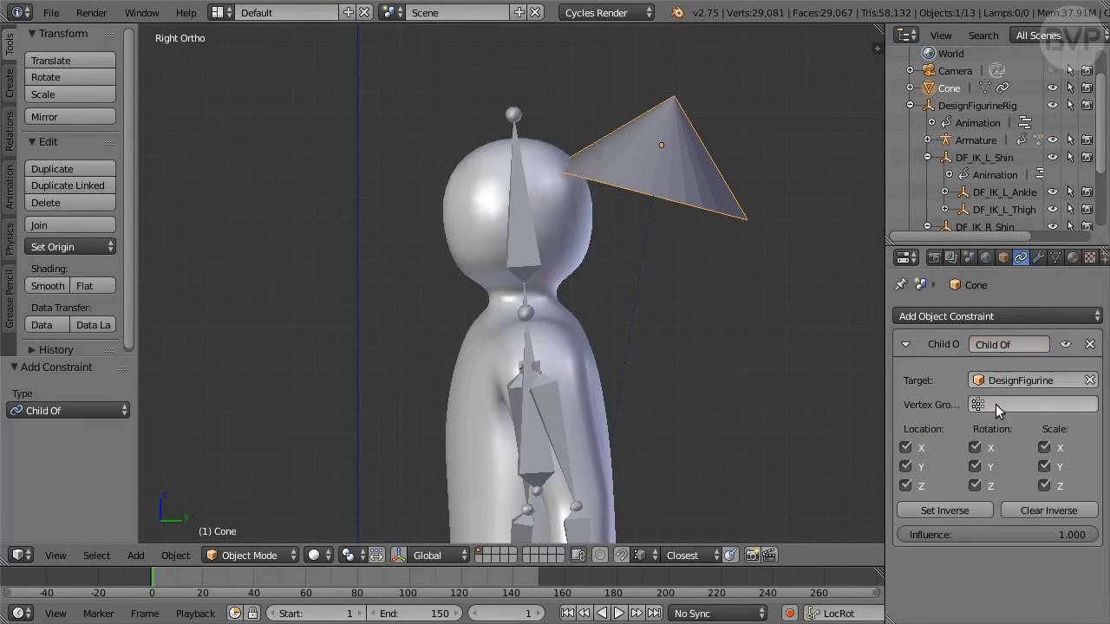
pyautogui.click(996, 405)
pyautogui.click(949, 464)
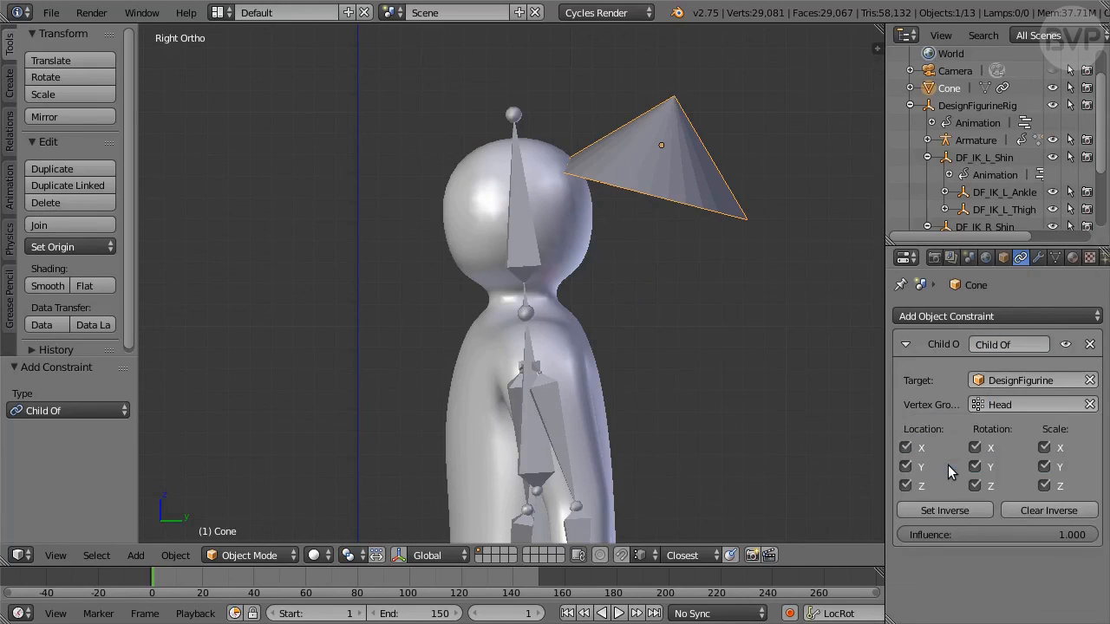
pyautogui.click(958, 510)
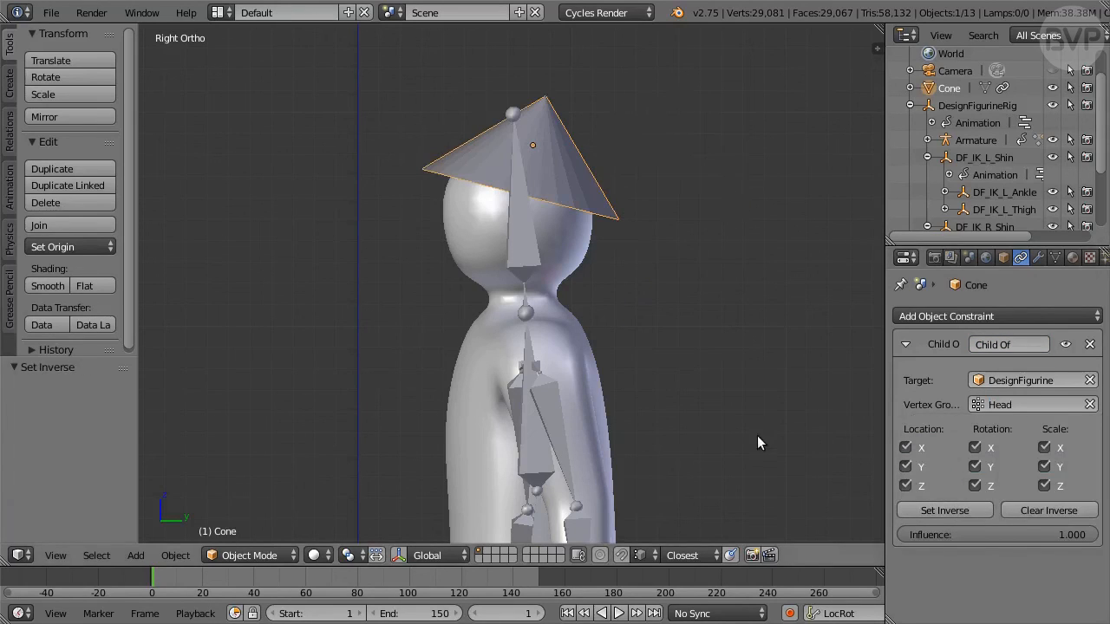
# Play the walk animation from the side and front to check how the cone hat follows the head
pyautogui.scroll(-4, 757, 436)
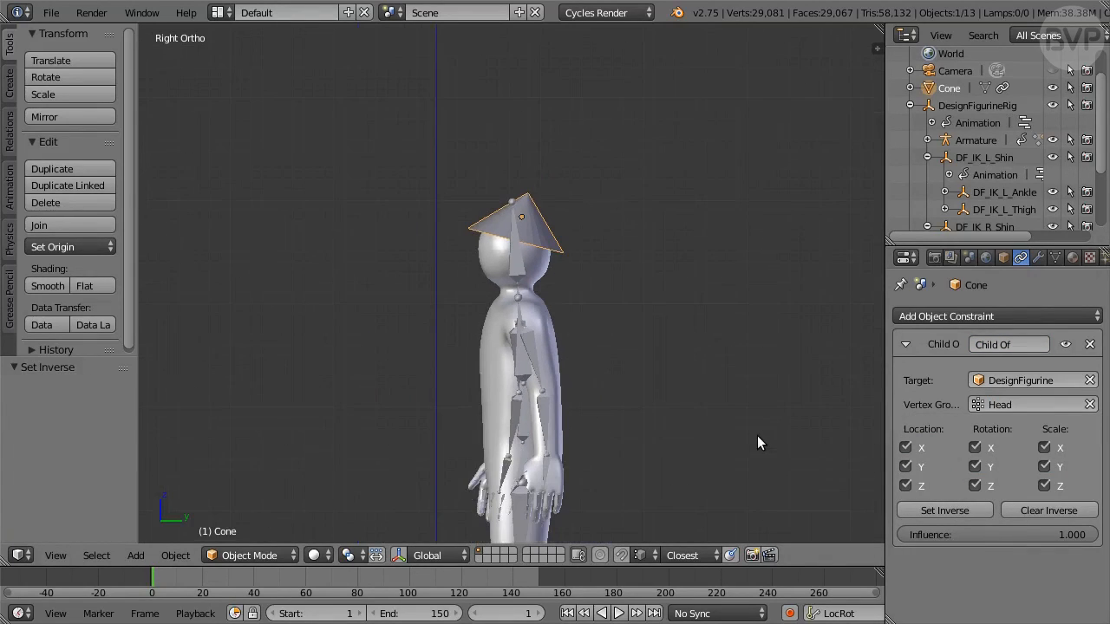
pyautogui.click(618, 613)
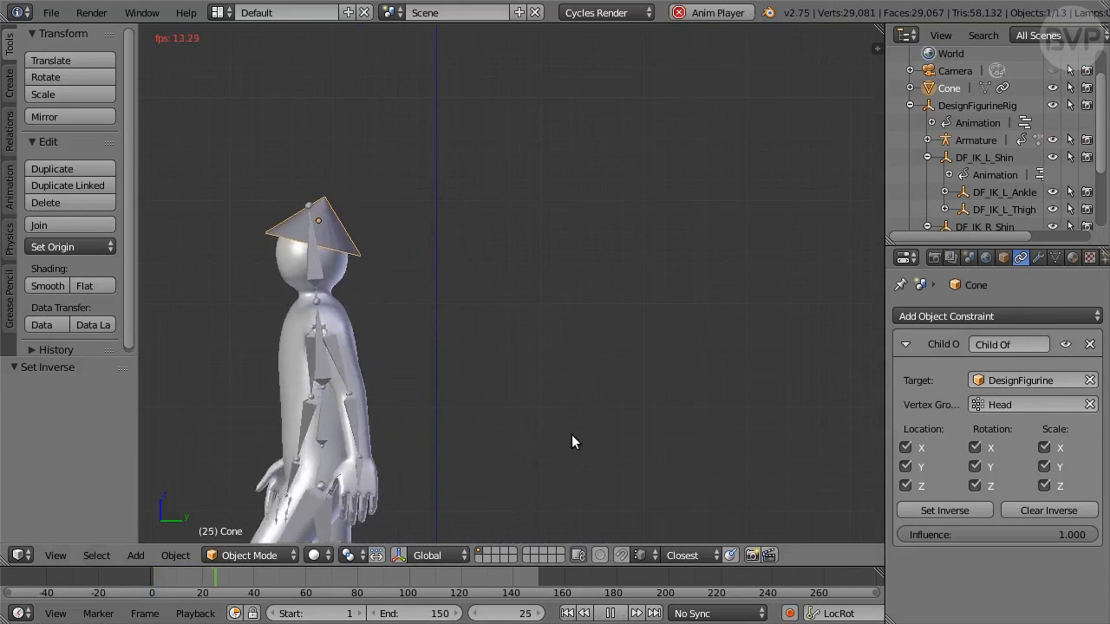
pyautogui.press('KP_1')
pyautogui.scroll(3, 644, 324)
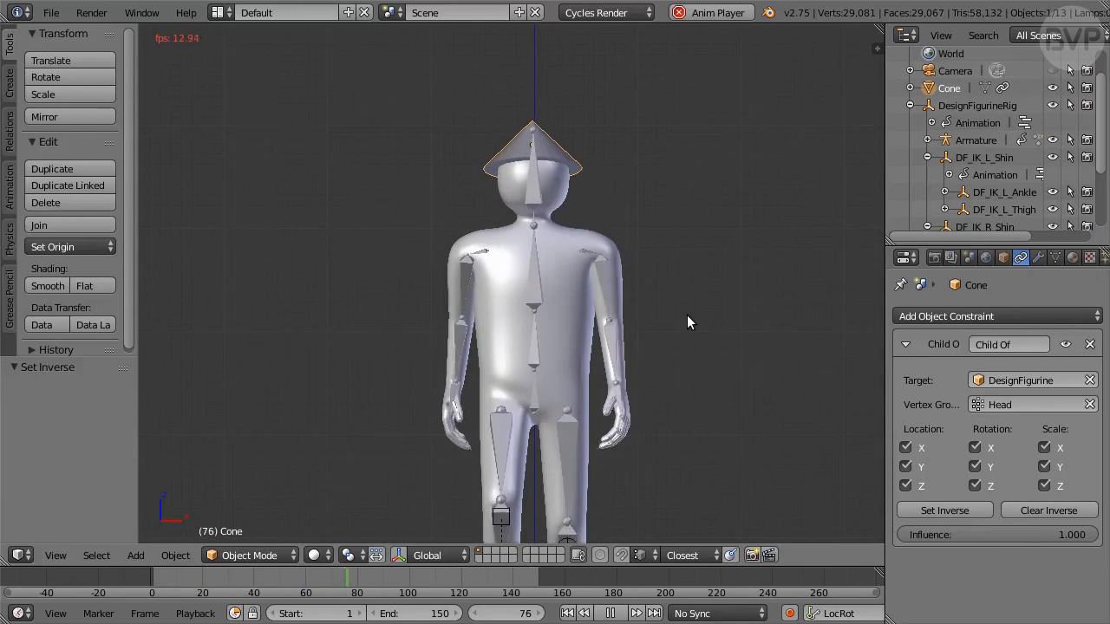
pyautogui.scroll(3, 687, 315)
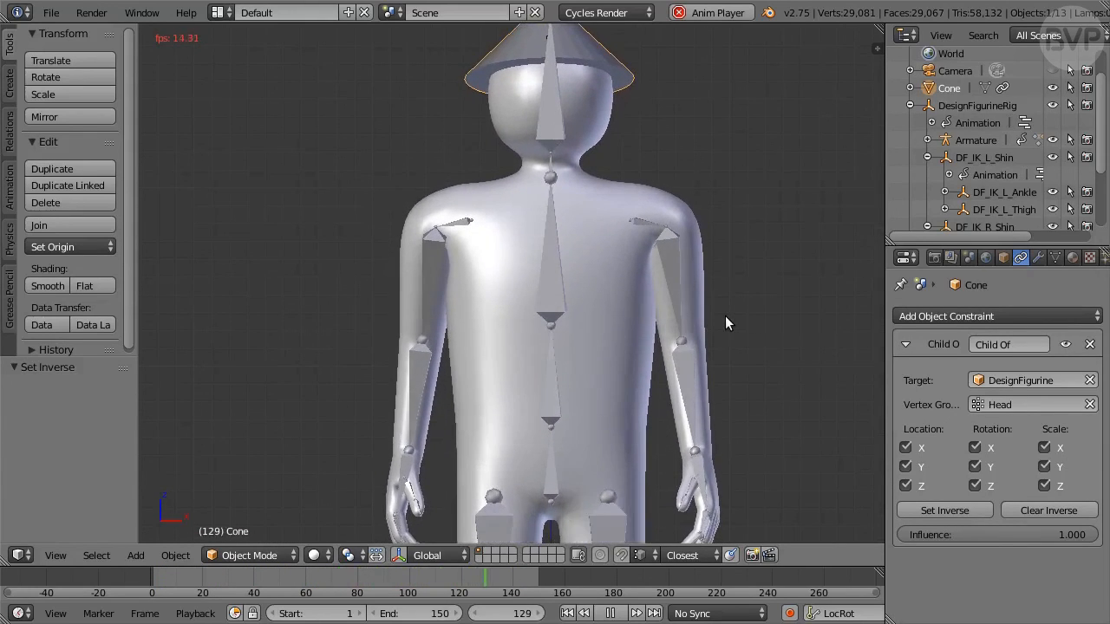
pyautogui.press('Escape')
# Try to parent the constrained cone to DesignFigurineRig in the outliner
pyautogui.scroll(-3, 726, 319)
pyautogui.moveTo(726, 321); pyautogui.dragTo(725, 380, button='middle')
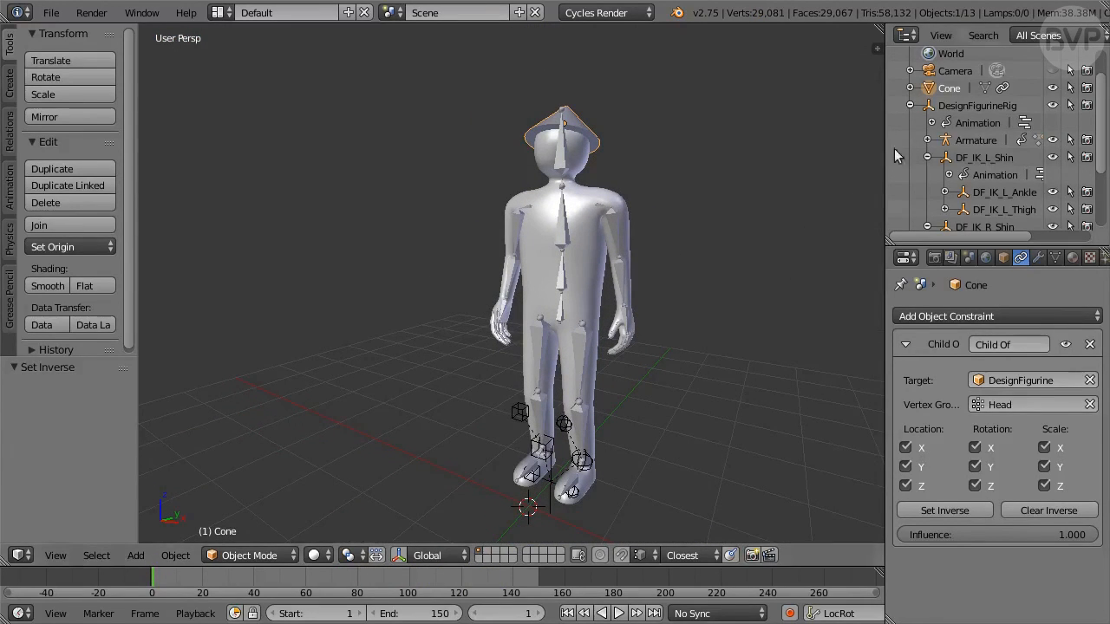
pyautogui.moveTo(944, 89); pyautogui.dragTo(924, 106)
pyautogui.moveTo(933, 110); pyautogui.dragTo(933, 106)
pyautogui.scroll(-2, 773, 176)
pyautogui.scroll(-2, 772, 176)
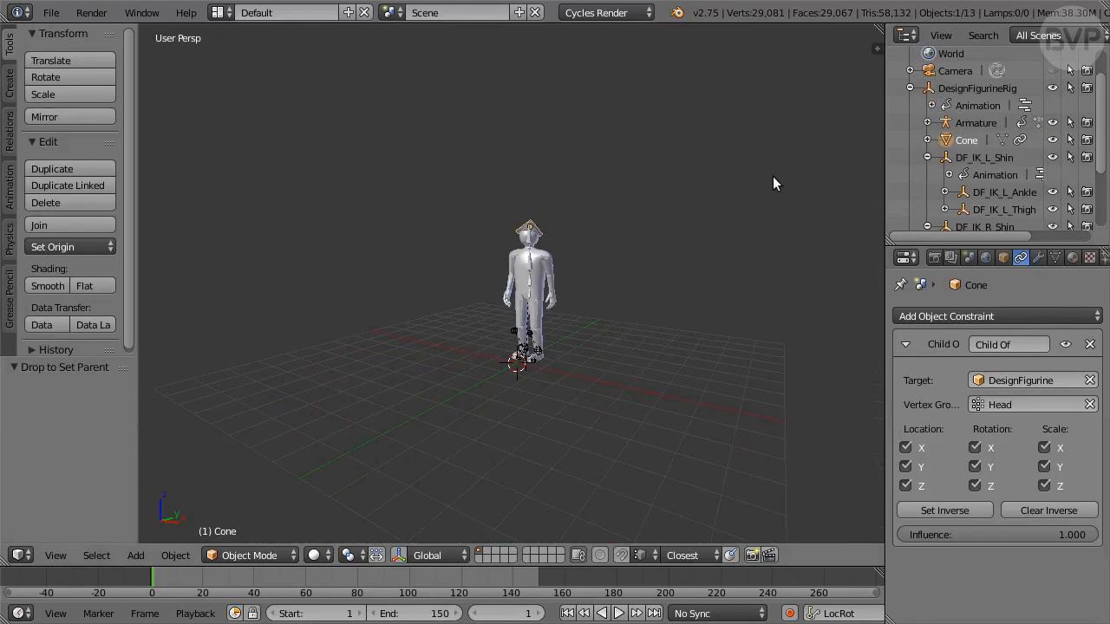
# Play the animation to check the parented cone's motion, and undo the parenting to DesignFigurineRig
pyautogui.hotkey('alt', 'a')
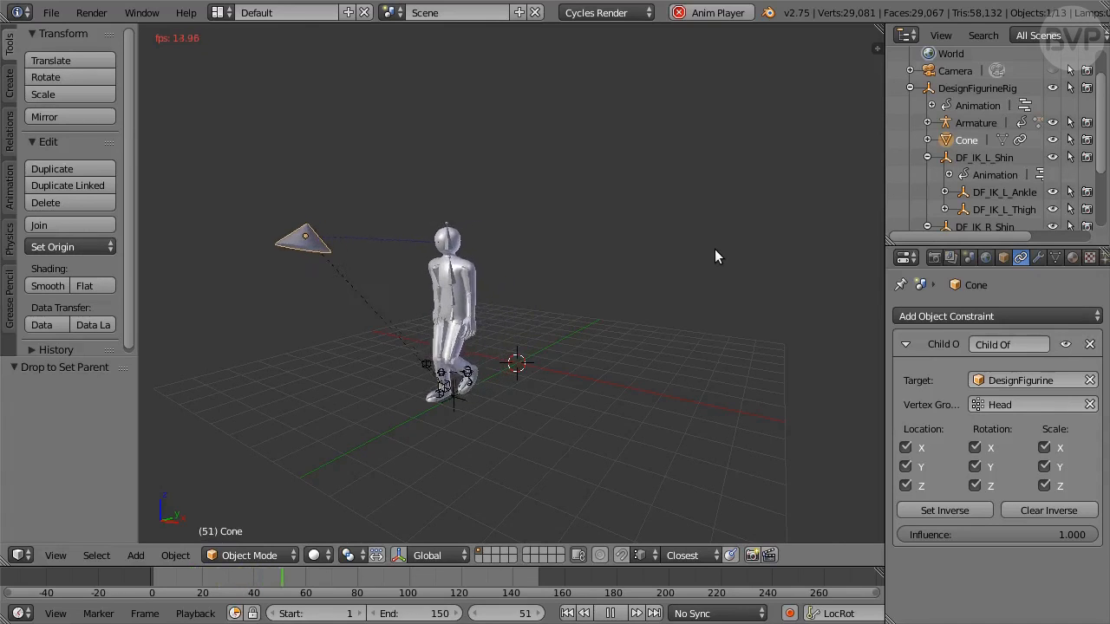
pyautogui.press('Escape')
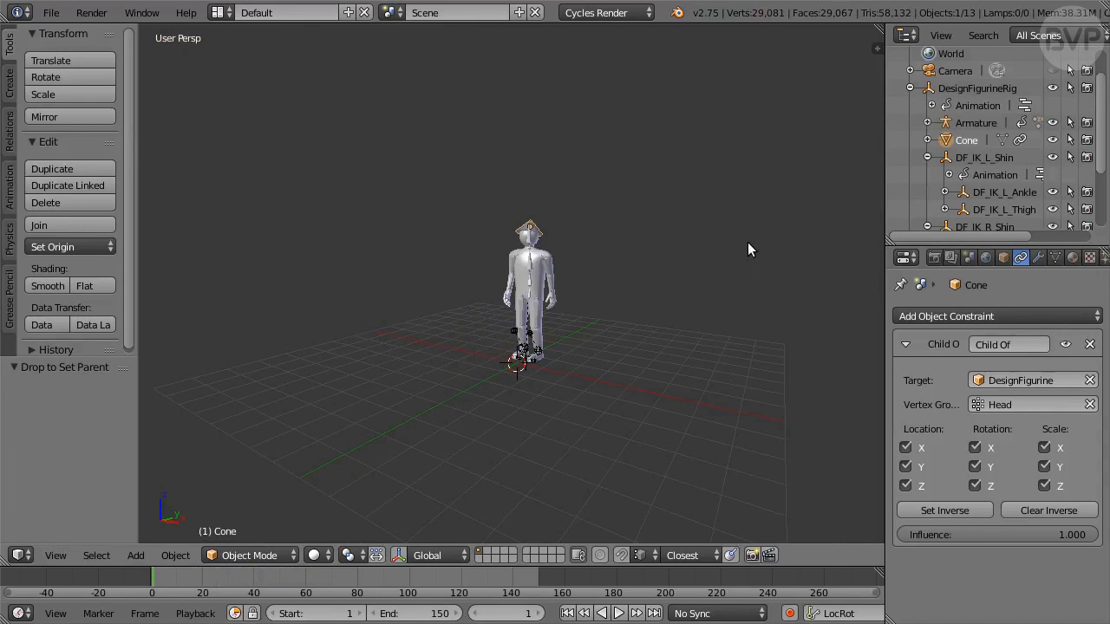
pyautogui.hotkey('ctrl', 'z')
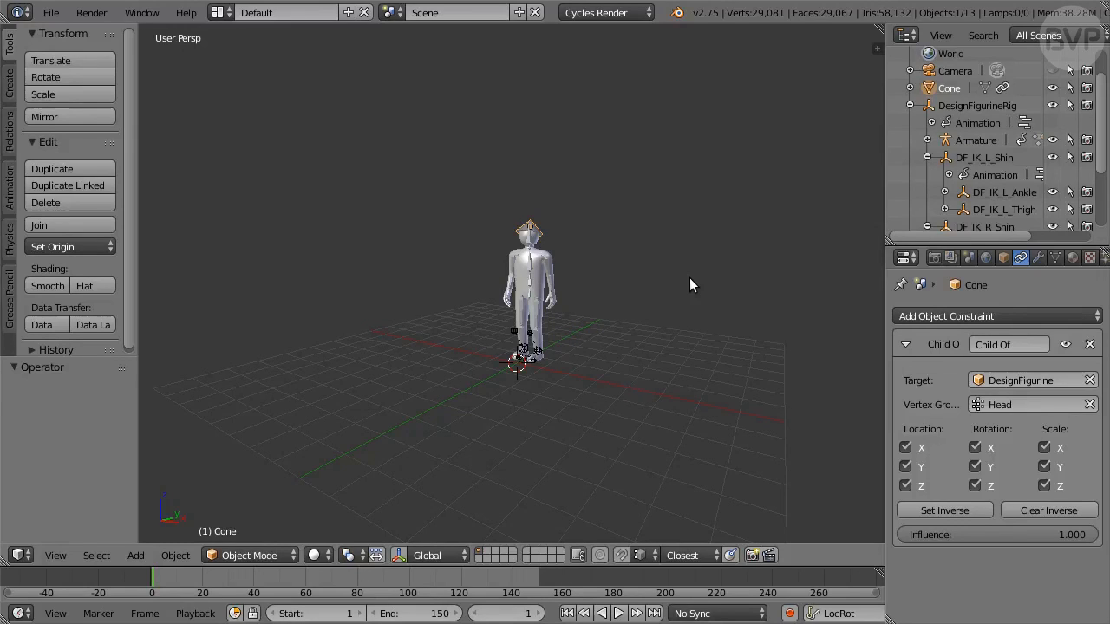
# Add a cube mesh at the scene's origin
pyautogui.click(134, 556)
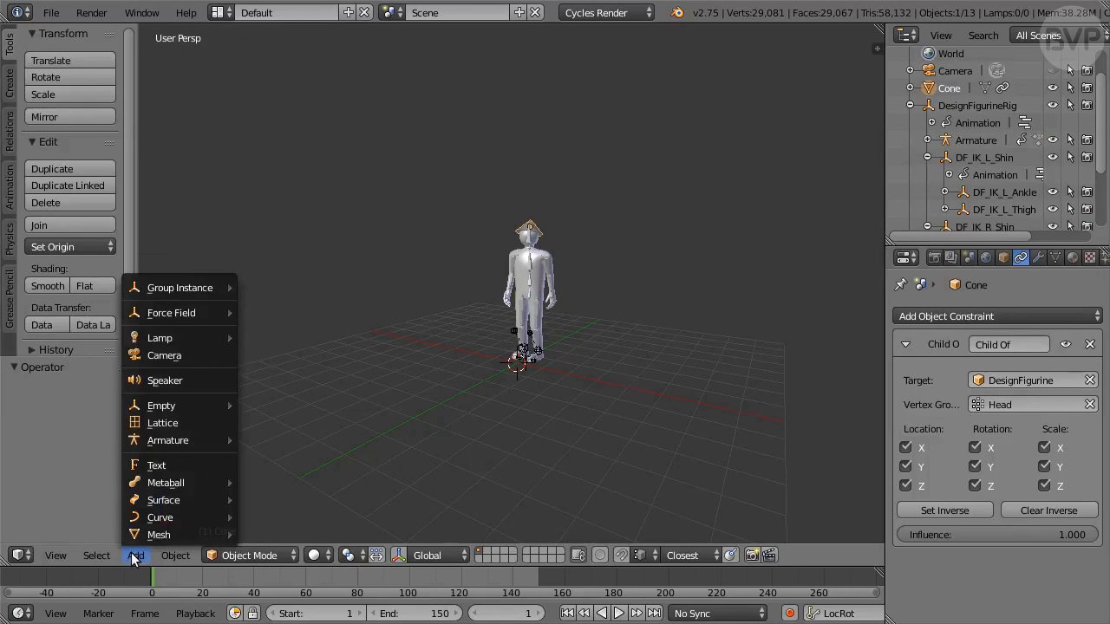
pyautogui.moveTo(153, 535)
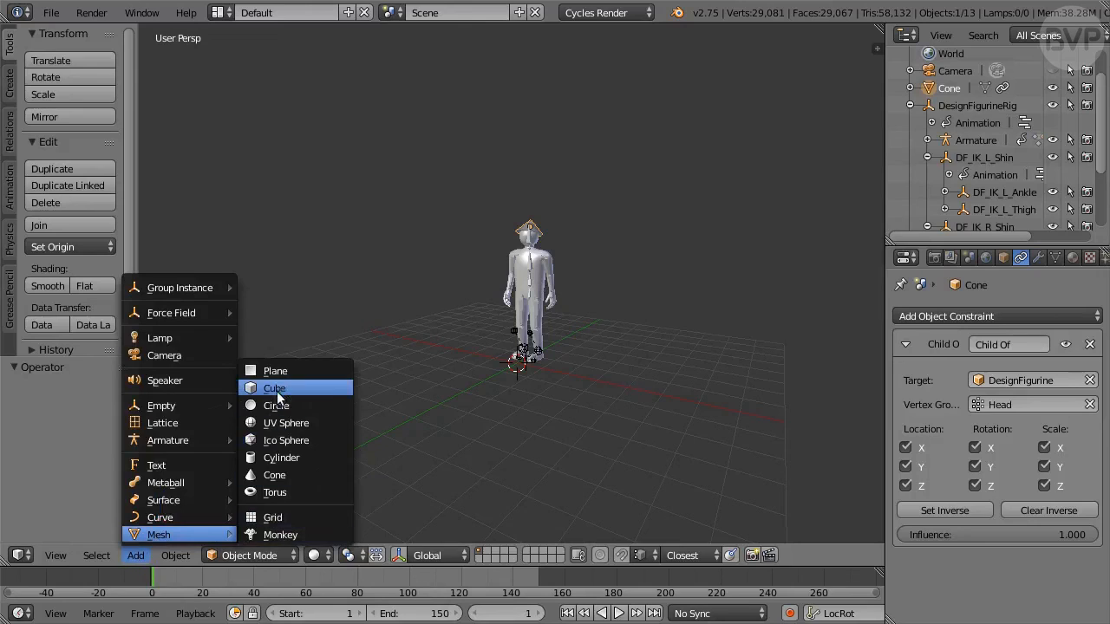
pyautogui.click(305, 391)
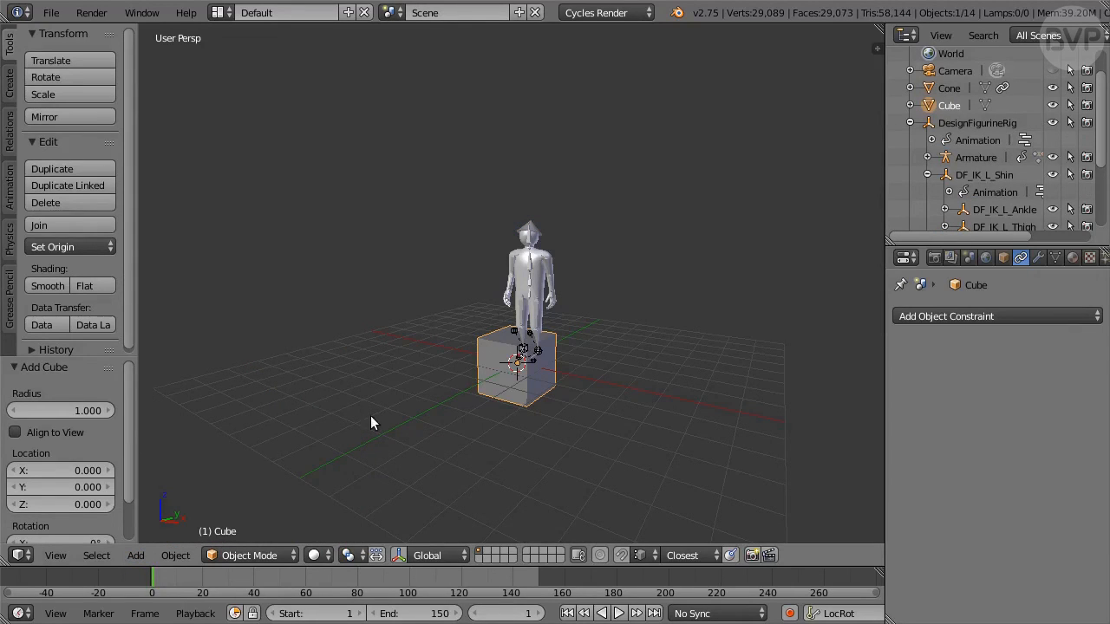
# In Edit Mode, move the cube's whole mesh up 1 unit along the global Z axis
pyautogui.press('Tab')
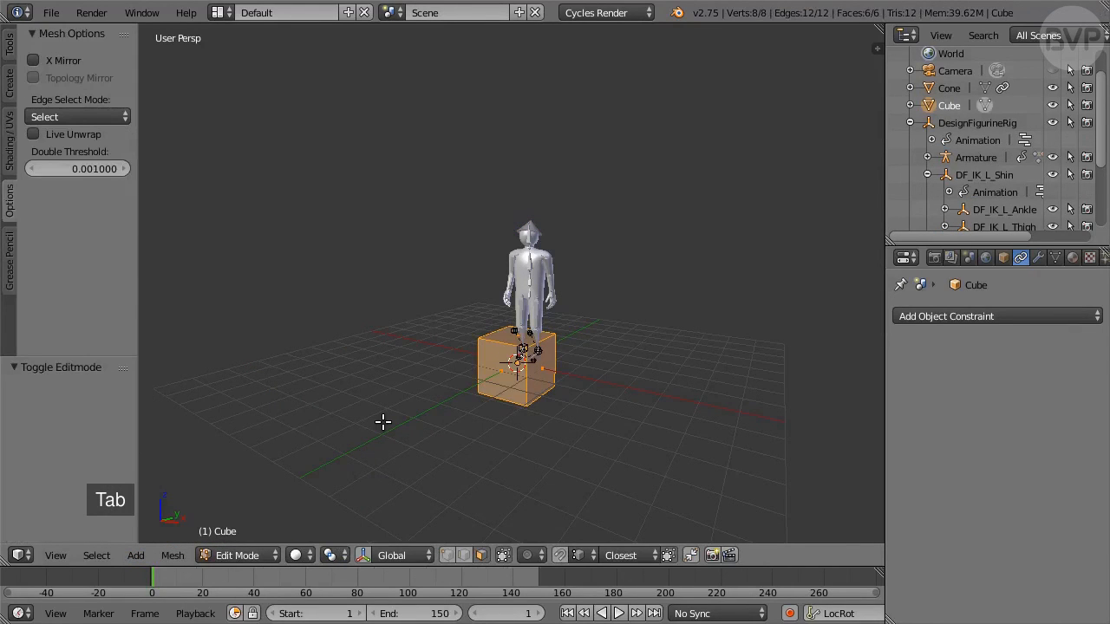
pyautogui.press('g')
pyautogui.press('z')
pyautogui.press('1')
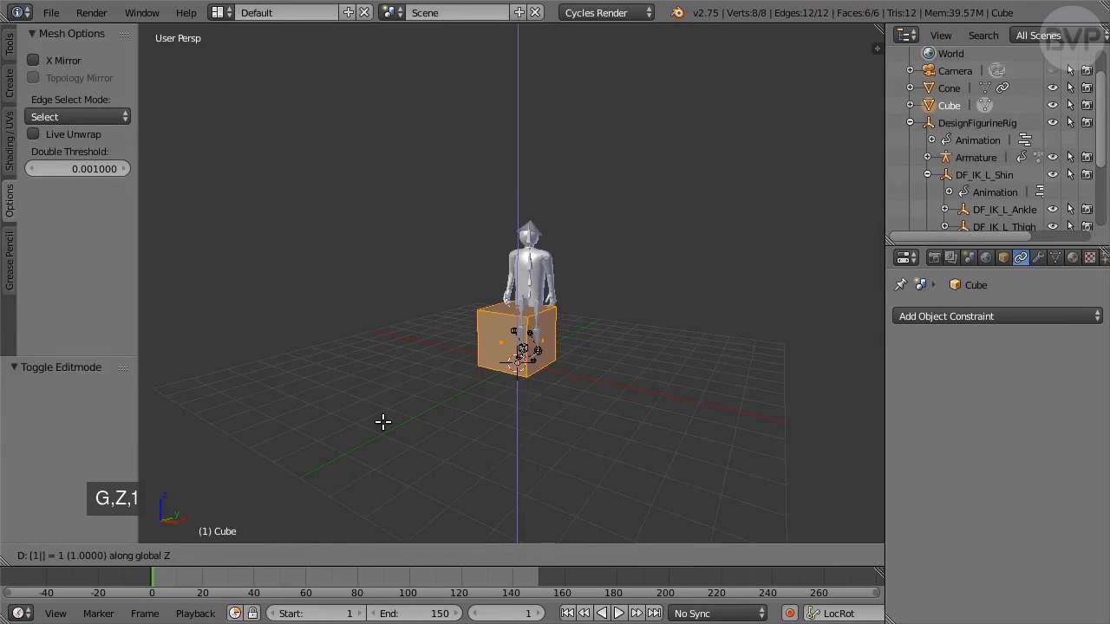
pyautogui.press('Return')
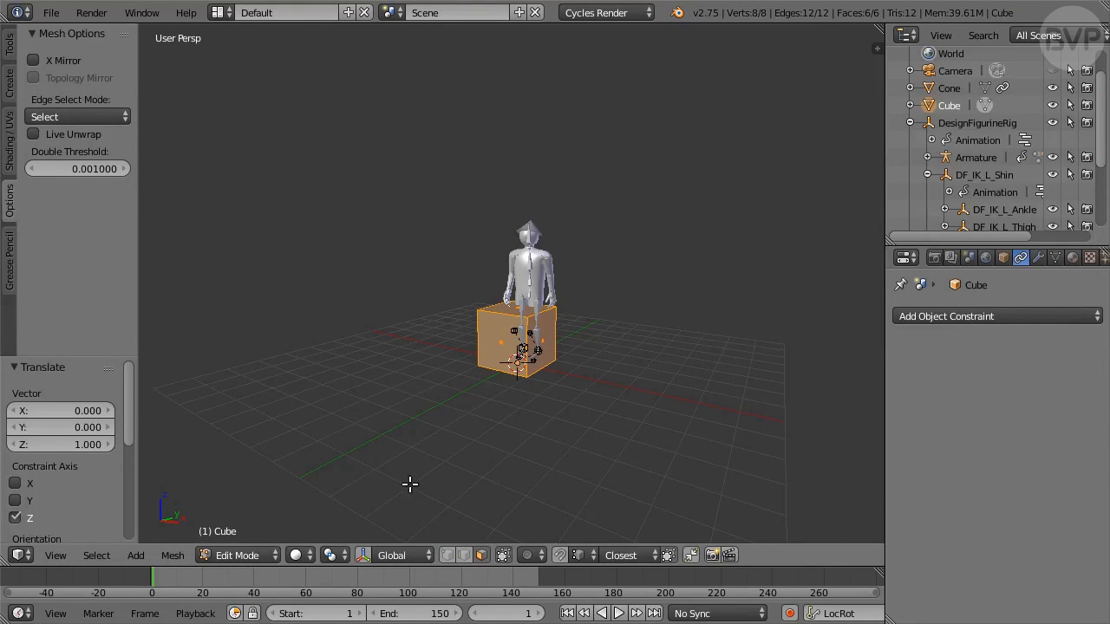
pyautogui.scroll(4, 483, 457)
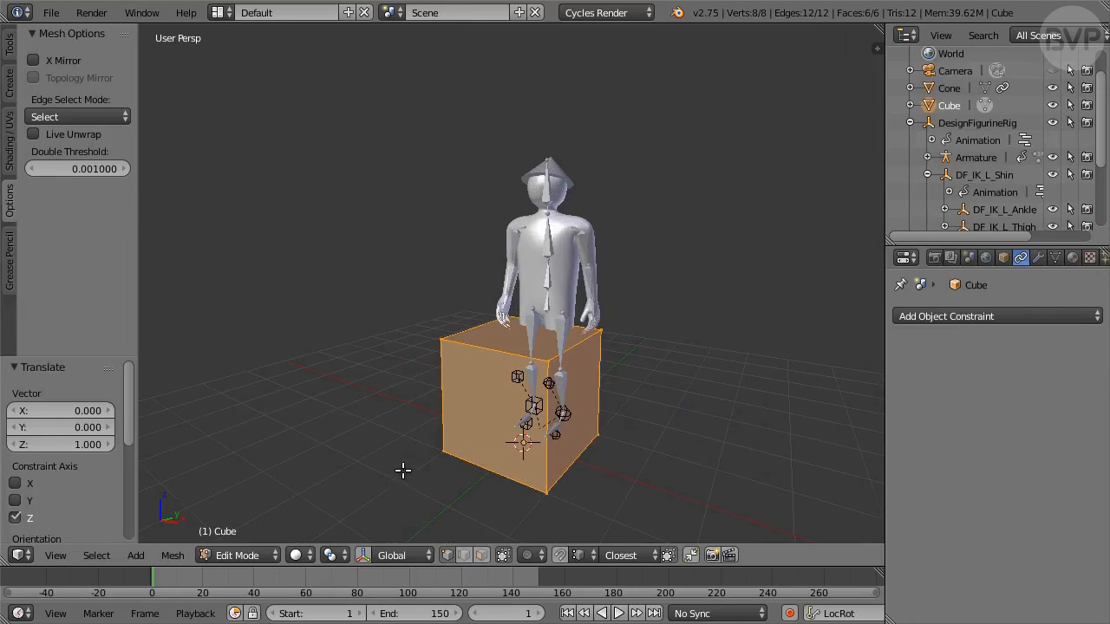
pyautogui.moveTo(404, 470); pyautogui.dragTo(567, 471, button='middle')
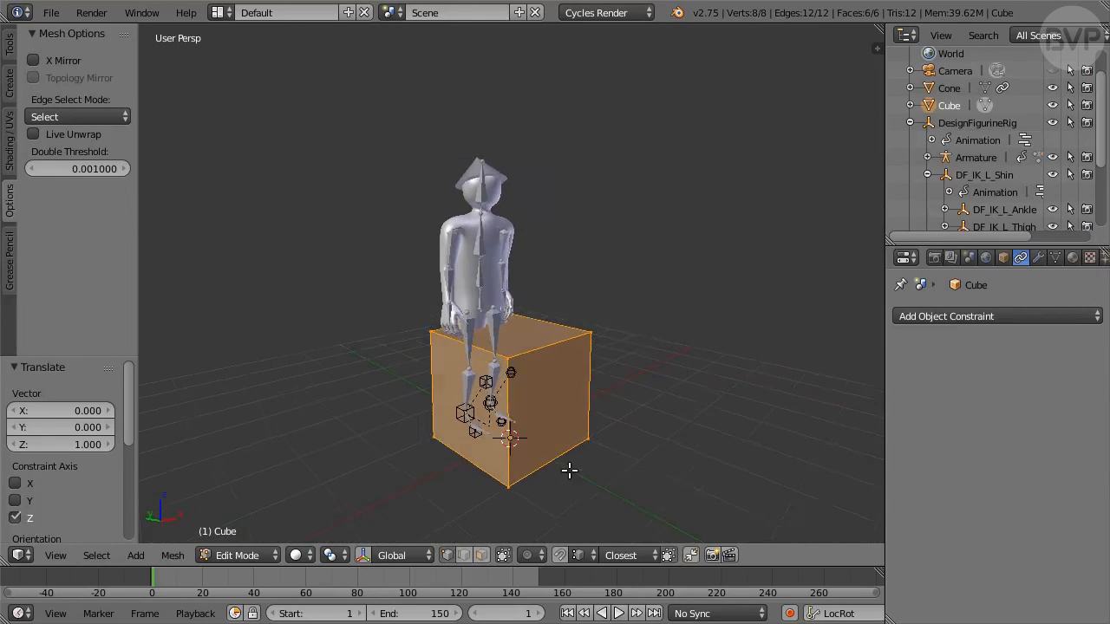
# Delete the cube's two top vertices on the side in front of the figurine
pyautogui.rightClick(515, 351)
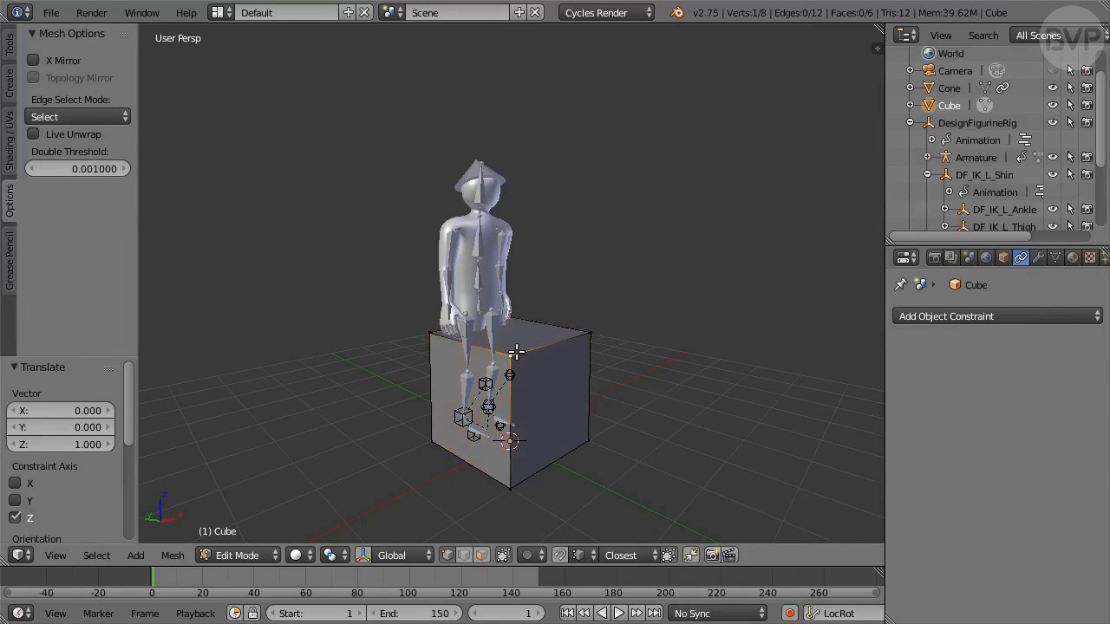
pyautogui.keyDown('shift'); pyautogui.rightClick(593, 335); pyautogui.keyUp('shift')
pyautogui.press('x')
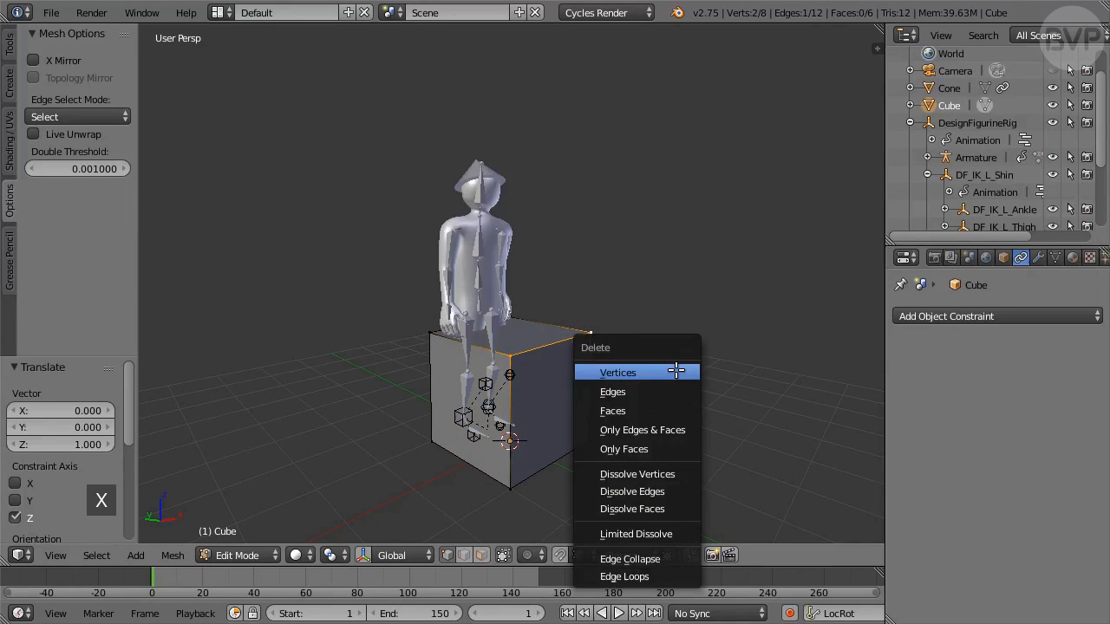
pyautogui.click(645, 373)
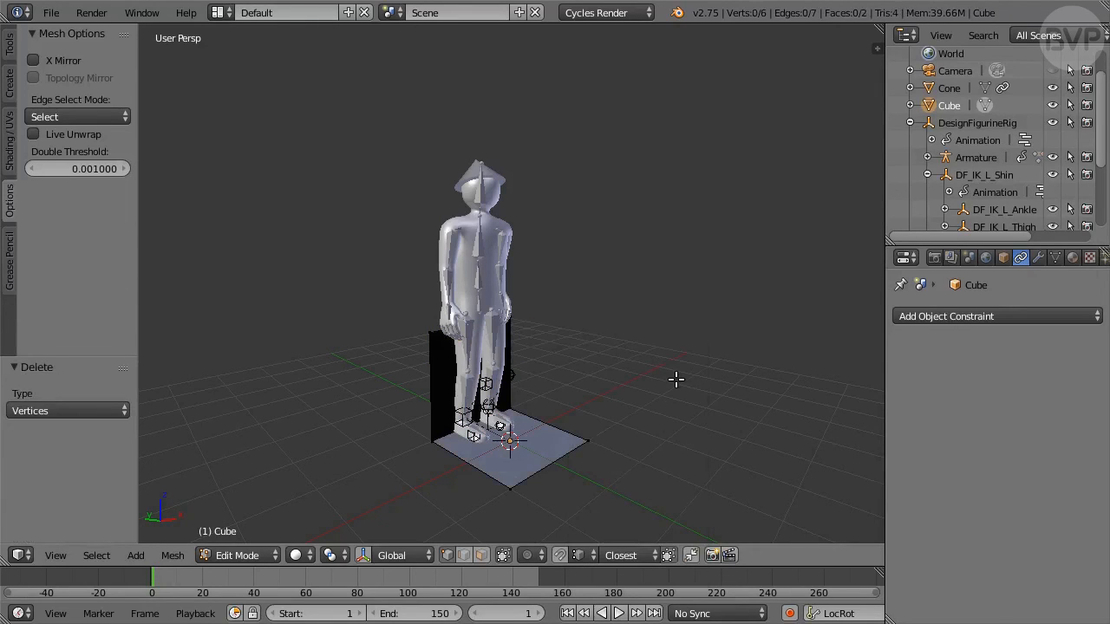
# Add one centered loop cut across the floor face and one horizontal centered loop cut across the back wall face
pyautogui.hotkey('ctrl', 'r')
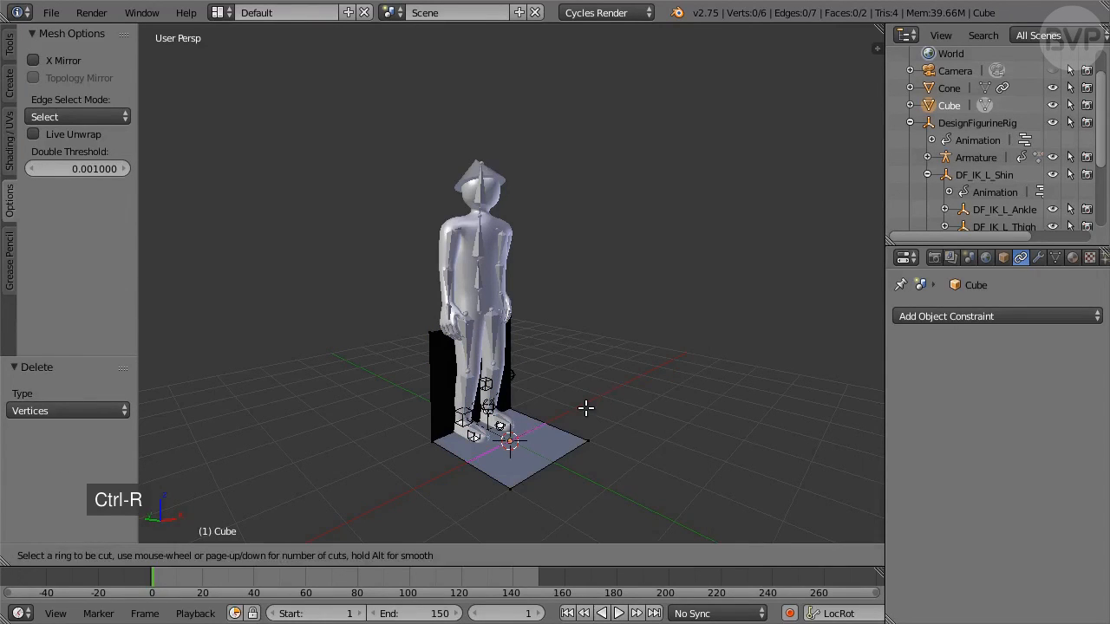
pyautogui.click(527, 437)
pyautogui.rightClick(526, 436)
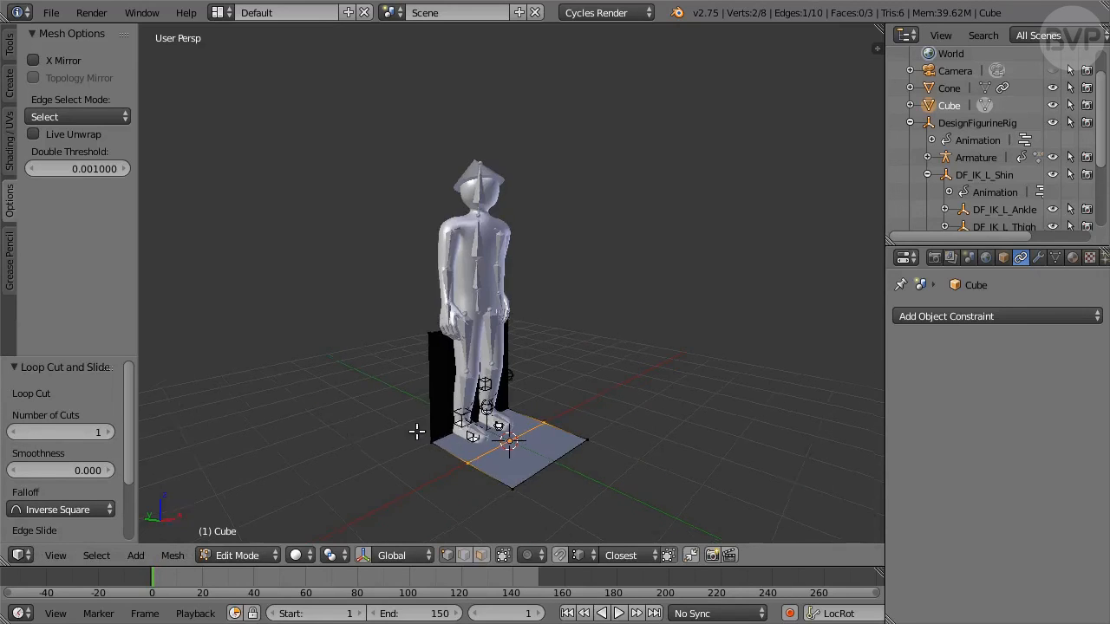
pyautogui.moveTo(417, 432); pyautogui.dragTo(565, 413, button='middle')
pyautogui.hotkey('ctrl', 'r')
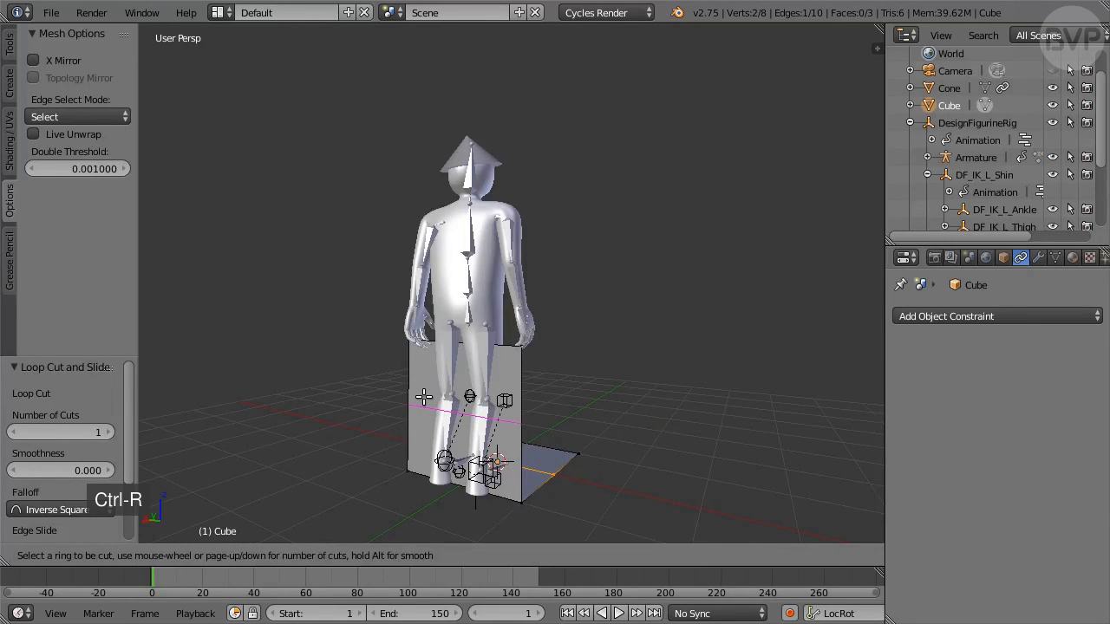
pyautogui.click(424, 398)
pyautogui.rightClick(423, 397)
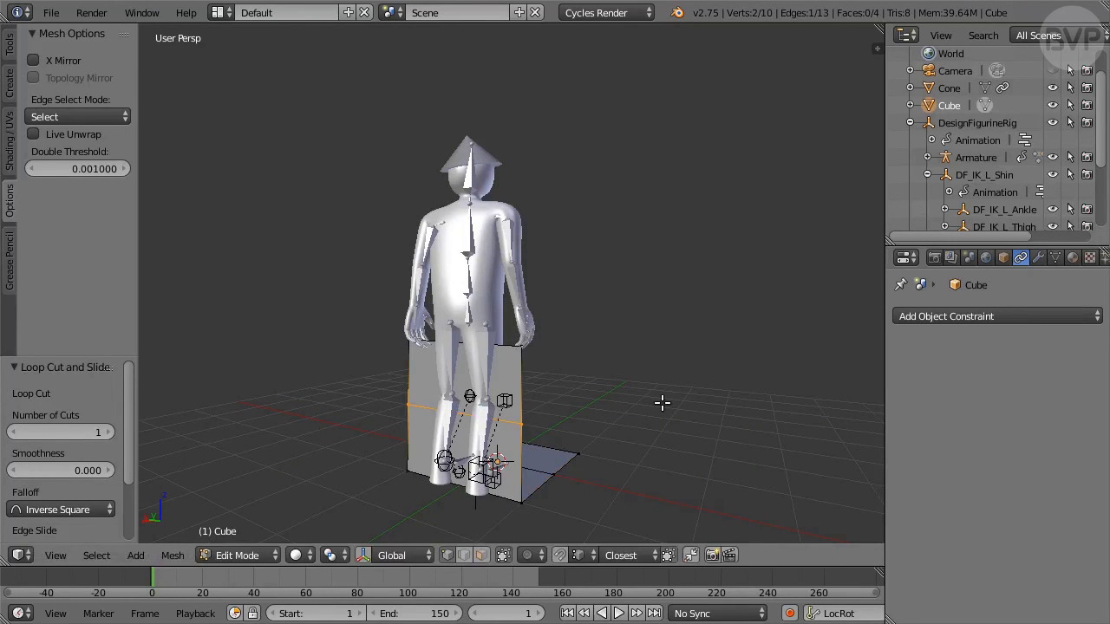
# Set the pivot point to 3D Cursor and scale the whole floor-and-wall mesh by 20
pyautogui.moveTo(669, 402); pyautogui.dragTo(457, 416, button='middle')
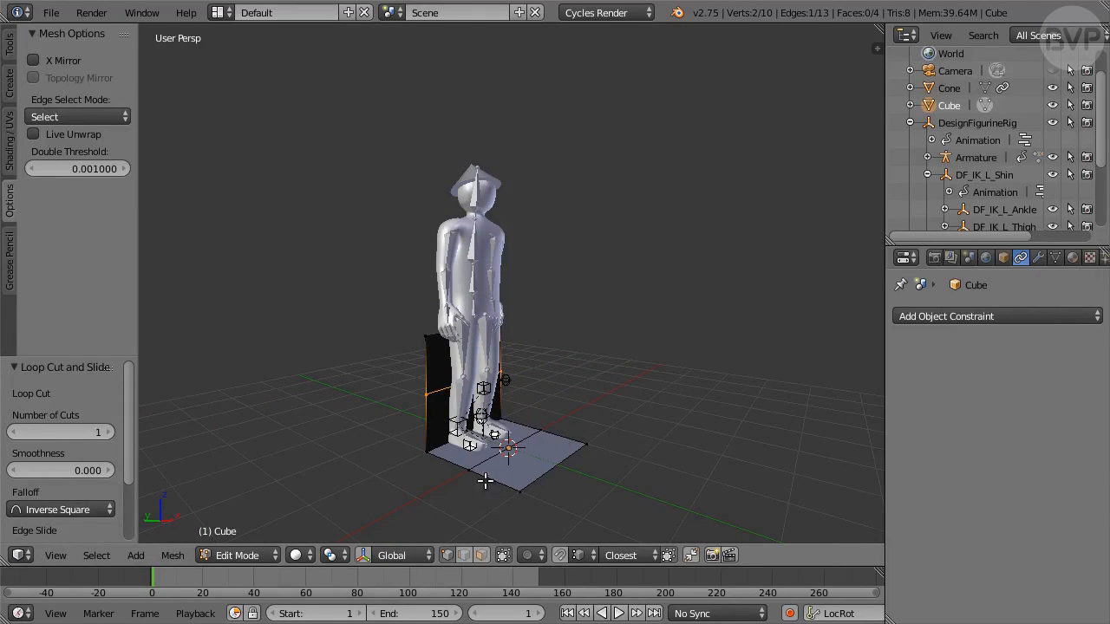
pyautogui.click(333, 555)
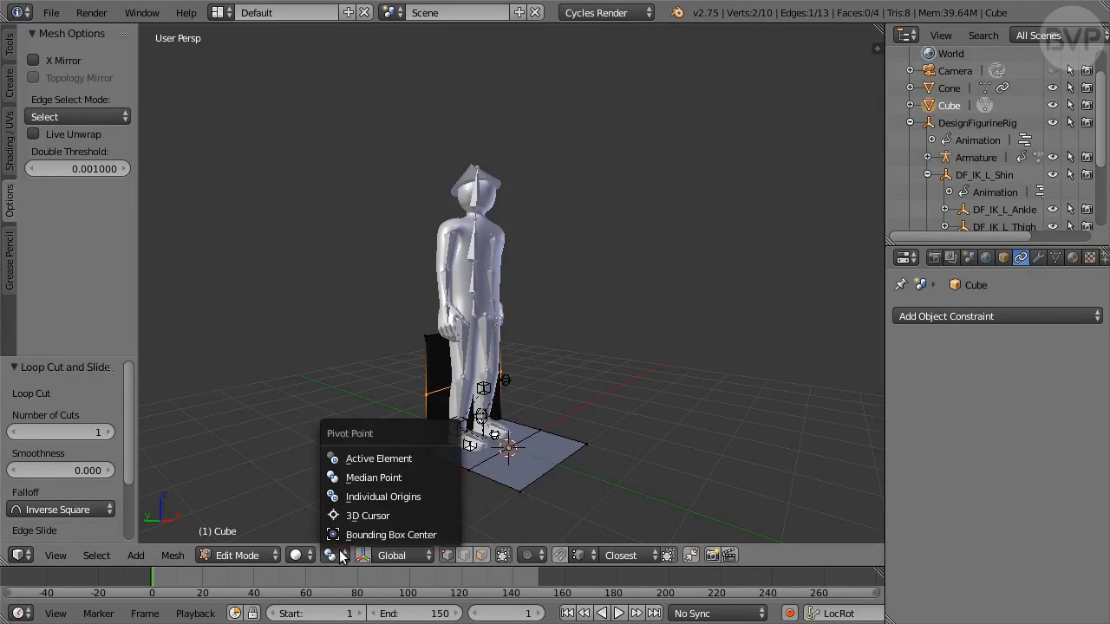
pyautogui.click(376, 517)
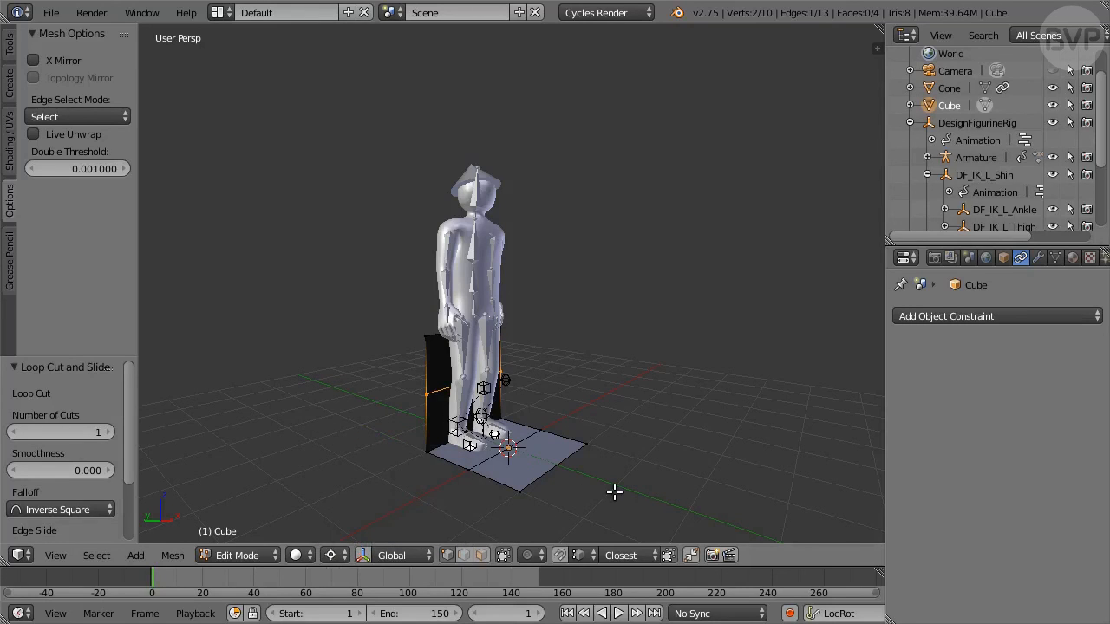
pyautogui.press('a')
pyautogui.write('a')
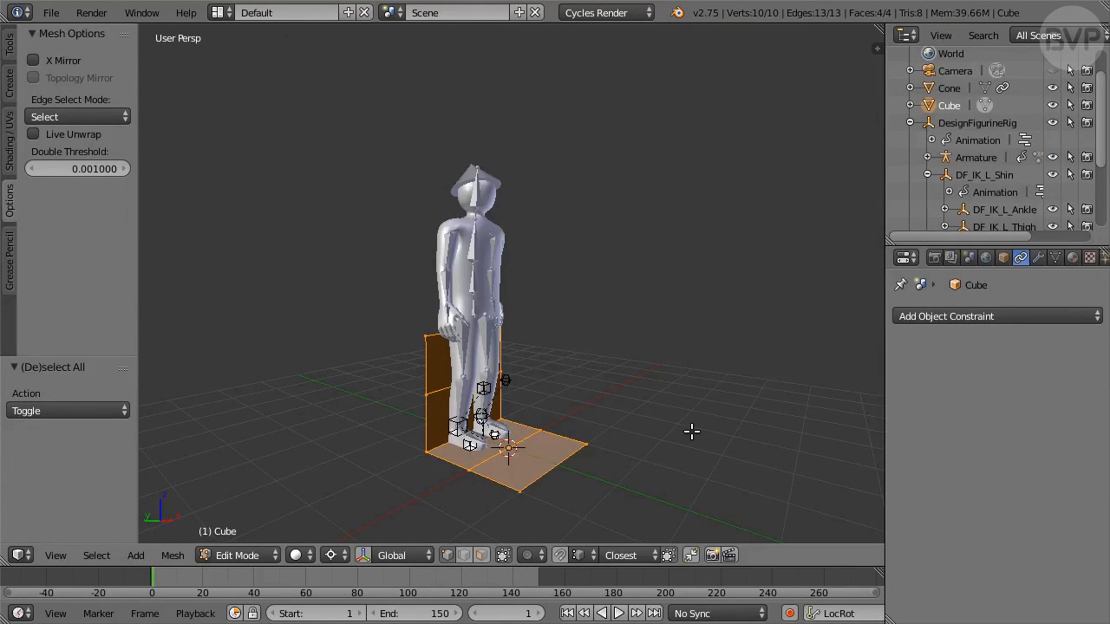
pyautogui.write('s20')
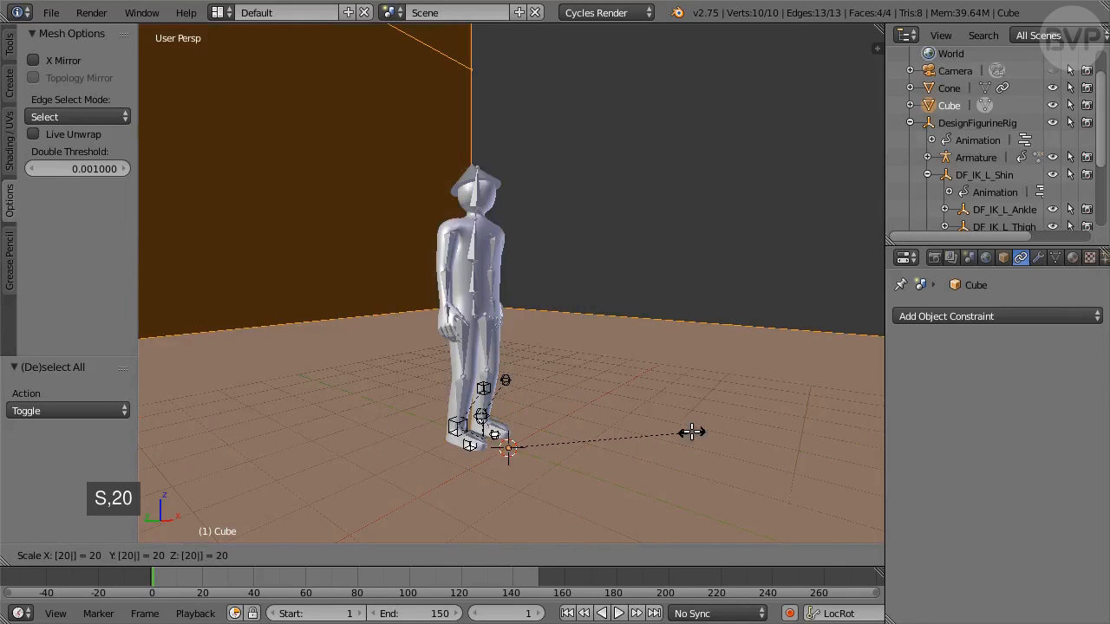
pyautogui.press('Return')
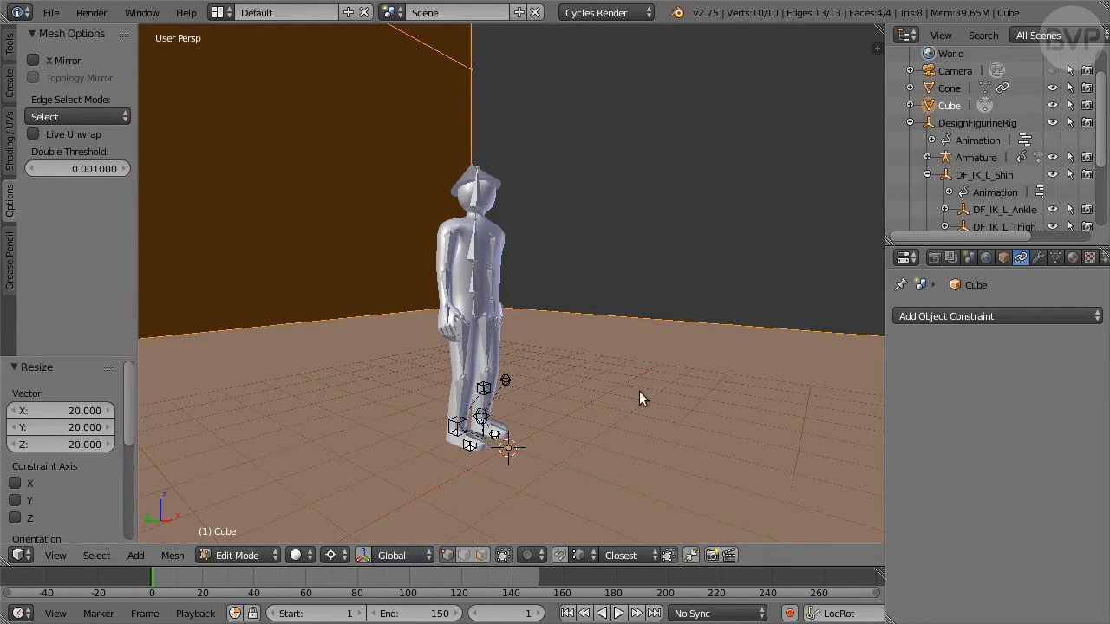
# Return to Object Mode and give the backdrop a Subdivision Surface modifier with View level 3 and Render level 5
pyautogui.press('Tab')
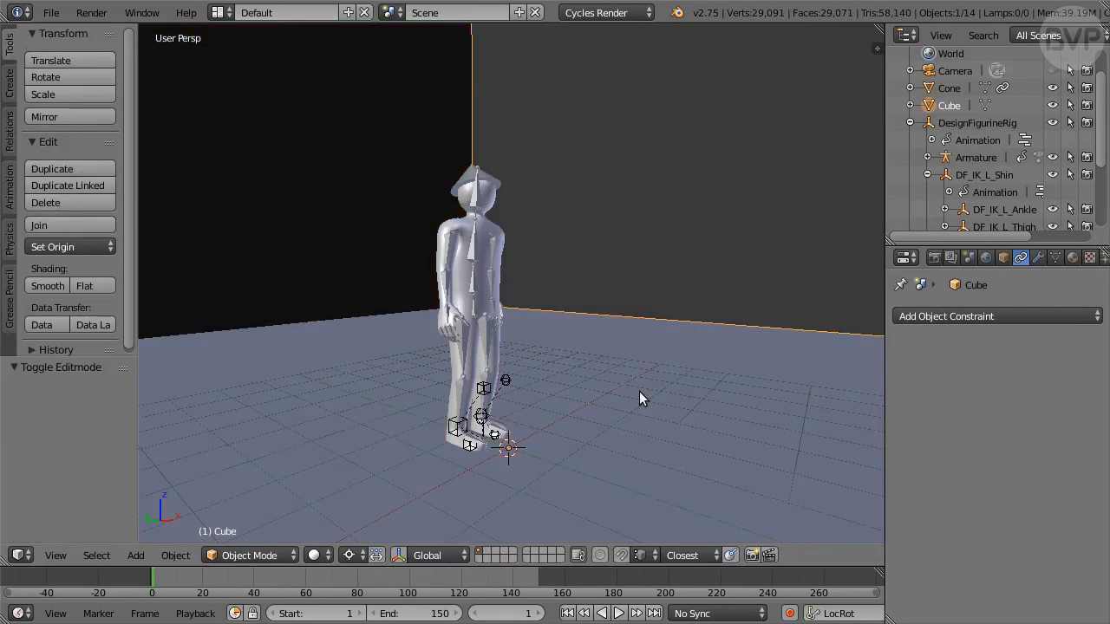
pyautogui.hotkey('ctrl', '3')
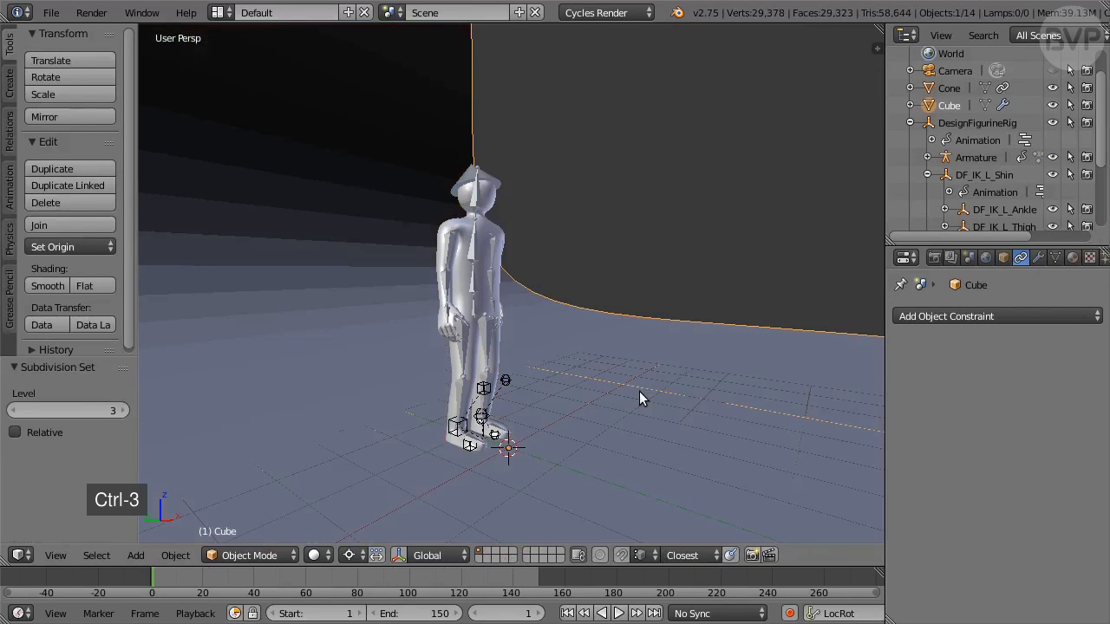
pyautogui.click(1039, 259)
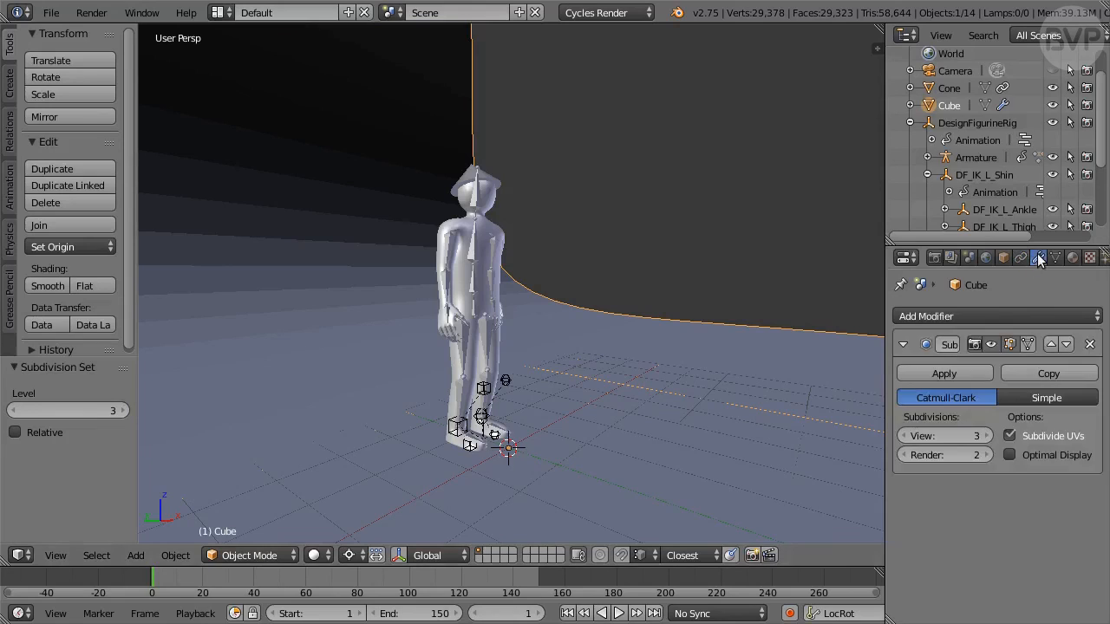
pyautogui.click(979, 455)
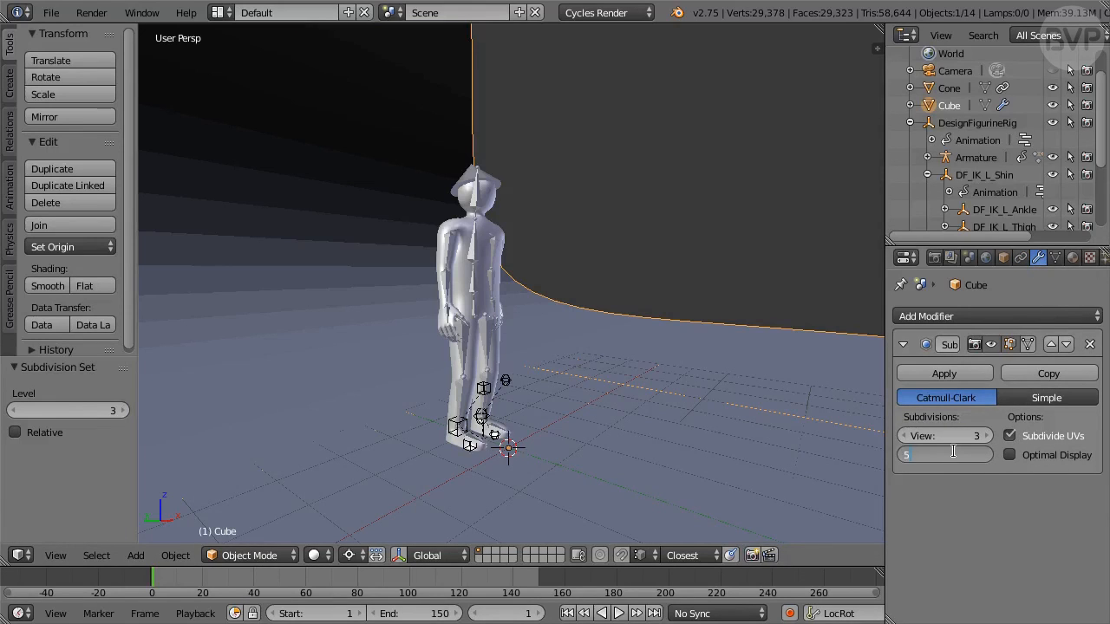
pyautogui.press('Return')
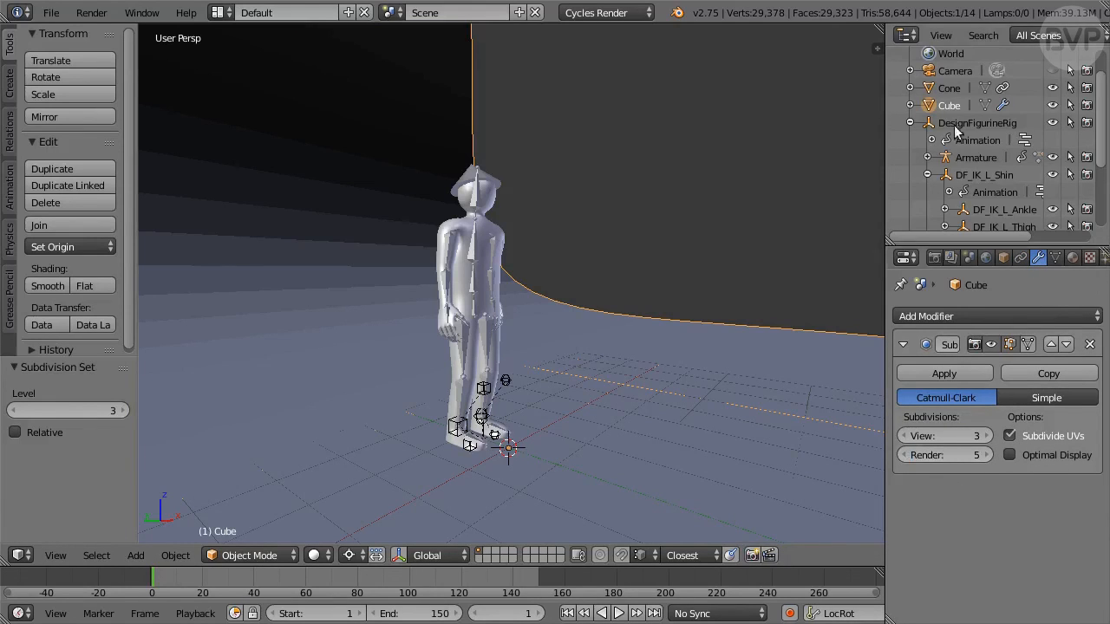
# Rename the Cube object as Background and apply smooth shading to it
pyautogui.doubleClick(952, 105)
pyautogui.write('Background')
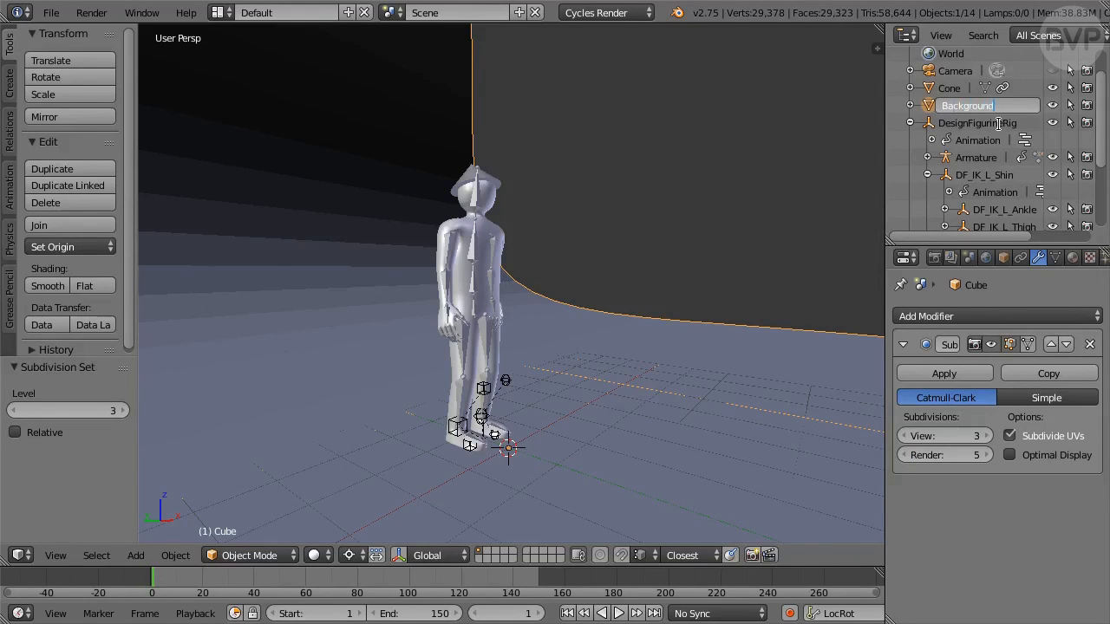
pyautogui.press('Return')
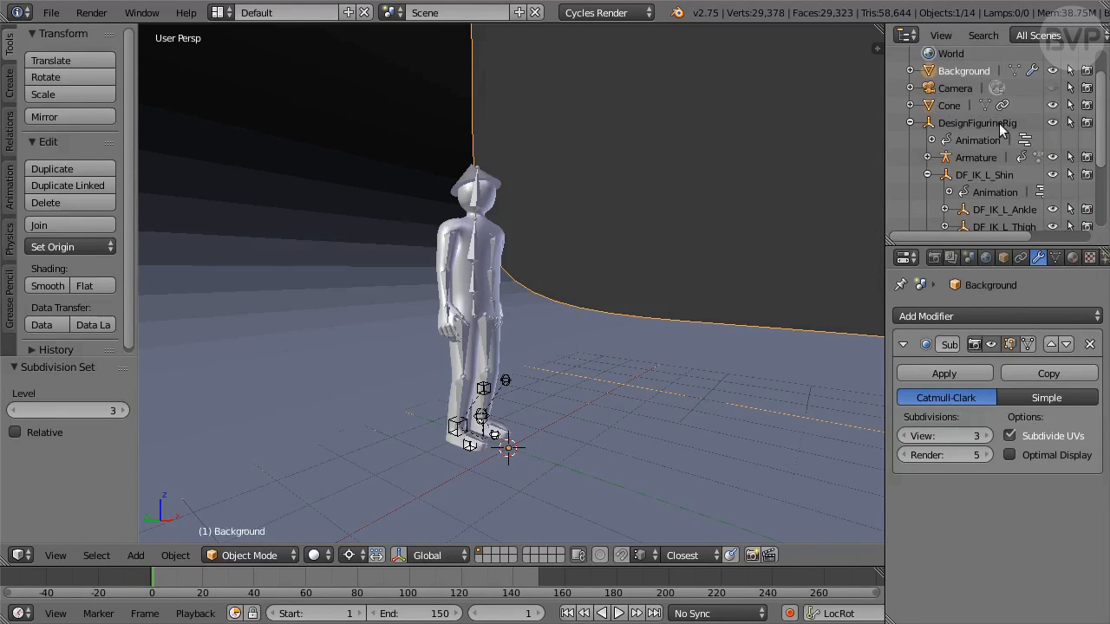
pyautogui.click(48, 286)
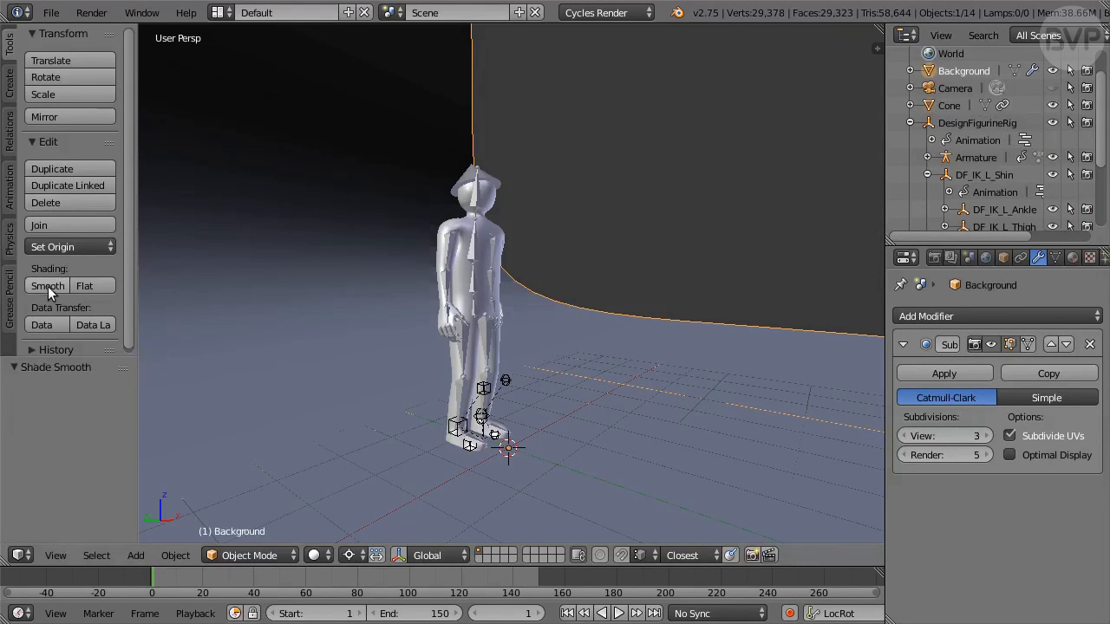
# Set the Background object's maximum draw type to Wire
pyautogui.click(1003, 257)
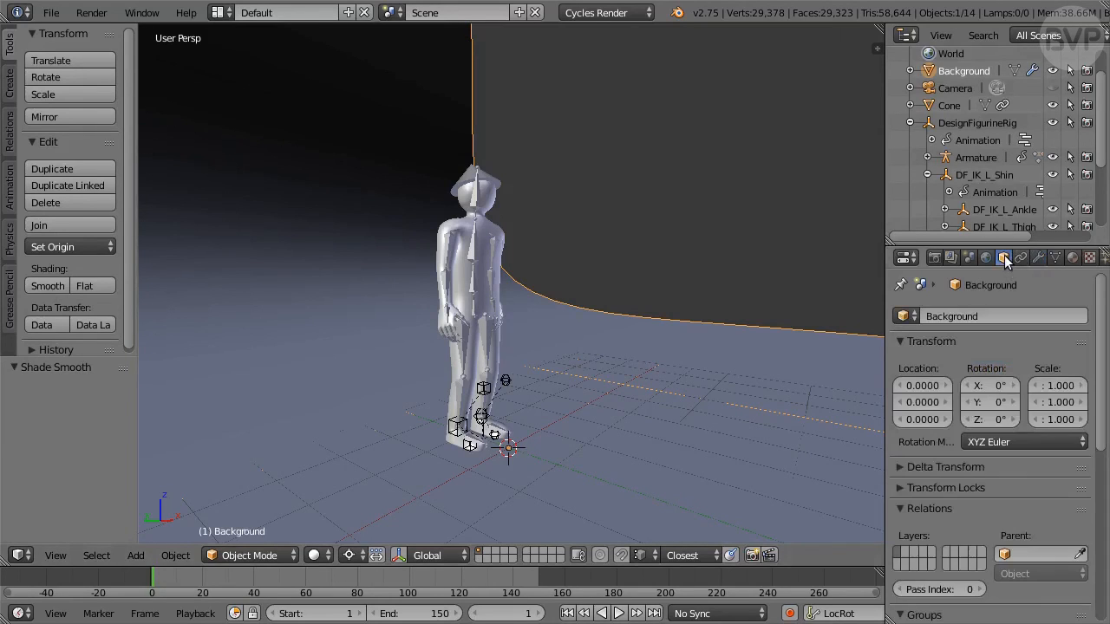
pyautogui.scroll(-8, 1030, 361)
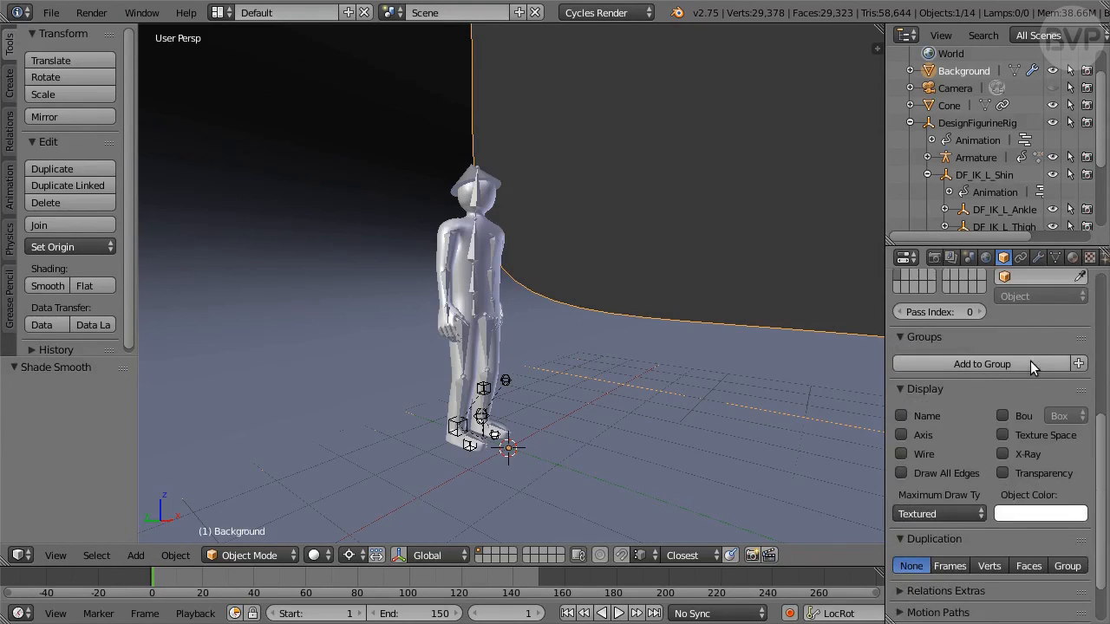
pyautogui.click(913, 514)
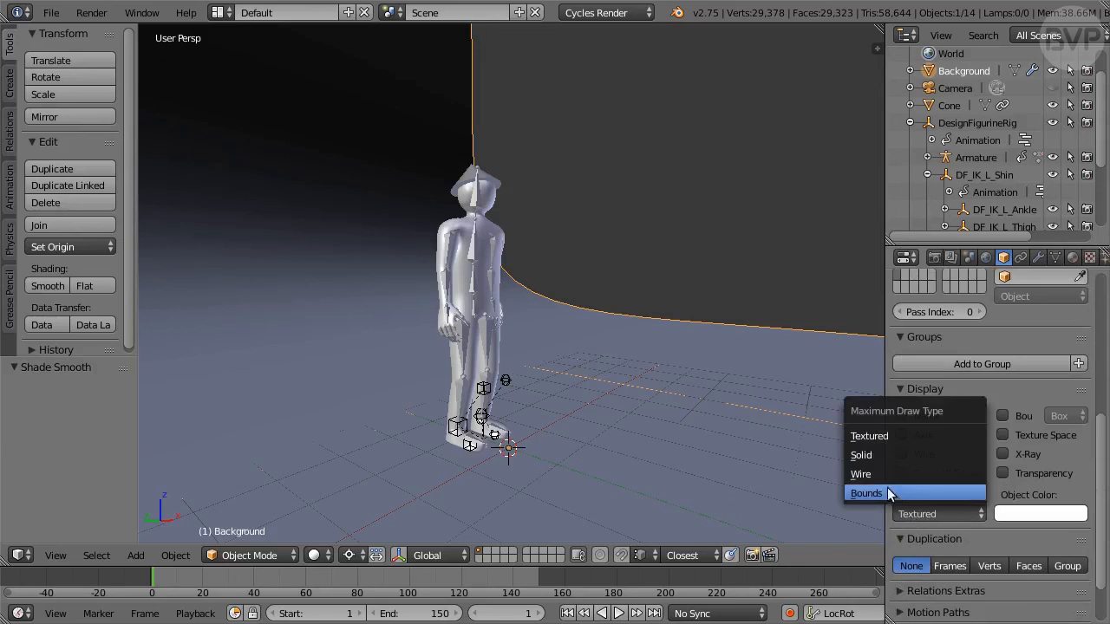
pyautogui.click(893, 476)
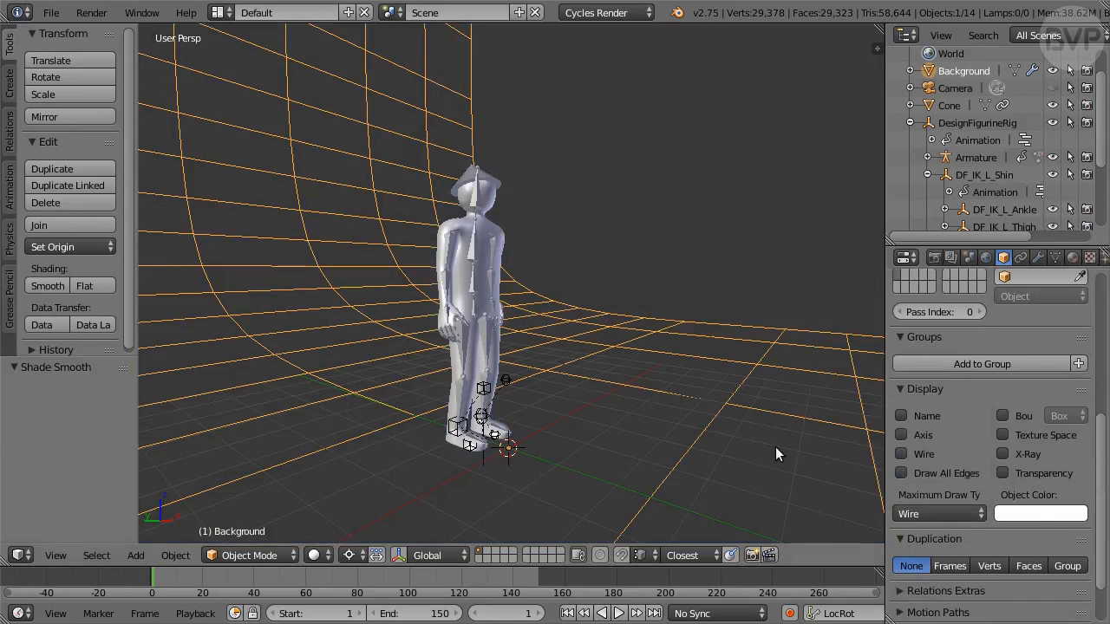
# Create a new material for the backdrop object and name it Background
pyautogui.click(1072, 257)
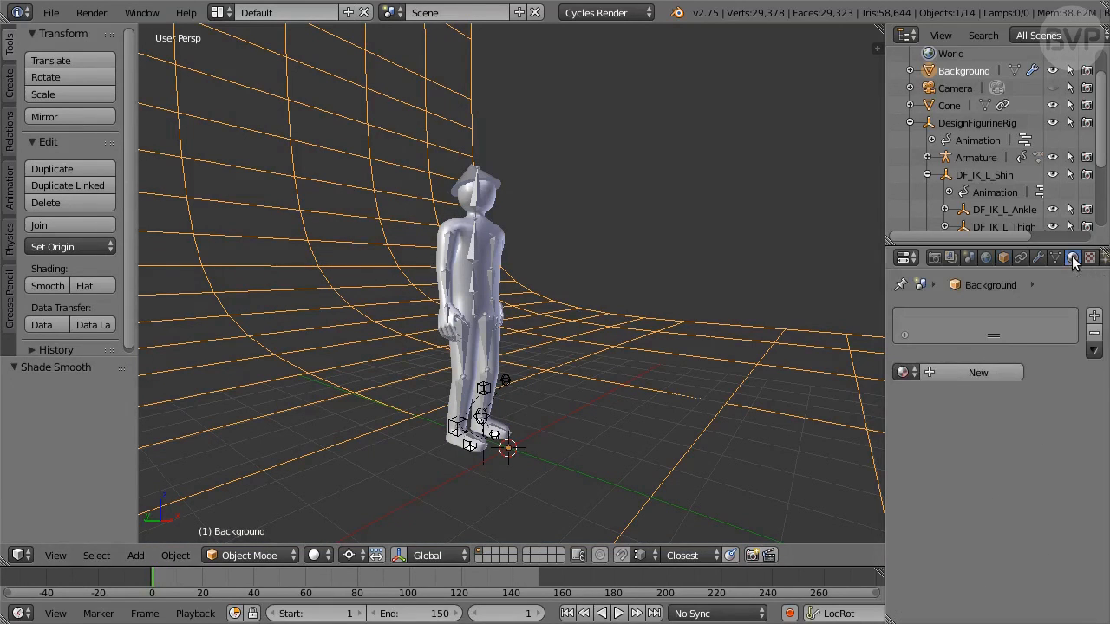
pyautogui.click(976, 372)
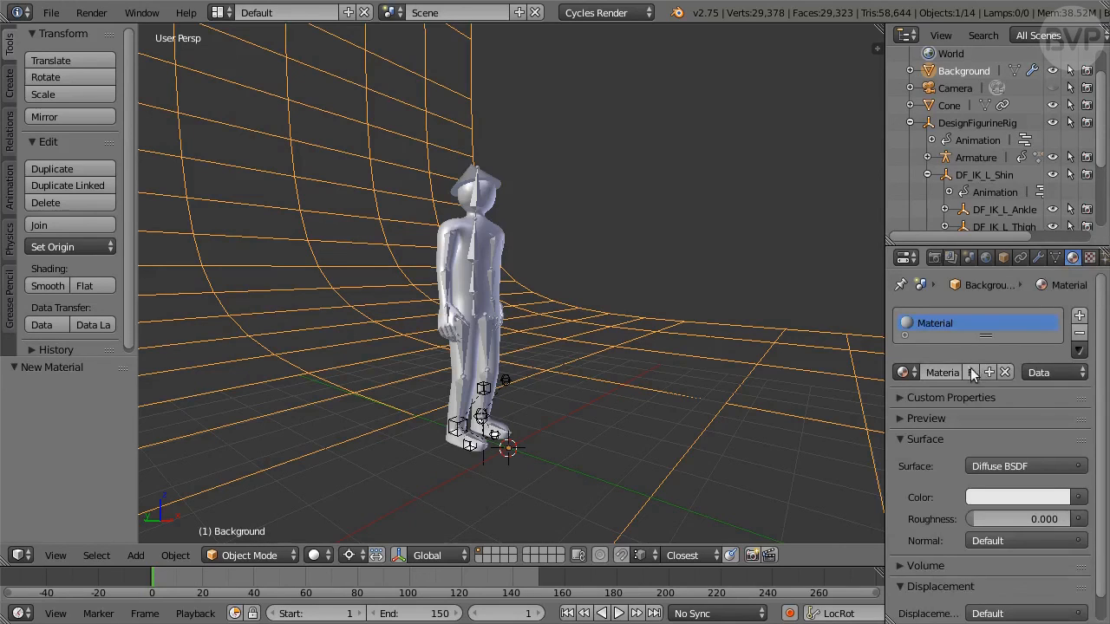
pyautogui.click(941, 372)
pyautogui.write('Ba')
pyautogui.press('Return')
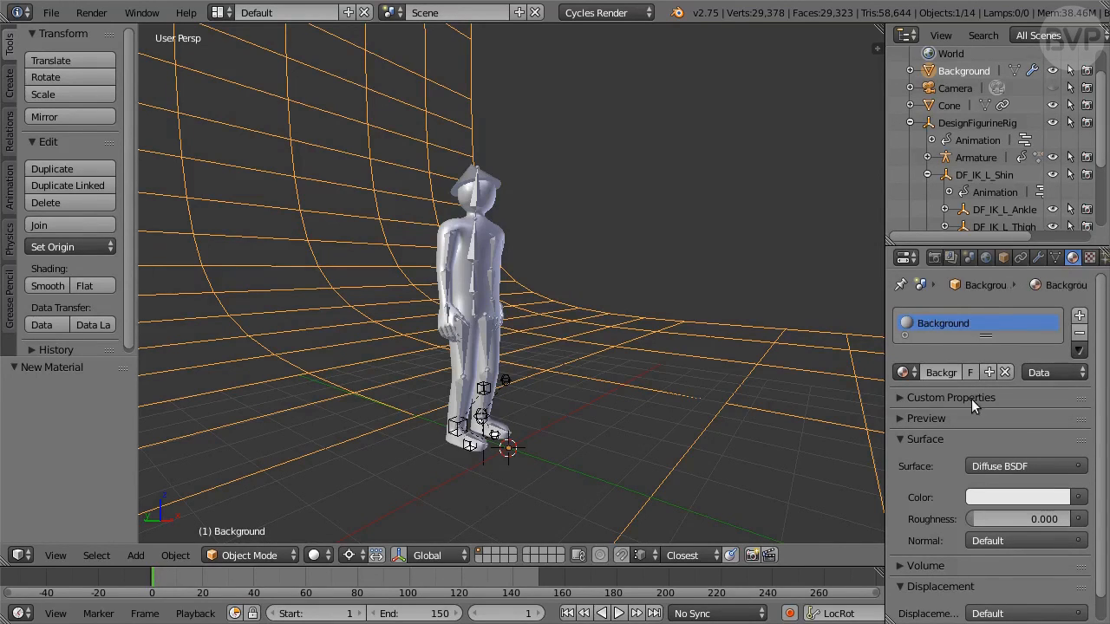
# Change the Background material's surface to an Add Shader with Diffuse BSDF as its first shader
pyautogui.moveTo(887, 297); pyautogui.dragTo(845, 307)
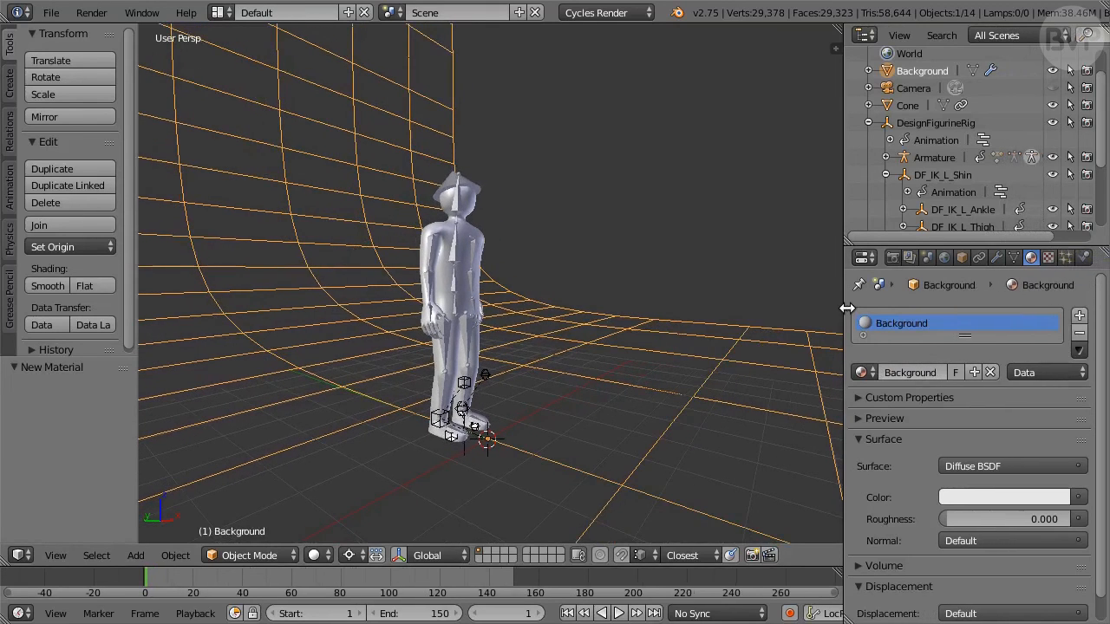
pyautogui.scroll(-1, 983, 405)
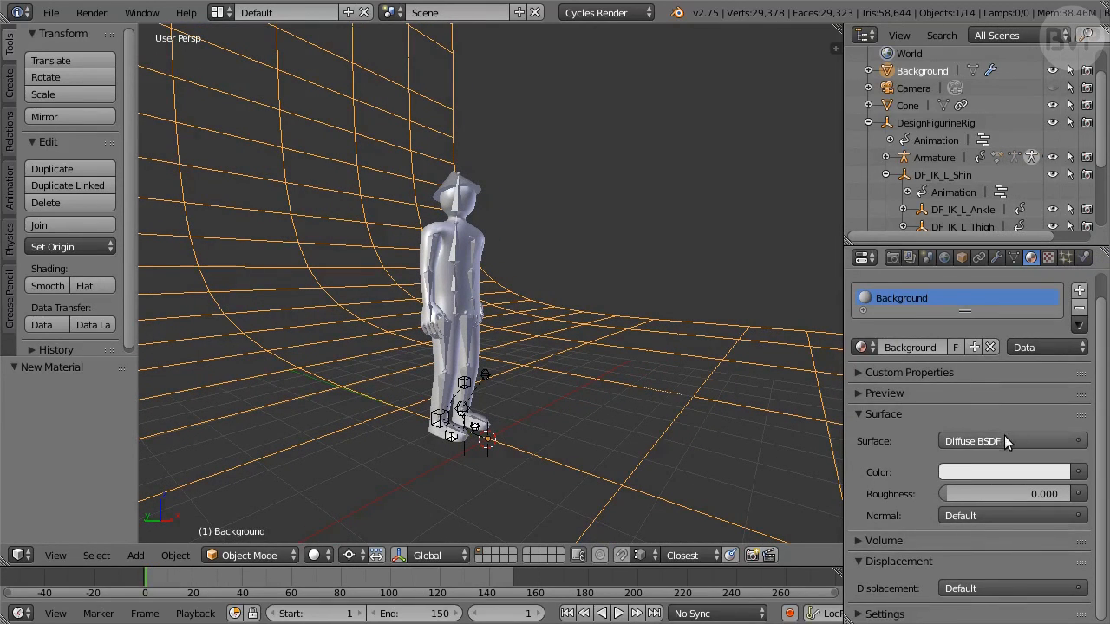
pyautogui.click(1004, 437)
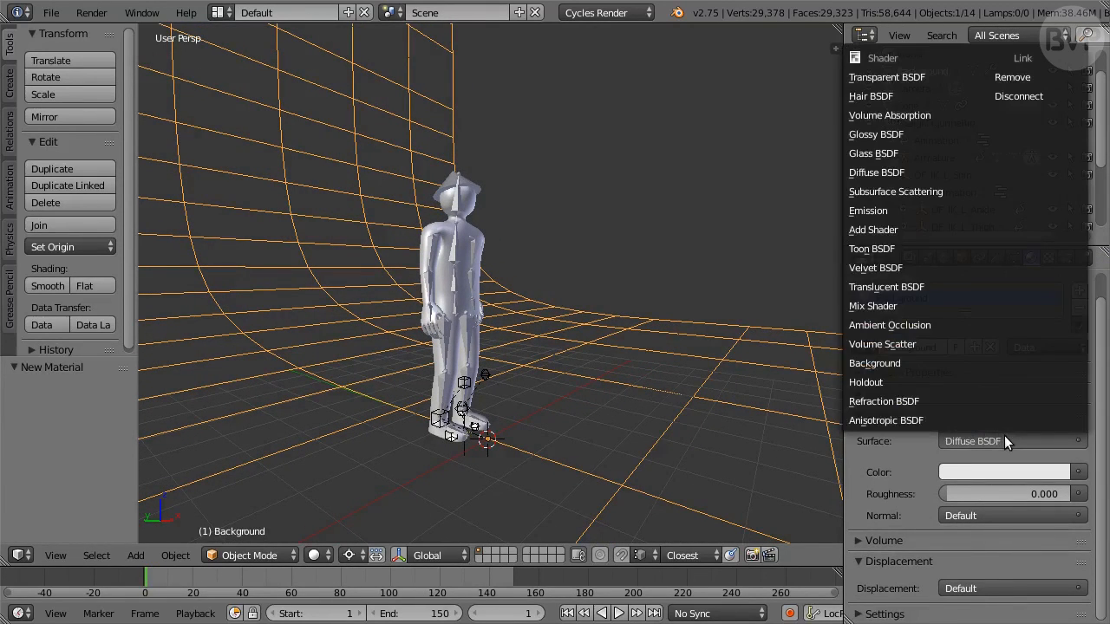
pyautogui.click(920, 229)
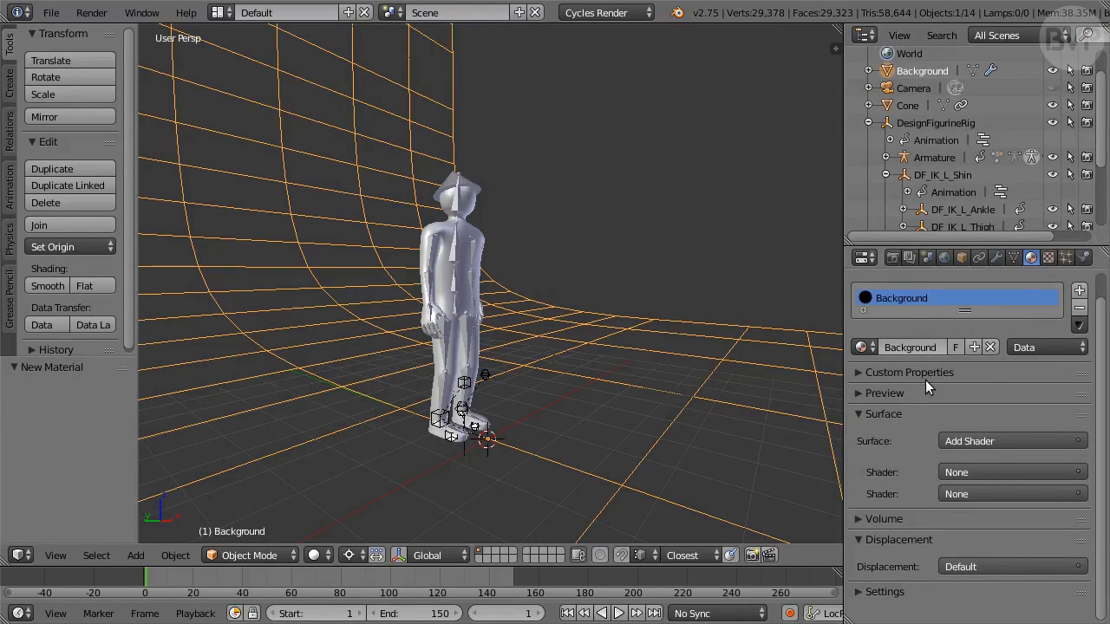
pyautogui.click(1002, 472)
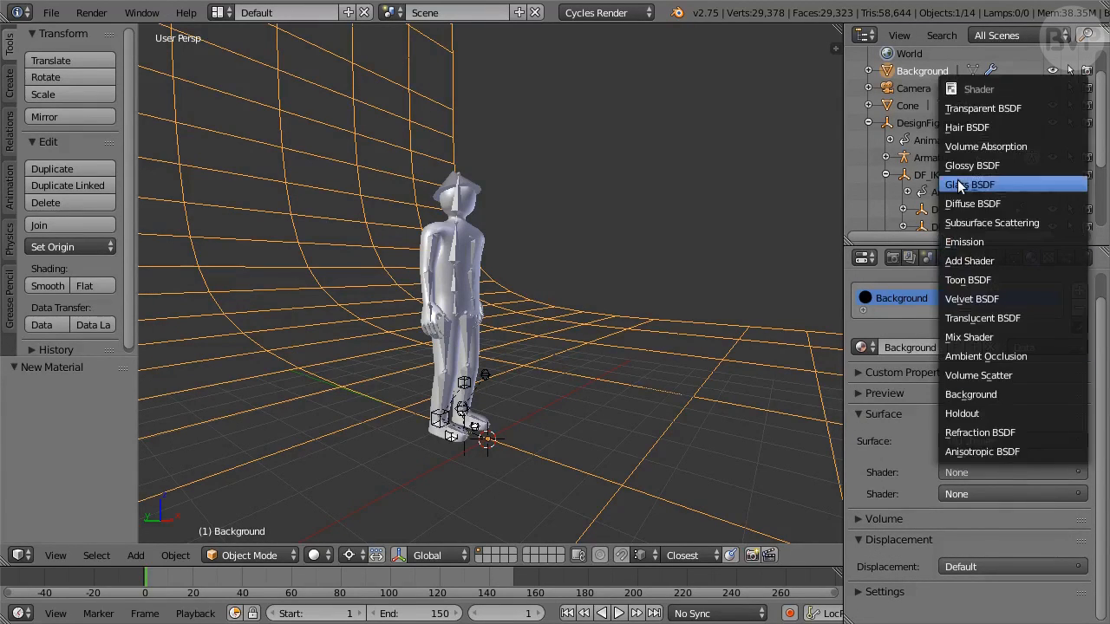
pyautogui.click(1016, 203)
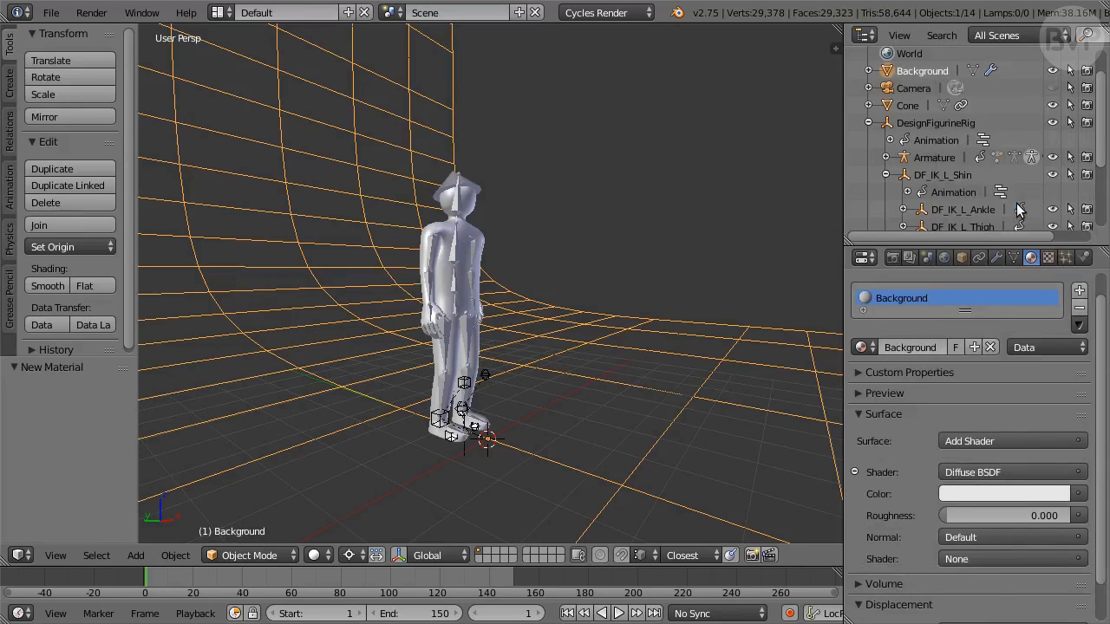
# Set the Diffuse BSDF color to hex 739ECB
pyautogui.click(998, 493)
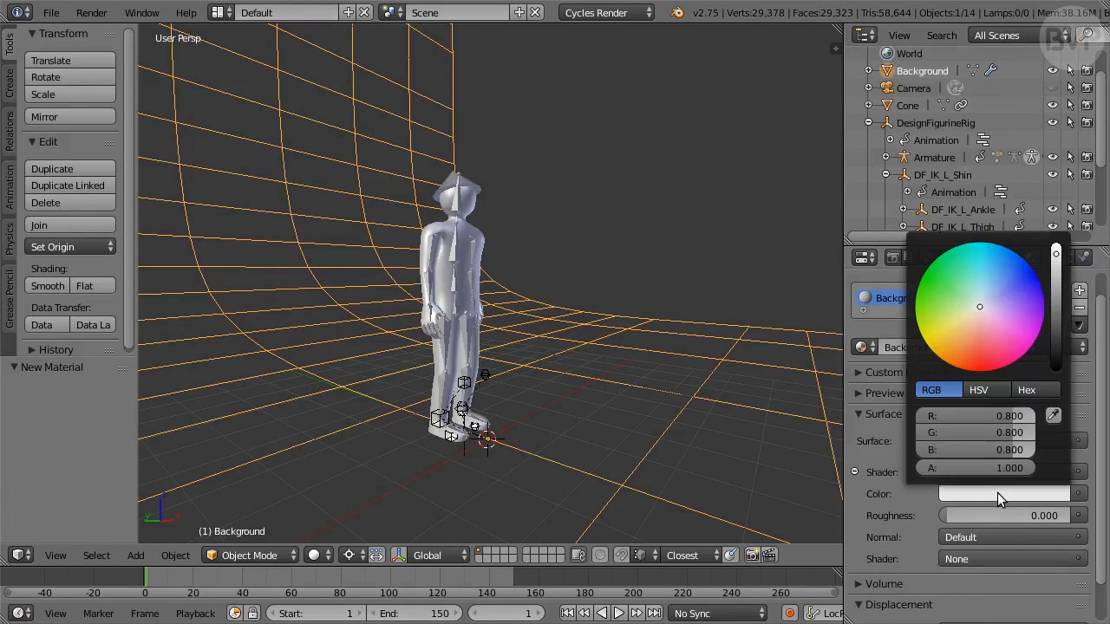
pyautogui.click(1034, 390)
pyautogui.click(972, 413)
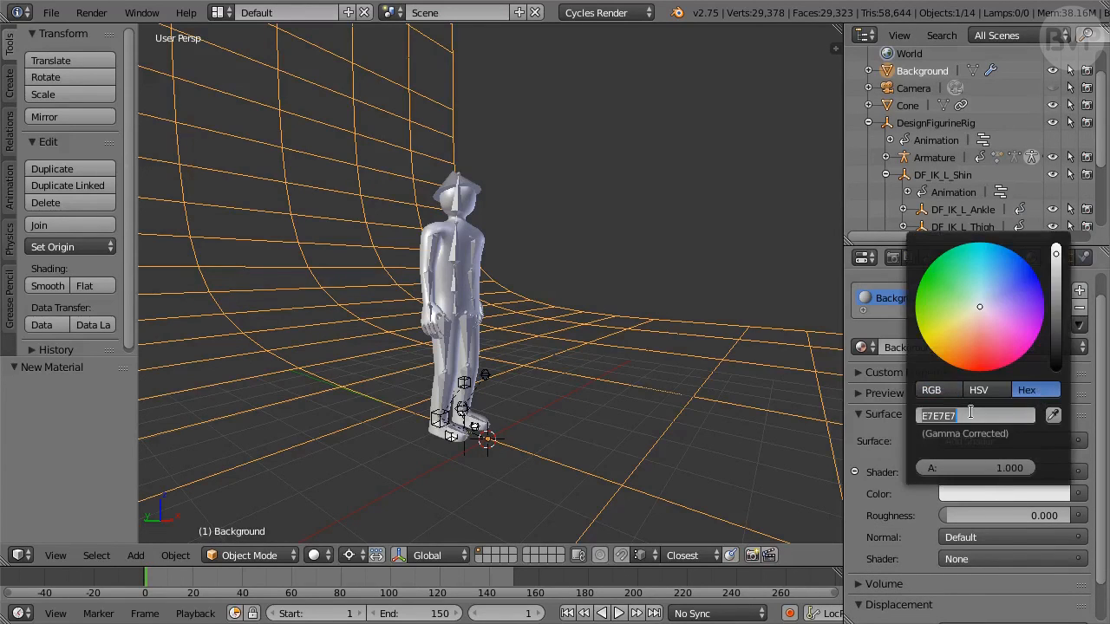
pyautogui.write('739ECB')
pyautogui.press('Return')
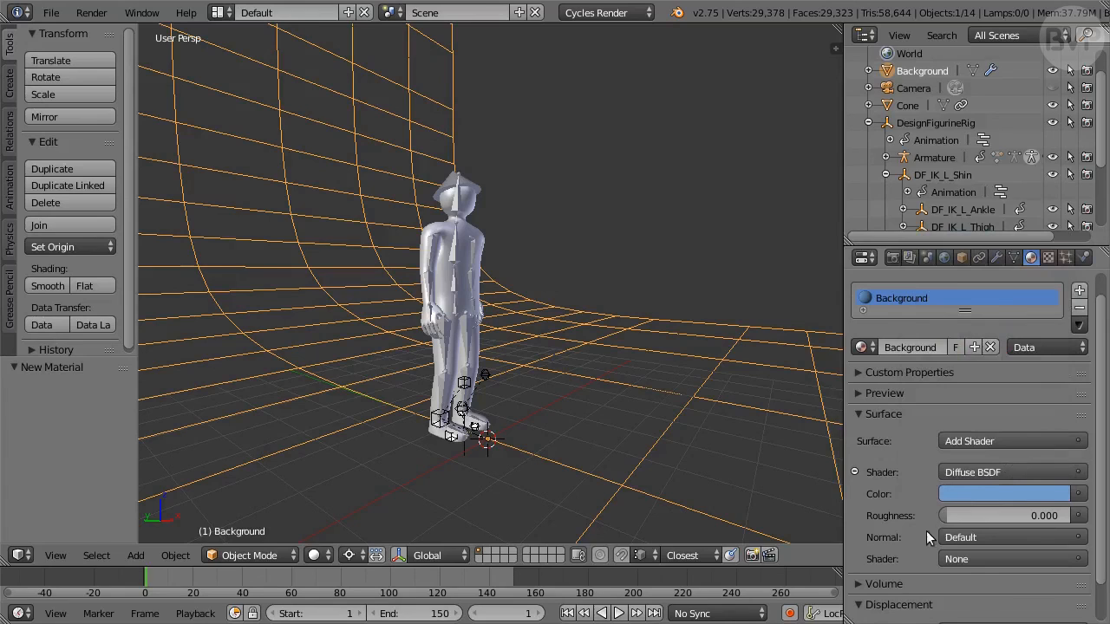
# Use Emission with strength 0.2 as the Add Shader's second shader and feed its color from a ColorRamp
pyautogui.click(968, 559)
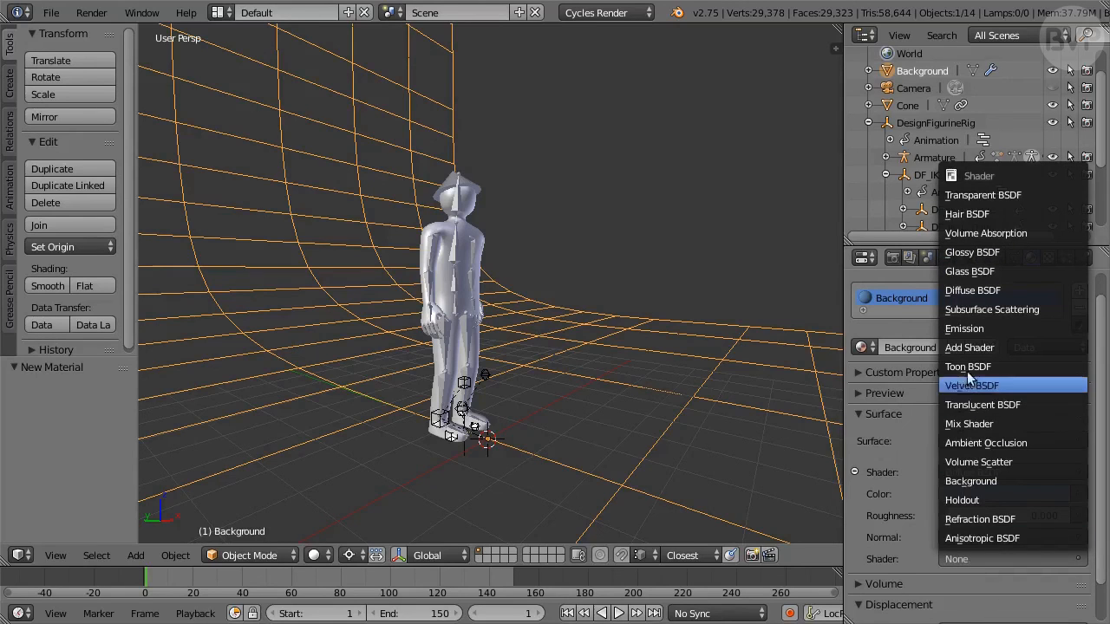
pyautogui.click(1003, 326)
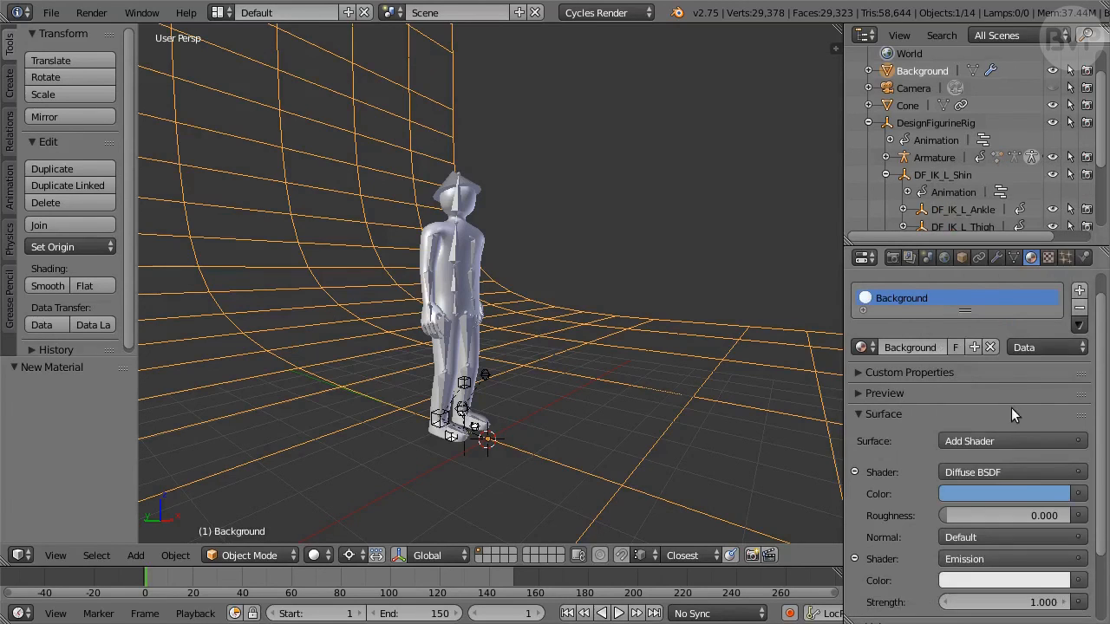
pyautogui.scroll(-3, 1011, 411)
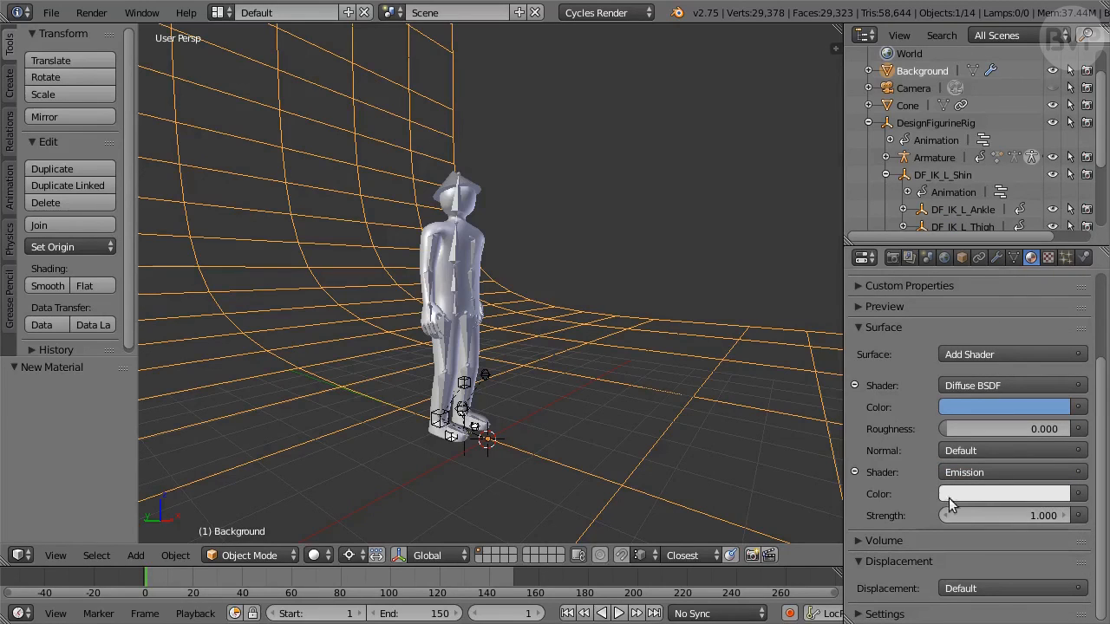
pyautogui.click(1001, 514)
pyautogui.write('0.2')
pyautogui.press('Return')
pyautogui.click(1079, 496)
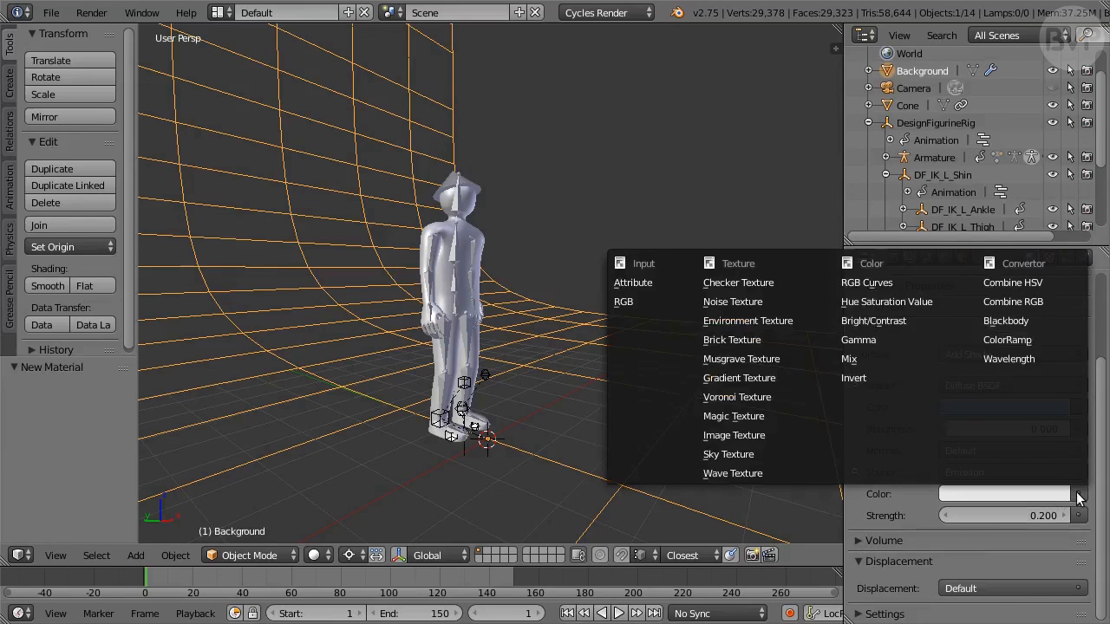
pyautogui.click(1047, 342)
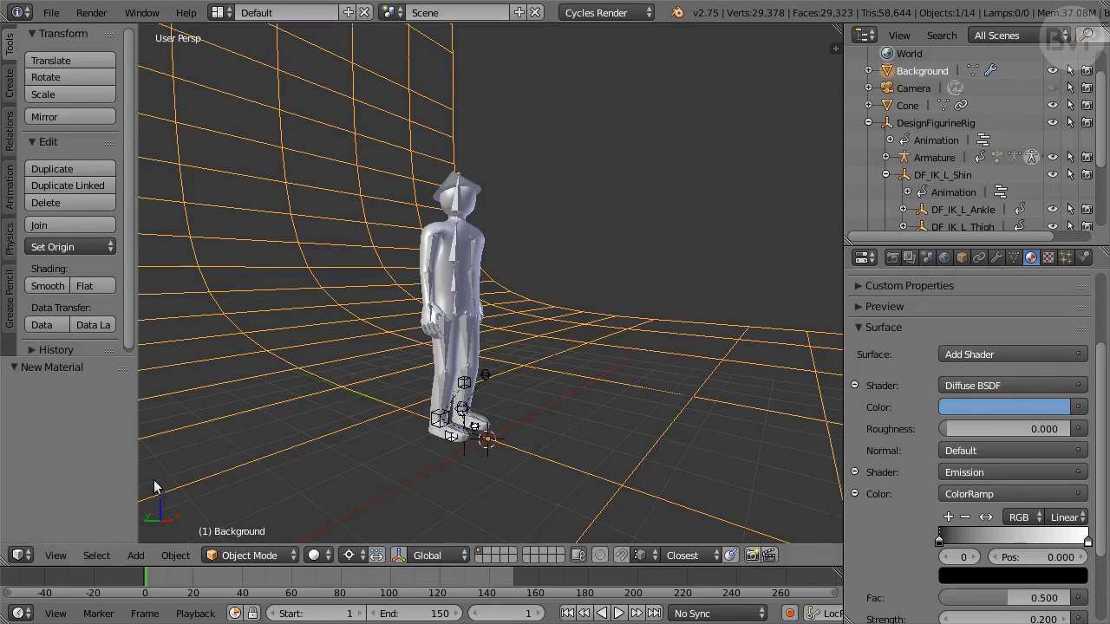
# Switch the 3D View area to the Node Editor and spread out the Add Shader, Diffuse BSDF, Emission and ColorRamp nodes
pyautogui.click(19, 555)
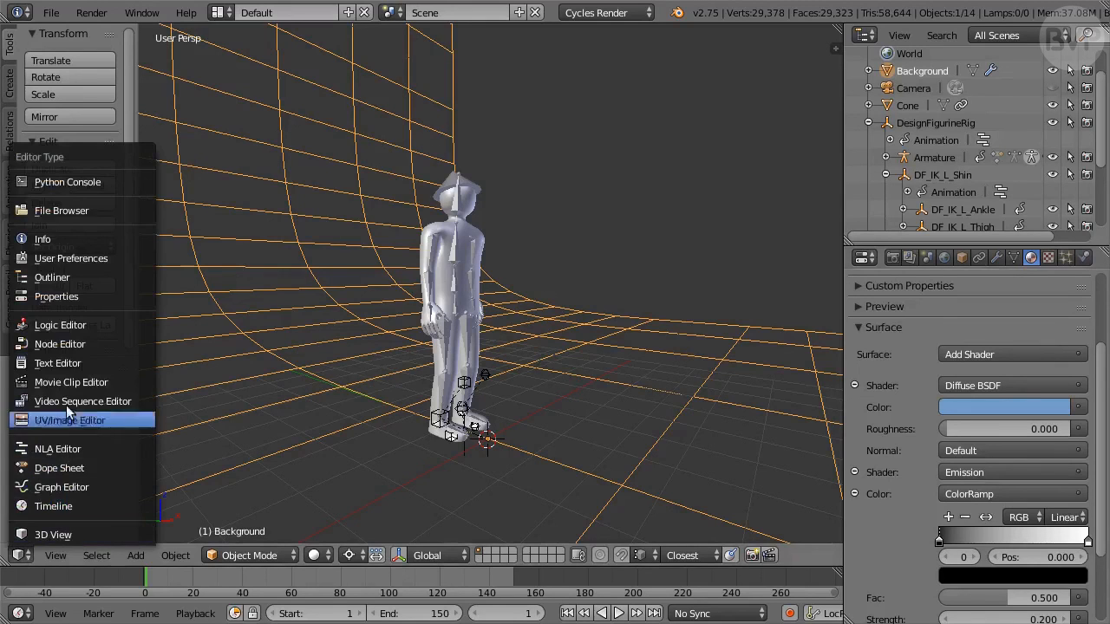
pyautogui.click(102, 343)
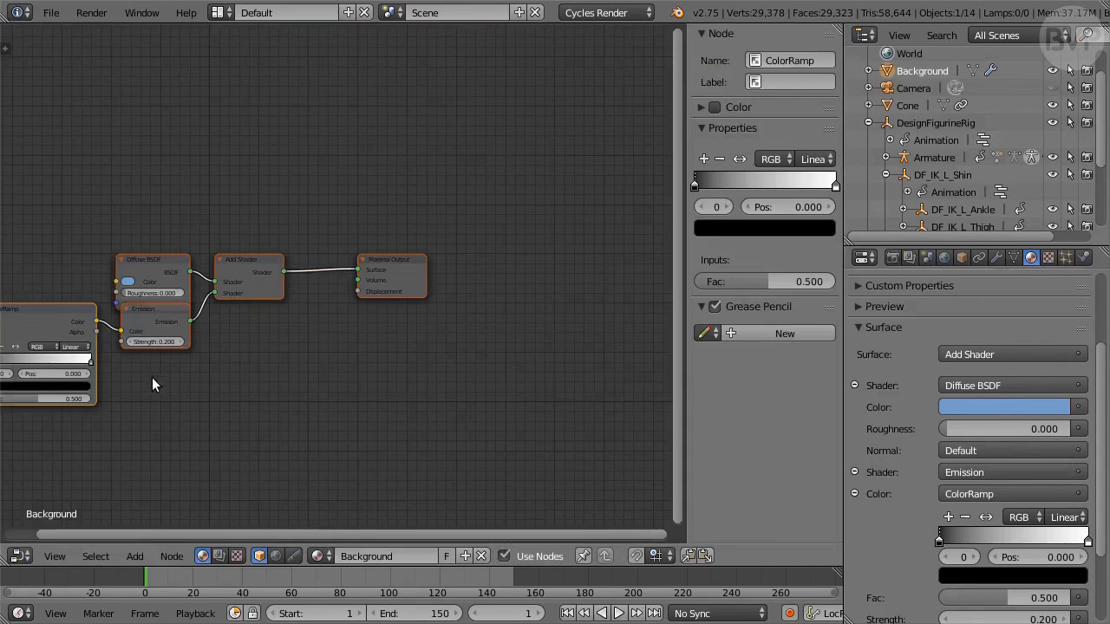
pyautogui.moveTo(152, 378); pyautogui.dragTo(354, 322, button='middle')
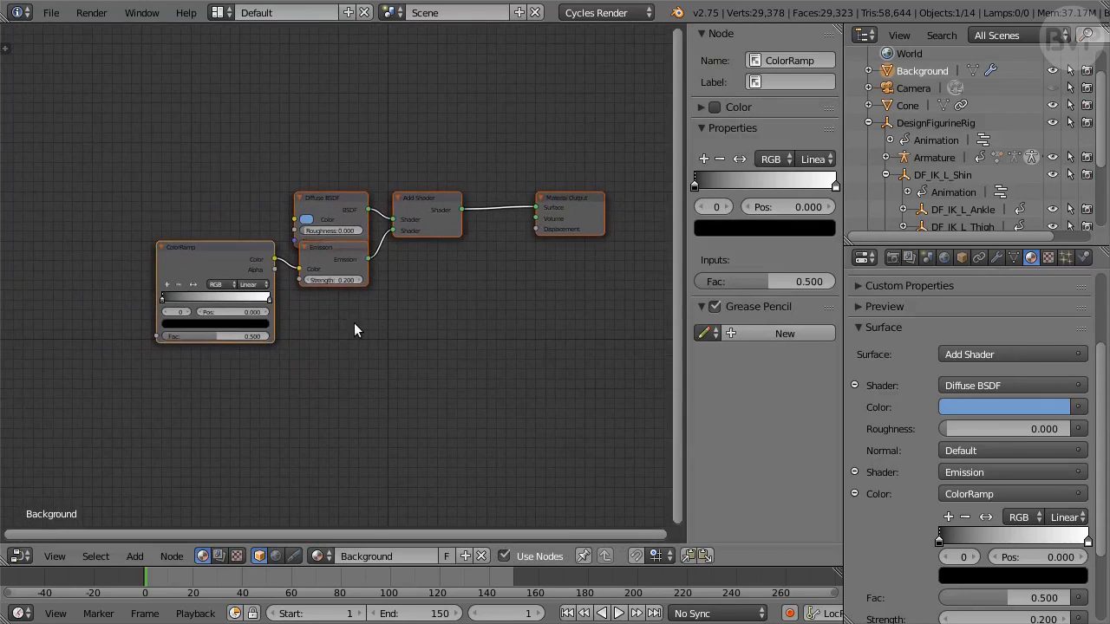
pyautogui.scroll(1, 354, 323)
pyautogui.click(468, 195)
pyautogui.moveTo(439, 179); pyautogui.dragTo(515, 175)
pyautogui.moveTo(365, 174); pyautogui.dragTo(429, 130)
pyautogui.moveTo(324, 248); pyautogui.dragTo(406, 247)
pyautogui.scroll(1, 231, 263)
pyautogui.moveTo(135, 251); pyautogui.dragTo(240, 249)
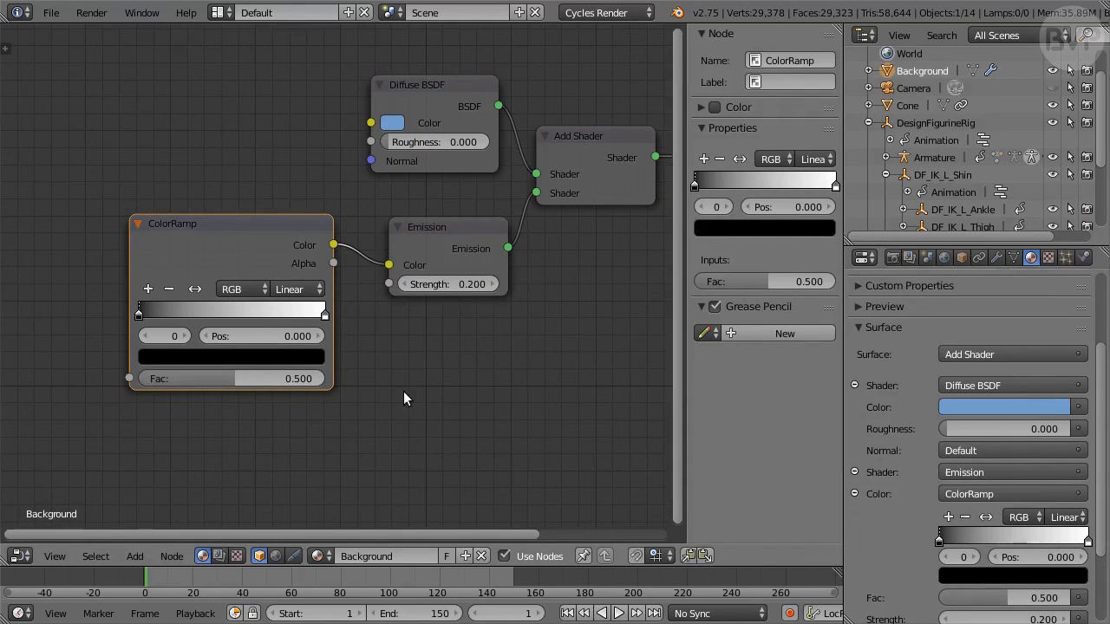
# Add a black stop at position 0.5 to the ColorRamp and move its white stop to about 0.045
pyautogui.click(148, 289)
pyautogui.click(238, 358)
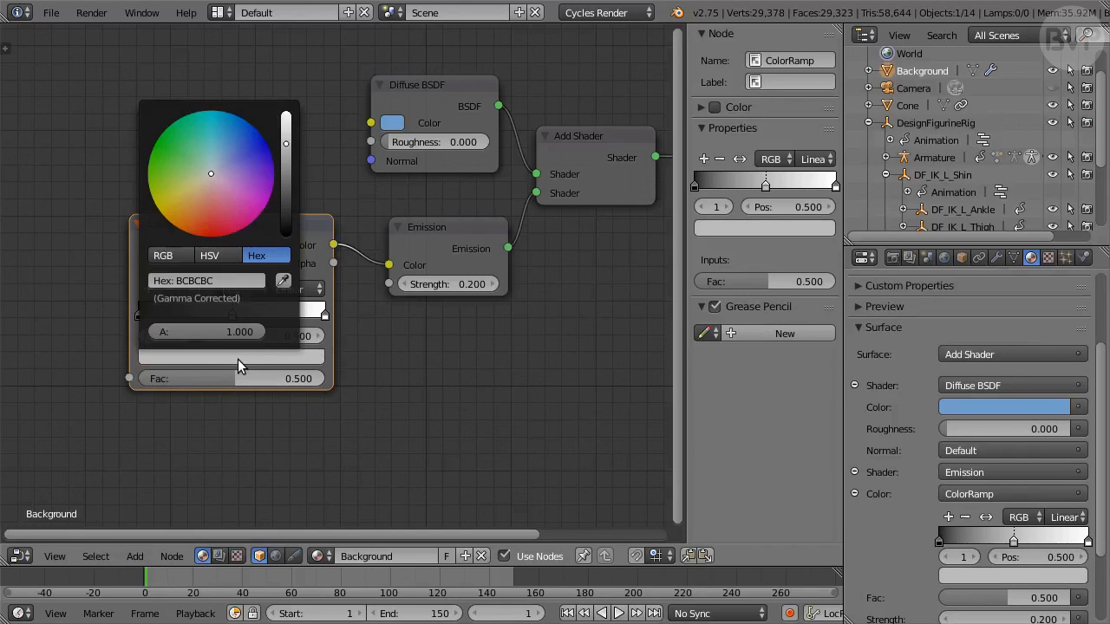
pyautogui.click(217, 256)
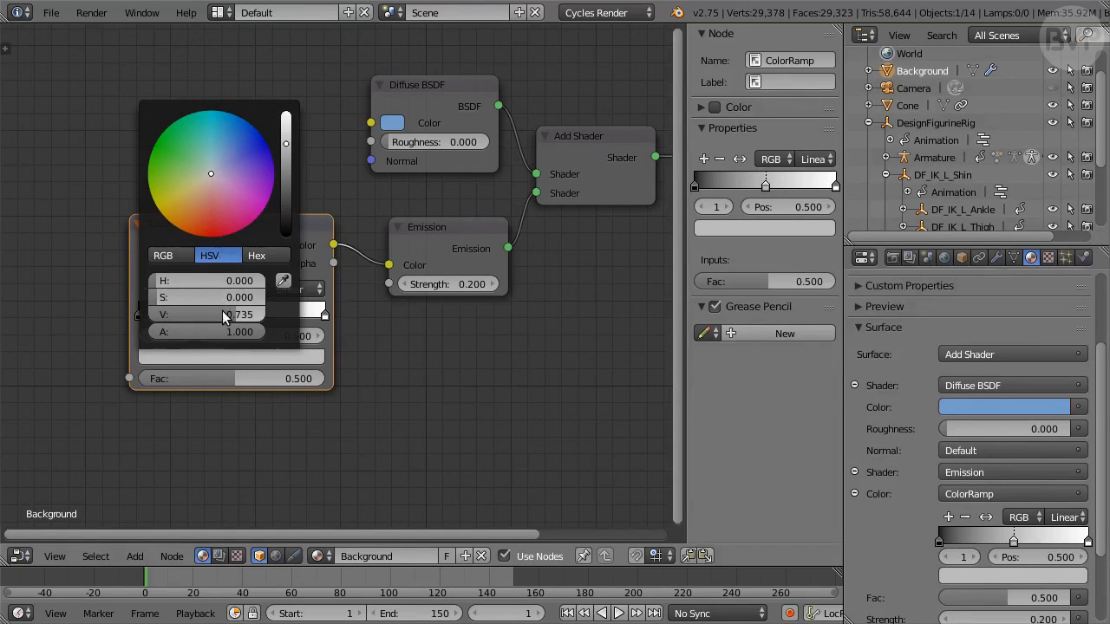
pyautogui.moveTo(224, 313); pyautogui.dragTo(134, 313)
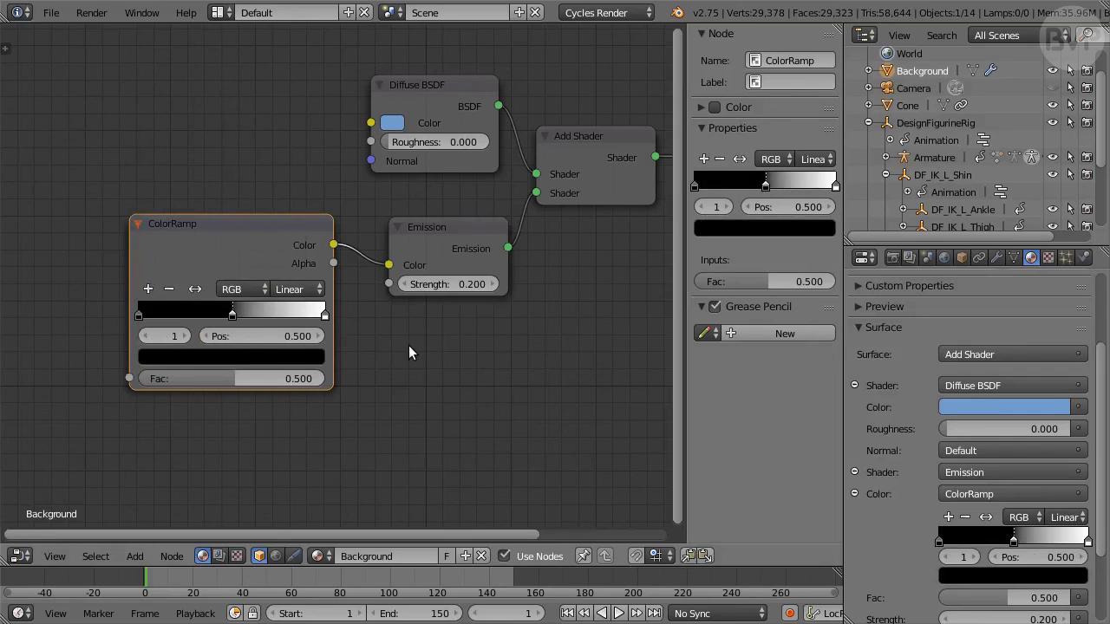
pyautogui.moveTo(319, 315); pyautogui.dragTo(147, 320)
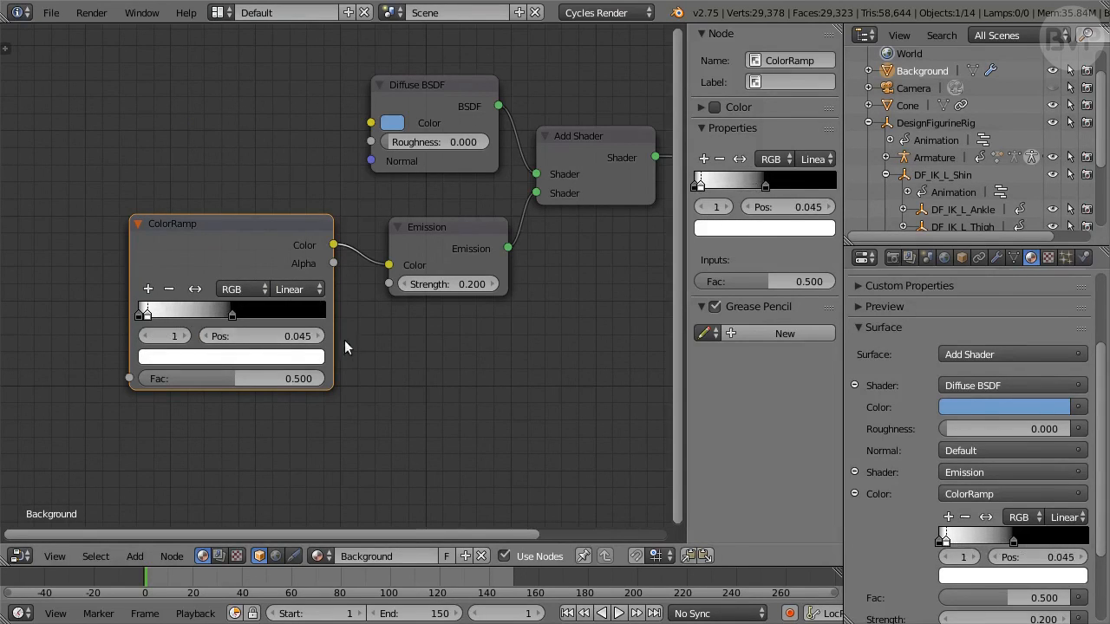
# Add a Gradient Texture node before the ColorRamp and connect its Color output to the ramp's Fac input
pyautogui.moveTo(405, 351); pyautogui.dragTo(554, 353, button='middle')
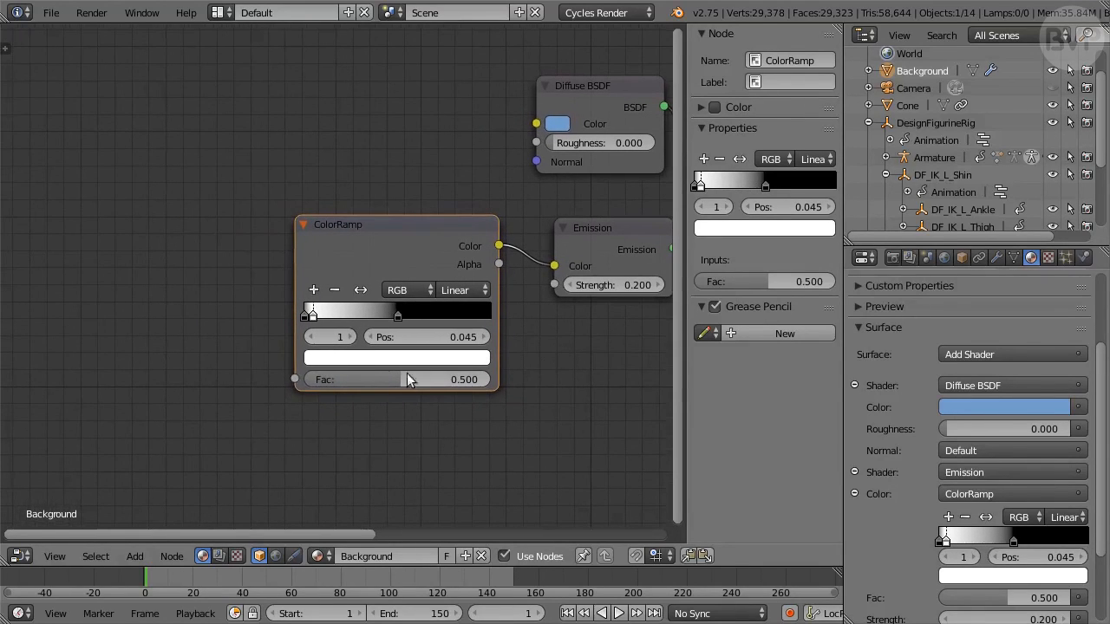
pyautogui.click(136, 556)
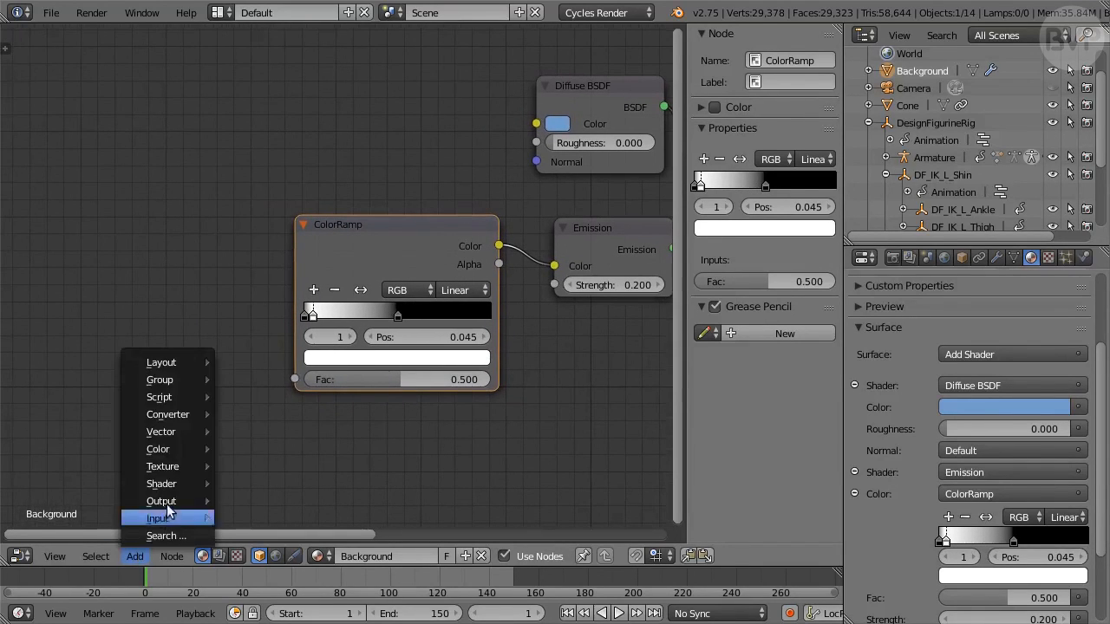
pyautogui.moveTo(177, 469)
pyautogui.click(262, 410)
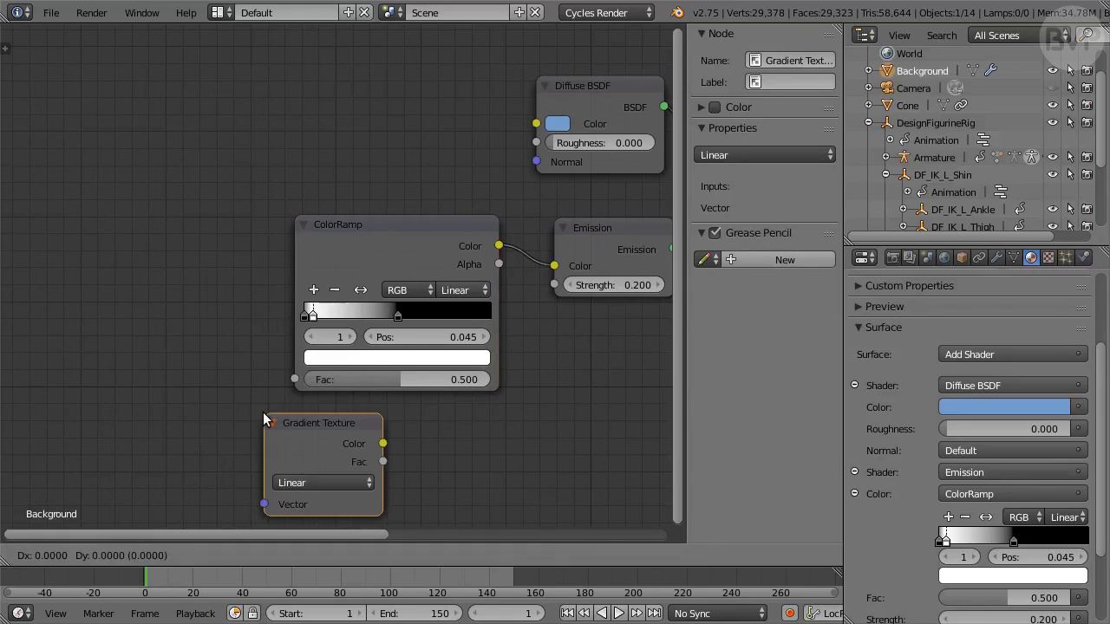
pyautogui.click(138, 281)
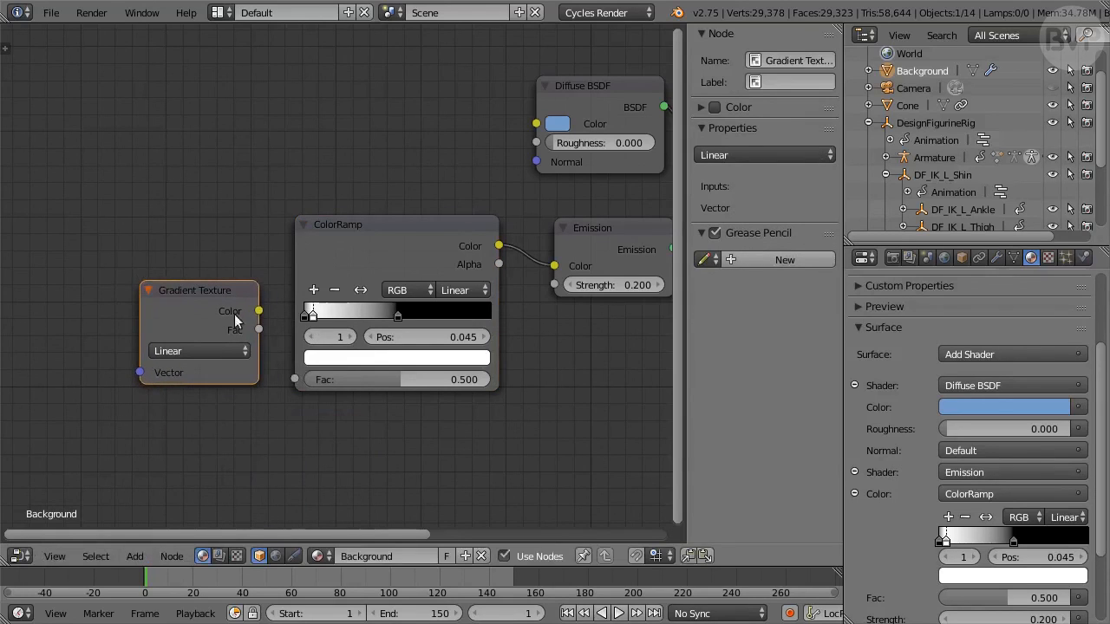
pyautogui.moveTo(258, 311); pyautogui.dragTo(295, 379)
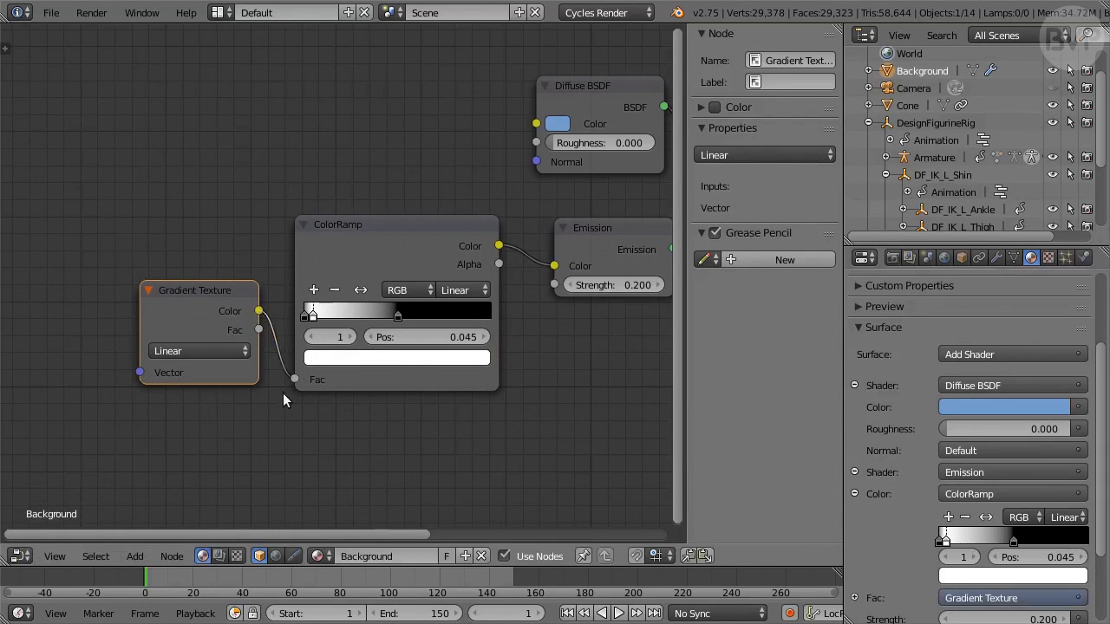
# Add a Mapping node feeding the Gradient Texture's Vector input and set its Y rotation to 90°
pyautogui.moveTo(283, 408); pyautogui.dragTo(464, 412, button='middle')
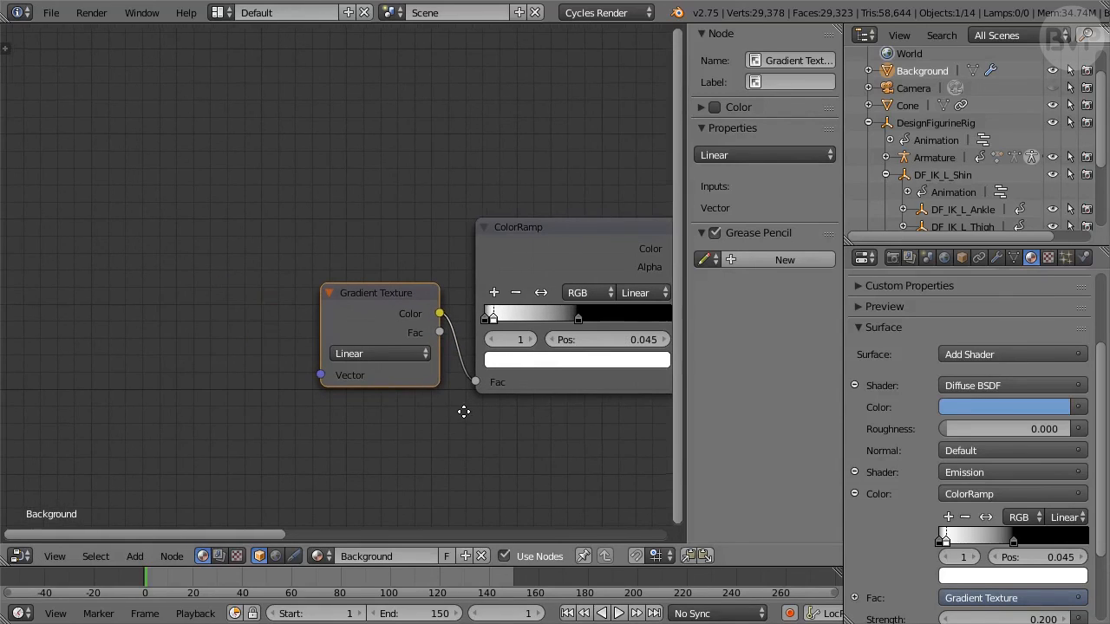
pyautogui.click(134, 556)
pyautogui.moveTo(172, 432)
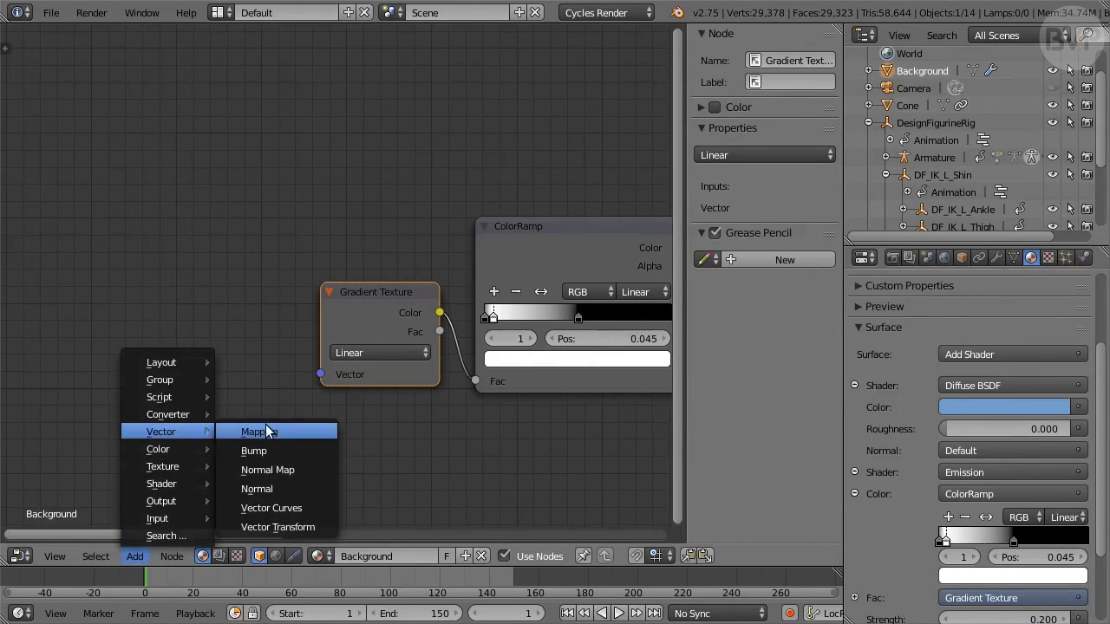
pyautogui.click(302, 431)
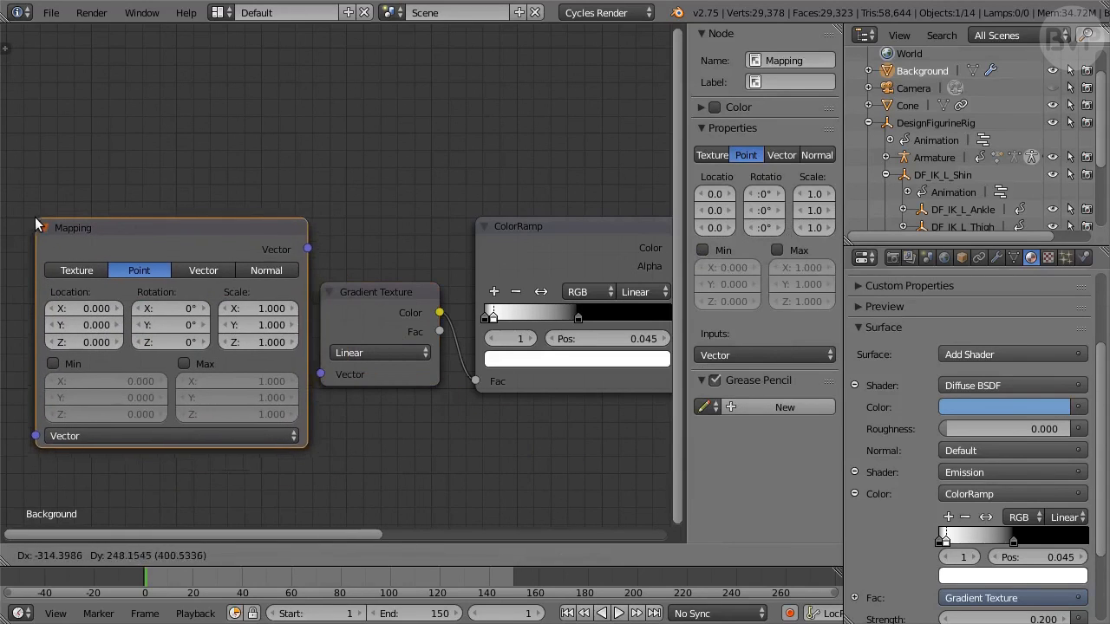
pyautogui.click(28, 213)
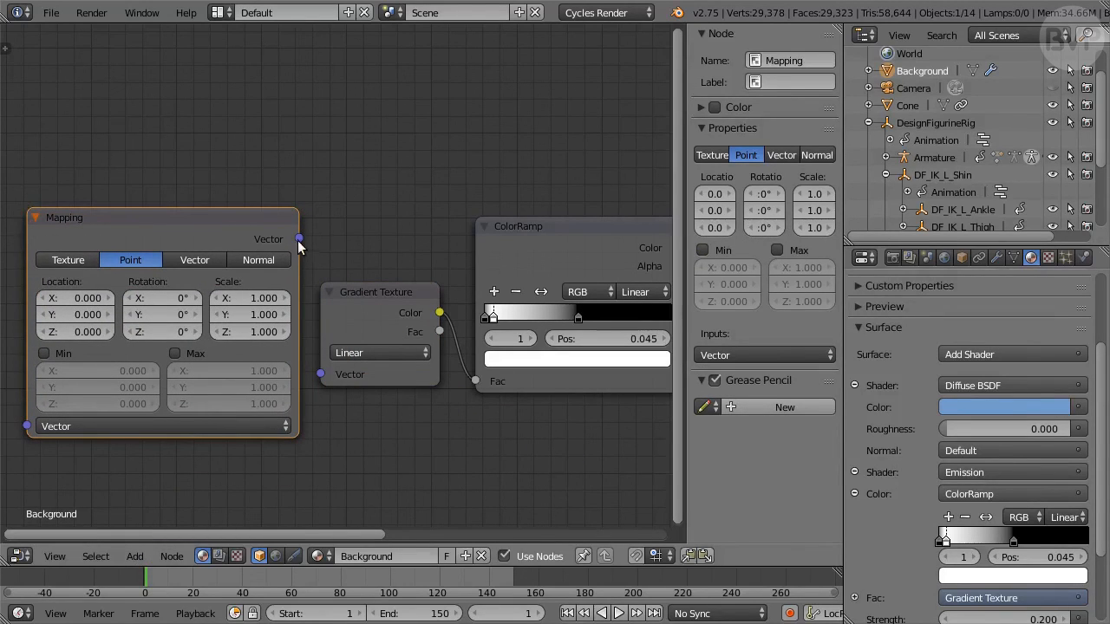
pyautogui.moveTo(298, 239); pyautogui.dragTo(320, 377)
pyautogui.click(173, 315)
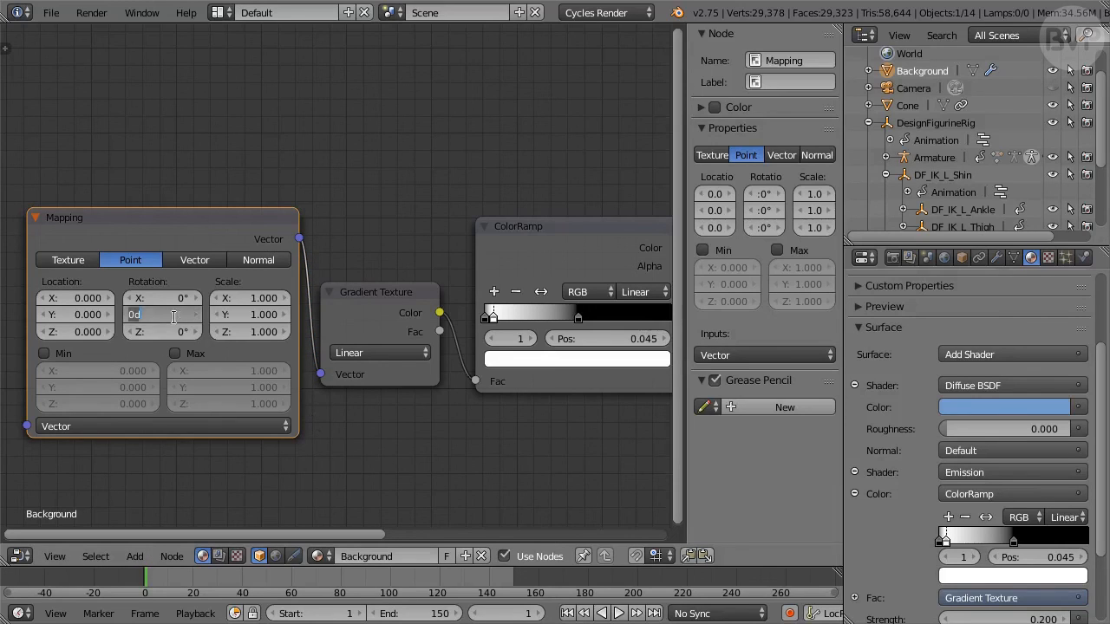
pyautogui.press('Return')
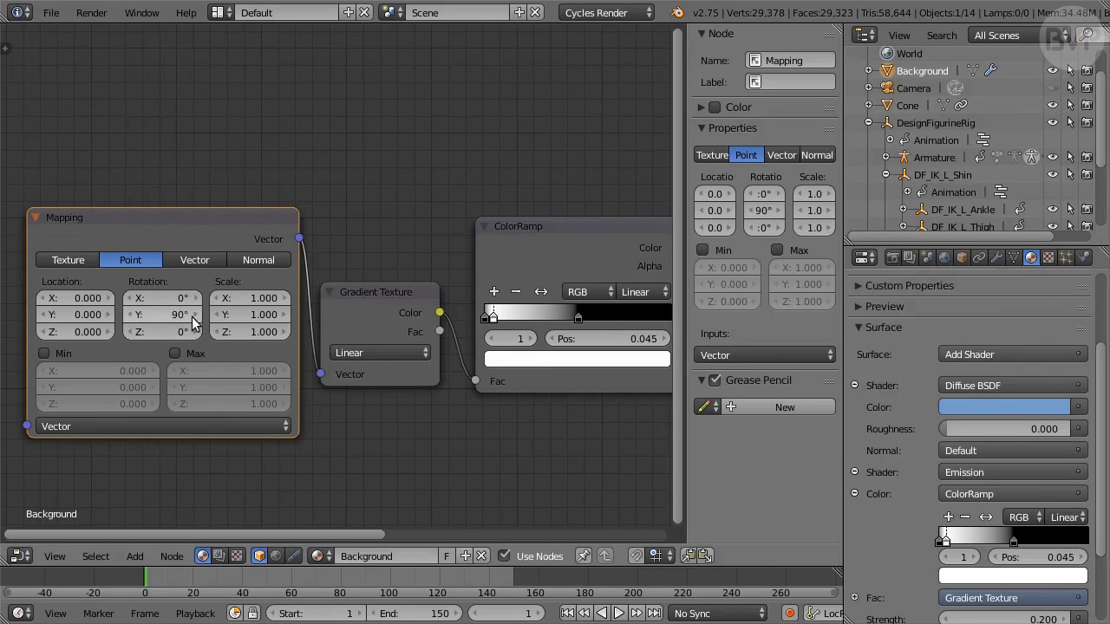
# Add a Texture Coordinate node before the Mapping node and connect its Generated output to the Mapping node's Vector input
pyautogui.moveTo(95, 483); pyautogui.dragTo(230, 471, button='middle')
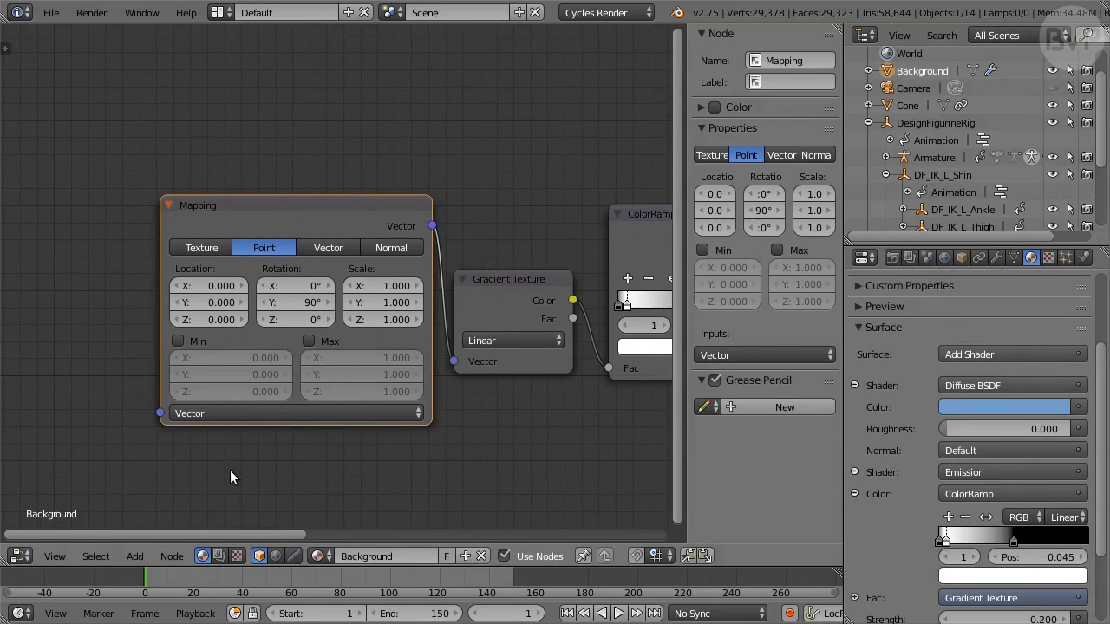
pyautogui.click(135, 556)
pyautogui.moveTo(165, 518)
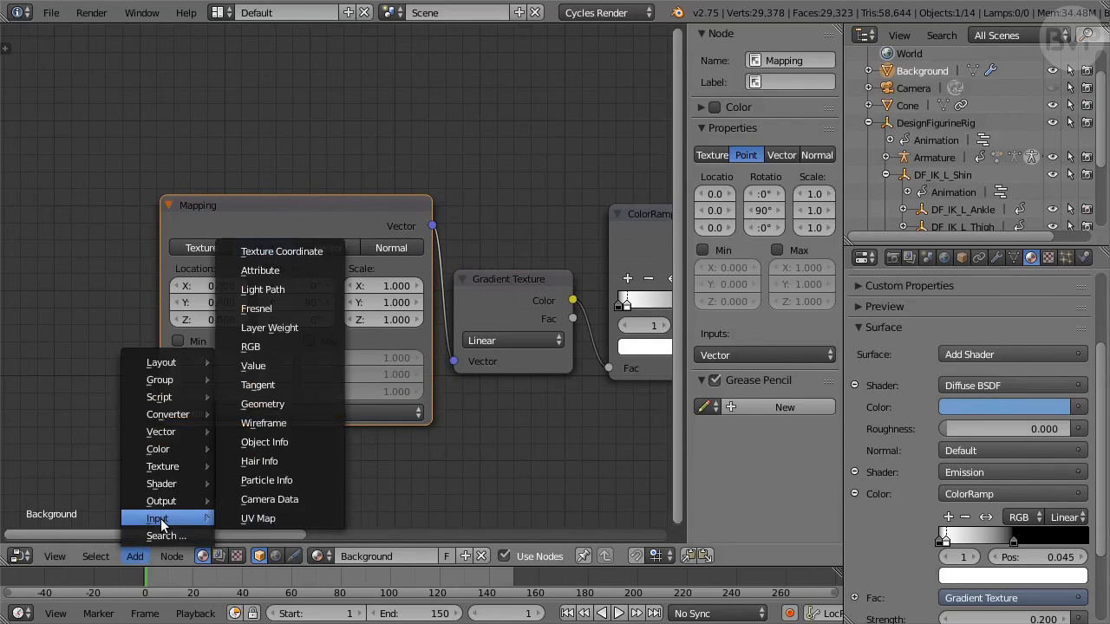
pyautogui.click(260, 251)
pyautogui.click(5, 219)
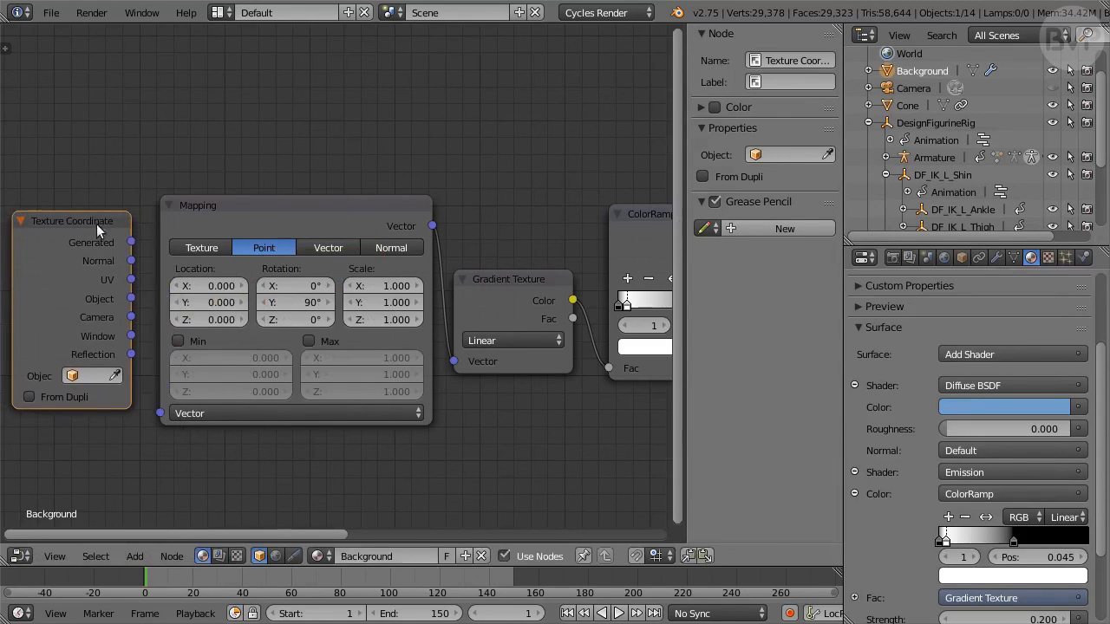
pyautogui.moveTo(131, 244); pyautogui.dragTo(160, 414)
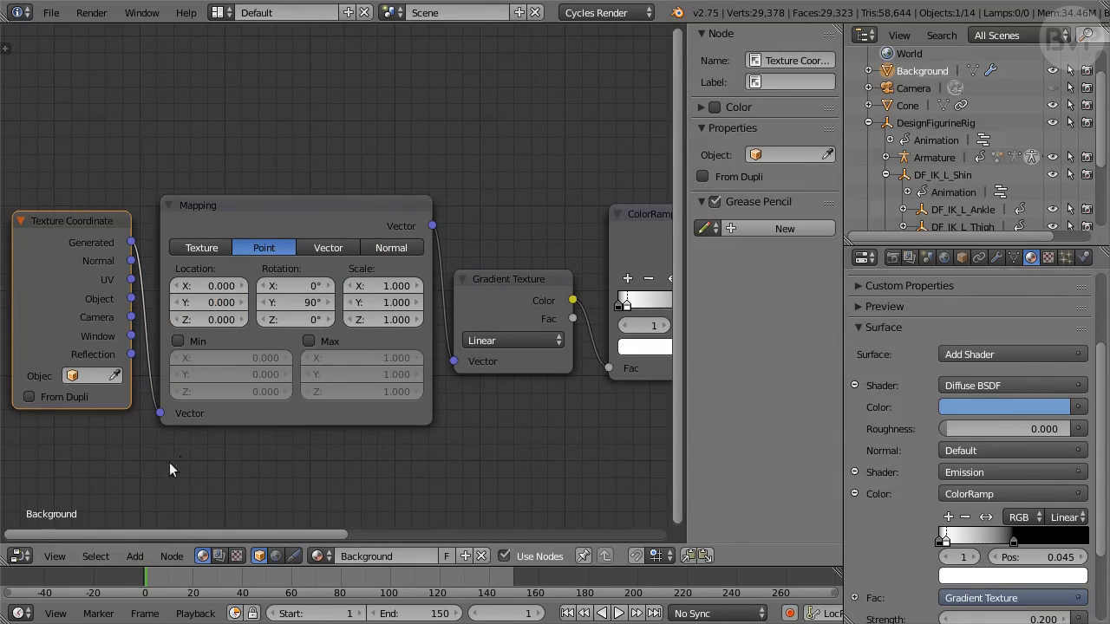
# Return the node area to the 3D View and align the active camera to the front view of the figurine
pyautogui.click(19, 555)
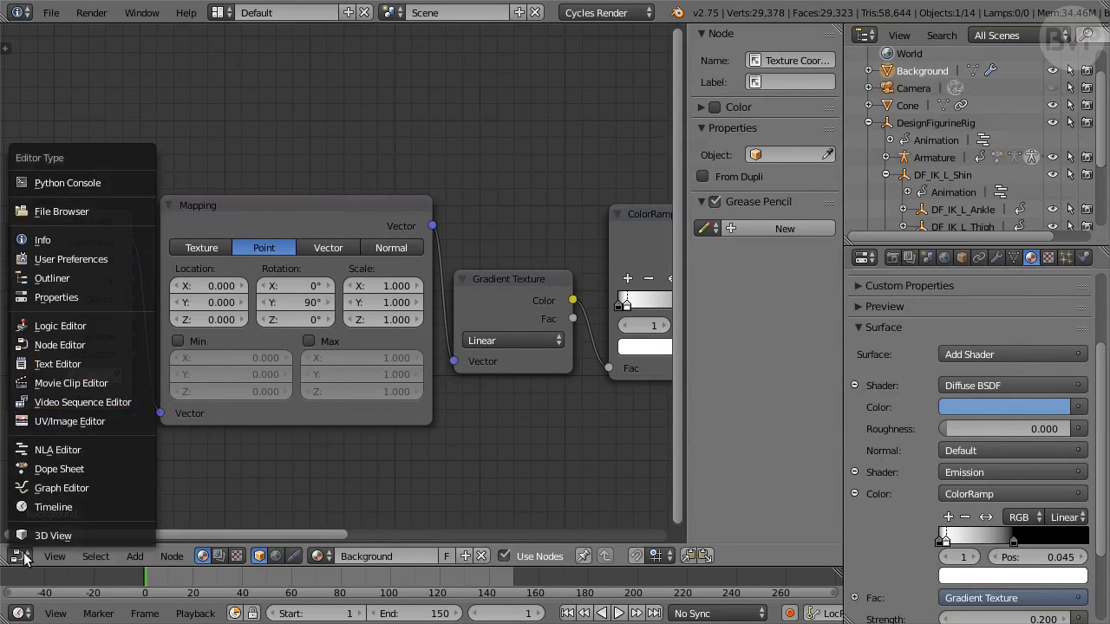
pyautogui.click(79, 536)
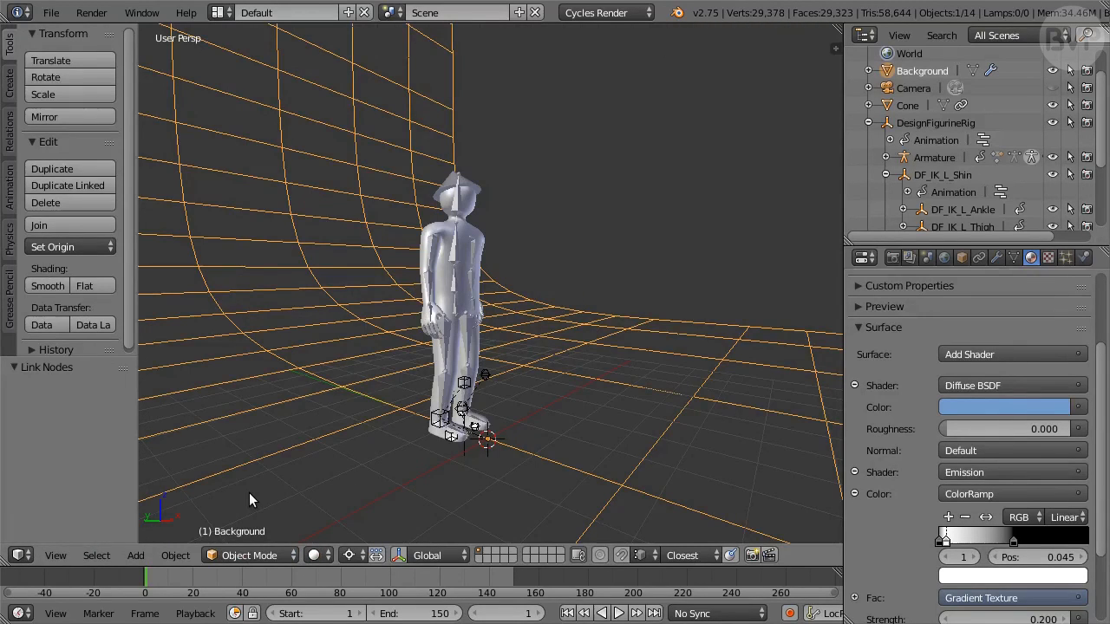
pyautogui.press('KP_1')
pyautogui.click(56, 555)
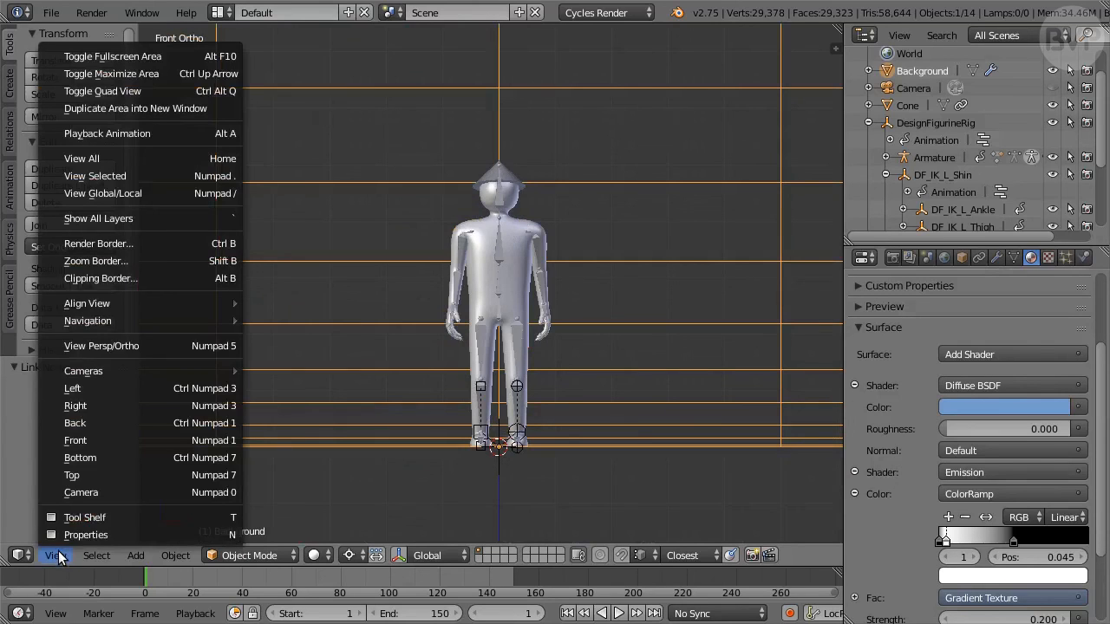
pyautogui.moveTo(202, 304)
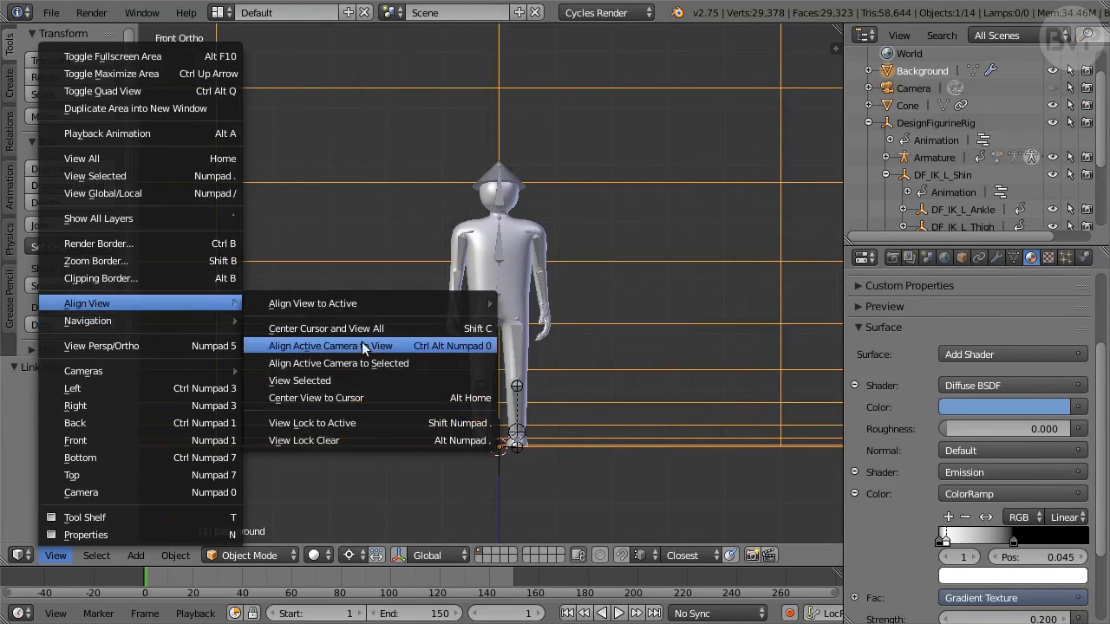
pyautogui.click(401, 346)
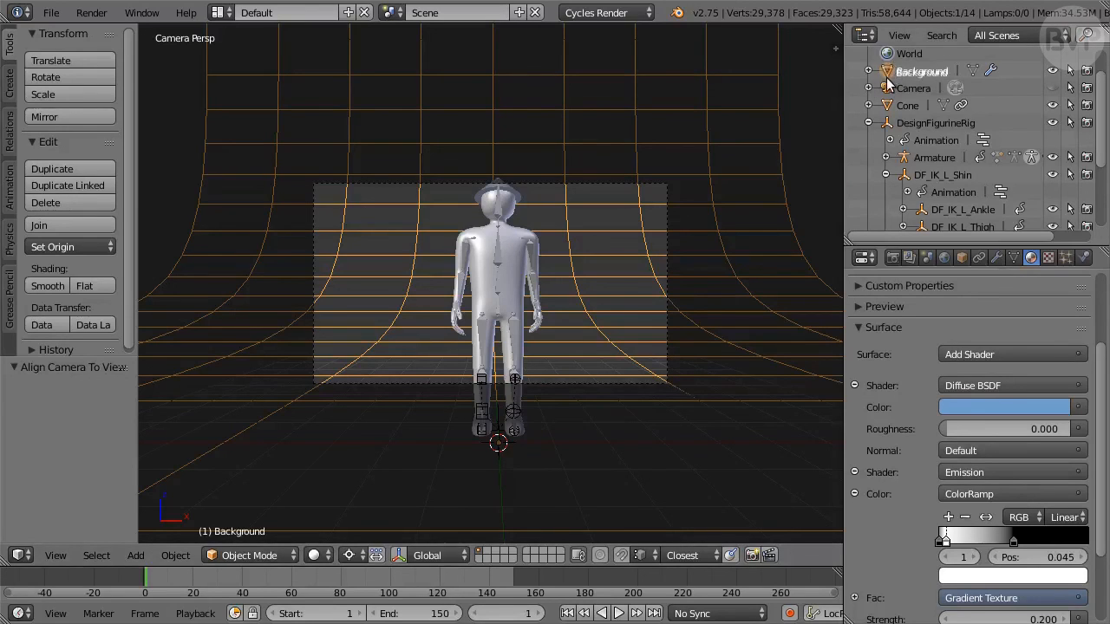
# Parent the Background object to the Camera and give it a Limit Rotation constraint that limits X and Y to 0°
pyautogui.moveTo(890, 73); pyautogui.dragTo(885, 88)
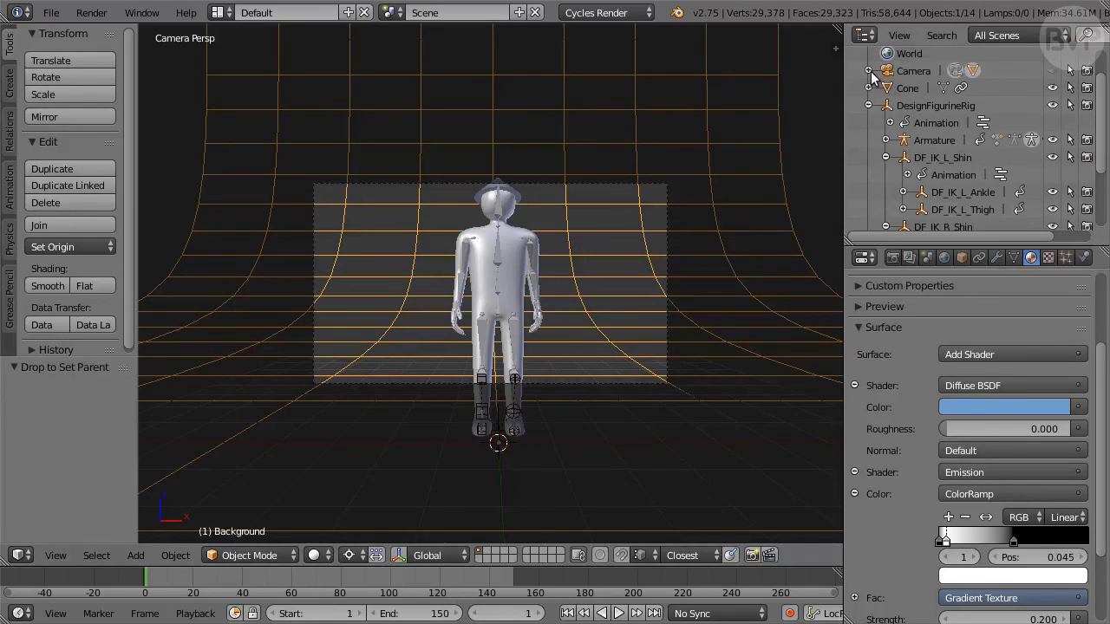
pyautogui.click(869, 72)
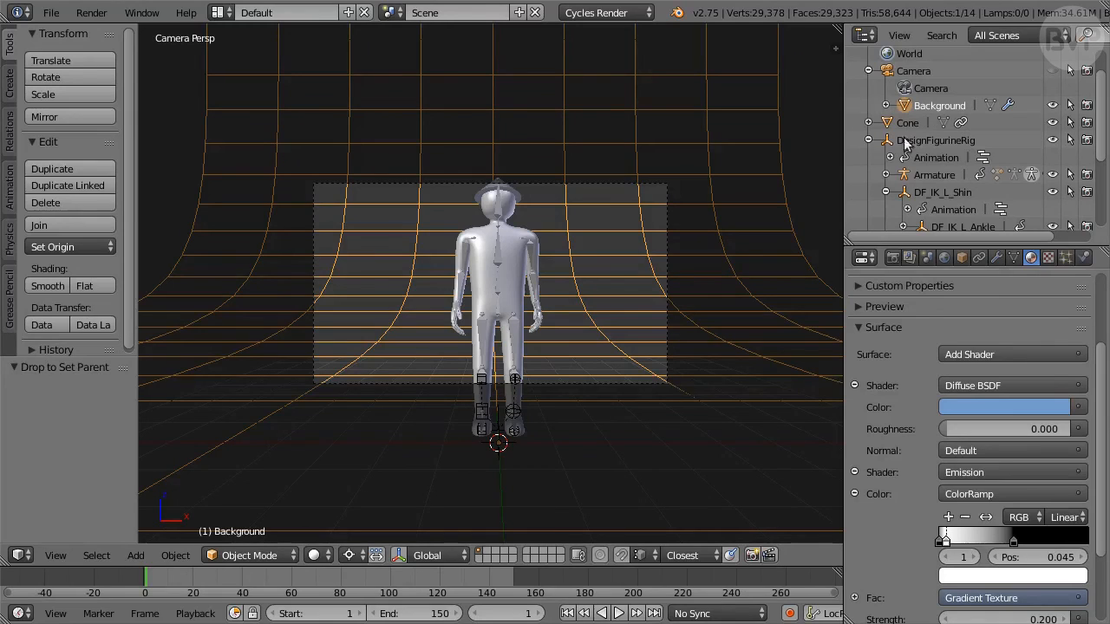
pyautogui.click(979, 259)
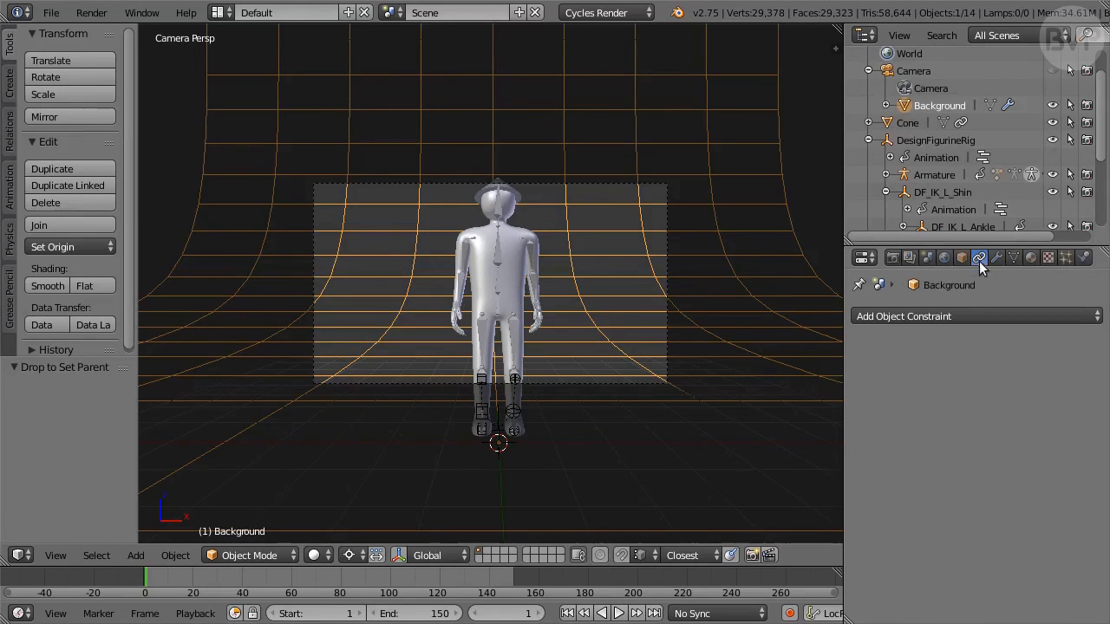
pyautogui.click(978, 312)
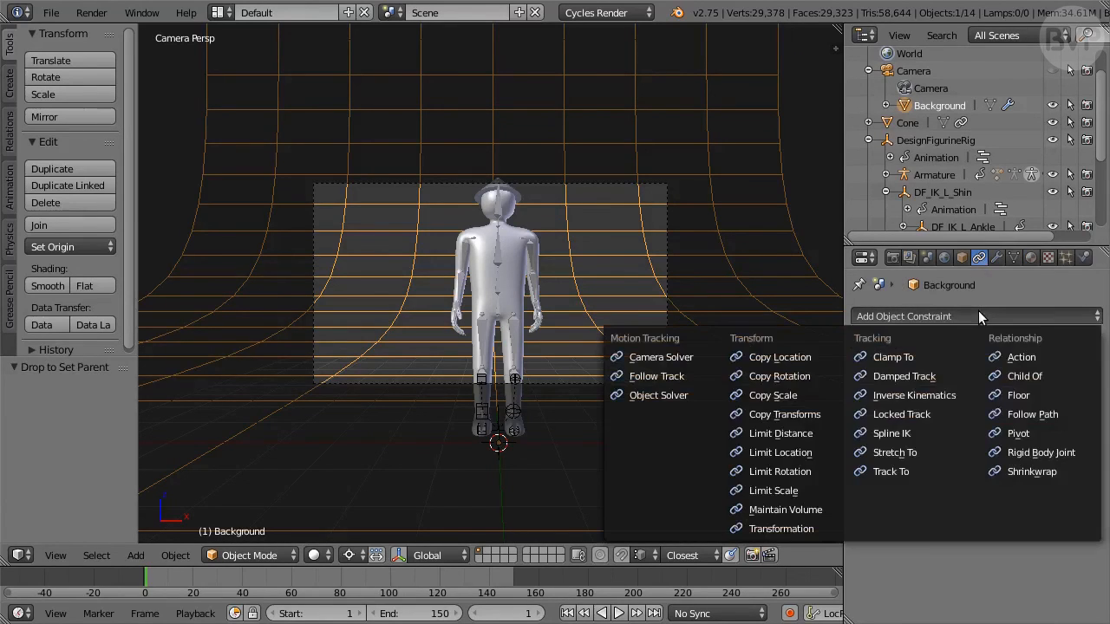
pyautogui.click(806, 470)
pyautogui.click(884, 383)
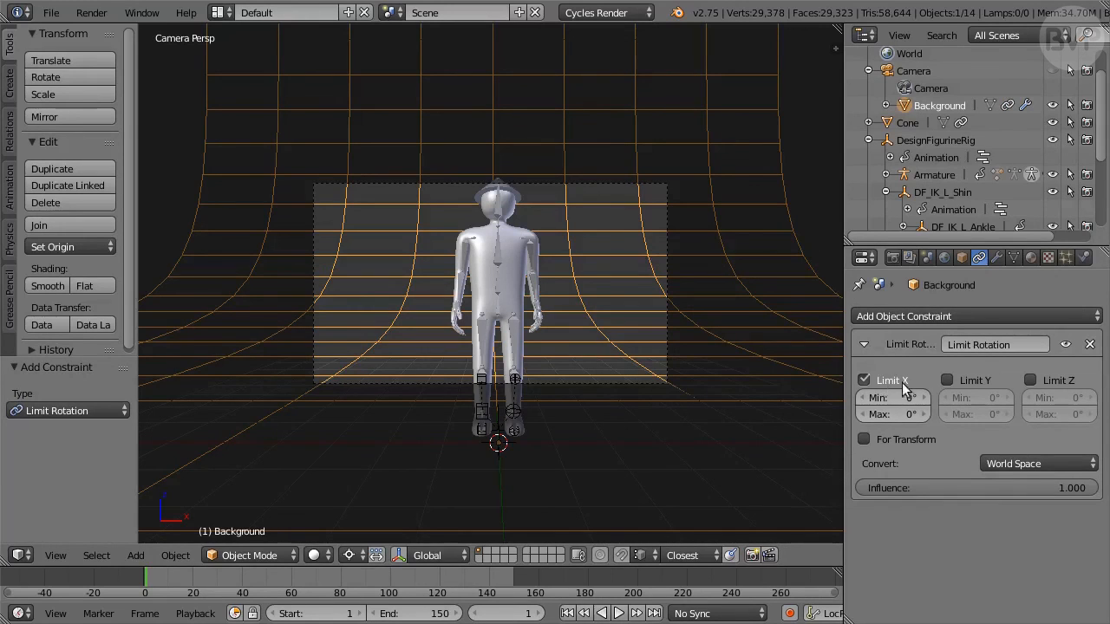
pyautogui.click(963, 380)
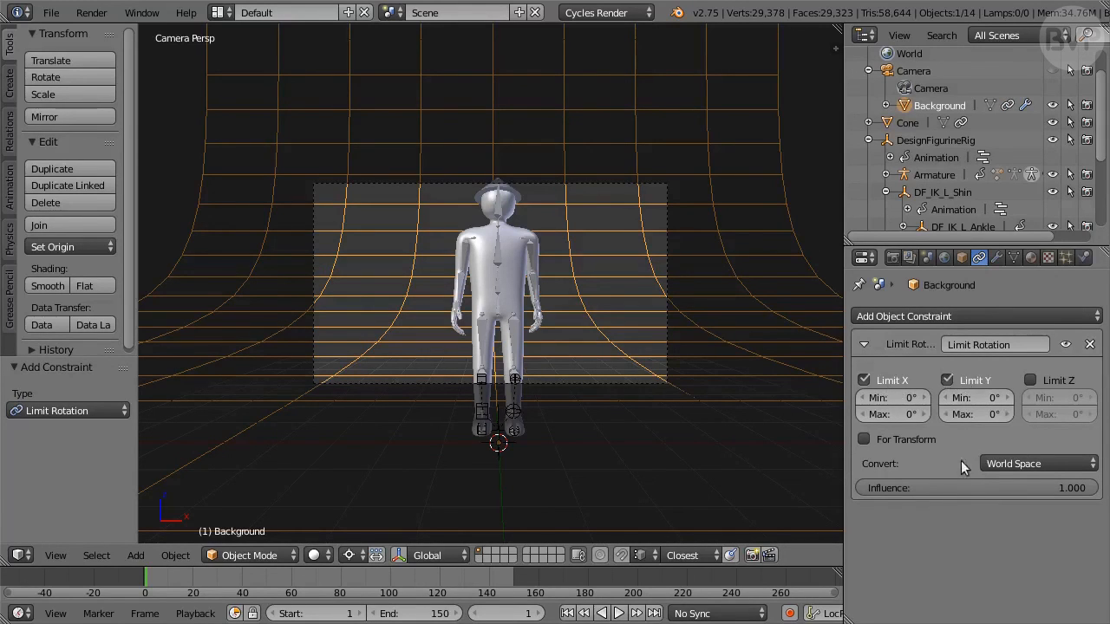
# Add a Limit Location constraint to the Background with minimum and maximum enabled at 0.000 on all three axes
pyautogui.click(935, 318)
pyautogui.click(804, 457)
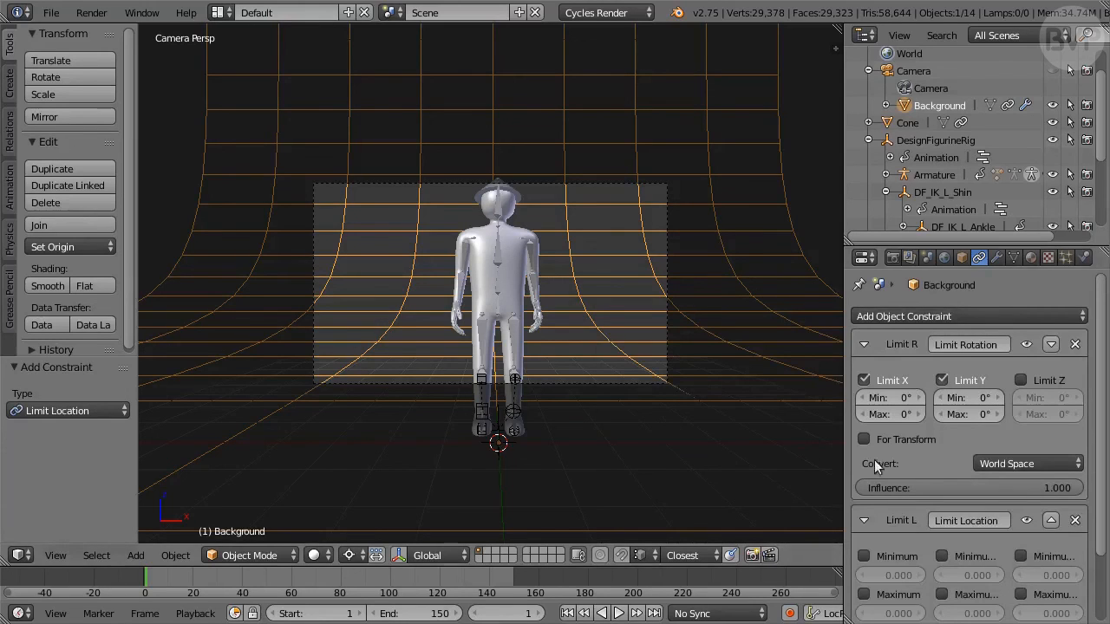
pyautogui.scroll(-3, 923, 463)
pyautogui.click(904, 472)
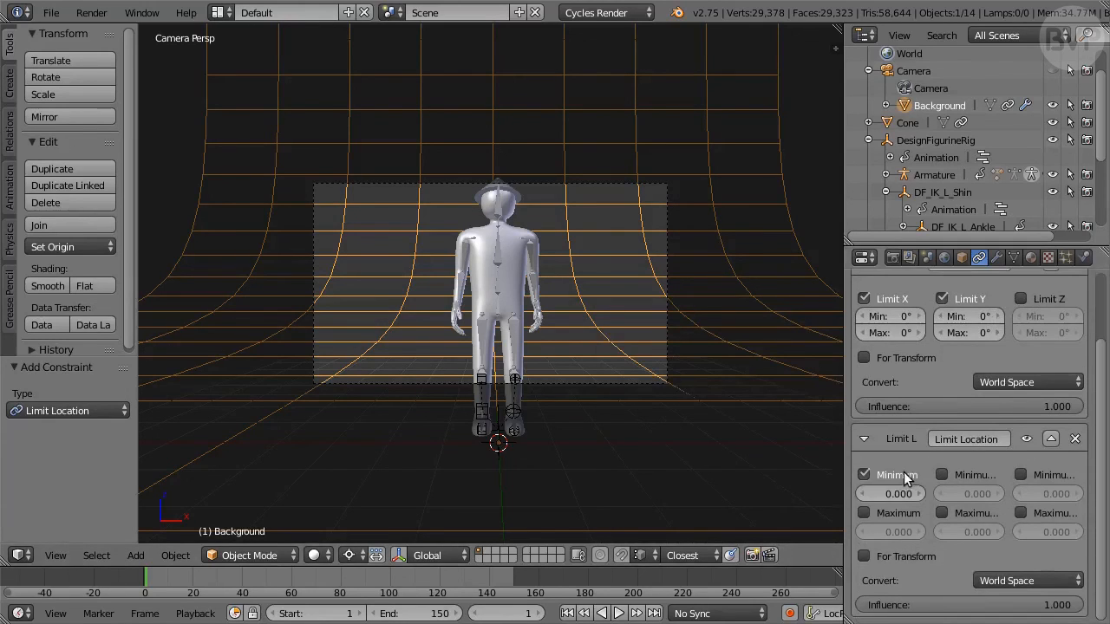
pyautogui.click(900, 510)
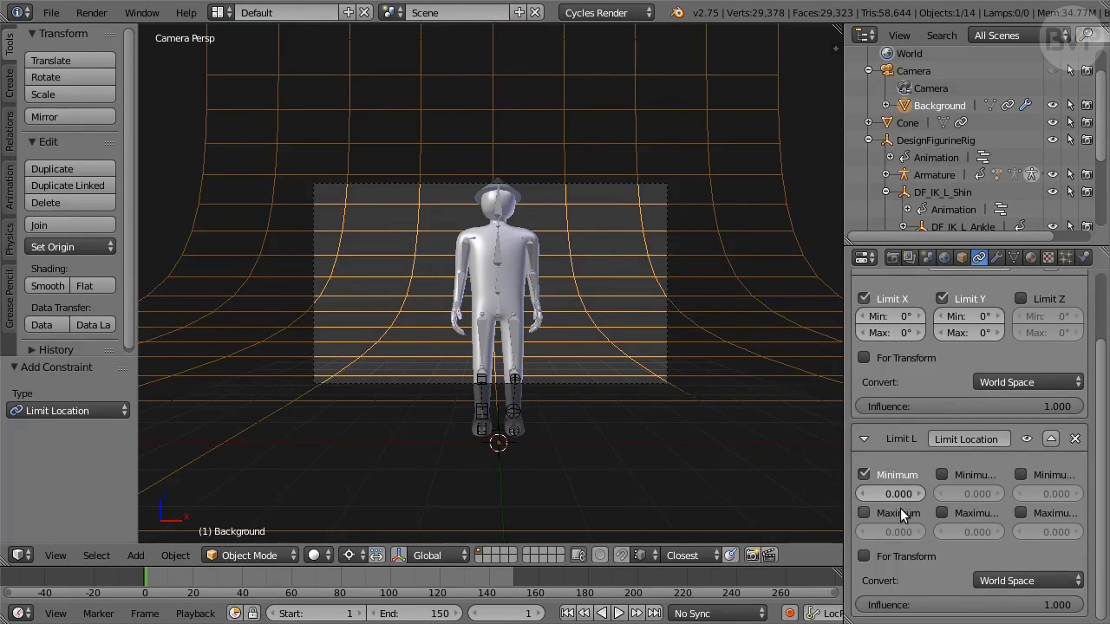
pyautogui.click(965, 513)
pyautogui.click(1042, 476)
pyautogui.click(1040, 511)
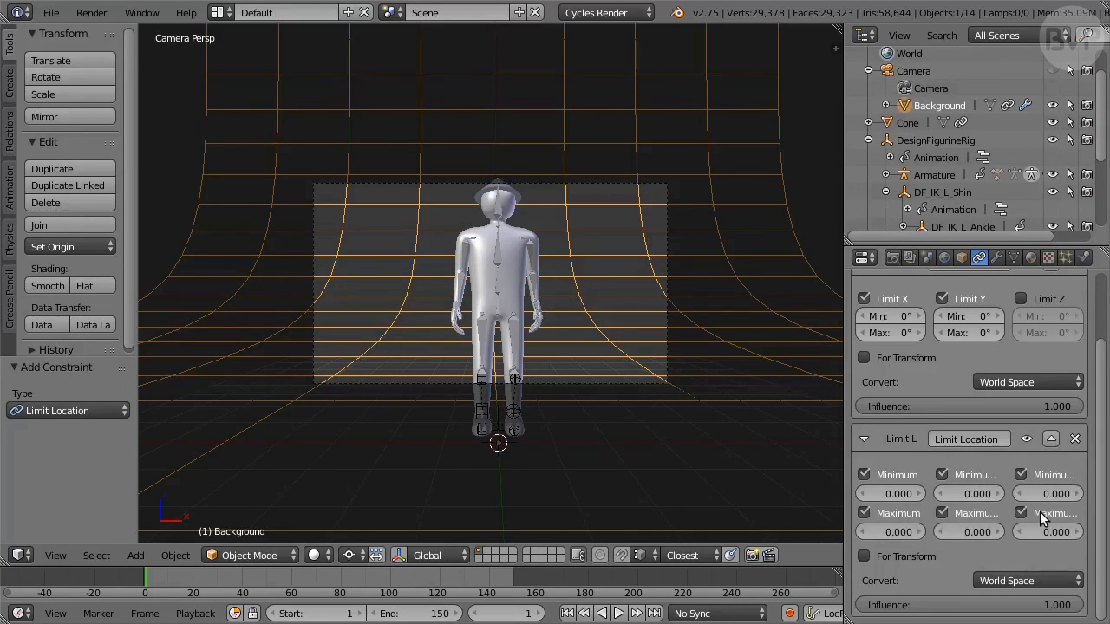
# Set the World background surface color to white by raising its HSV value to 1.000
pyautogui.click(946, 258)
pyautogui.click(956, 407)
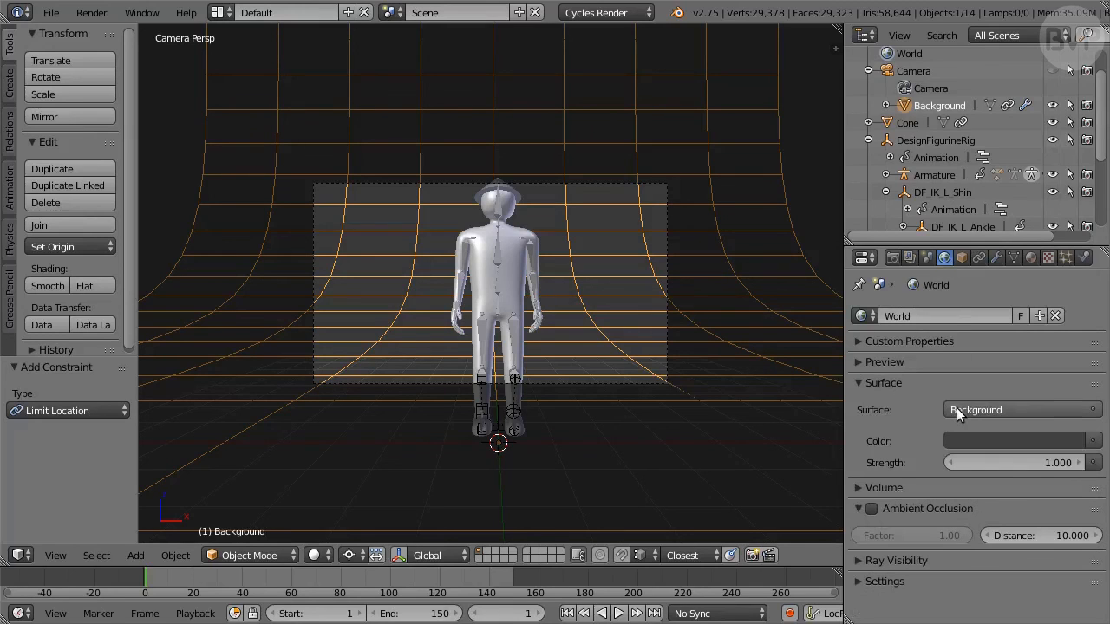
pyautogui.click(993, 440)
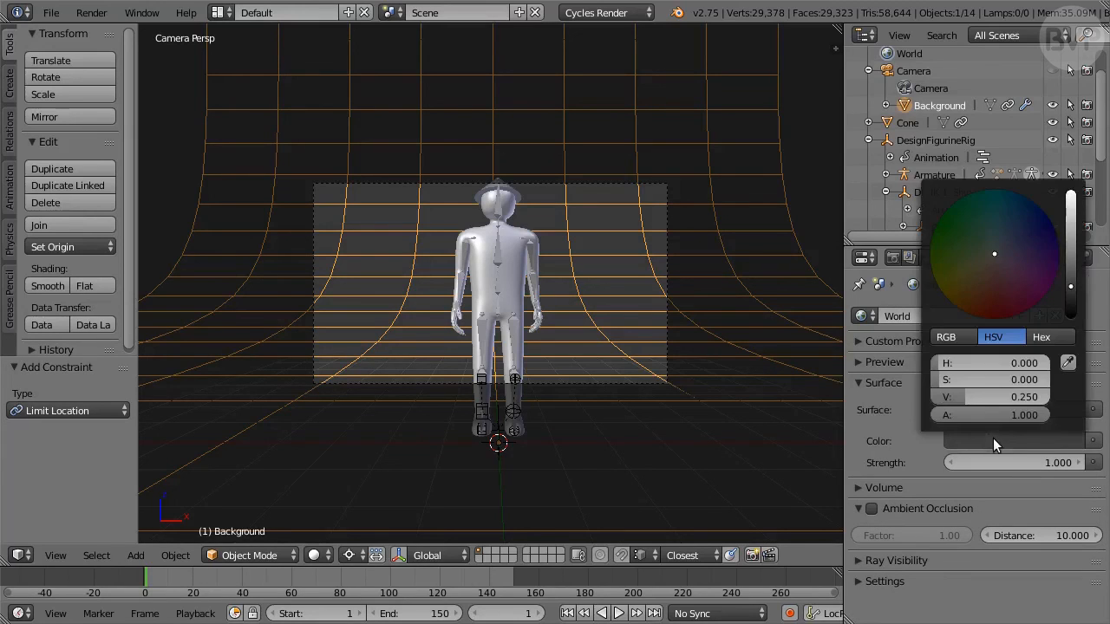
pyautogui.moveTo(970, 396); pyautogui.dragTo(1048, 398)
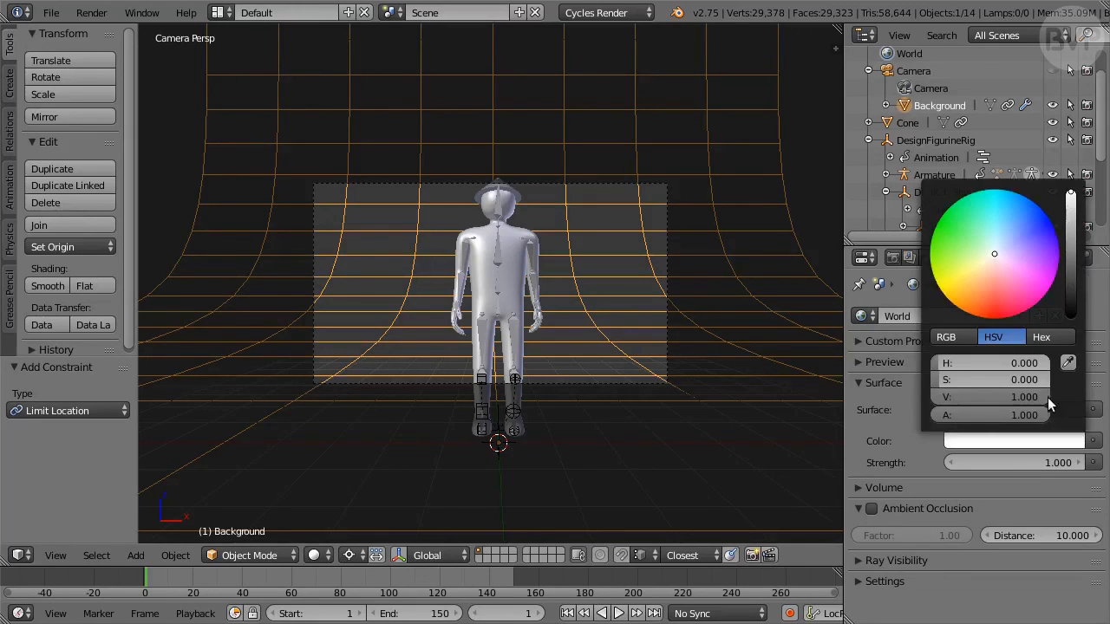
# Apply the HDTV 720p render preset at 100% resolution and set the frame rate to 30 fps
pyautogui.click(893, 258)
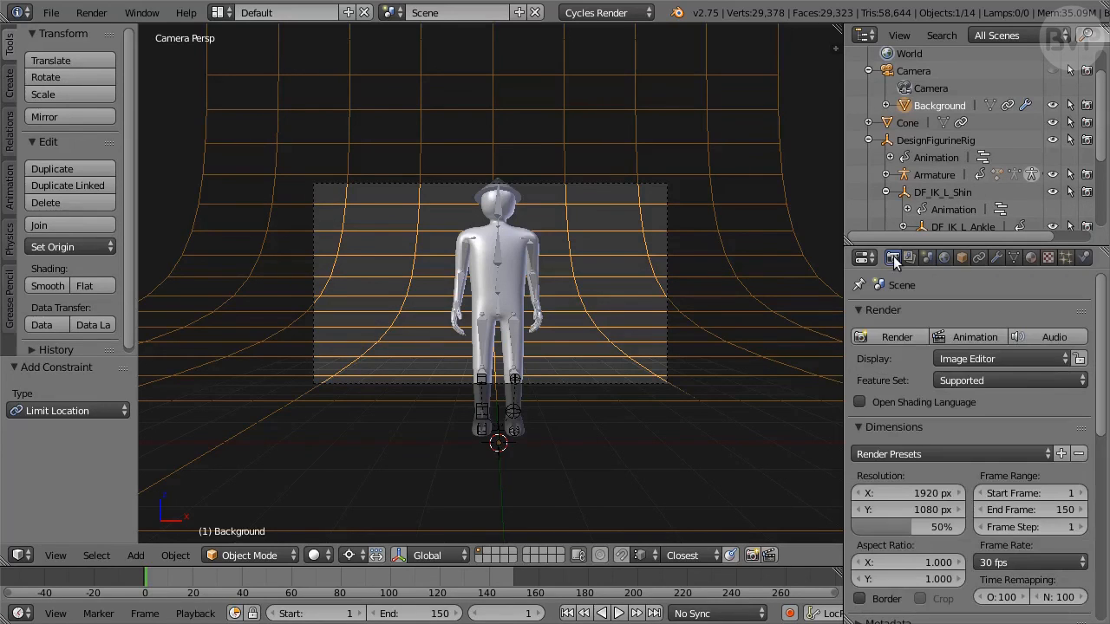
pyautogui.click(948, 452)
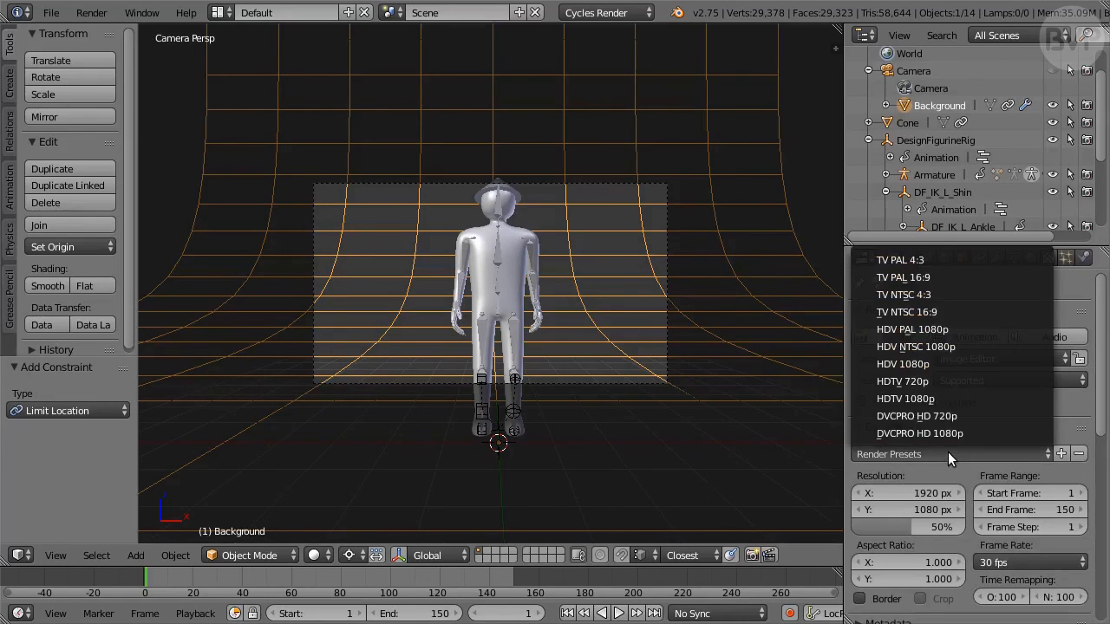
pyautogui.click(913, 382)
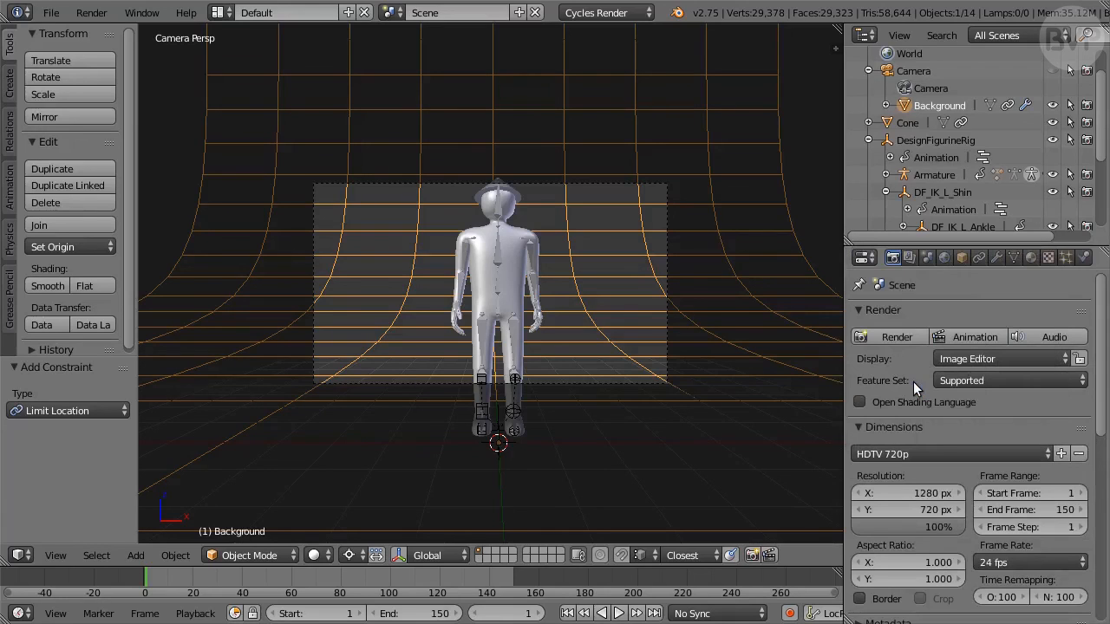
pyautogui.click(942, 526)
pyautogui.press('Return')
pyautogui.click(1024, 560)
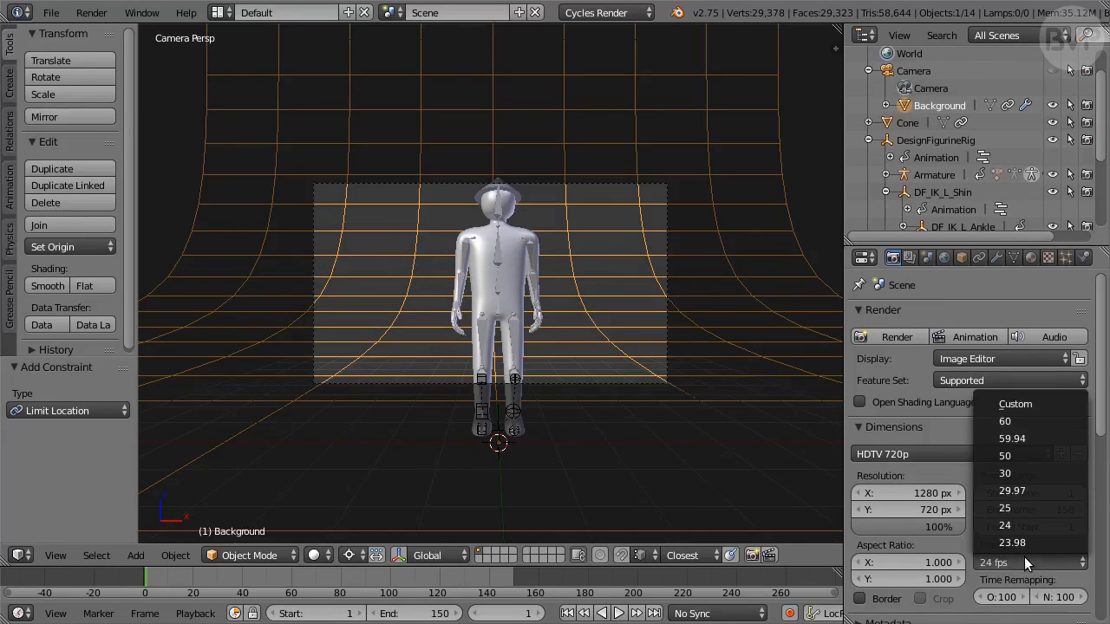
pyautogui.click(1038, 473)
# Set the render output path to //TutorialMovie.avi
pyautogui.scroll(-6, 1036, 473)
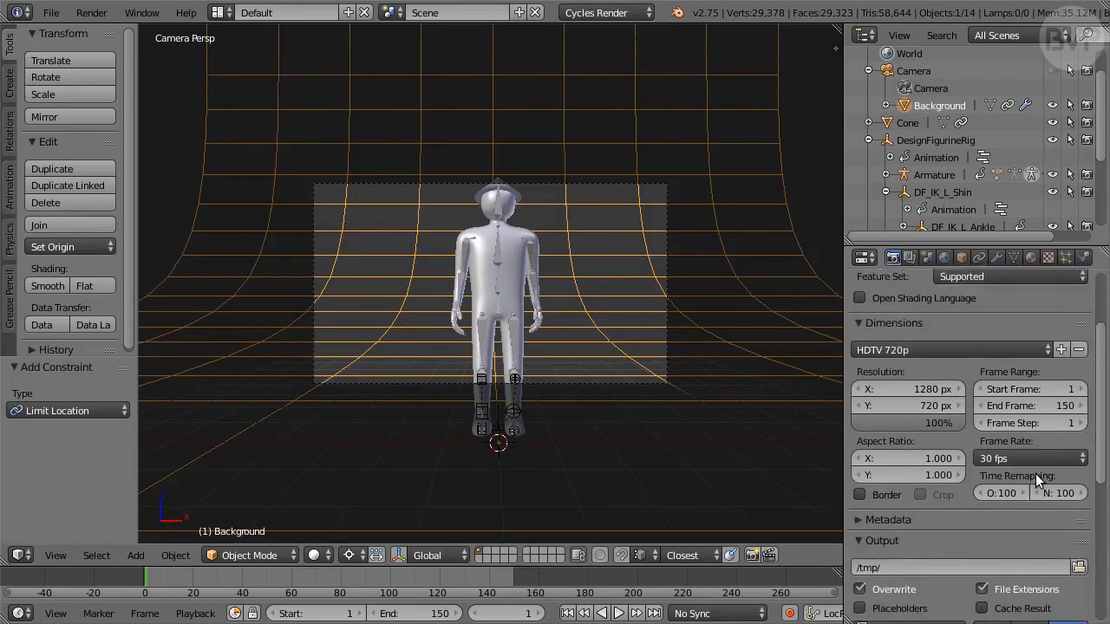
pyautogui.scroll(-2, 1035, 474)
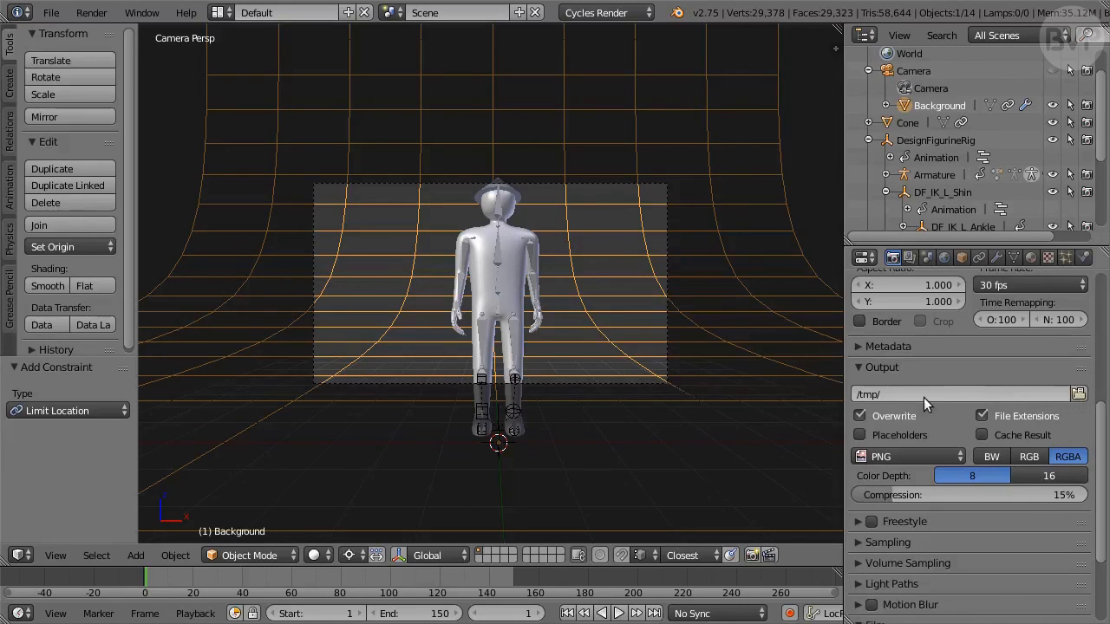
pyautogui.click(865, 396)
pyautogui.write('/')
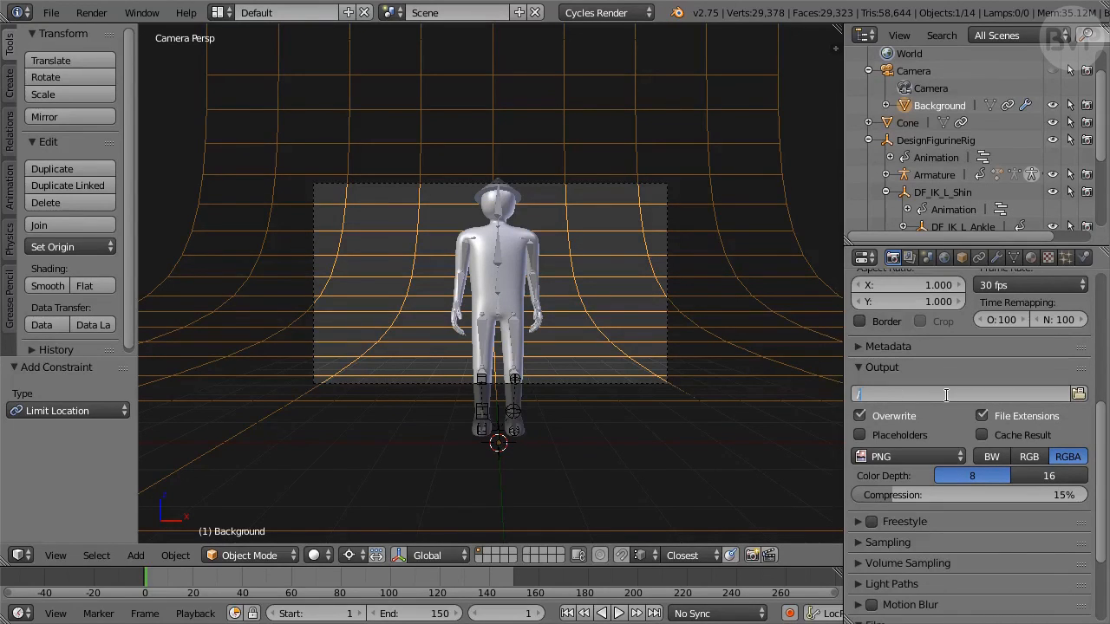
pyautogui.write('/TutorialMovie.avi')
pyautogui.press('Return')
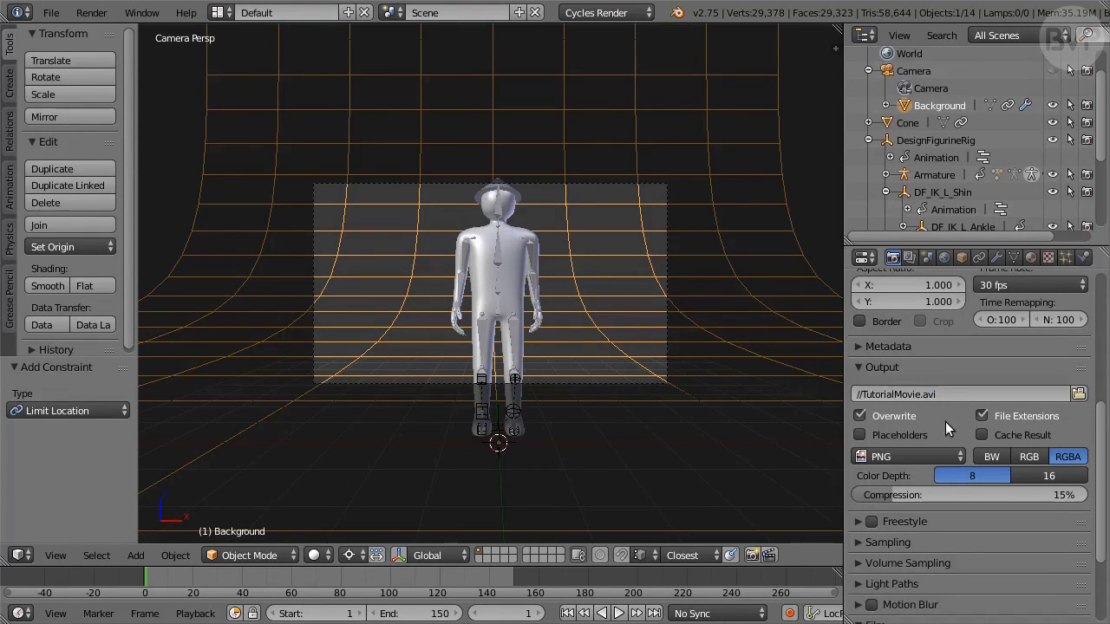
# Set the output file format to AVI JPEG with RGB color
pyautogui.click(923, 458)
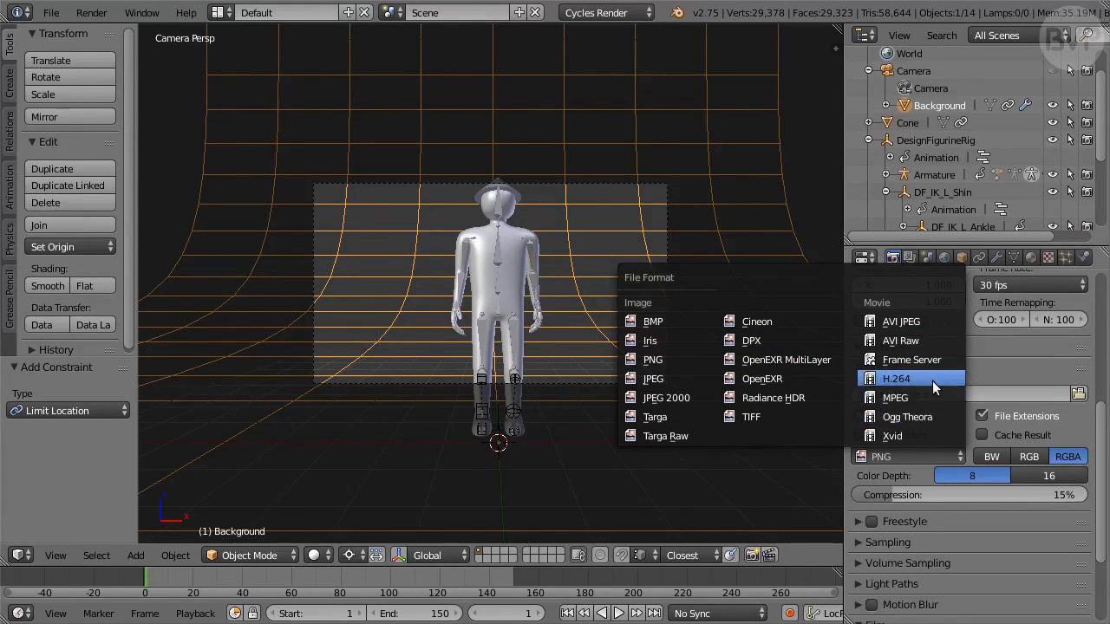
pyautogui.click(934, 321)
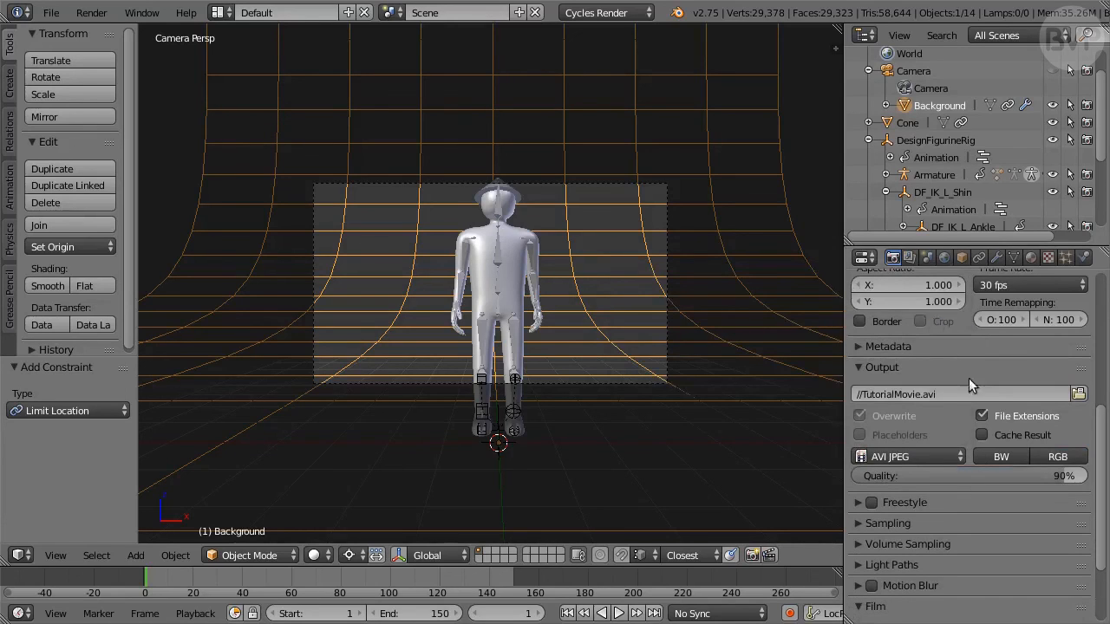
pyautogui.click(1051, 456)
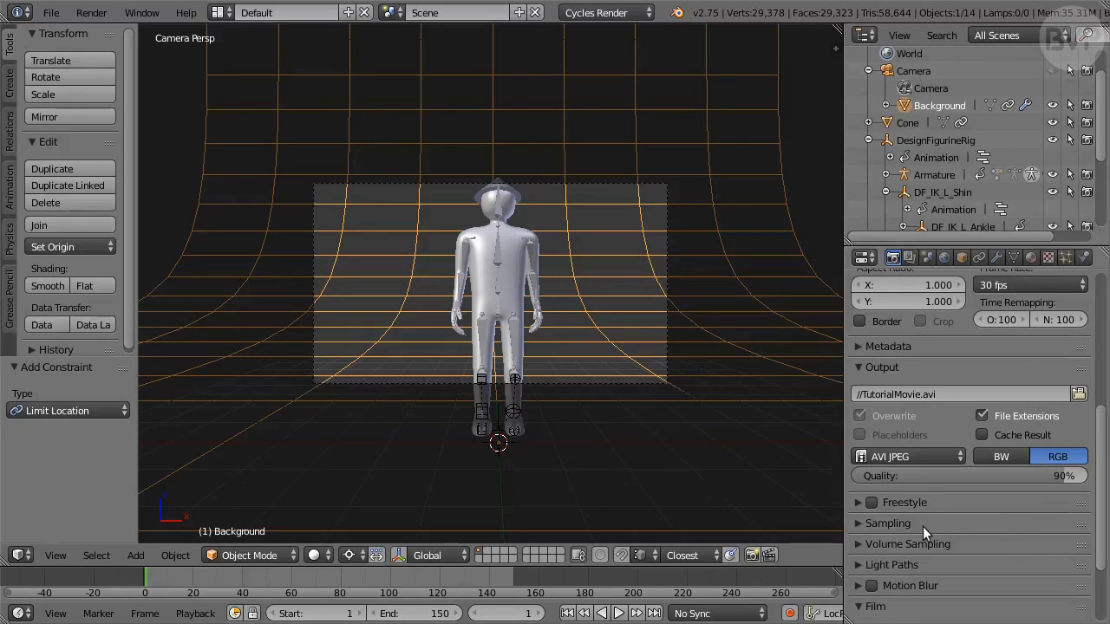
# Set the Cycles sampling Clamp Direct to 4.00 and Clamp Indirect to 3.00
pyautogui.click(894, 524)
pyautogui.scroll(-5, 955, 524)
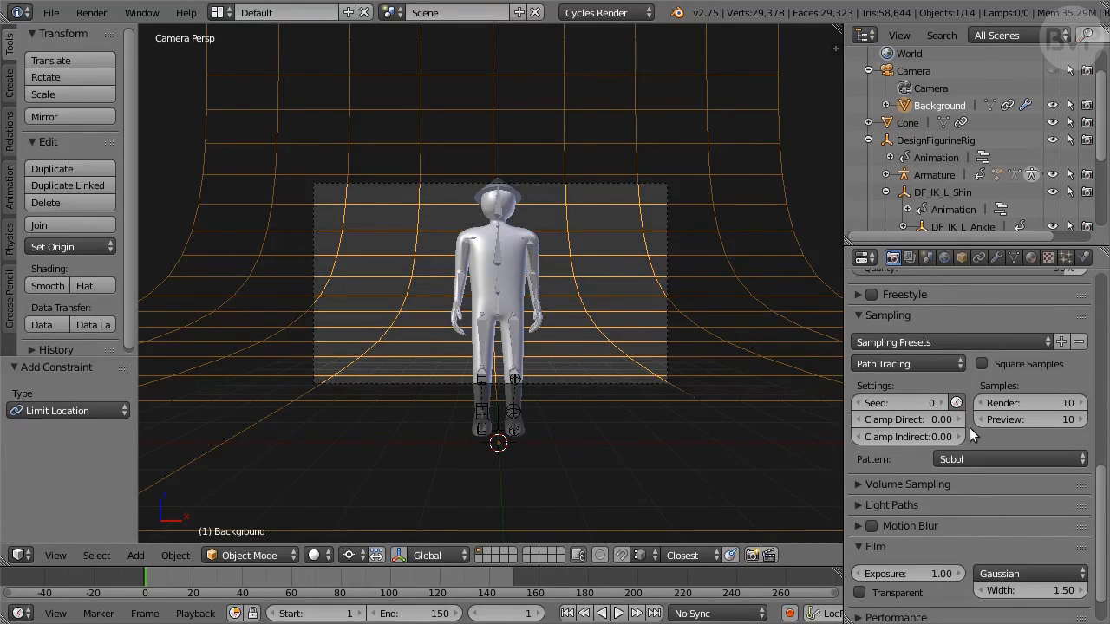
pyautogui.click(919, 420)
pyautogui.write('4')
pyautogui.press('Tab')
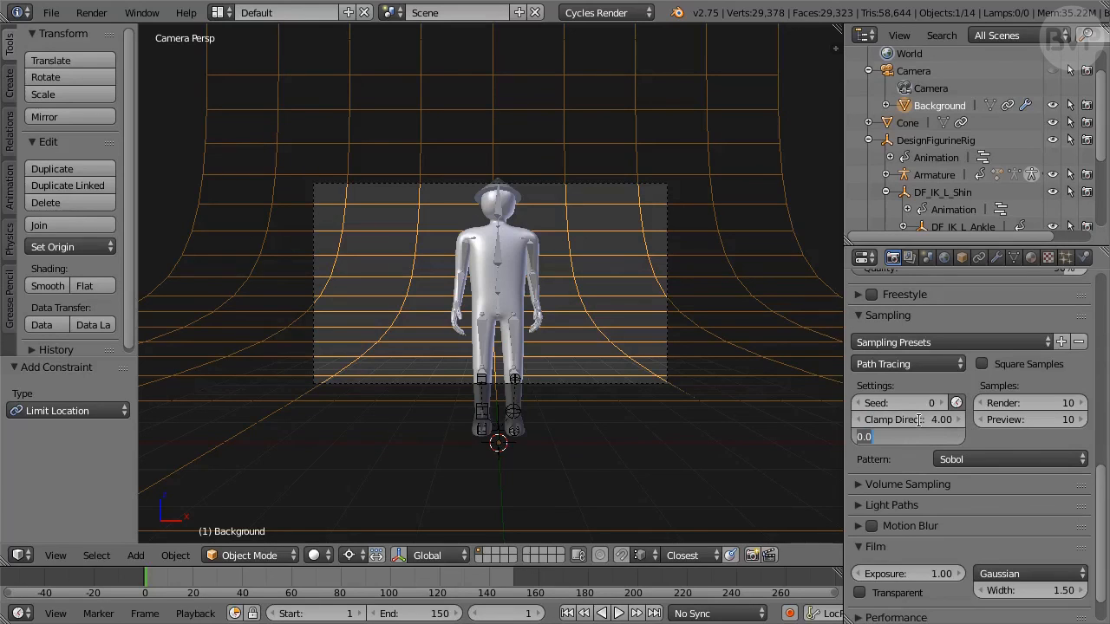
pyautogui.write('3')
pyautogui.press('Return')
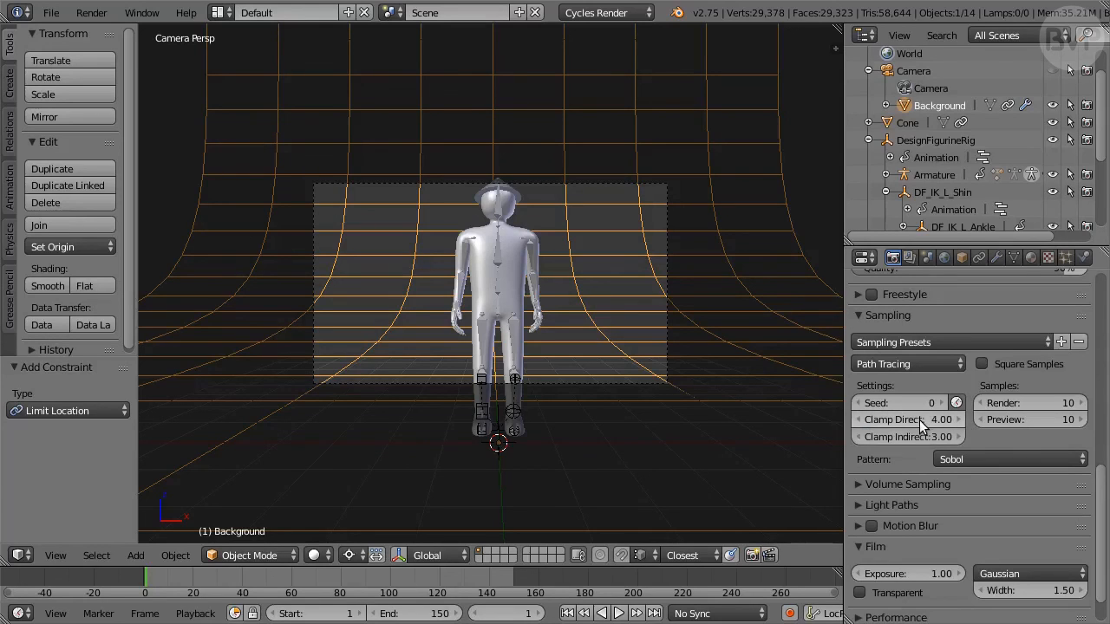
# Set the number of render samples to 200
pyautogui.click(1028, 403)
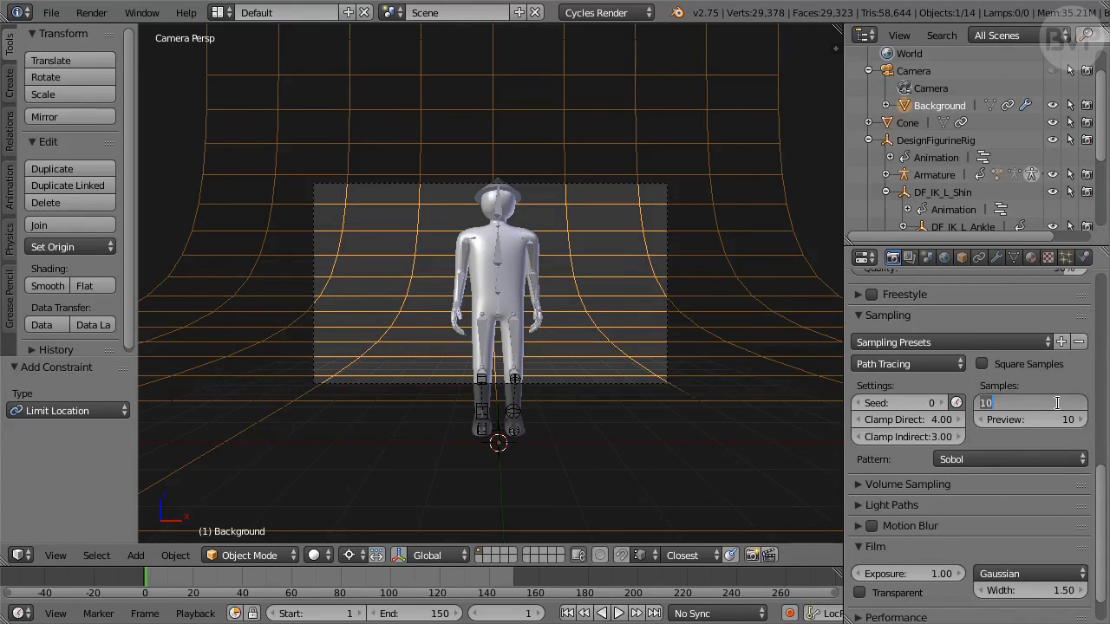
pyautogui.write('200')
pyautogui.press('Return')
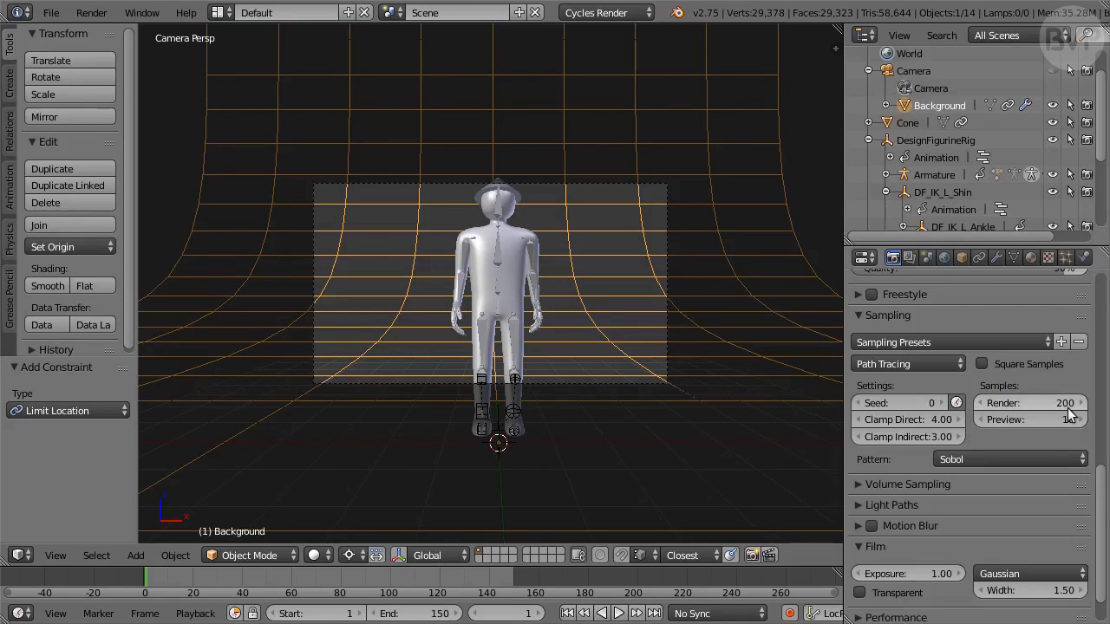
# Set the Light Paths diffuse bounces to 2
pyautogui.click(910, 505)
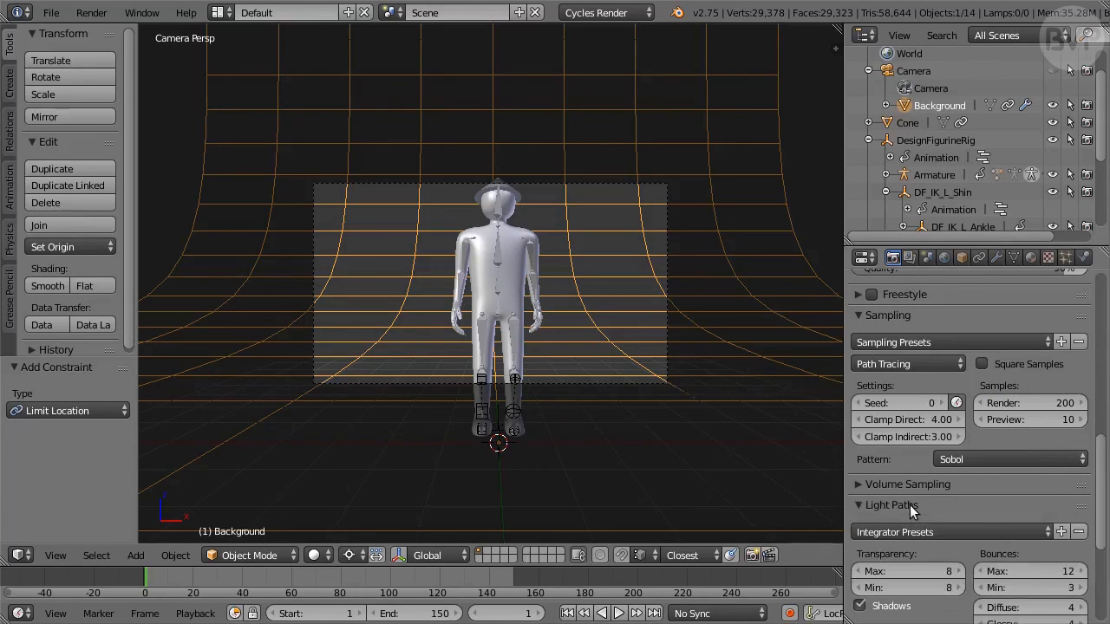
pyautogui.scroll(-3, 956, 498)
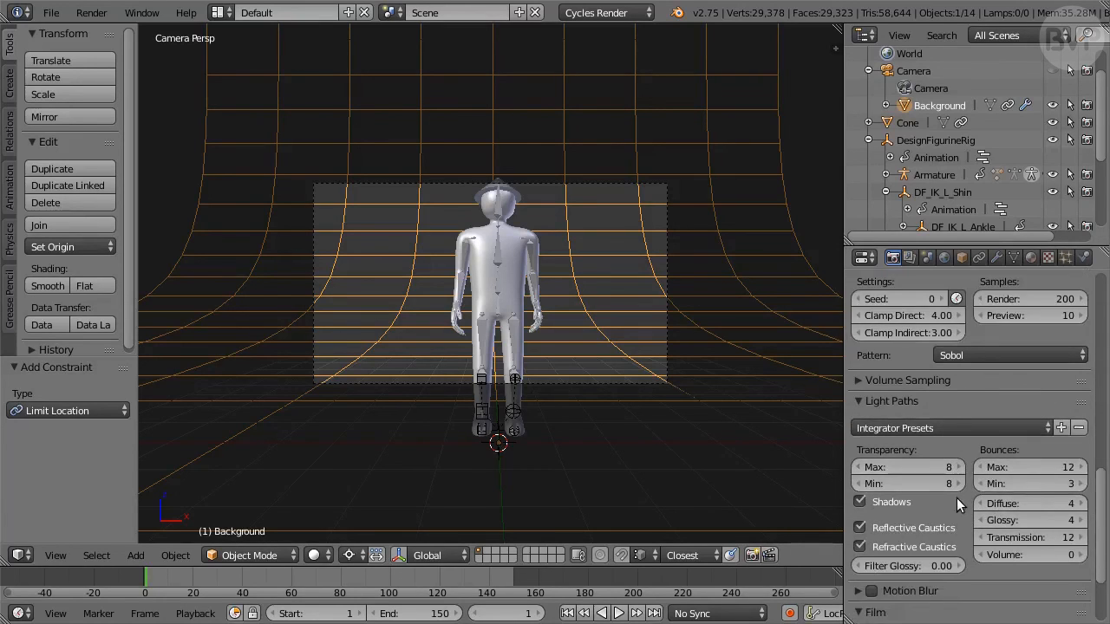
pyautogui.click(1047, 502)
pyautogui.press('Return')
# Set the Post Processing dither to 1.000
pyautogui.scroll(-3, 935, 502)
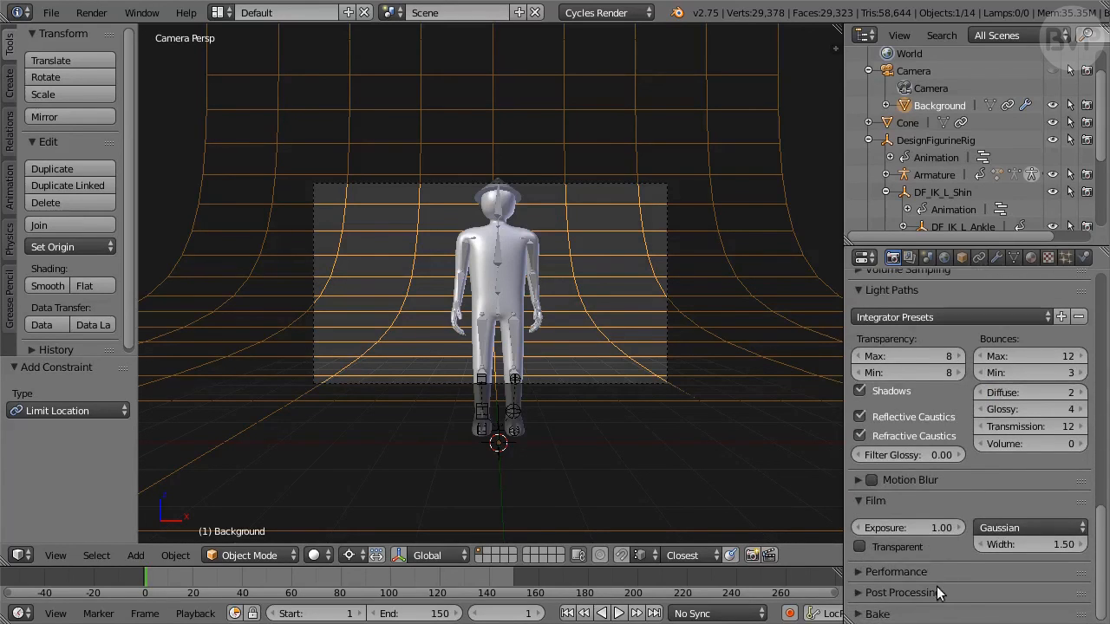
pyautogui.click(940, 598)
pyautogui.scroll(-2, 945, 571)
pyautogui.click(1019, 565)
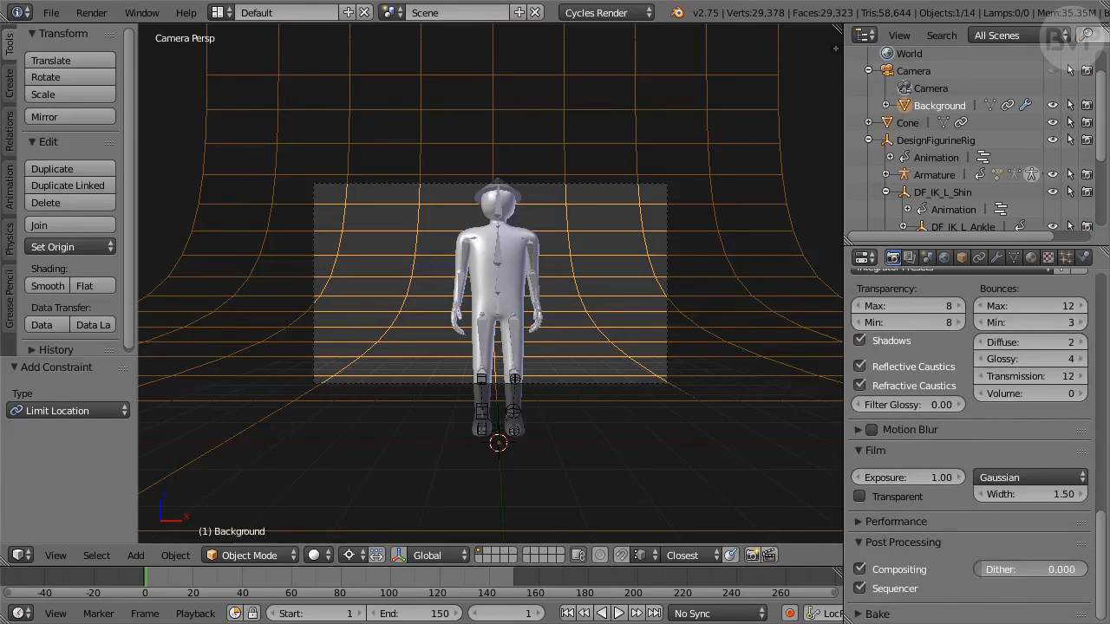
pyautogui.write('1')
pyautogui.press('Return')
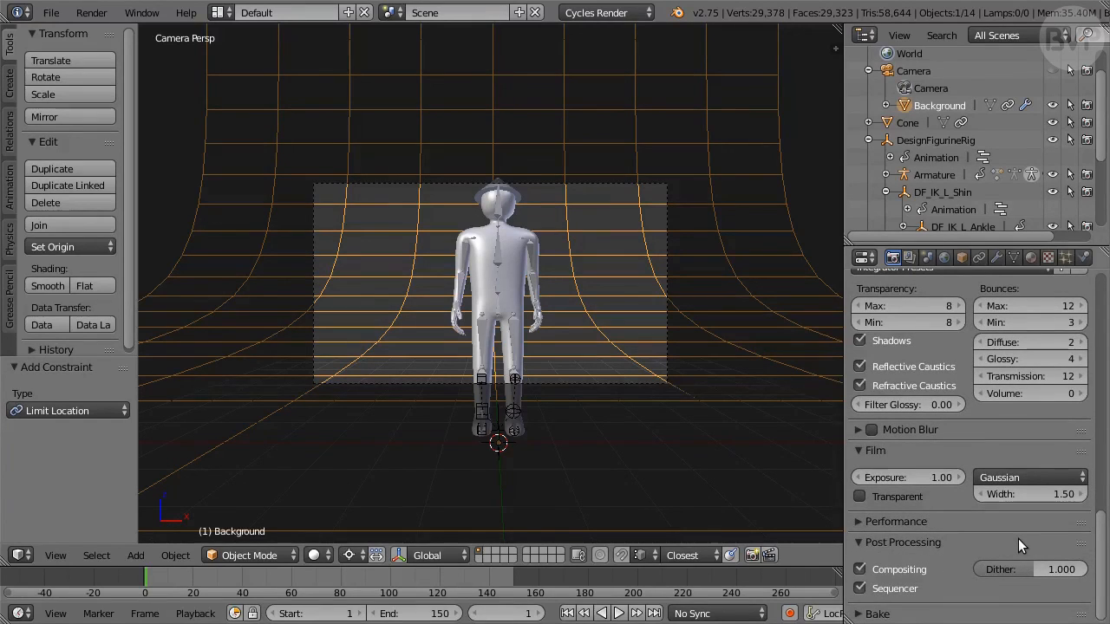
# Lock the camera to the view so that view navigation moves the camera
pyautogui.scroll(4, 728, 413)
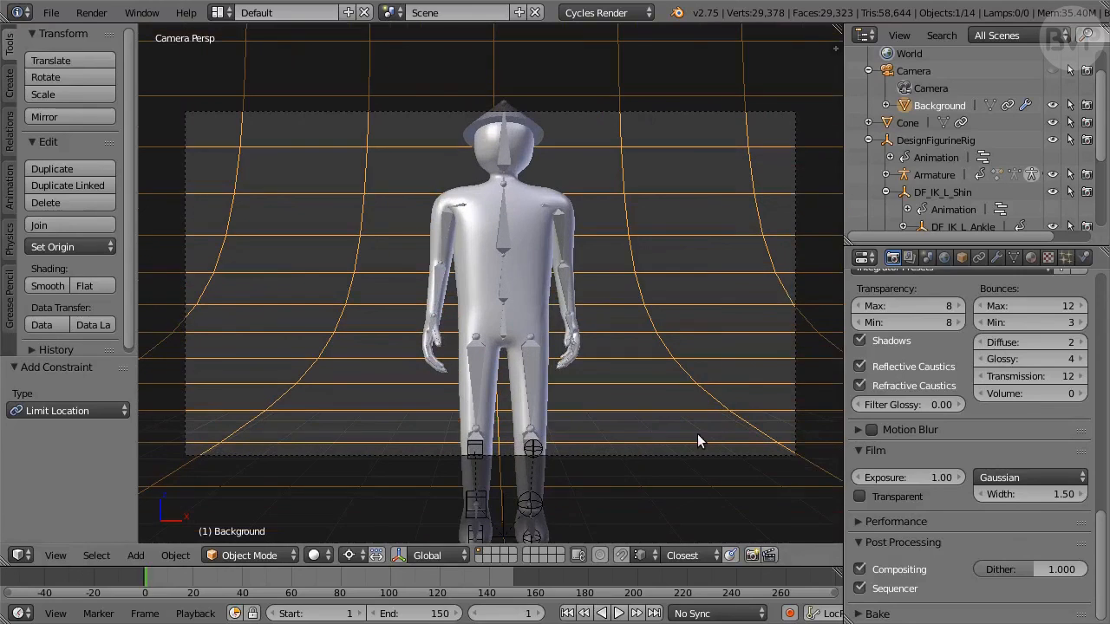
pyautogui.press('n')
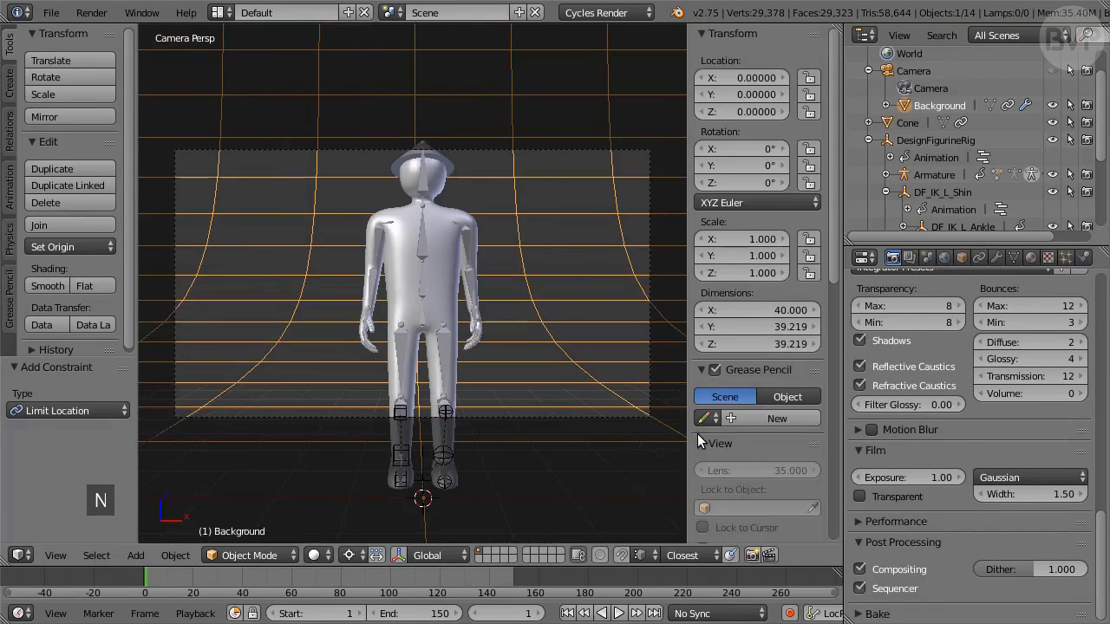
pyautogui.scroll(-5, 740, 444)
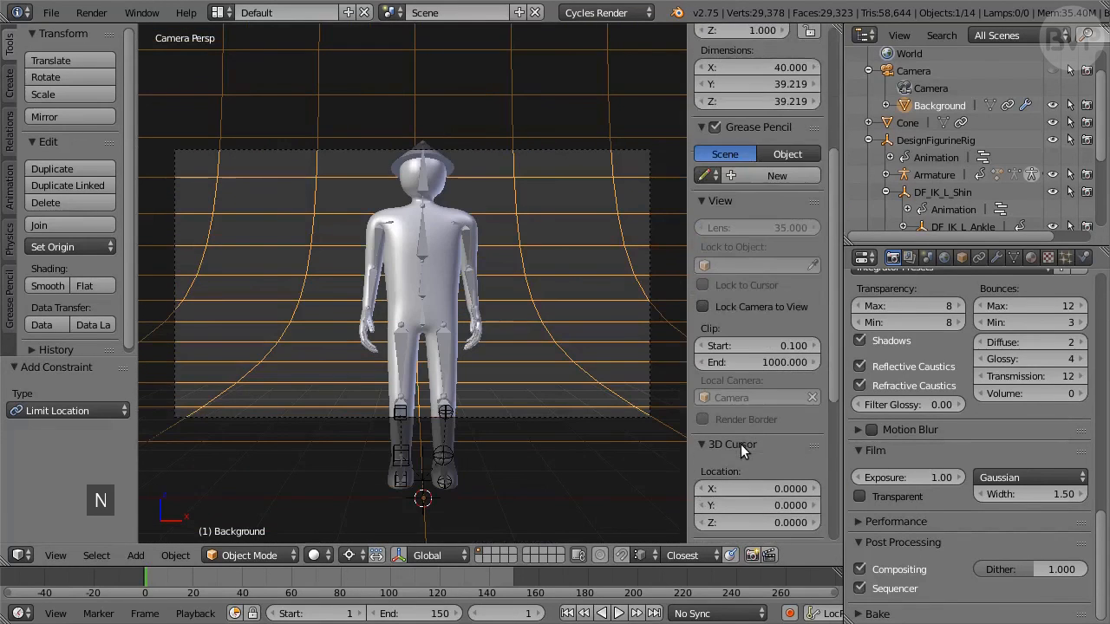
pyautogui.click(748, 307)
pyautogui.press('n')
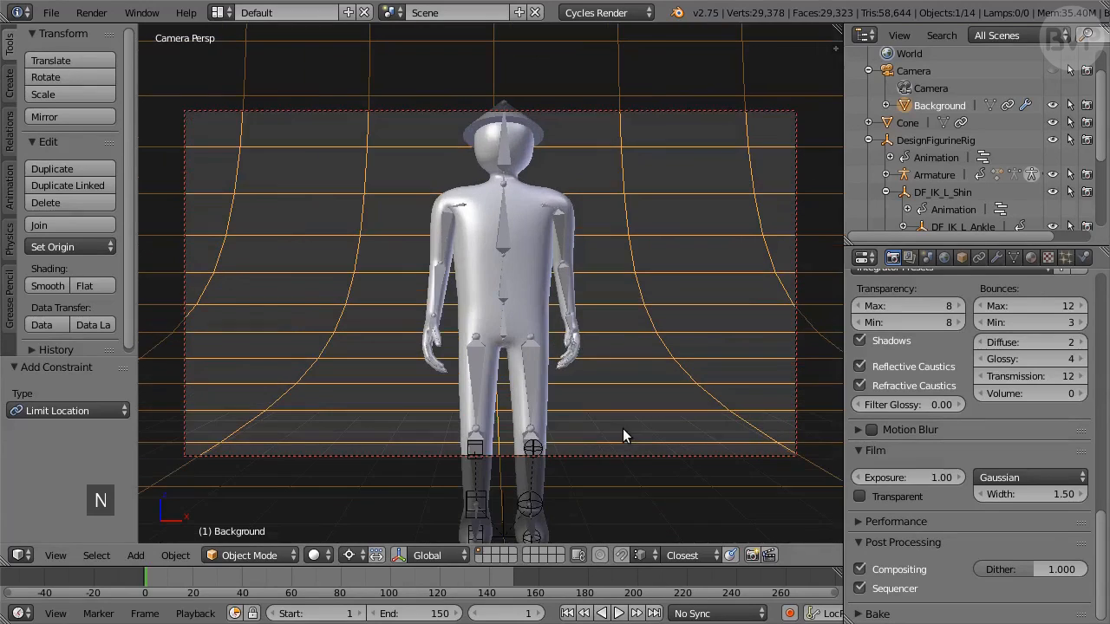
# Reframe the locked camera farther back and at an angle, with the whole figurine standing in the right part of the frame
pyautogui.scroll(-4, 631, 363)
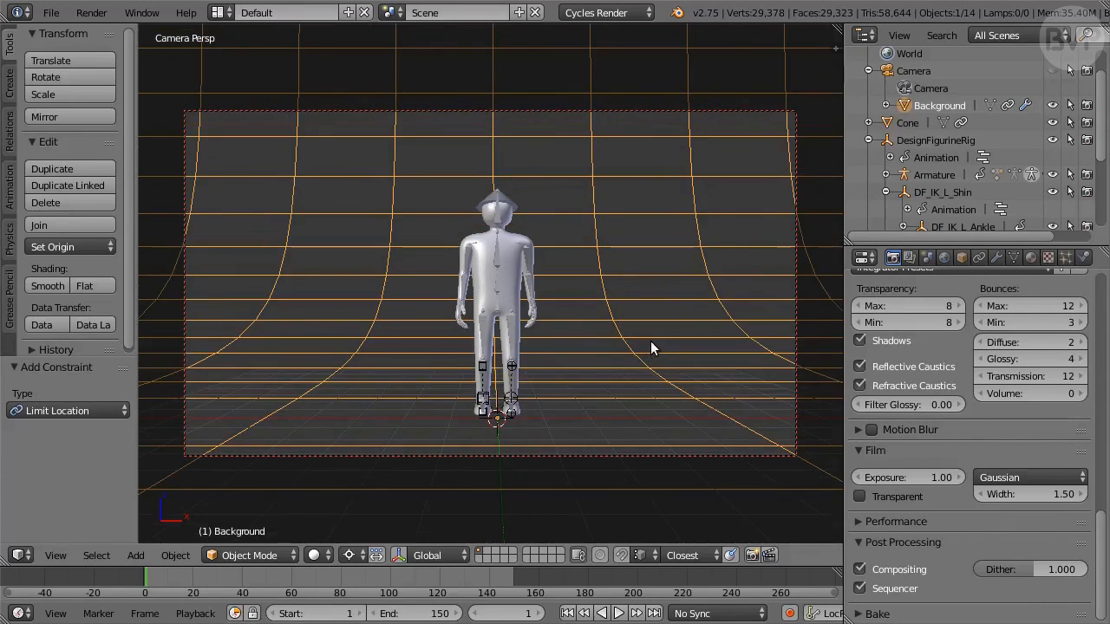
pyautogui.moveTo(663, 345); pyautogui.dragTo(568, 346, button='middle')
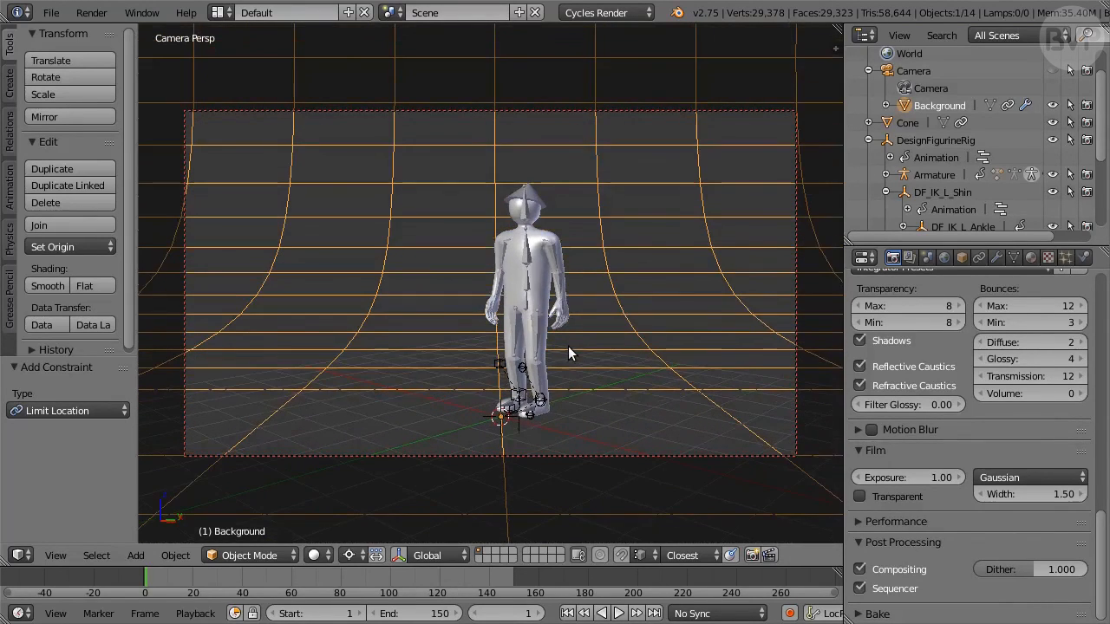
pyautogui.keyDown('shift'); pyautogui.moveTo(379, 362); pyautogui.dragTo(509, 336, button='middle'); pyautogui.keyUp('shift')
pyautogui.scroll(-2, 538, 344)
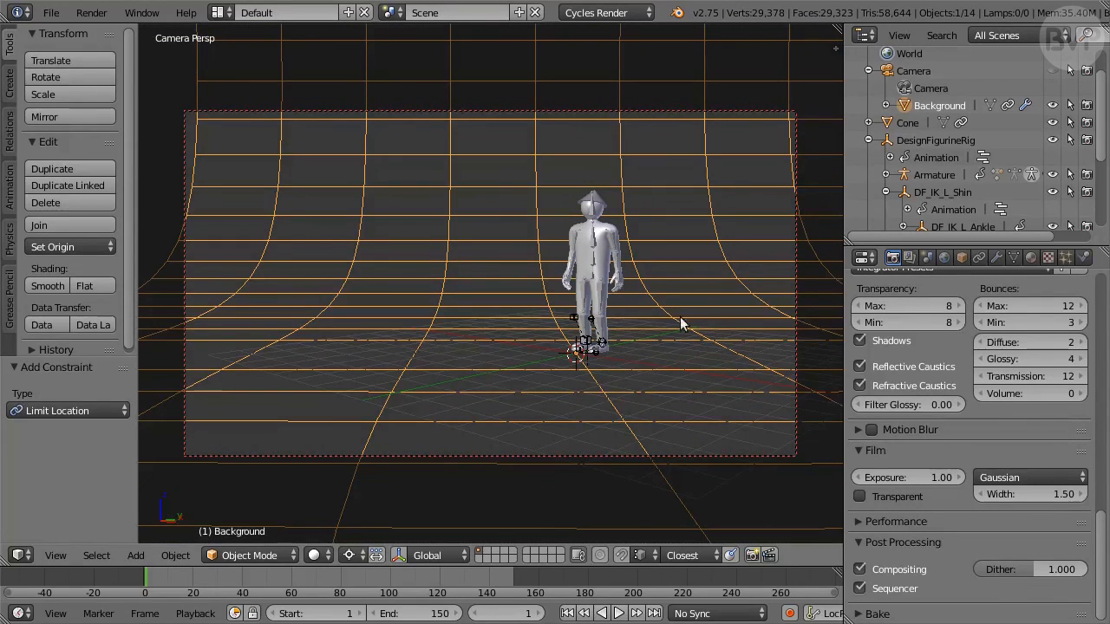
pyautogui.click(916, 139)
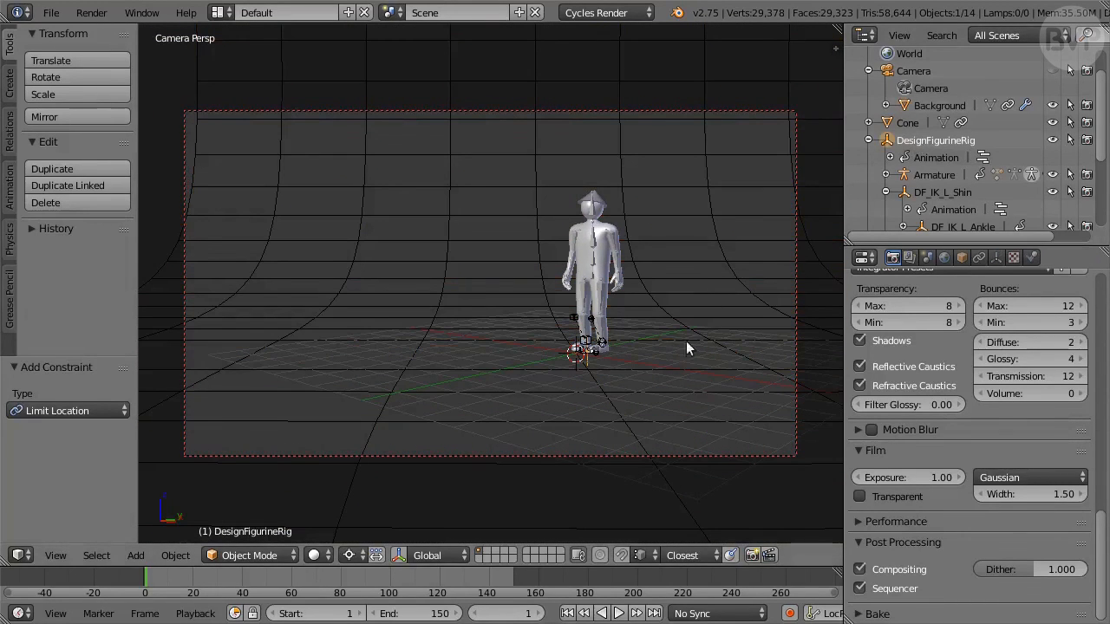
pyautogui.moveTo(673, 366); pyautogui.dragTo(597, 370, button='middle')
# Scale the entire Background mesh up by about 1.26 in Edit Mode and return to Object Mode
pyautogui.rightClick(576, 317)
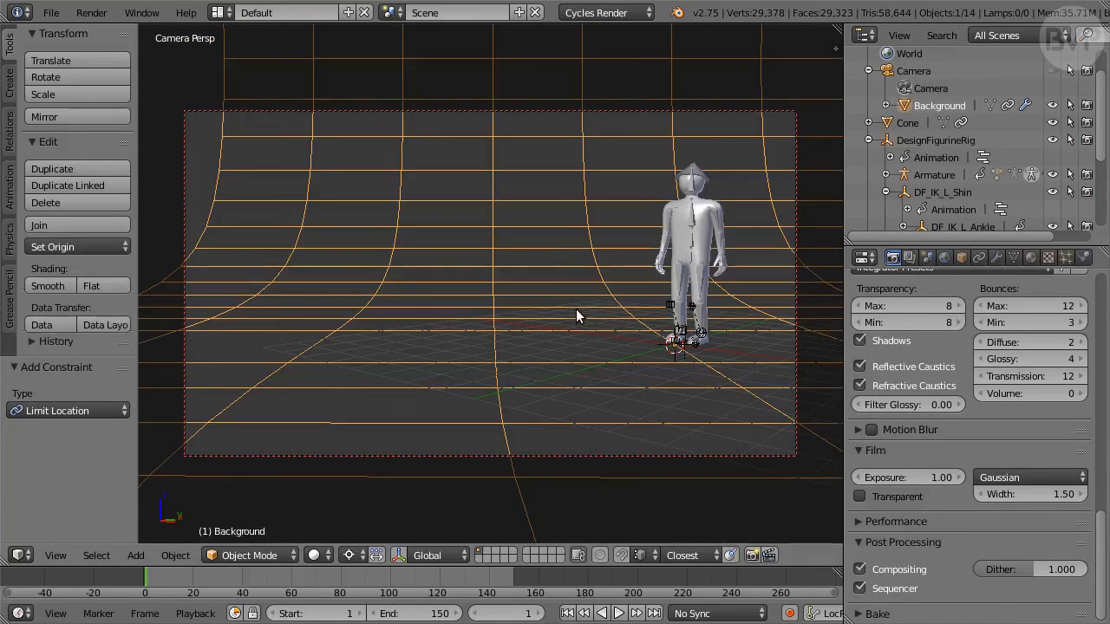
pyautogui.press('Tab')
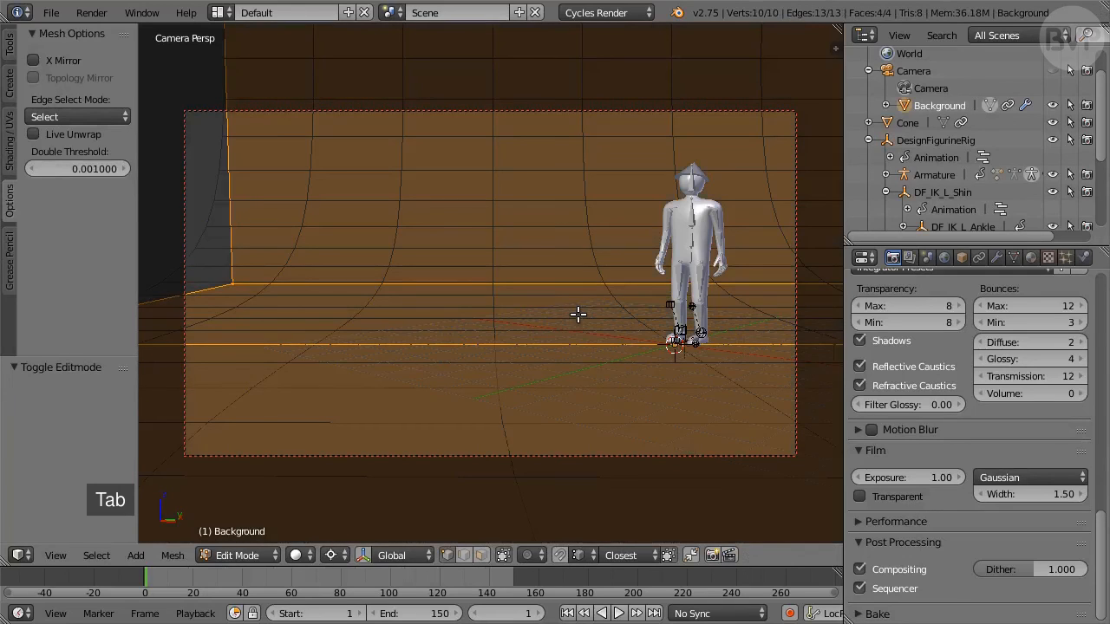
pyautogui.press('s')
pyautogui.click(572, 369)
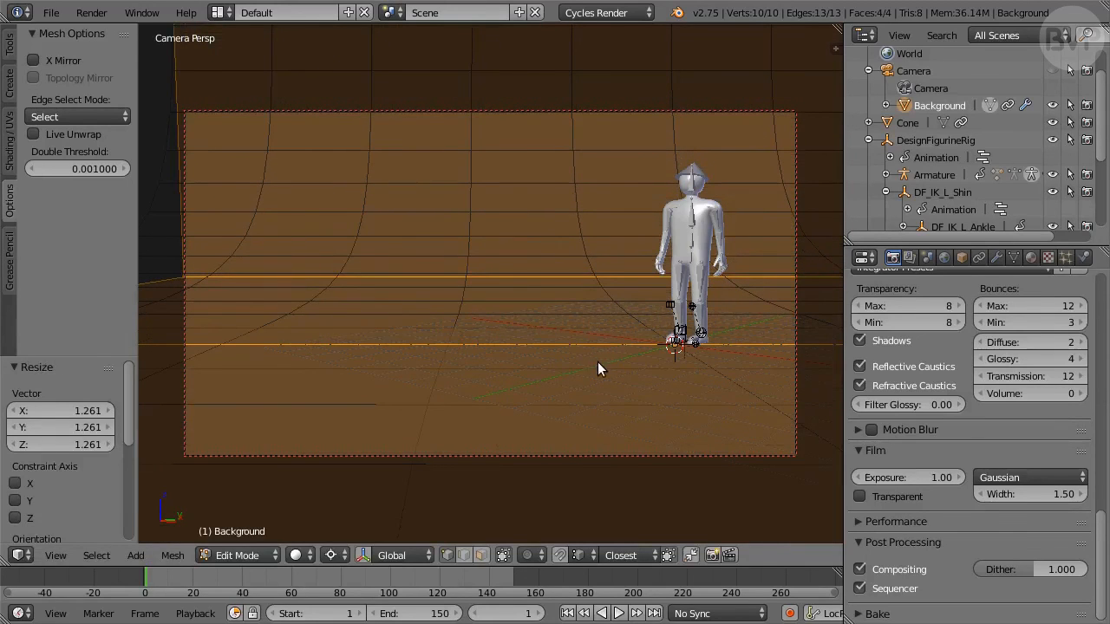
pyautogui.press('Tab')
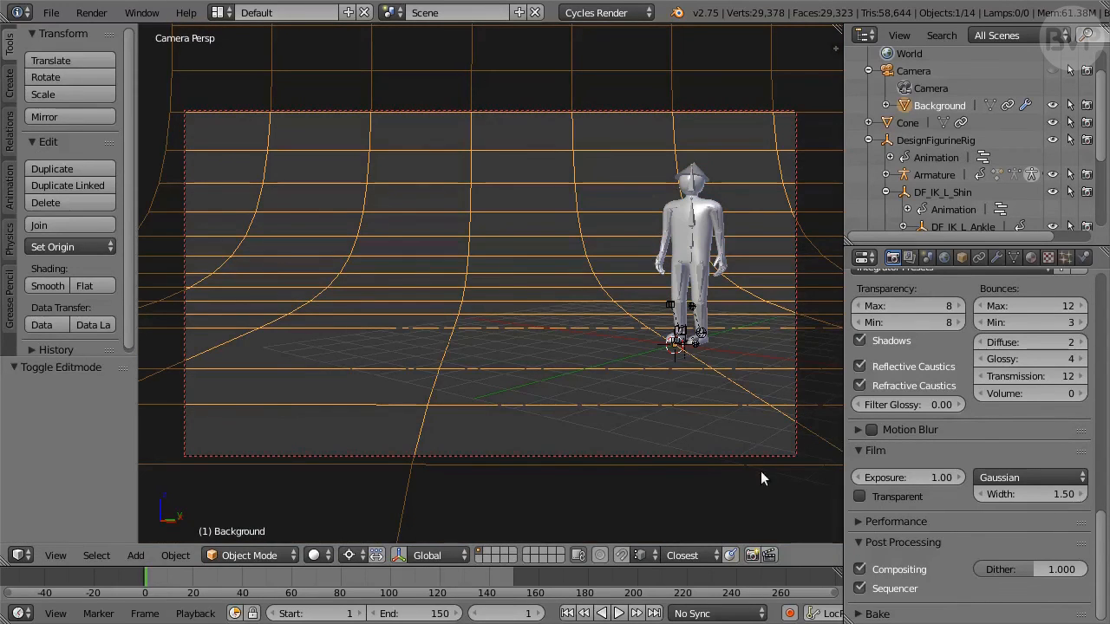
# Render the full animation and play back the rendered movie
pyautogui.hotkey('ctrl', 'F12')
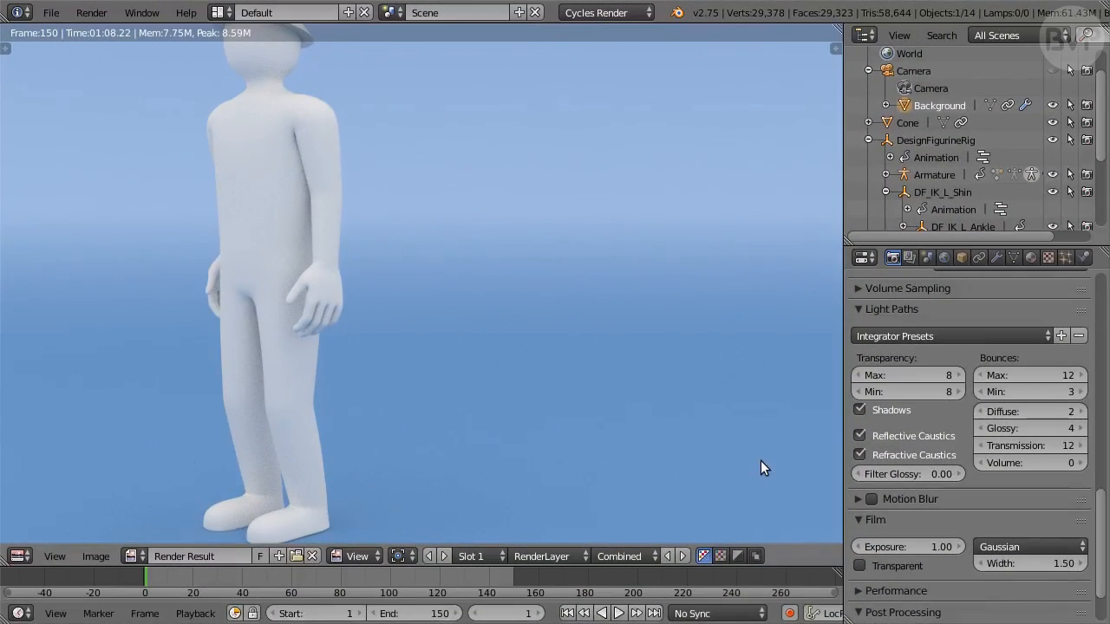
pyautogui.hotkey('ctrl', 'F11')
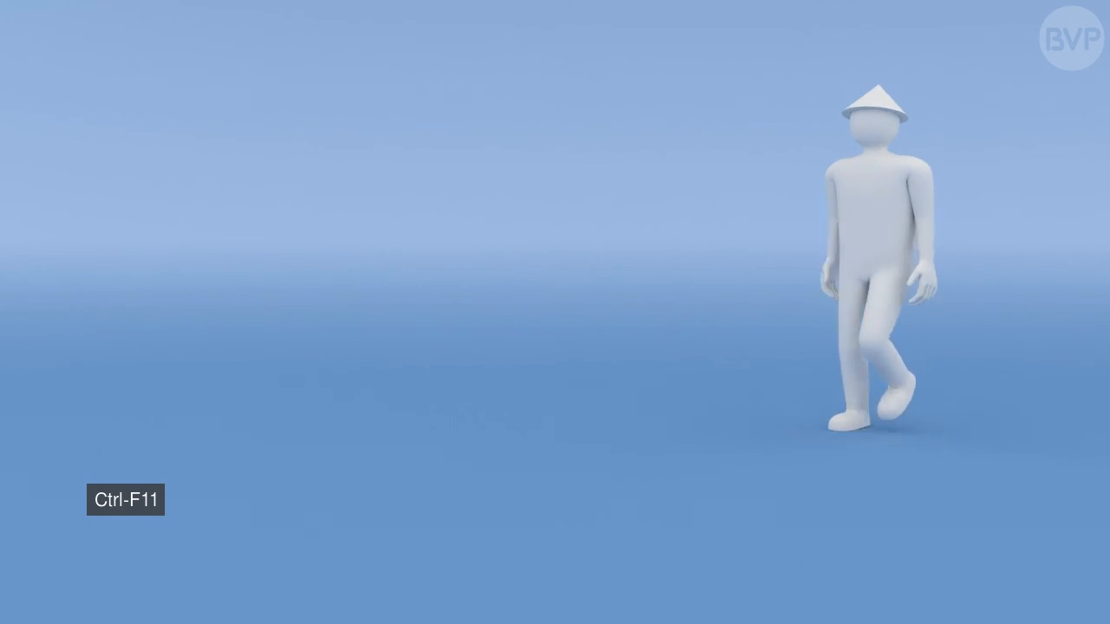